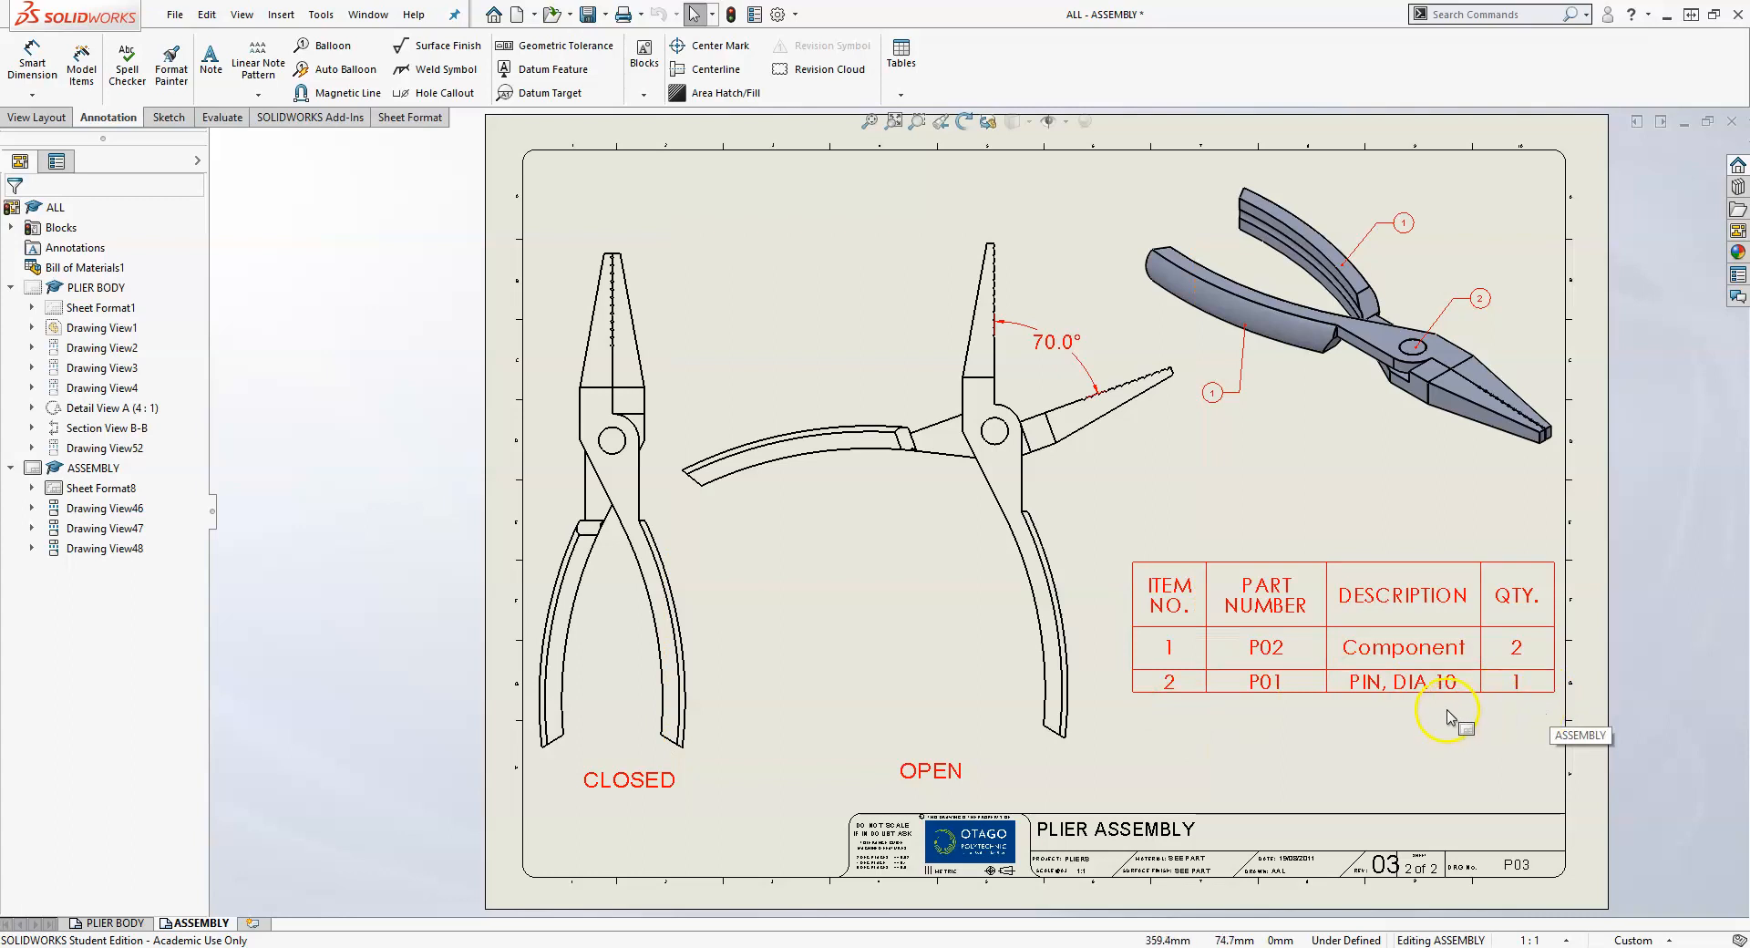
Switch to the P01 2020 pin part and examine its extruded cylinder and feature dimensions
{"action": "key", "text": "ctrl+Tab"}
{"action": "key", "text": "ctrl+Tab"}
{"action": "key", "text": "ctrl+Tab"}
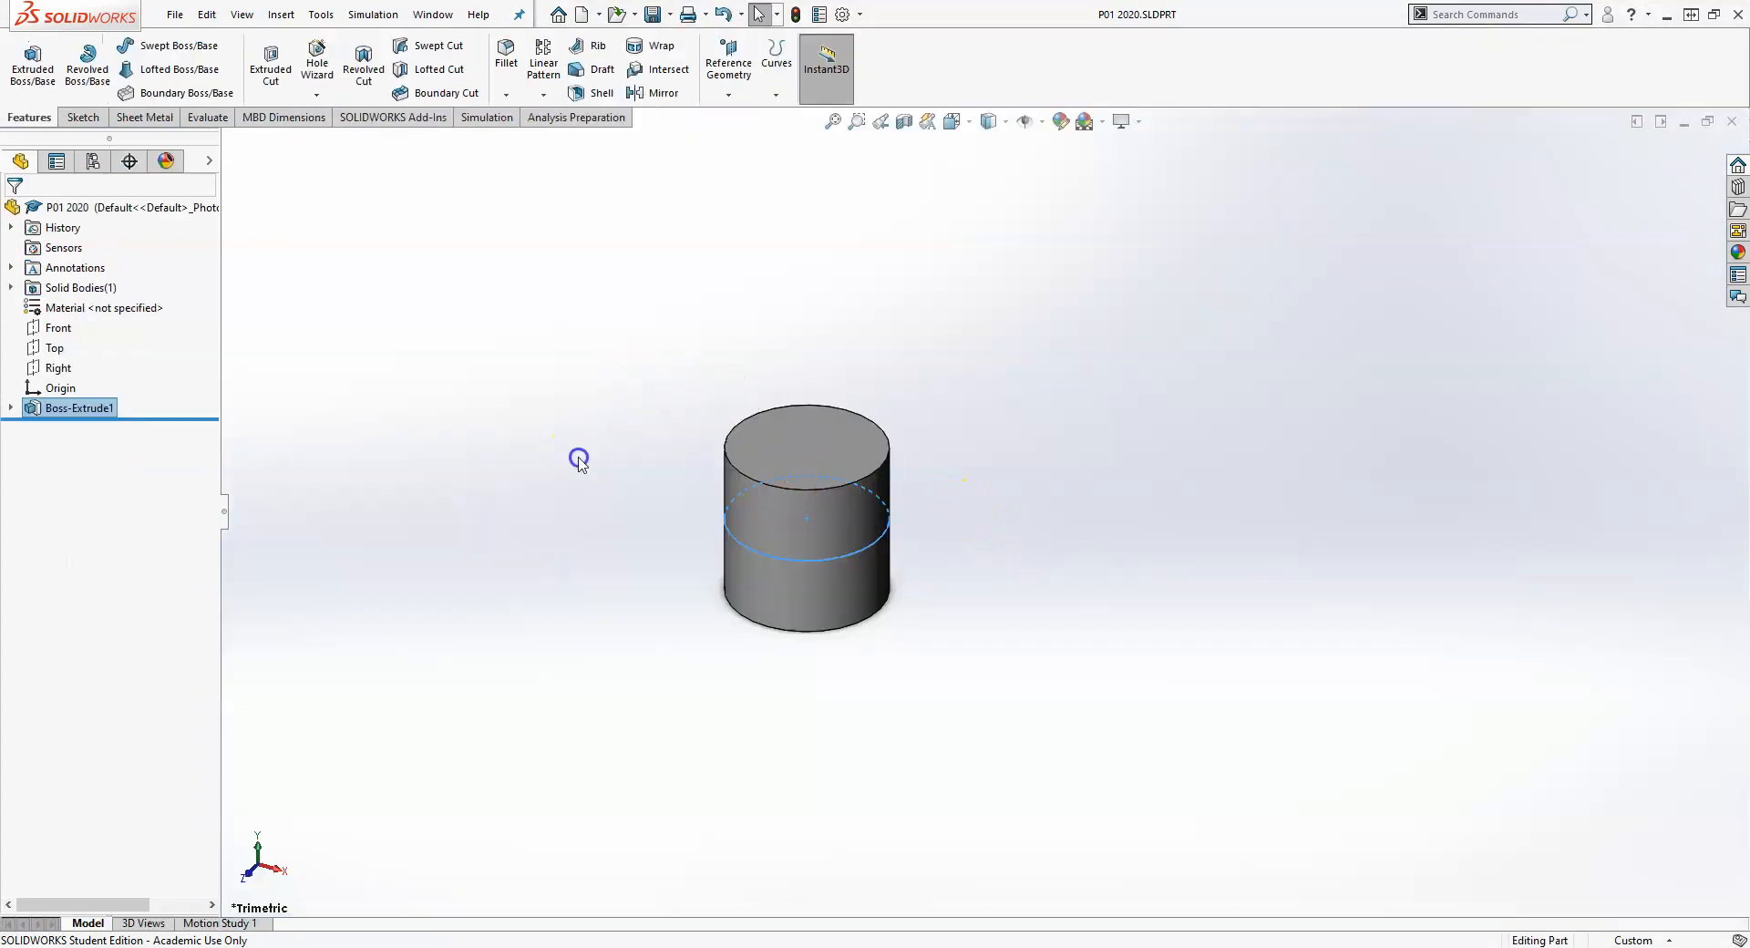
{"action": "left_click", "coordinate": [577, 456]}
{"action": "scroll", "coordinate": [617, 548], "scroll_direction": "down", "scroll_amount": 1}
{"action": "left_click", "coordinate": [71, 407]}
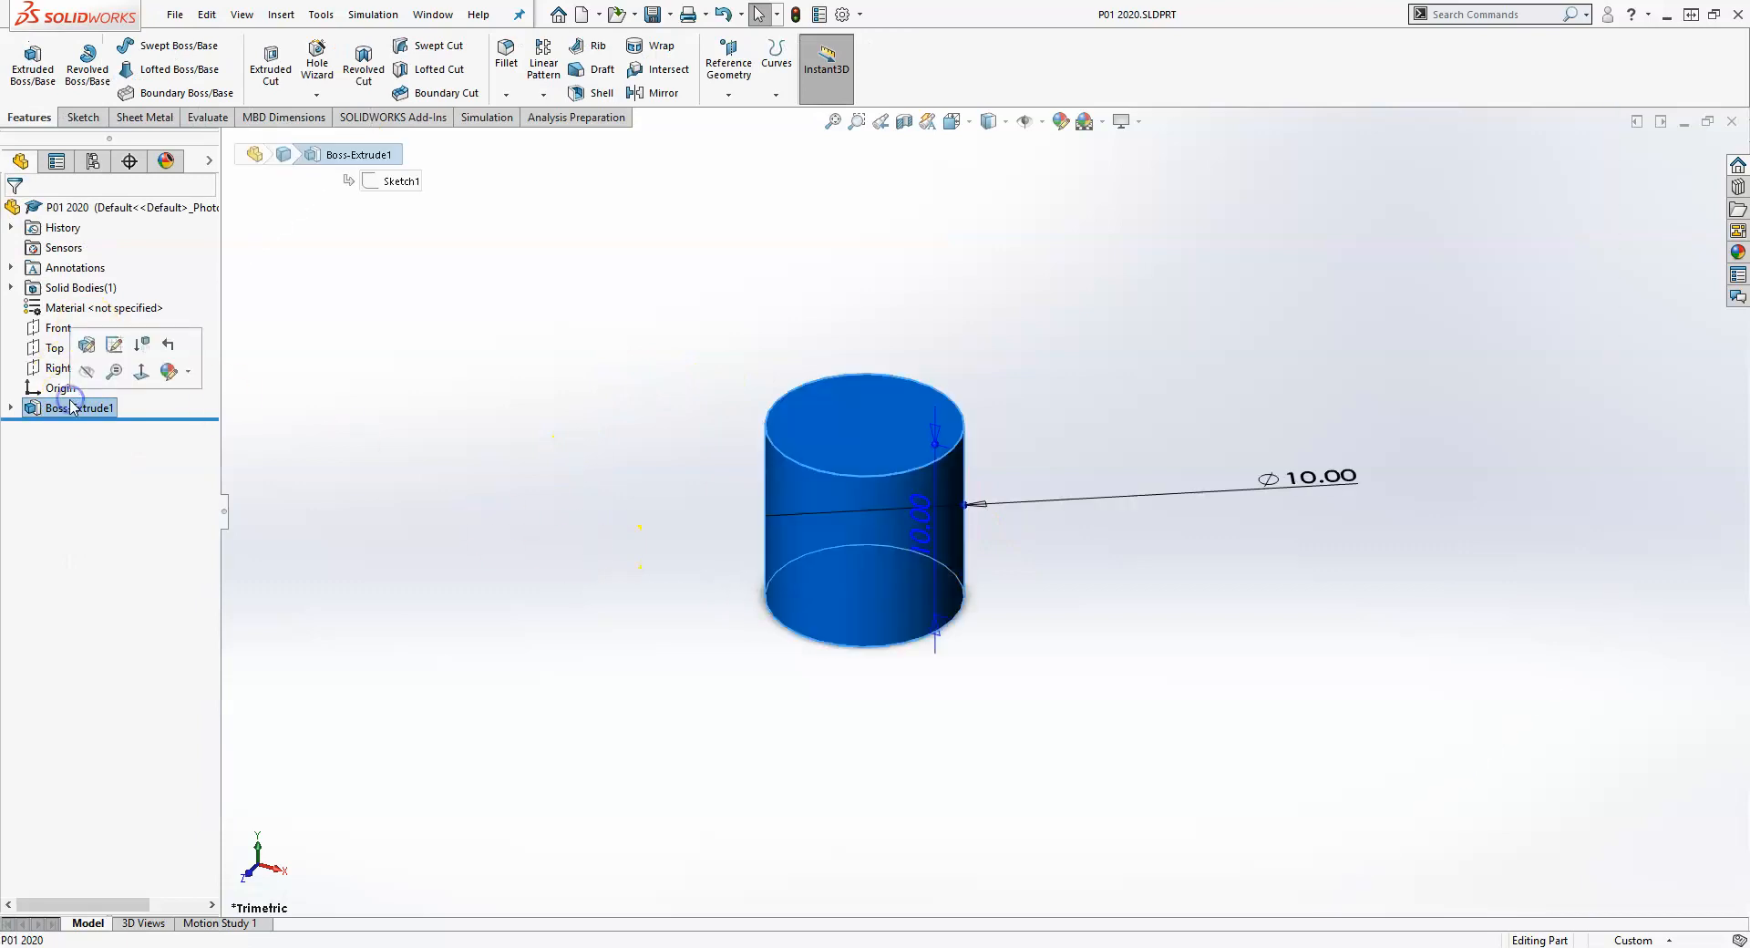
{"action": "left_click", "coordinate": [54, 347]}
{"action": "key", "text": "f"}
{"action": "middle_click_drag", "start_coordinate": [548, 449], "coordinate": [613, 420]}
{"action": "left_click", "coordinate": [1139, 169]}
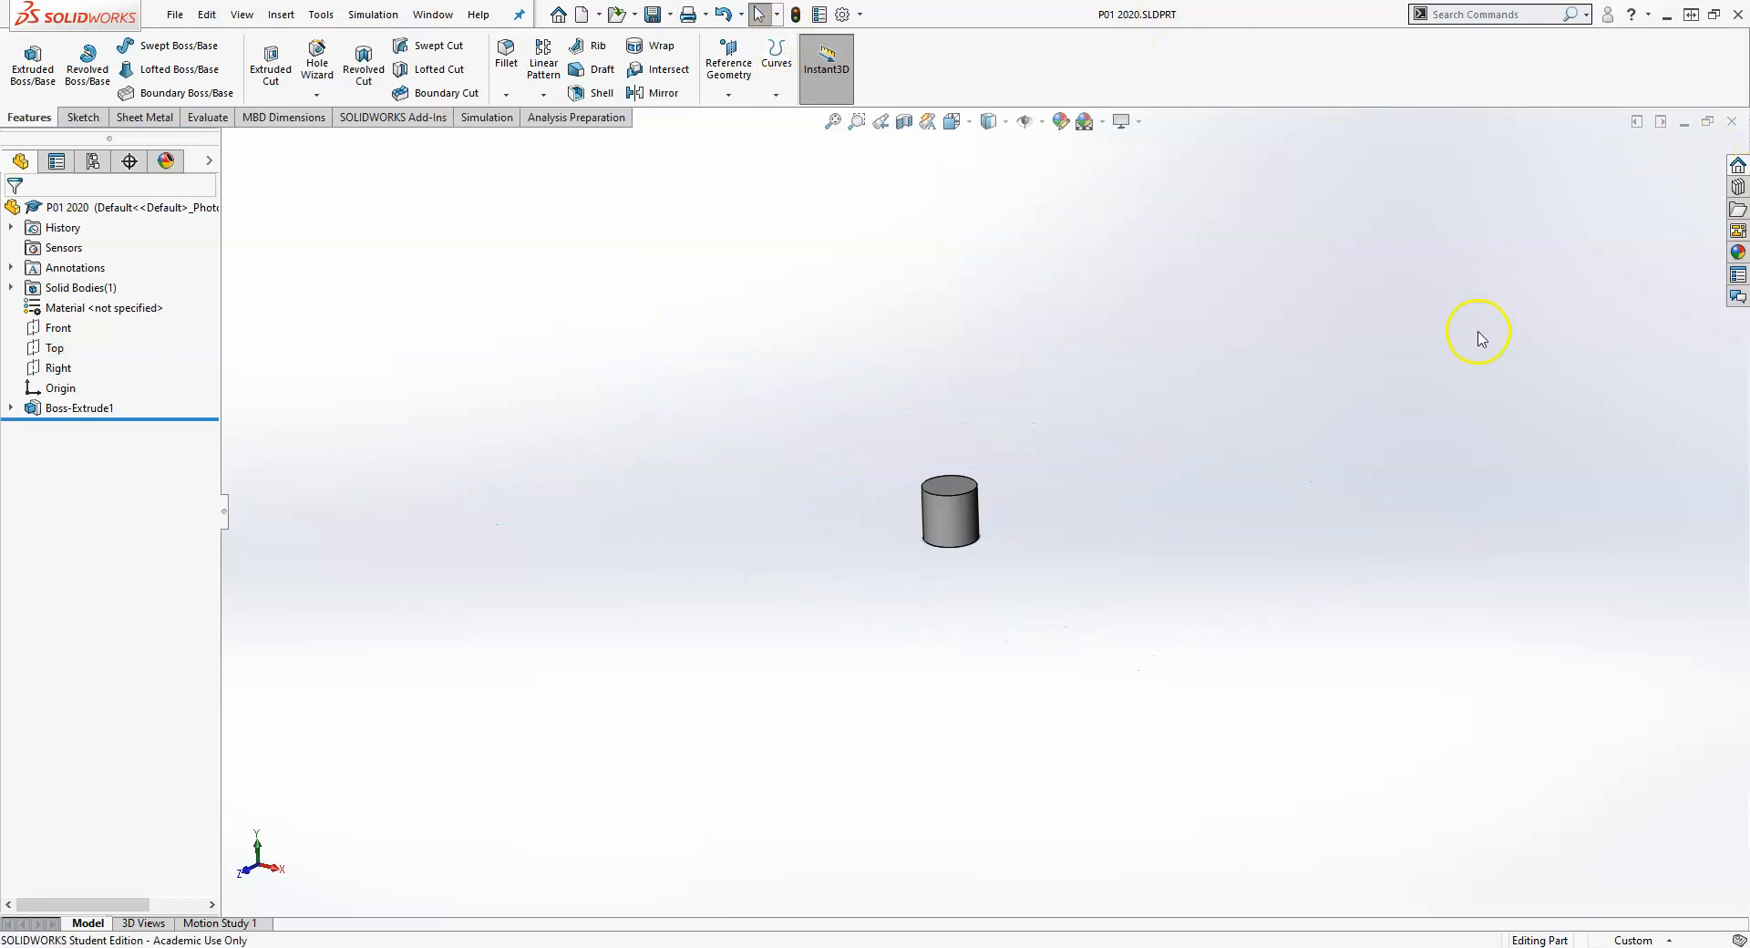
View the P03 2020 assembly and the P02 2020 part documents
{"action": "key", "text": "ctrl+Tab"}
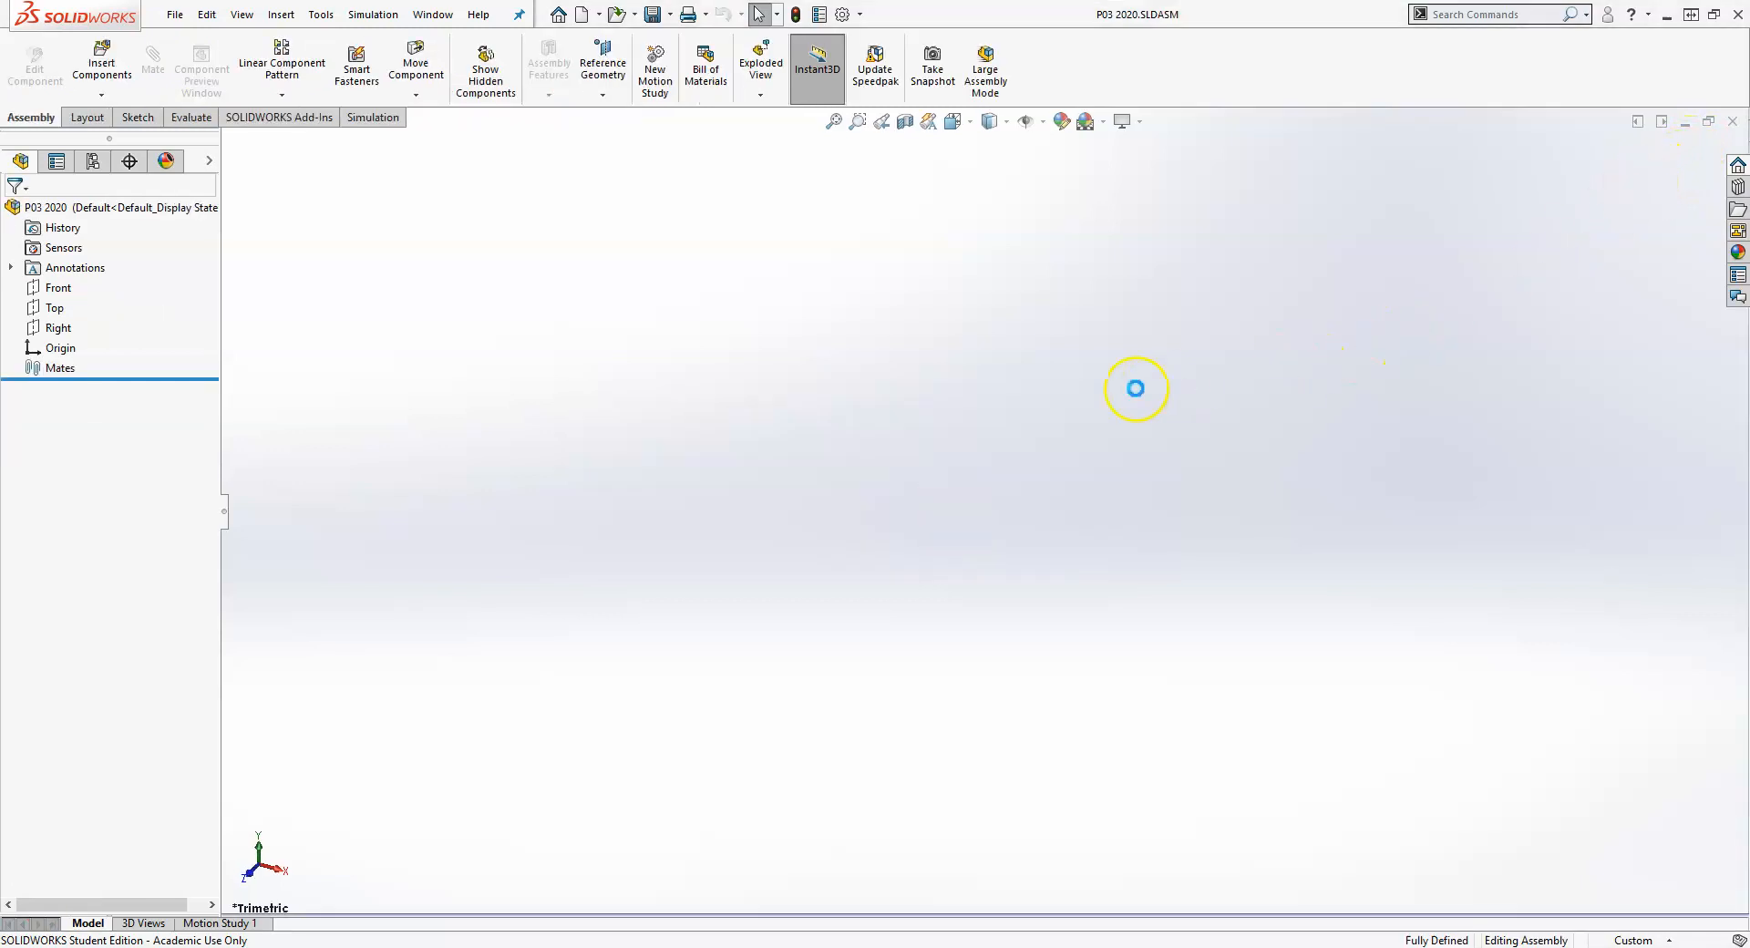
{"action": "key", "text": "ctrl+Tab"}
{"action": "key", "text": "ctrl+Tab"}
{"action": "key", "text": "ctrl+Tab"}
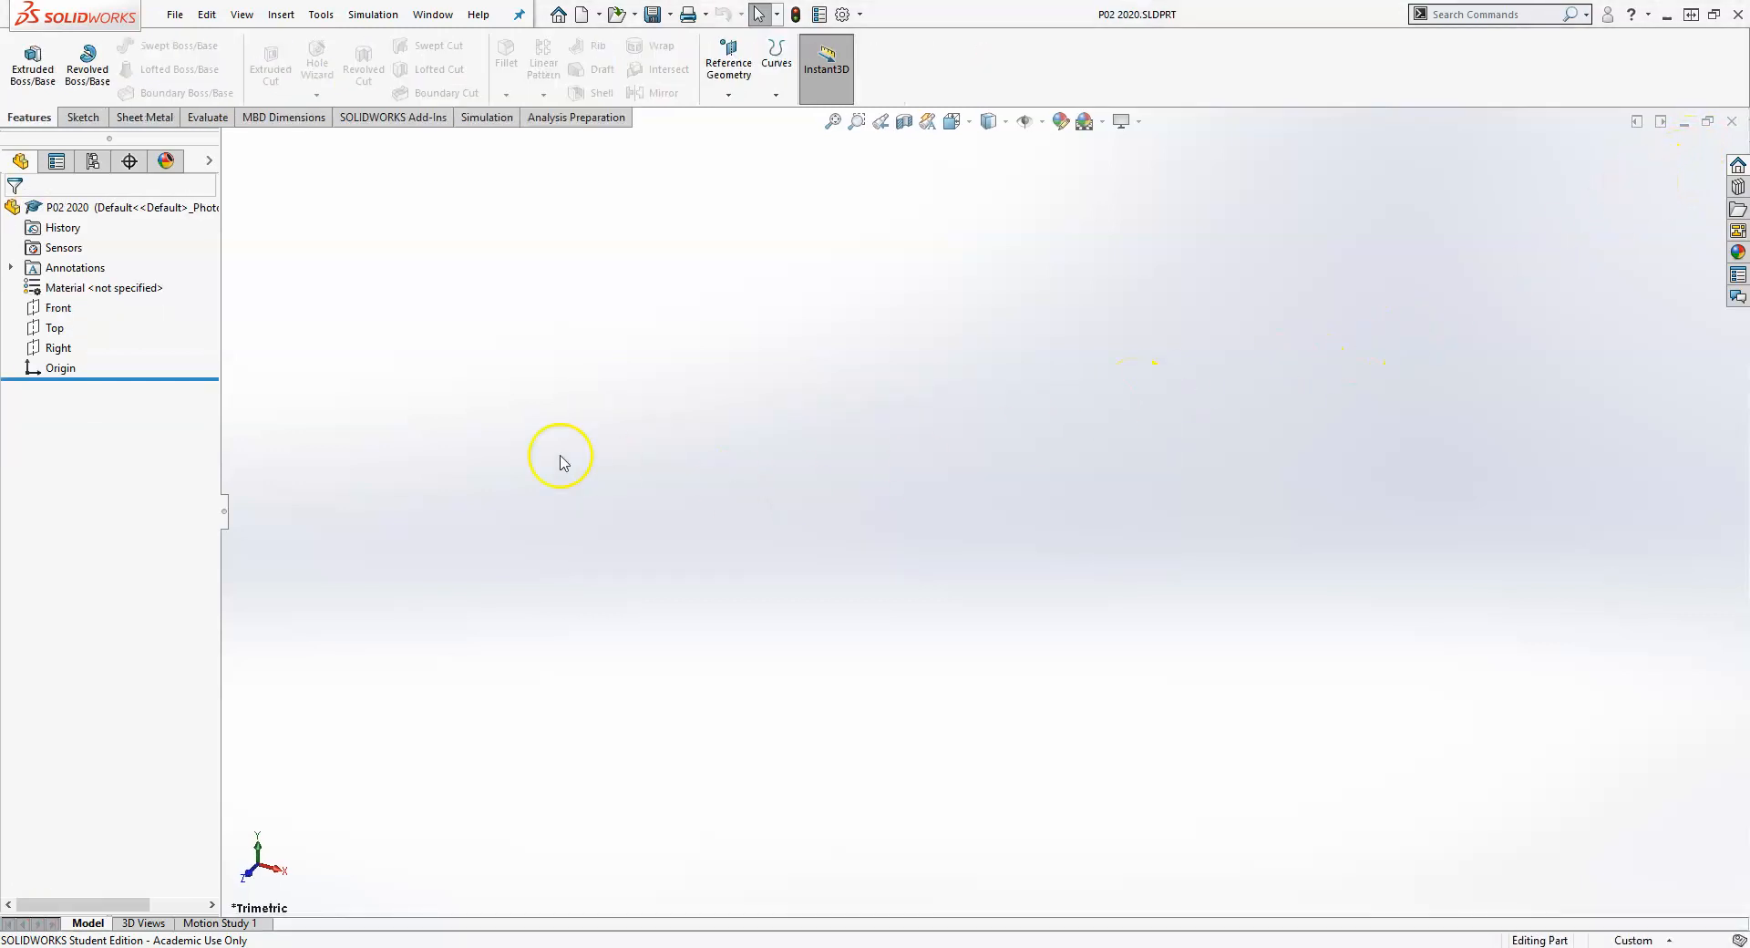
{"action": "key", "text": "alt+Tab"}
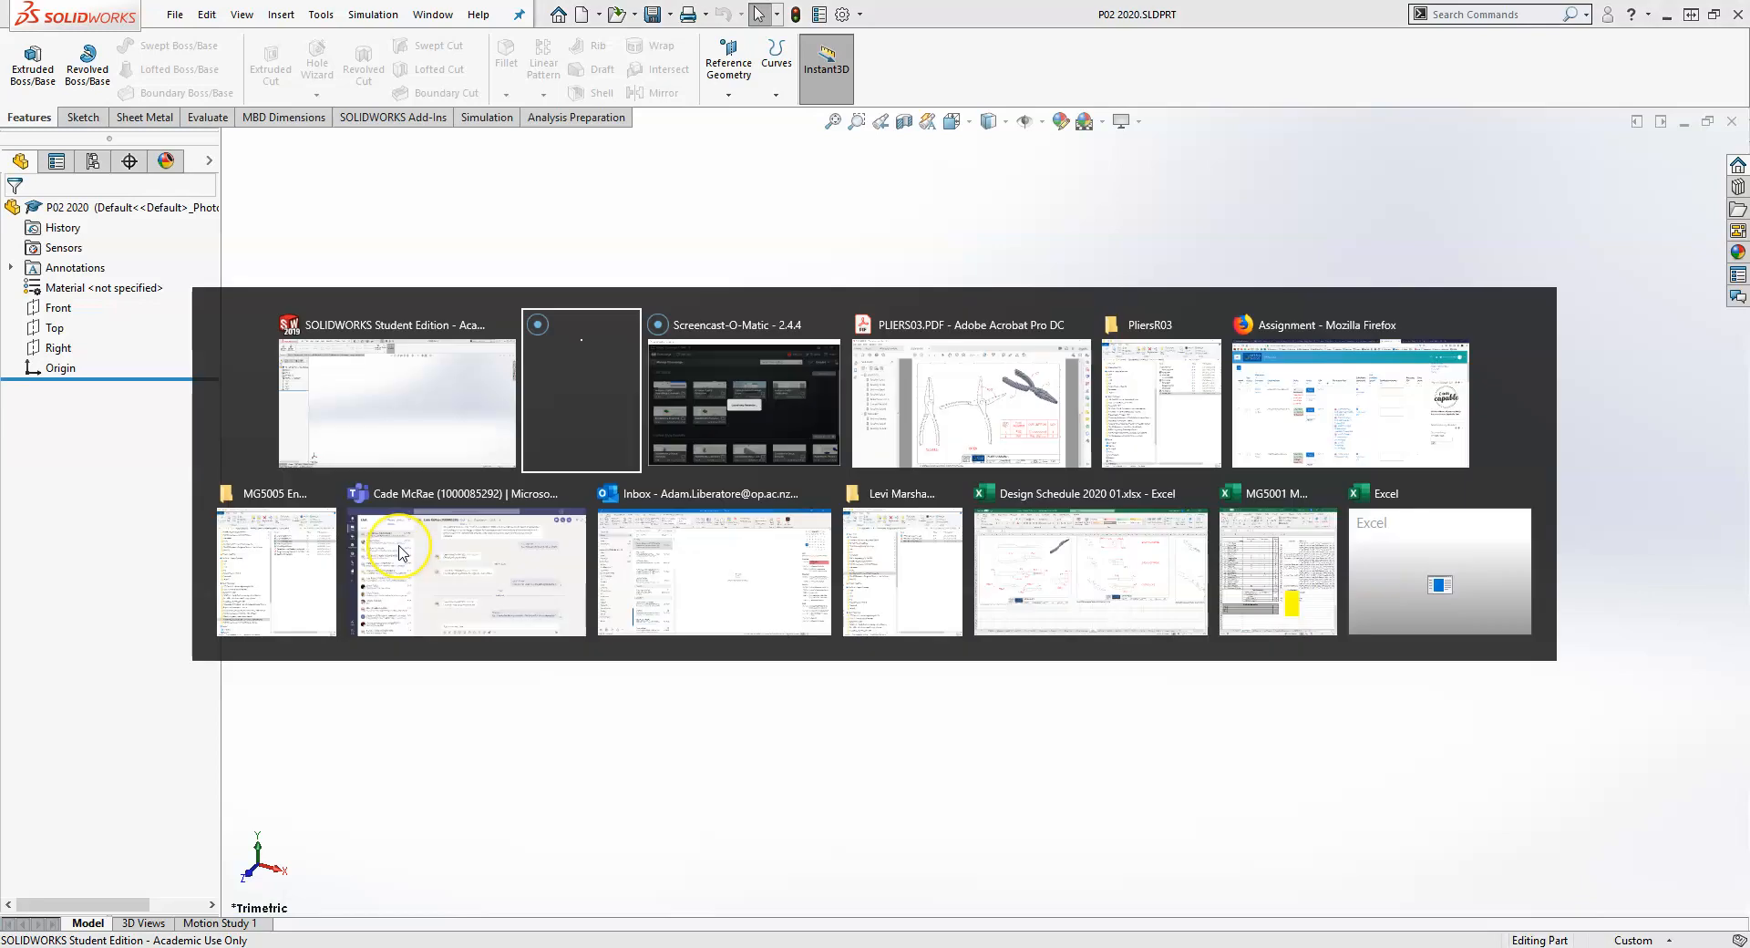
{"action": "key", "text": "alt+Tab"}
{"action": "key", "text": "alt+Tab"}
{"action": "key", "text": "alt+Tab"}
{"action": "key", "text": "alt+Tab"}
{"action": "key", "text": "alt+Tab"}
{"action": "key", "text": "alt+Tab"}
{"action": "key", "text": "alt+Tab"}
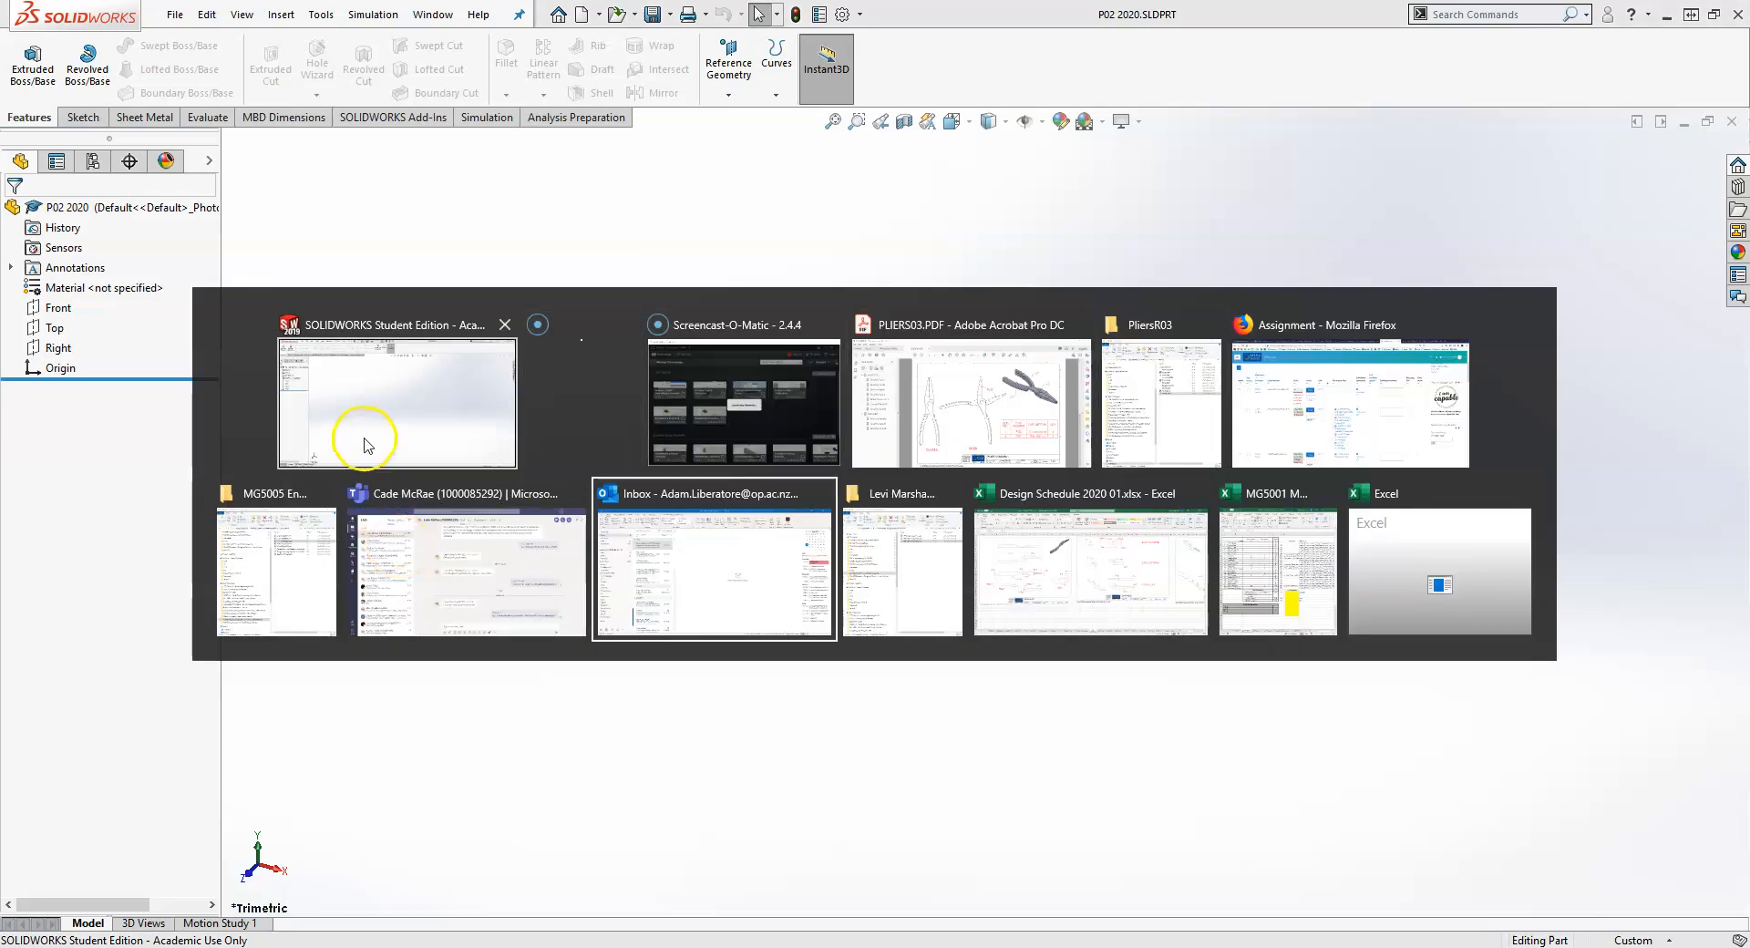
{"action": "left_click", "coordinate": [365, 442]}
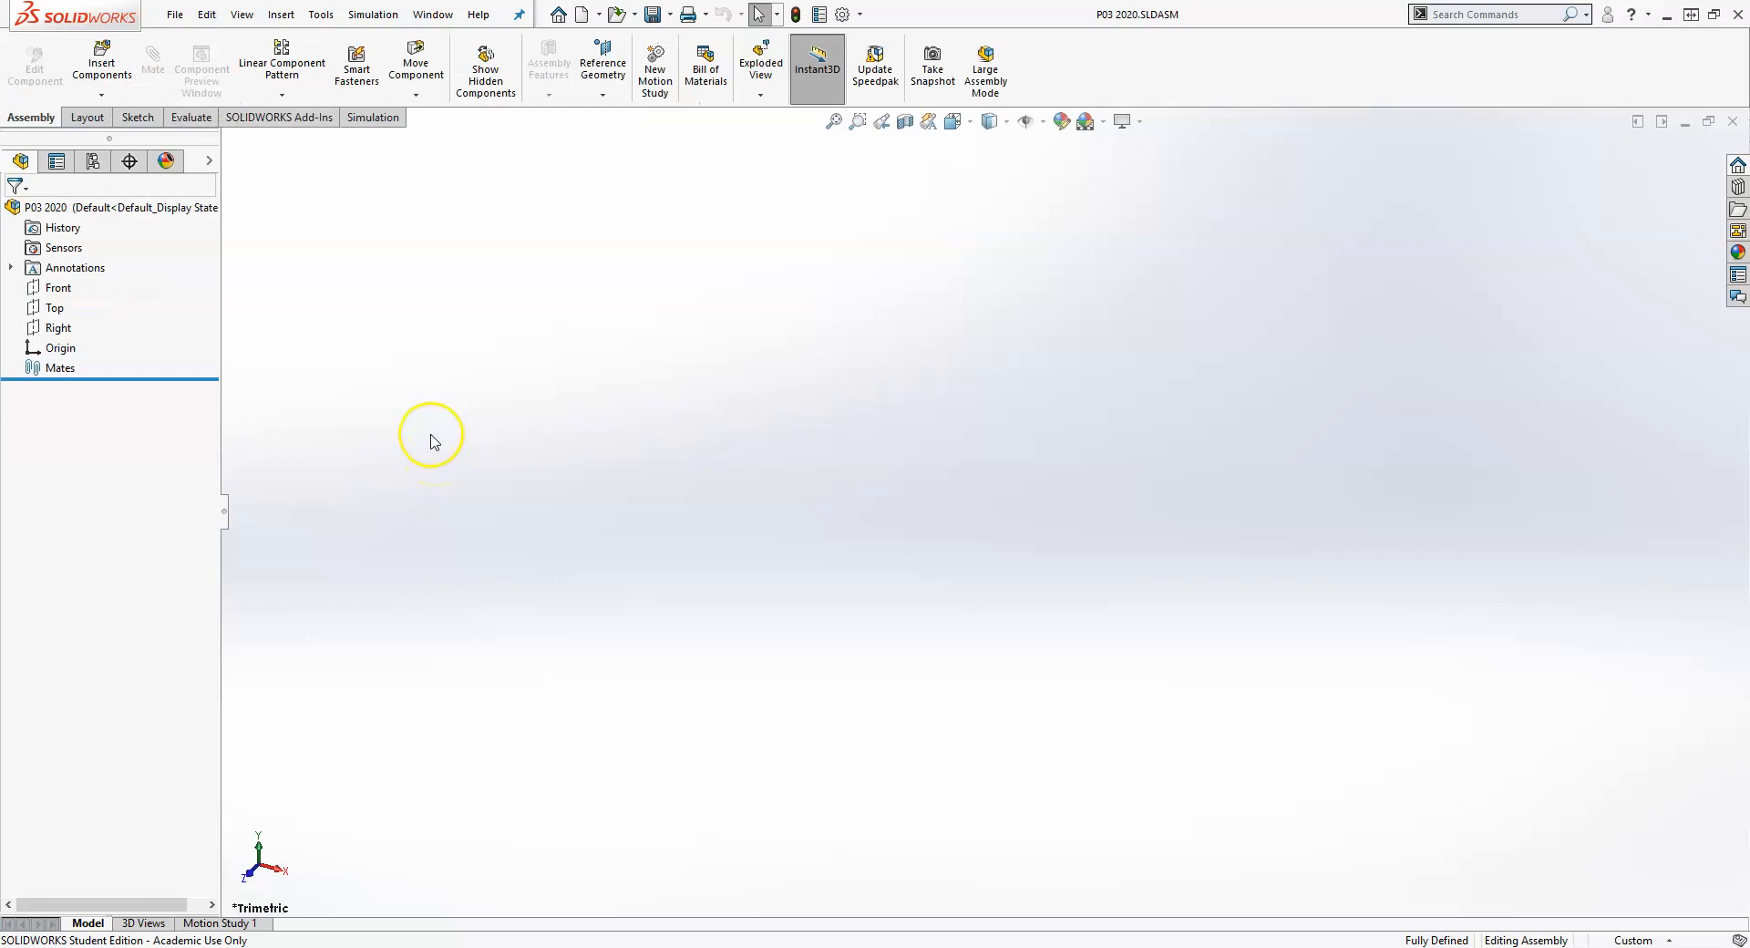
Switch to the ALL drawing and view its PLIER BODY sheet
{"action": "key", "text": "ctrl+Tab"}
{"action": "key", "text": "ctrl+Tab"}
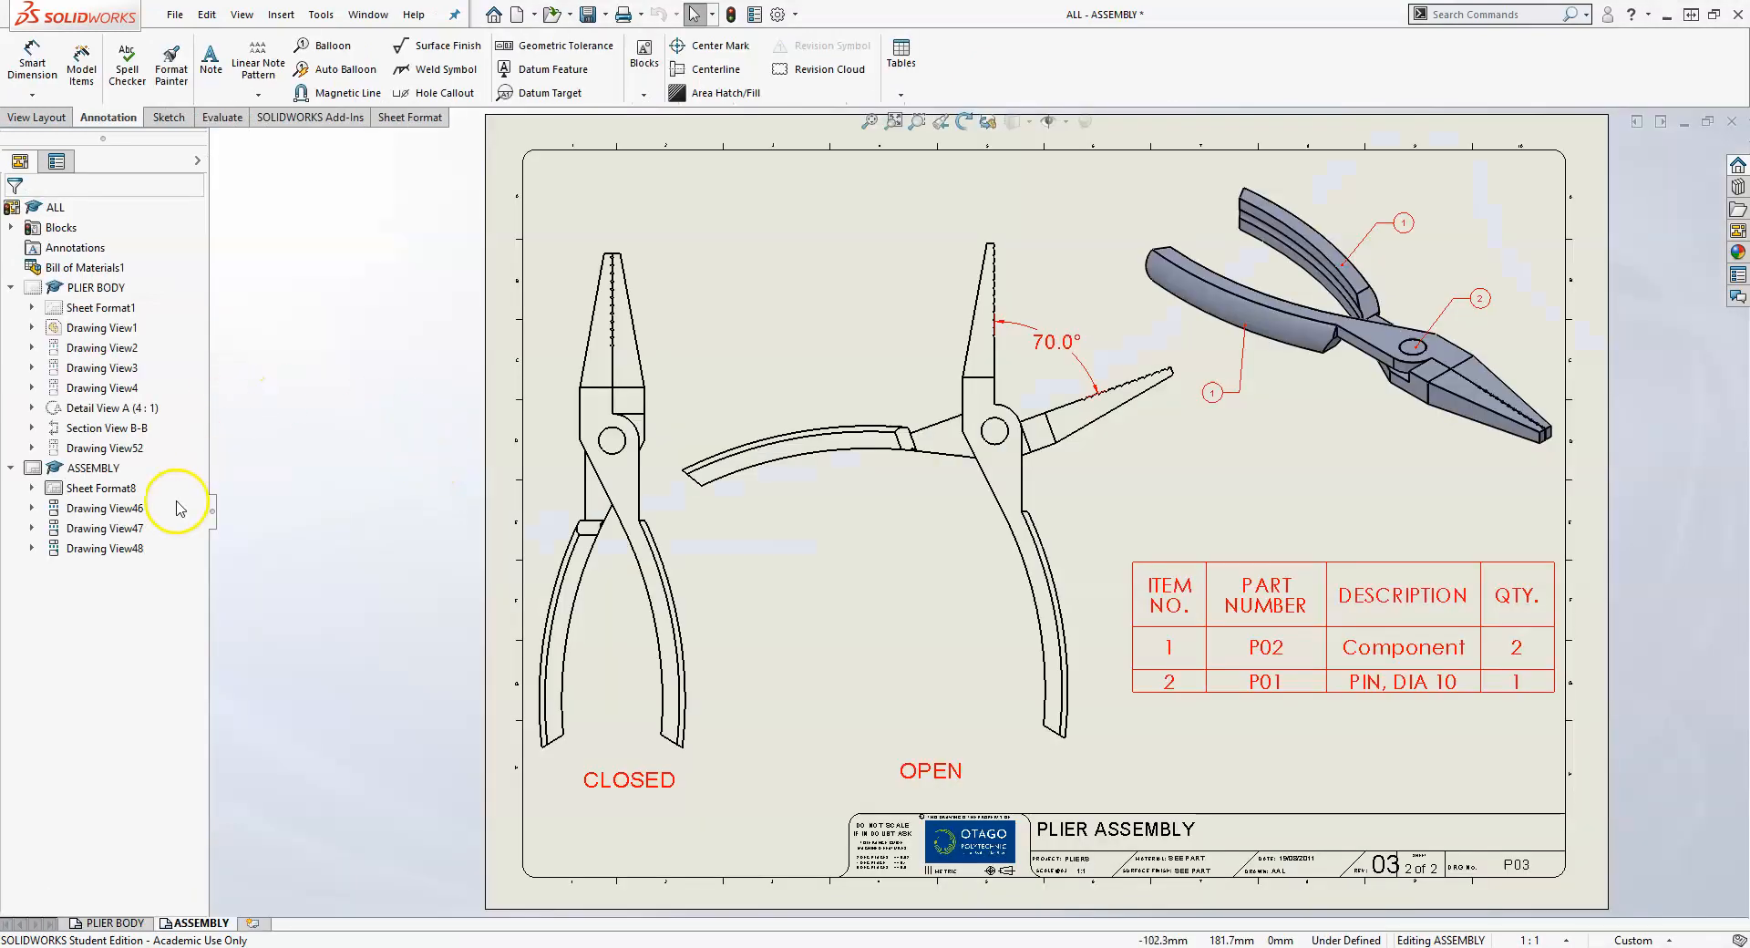
{"action": "left_click", "coordinate": [135, 923]}
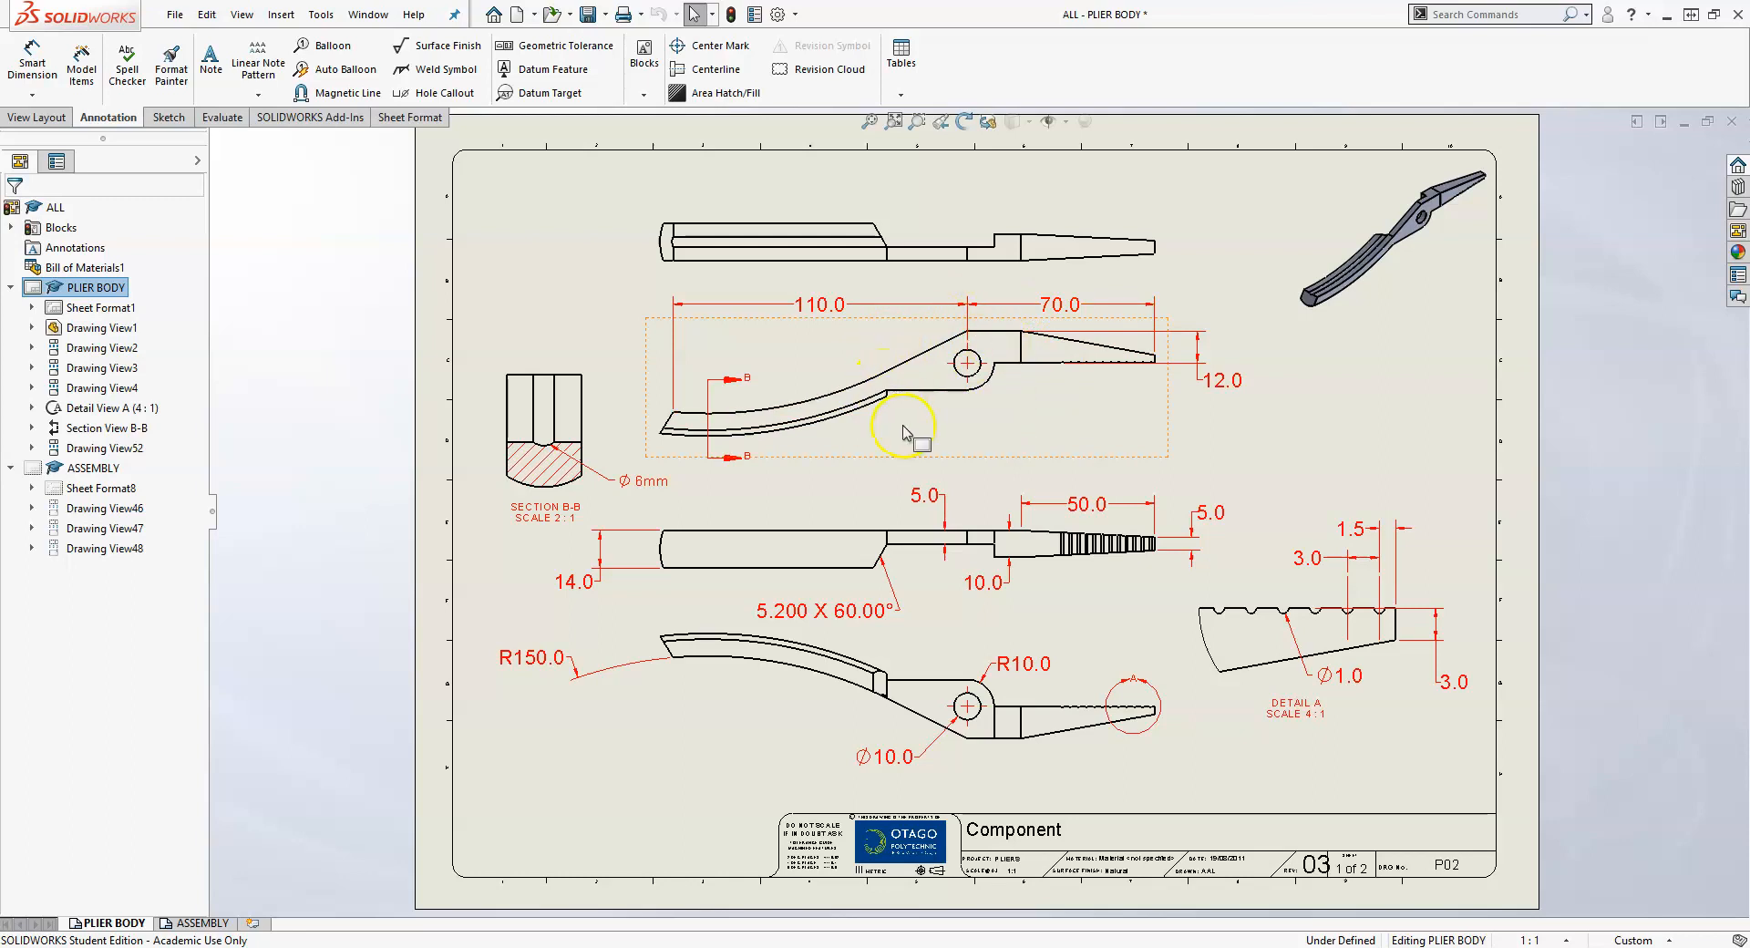
Switch to the P02 2020 part and start a new sketch on the Top plane
{"action": "key", "text": "ctrl+Tab"}
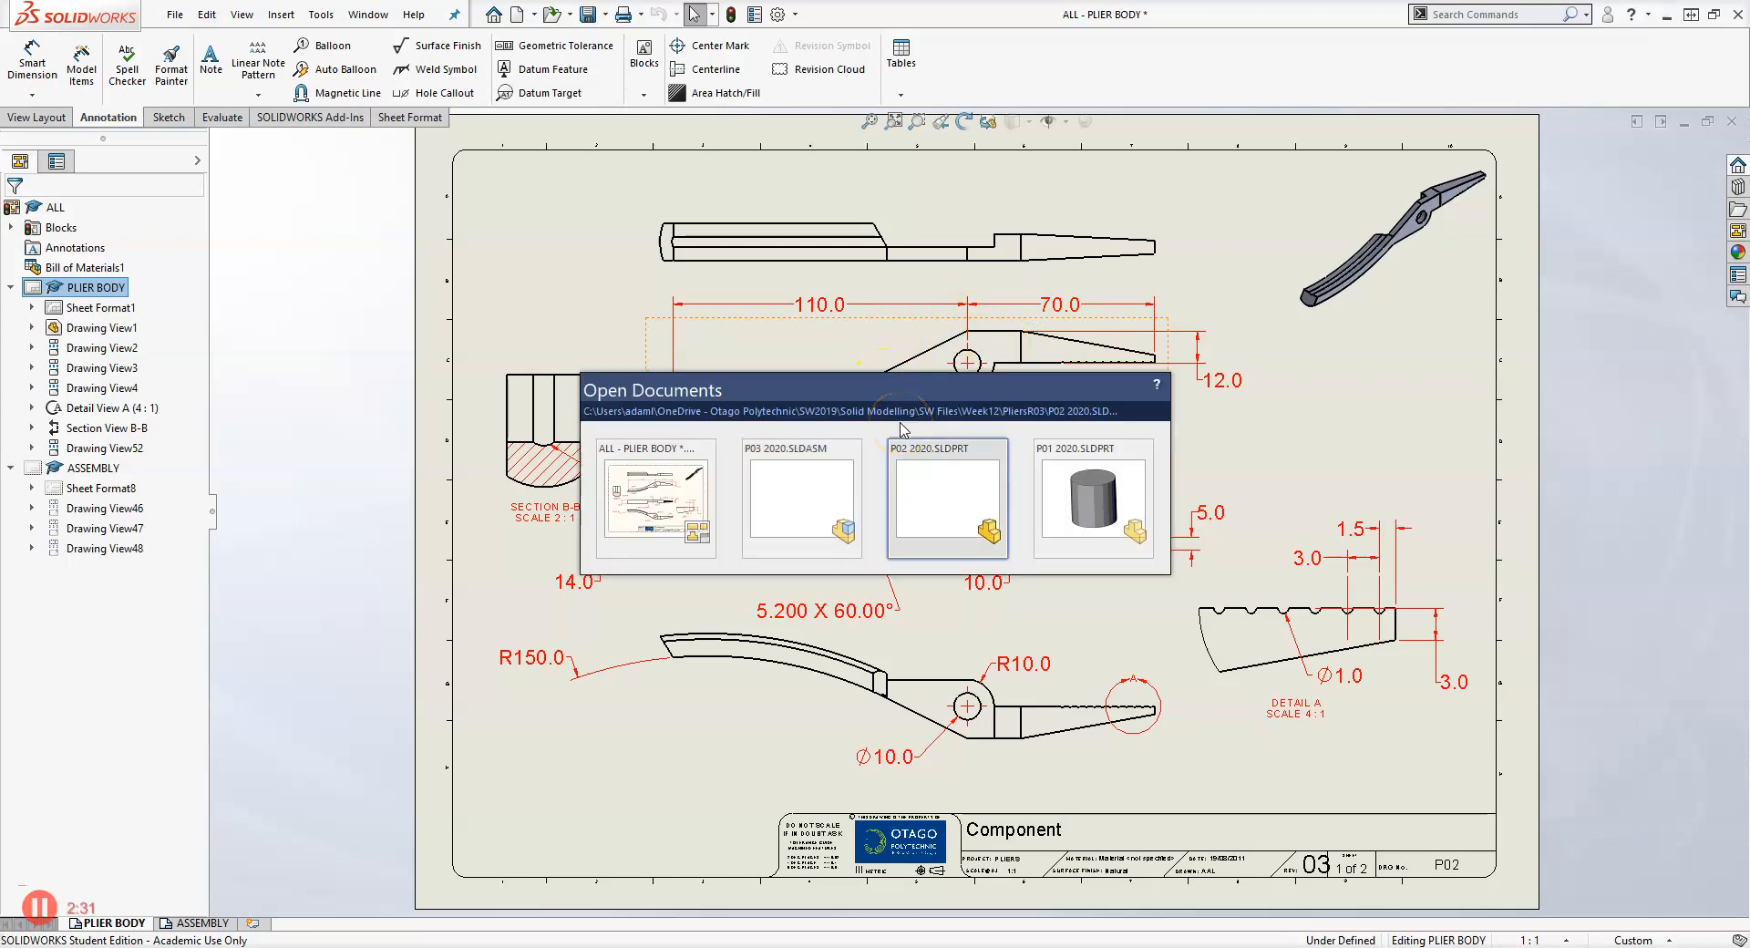
{"action": "key", "text": "ctrl+Tab"}
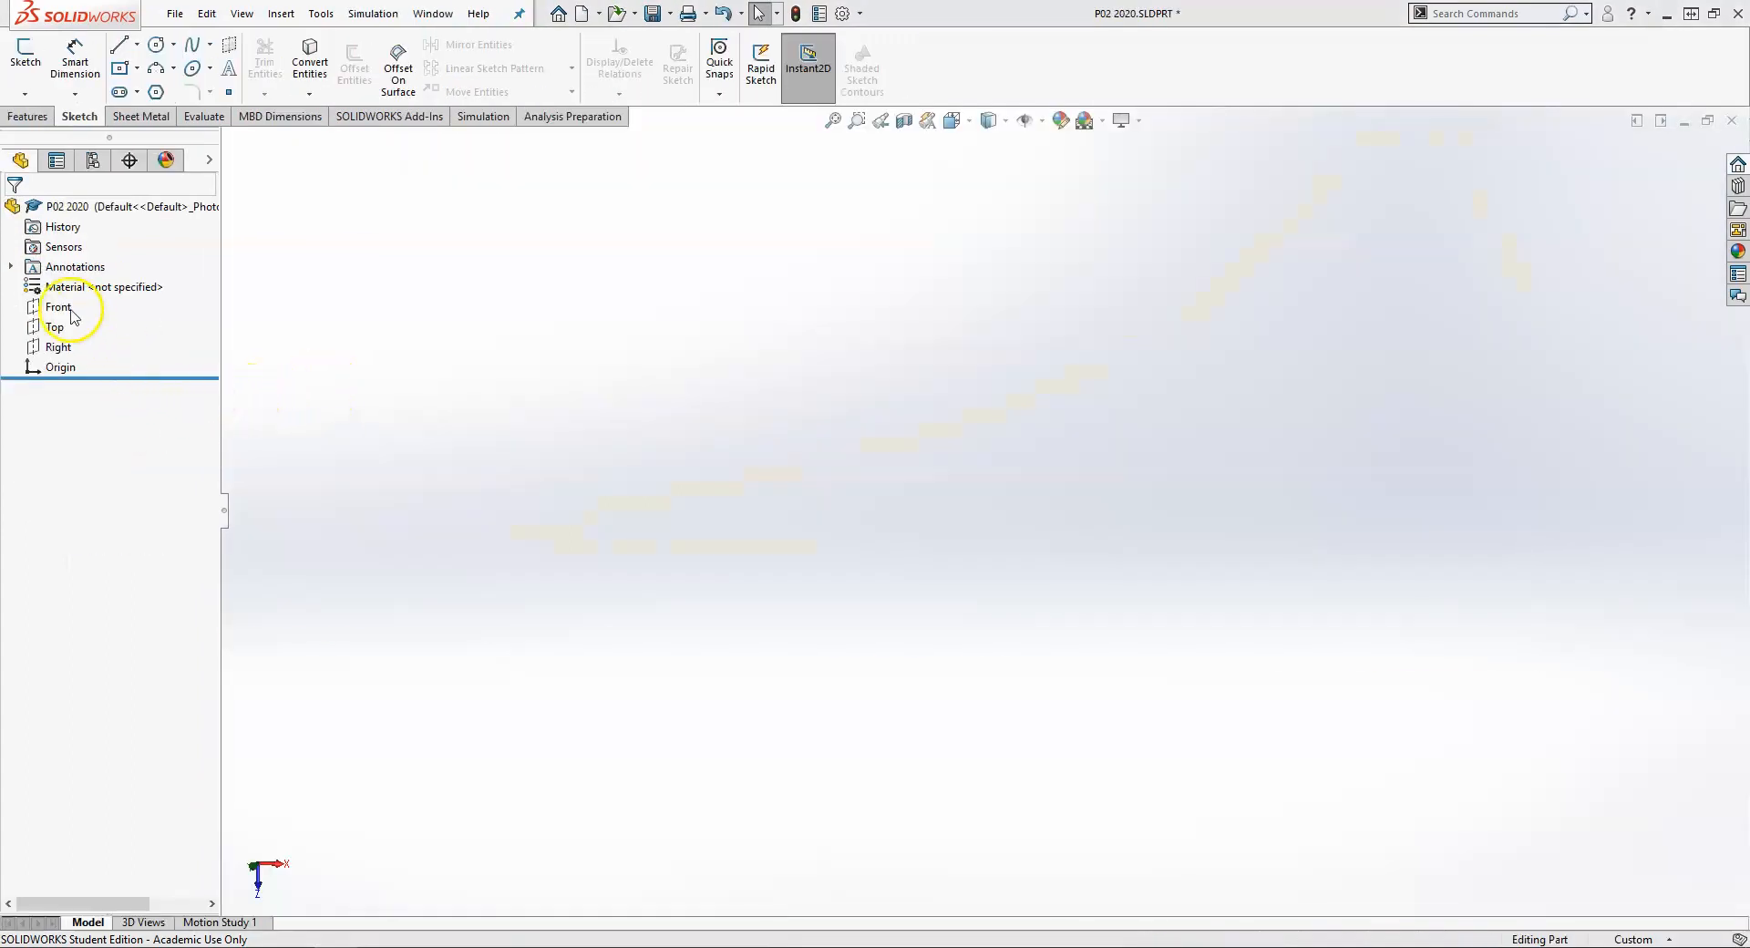
{"action": "left_click", "coordinate": [65, 326]}
{"action": "left_click", "coordinate": [68, 290]}
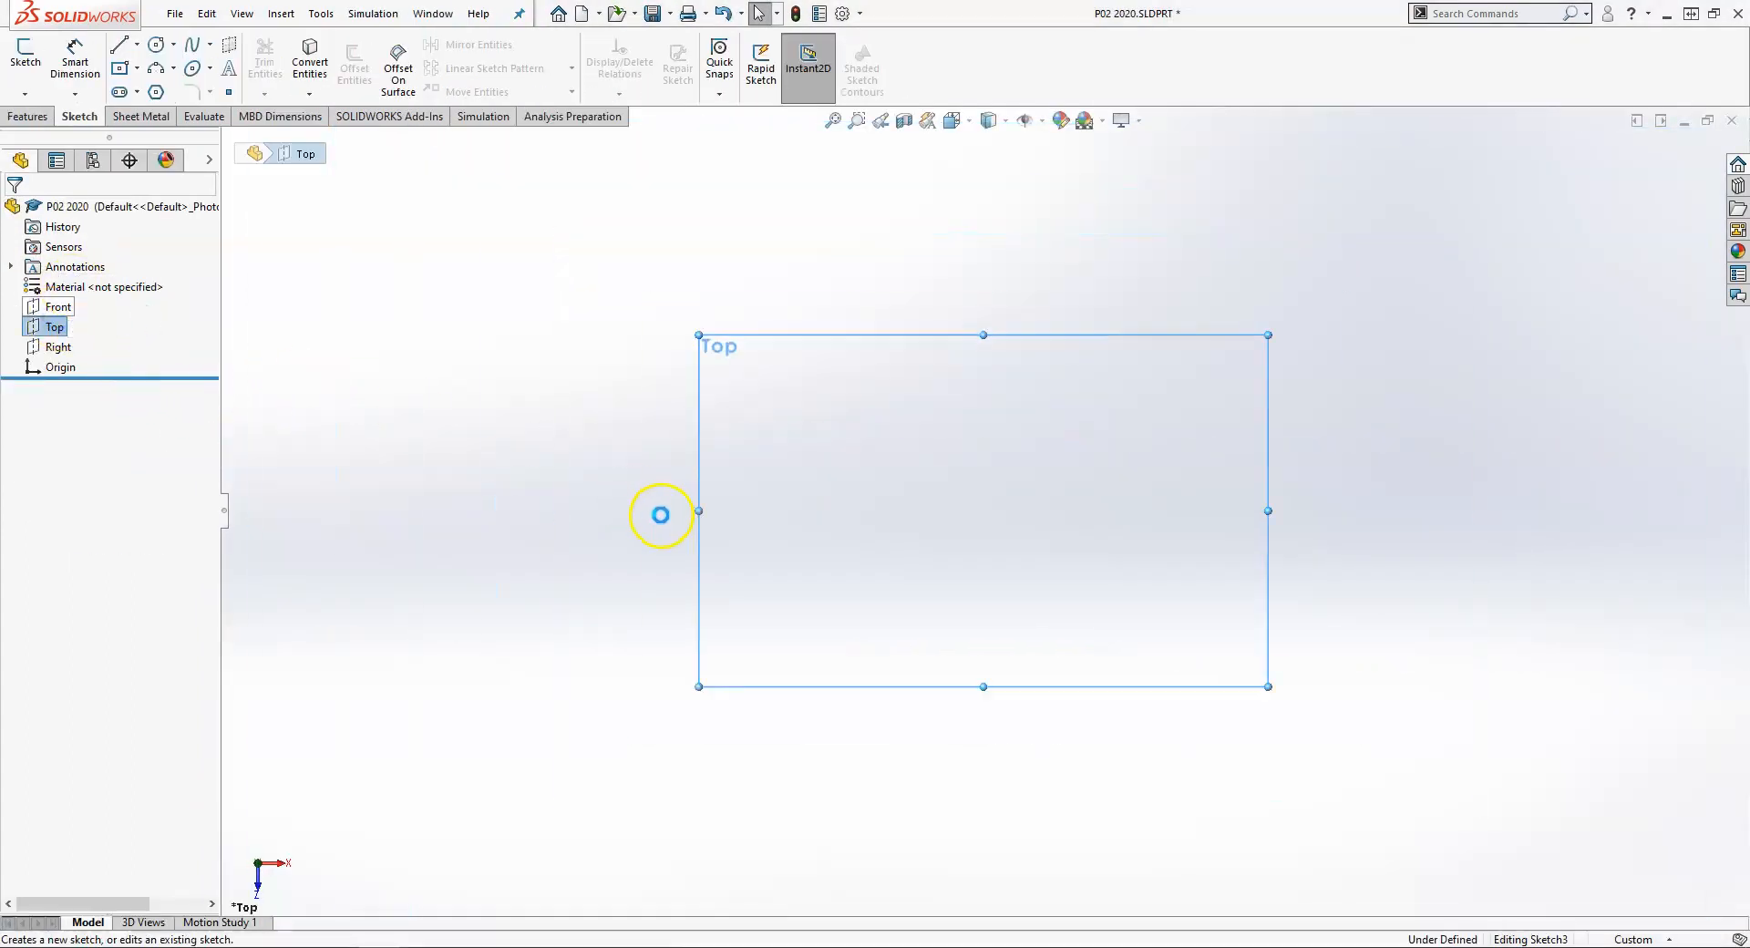
{"action": "scroll", "coordinate": [1171, 547], "scroll_direction": "down", "scroll_amount": 3}
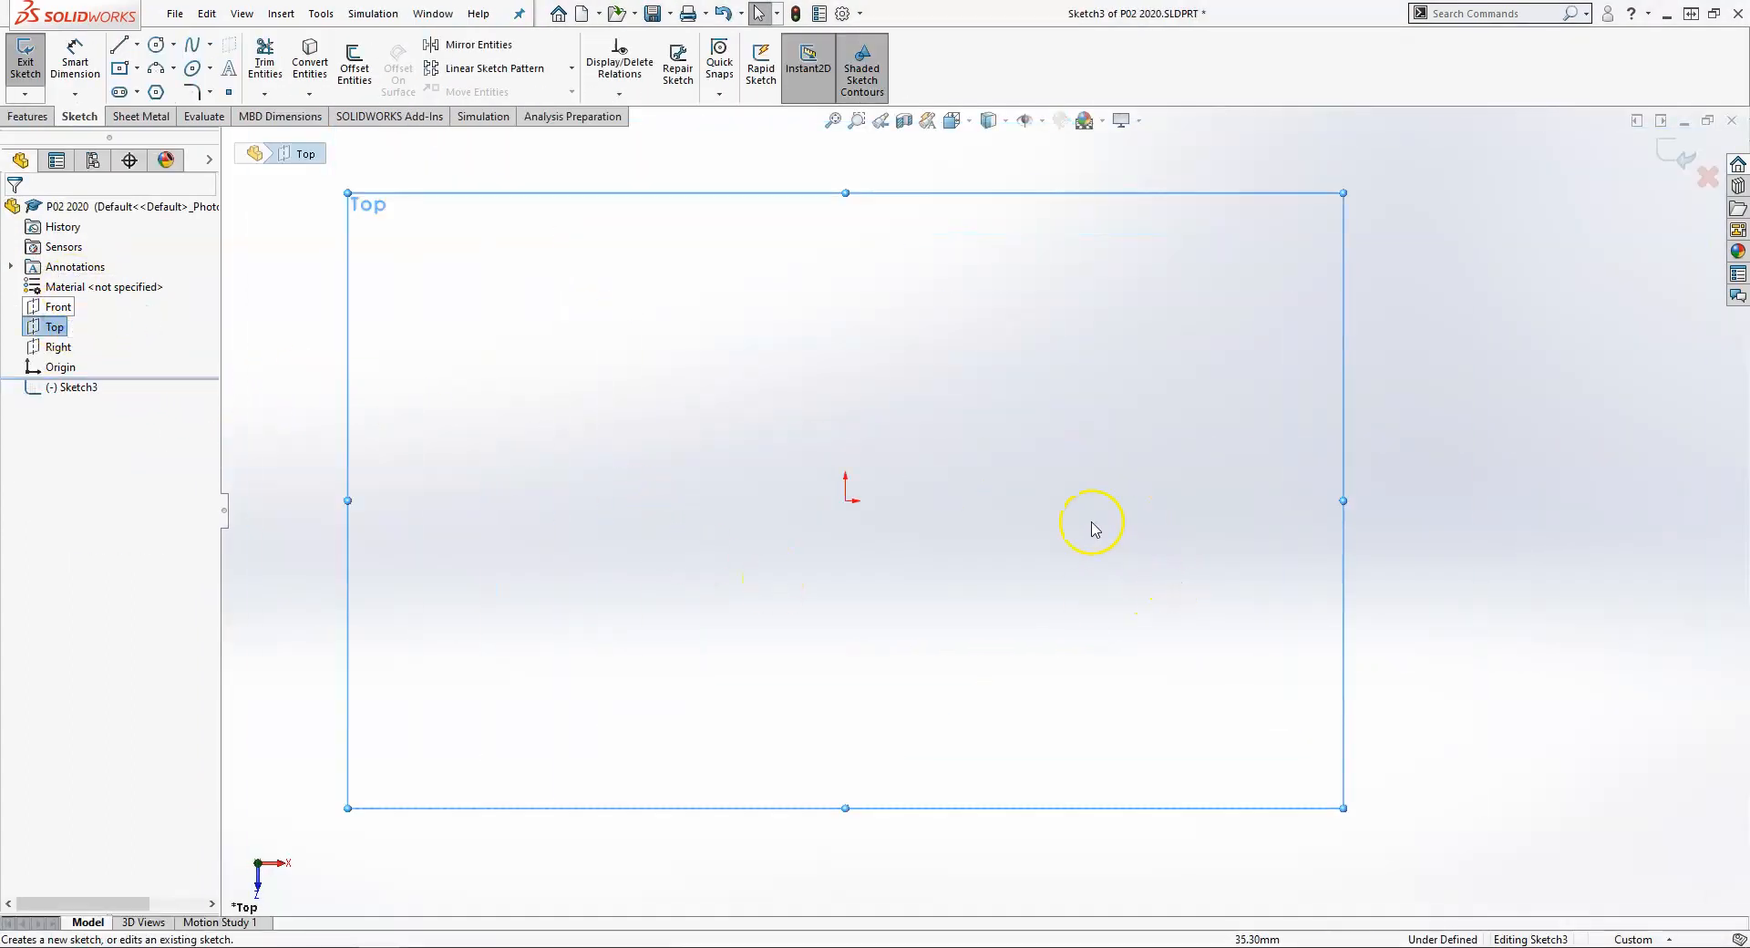
Sketch a circle centred on the origin and set its diameter to 10 mm
{"action": "left_click", "coordinate": [162, 45]}
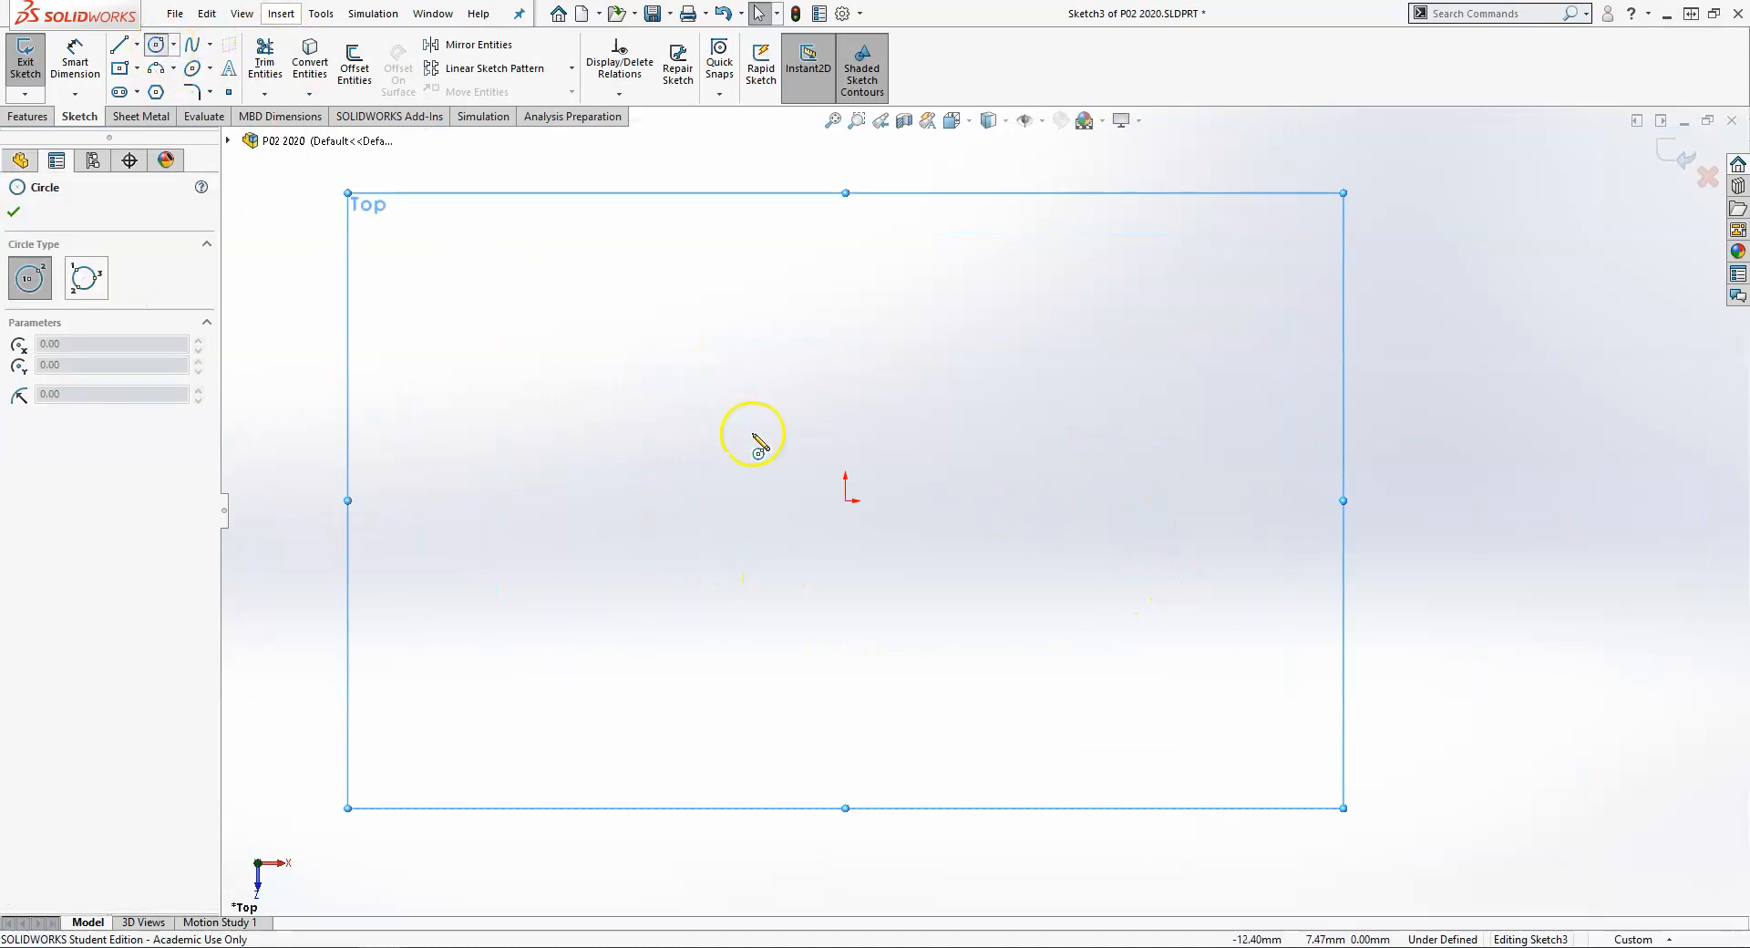
{"action": "left_click", "coordinate": [845, 500]}
{"action": "left_click", "coordinate": [877, 475]}
{"action": "right_click_drag", "start_coordinate": [929, 535], "coordinate": [911, 435]}
{"action": "left_click", "coordinate": [879, 476]}
{"action": "left_click", "coordinate": [916, 453]}
{"action": "type", "text": "10"}
{"action": "key", "text": "Return"}
Sketch a second circle concentric with the first and set its diameter to 20 mm
{"action": "right_click_drag", "start_coordinate": [829, 374], "coordinate": [904, 453]}
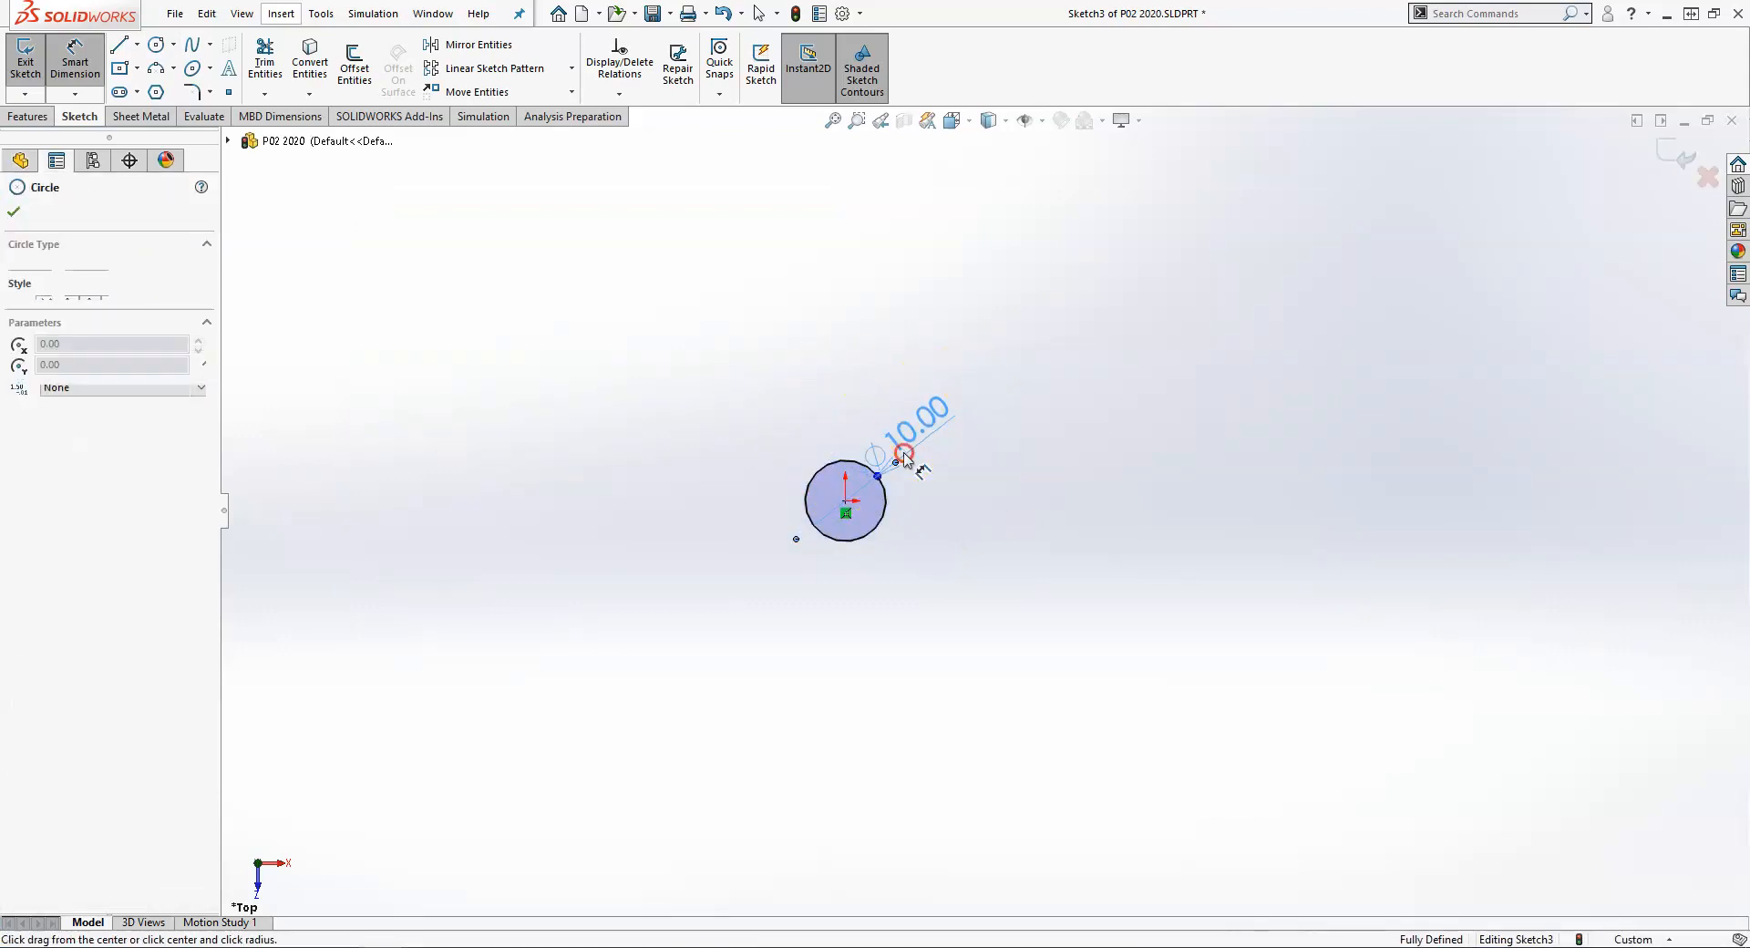
{"action": "left_click", "coordinate": [845, 501]}
{"action": "right_click_drag", "start_coordinate": [973, 500], "coordinate": [967, 445]}
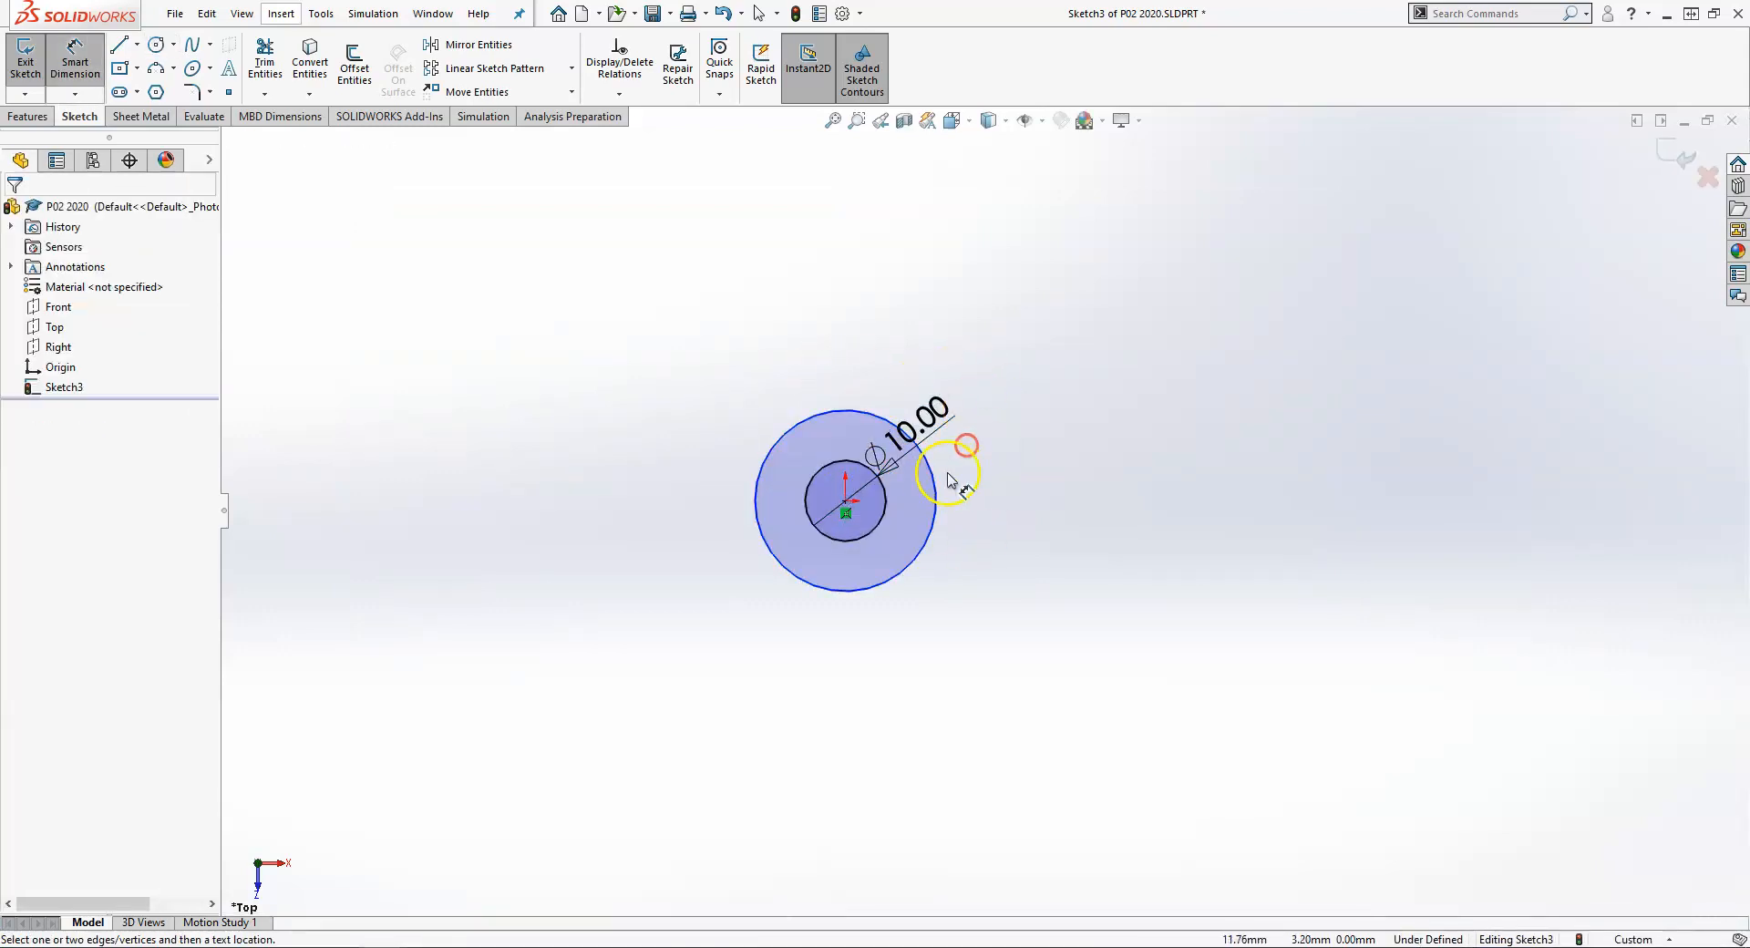
{"action": "left_click", "coordinate": [933, 478]}
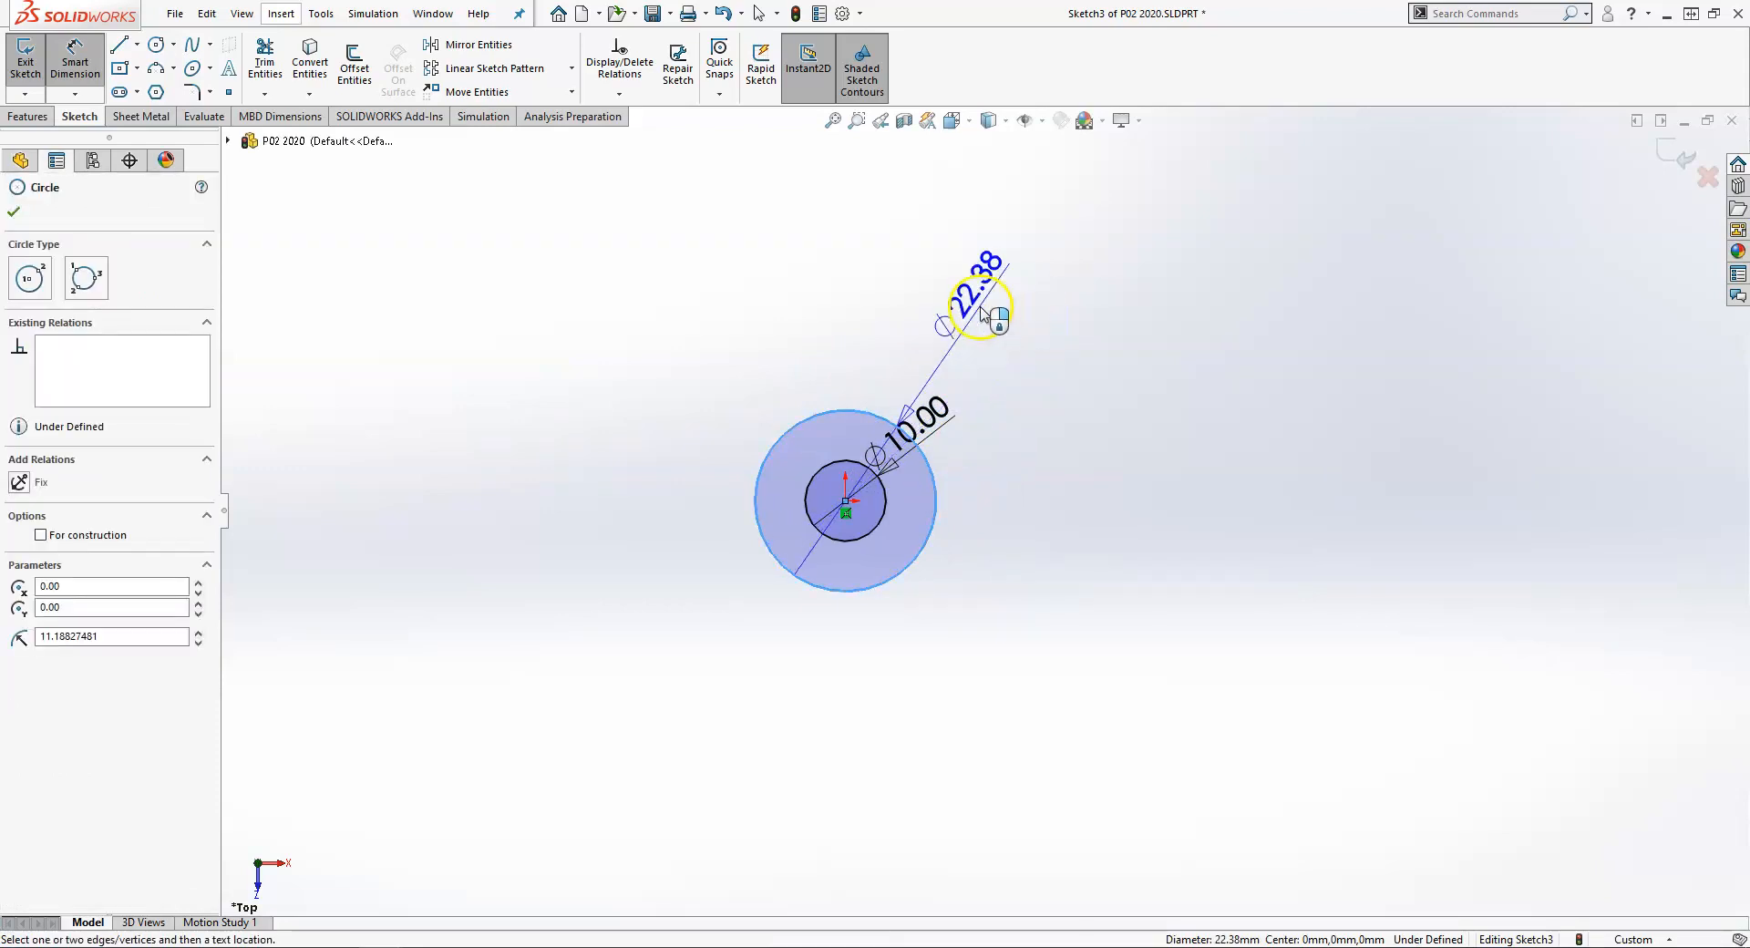
{"action": "left_click", "coordinate": [935, 324]}
{"action": "type", "text": "20"}
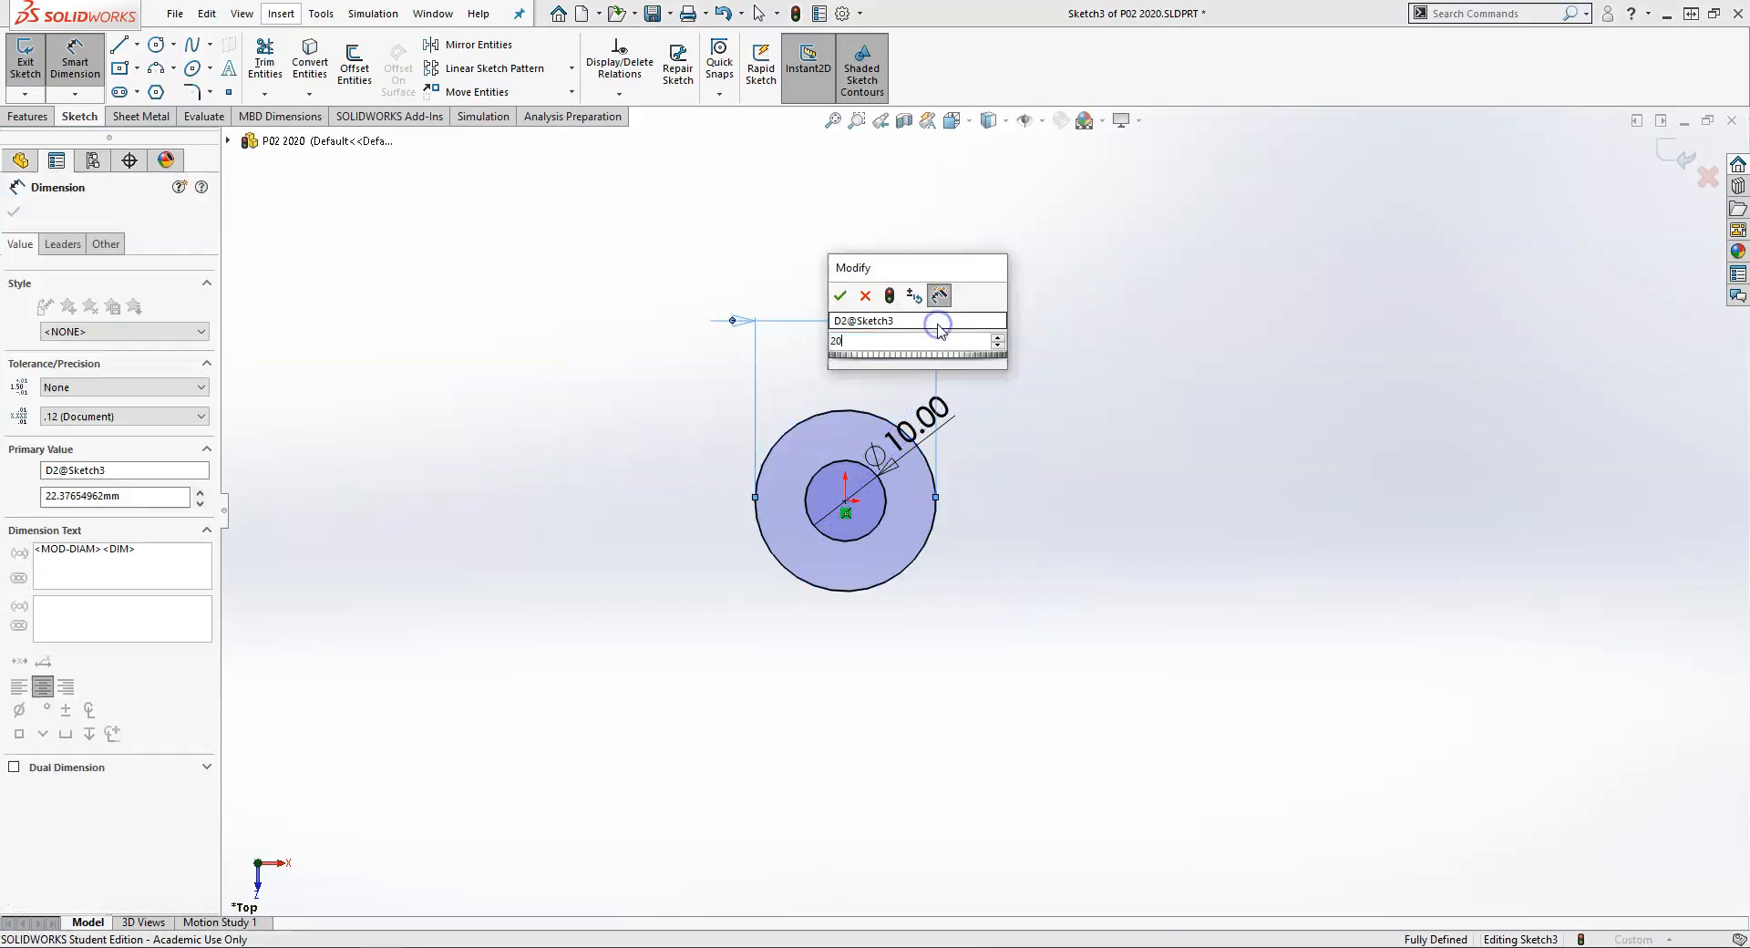
{"action": "key", "text": "Return"}
{"action": "key", "text": "Escape"}
{"action": "scroll", "coordinate": [508, 462], "scroll_direction": "down", "scroll_amount": 1}
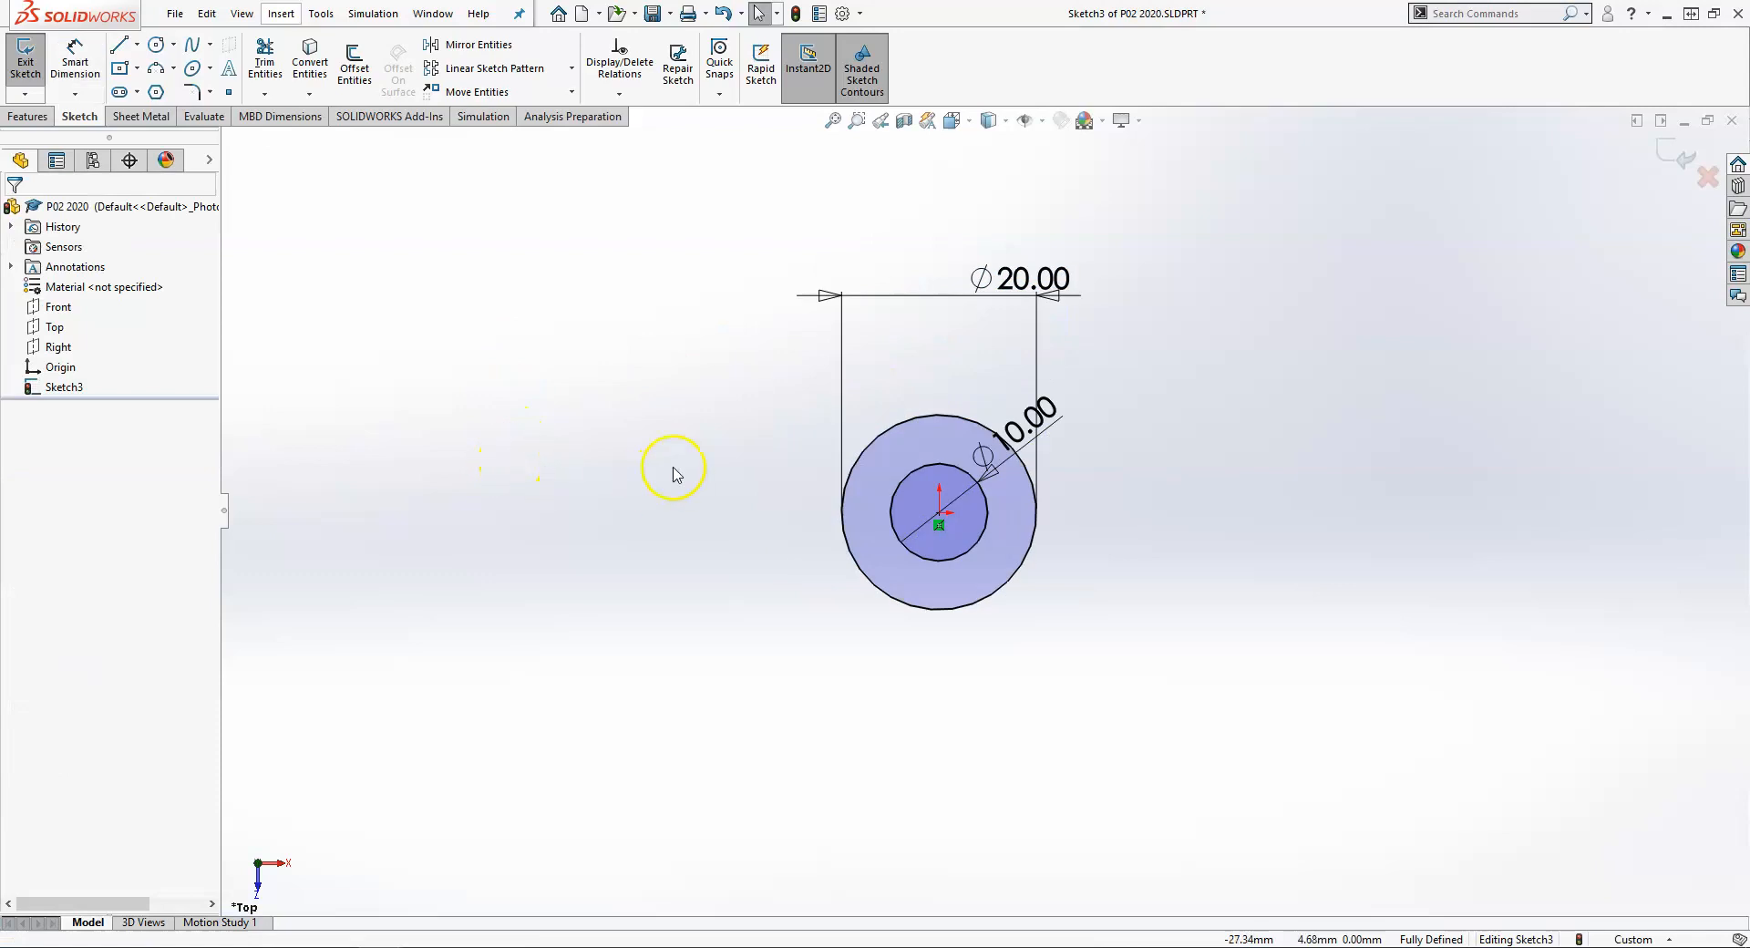
Sketch a line chain from the outer circle's top point: left, short down, diagonally below the circle, and up to its right quadrant
{"action": "right_click_drag", "start_coordinate": [680, 463], "coordinate": [613, 481]}
{"action": "left_click", "coordinate": [938, 414]}
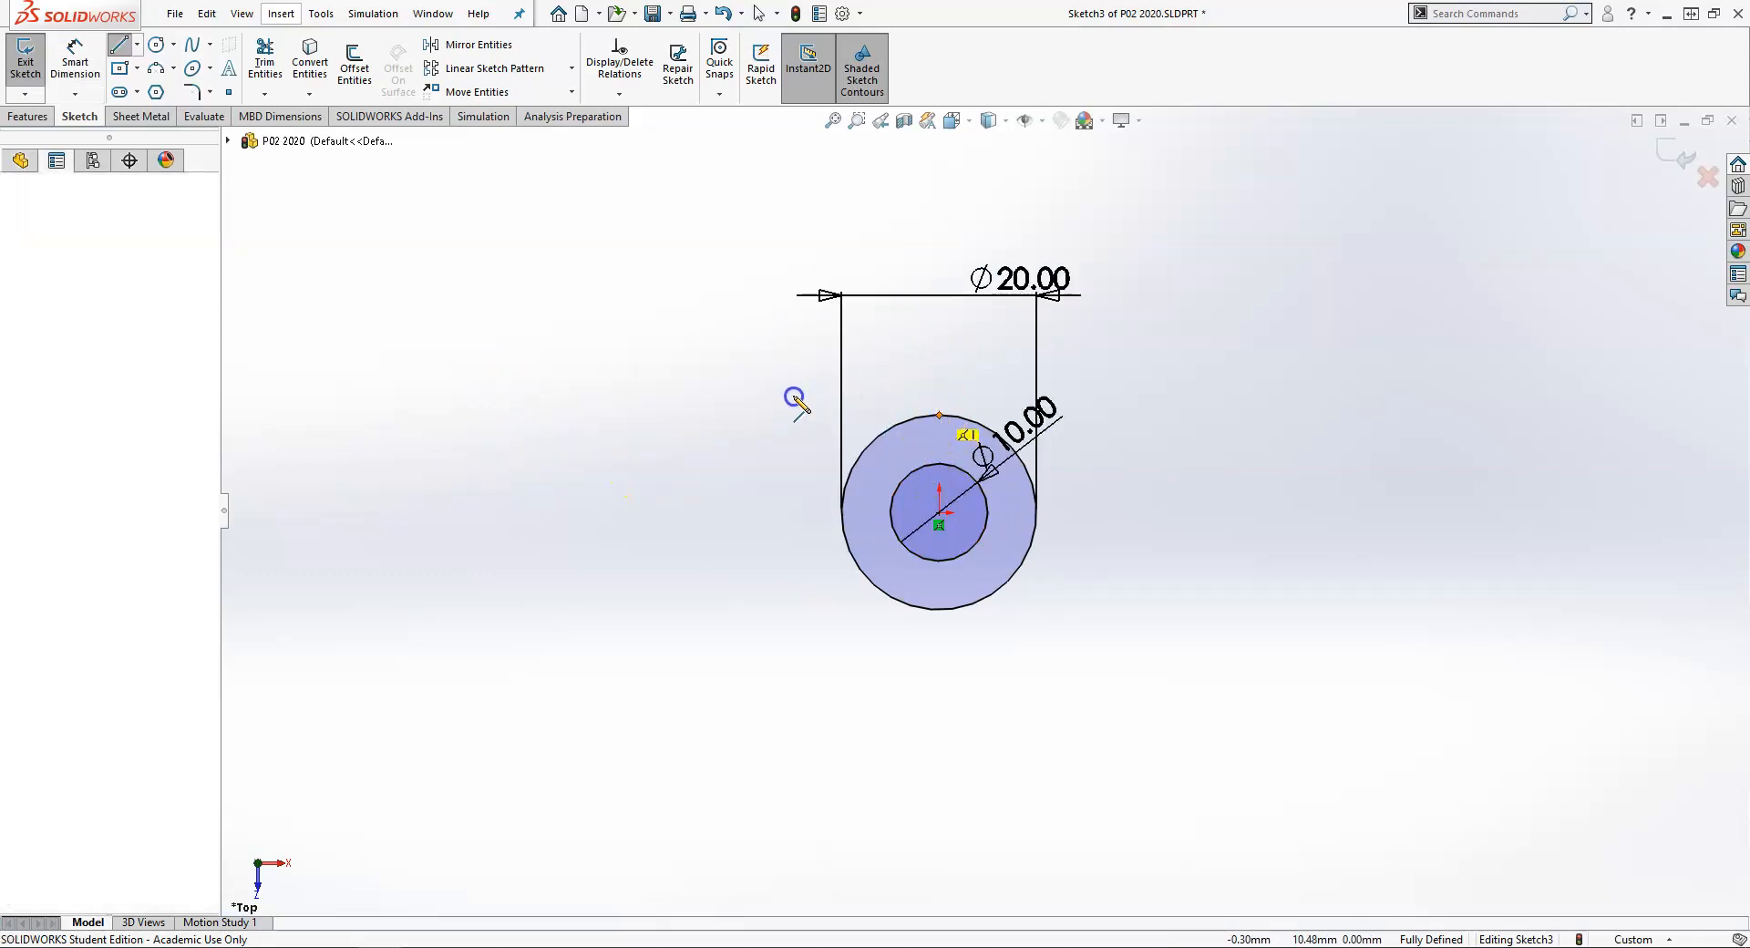
{"action": "left_click", "coordinate": [669, 415]}
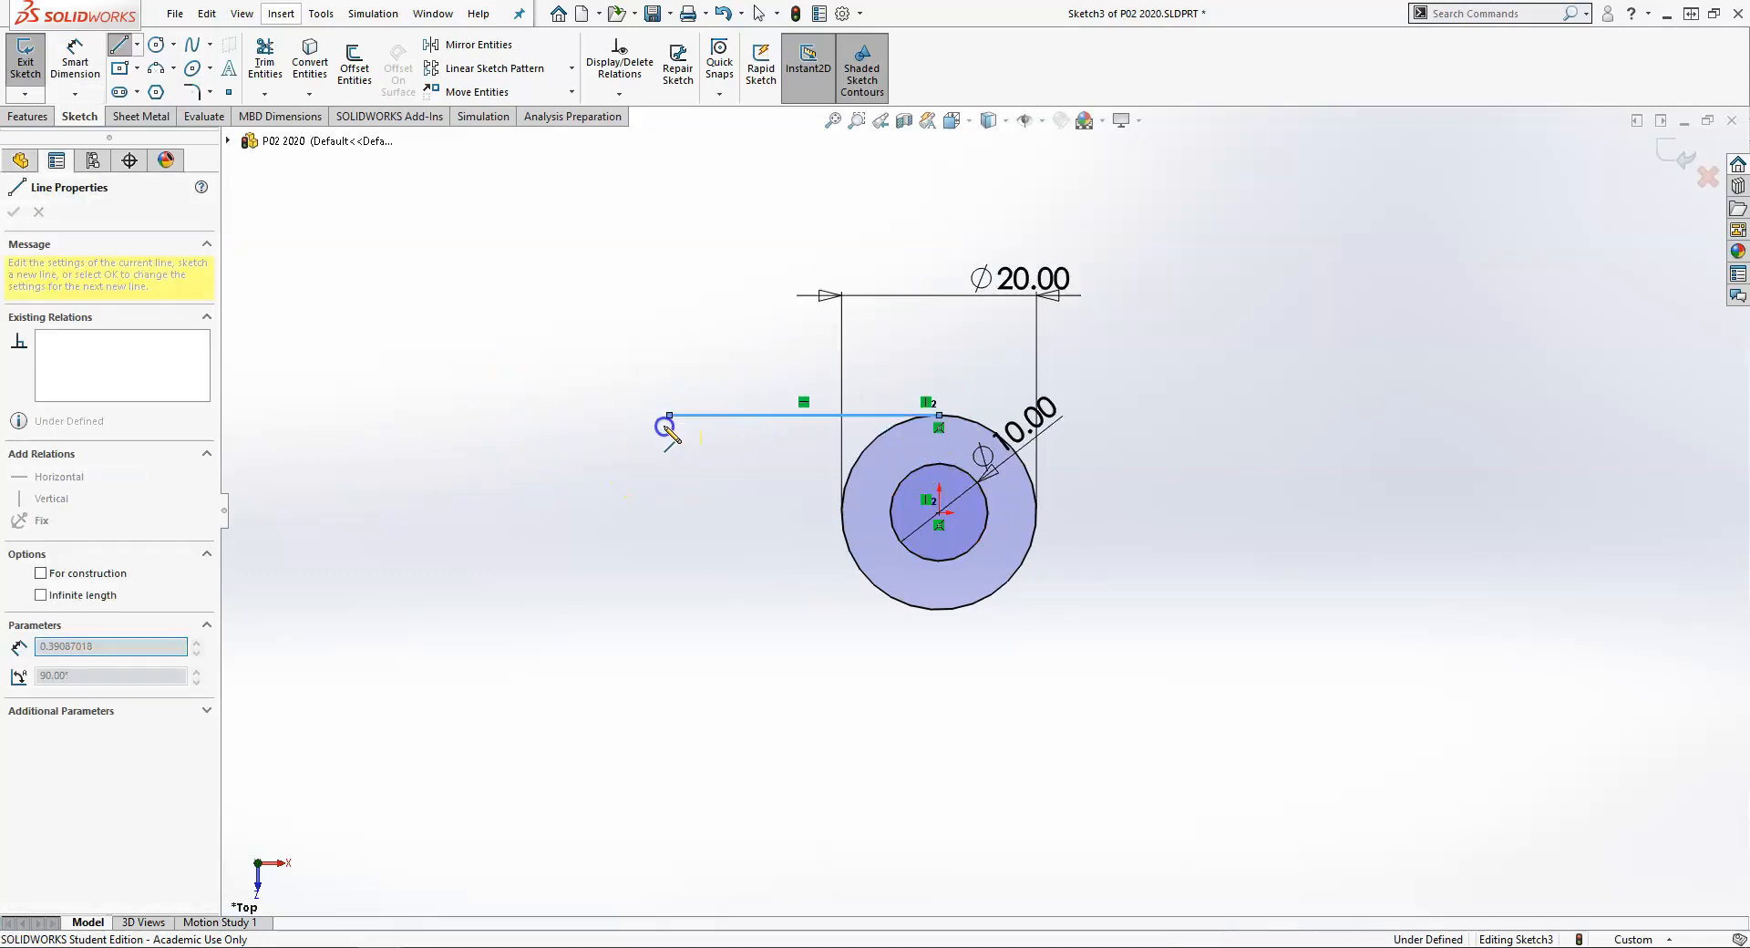
{"action": "left_click", "coordinate": [669, 505]}
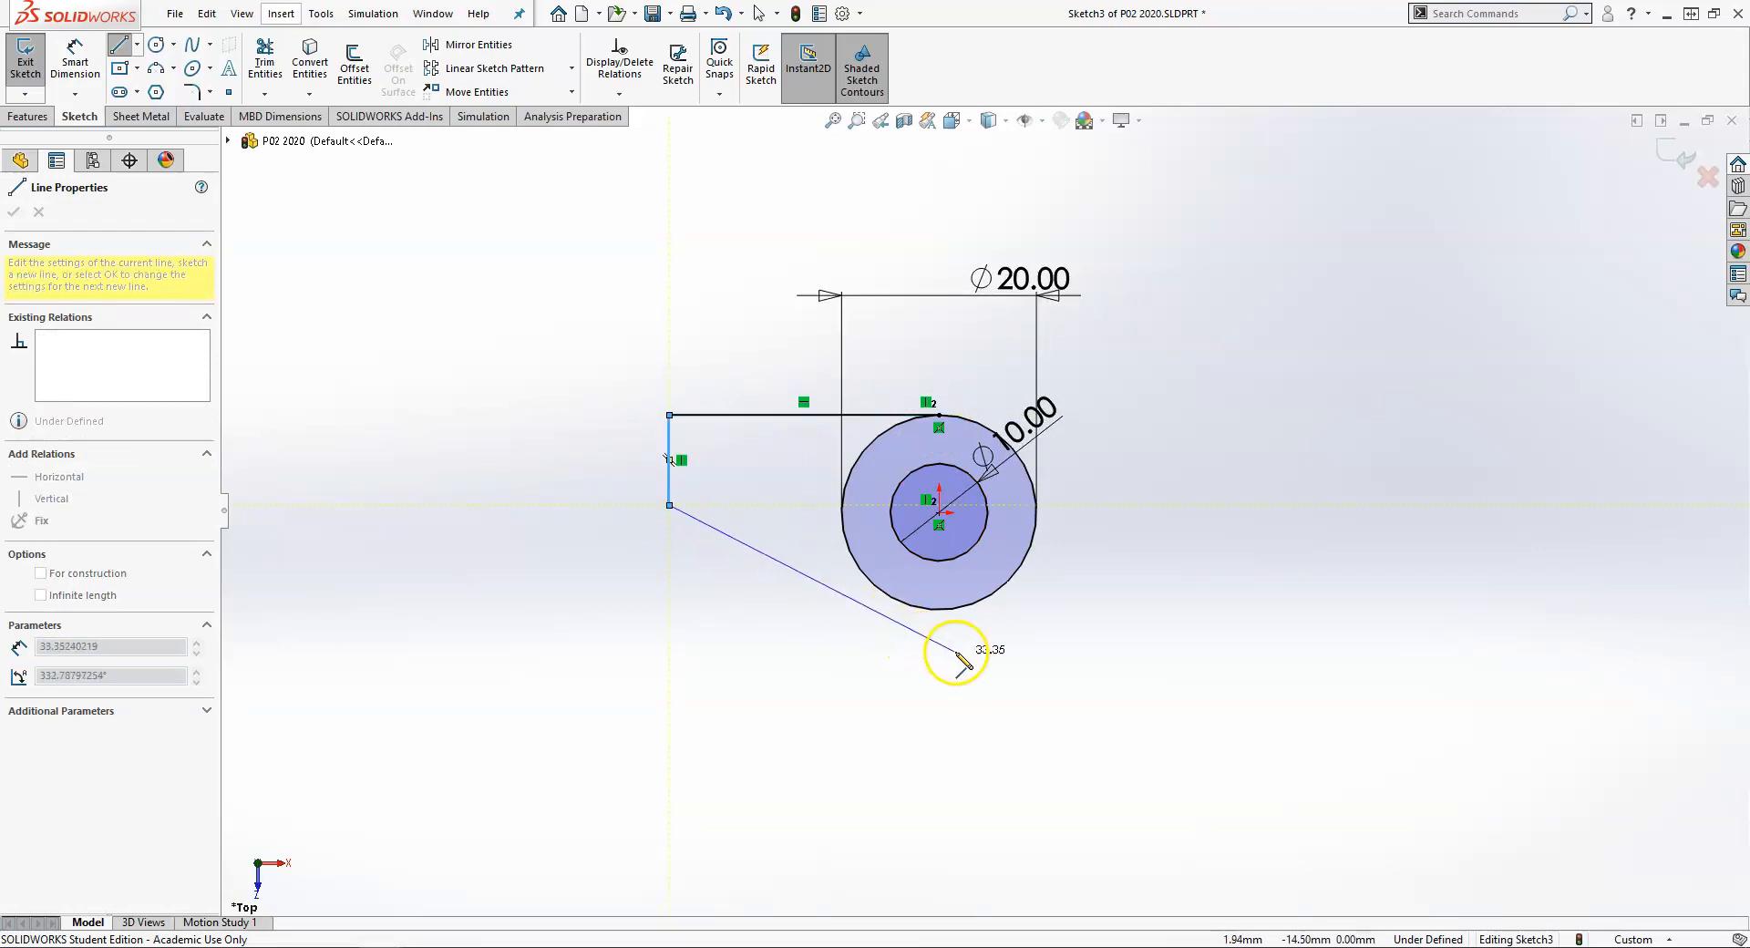
{"action": "left_click", "coordinate": [1012, 656]}
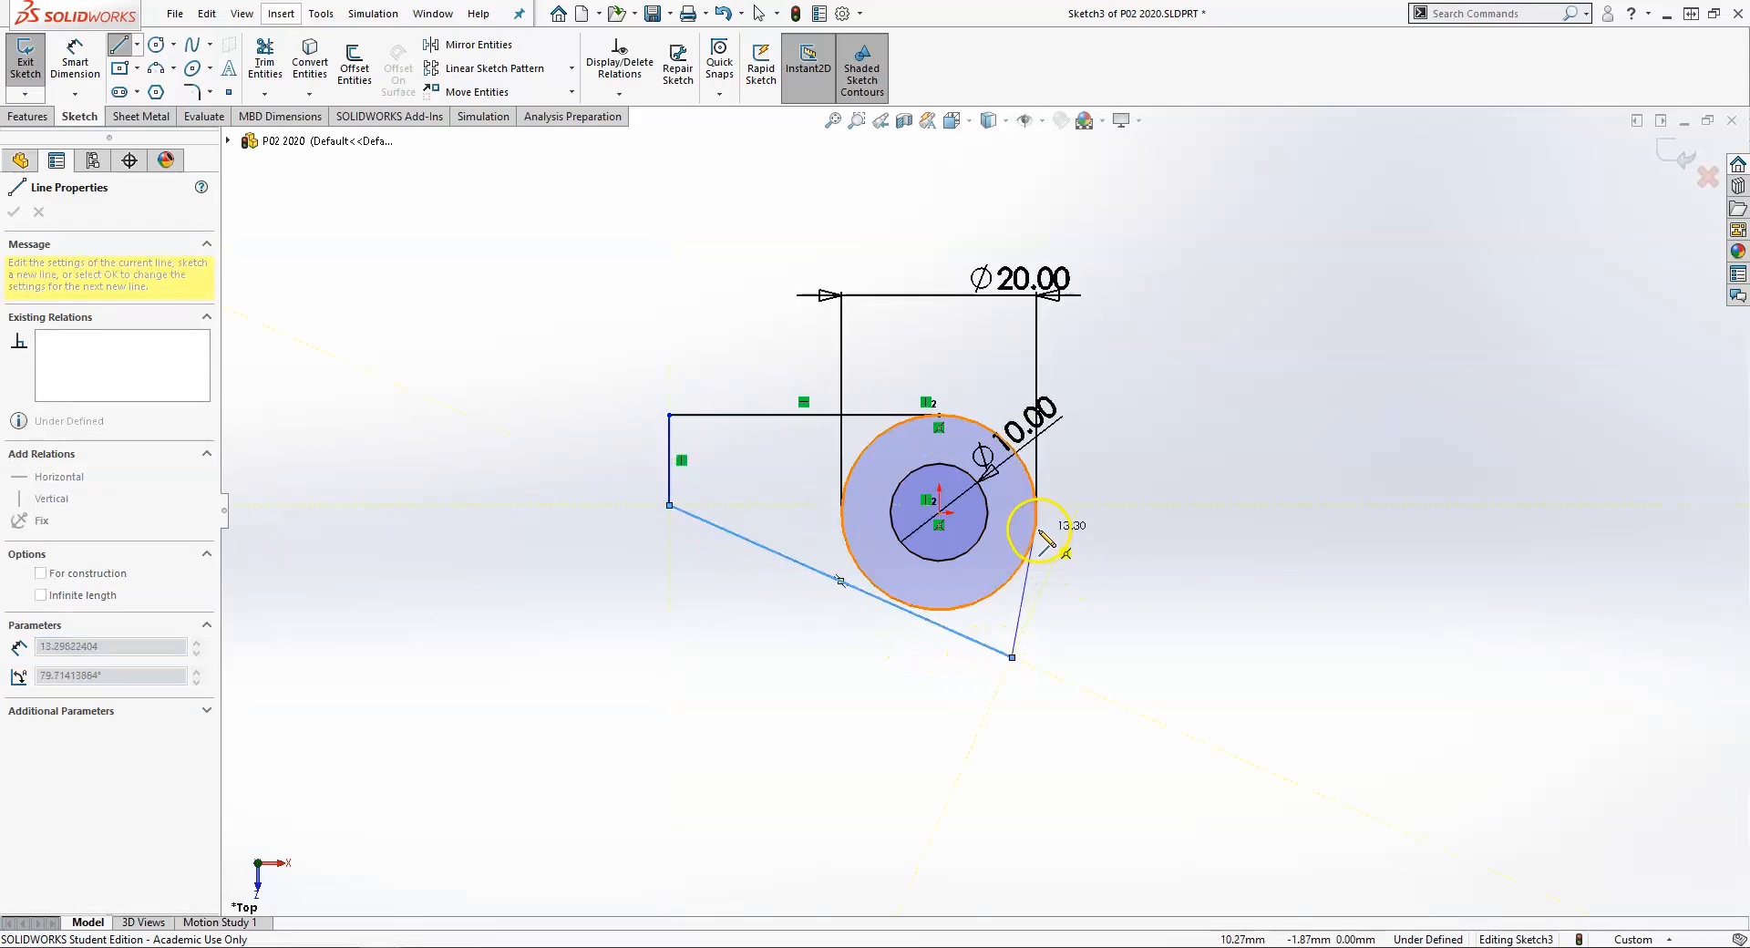
{"action": "left_click", "coordinate": [1037, 513]}
{"action": "key", "text": "Escape"}
Move the chain's lower corner straight below the outer circle's right quadrant and delete the diagonal line
{"action": "mouse_move", "coordinate": [1014, 658]}
{"action": "left_mouse_down"}
{"action": "mouse_move", "coordinate": [1055, 672]}
{"action": "mouse_move", "coordinate": [1038, 690]}
{"action": "mouse_move", "coordinate": [1038, 669]}
{"action": "left_mouse_up"}
{"action": "left_click", "coordinate": [973, 640]}
{"action": "key", "text": "Delete"}
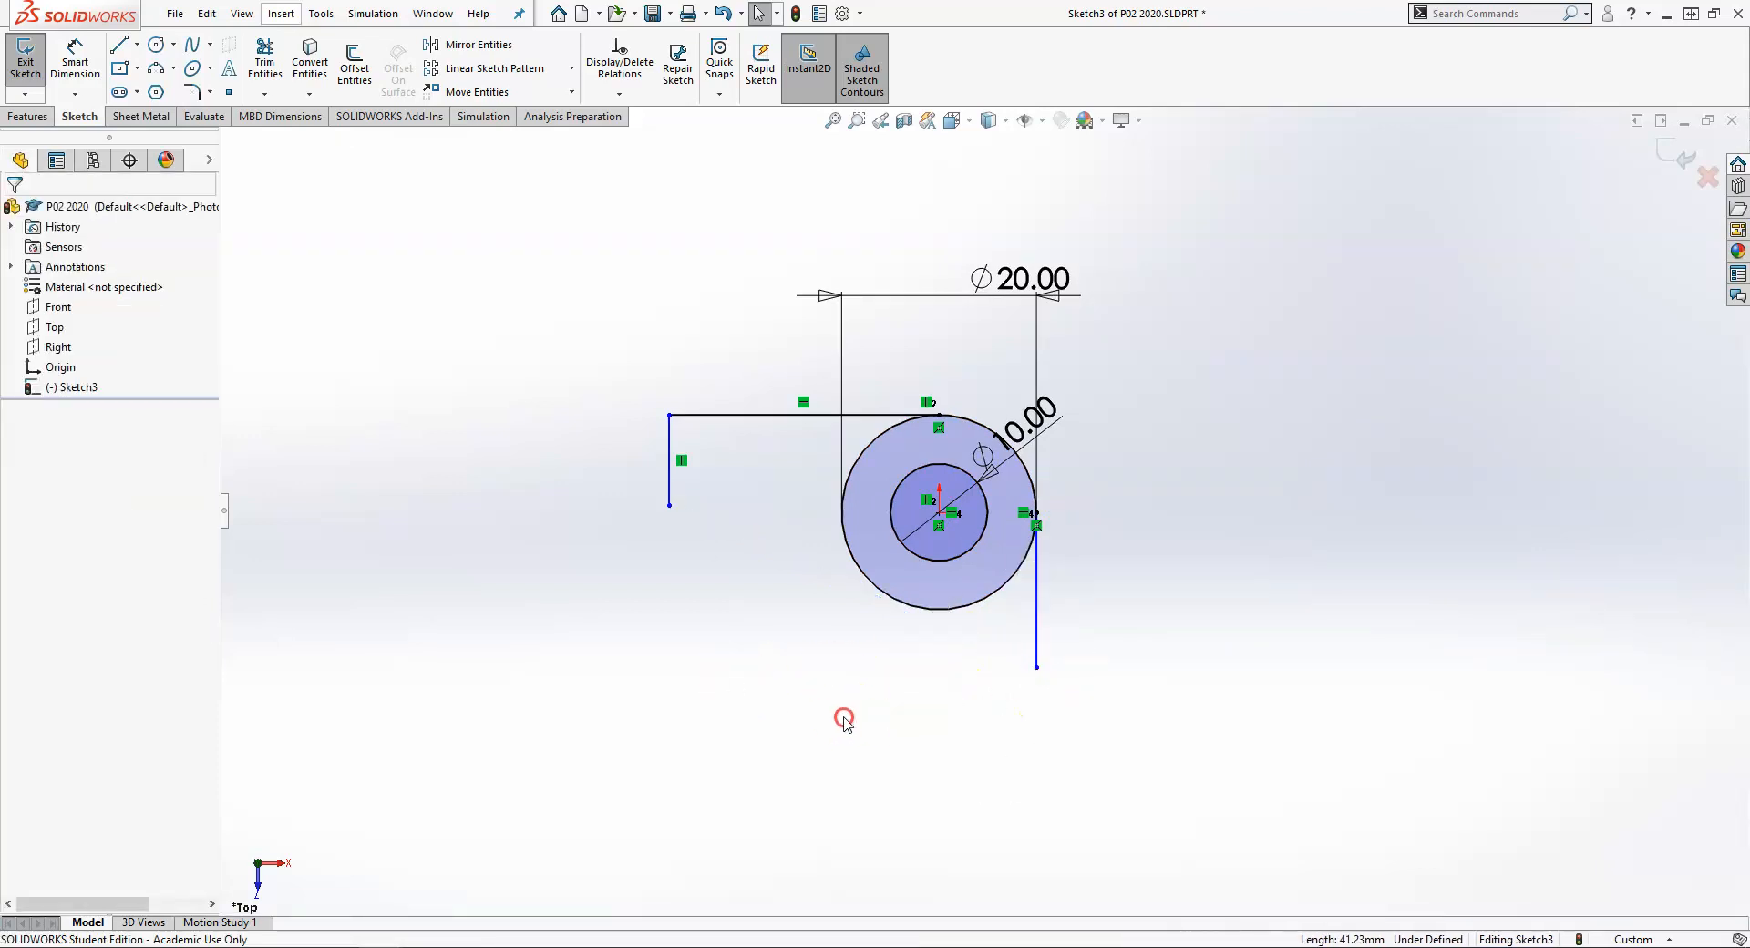
Sketch a horizontal line about 16 mm long leftward from the lower corner, and a diagonal about 27 mm long to the short left vertical
{"action": "key", "text": "l"}
{"action": "left_click", "coordinate": [1035, 669]}
{"action": "left_click", "coordinate": [879, 668]}
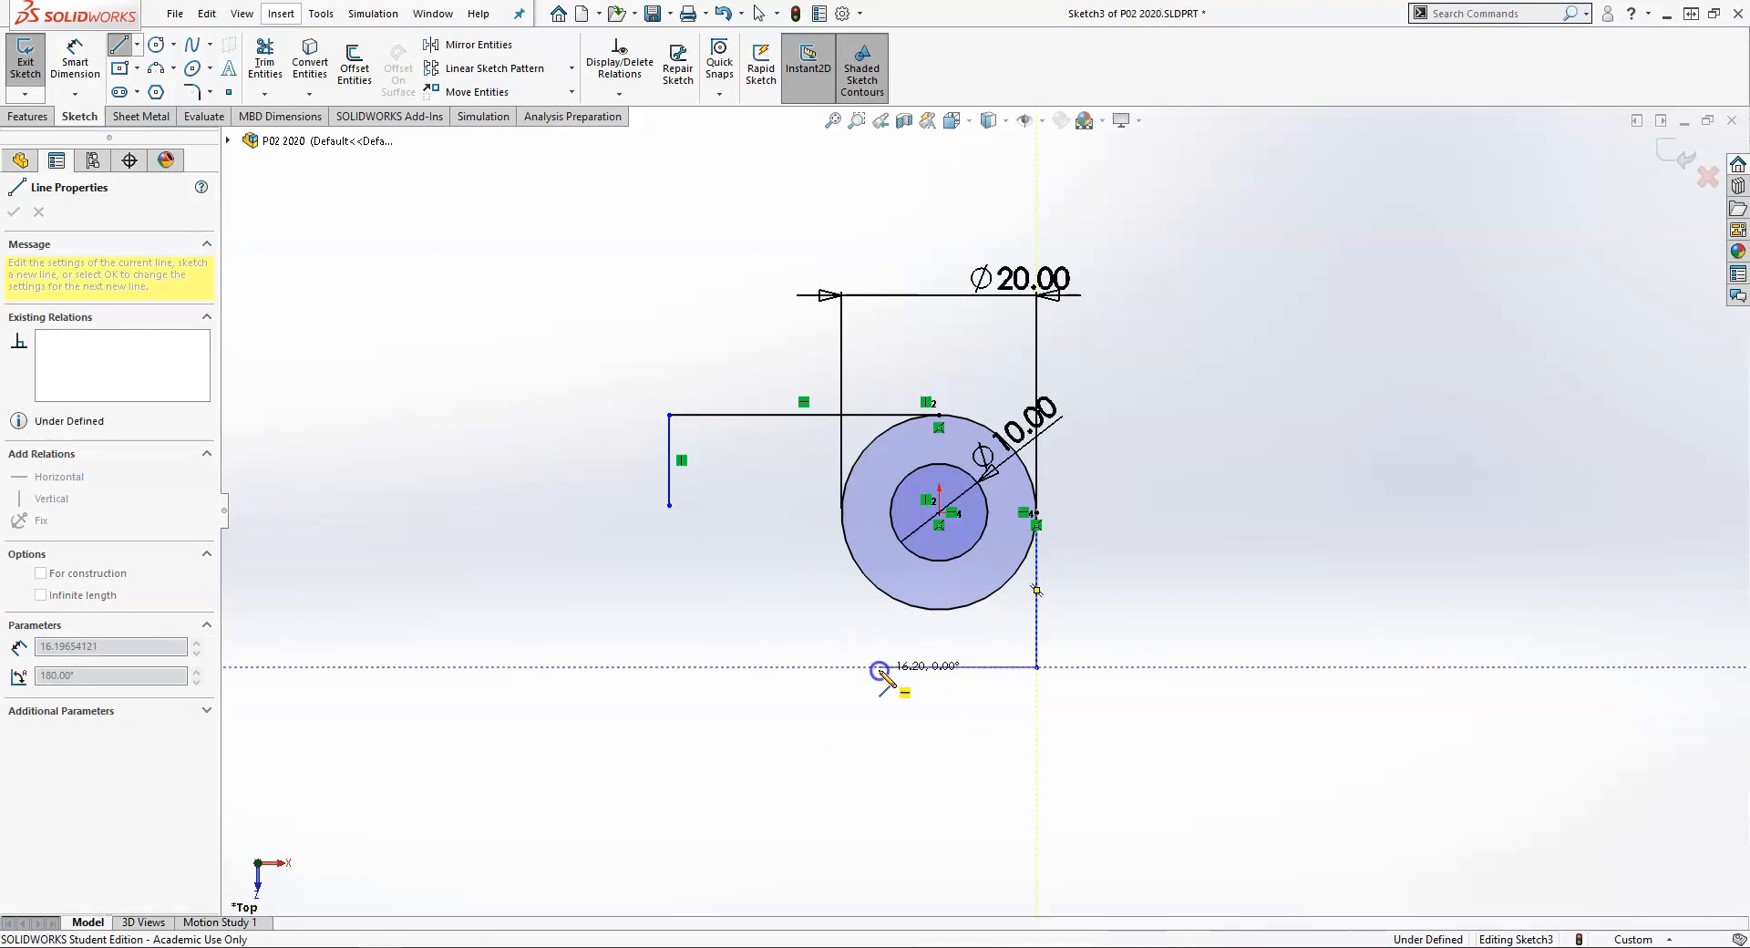
{"action": "left_click", "coordinate": [671, 505]}
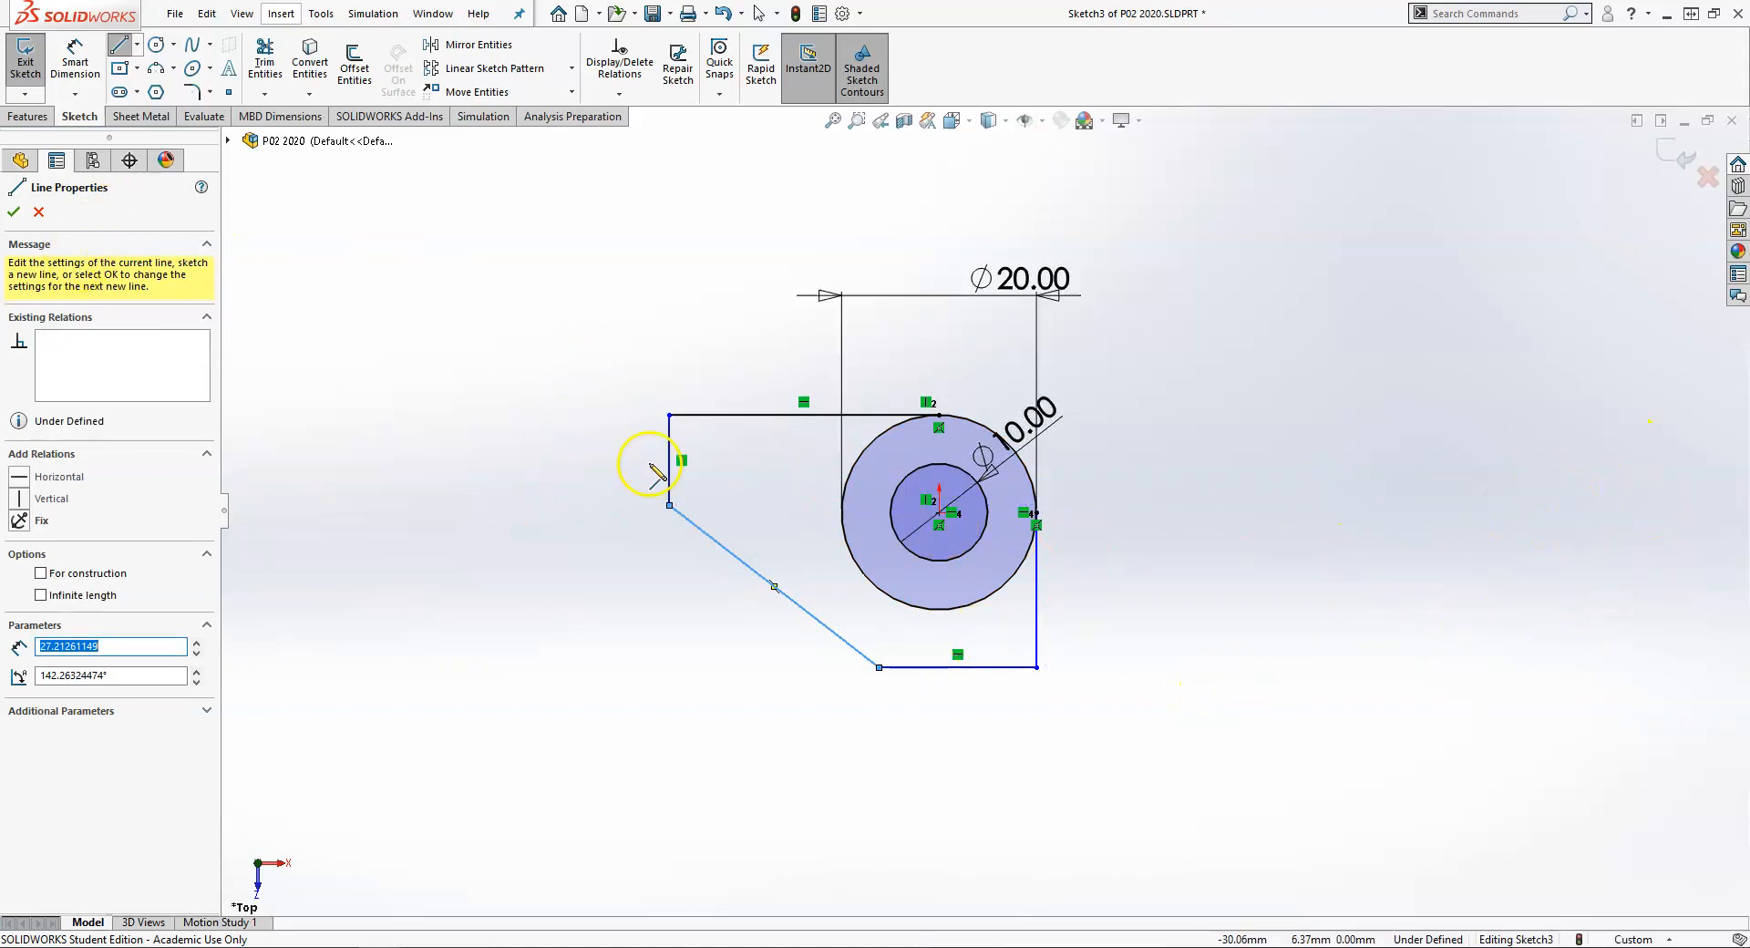
{"action": "left_click", "coordinate": [991, 655]}
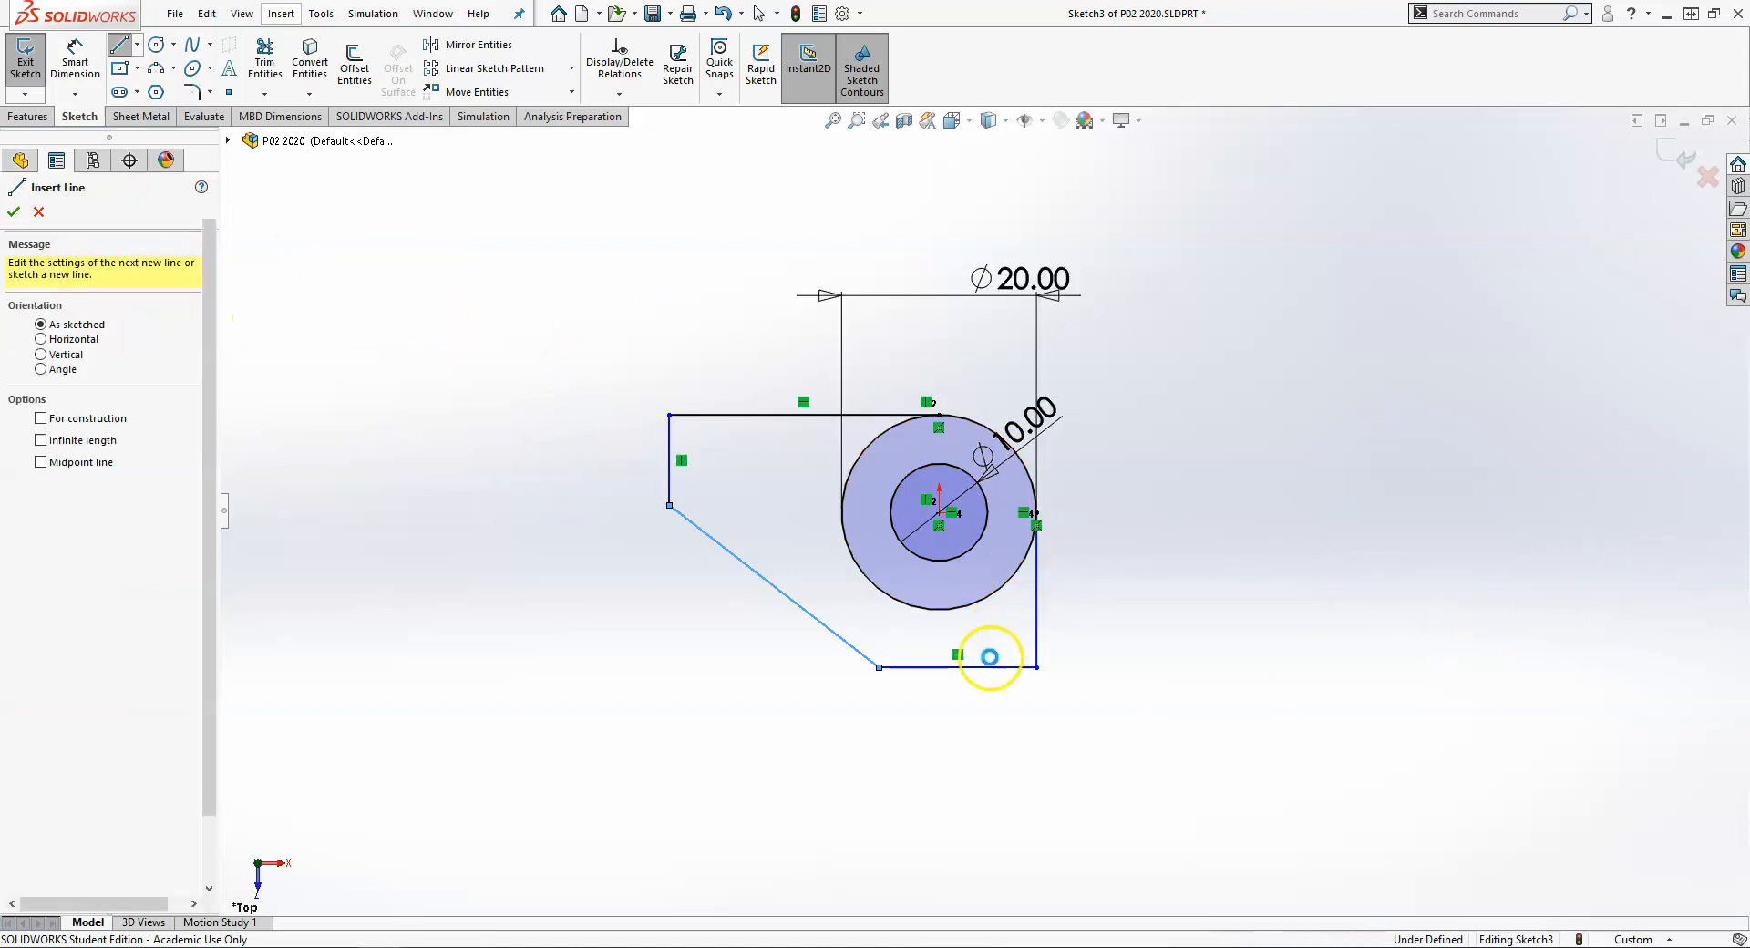
{"action": "key", "text": "Escape"}
Dimension the line below the outer circle's right quadrant to a length of 12 mm
{"action": "right_click_drag", "start_coordinate": [1080, 686], "coordinate": [1057, 492]}
{"action": "left_click", "coordinate": [1036, 578]}
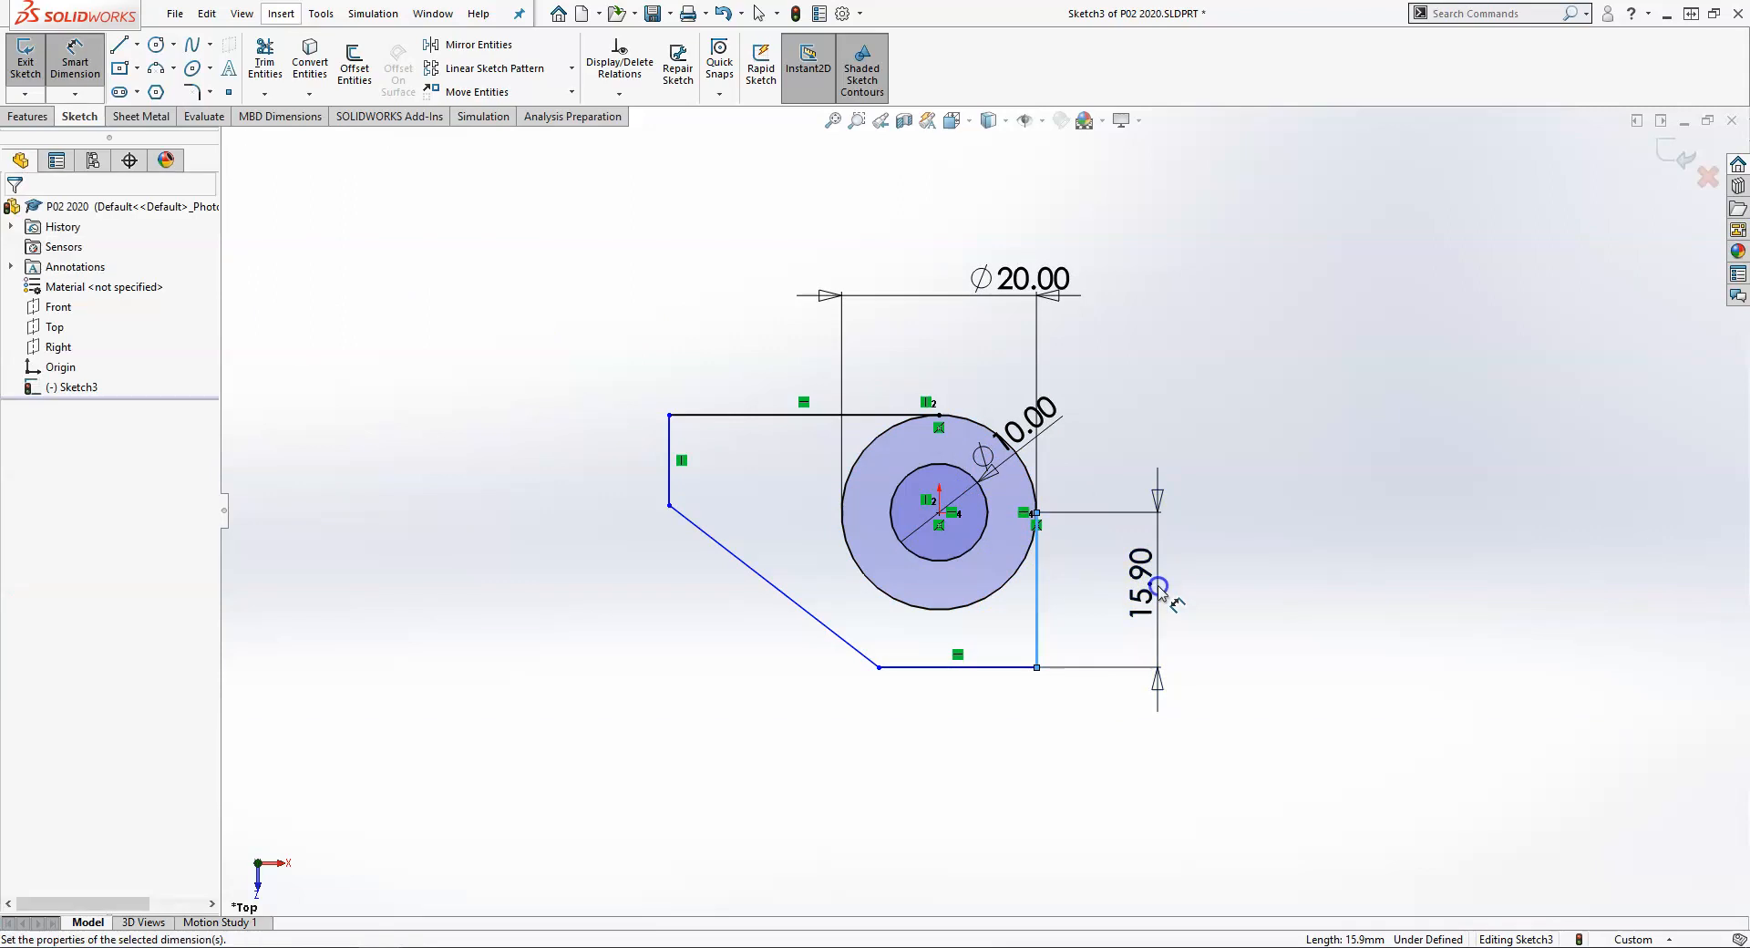
{"action": "double_click", "coordinate": [1159, 588]}
{"action": "type", "text": "12"}
{"action": "key", "text": "Return"}
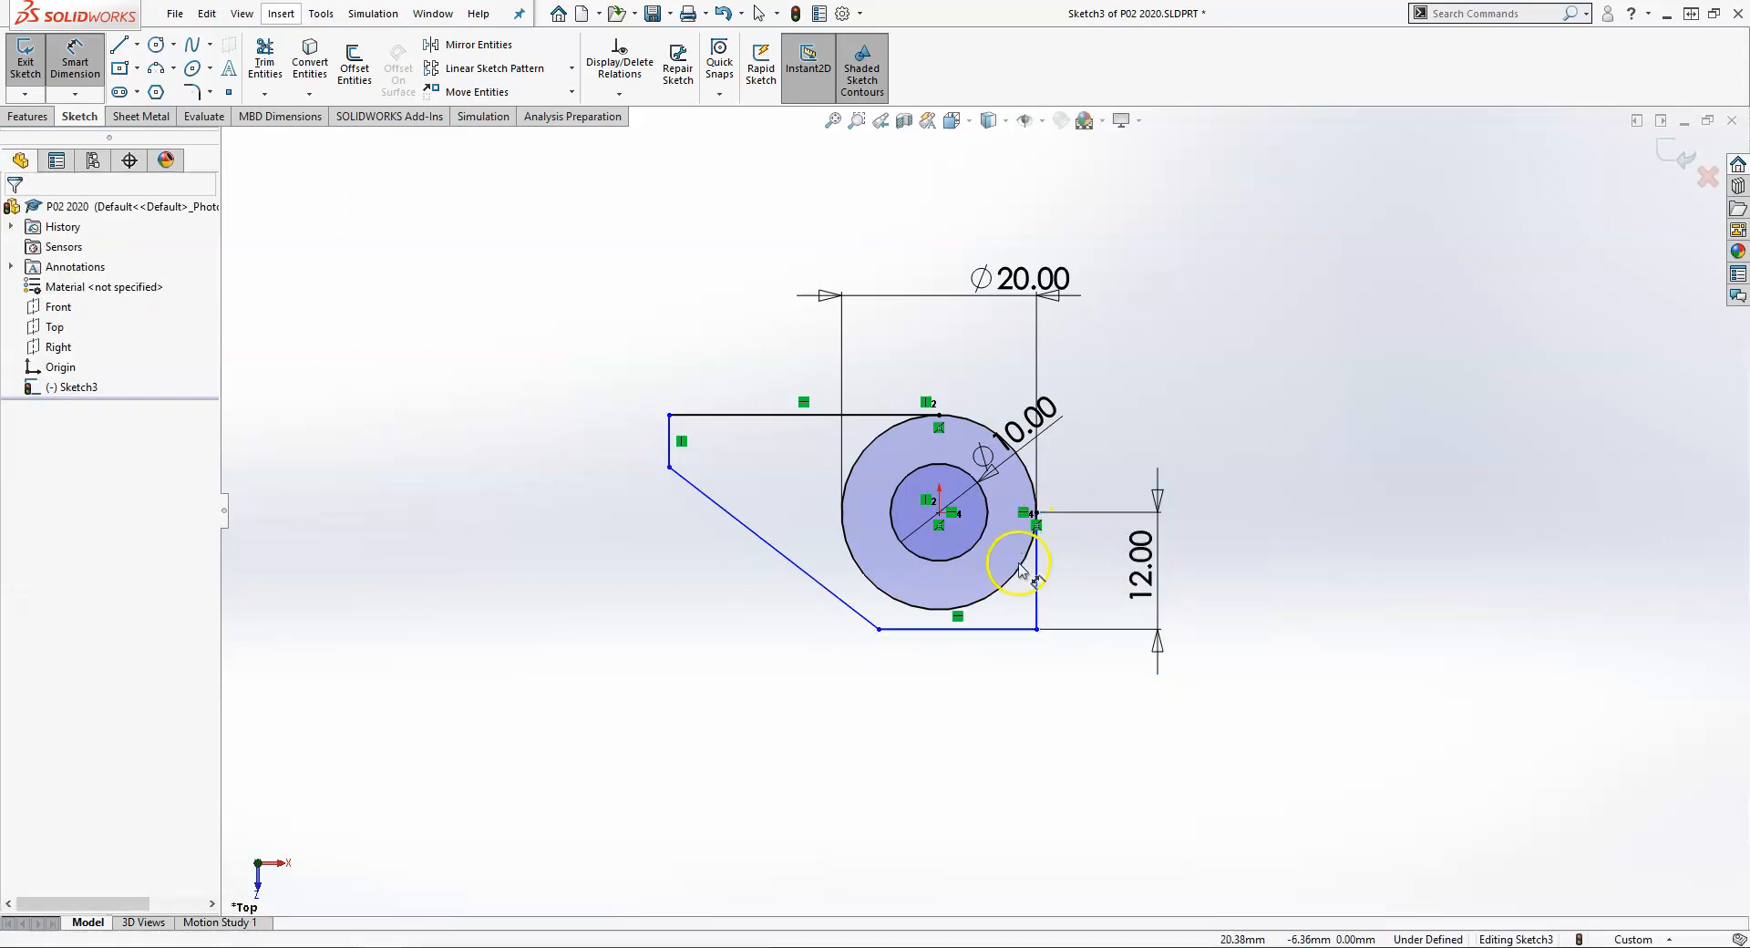
Pull the 12 mm line's lower endpoint to test its freedom, and add a Vertical relation to the line
{"action": "scroll", "coordinate": [1019, 570], "scroll_direction": "down", "scroll_amount": 3}
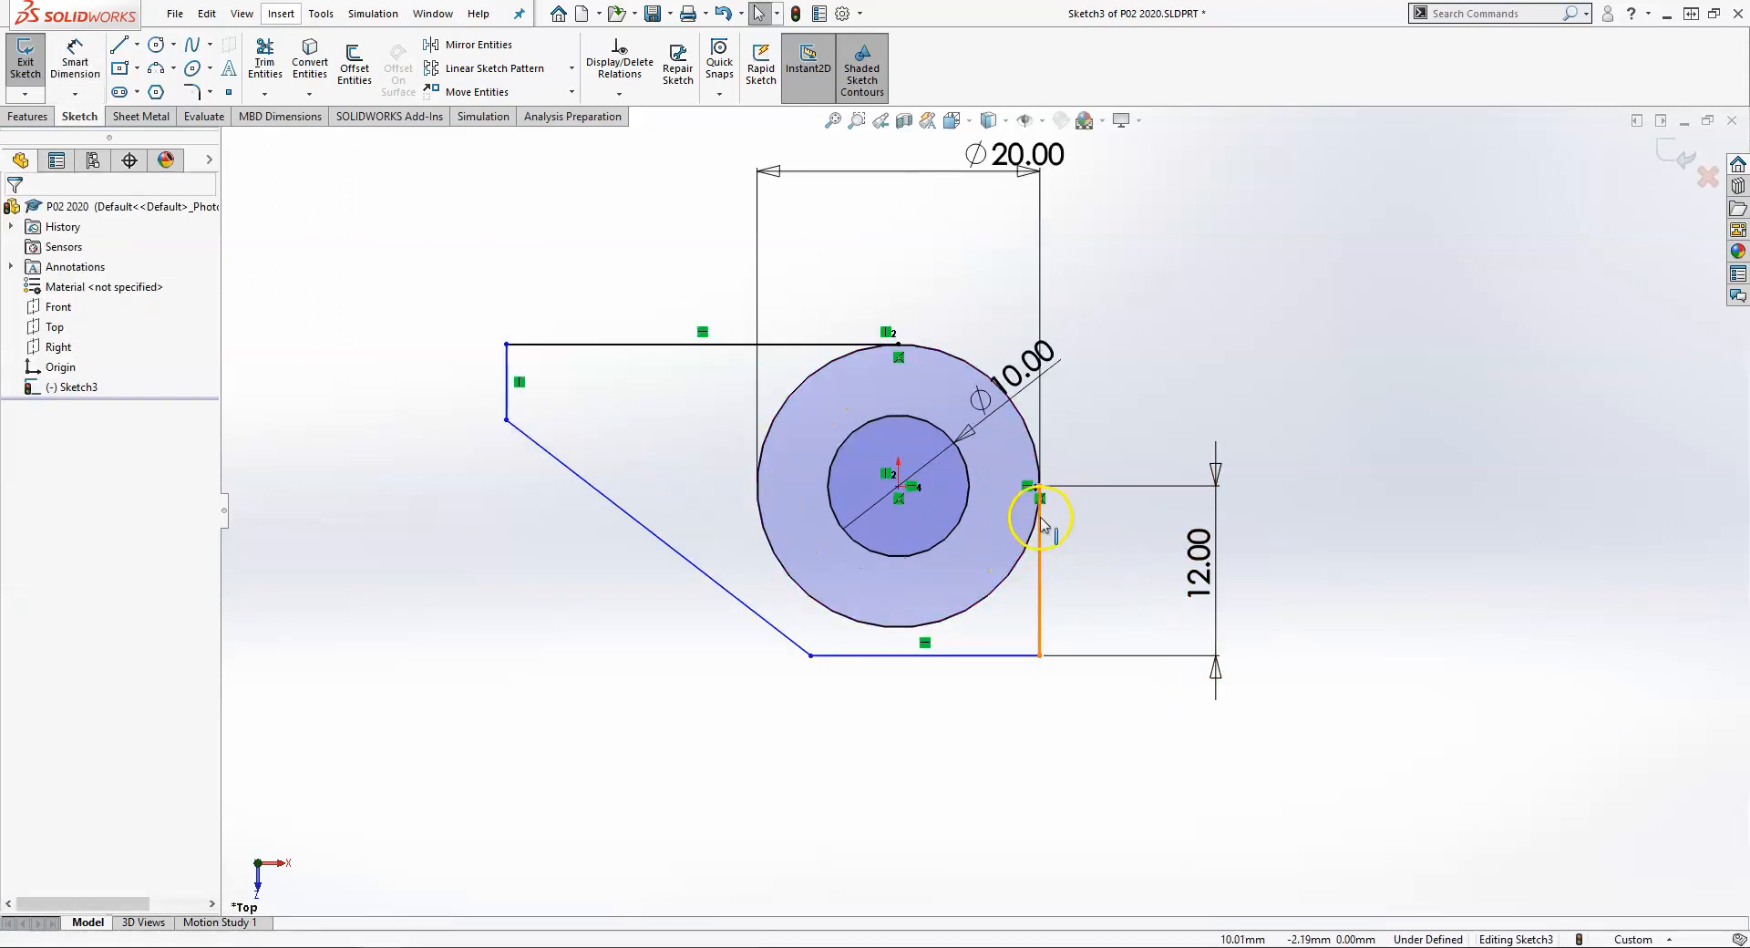
{"action": "left_click", "coordinate": [1041, 521]}
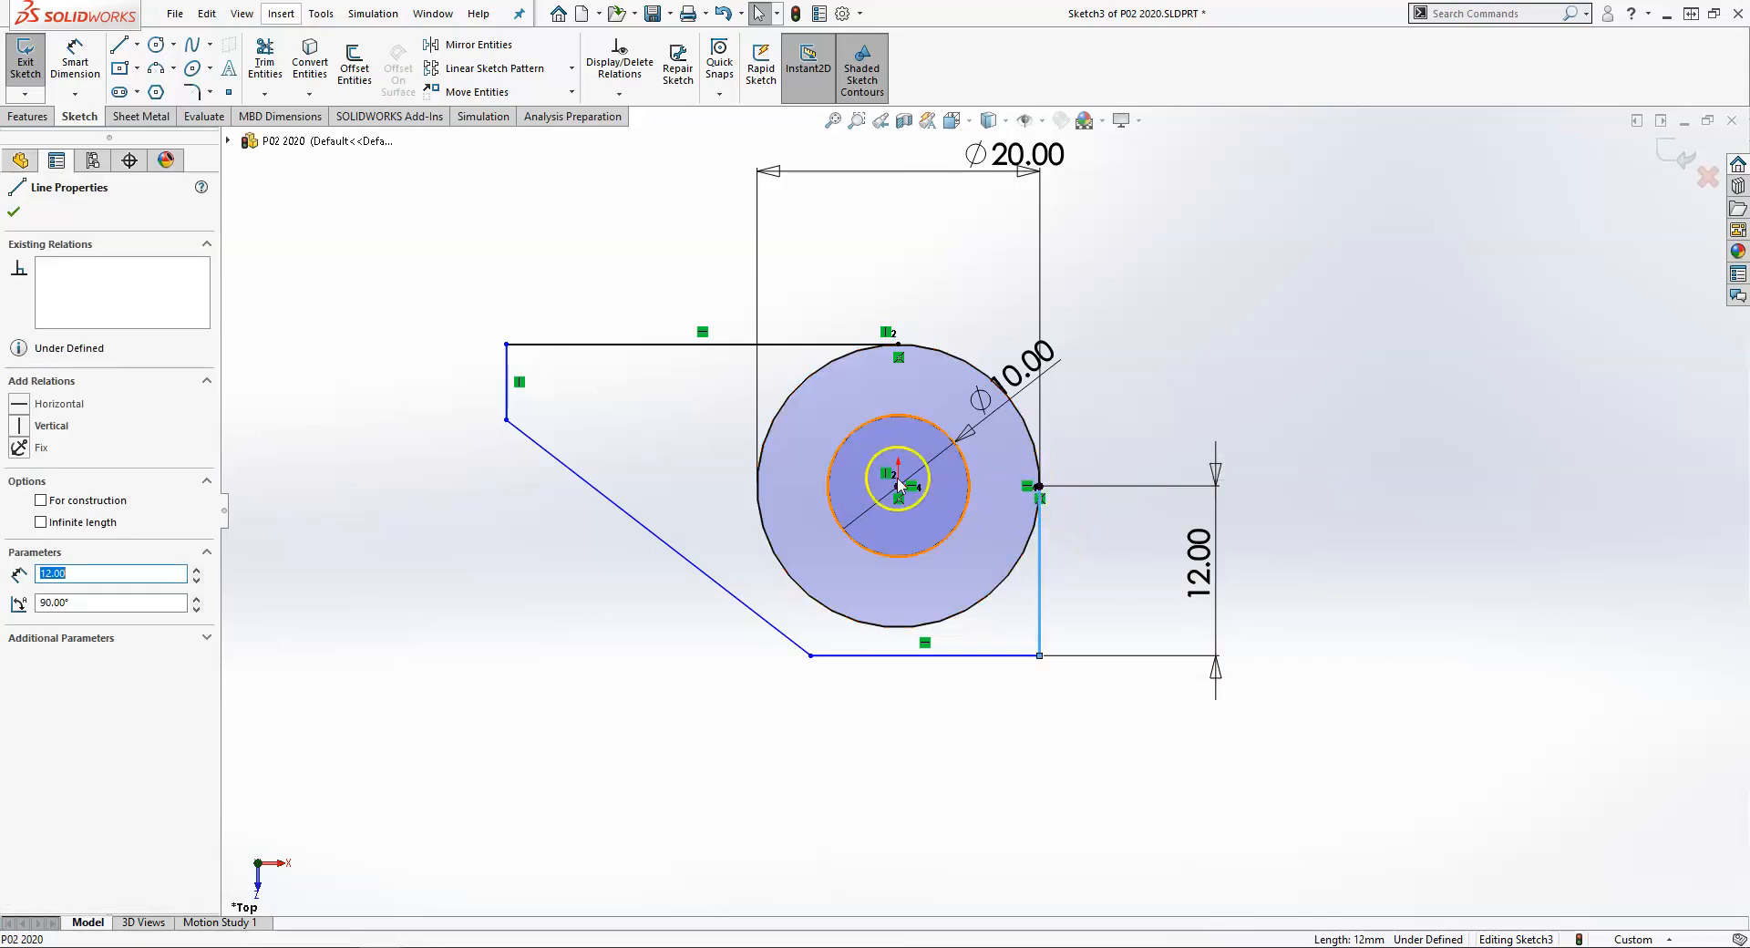
{"action": "left_click", "coordinate": [1094, 602]}
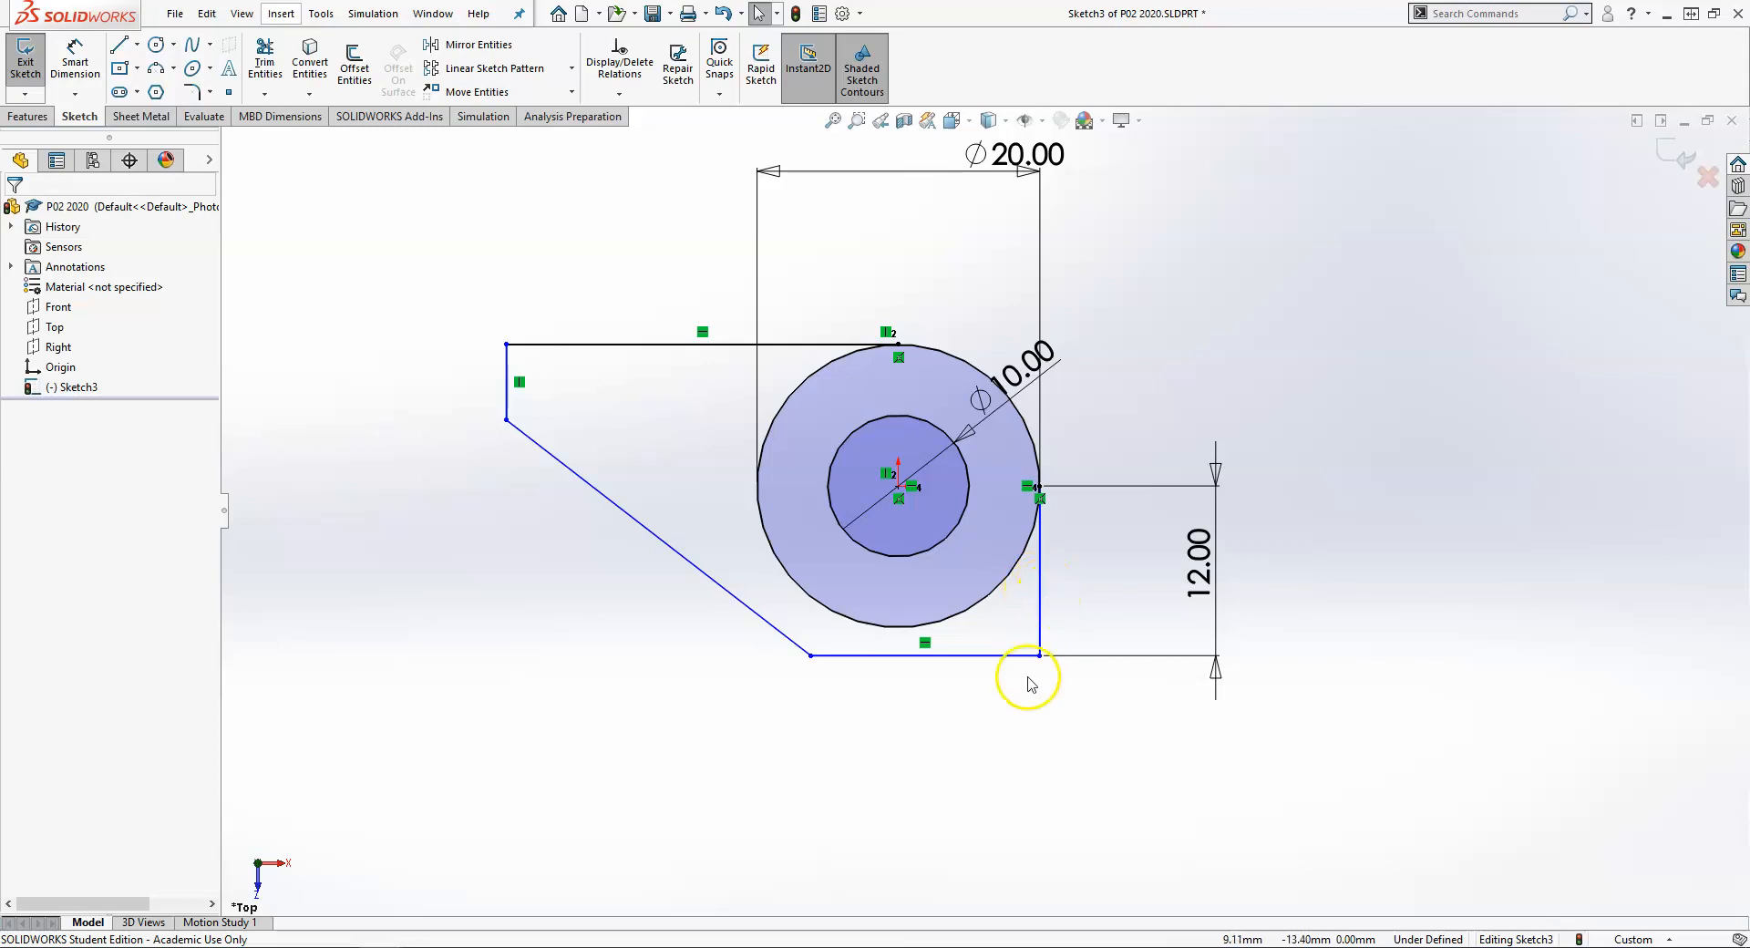
{"action": "left_click_drag", "start_coordinate": [1040, 655], "coordinate": [1058, 695]}
{"action": "left_click", "coordinate": [1052, 606]}
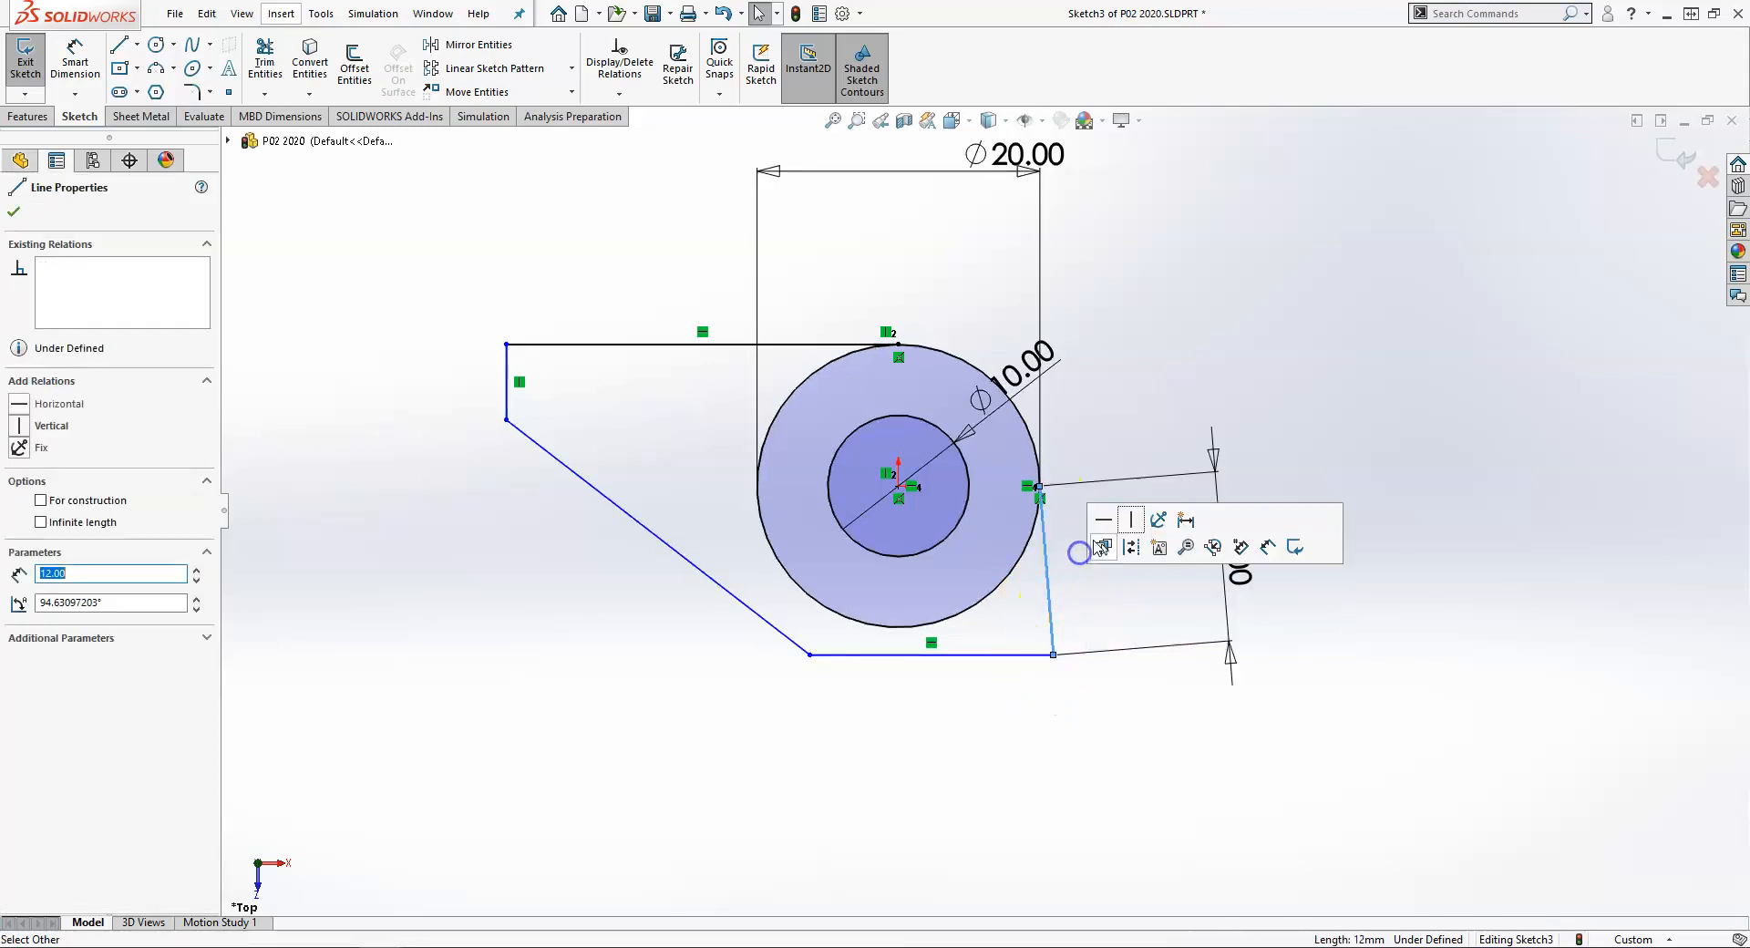
{"action": "left_click", "coordinate": [1129, 525]}
{"action": "left_click", "coordinate": [1074, 715]}
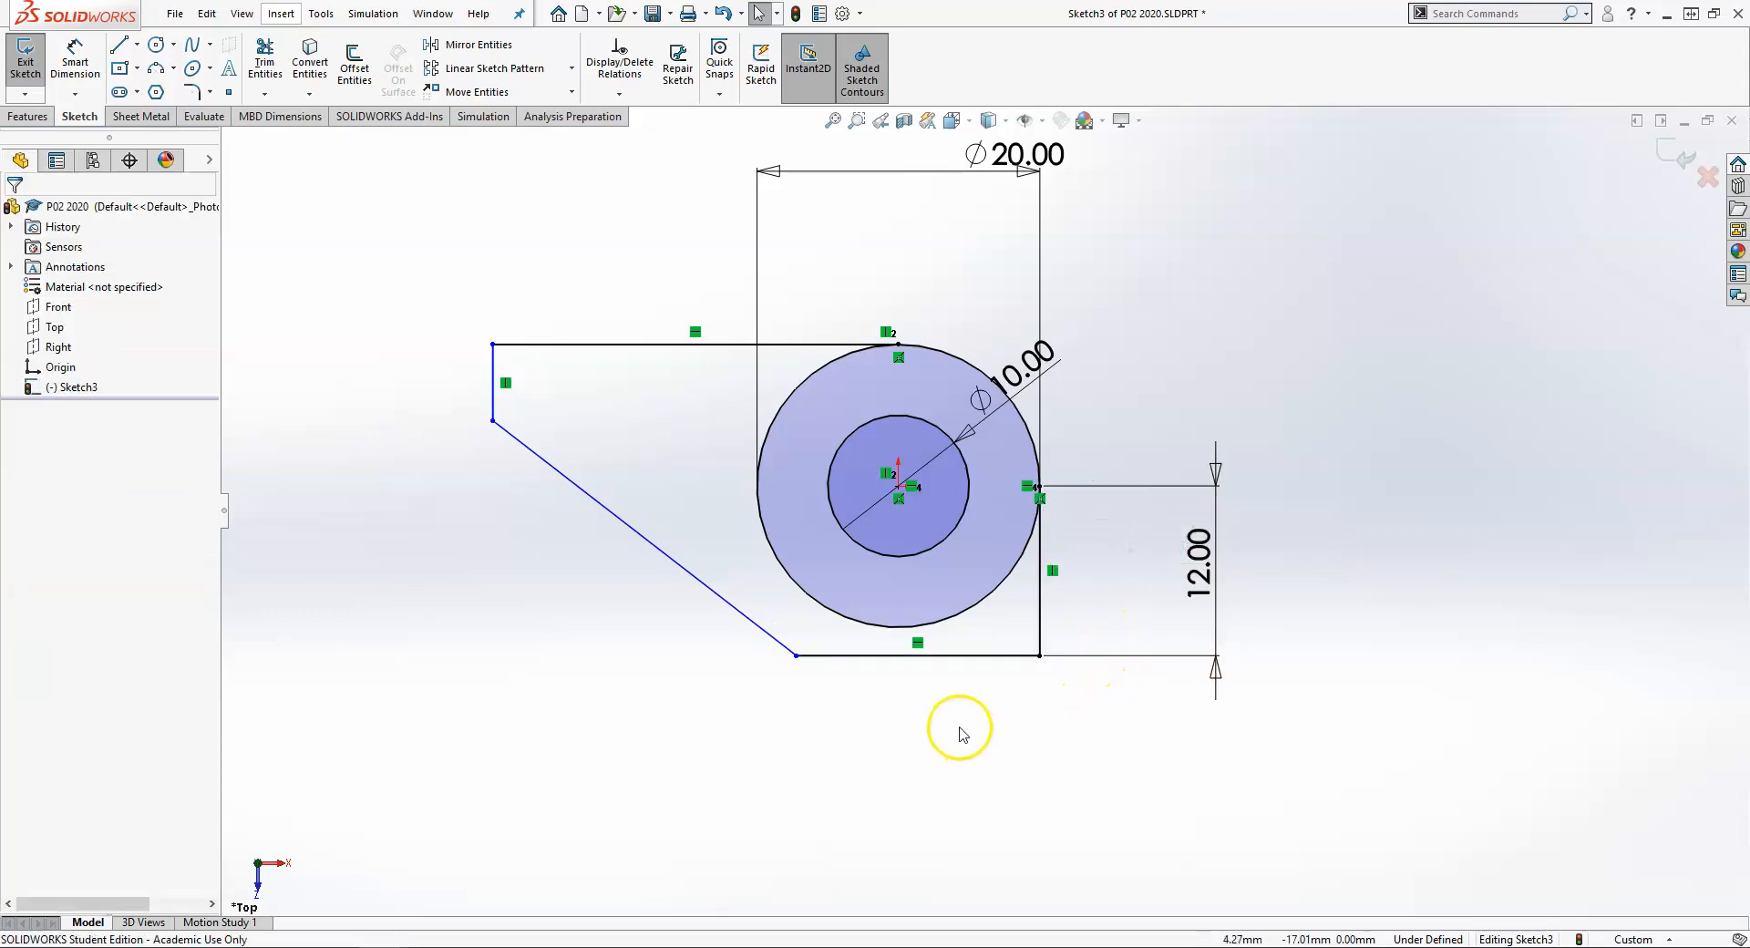
Dimension the short vertical line at the profile's narrow end to a length of 7 mm
{"action": "scroll", "coordinate": [809, 649], "scroll_direction": "up", "scroll_amount": 1}
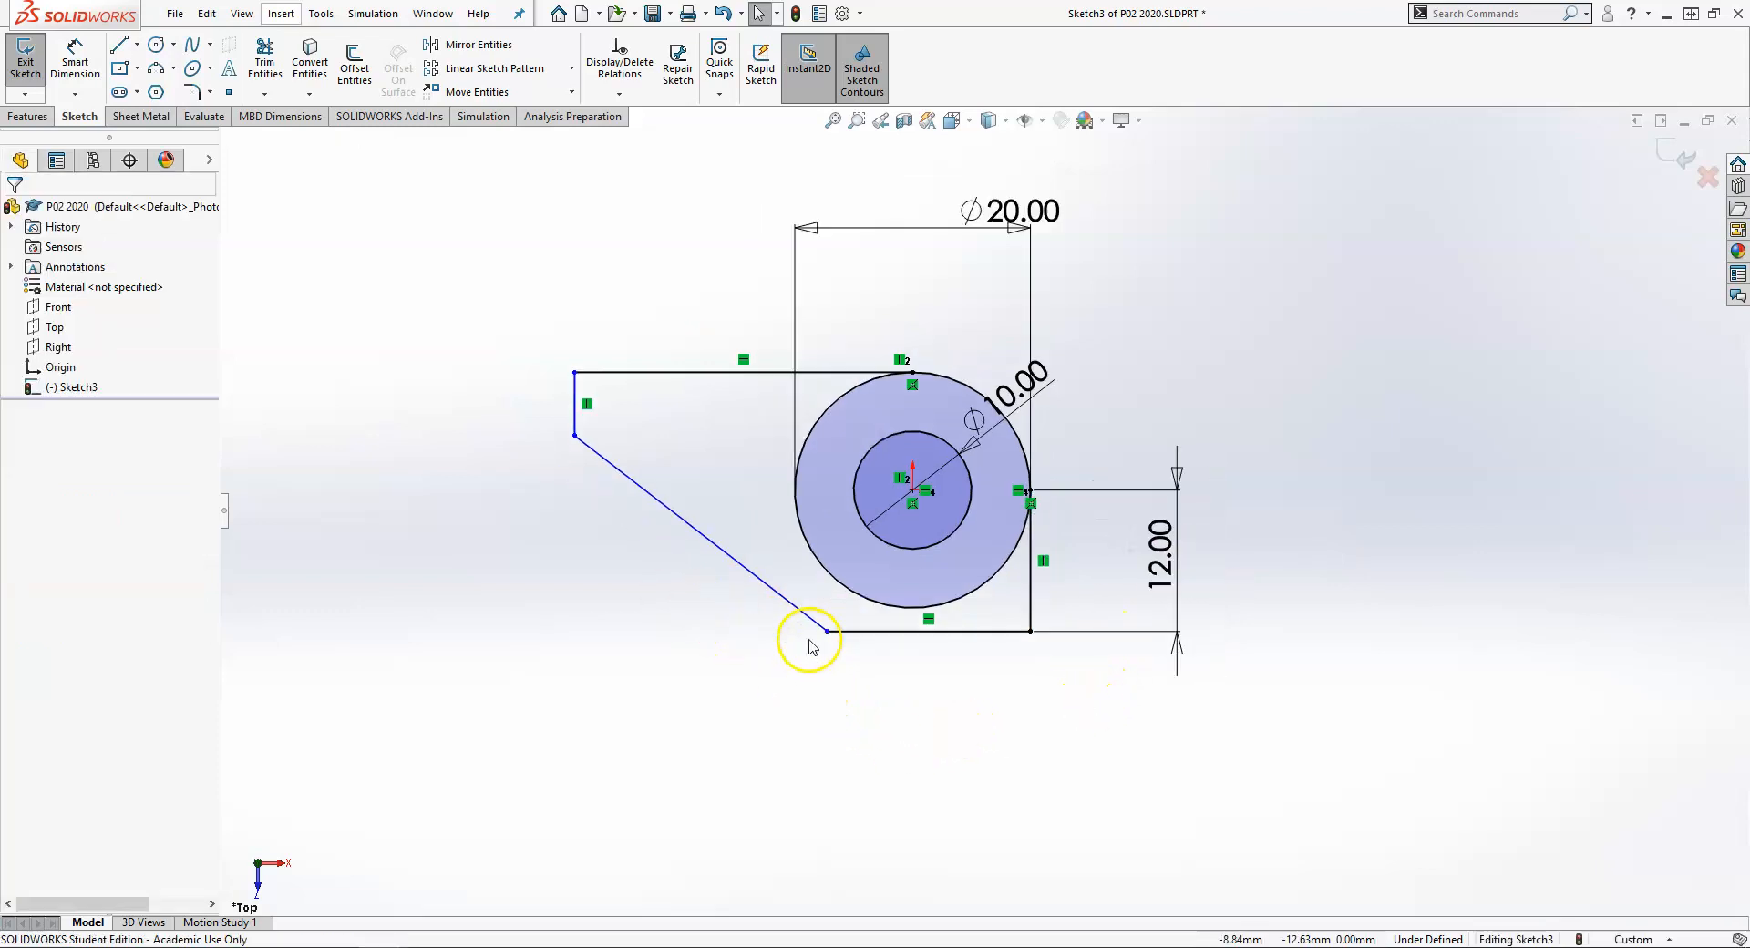
{"action": "scroll", "coordinate": [716, 294], "scroll_direction": "down", "scroll_amount": 1}
{"action": "right_click_drag", "start_coordinate": [703, 744], "coordinate": [575, 453]}
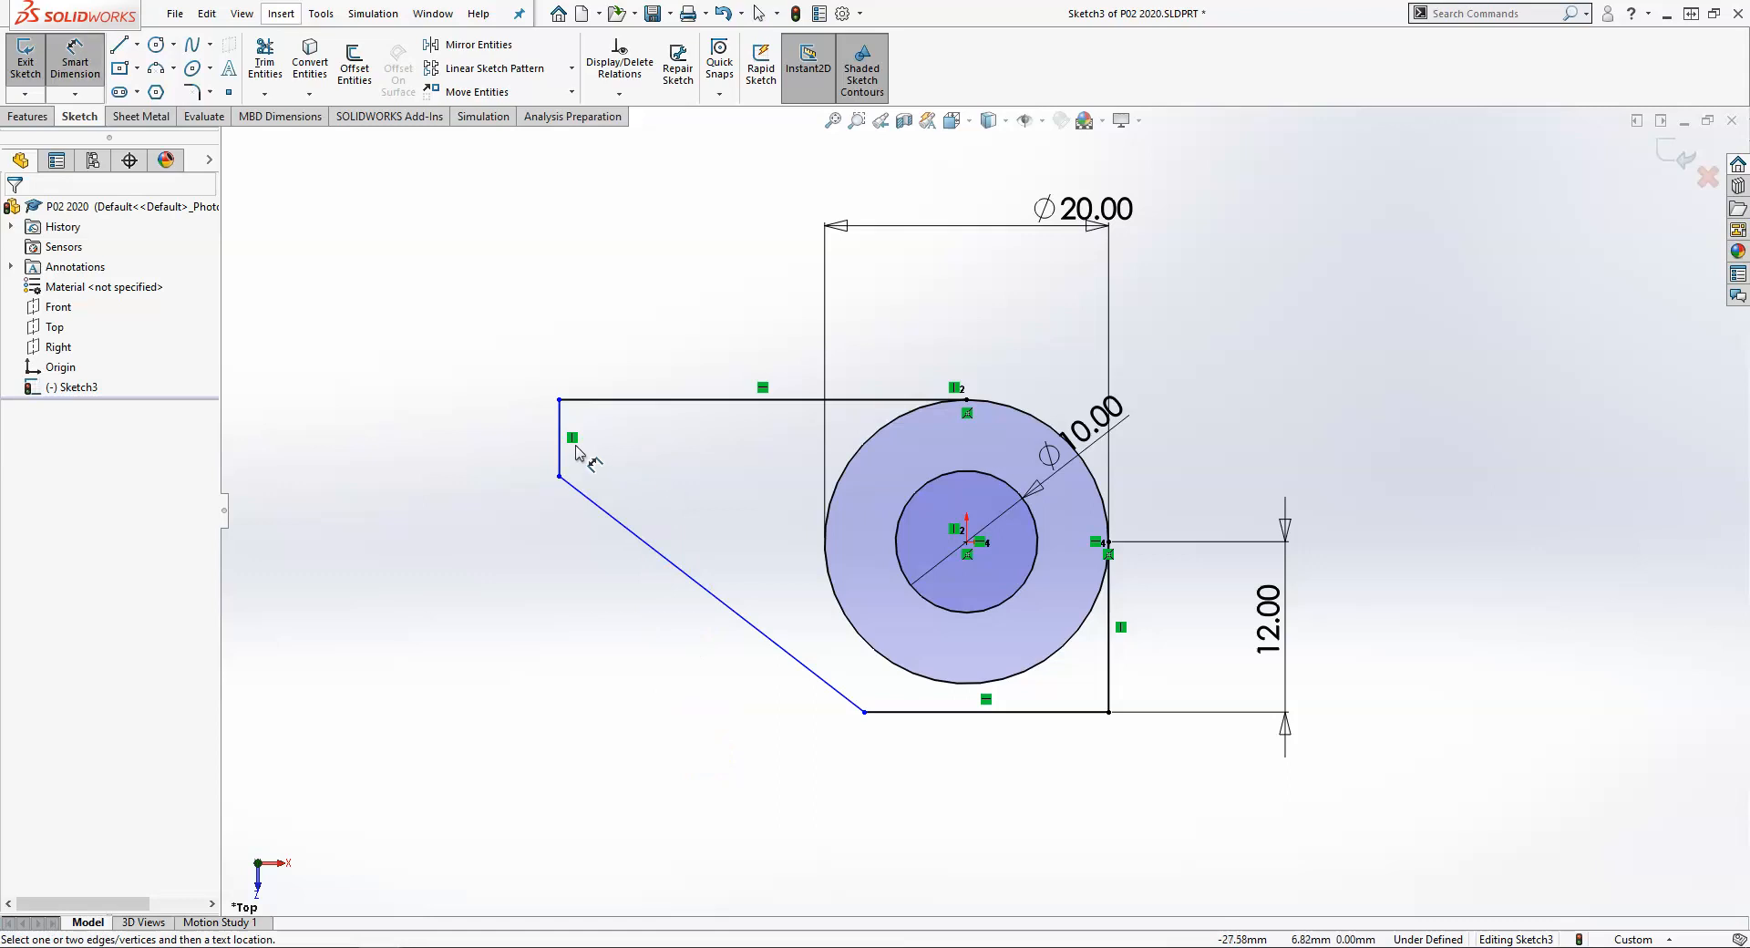
{"action": "left_click", "coordinate": [563, 456]}
{"action": "left_click", "coordinate": [485, 305]}
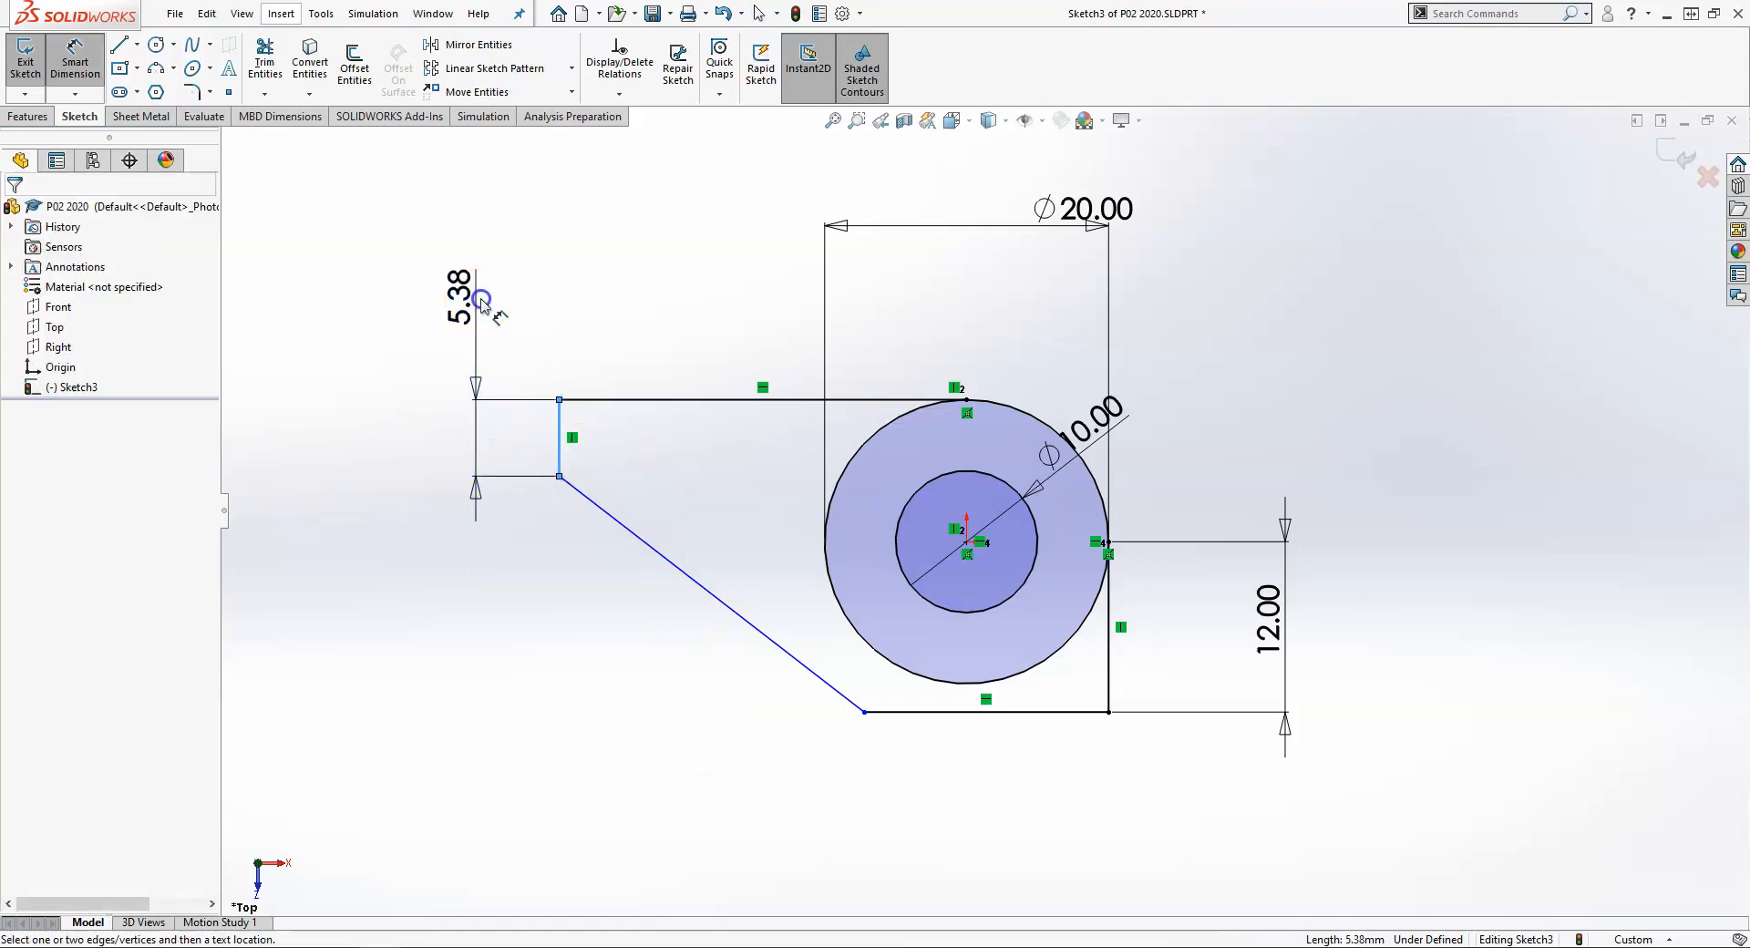
{"action": "type", "text": "7"}
{"action": "key", "text": "Return"}
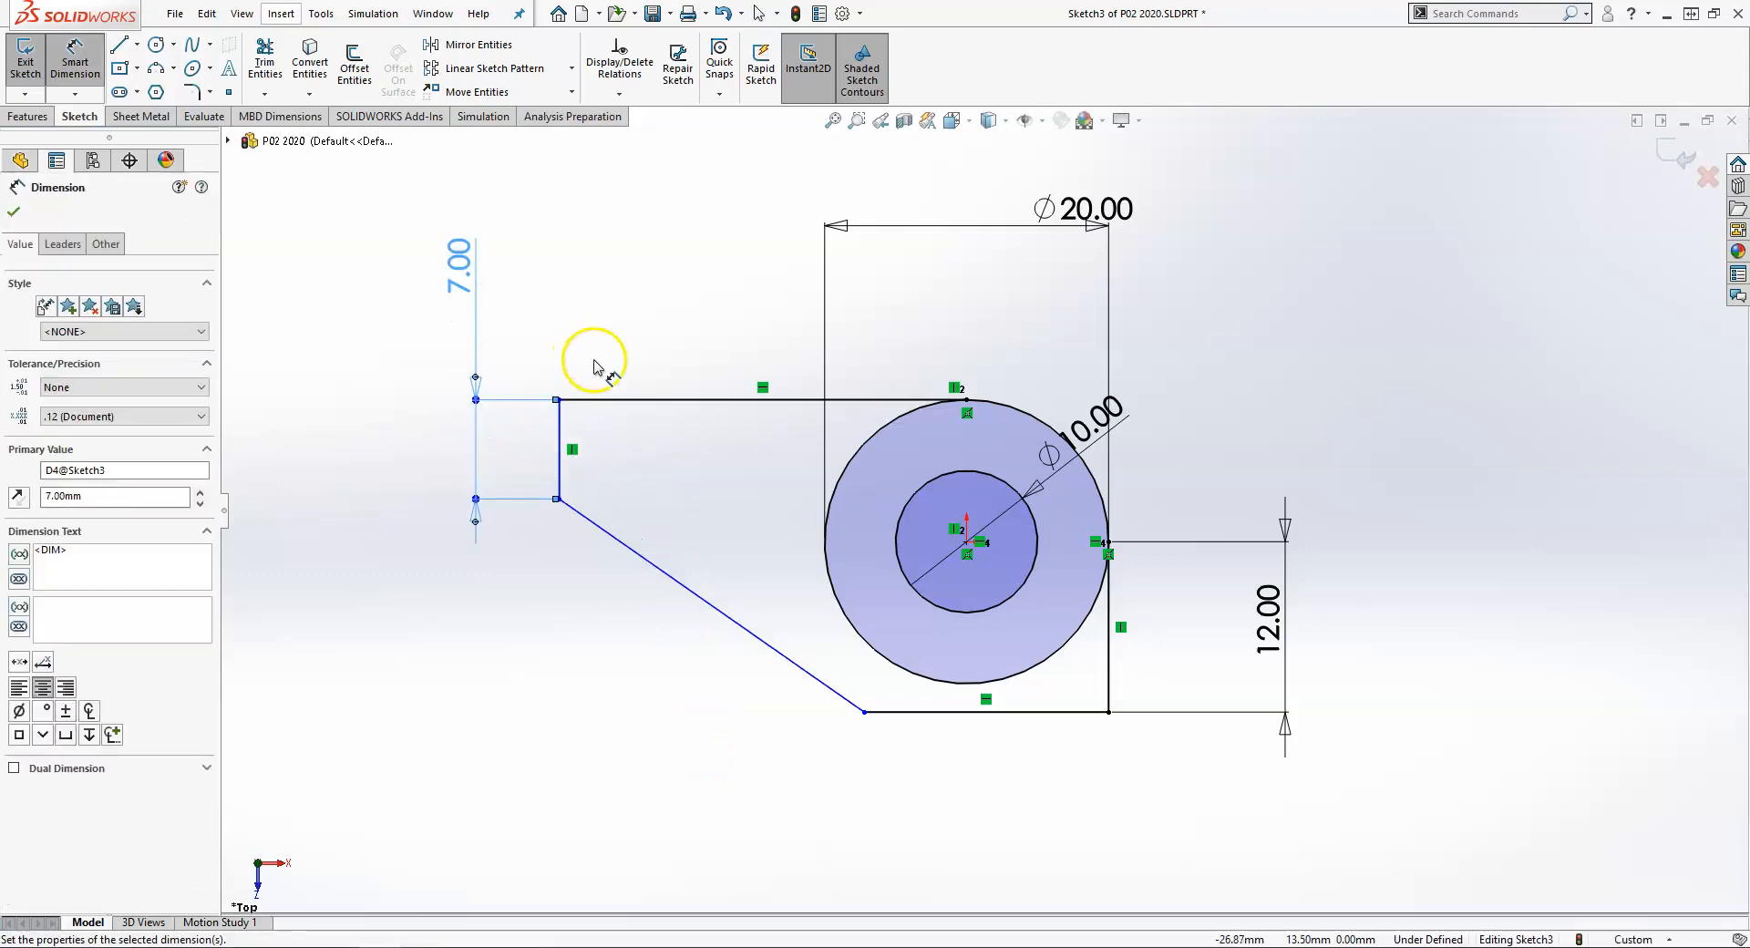
Dimension the horizontal distance between the 7 mm vertical line and the 12 mm vertical line to 40 mm
{"action": "left_click", "coordinate": [560, 412]}
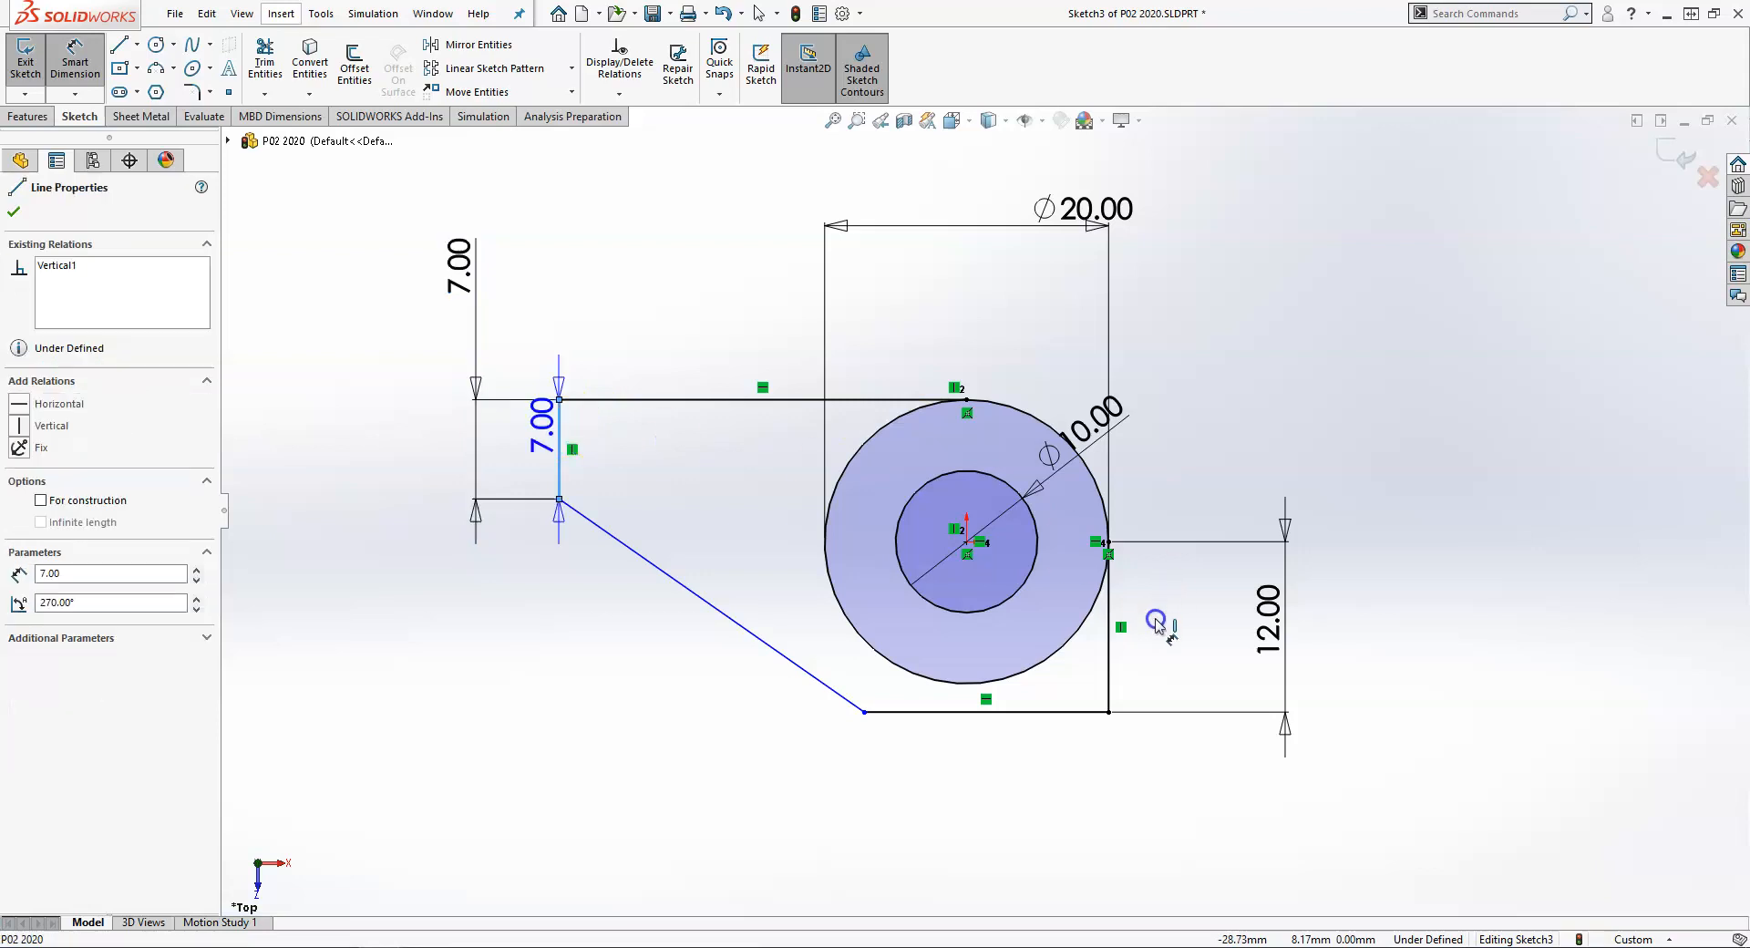
{"action": "left_click", "coordinate": [1111, 636]}
{"action": "left_click", "coordinate": [927, 799]}
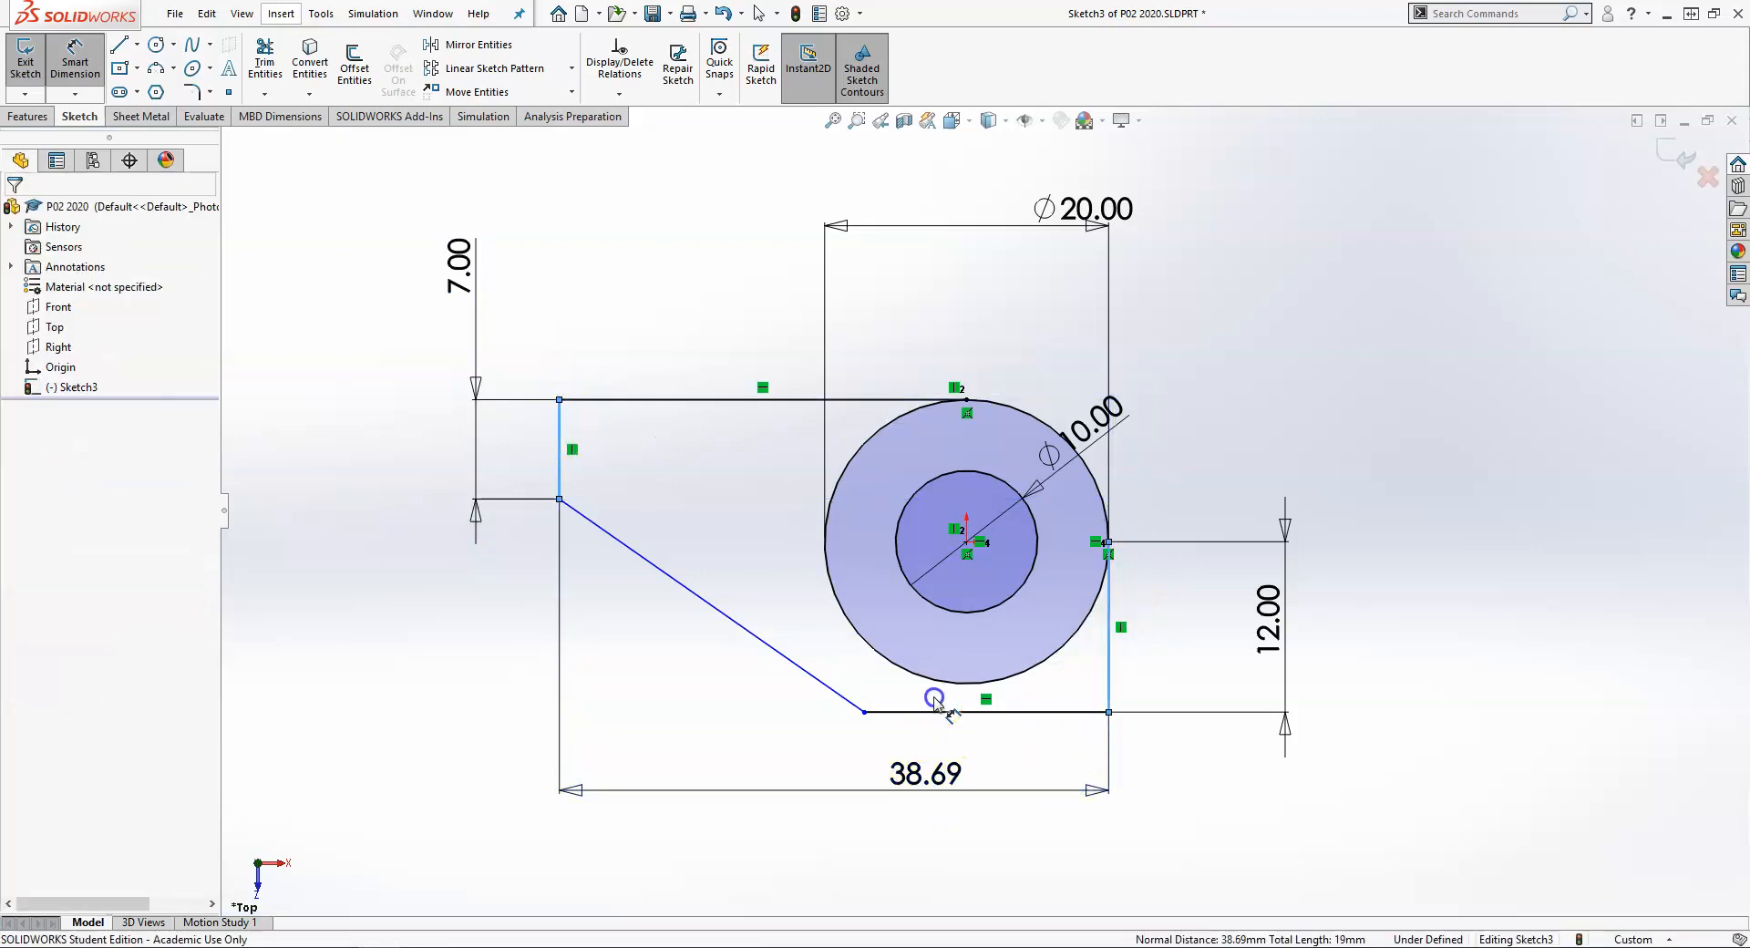
{"action": "type", "text": "40"}
{"action": "key", "text": "Return"}
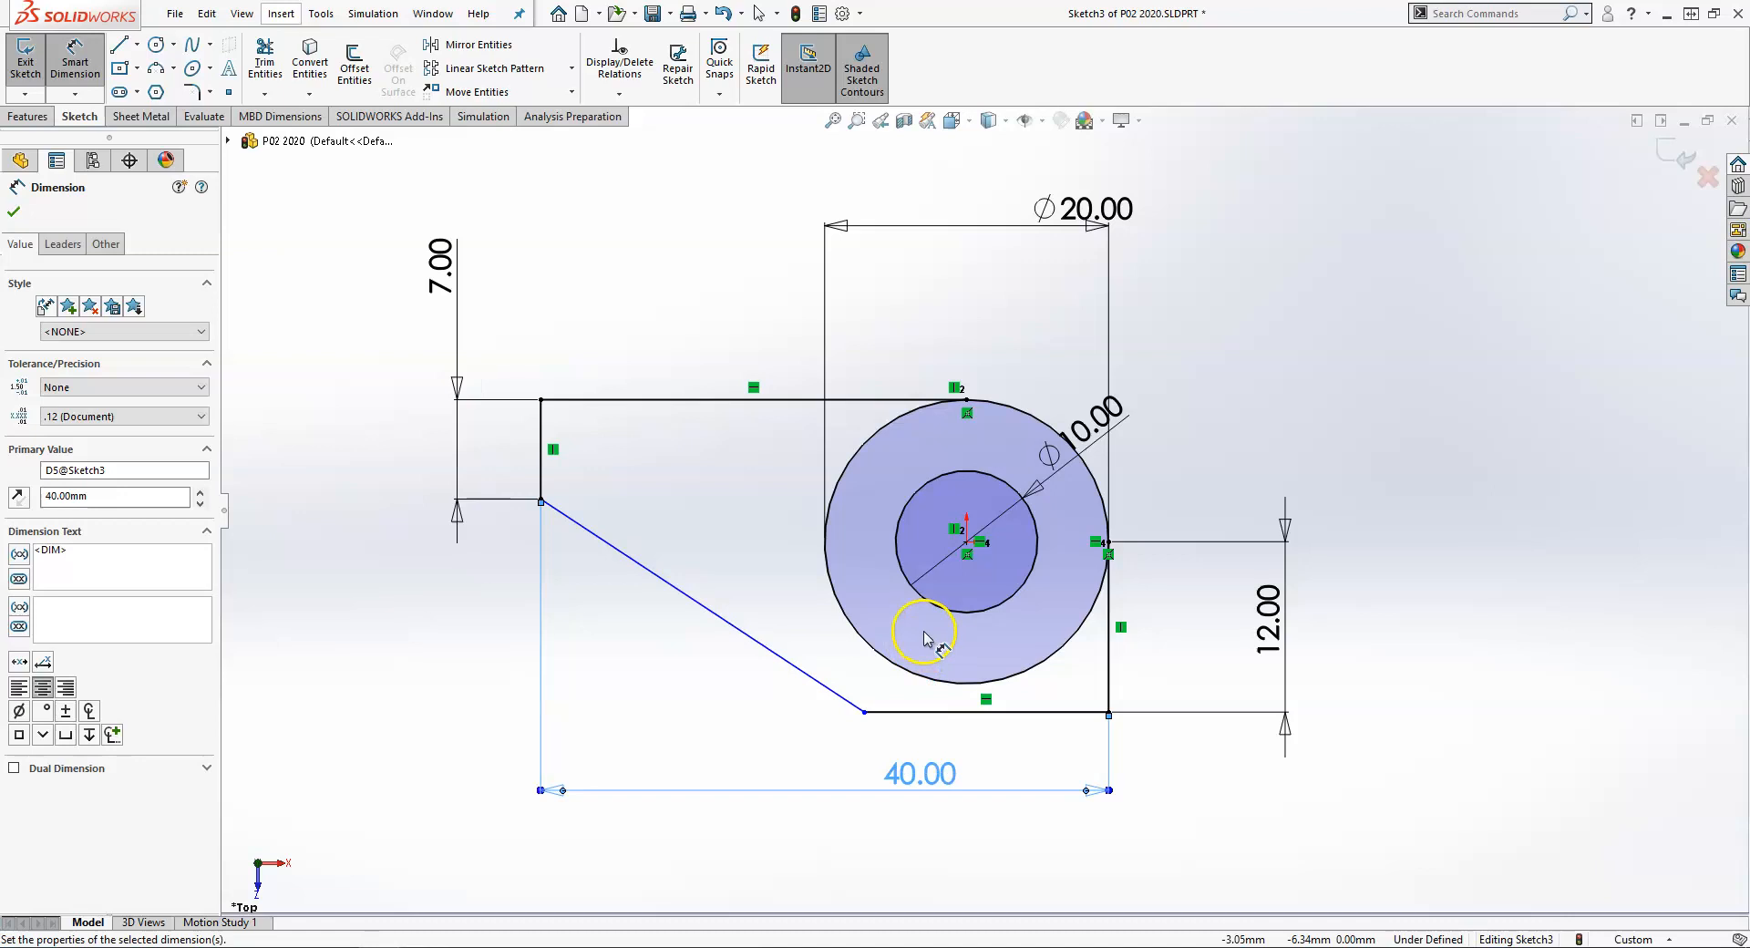
{"action": "left_click", "coordinate": [878, 683]}
{"action": "key", "text": "Escape"}
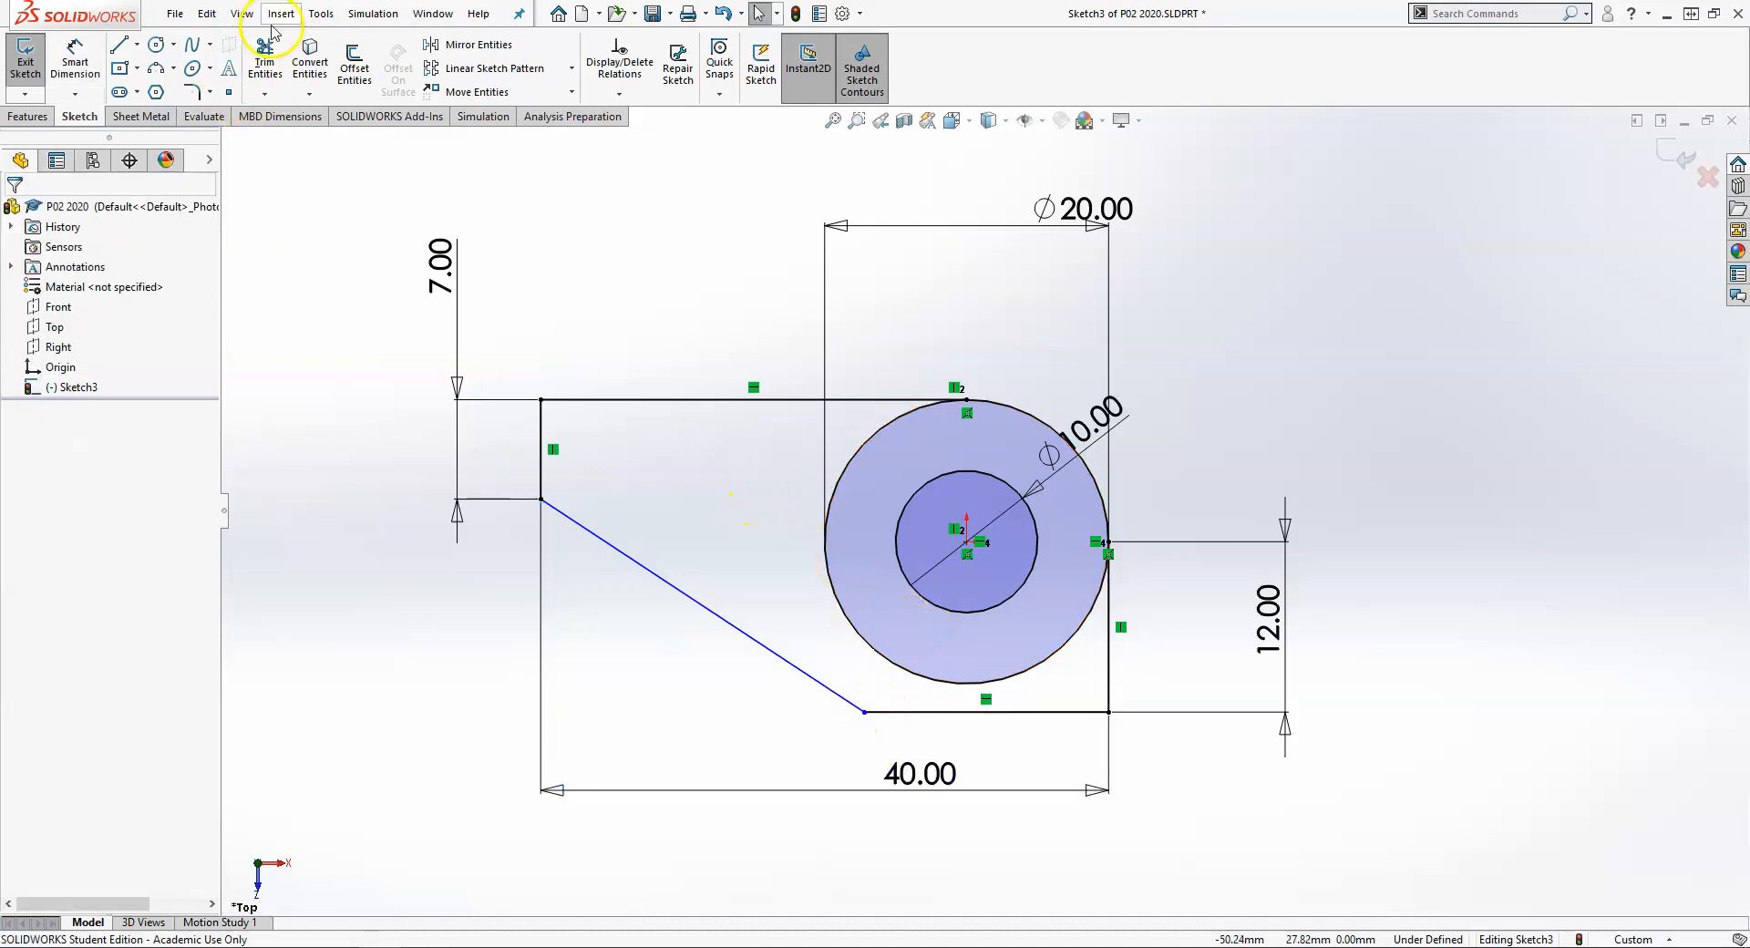
Trim away the part of the outer circle that lies inside the profile, keeping only the quarter arc
{"action": "left_click", "coordinate": [266, 57]}
{"action": "left_click_drag", "start_coordinate": [833, 651], "coordinate": [867, 625]}
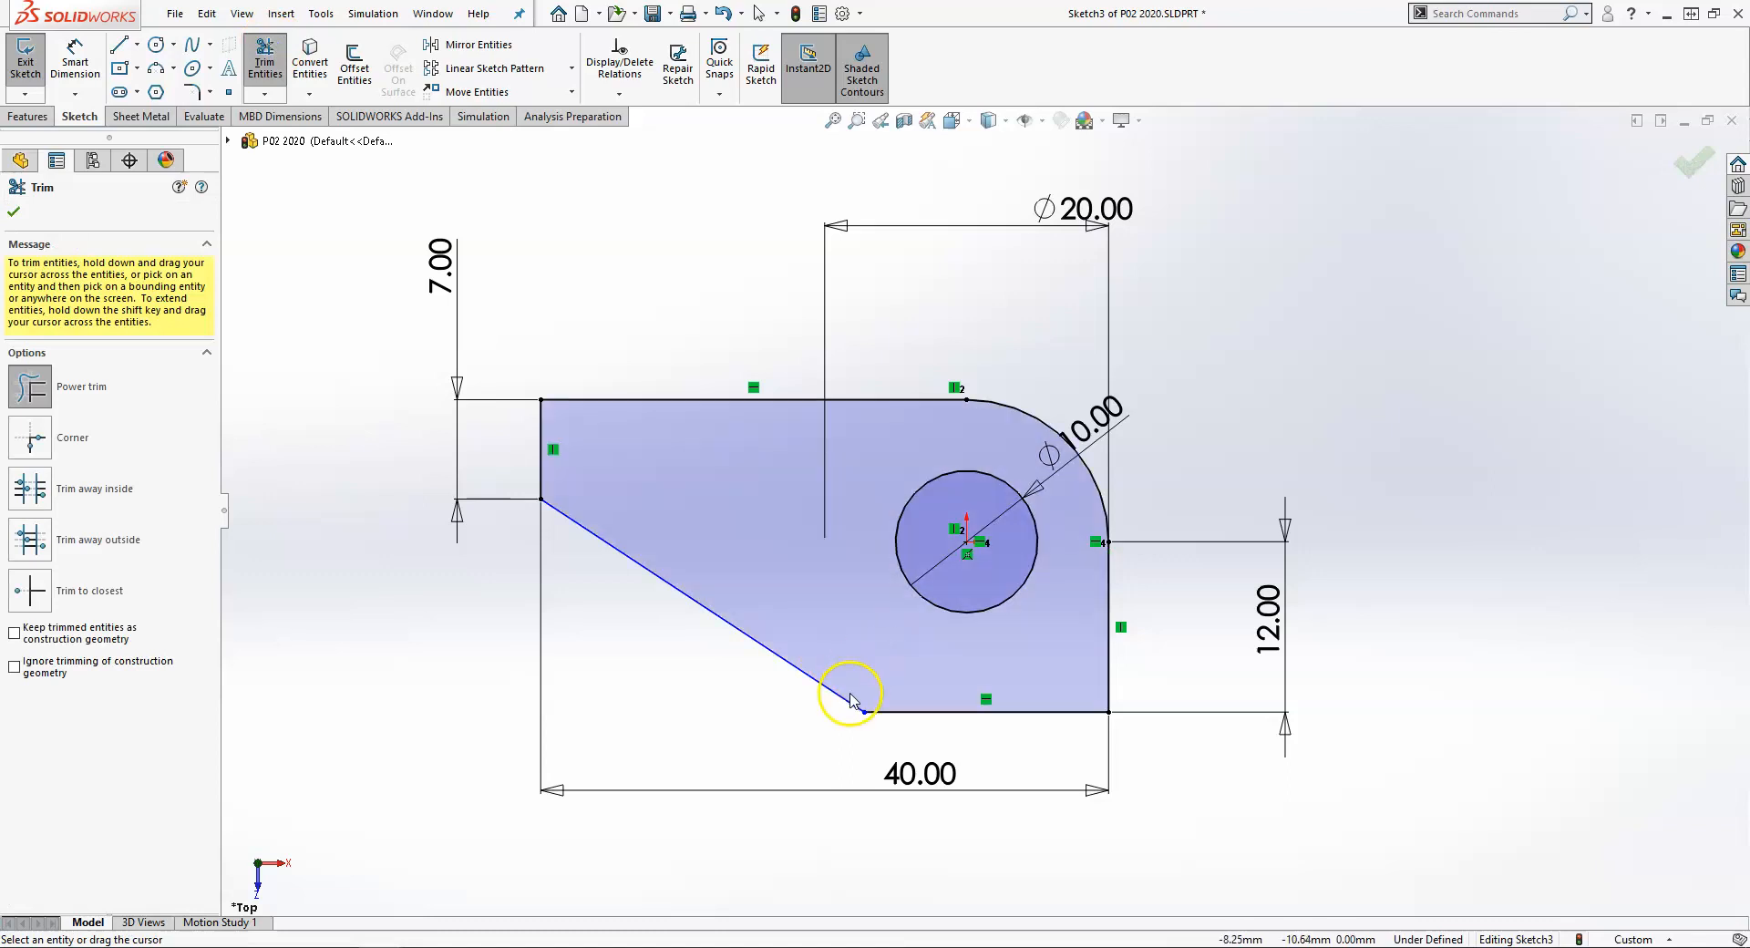
{"action": "key", "text": "Escape"}
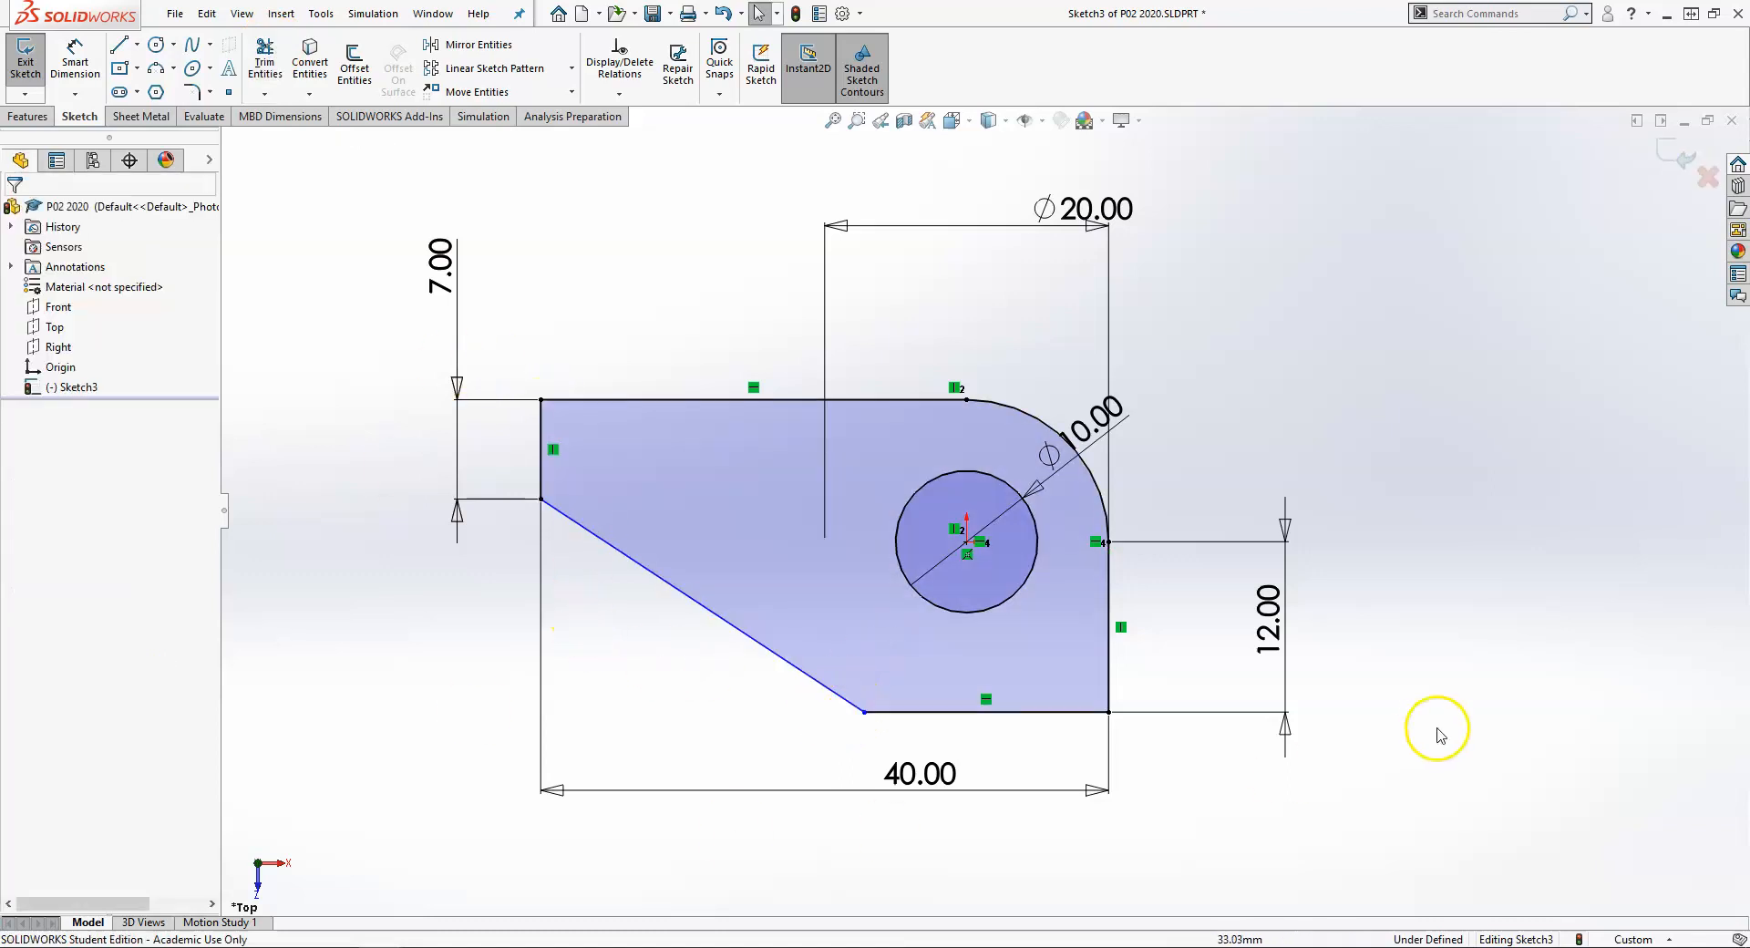
Move the diagonal's lower endpoint beneath the circle centre and constrain it with a Vertical relation to the centre point
{"action": "left_click_drag", "start_coordinate": [864, 713], "coordinate": [968, 712]}
{"action": "left_click", "coordinate": [731, 715]}
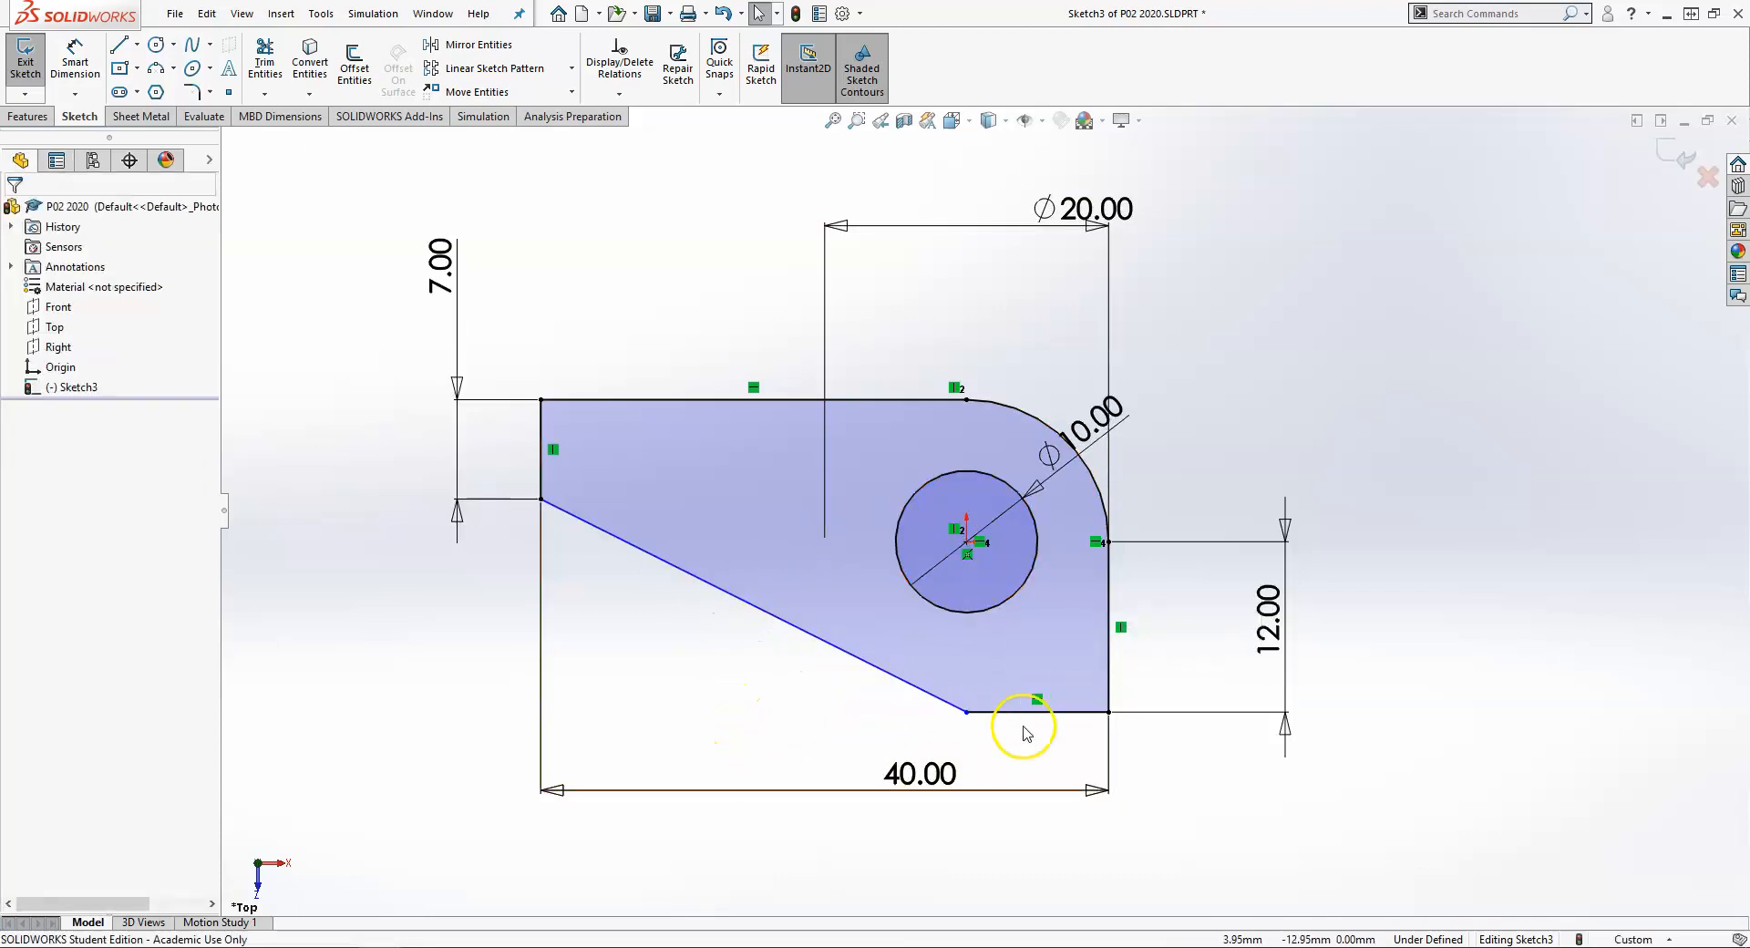
{"action": "left_click", "coordinate": [968, 713]}
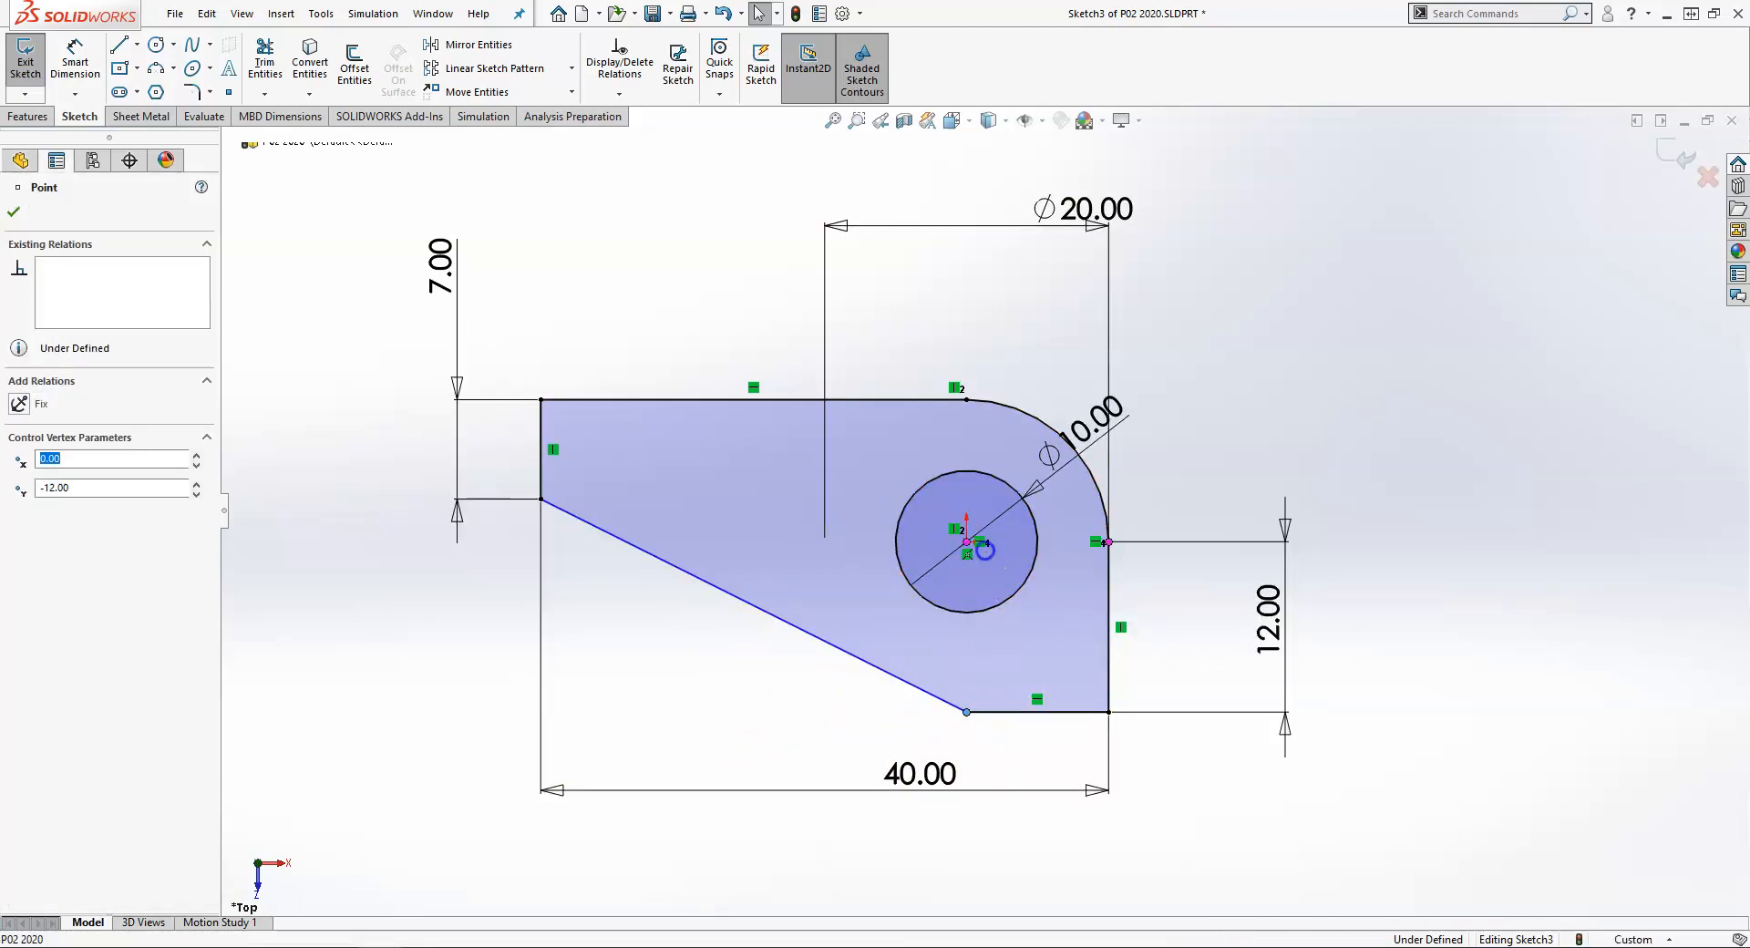
{"action": "left_click", "coordinate": [969, 544], "text": "ctrl"}
{"action": "left_click", "coordinate": [1049, 464]}
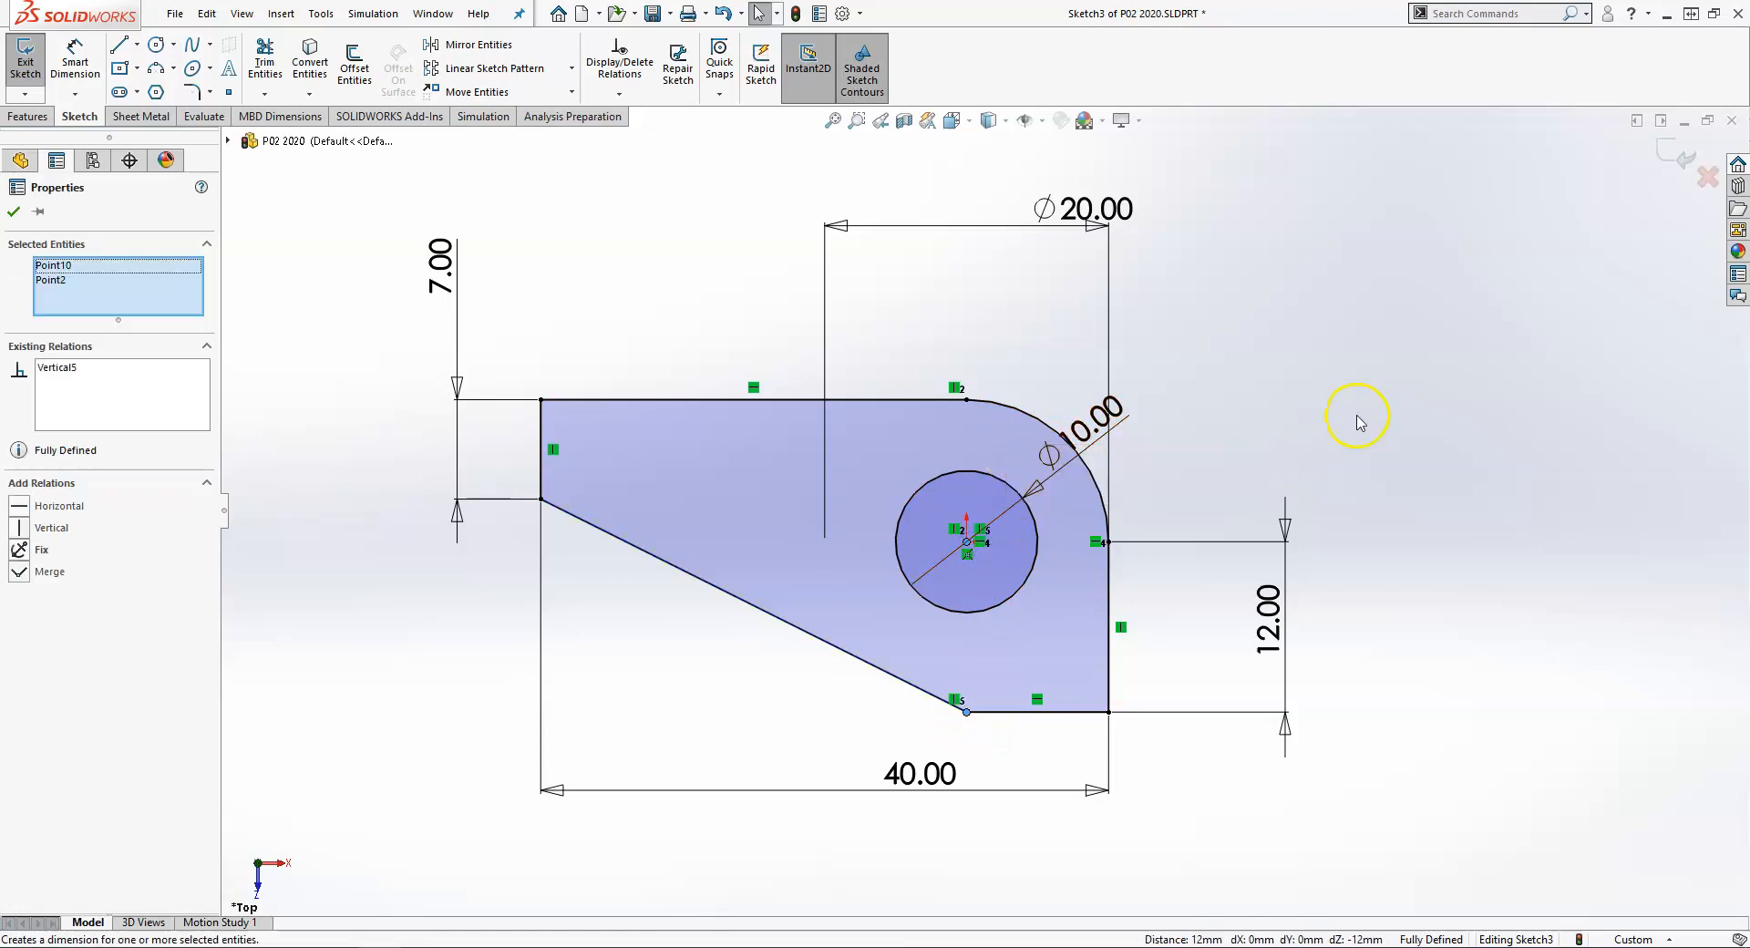
{"action": "left_click", "coordinate": [1359, 422]}
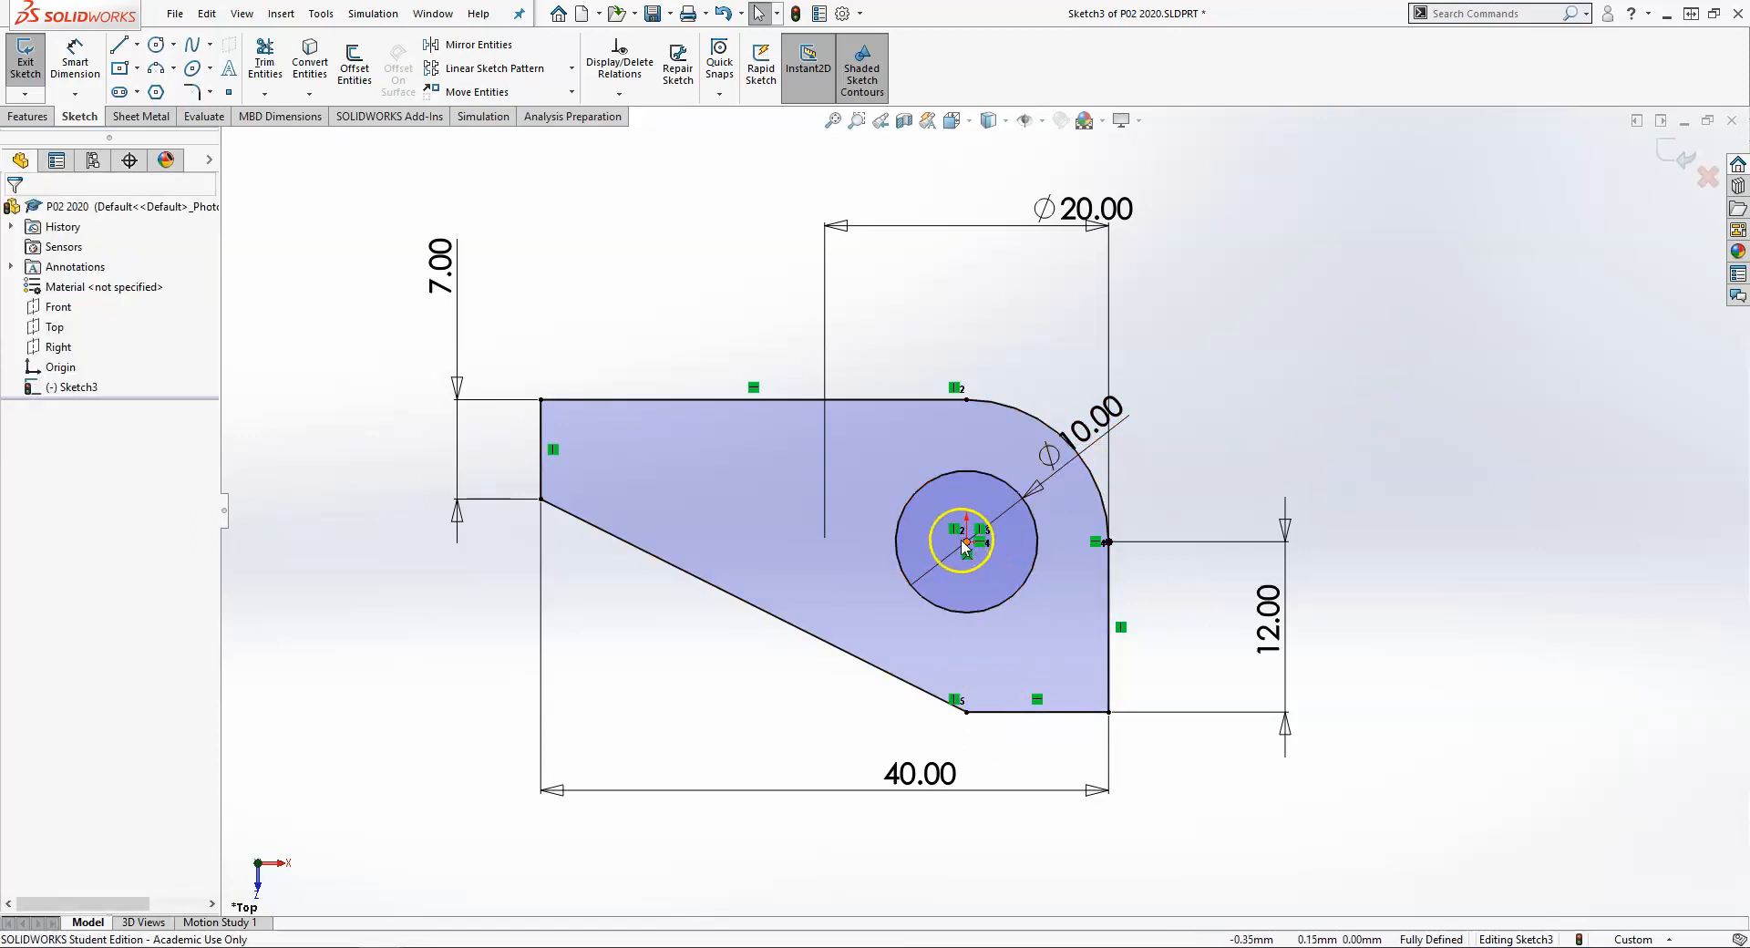
Extrude the finished pivot profile with a Blind depth of 5 mm
{"action": "left_click", "coordinate": [1297, 387]}
{"action": "left_click", "coordinate": [25, 128]}
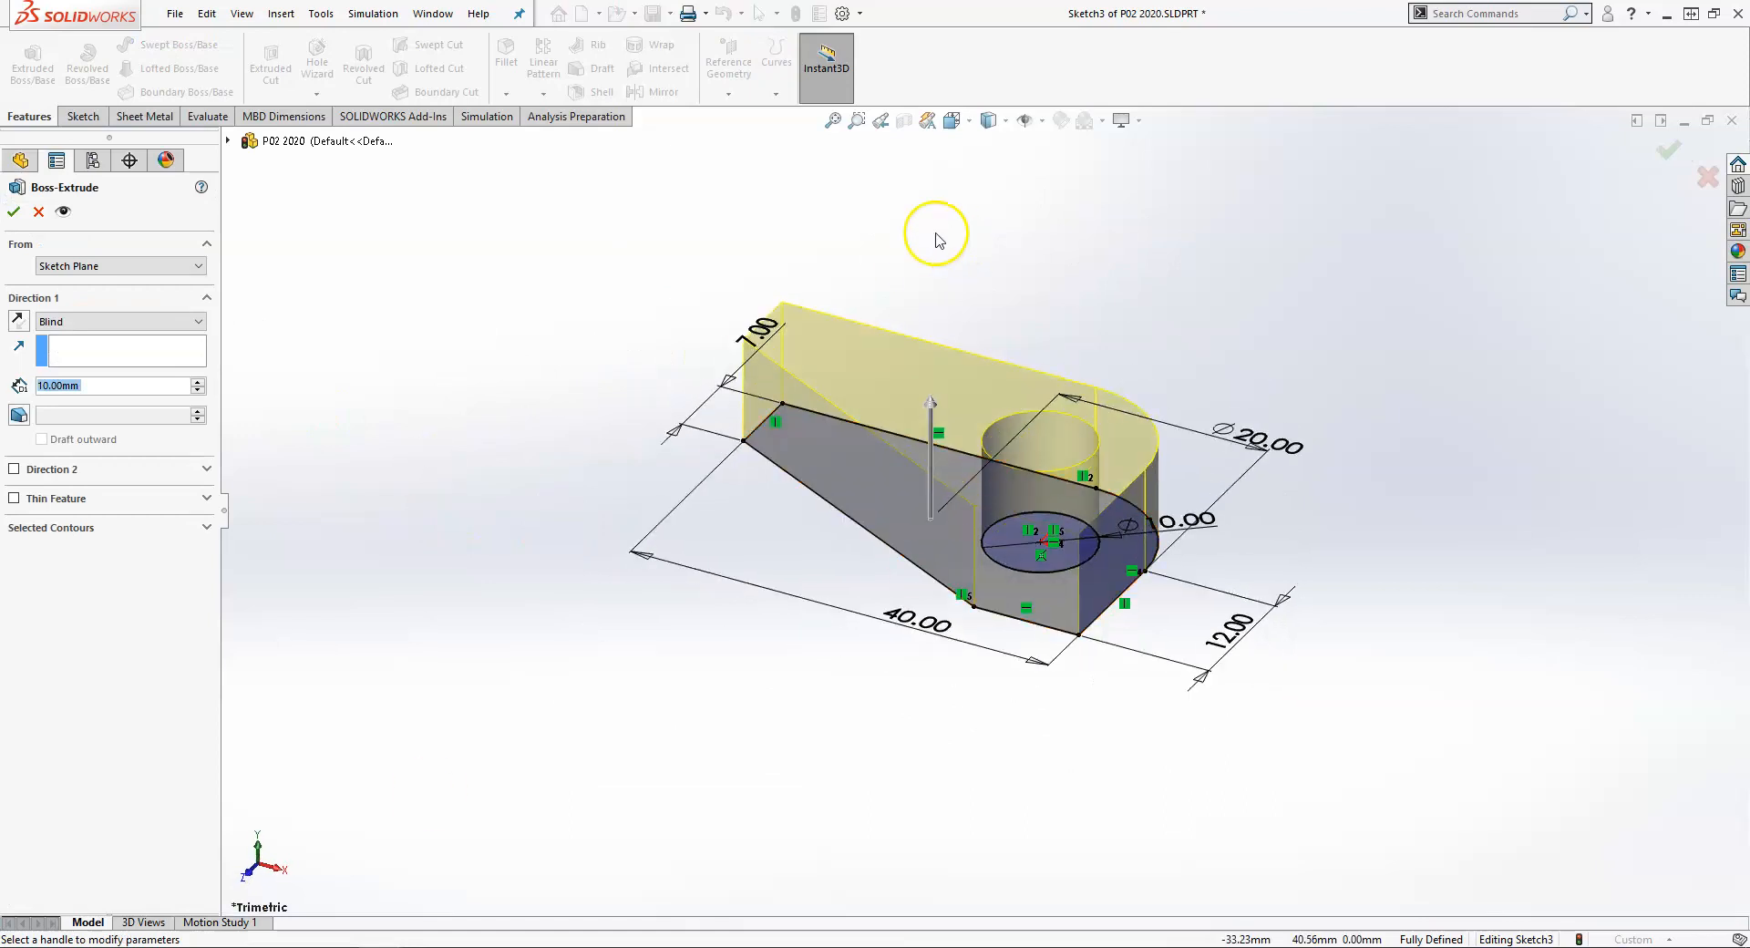
{"action": "key", "text": "Return"}
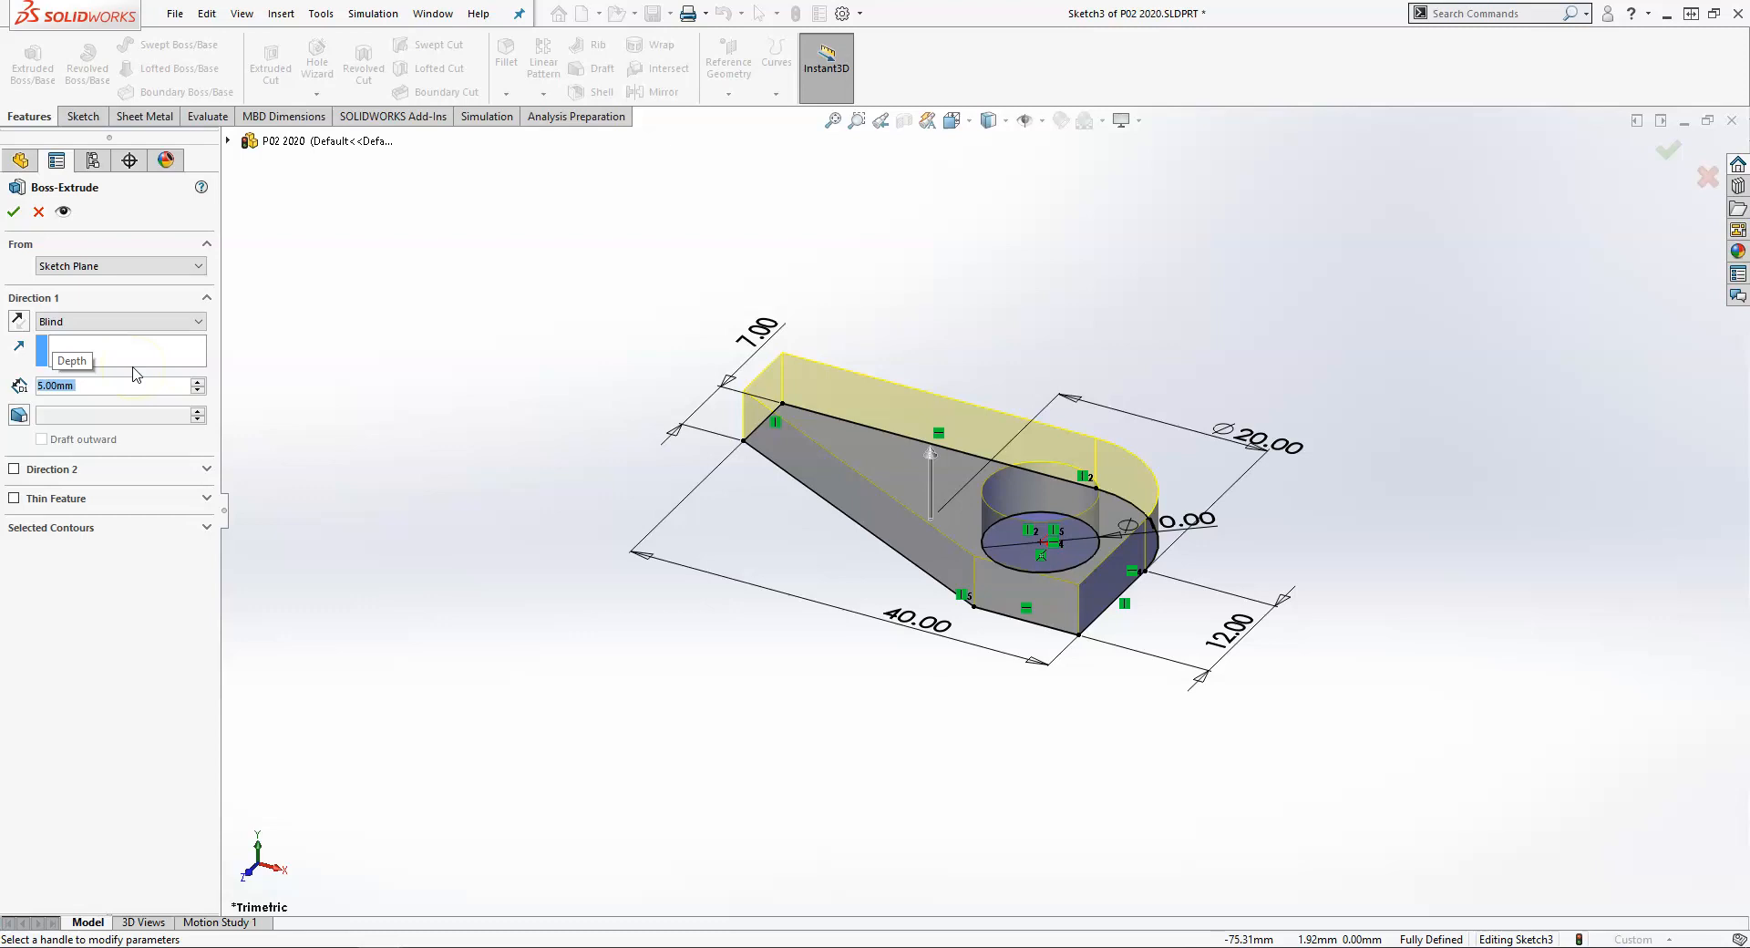
{"action": "key", "text": "Return"}
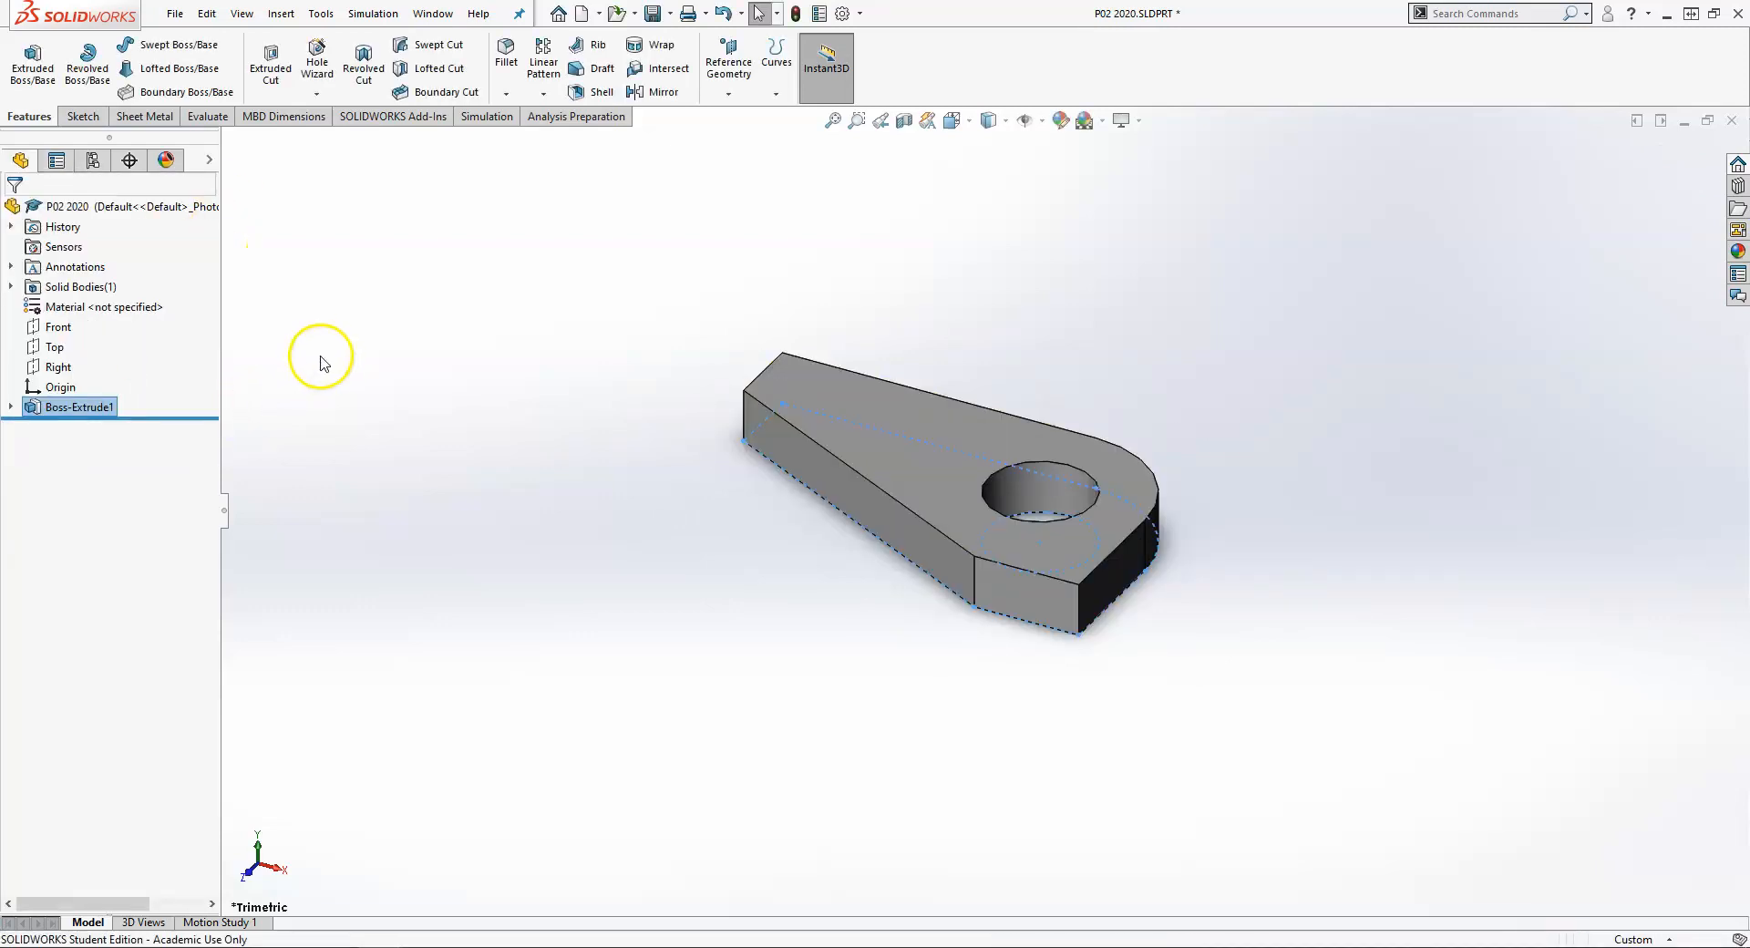
{"action": "left_click", "coordinate": [429, 503]}
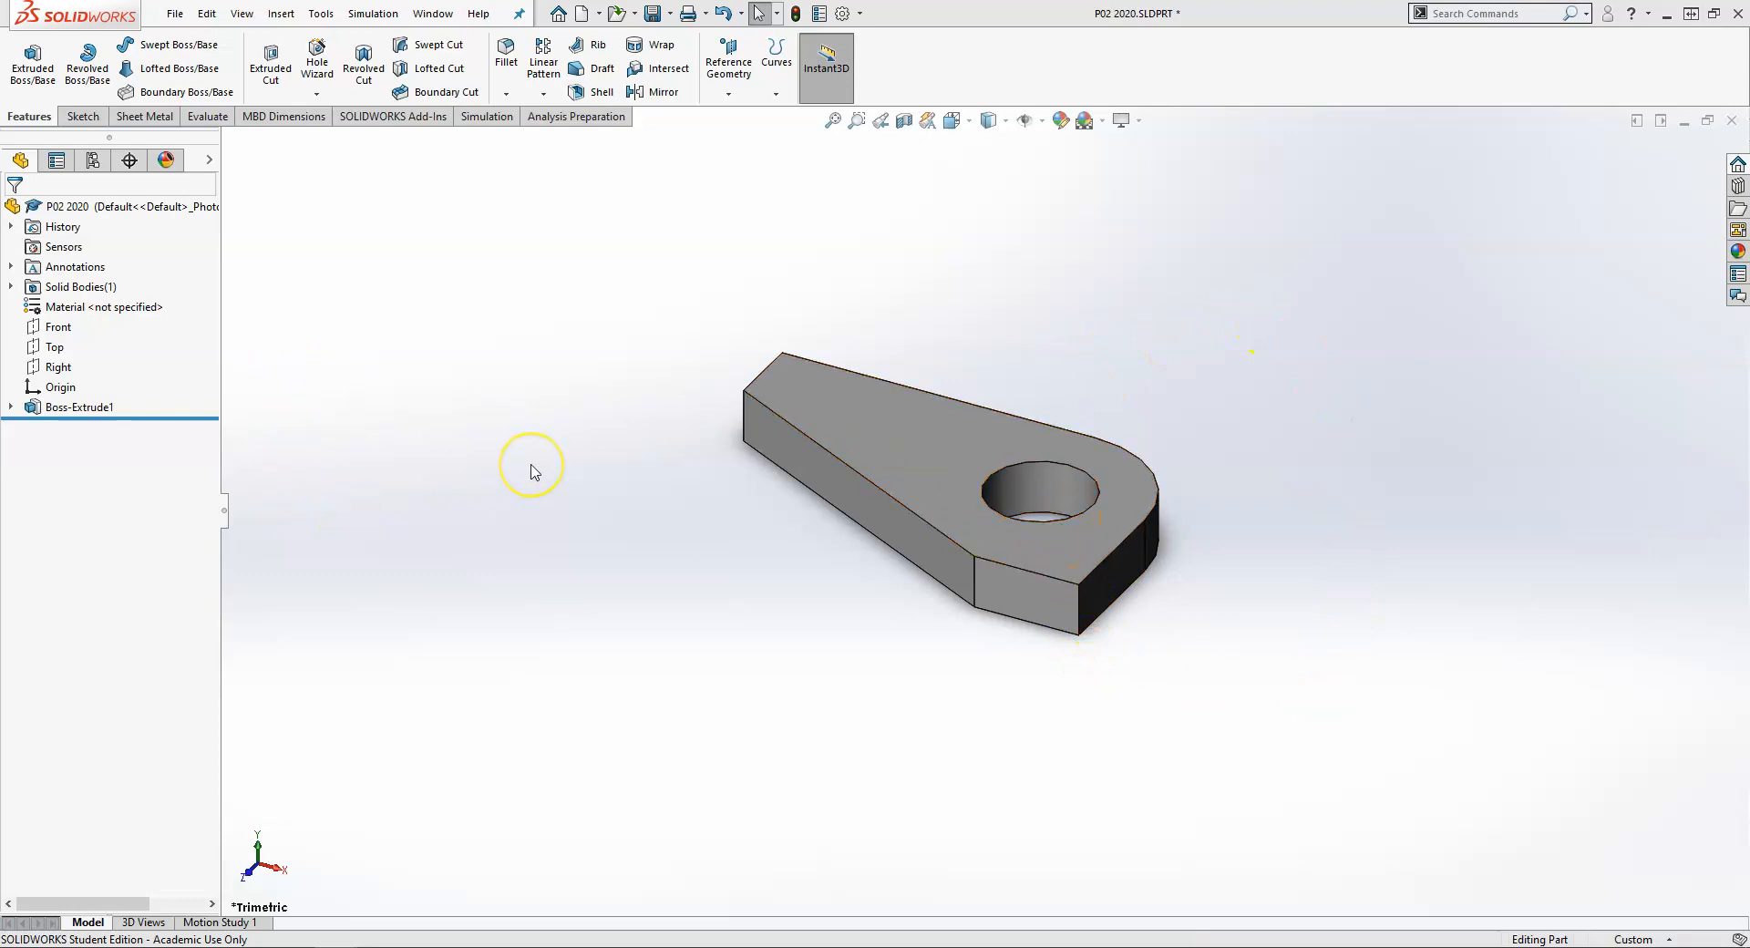
Consult the plier body drawing and start a new sketch on the Top plane, viewed normal to it
{"action": "key", "text": "ctrl+Tab"}
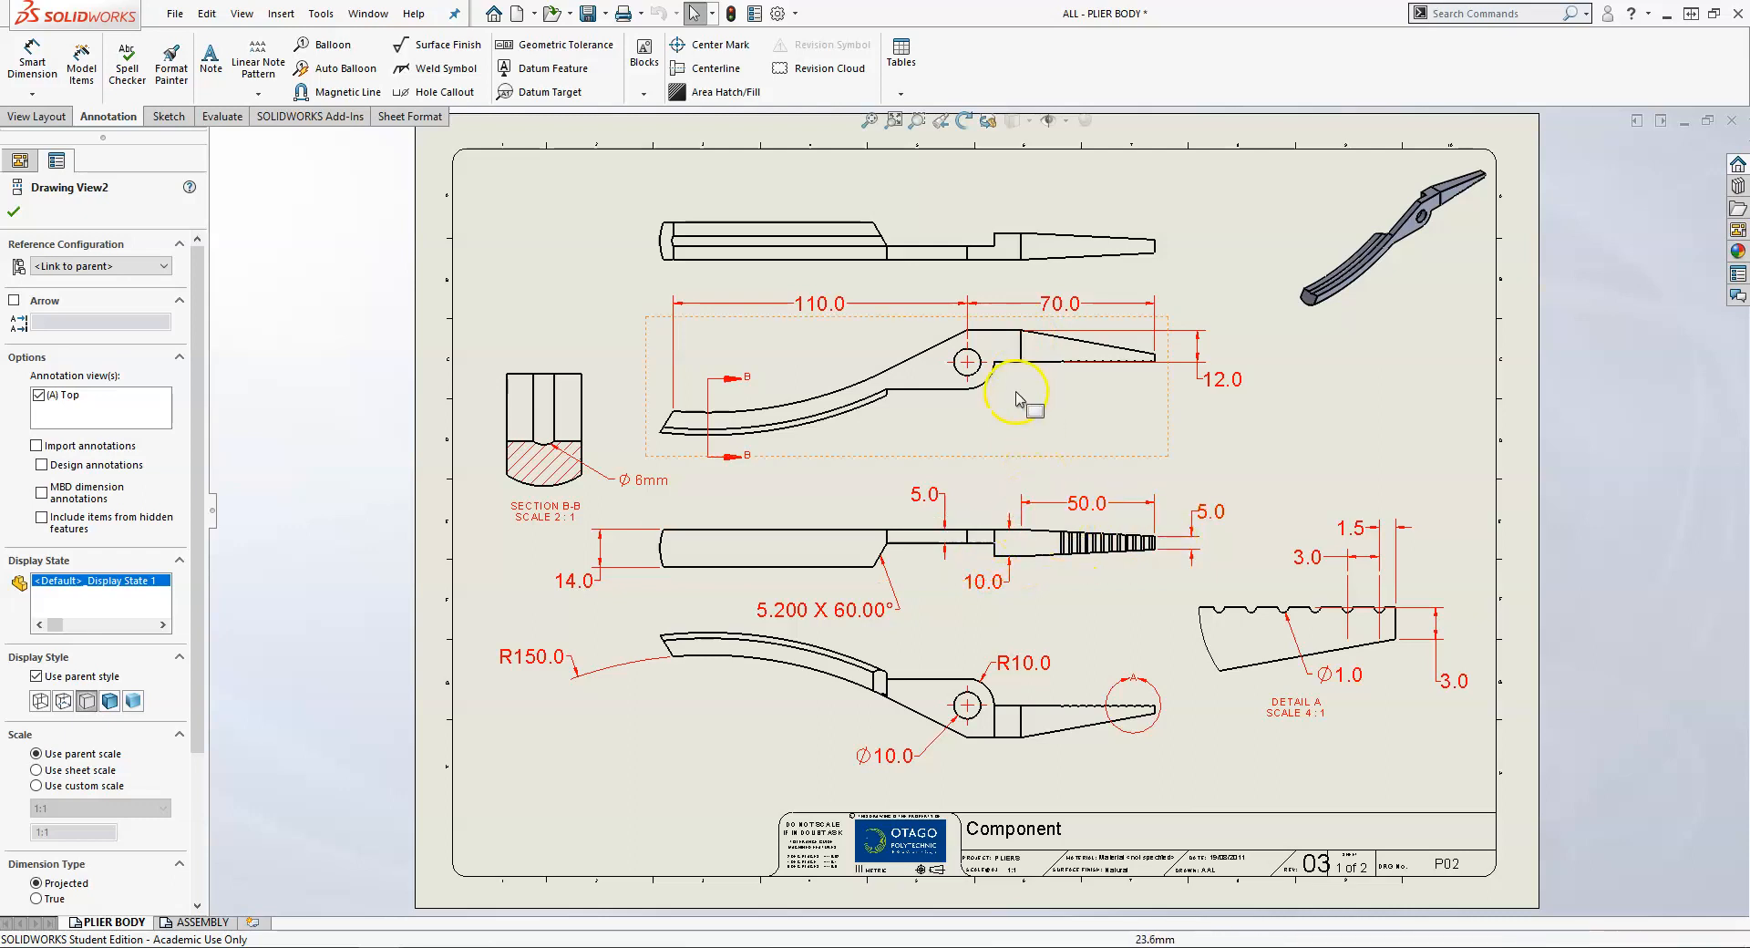
{"action": "key", "text": "ctrl+Tab"}
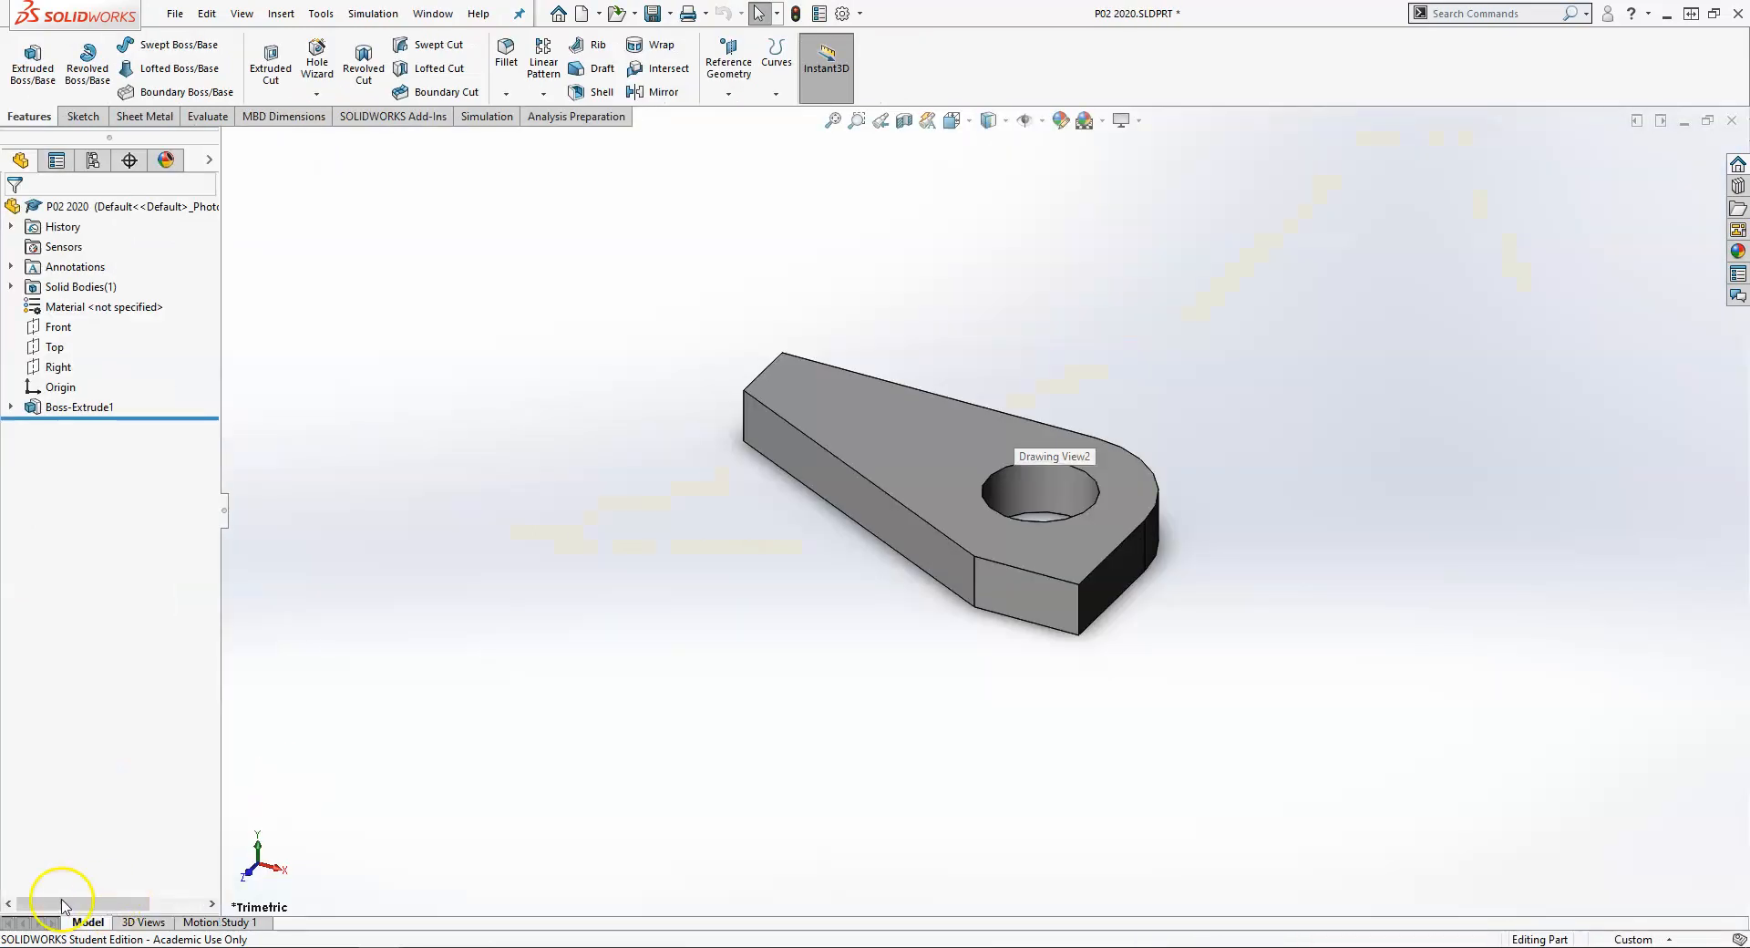
{"action": "left_click", "coordinate": [54, 347]}
{"action": "left_click", "coordinate": [56, 318]}
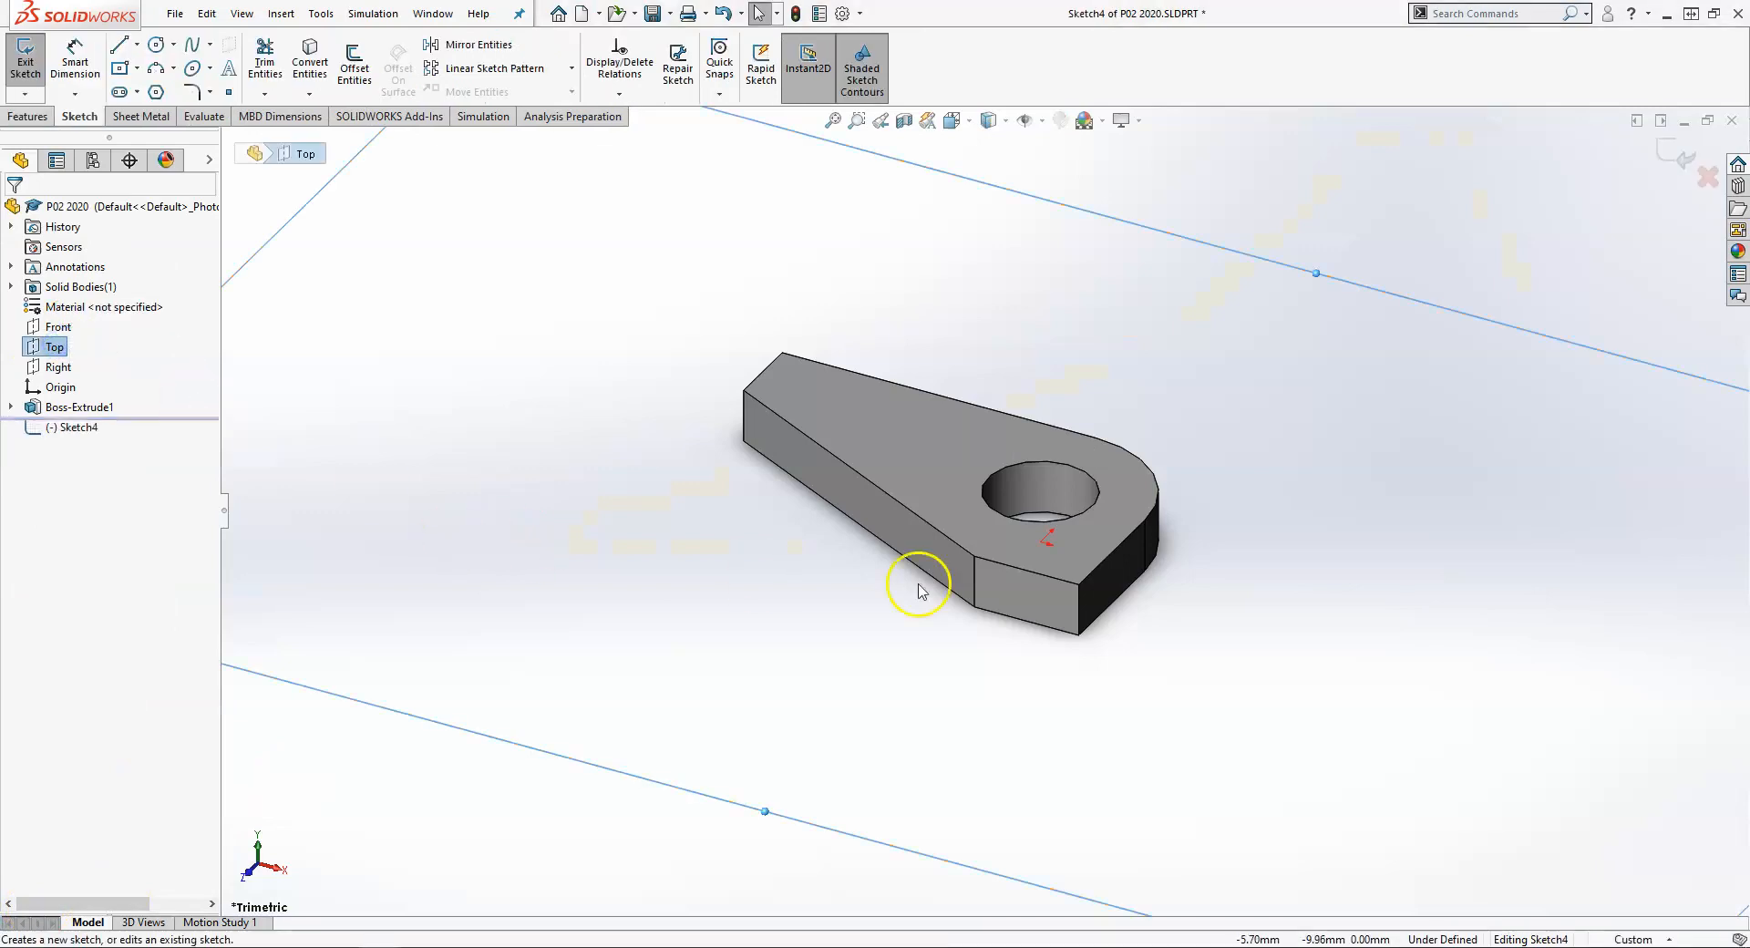
{"action": "key", "text": "space"}
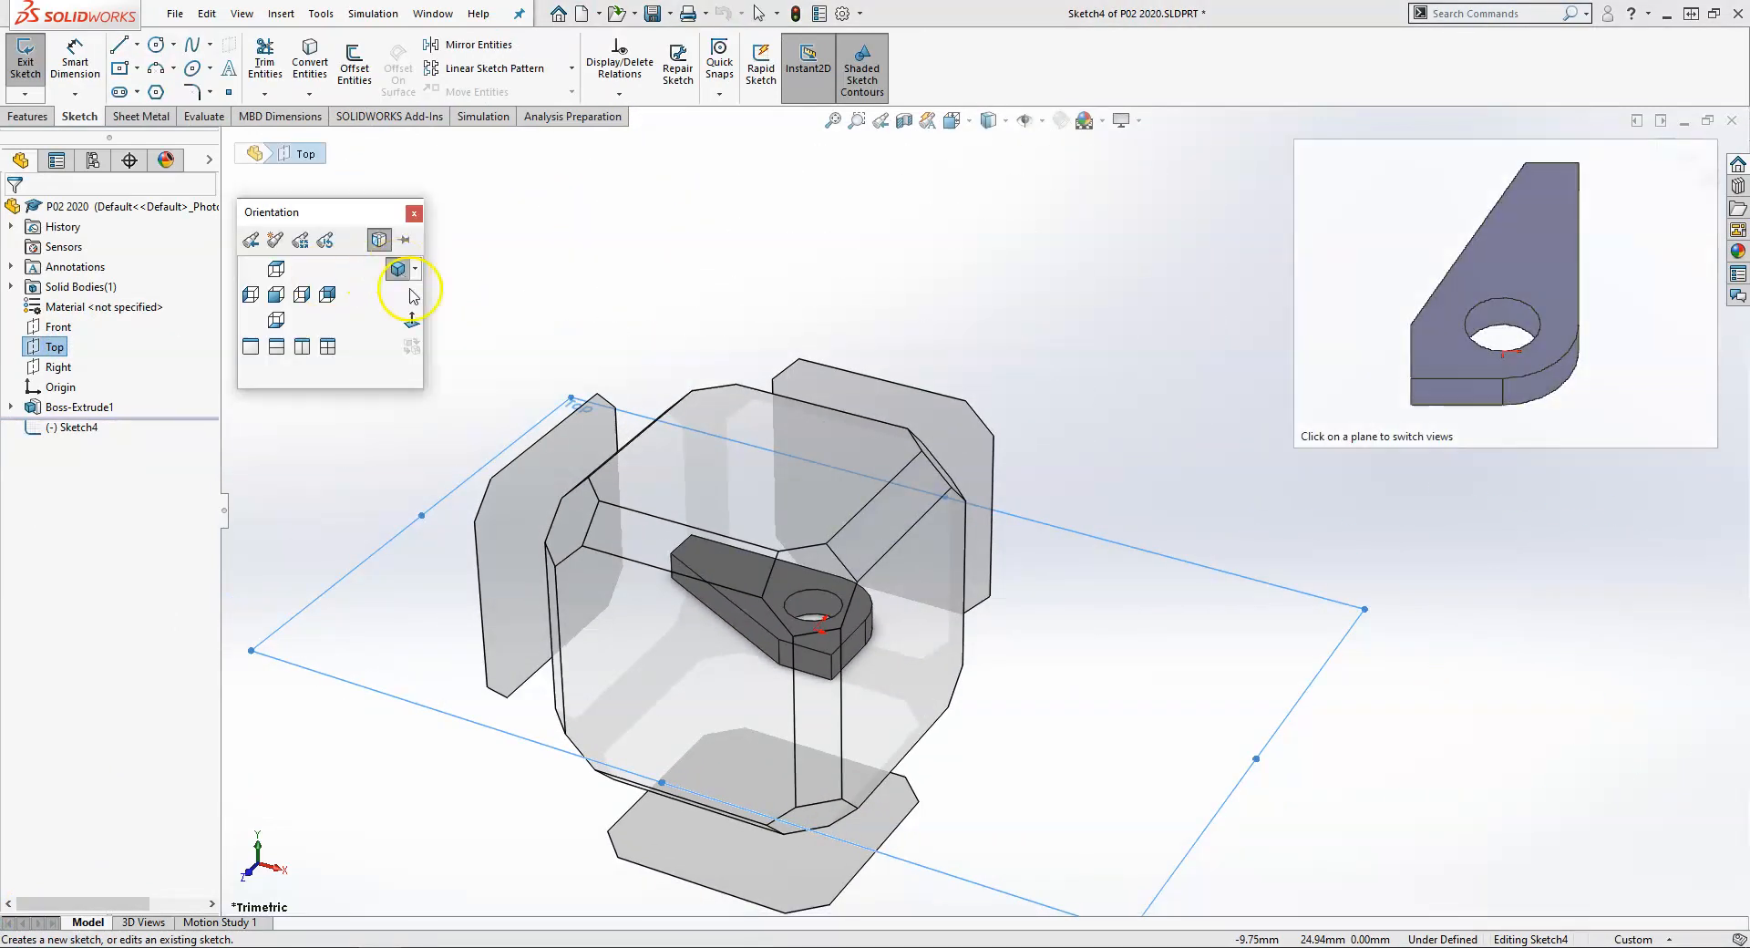
{"action": "left_click", "coordinate": [412, 319]}
{"action": "scroll", "coordinate": [1289, 606], "scroll_direction": "up", "scroll_amount": 3}
{"action": "scroll", "coordinate": [1313, 586], "scroll_direction": "down", "scroll_amount": 6}
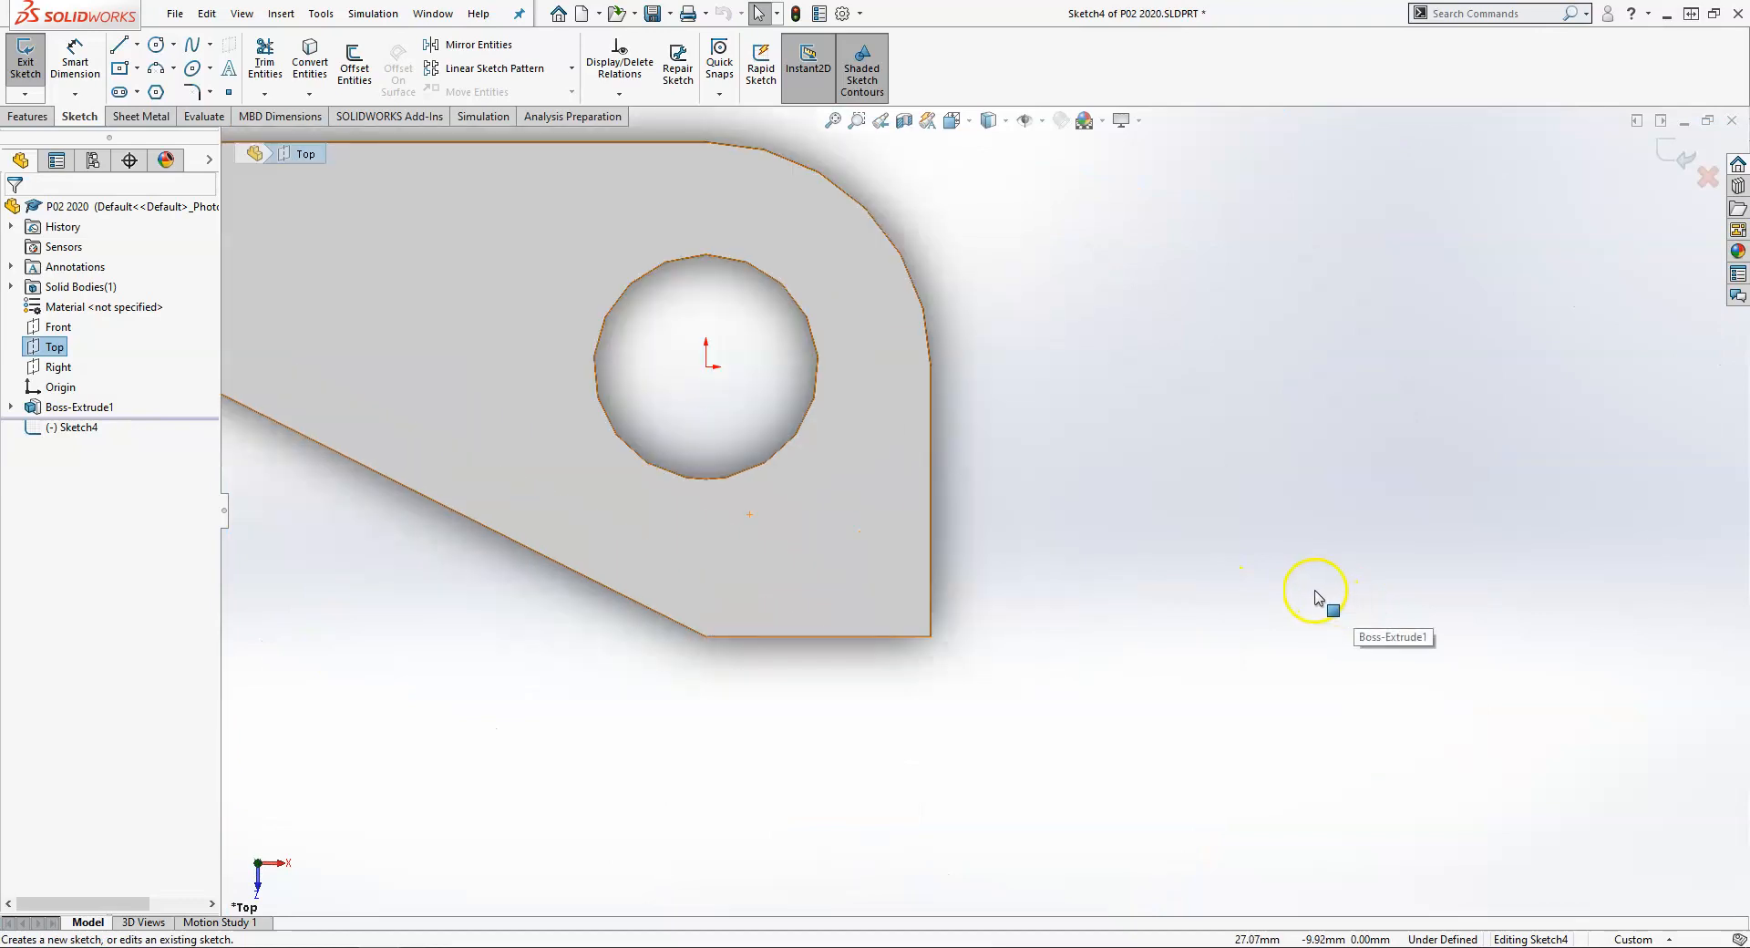
Sketch a rectangle about 14 mm wide outward from the body's straight 12 mm edge, with its corners coincident with that edge's ends
{"action": "left_click", "coordinate": [137, 69]}
{"action": "left_click", "coordinate": [169, 94]}
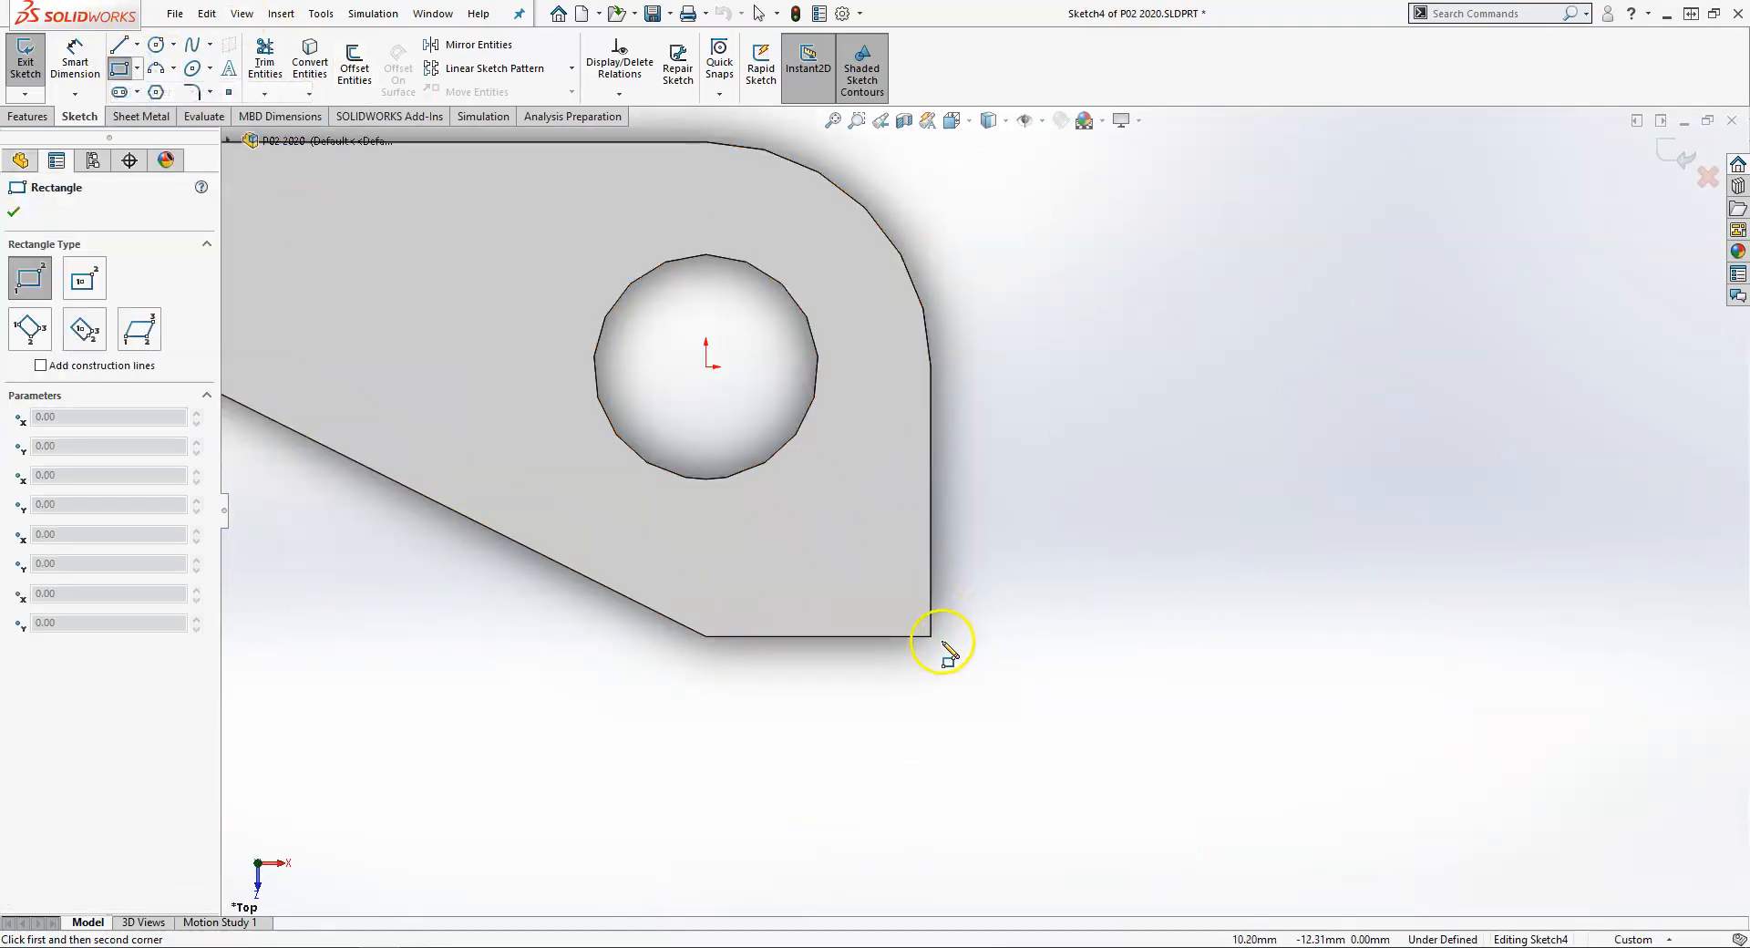
{"action": "left_click", "coordinate": [931, 367]}
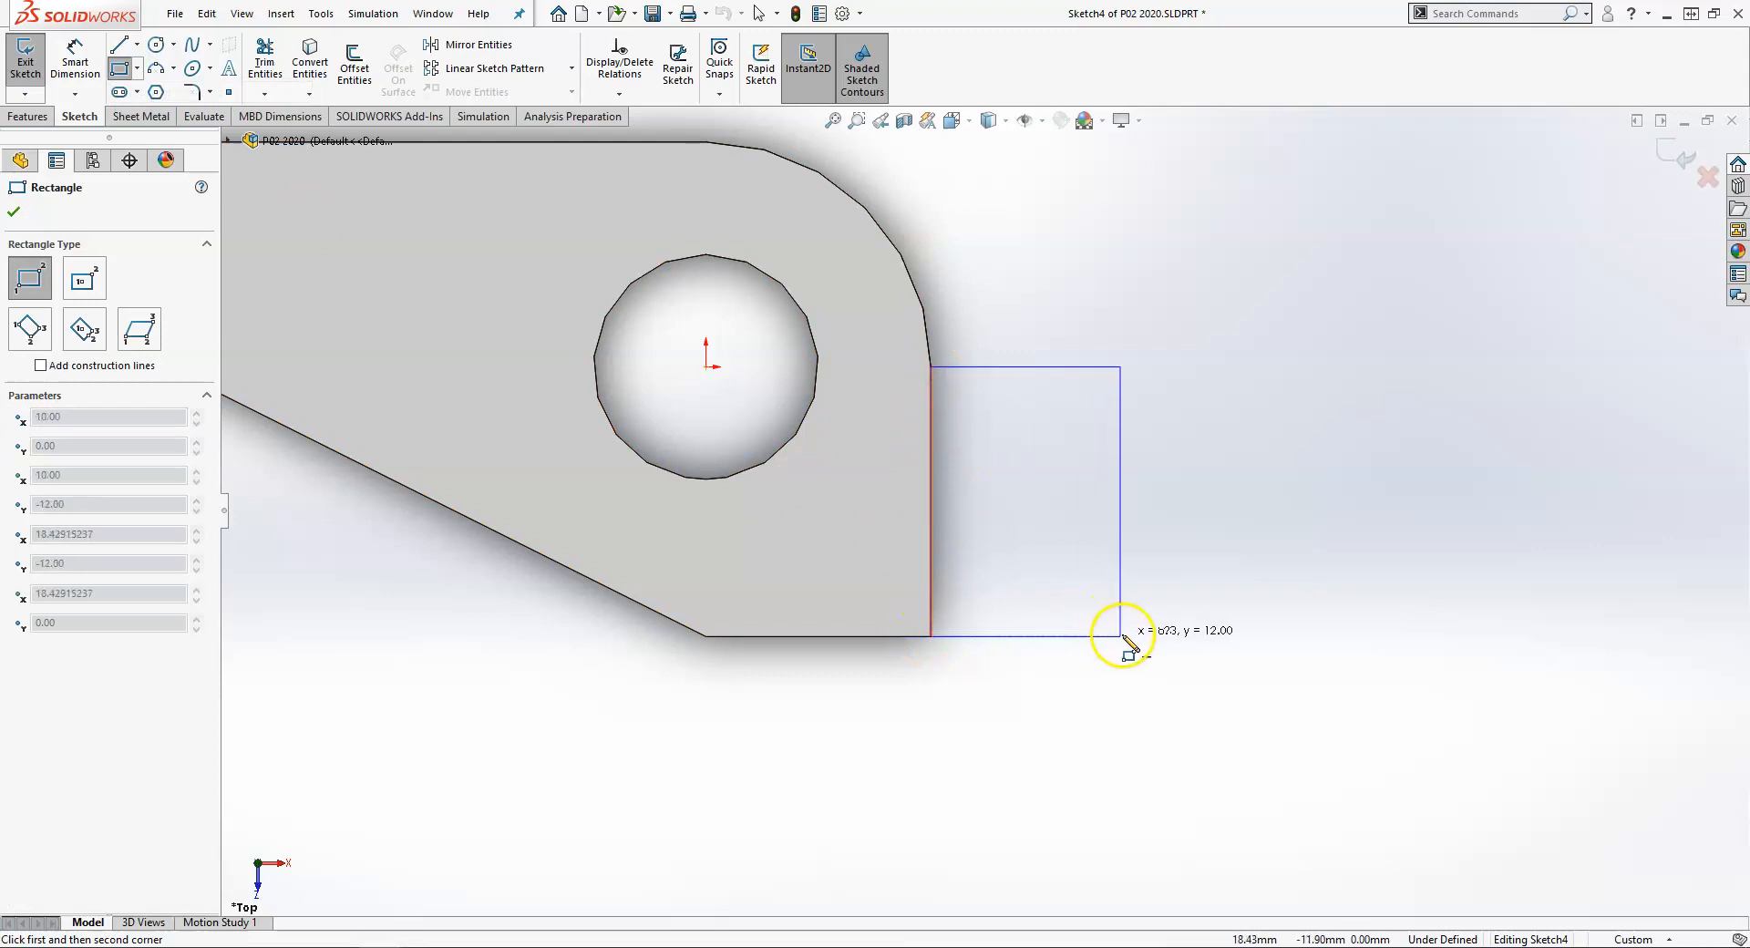
{"action": "left_click", "coordinate": [1236, 637]}
{"action": "key", "text": "Escape"}
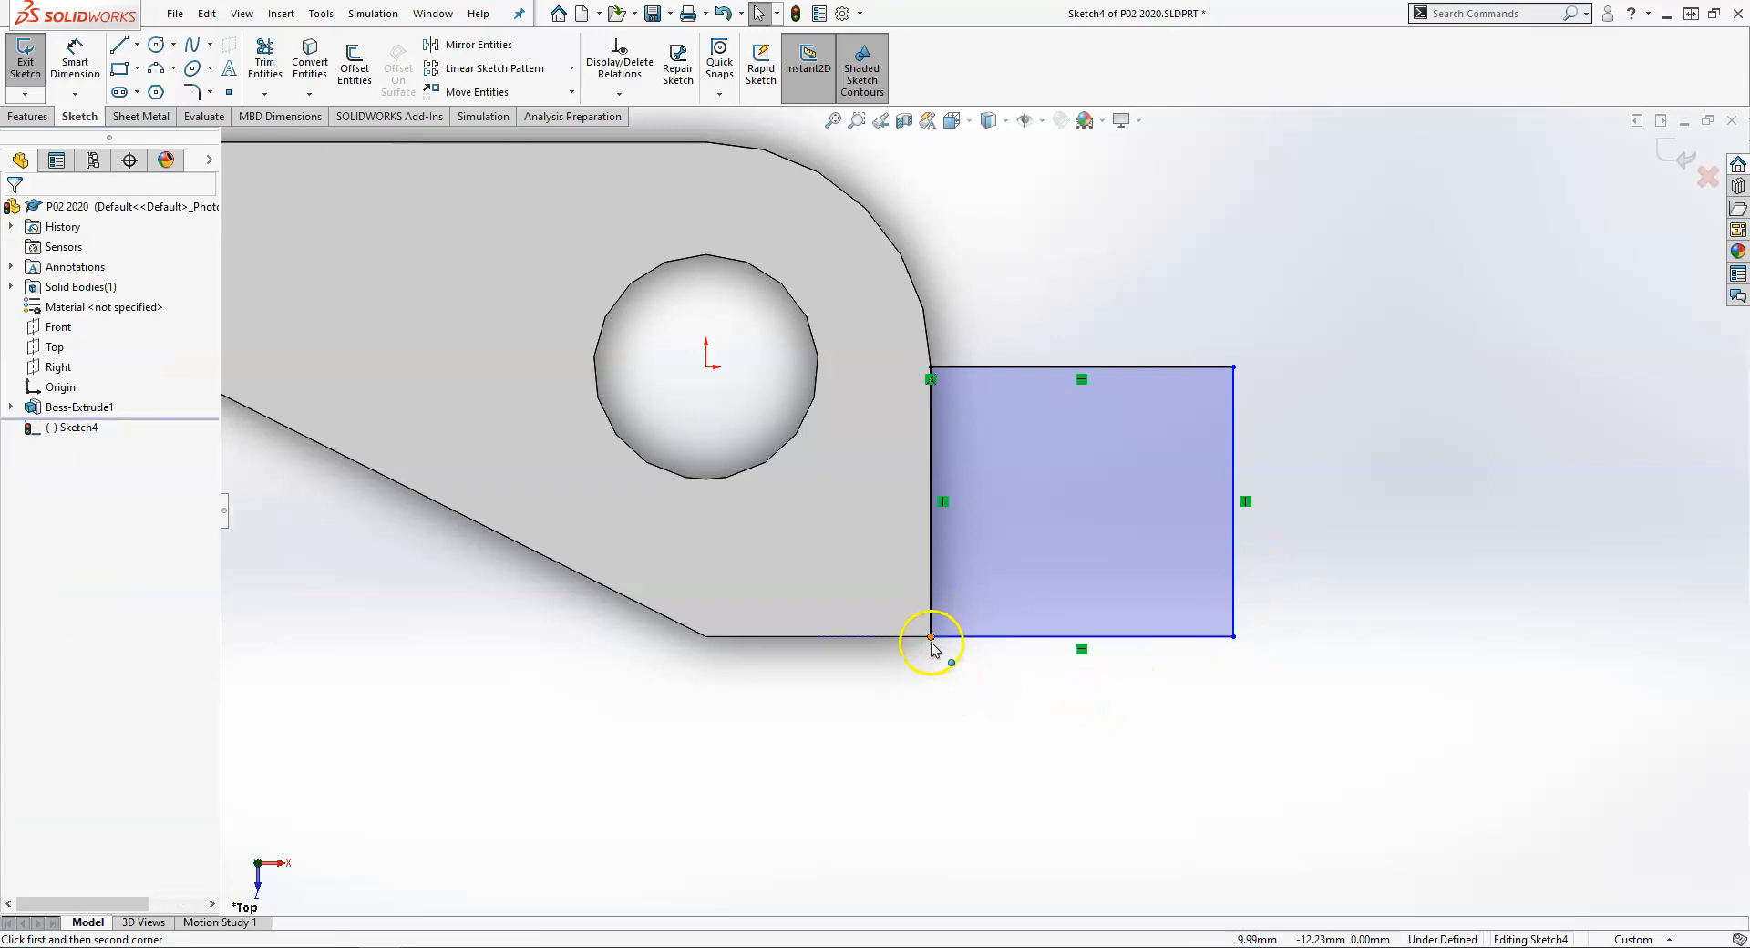
{"action": "mouse_move", "coordinate": [932, 638]}
{"action": "left_mouse_down"}
{"action": "mouse_move", "coordinate": [949, 594]}
{"action": "mouse_move", "coordinate": [931, 636]}
{"action": "left_mouse_up"}
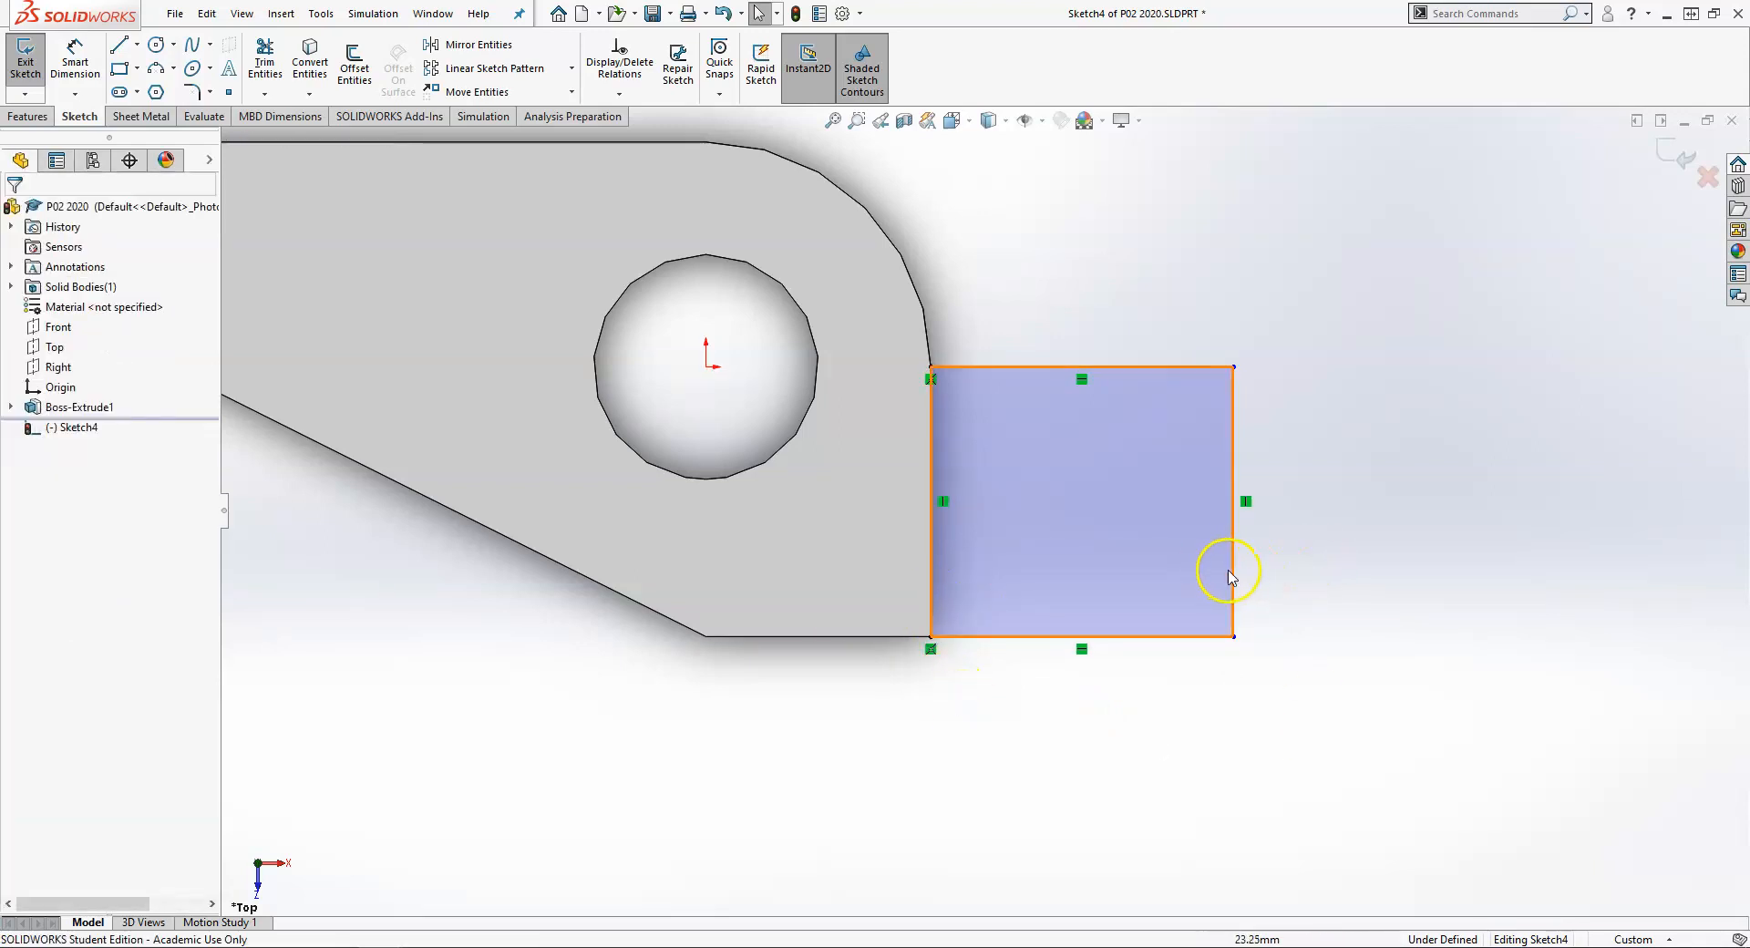
{"action": "left_click_drag", "start_coordinate": [1232, 573], "coordinate": [1241, 537]}
Dimension the rectangle's width to 10 mm and close the sketch
{"action": "right_click_drag", "start_coordinate": [1070, 802], "coordinate": [1059, 644]}
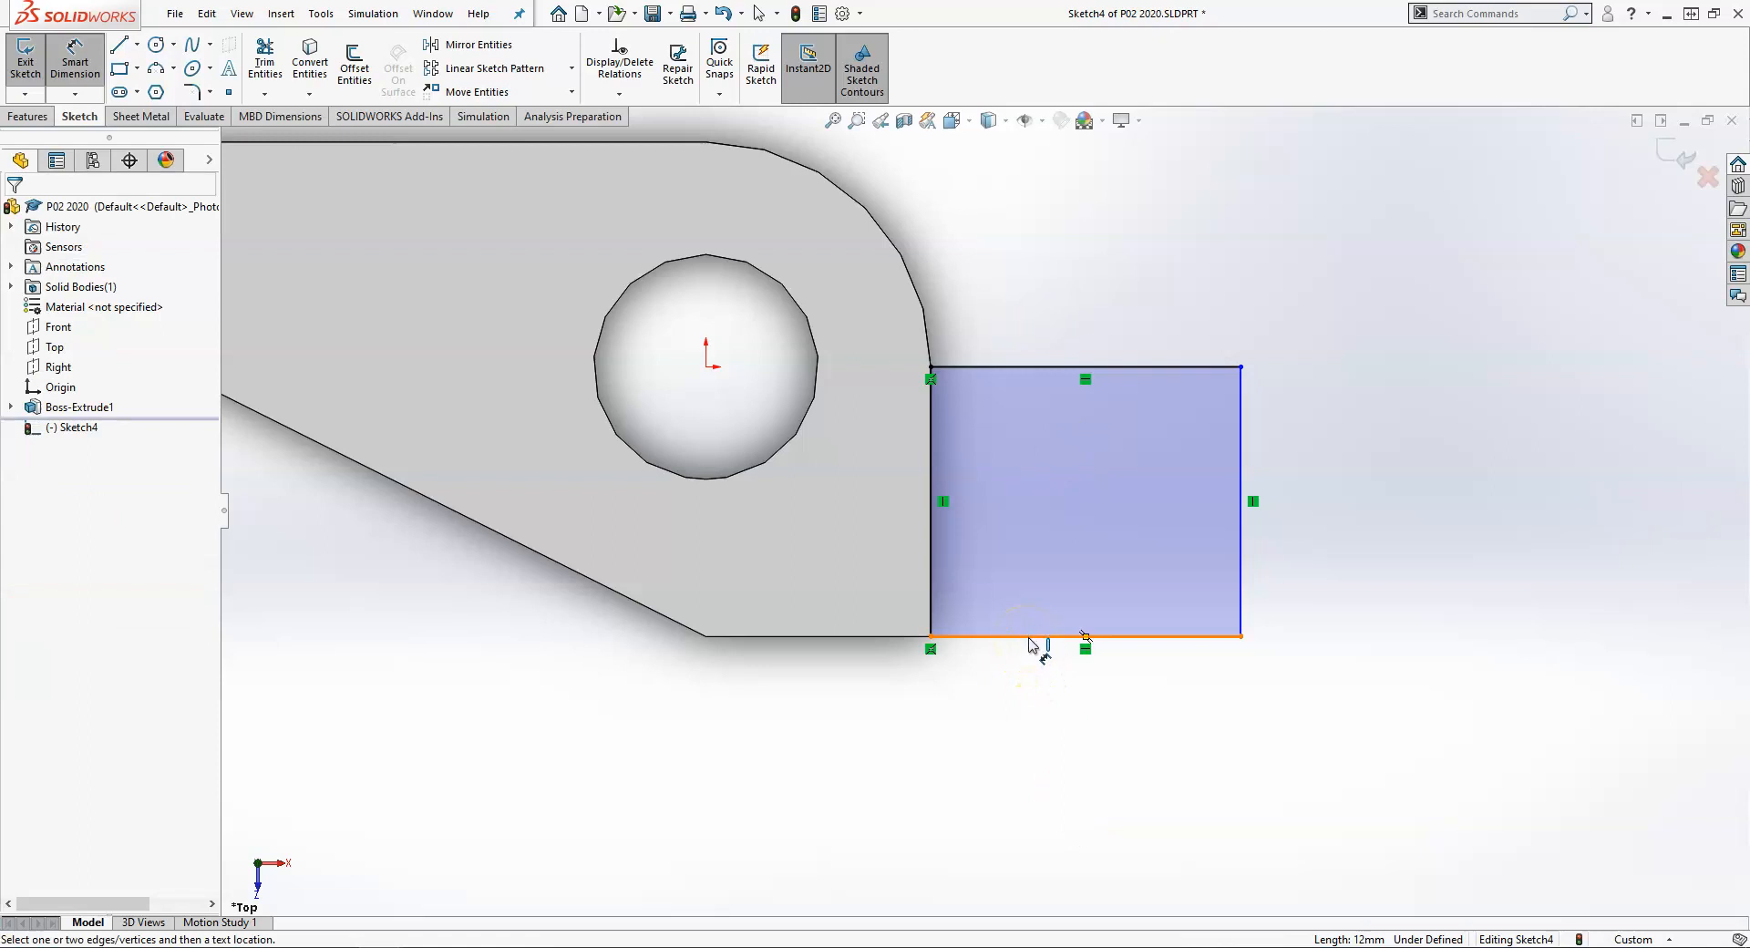
{"action": "left_click", "coordinate": [1030, 640]}
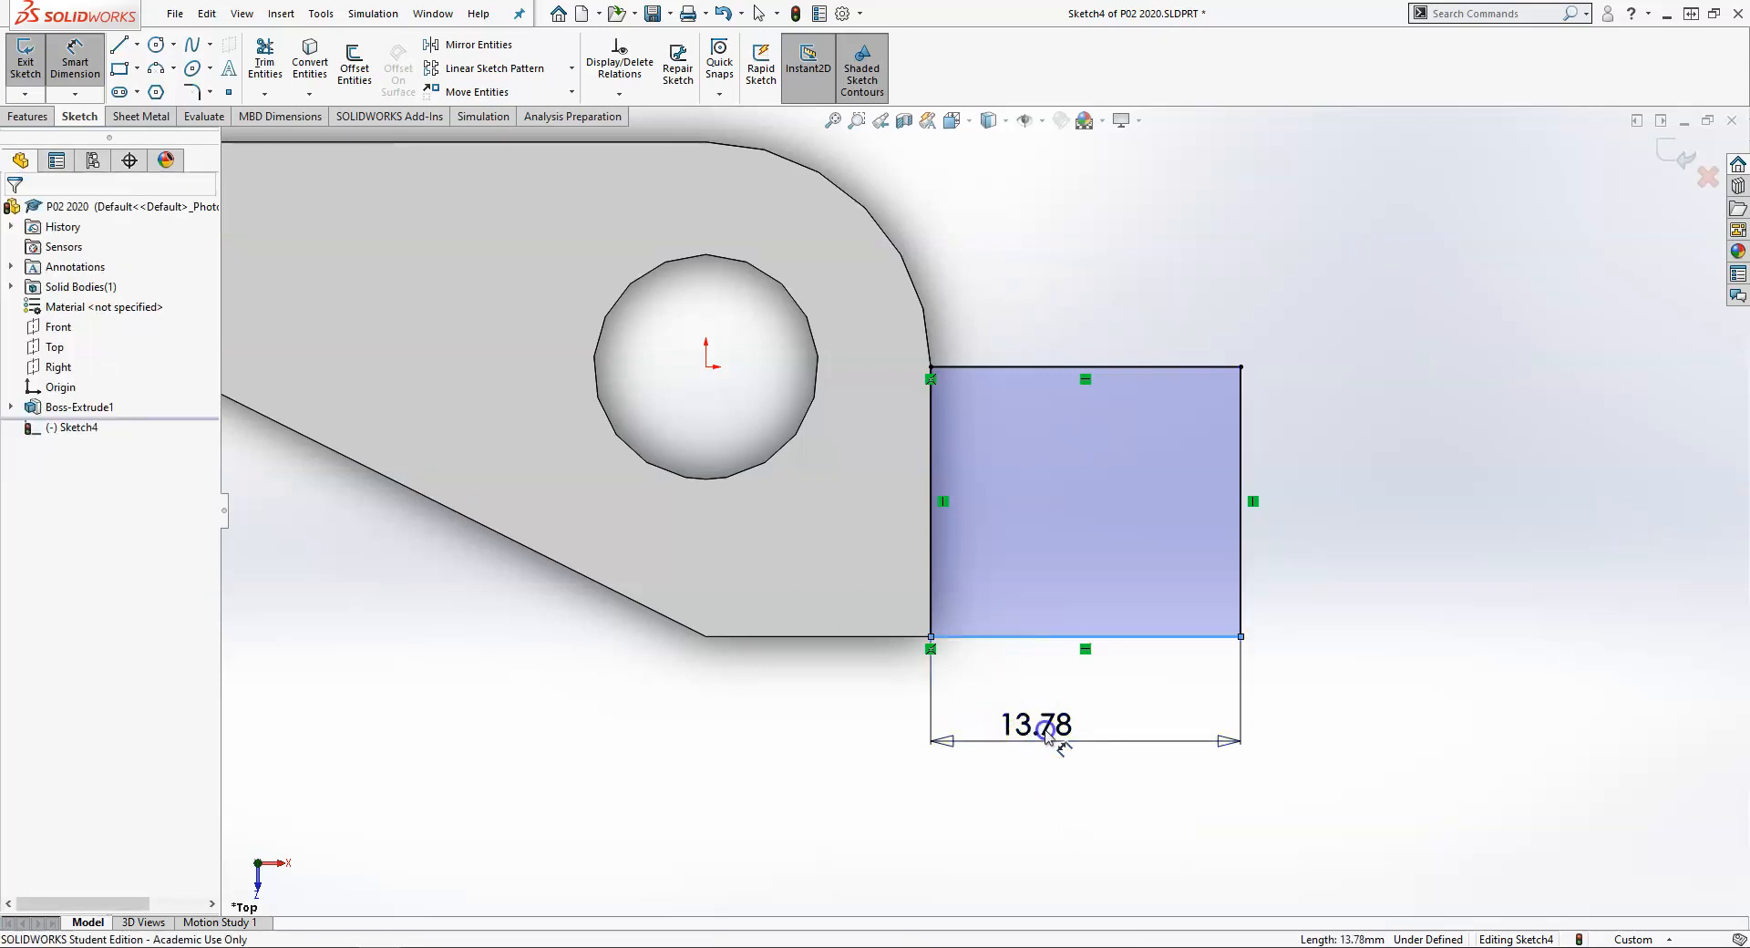
{"action": "left_click", "coordinate": [1046, 730]}
{"action": "type", "text": "10"}
{"action": "key", "text": "Return"}
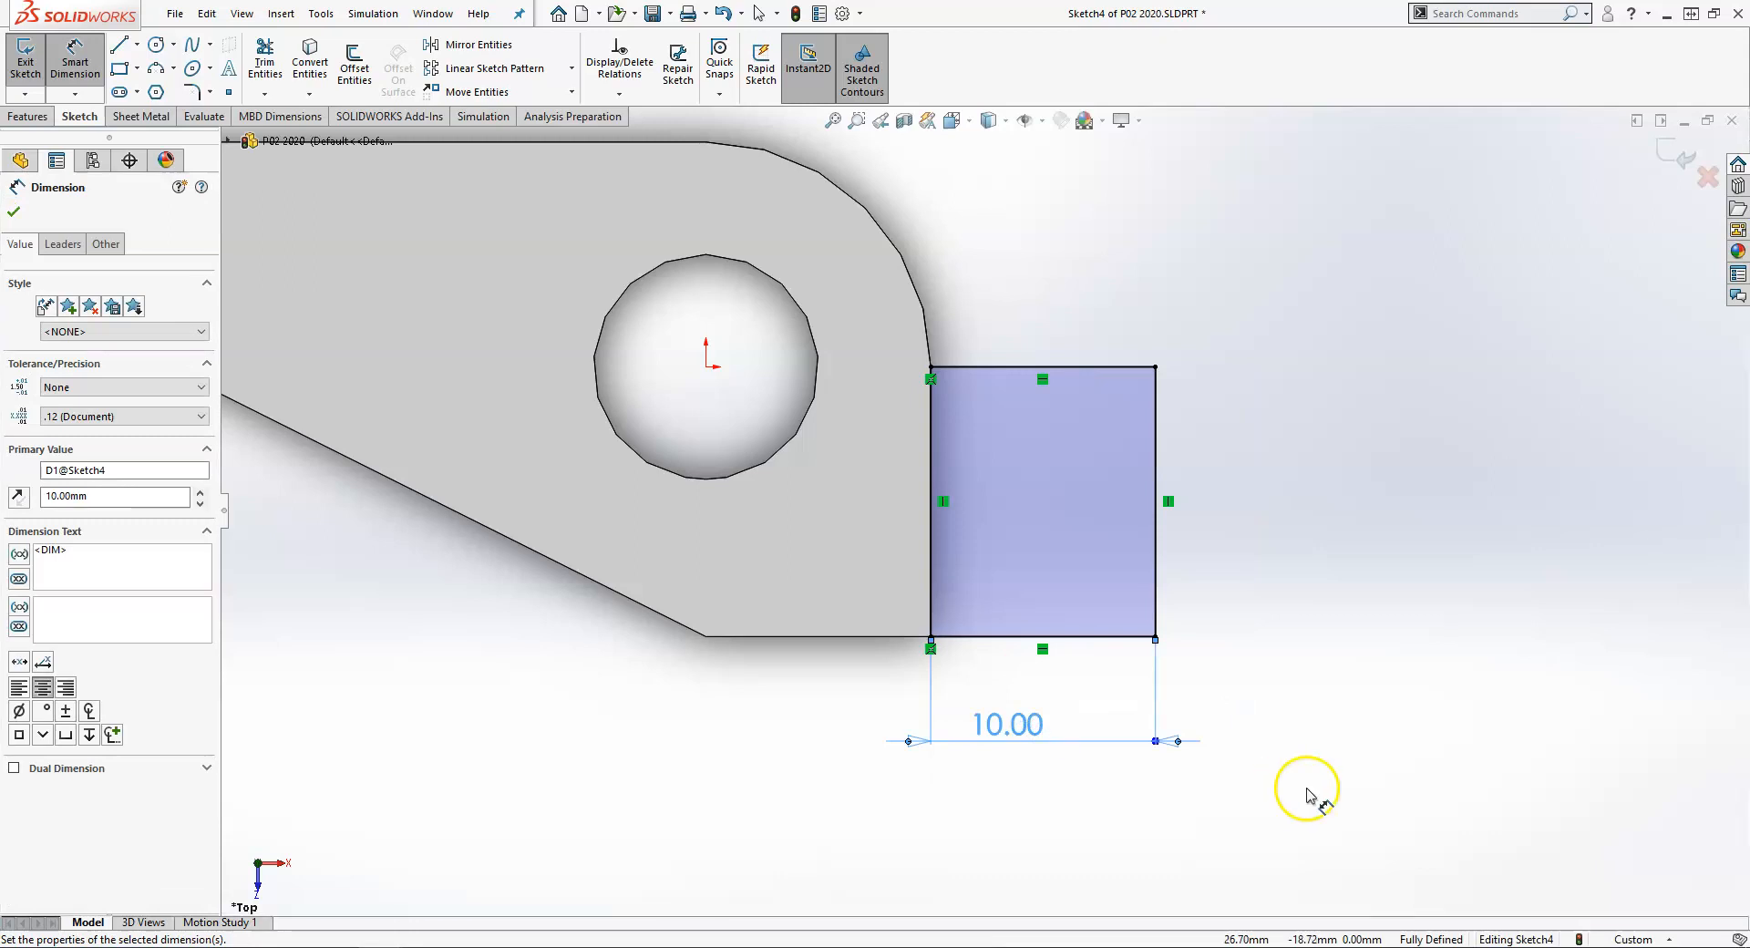
{"action": "key", "text": "f"}
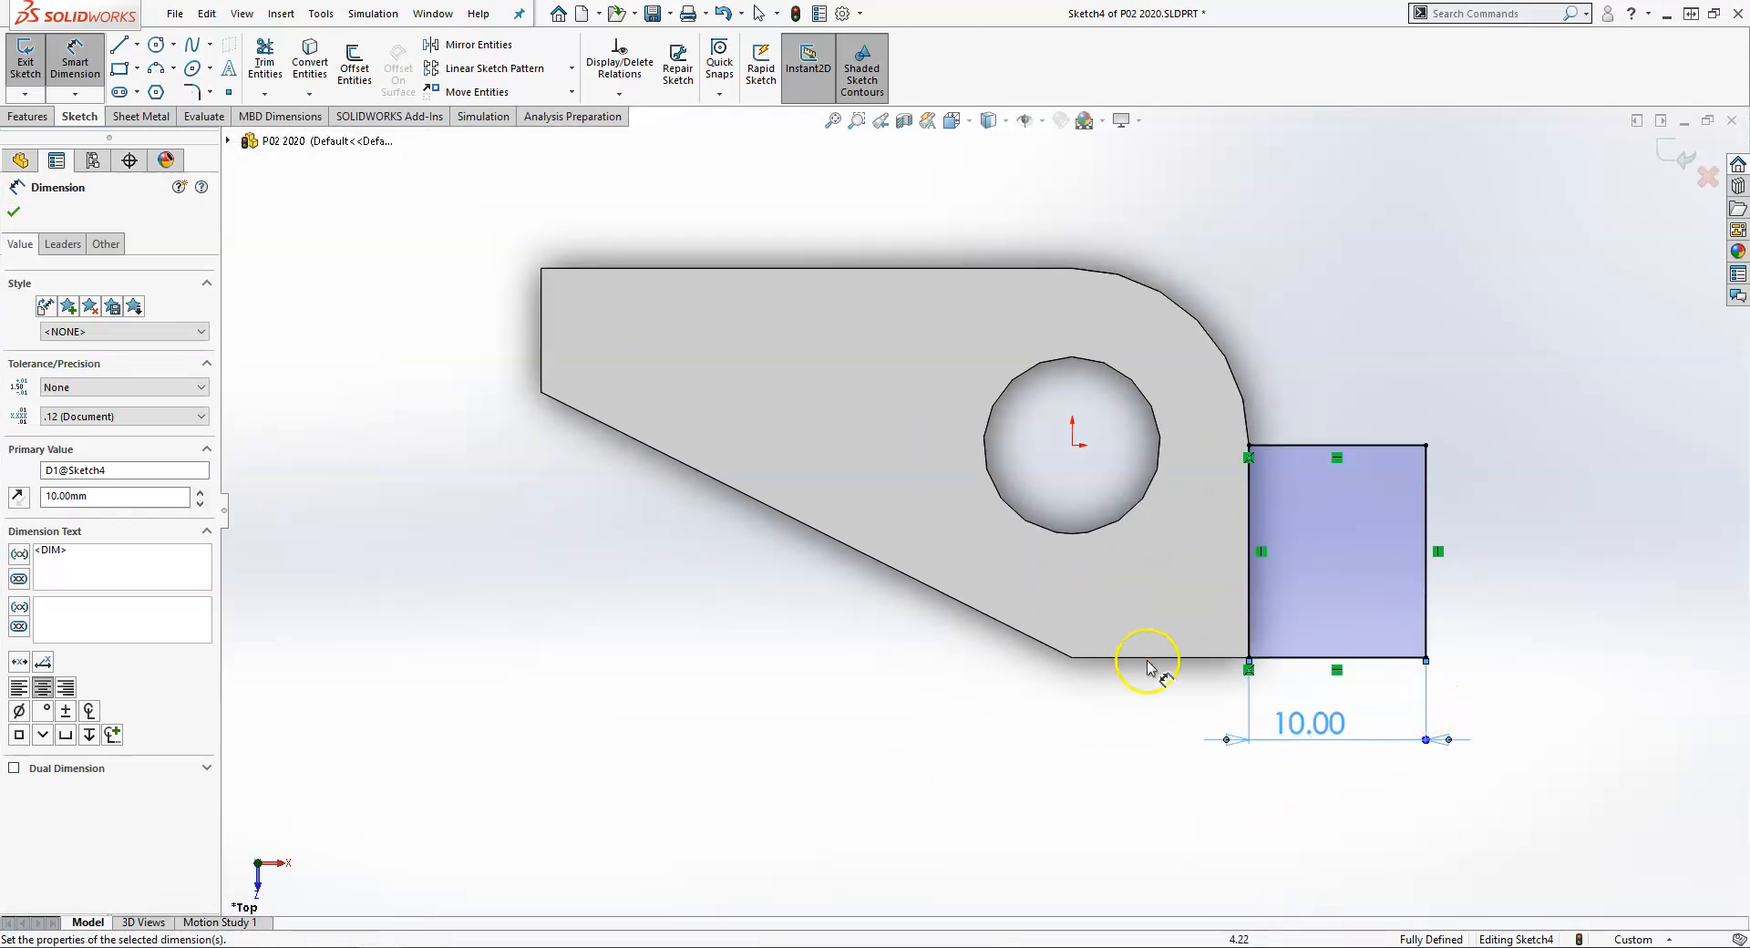
{"action": "middle_click_drag", "start_coordinate": [1172, 670], "coordinate": [1227, 438]}
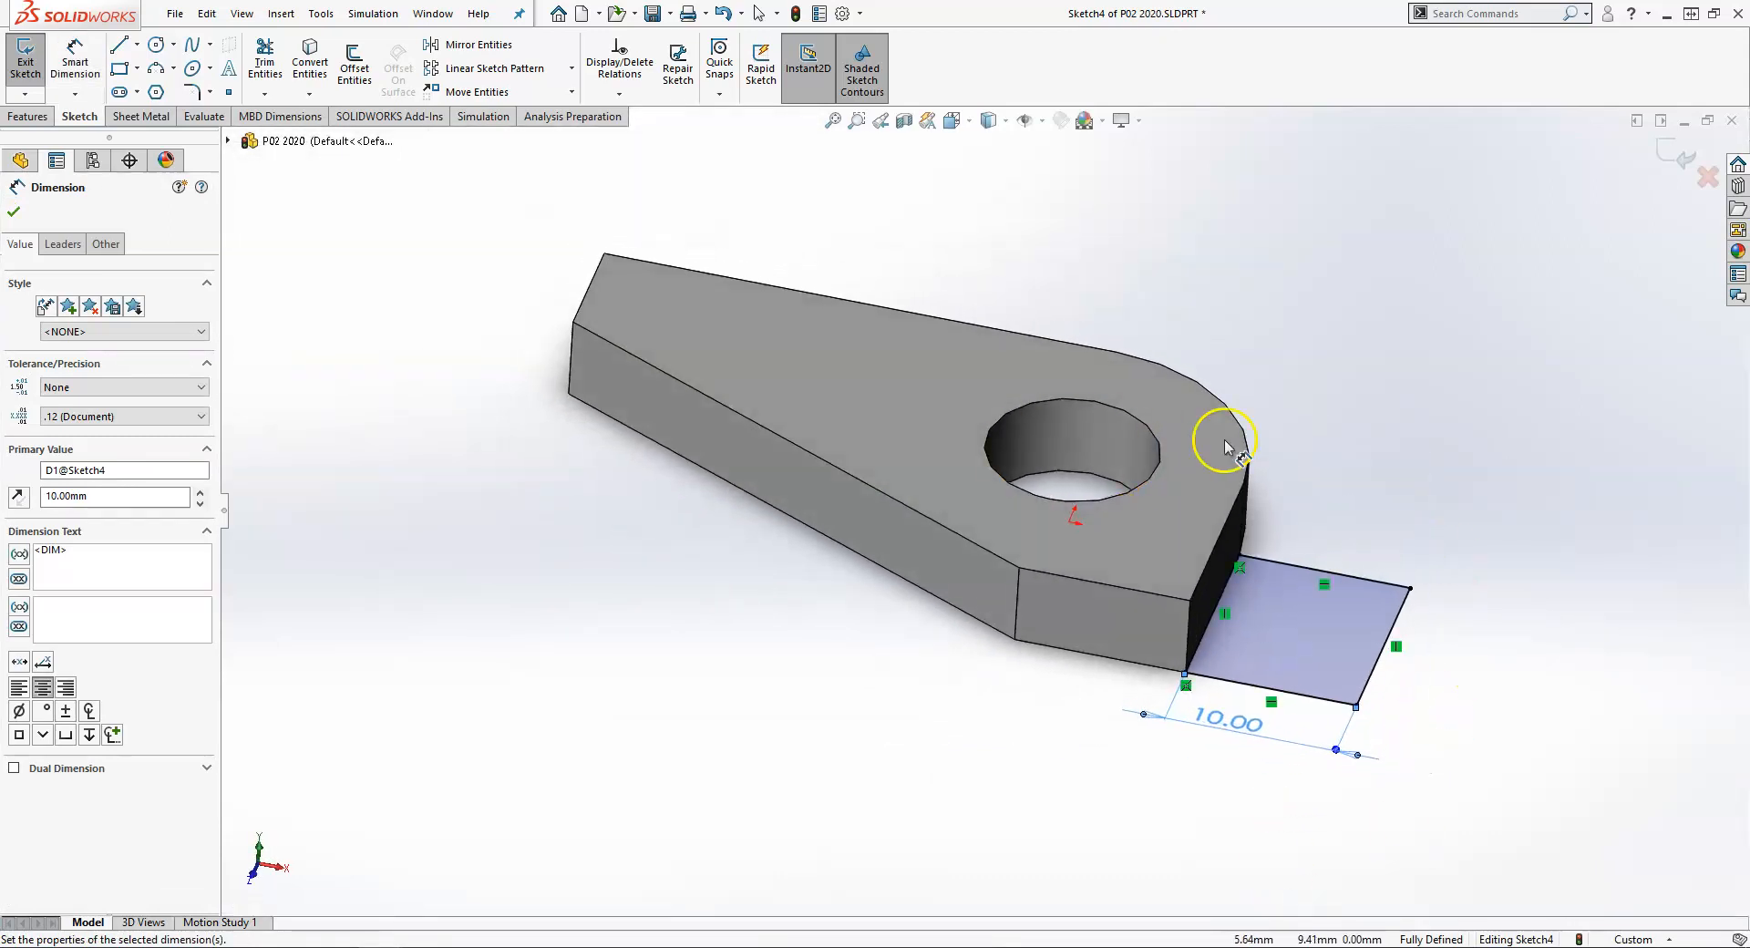
{"action": "left_click", "coordinate": [1666, 155]}
Extrude the 10 mm wide rectangle with a Blind depth of 10 mm, merged with the body
{"action": "left_click", "coordinate": [34, 73]}
{"action": "left_click", "coordinate": [36, 75]}
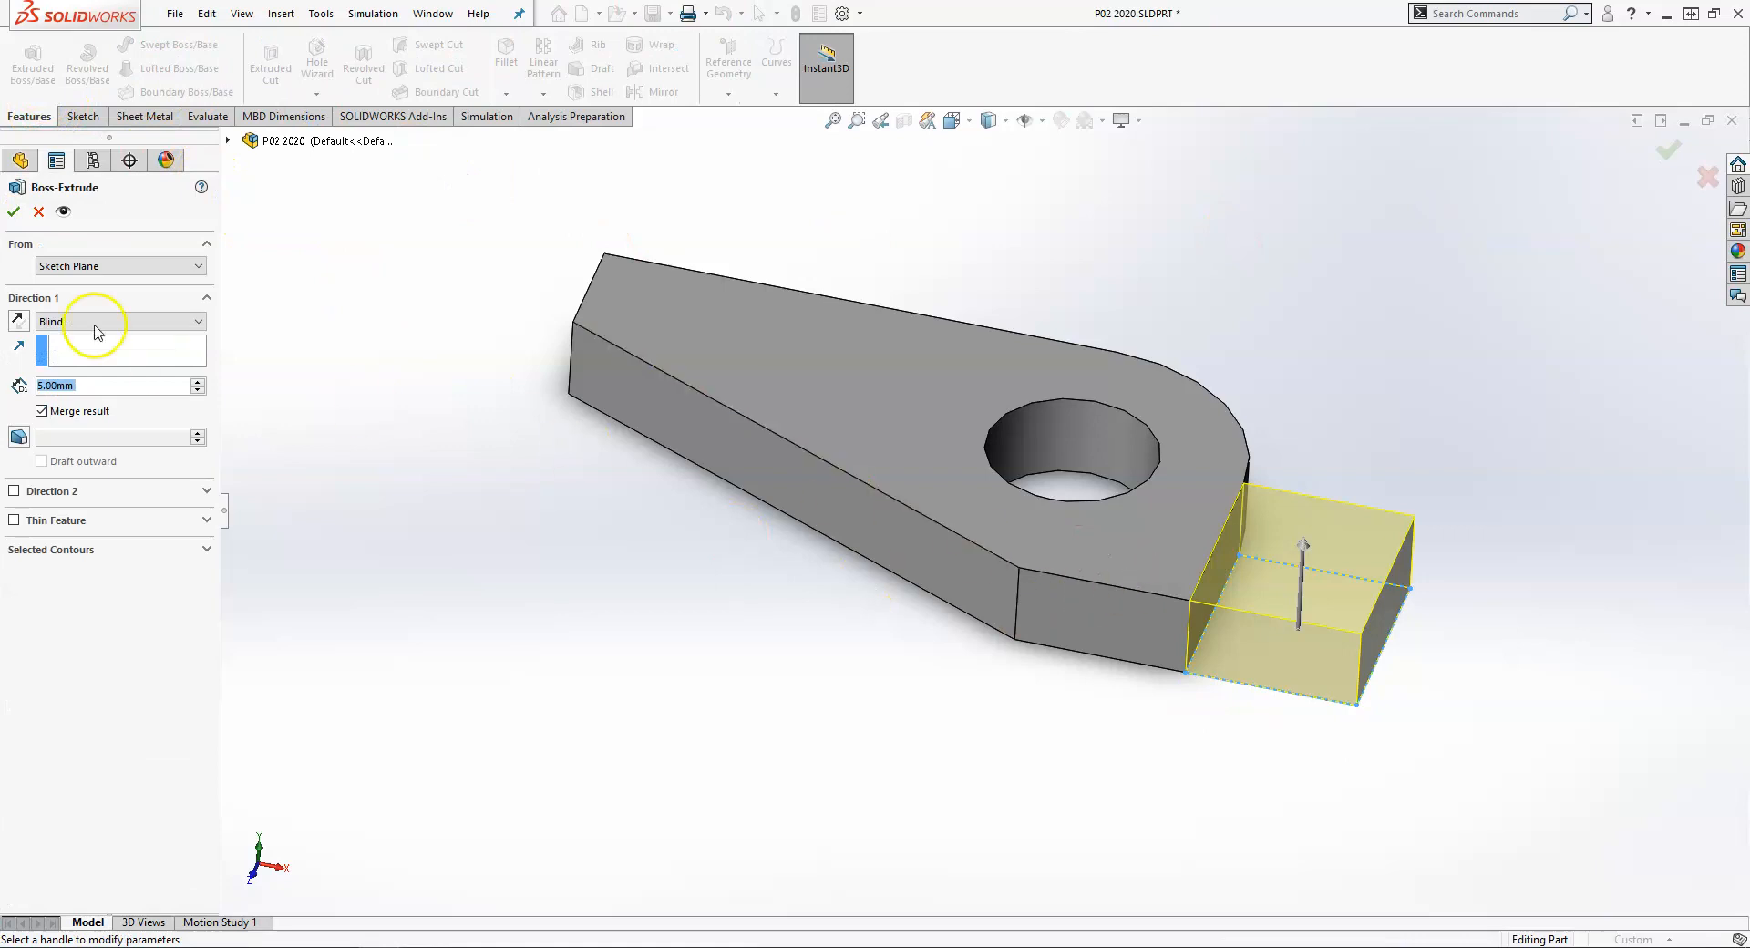
{"action": "type", "text": "10"}
{"action": "key", "text": "Return"}
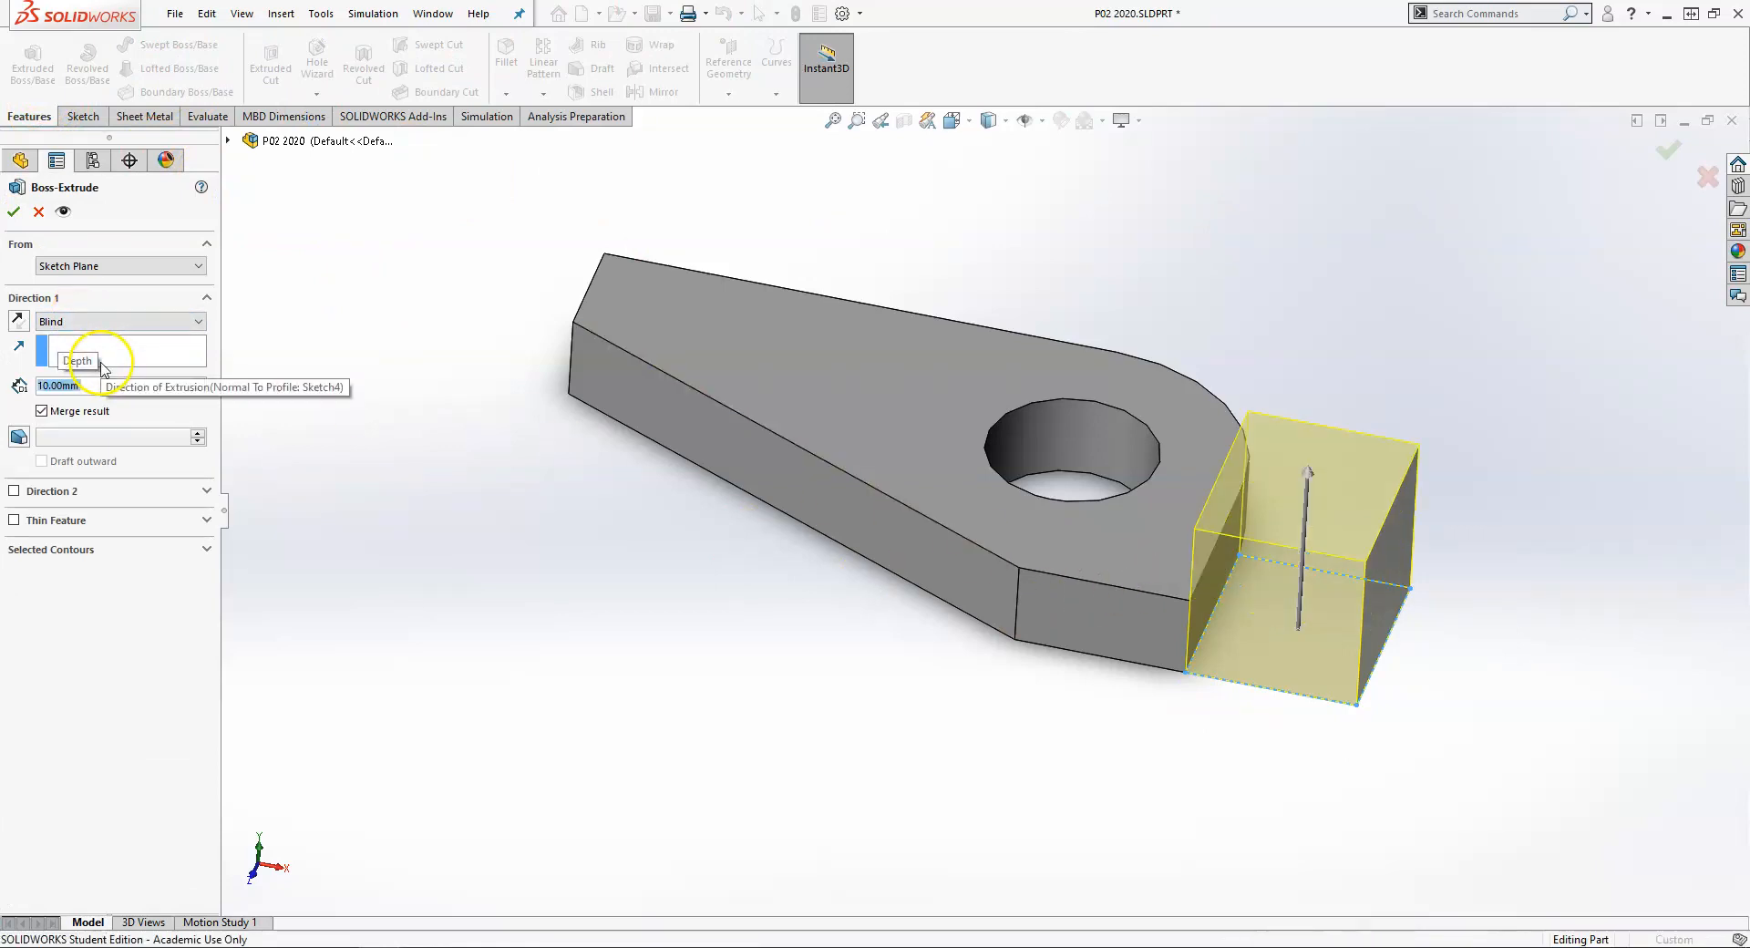
{"action": "left_click", "coordinate": [914, 536]}
{"action": "scroll", "coordinate": [914, 535], "scroll_direction": "up", "scroll_amount": 3}
{"action": "left_click", "coordinate": [569, 729]}
{"action": "middle_click_drag", "start_coordinate": [988, 532], "coordinate": [1111, 647]}
{"action": "middle_click_drag", "start_coordinate": [1060, 500], "coordinate": [1145, 498]}
{"action": "scroll", "coordinate": [1150, 536], "scroll_direction": "up", "scroll_amount": 3}
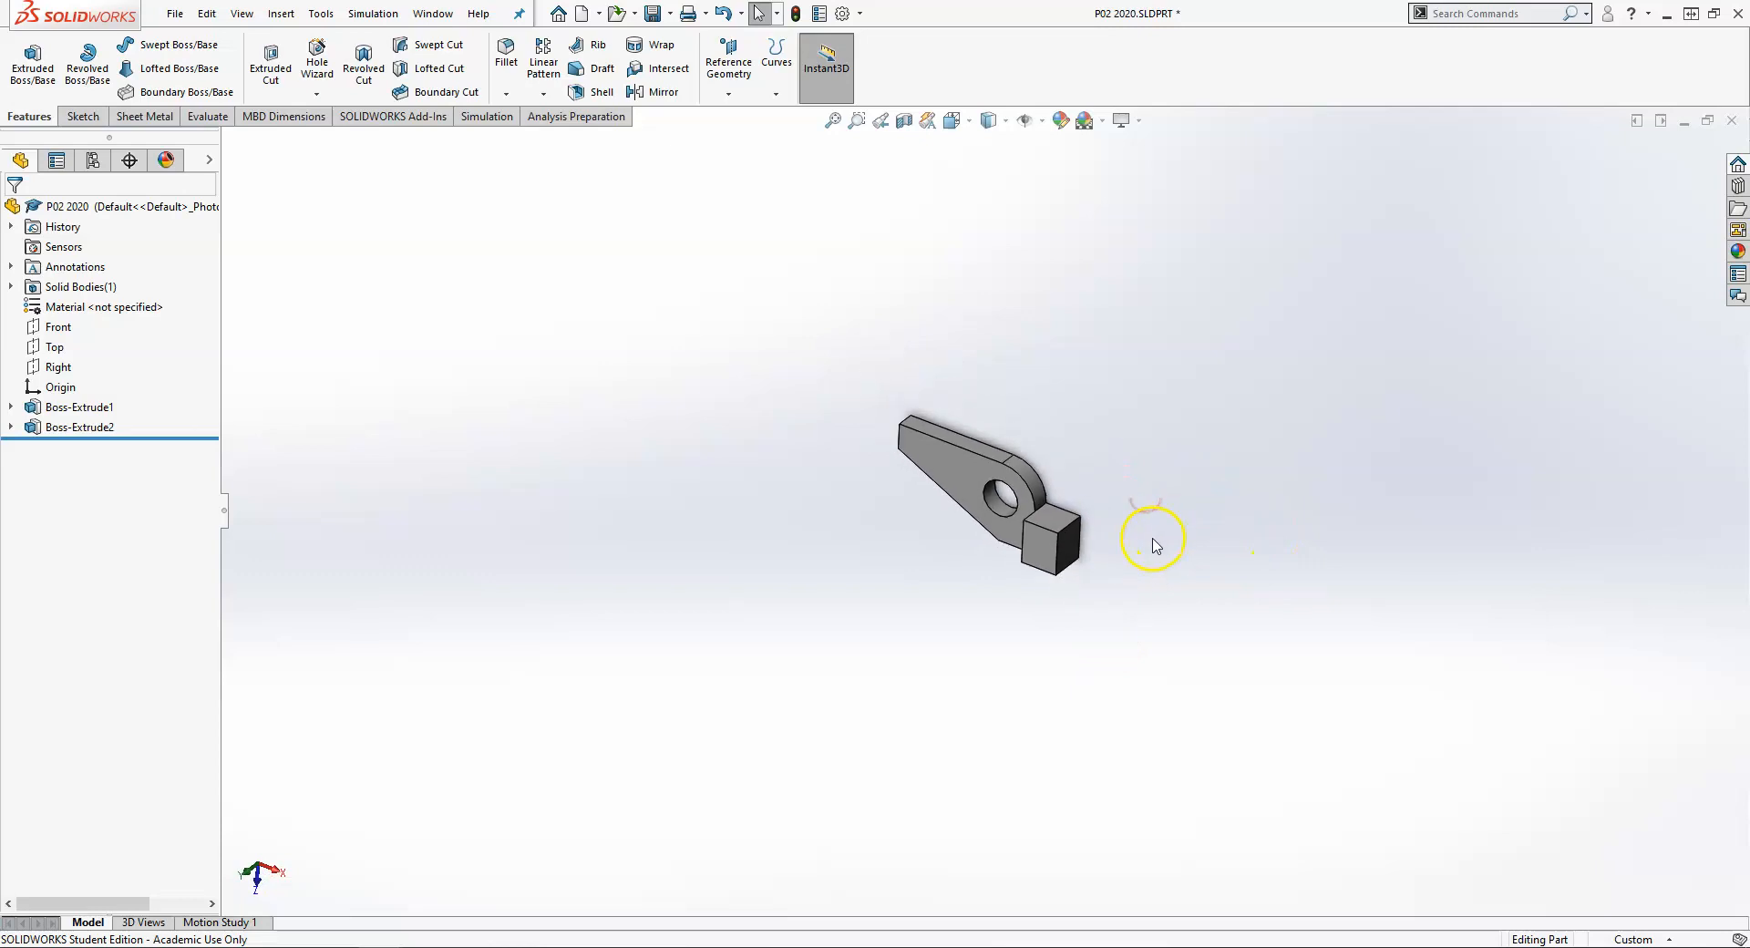
Start a sketch on the jaw block's outer end face, convert the face's outline into sketch entities, and close the sketch
{"action": "scroll", "coordinate": [1065, 529], "scroll_direction": "down", "scroll_amount": 5}
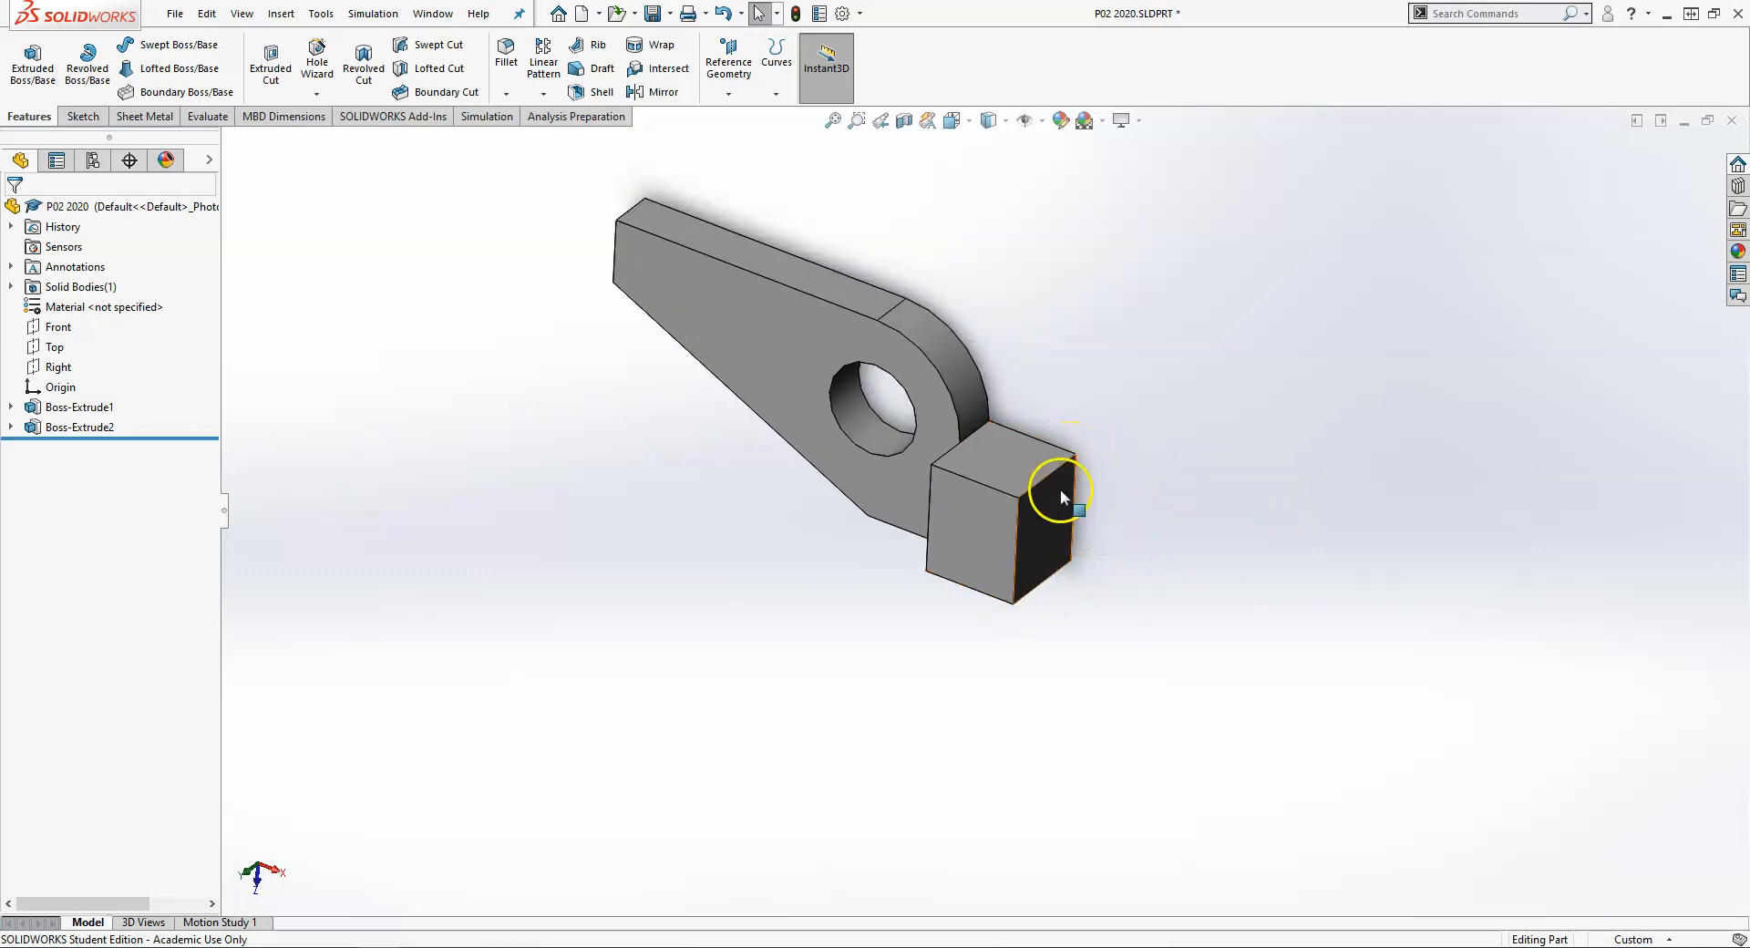
{"action": "scroll", "coordinate": [1138, 550], "scroll_direction": "up", "scroll_amount": 2}
{"action": "scroll", "coordinate": [1072, 545], "scroll_direction": "down", "scroll_amount": 1}
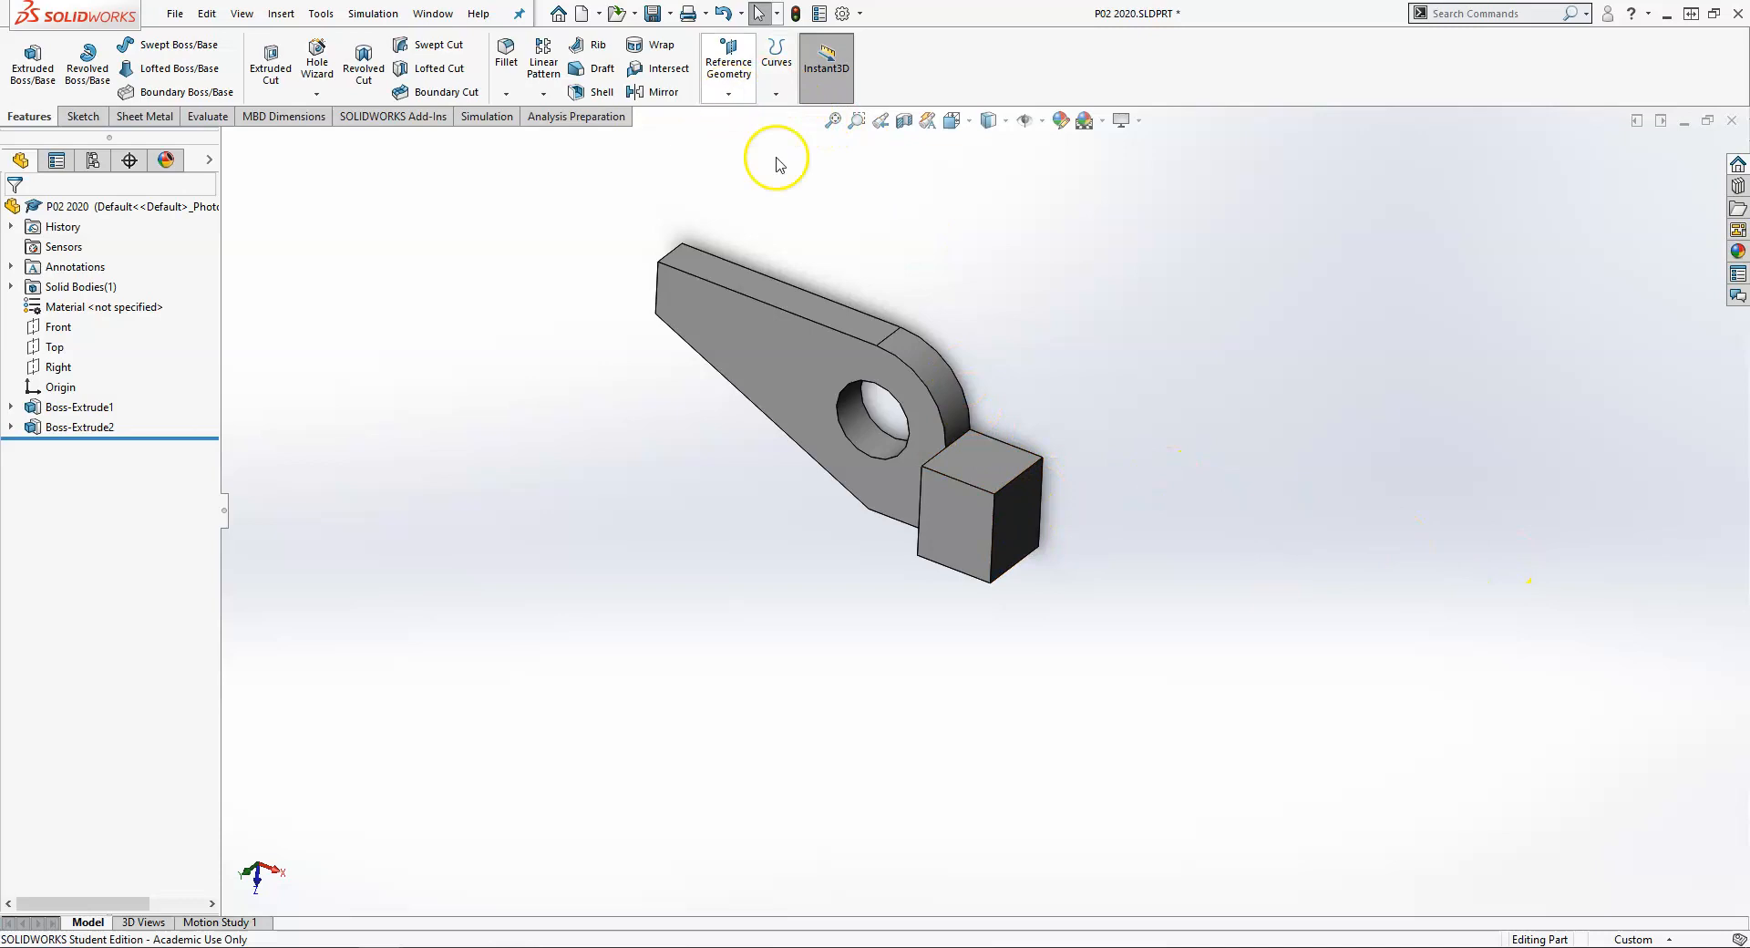
{"action": "left_click", "coordinate": [1025, 538]}
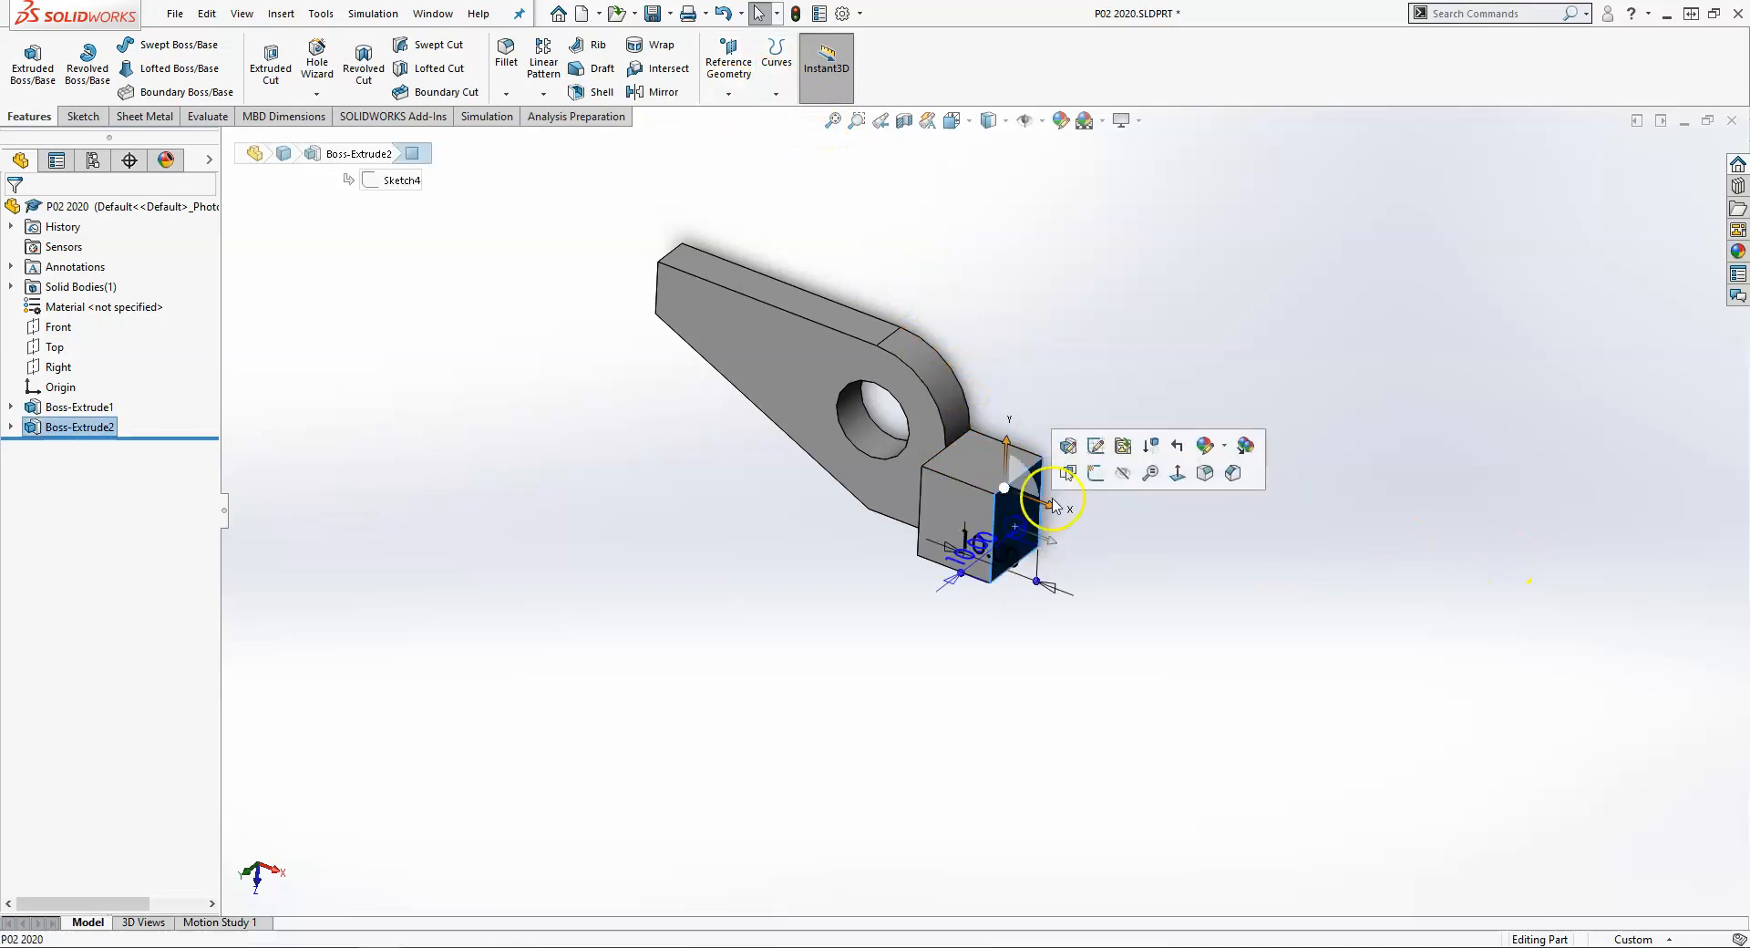
{"action": "left_click", "coordinate": [1099, 475]}
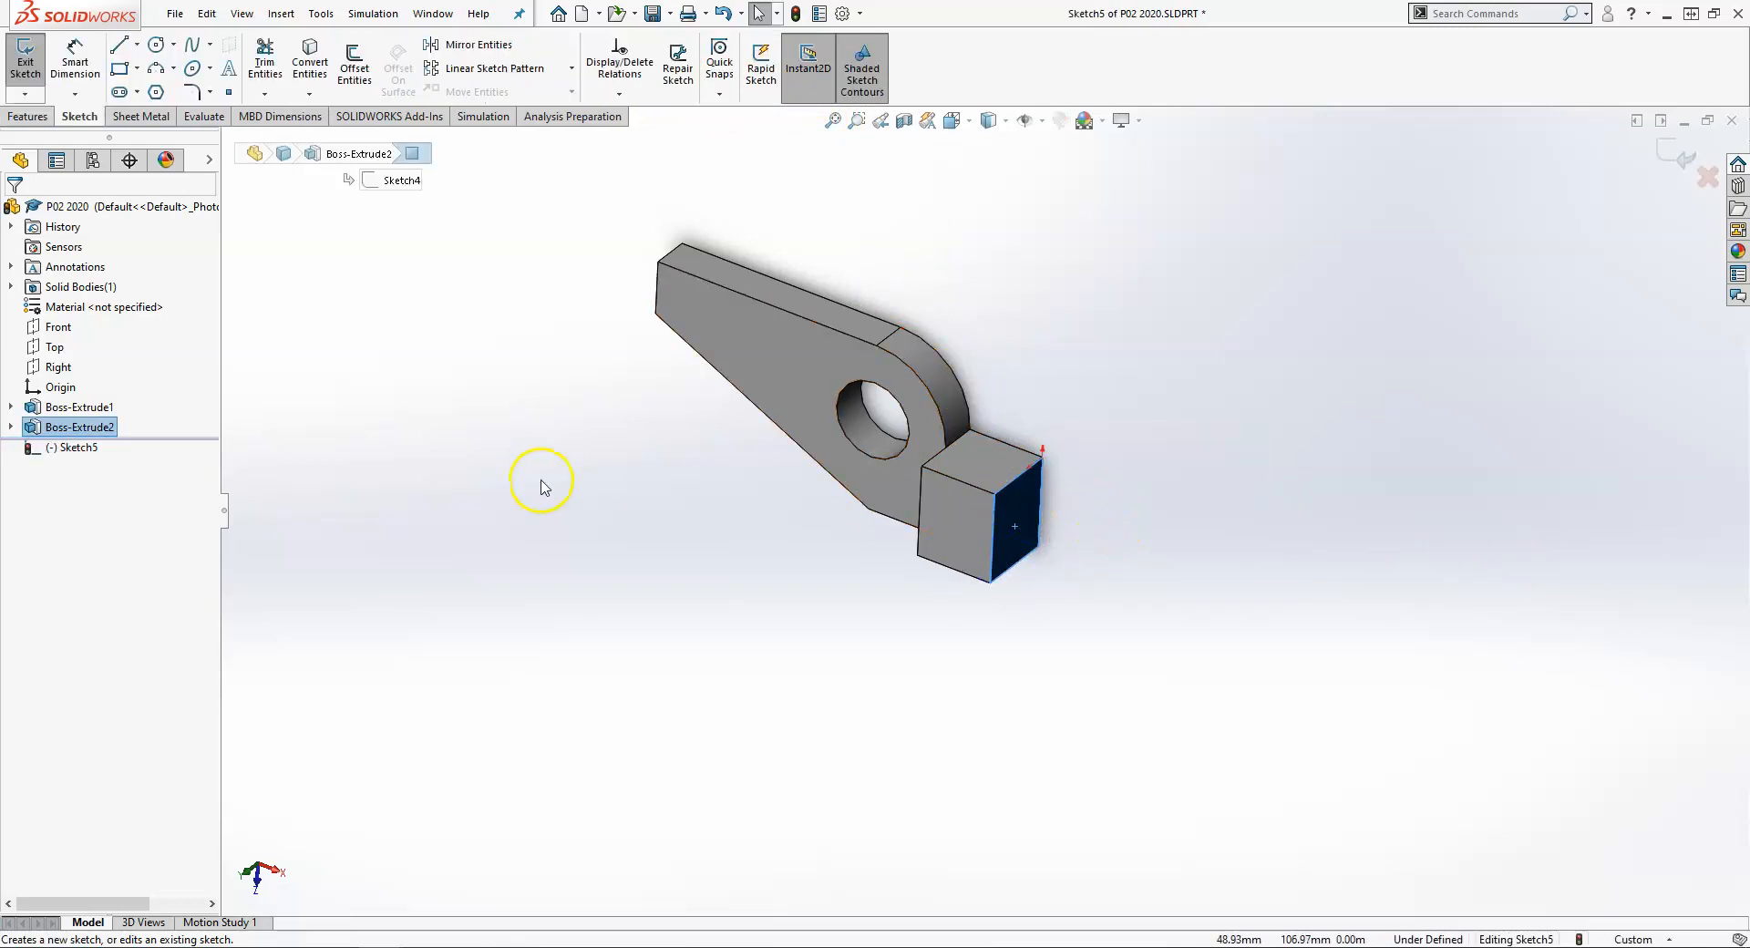
{"action": "left_click", "coordinate": [310, 69]}
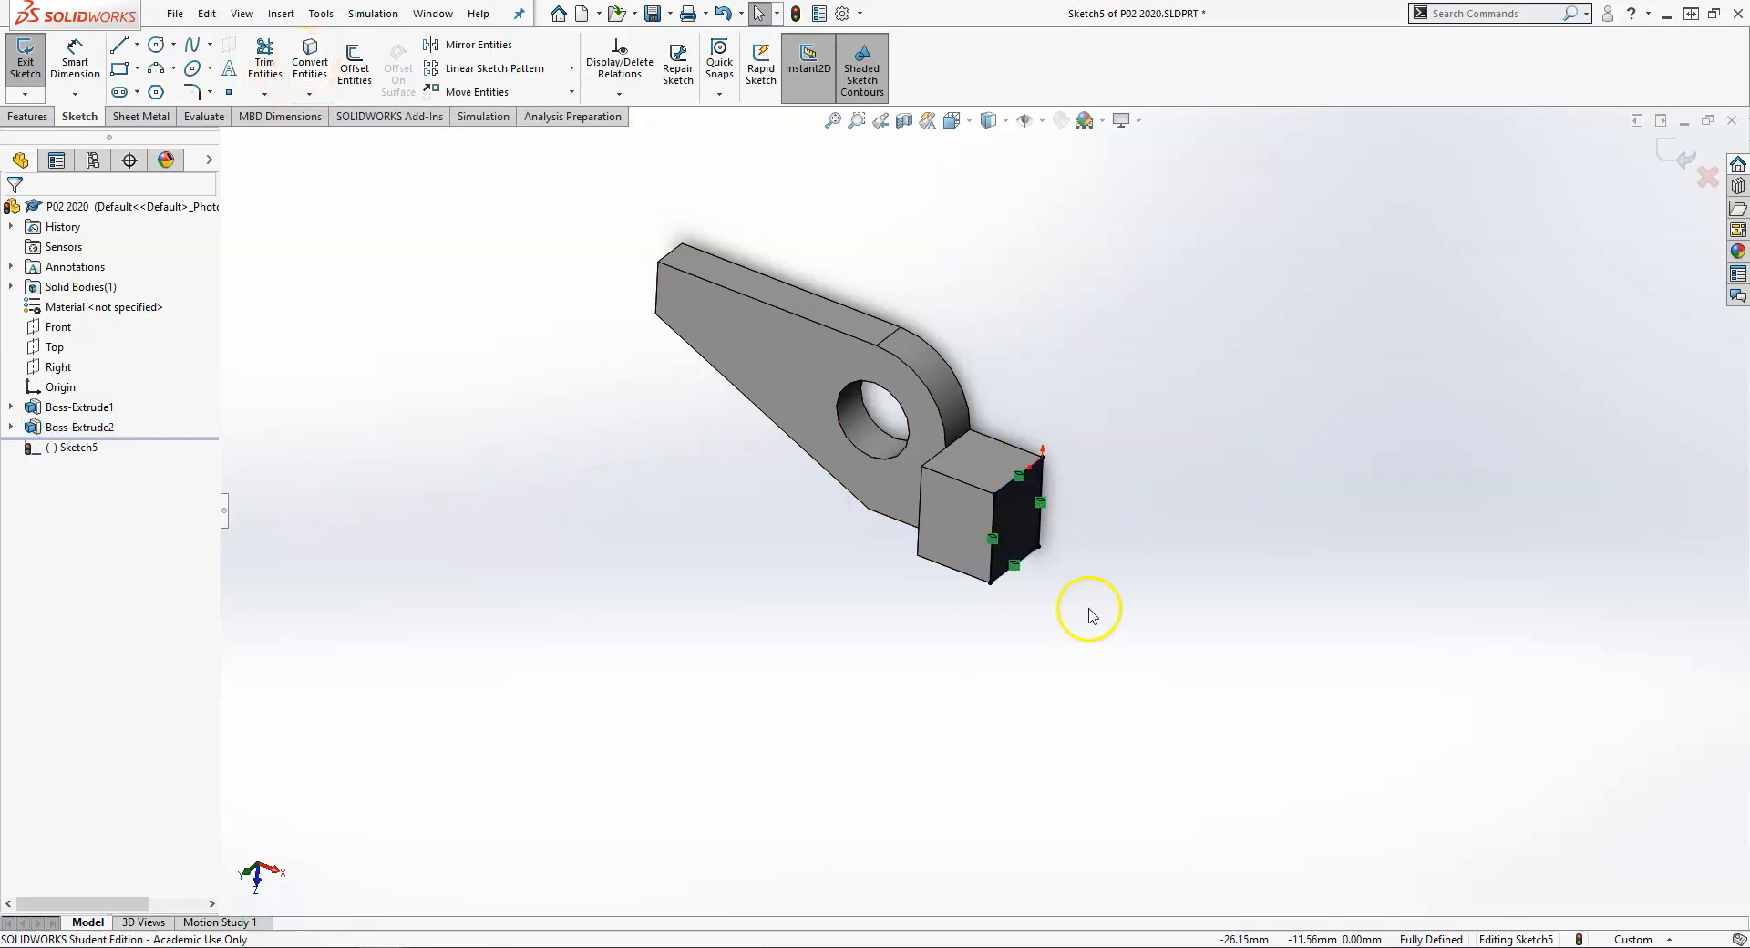
{"action": "left_click", "coordinate": [1685, 156]}
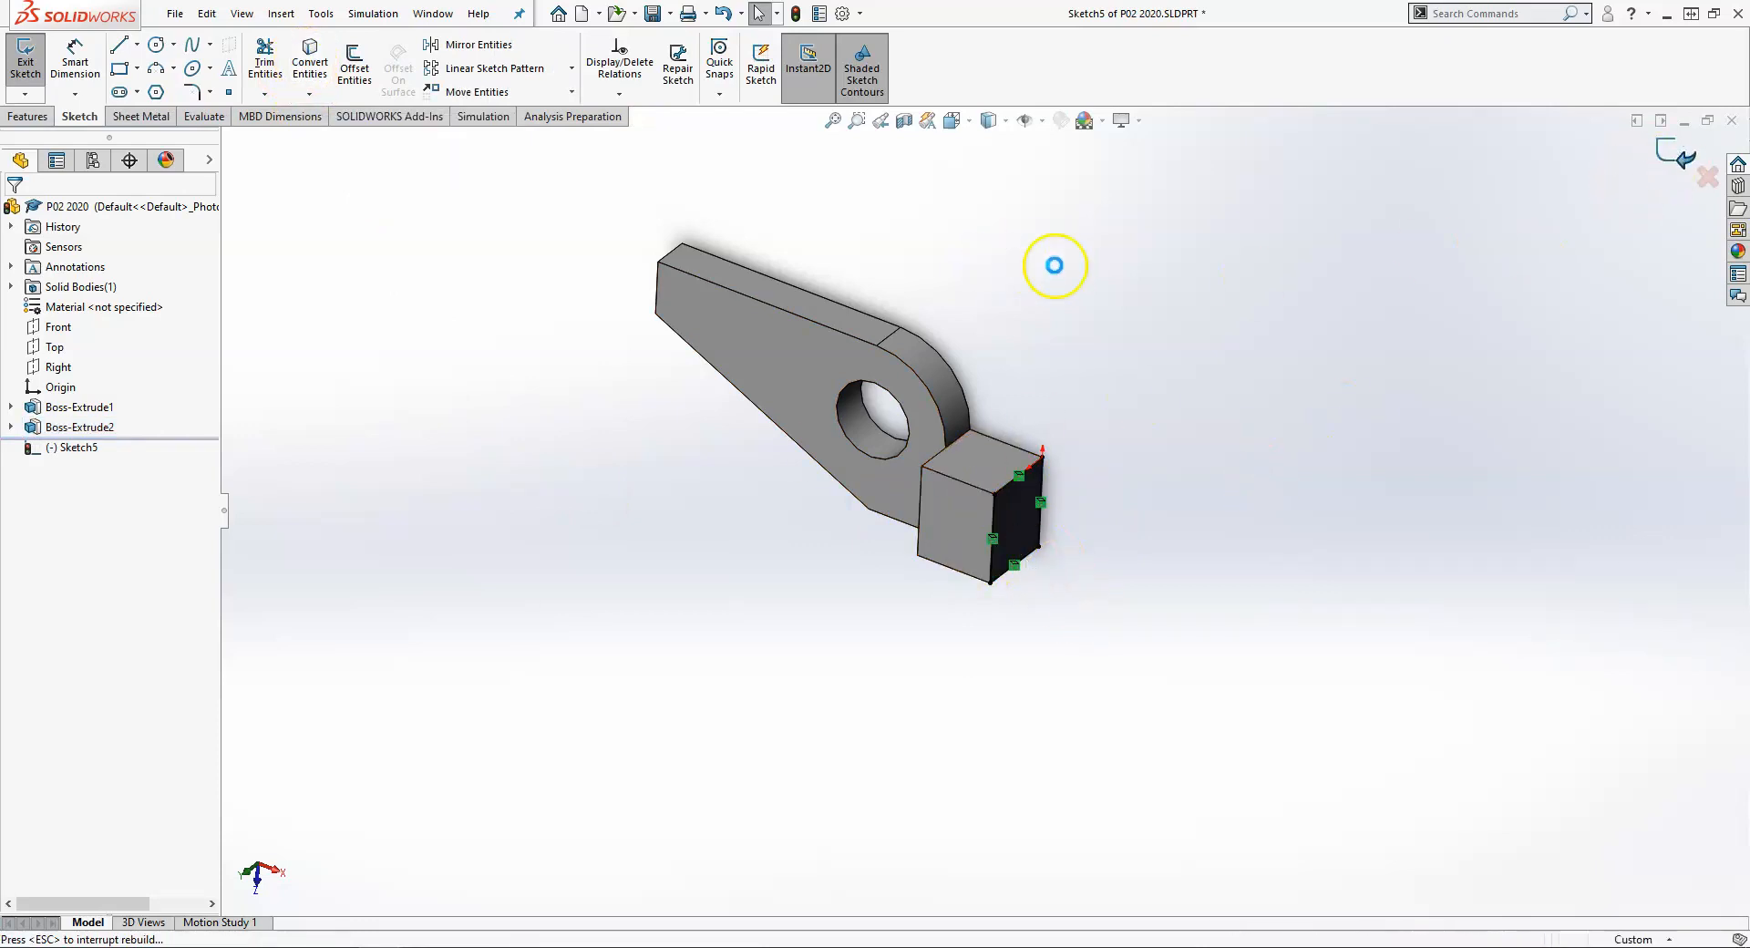
Create a reference plane parallel to the Right plane at an offset of 70 mm, beyond the jaw block
{"action": "scroll", "coordinate": [1106, 520], "scroll_direction": "down", "scroll_amount": 2}
{"action": "scroll", "coordinate": [1106, 519], "scroll_direction": "down", "scroll_amount": 2}
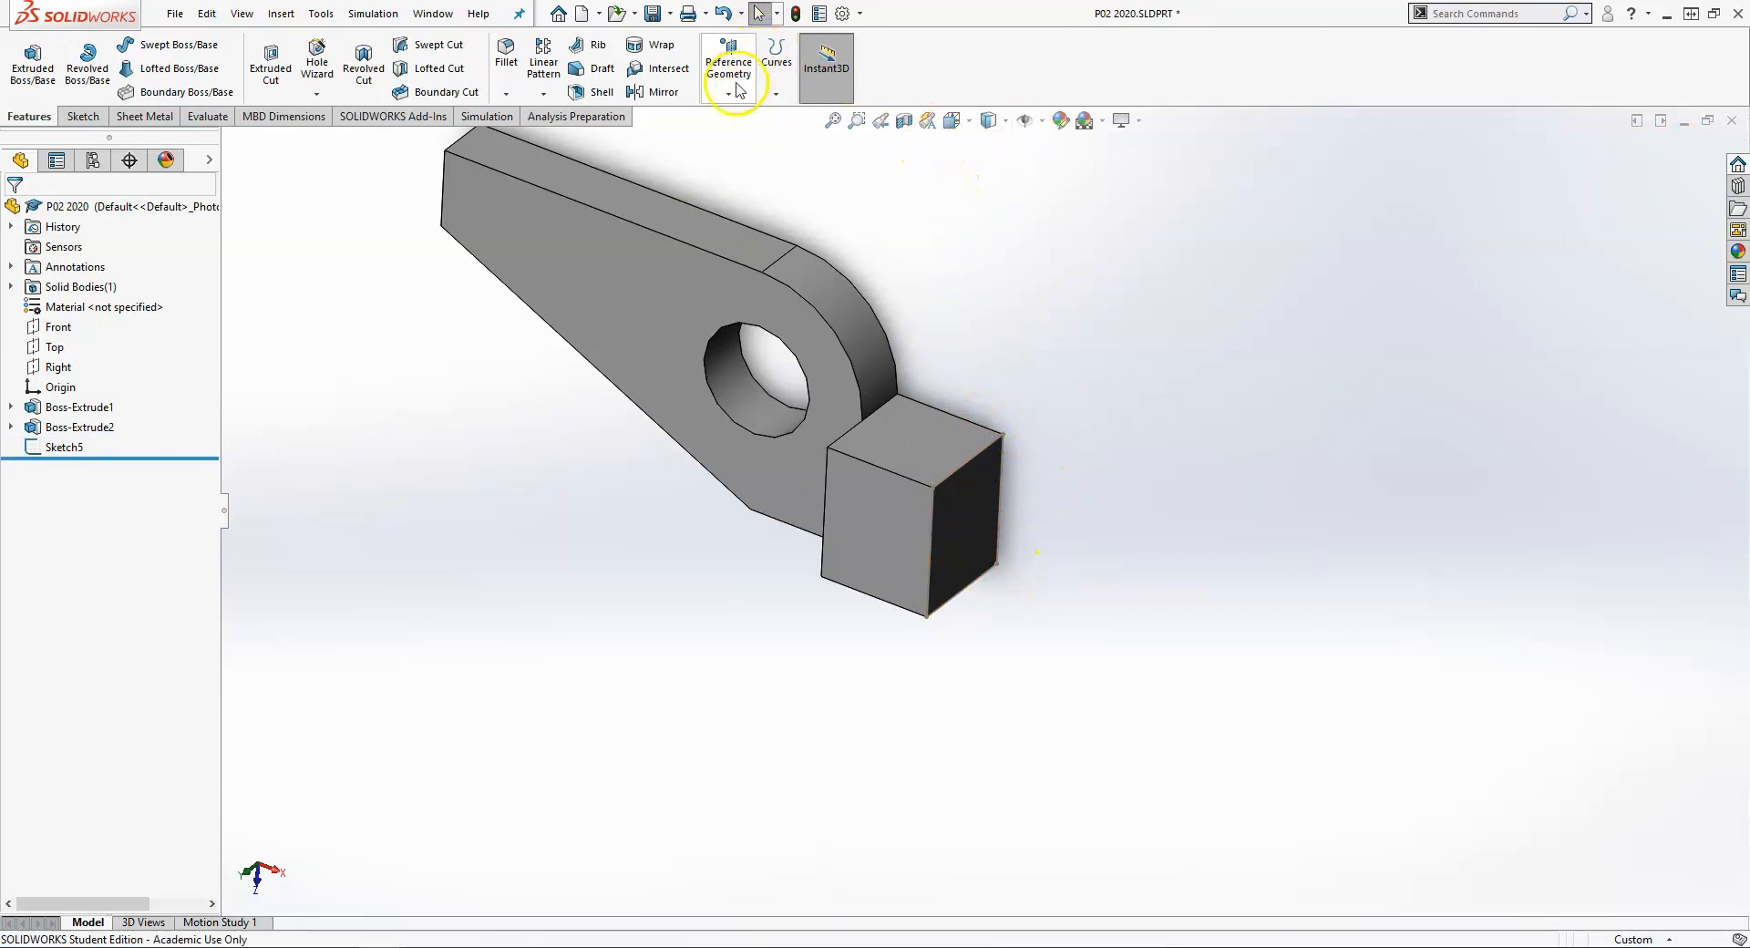
{"action": "left_click", "coordinate": [738, 88]}
{"action": "left_click", "coordinate": [899, 115]}
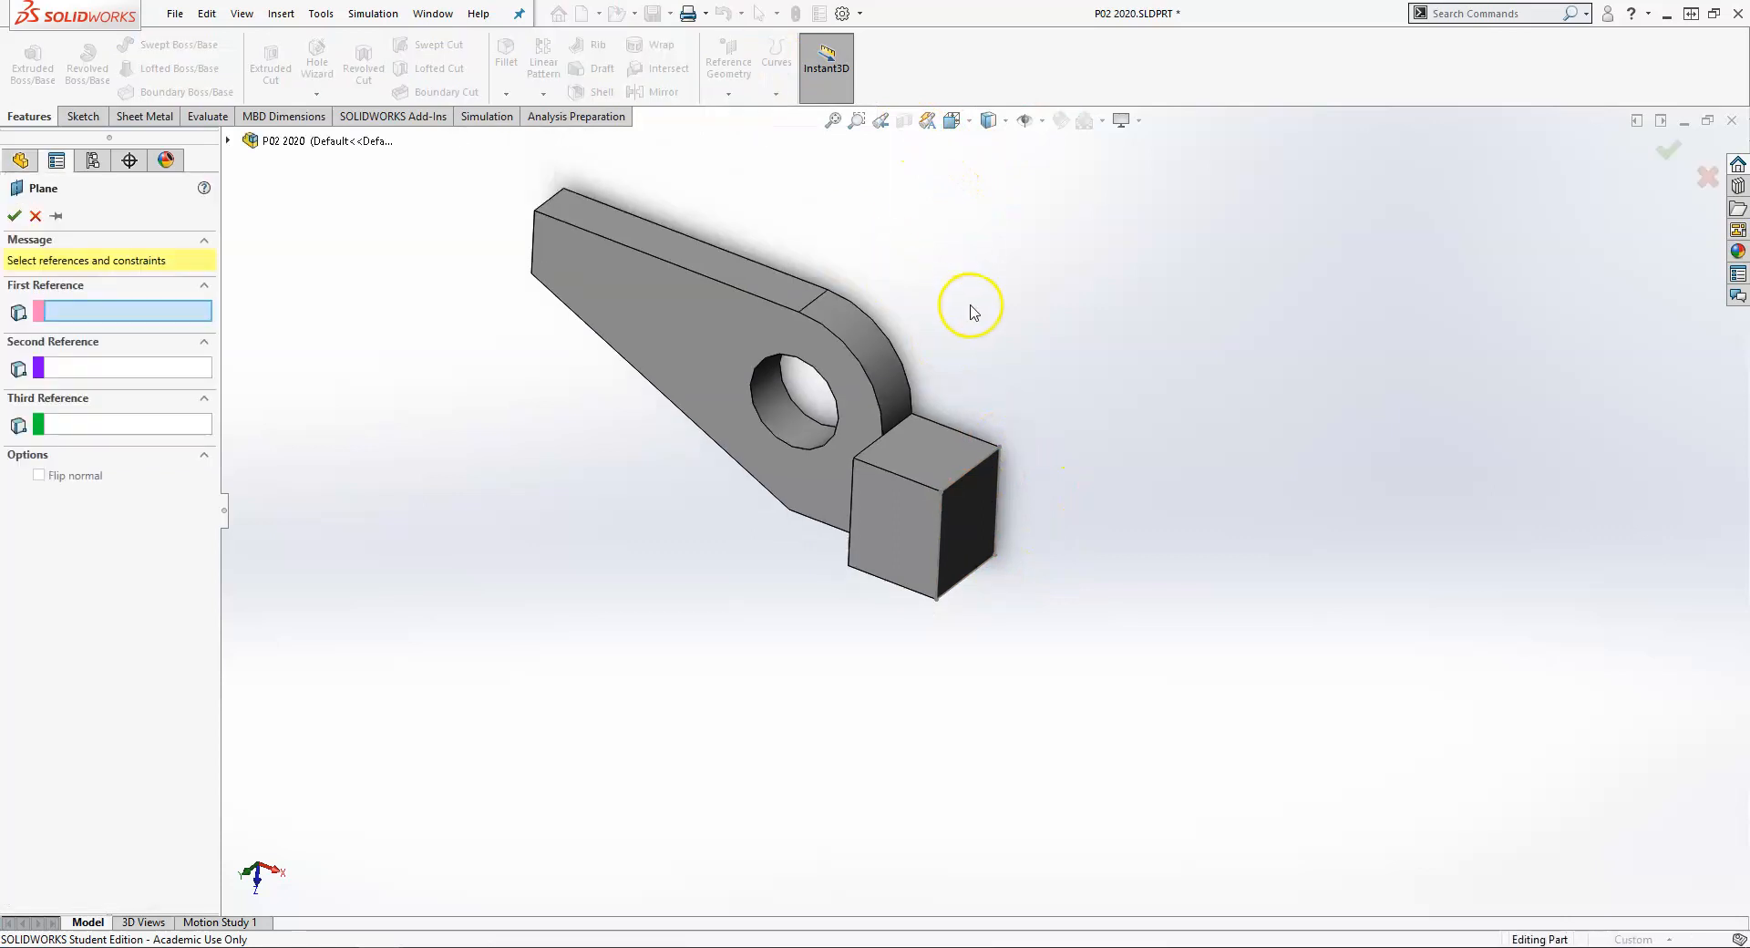
{"action": "scroll", "coordinate": [1009, 529], "scroll_direction": "up", "scroll_amount": 2}
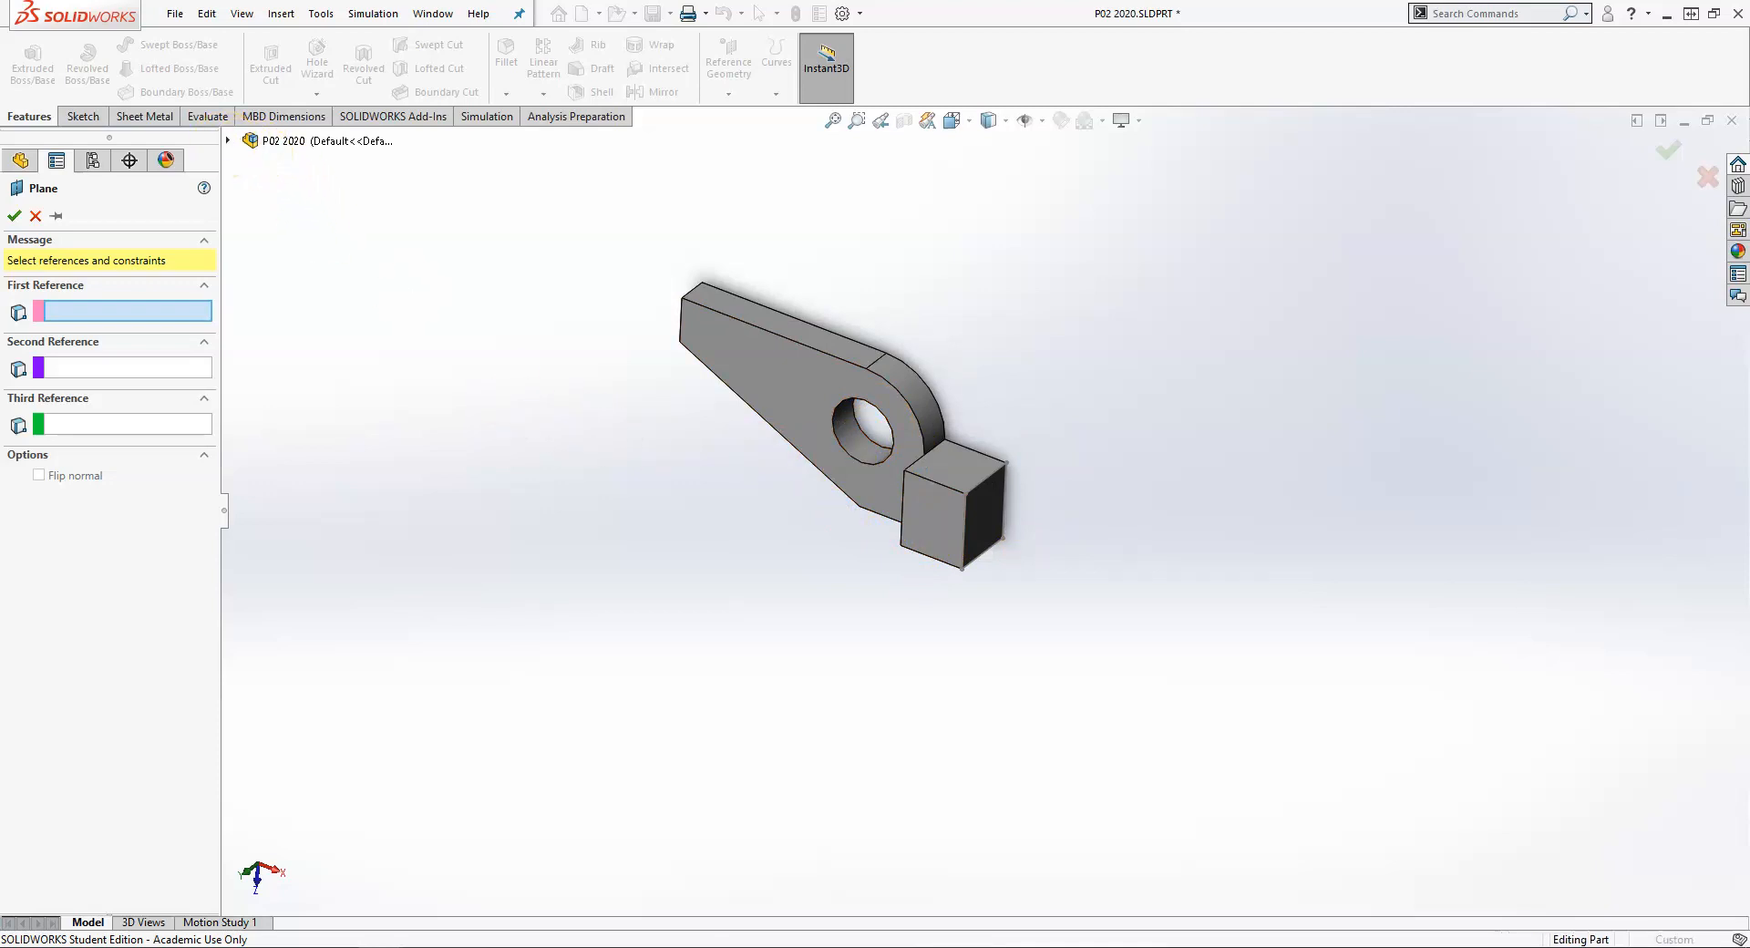
{"action": "left_click", "coordinate": [228, 140]}
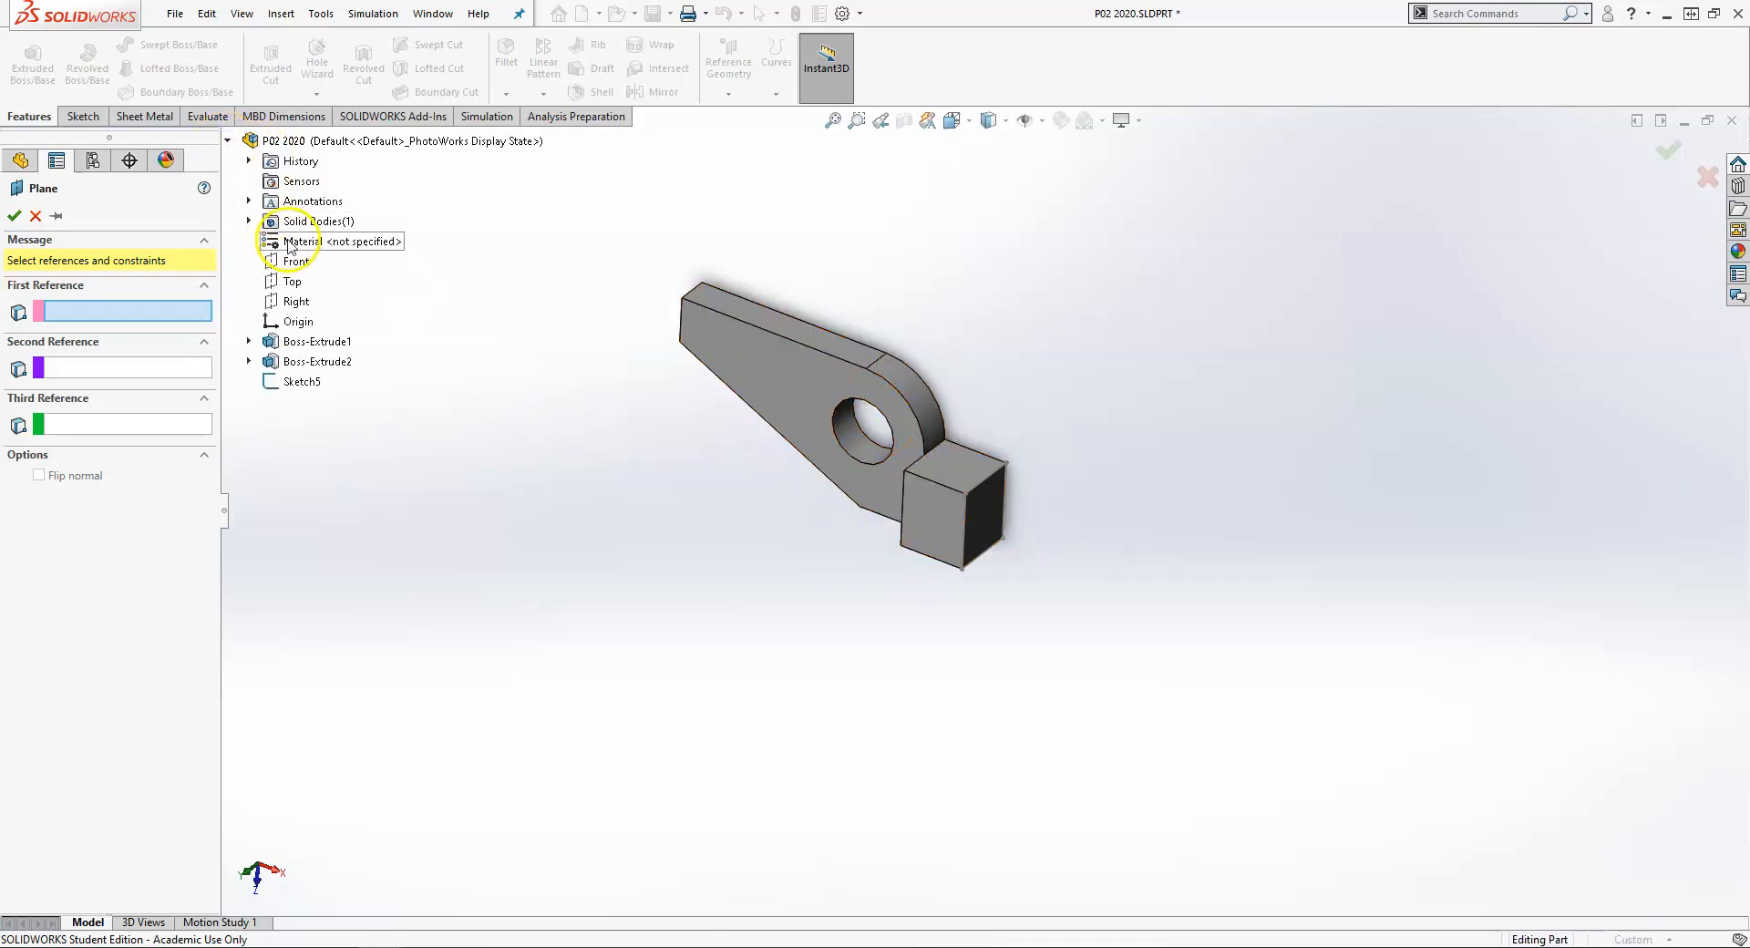
{"action": "left_click", "coordinate": [296, 301]}
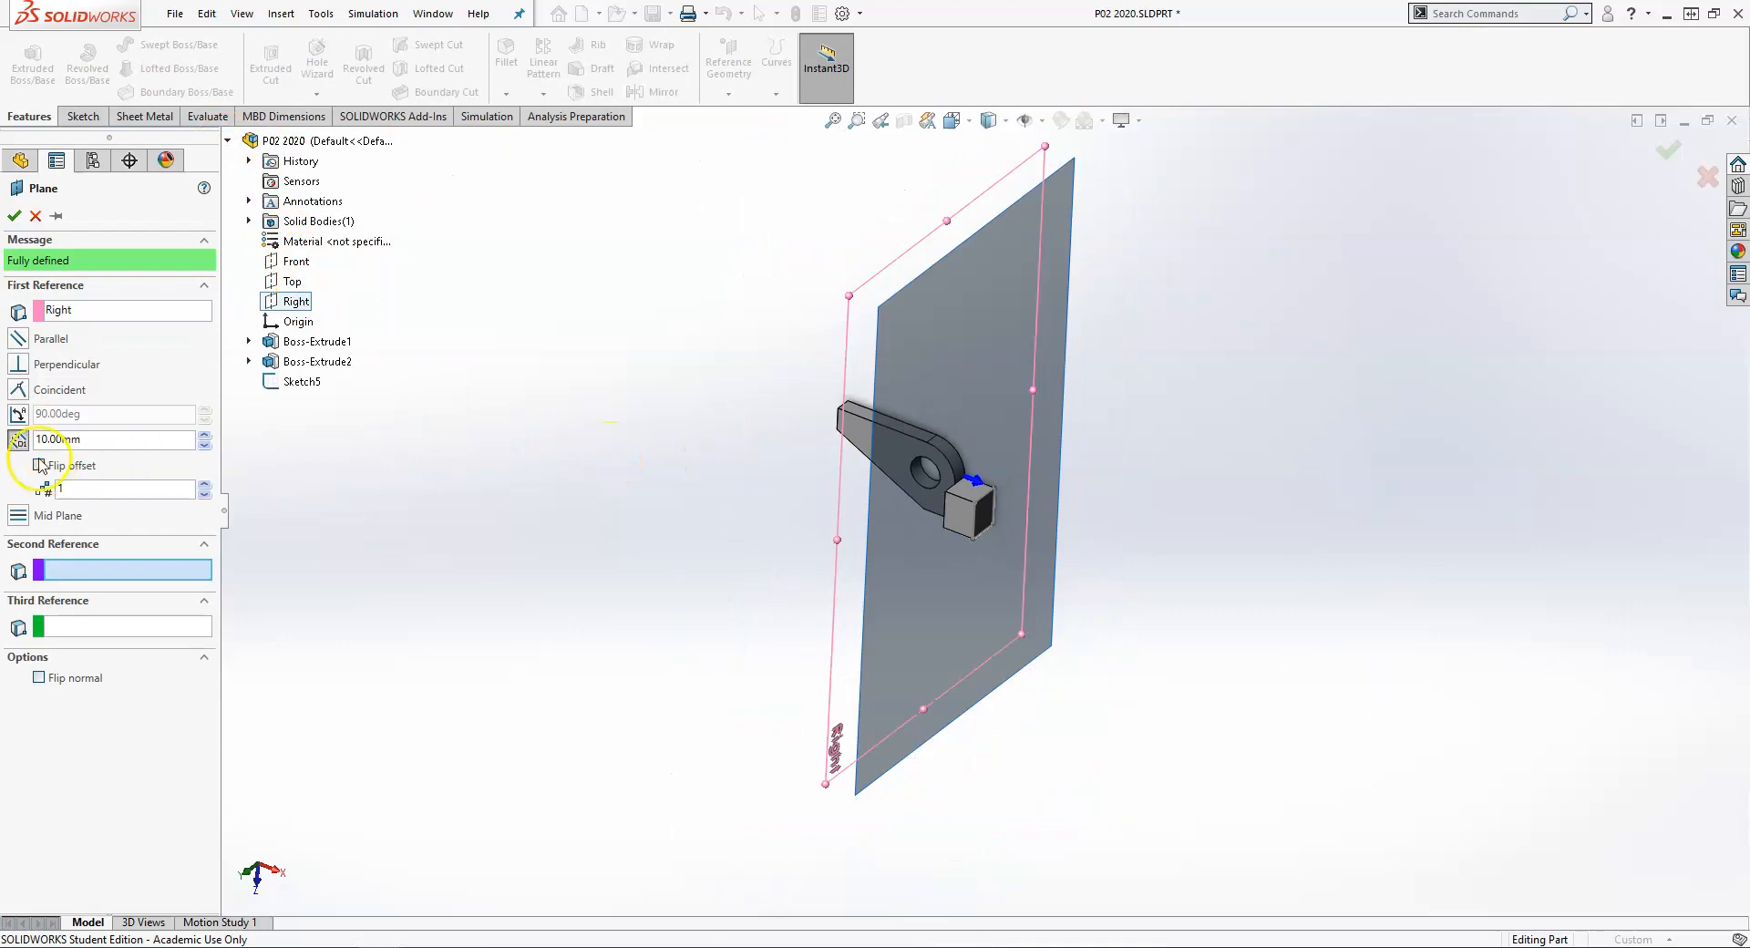
{"action": "double_click", "coordinate": [118, 437]}
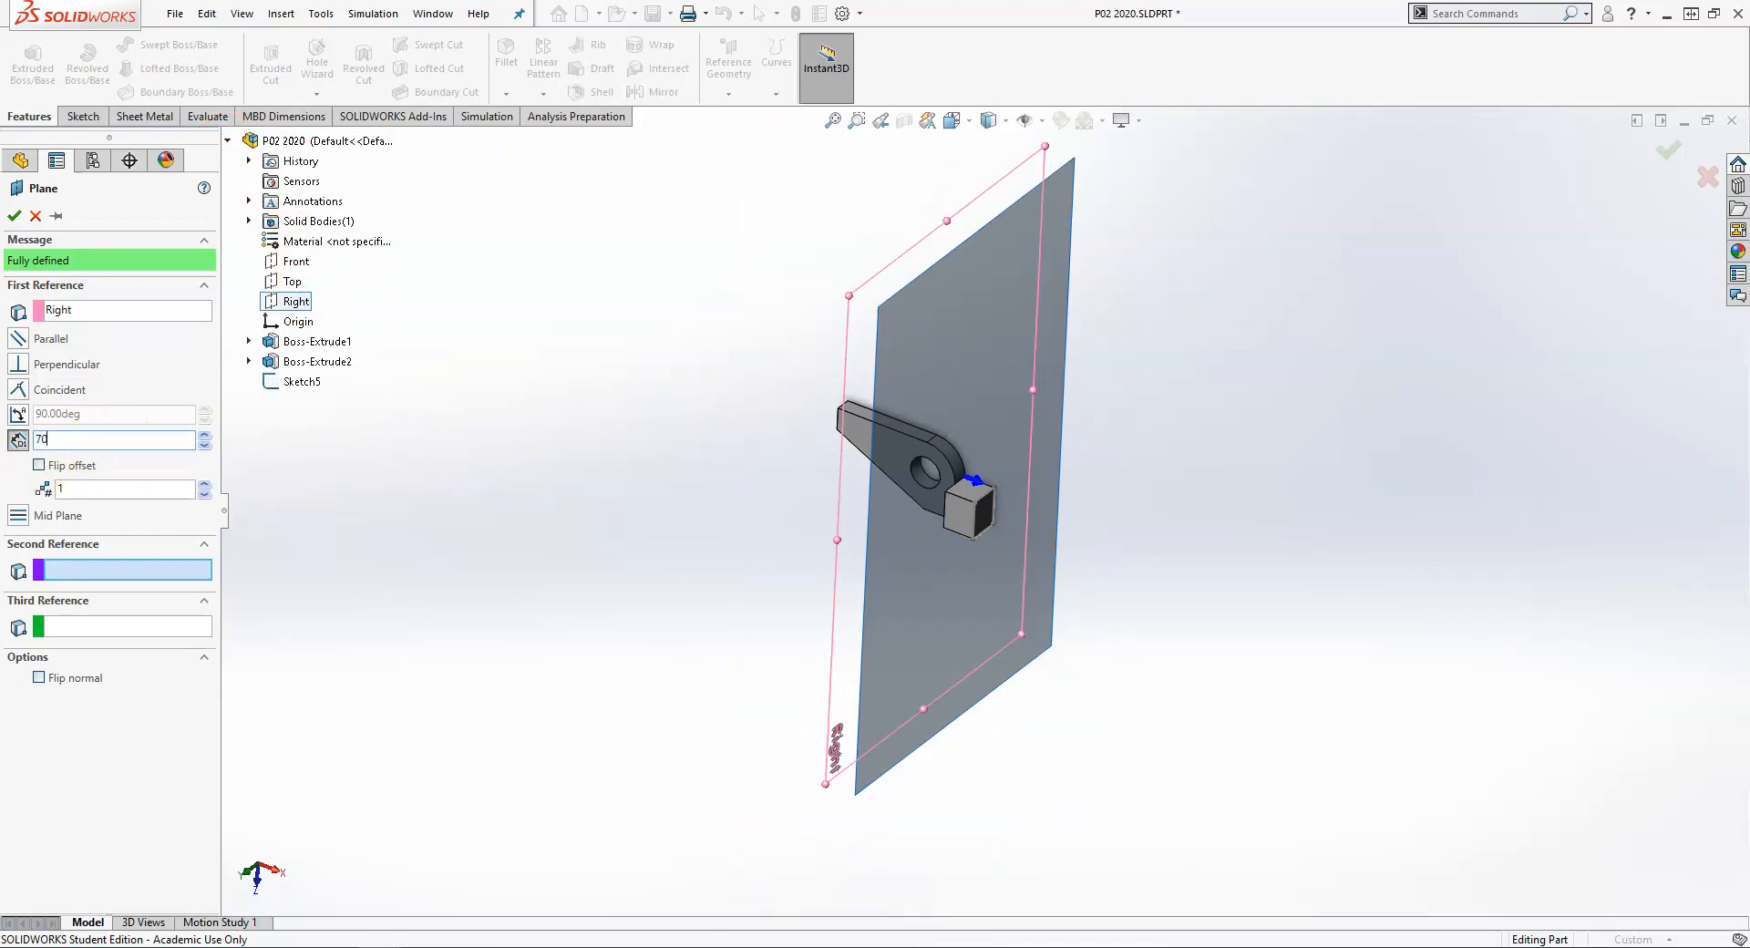
{"action": "type", "text": "70"}
{"action": "key", "text": "Return"}
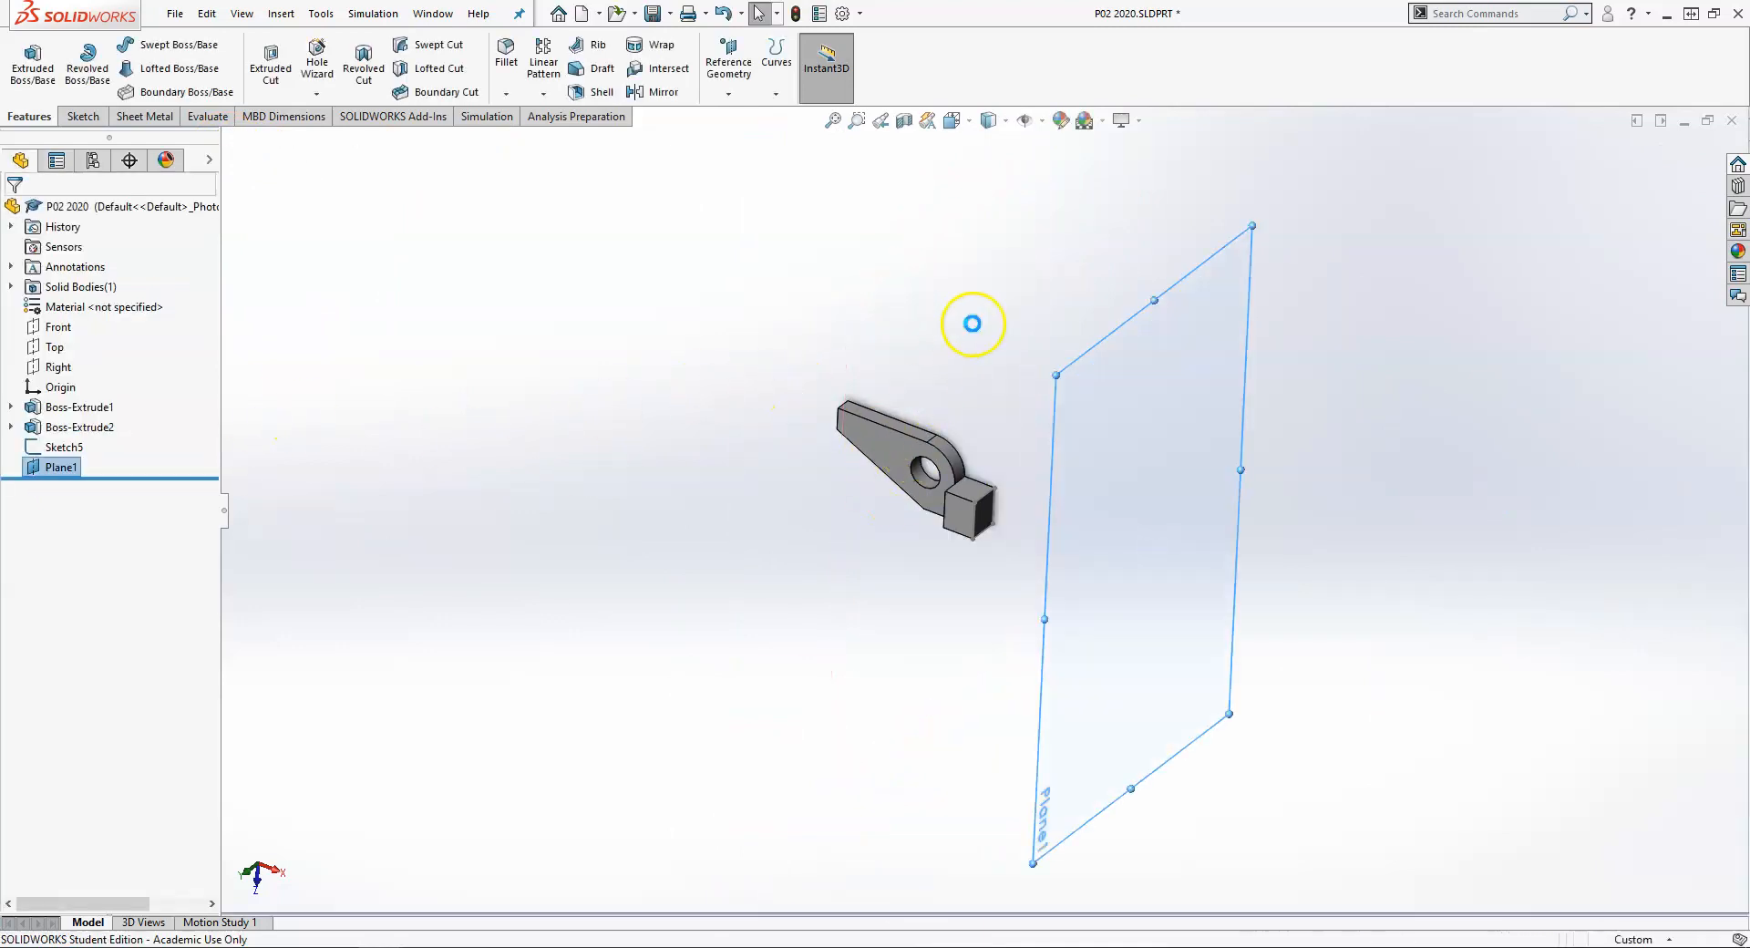
Start a new sketch on the plane offset 70 mm from Right and view it normal to the sketch
{"action": "scroll", "coordinate": [1055, 586], "scroll_direction": "down", "scroll_amount": 3}
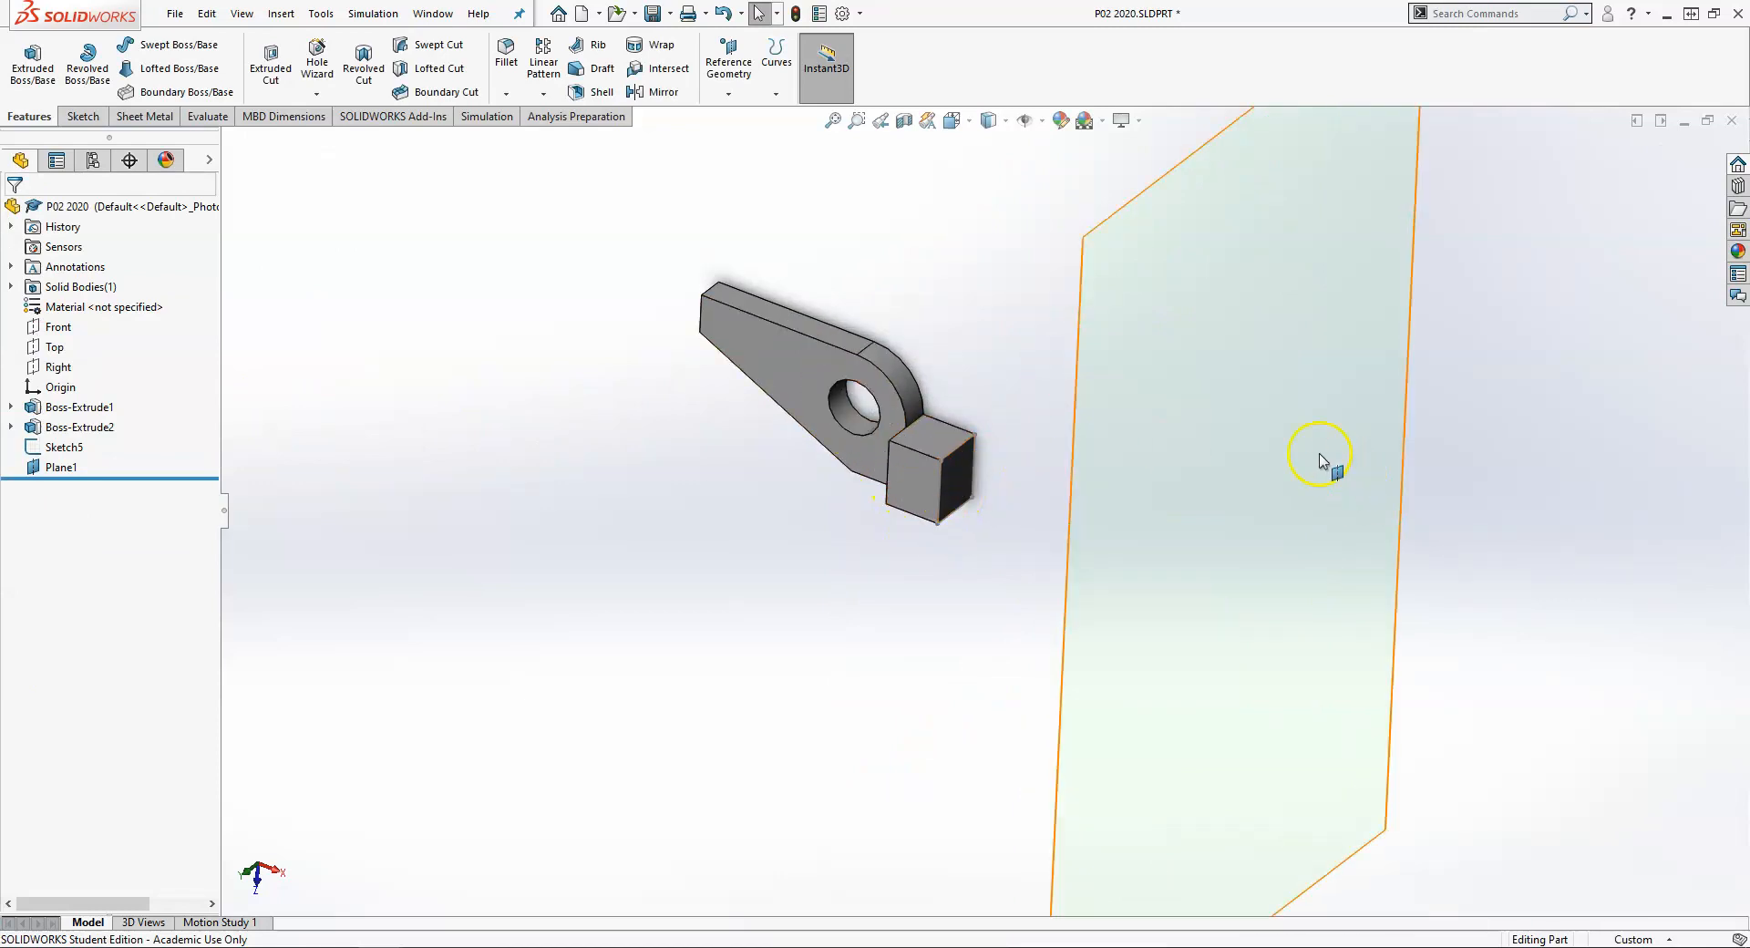
{"action": "scroll", "coordinate": [1218, 493], "scroll_direction": "up", "scroll_amount": 2}
{"action": "left_click", "coordinate": [1218, 492]}
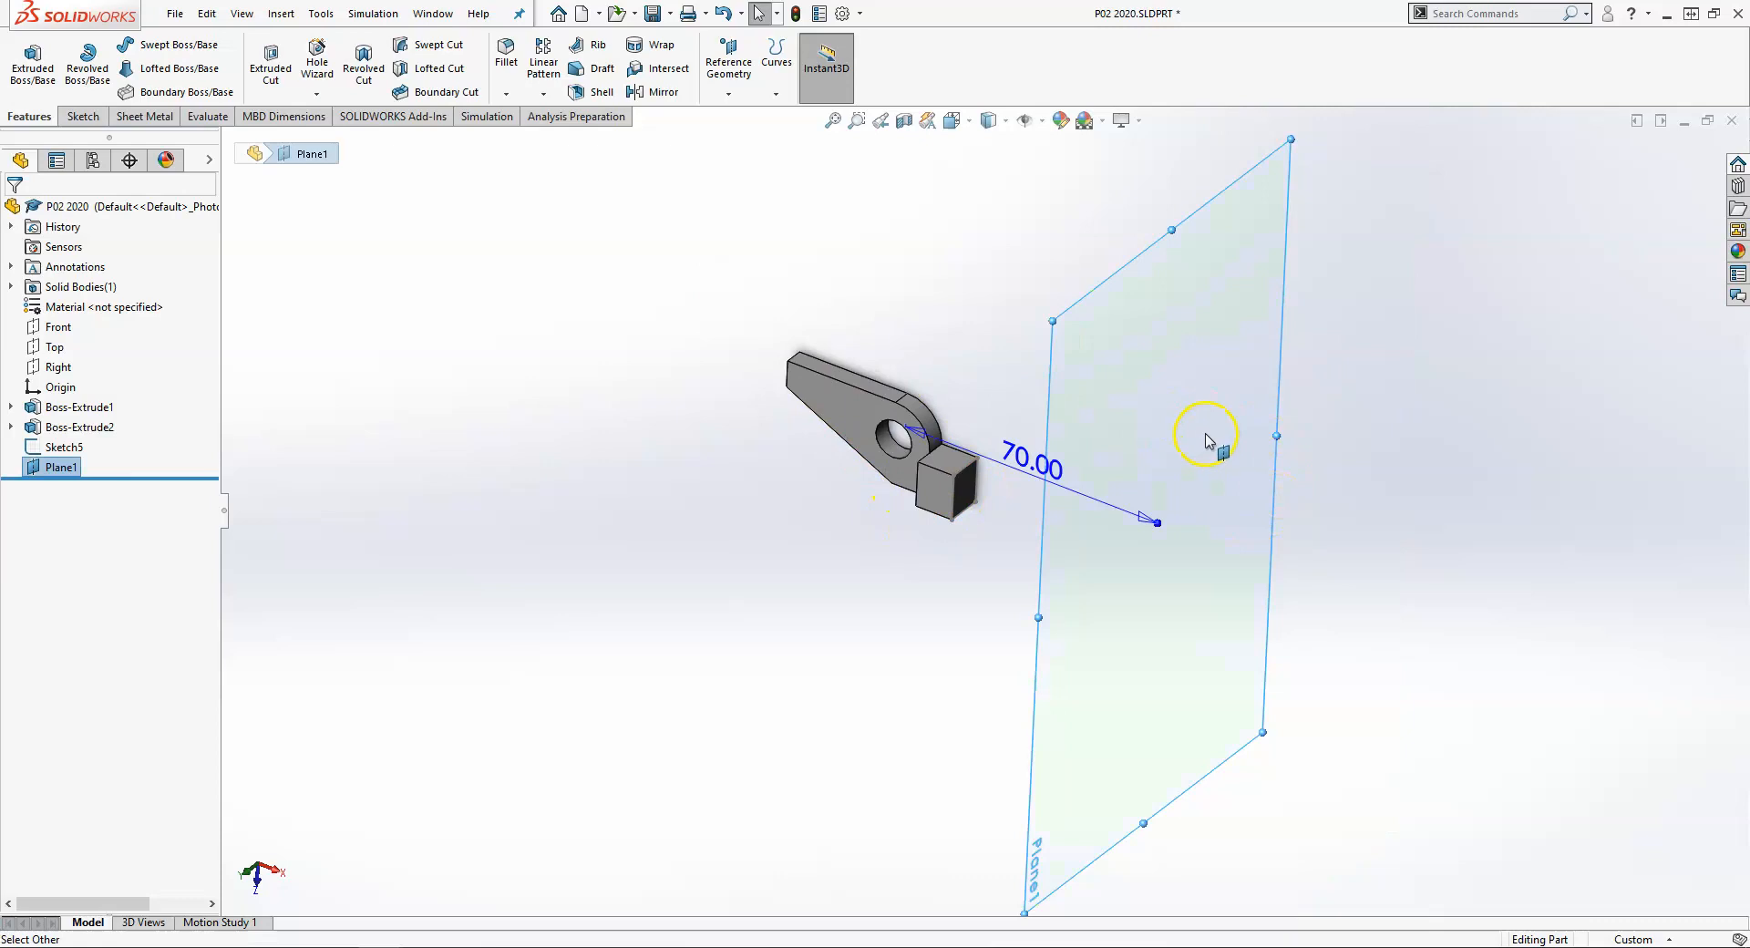
{"action": "left_click", "coordinate": [1185, 379]}
{"action": "left_click", "coordinate": [1280, 323]}
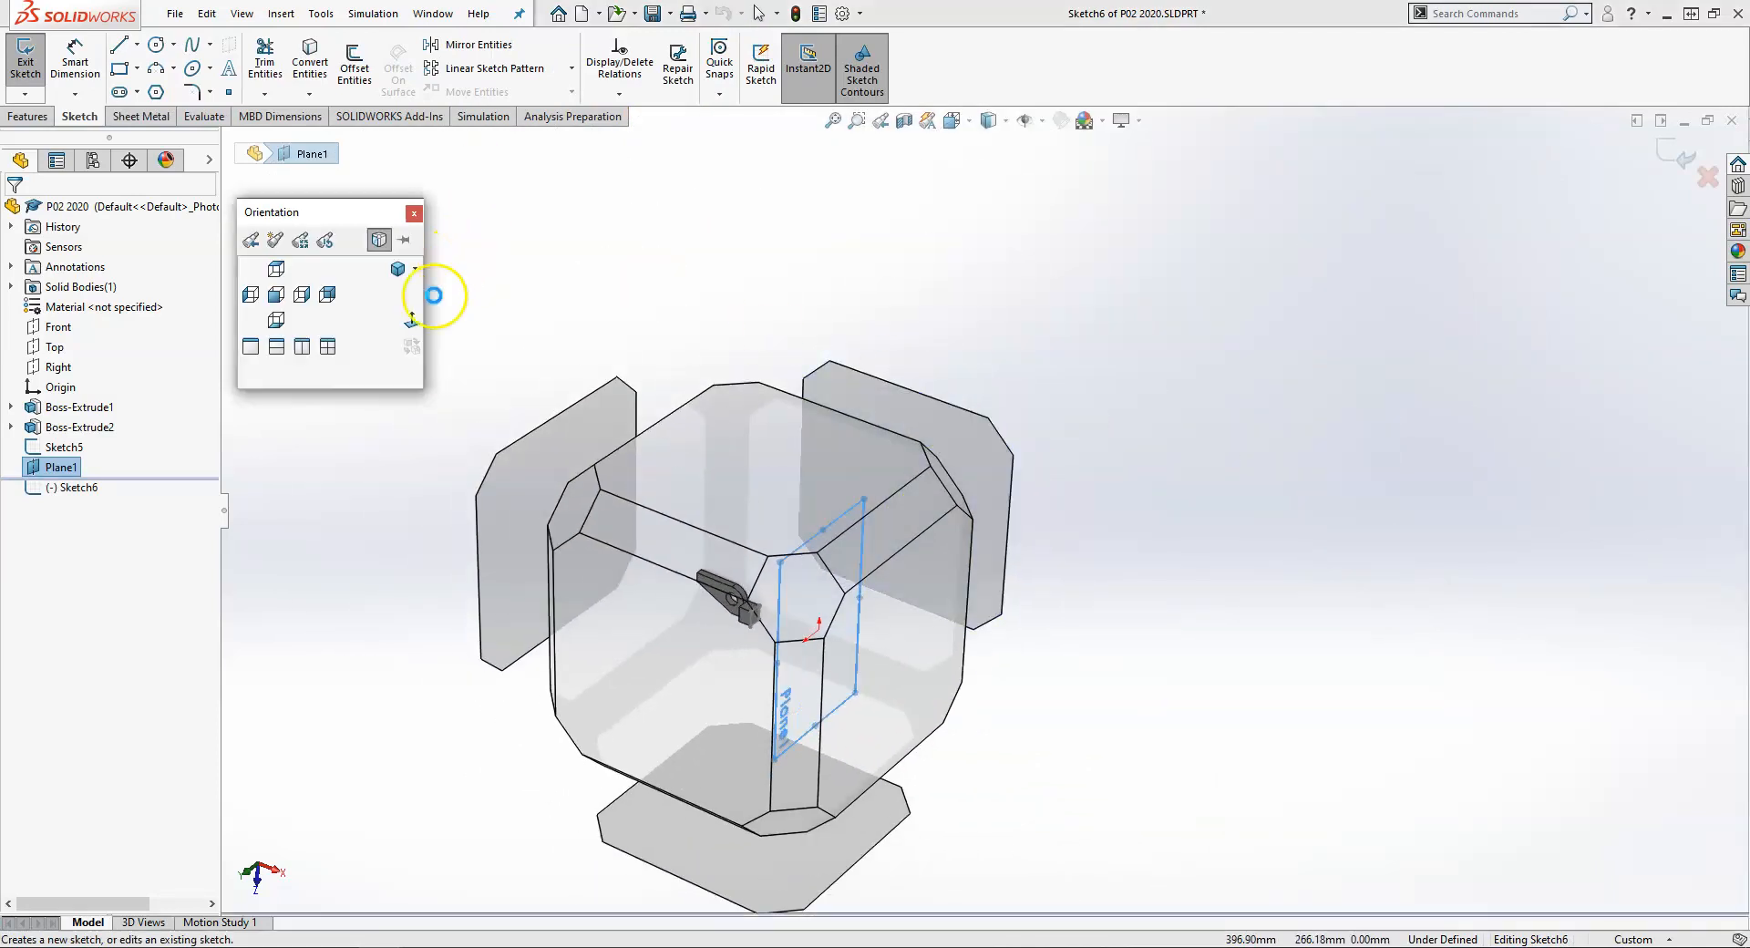
{"action": "left_click", "coordinate": [415, 327]}
{"action": "scroll", "coordinate": [1027, 452], "scroll_direction": "down", "scroll_amount": 2}
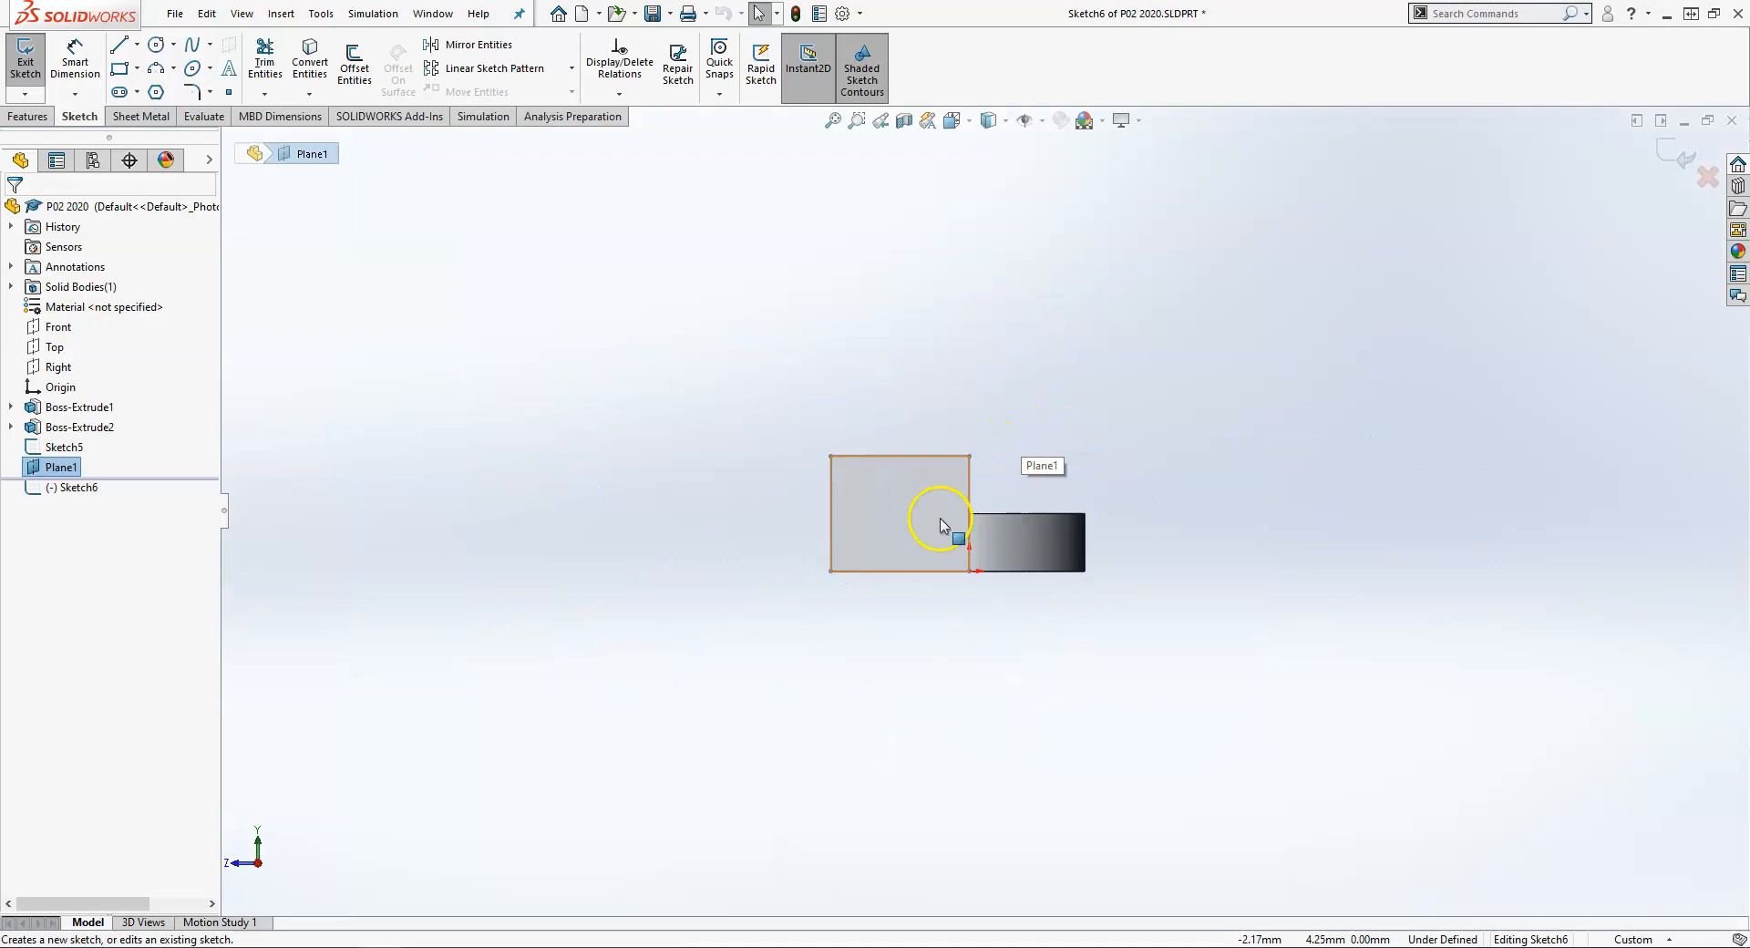
Sketch a corner rectangle about 3.1 by 5.3 mm inside the block's outline, with one side along the outline's edge beside the pivot section
{"action": "left_click", "coordinate": [129, 69]}
{"action": "left_click", "coordinate": [970, 484]}
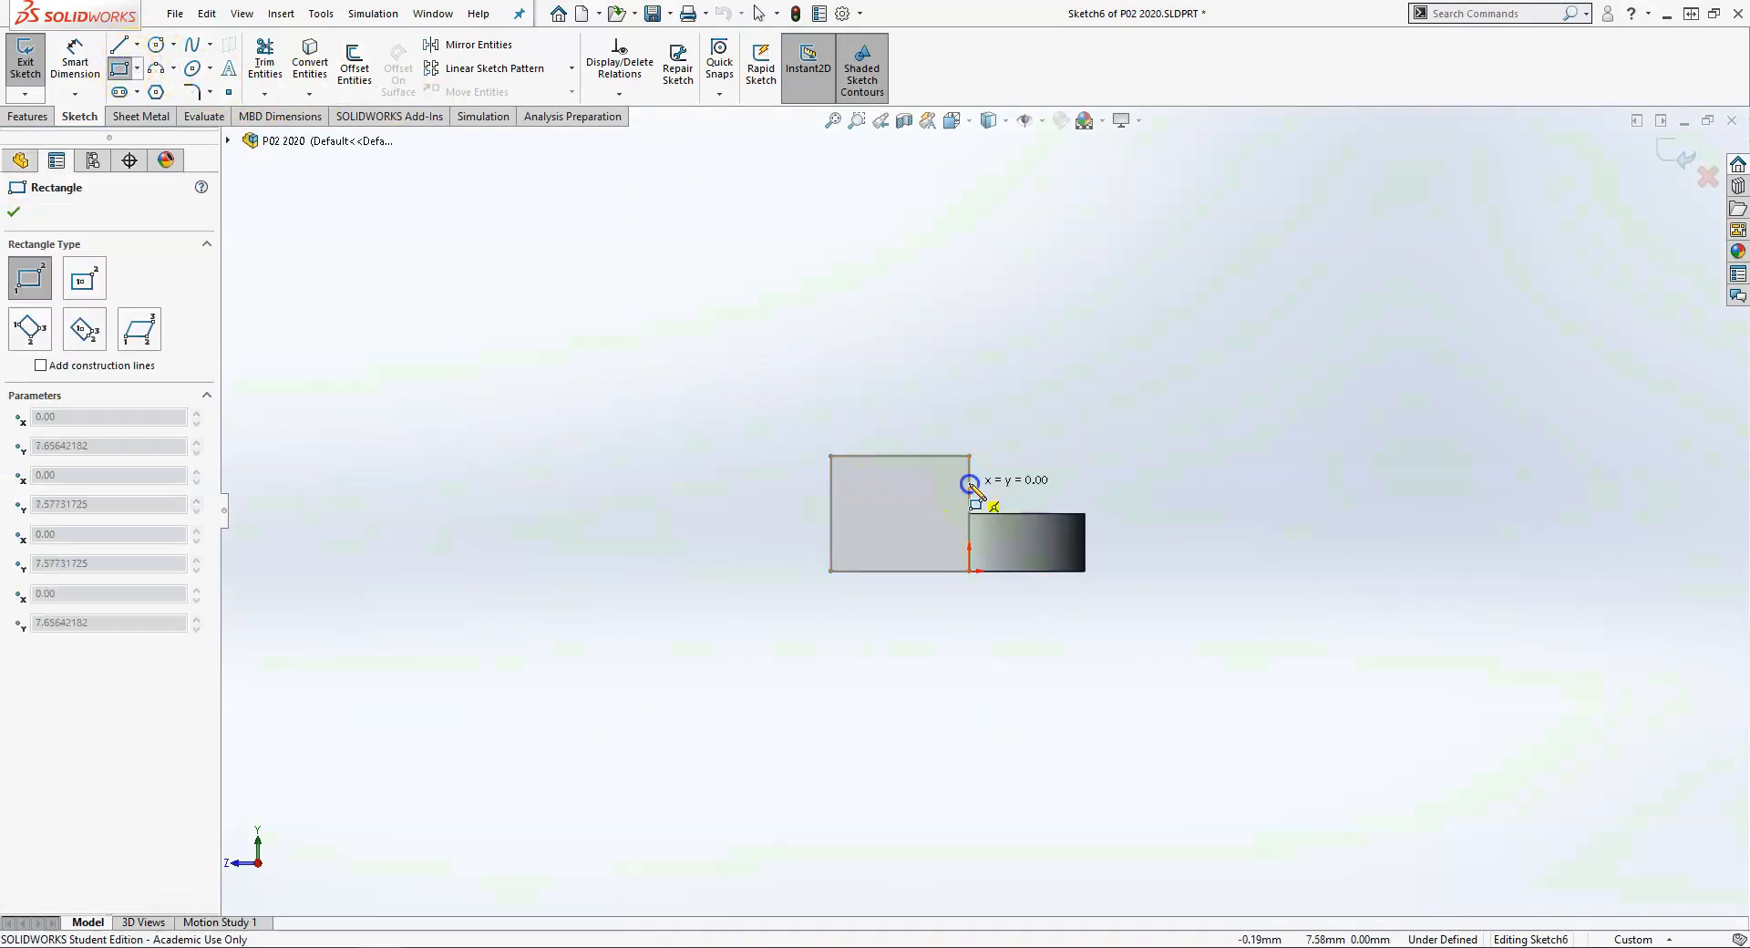
{"action": "left_click", "coordinate": [935, 545]}
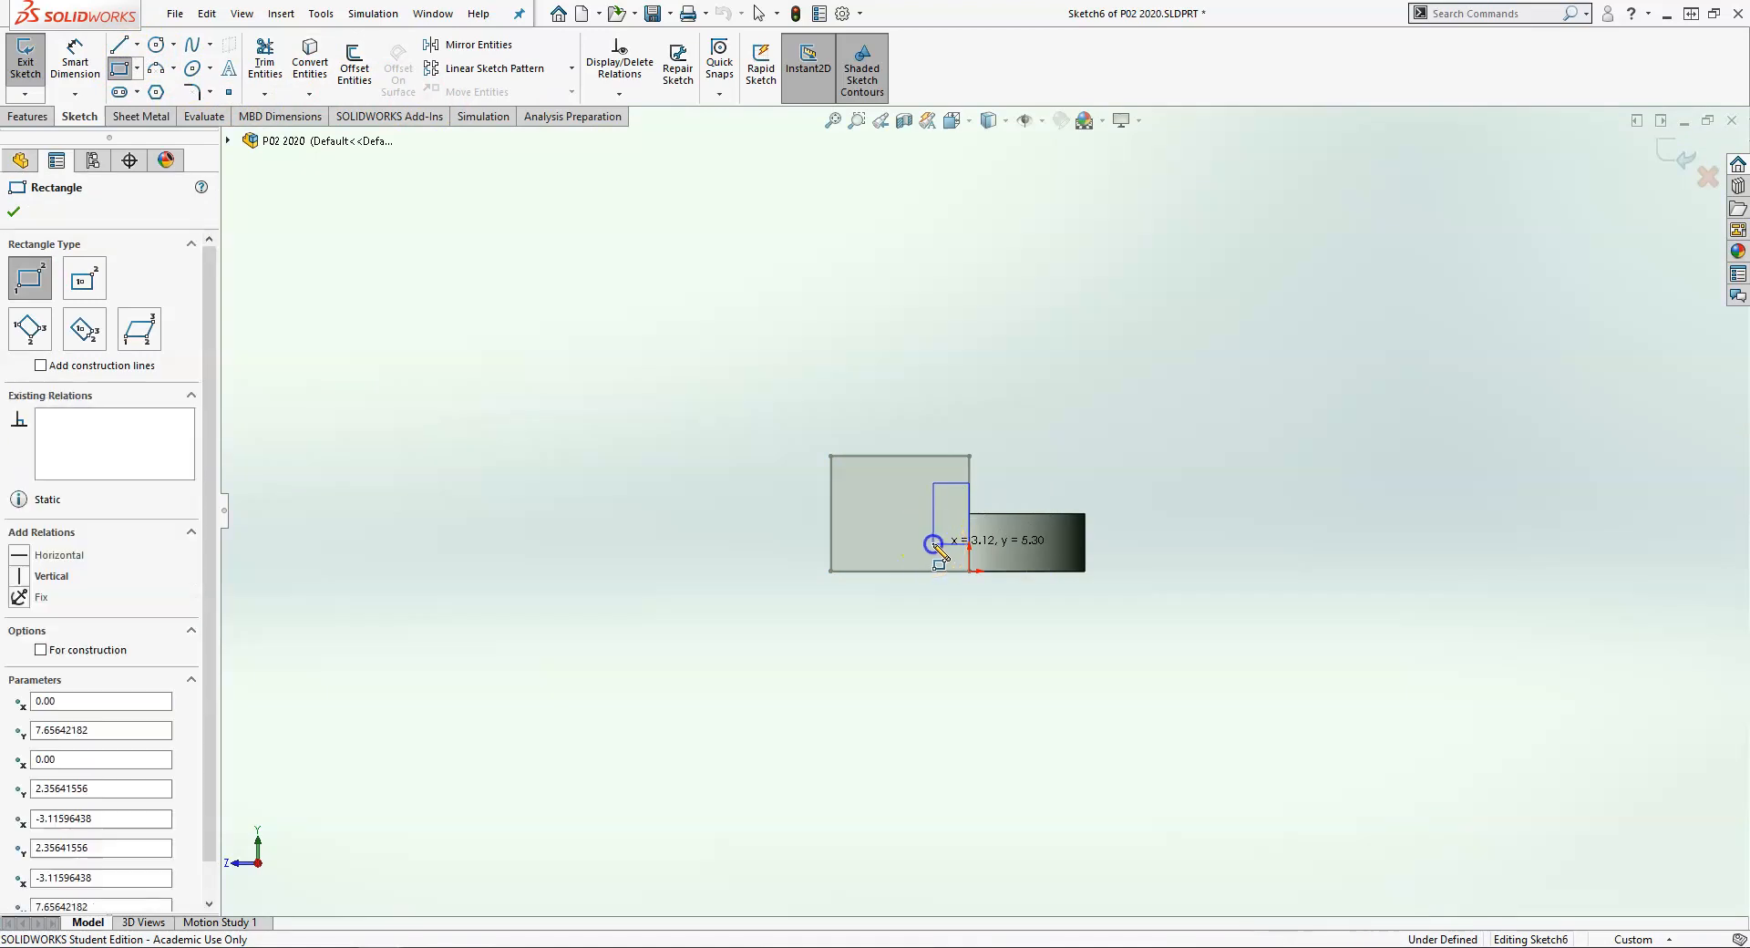
{"action": "key", "text": "Escape"}
{"action": "middle_click_drag", "start_coordinate": [984, 394], "coordinate": [1044, 435]}
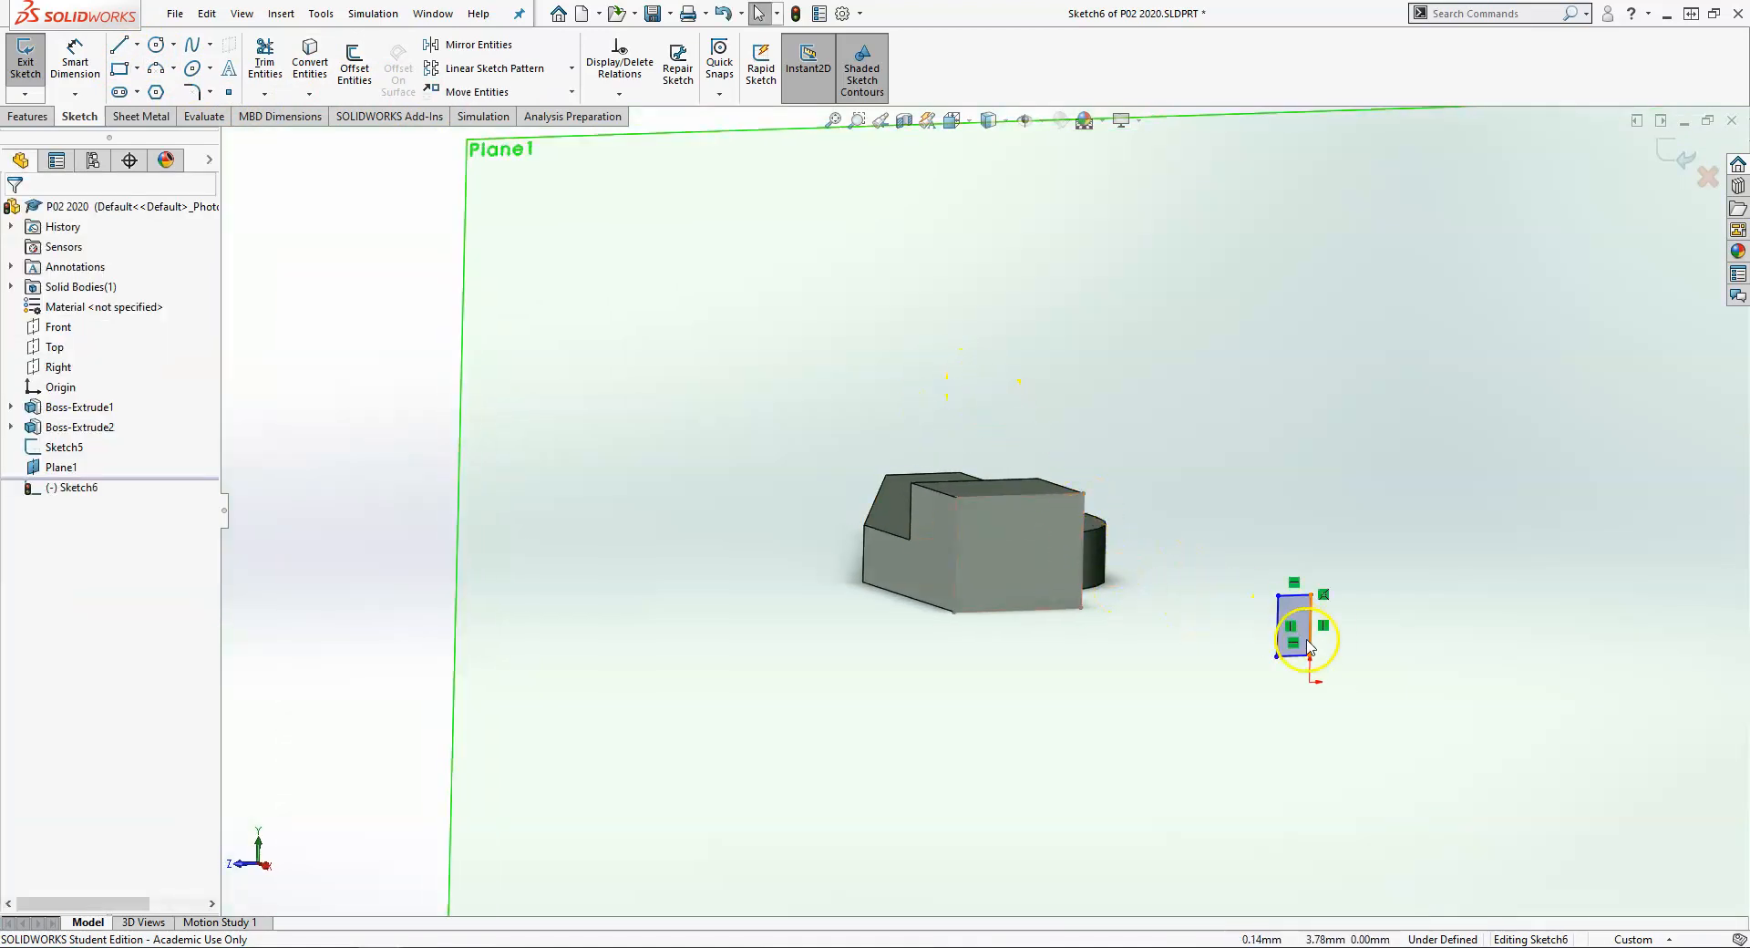
{"action": "key", "text": "space"}
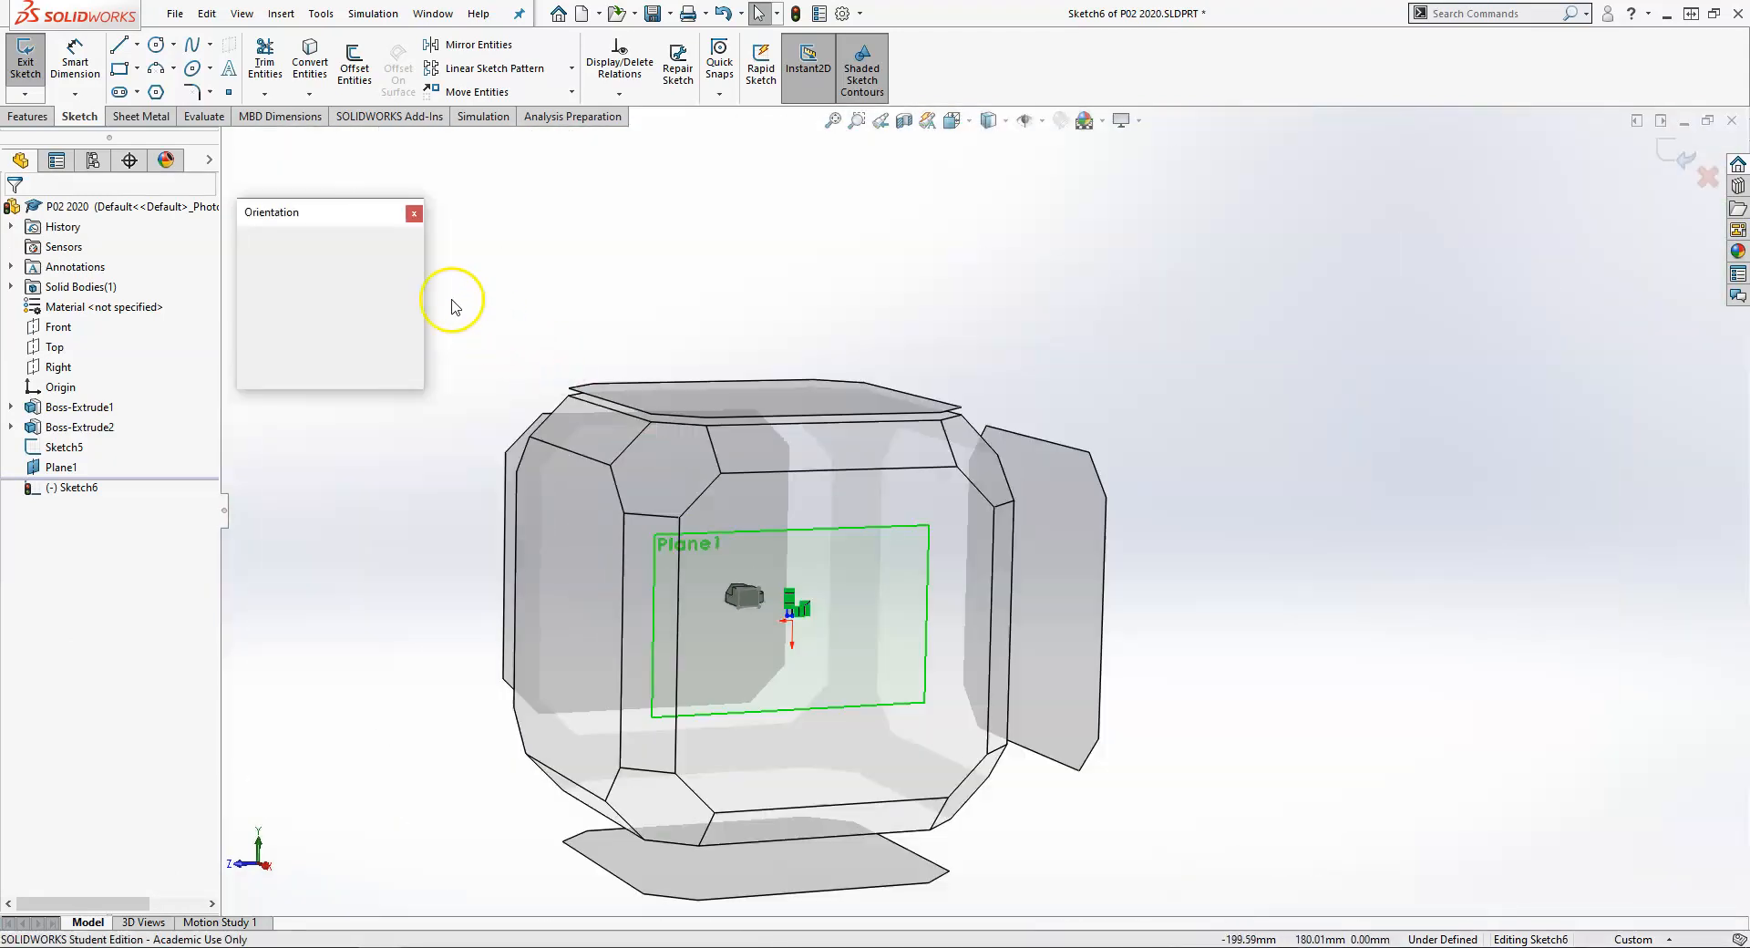
{"action": "left_click", "coordinate": [412, 319]}
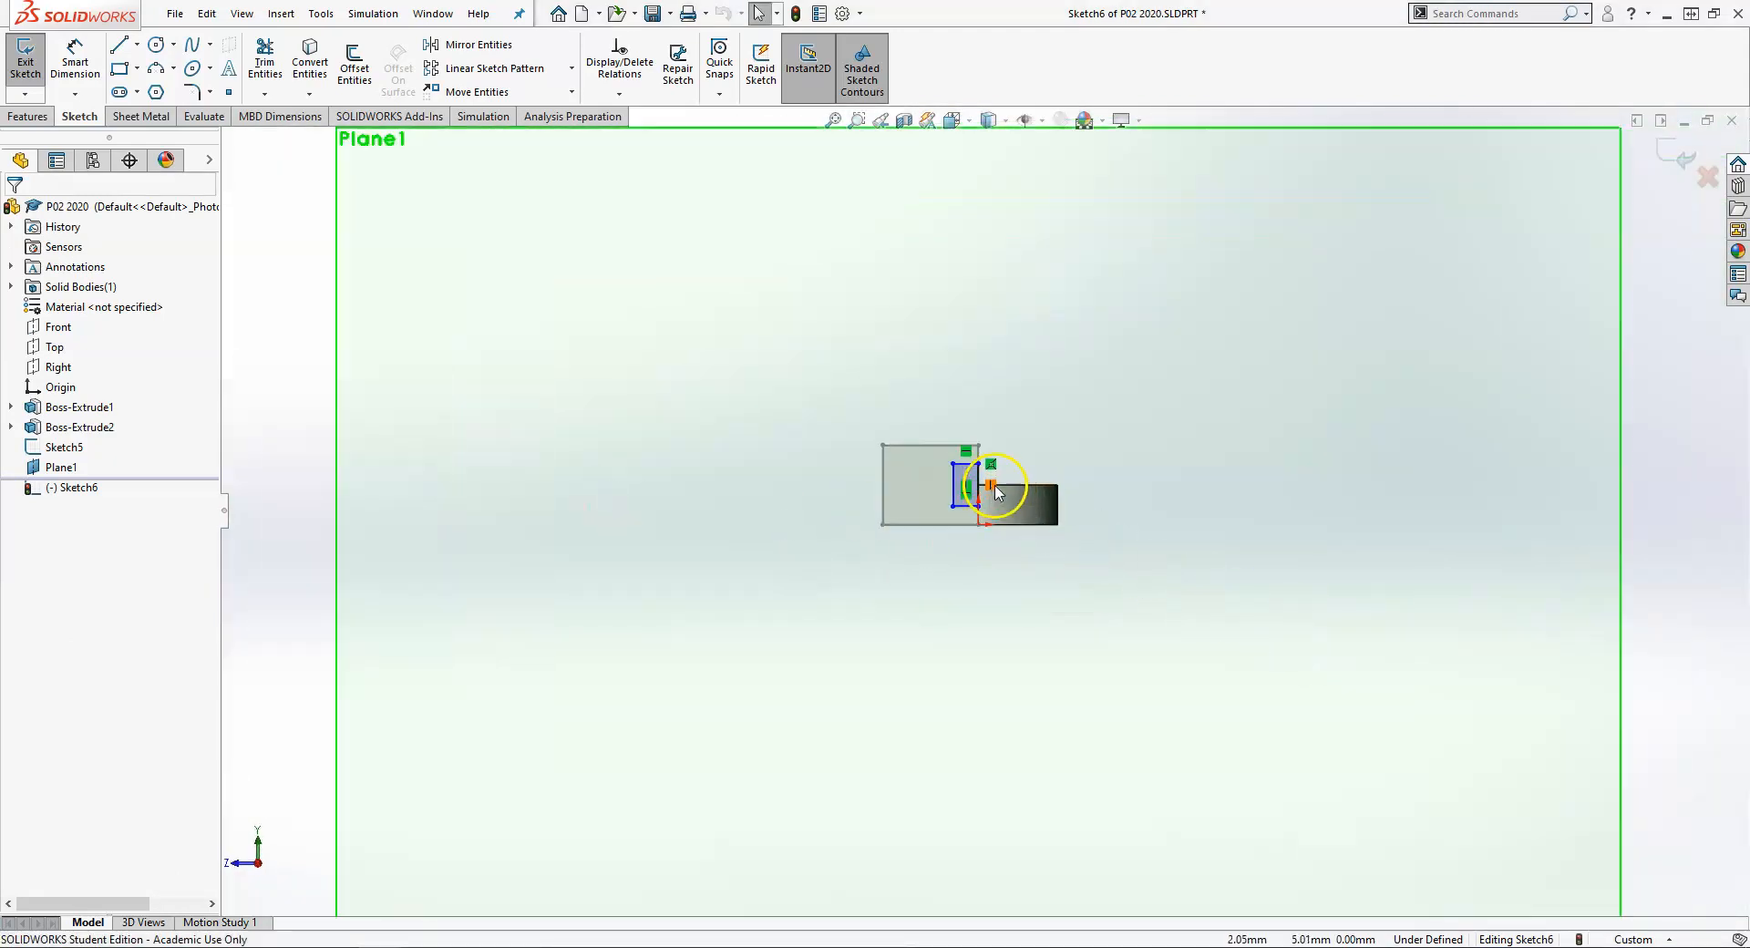
{"action": "scroll", "coordinate": [777, 496], "scroll_direction": "down", "scroll_amount": 1}
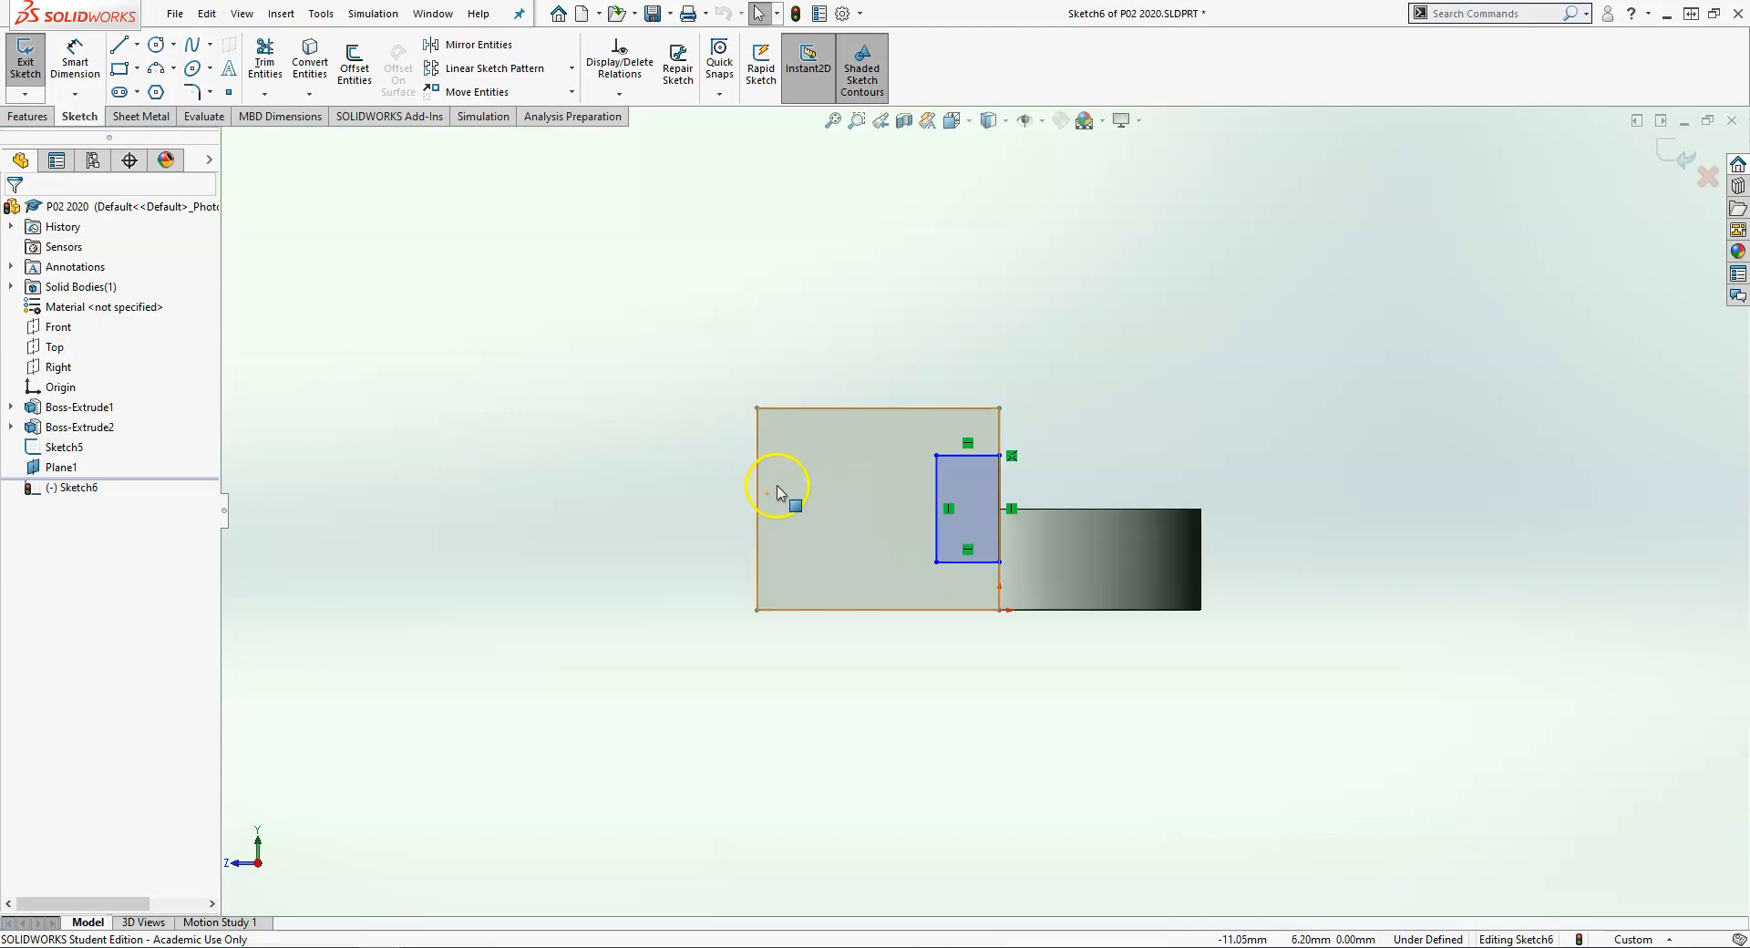
Dimension the small rectangle's width to 3 mm
{"action": "right_click_drag", "start_coordinate": [980, 356], "coordinate": [953, 234]}
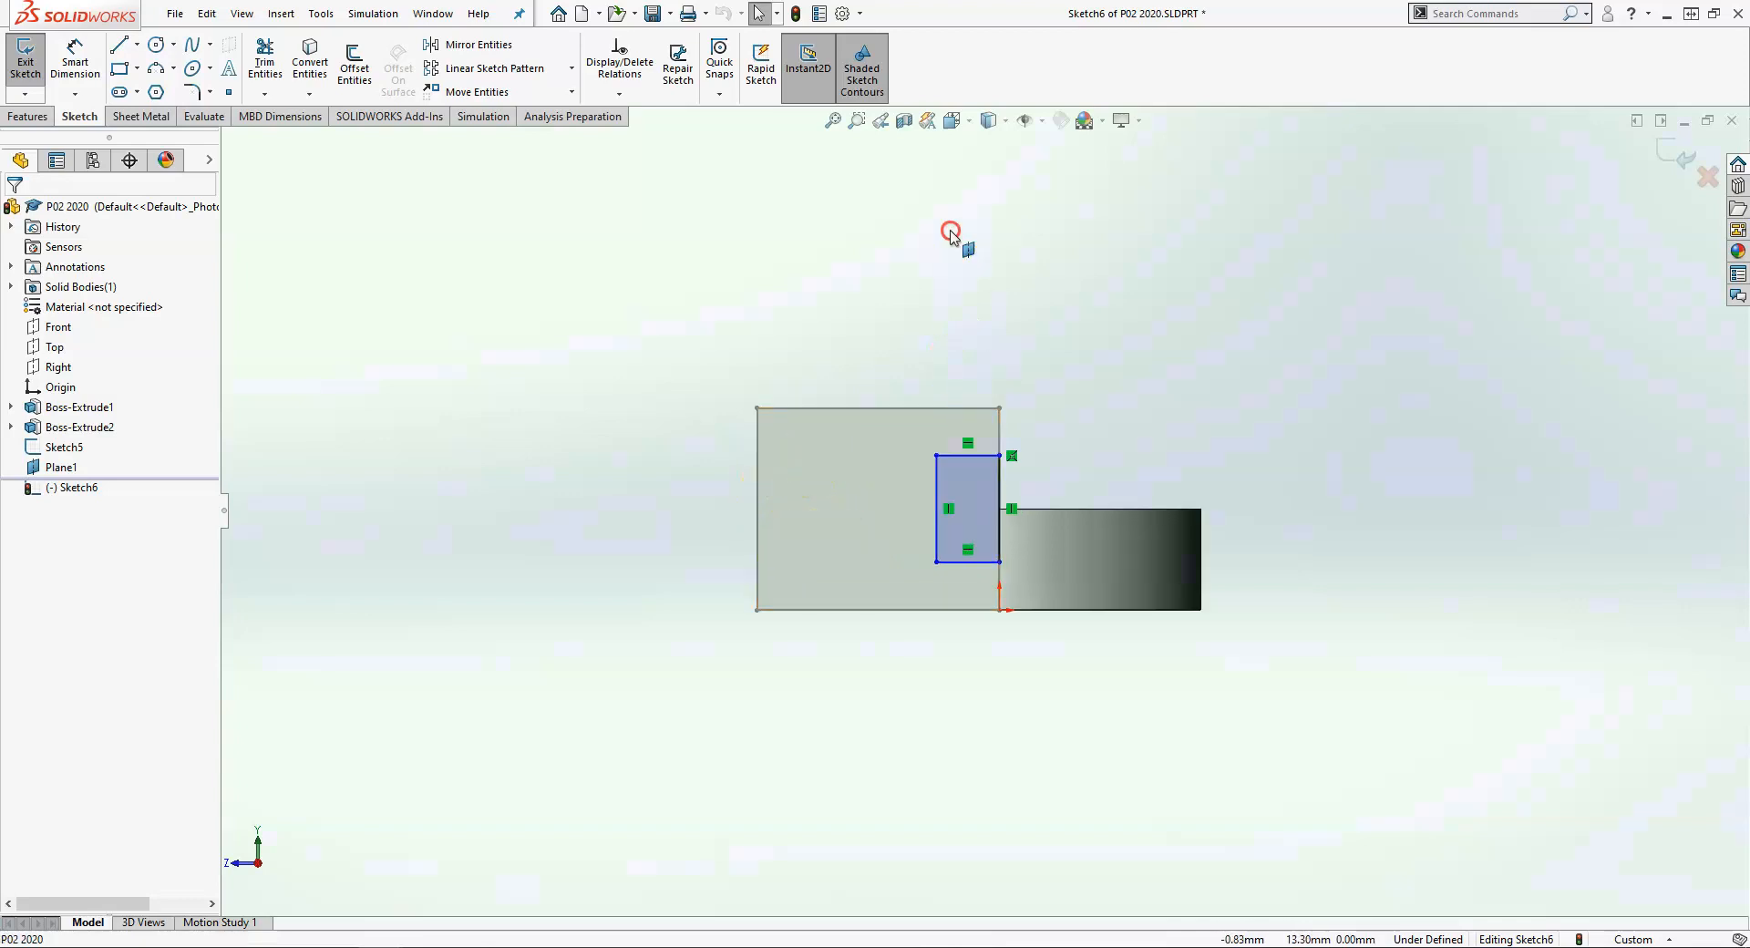
{"action": "left_click", "coordinate": [972, 457]}
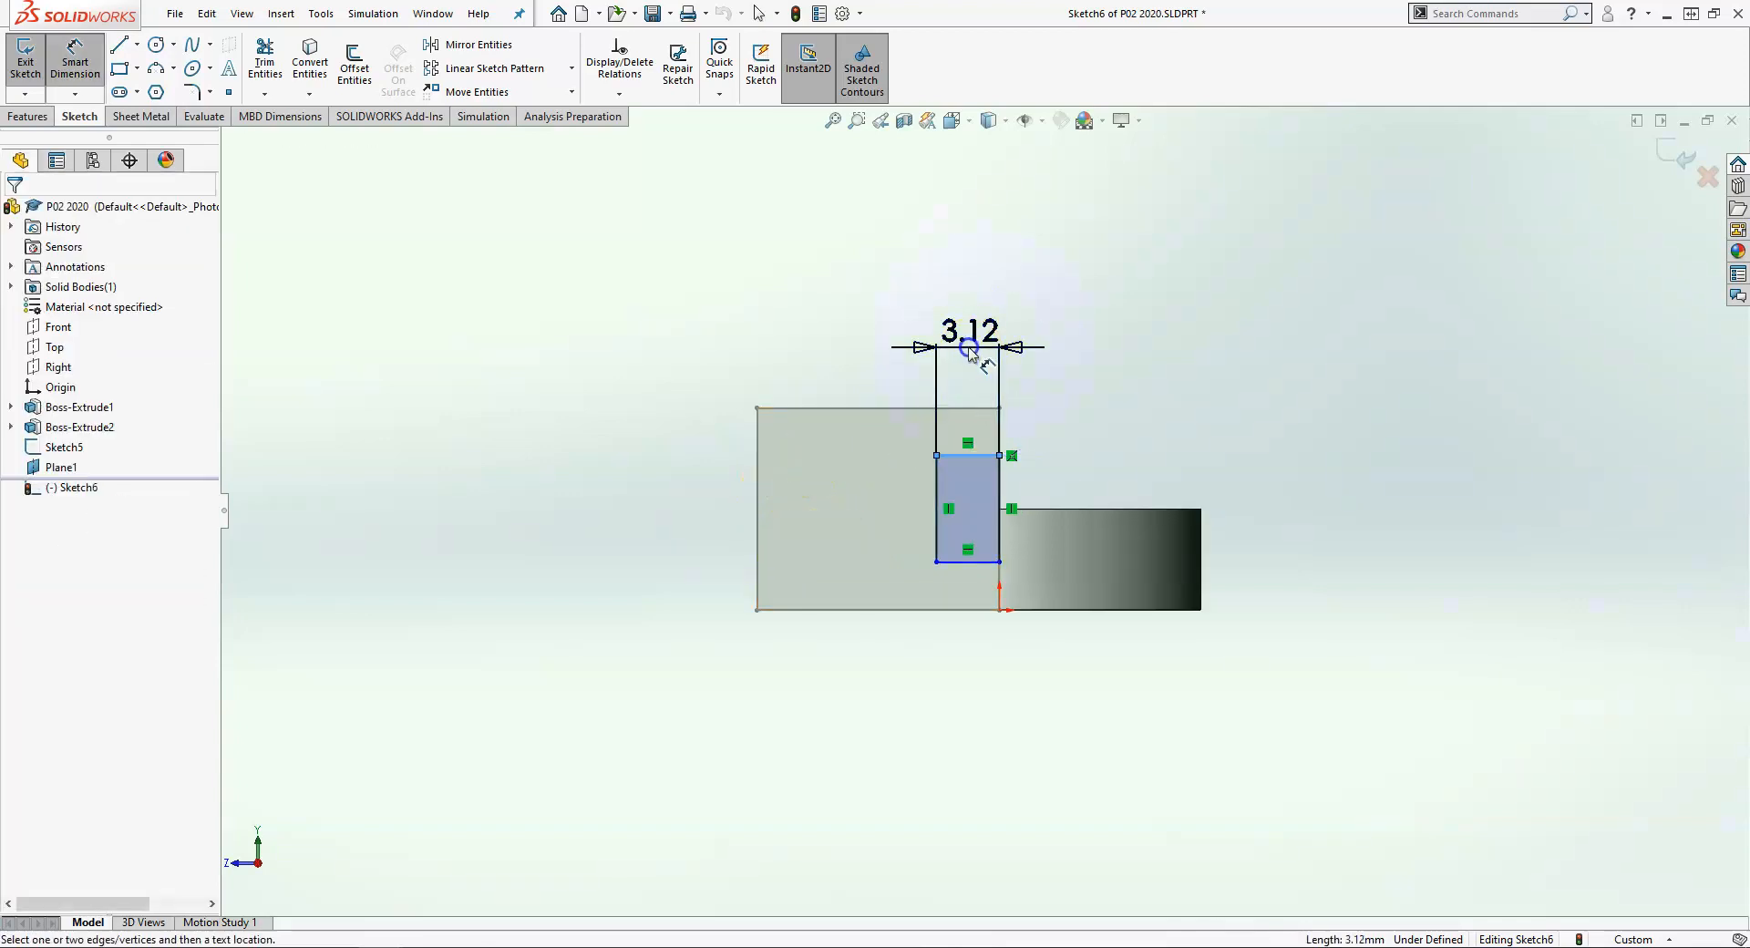
{"action": "left_click", "coordinate": [969, 349]}
{"action": "type", "text": "30"}
{"action": "key", "text": "Return"}
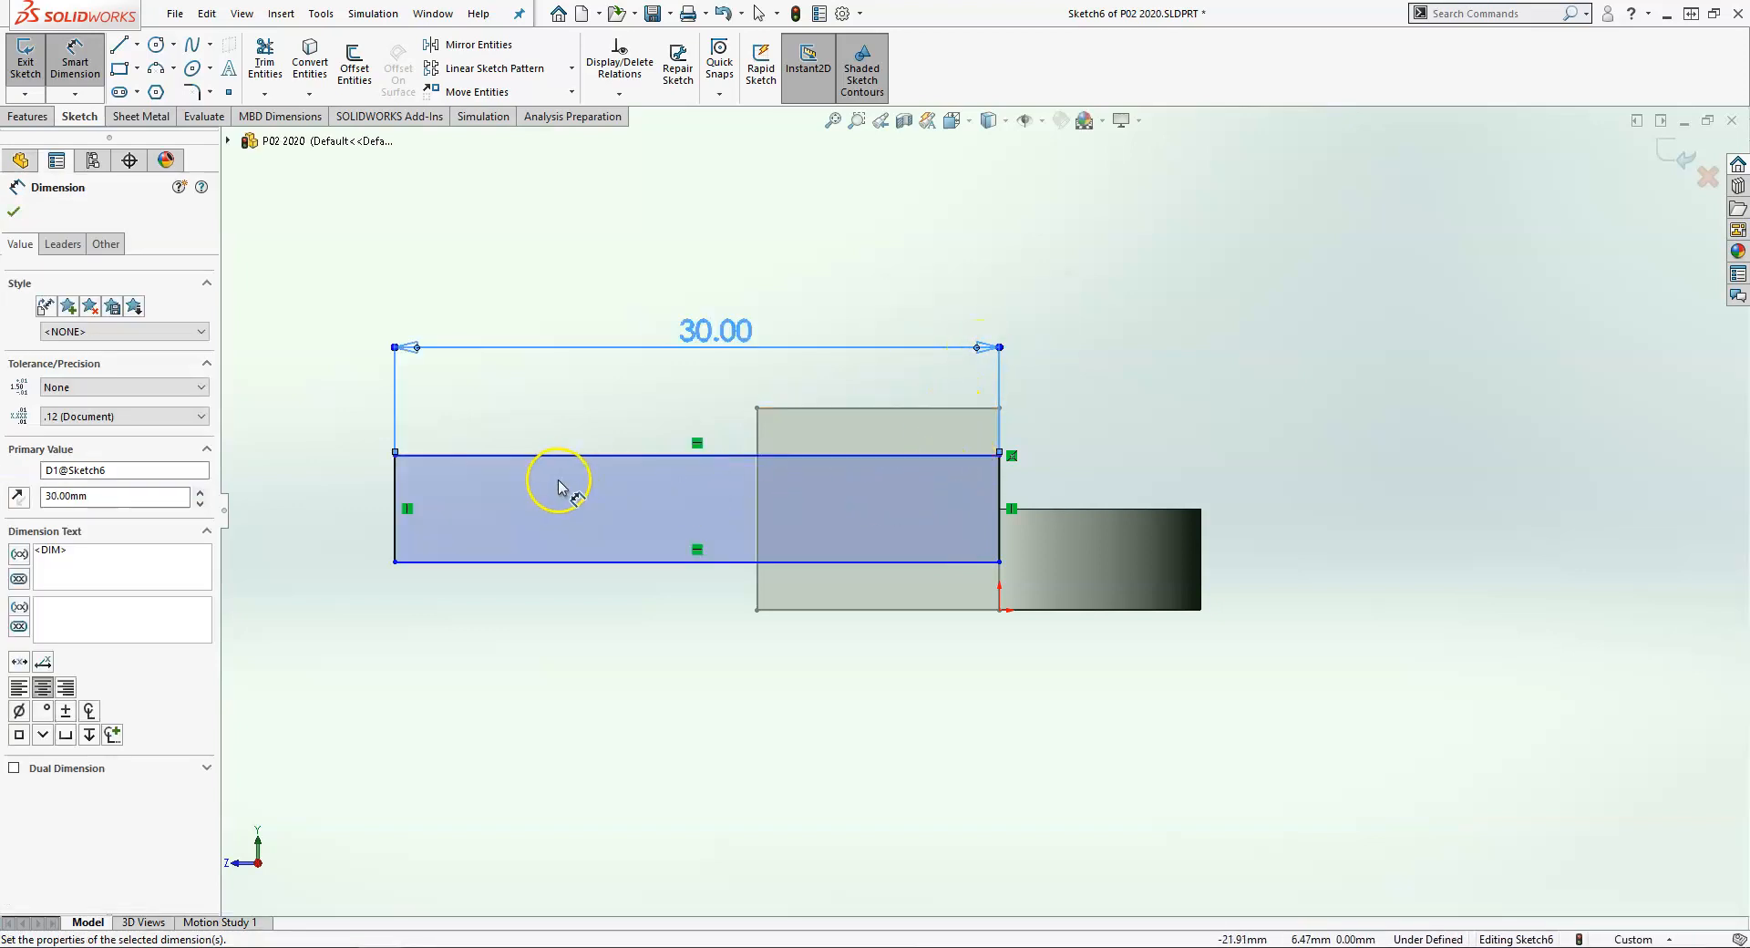
{"action": "key", "text": "ctrl+z"}
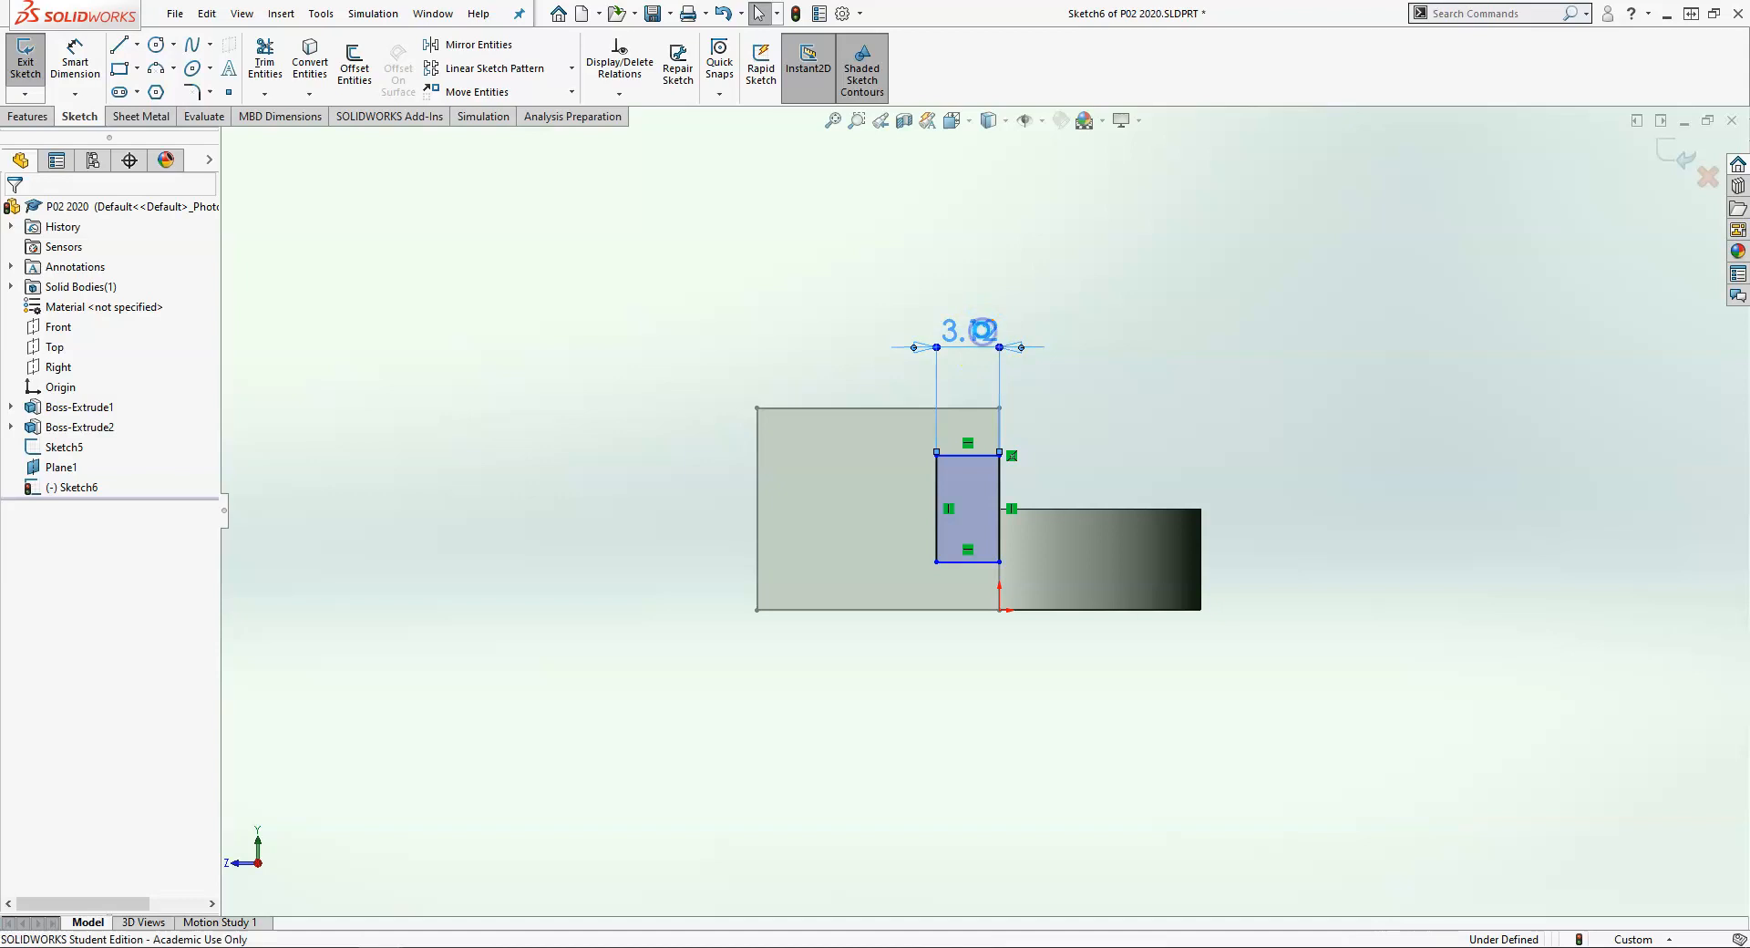
{"action": "double_click", "coordinate": [972, 330]}
{"action": "type", "text": "3"}
{"action": "key", "text": "Return"}
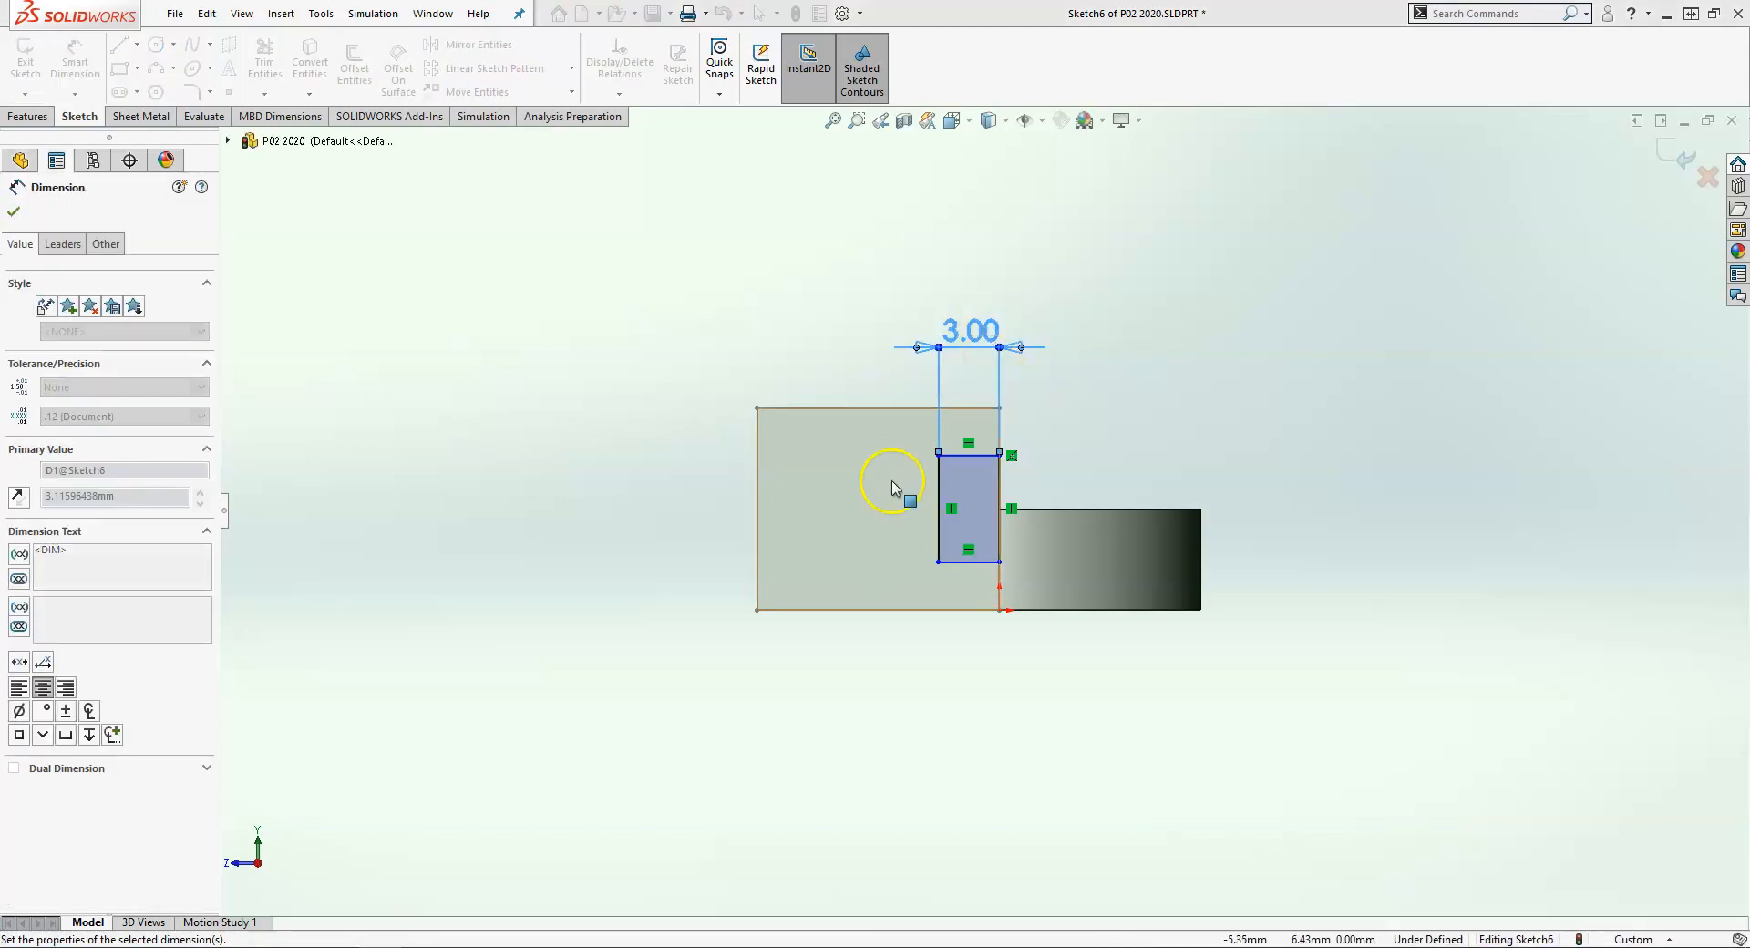
Dimension the small rectangle's height to 5 mm and leave the dimension command
{"action": "left_click", "coordinate": [945, 509]}
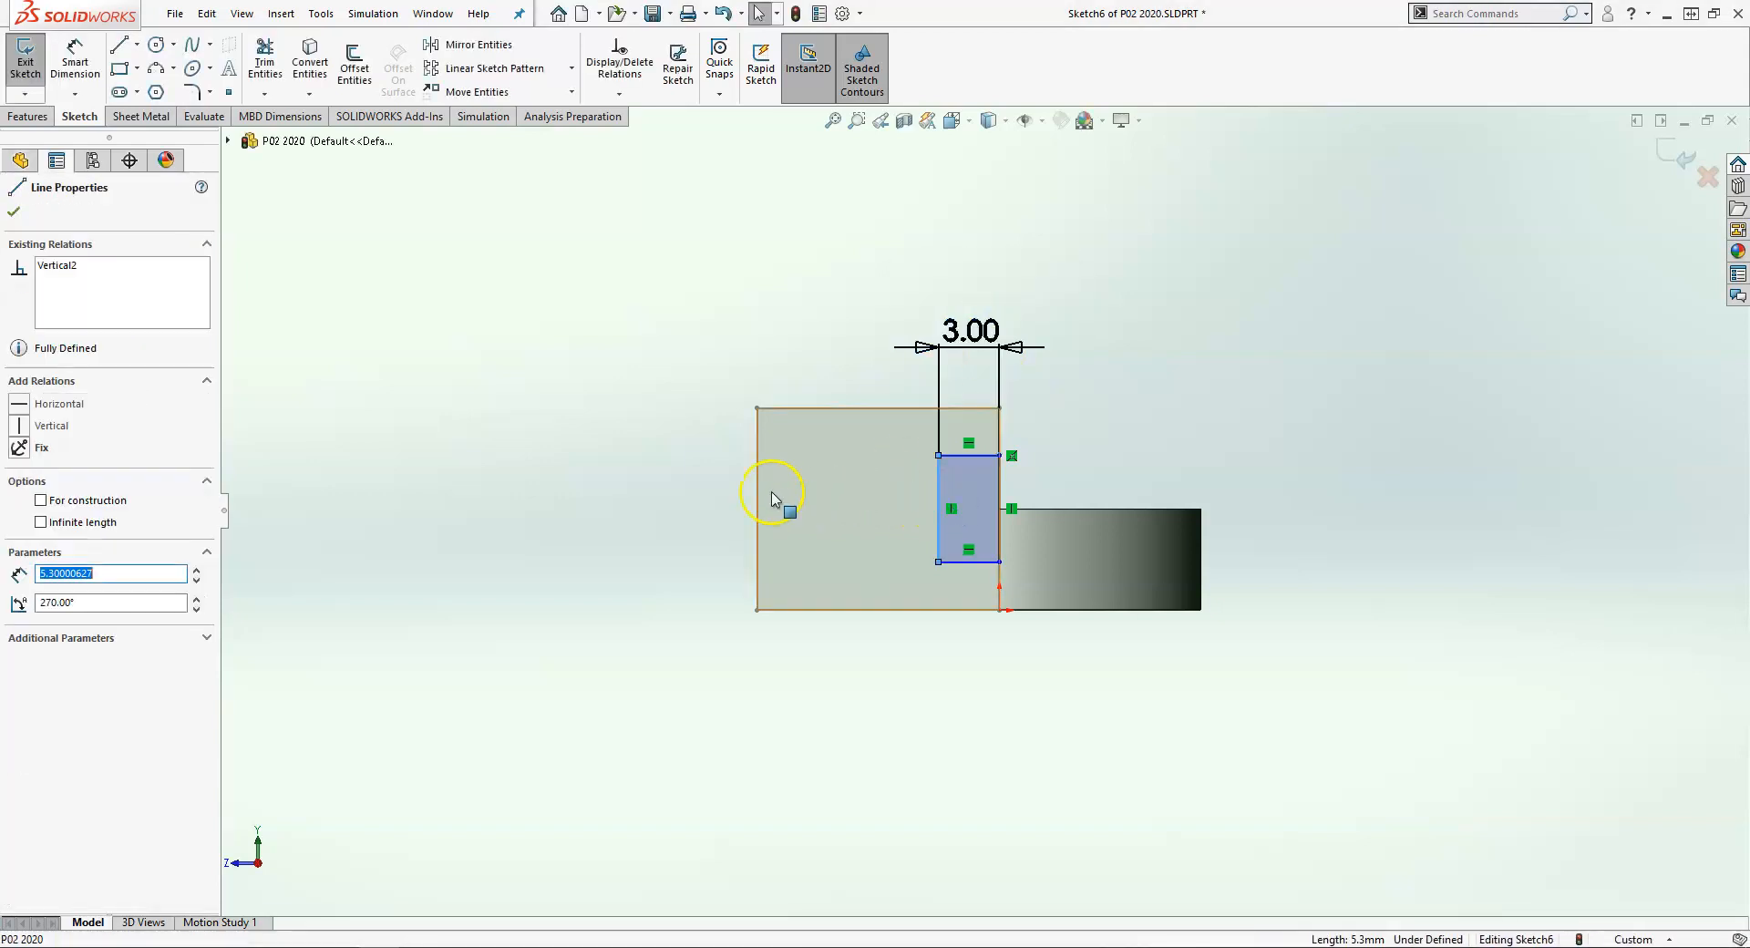
{"action": "left_click", "coordinate": [641, 552]}
{"action": "right_click_drag", "start_coordinate": [641, 552], "coordinate": [724, 483]}
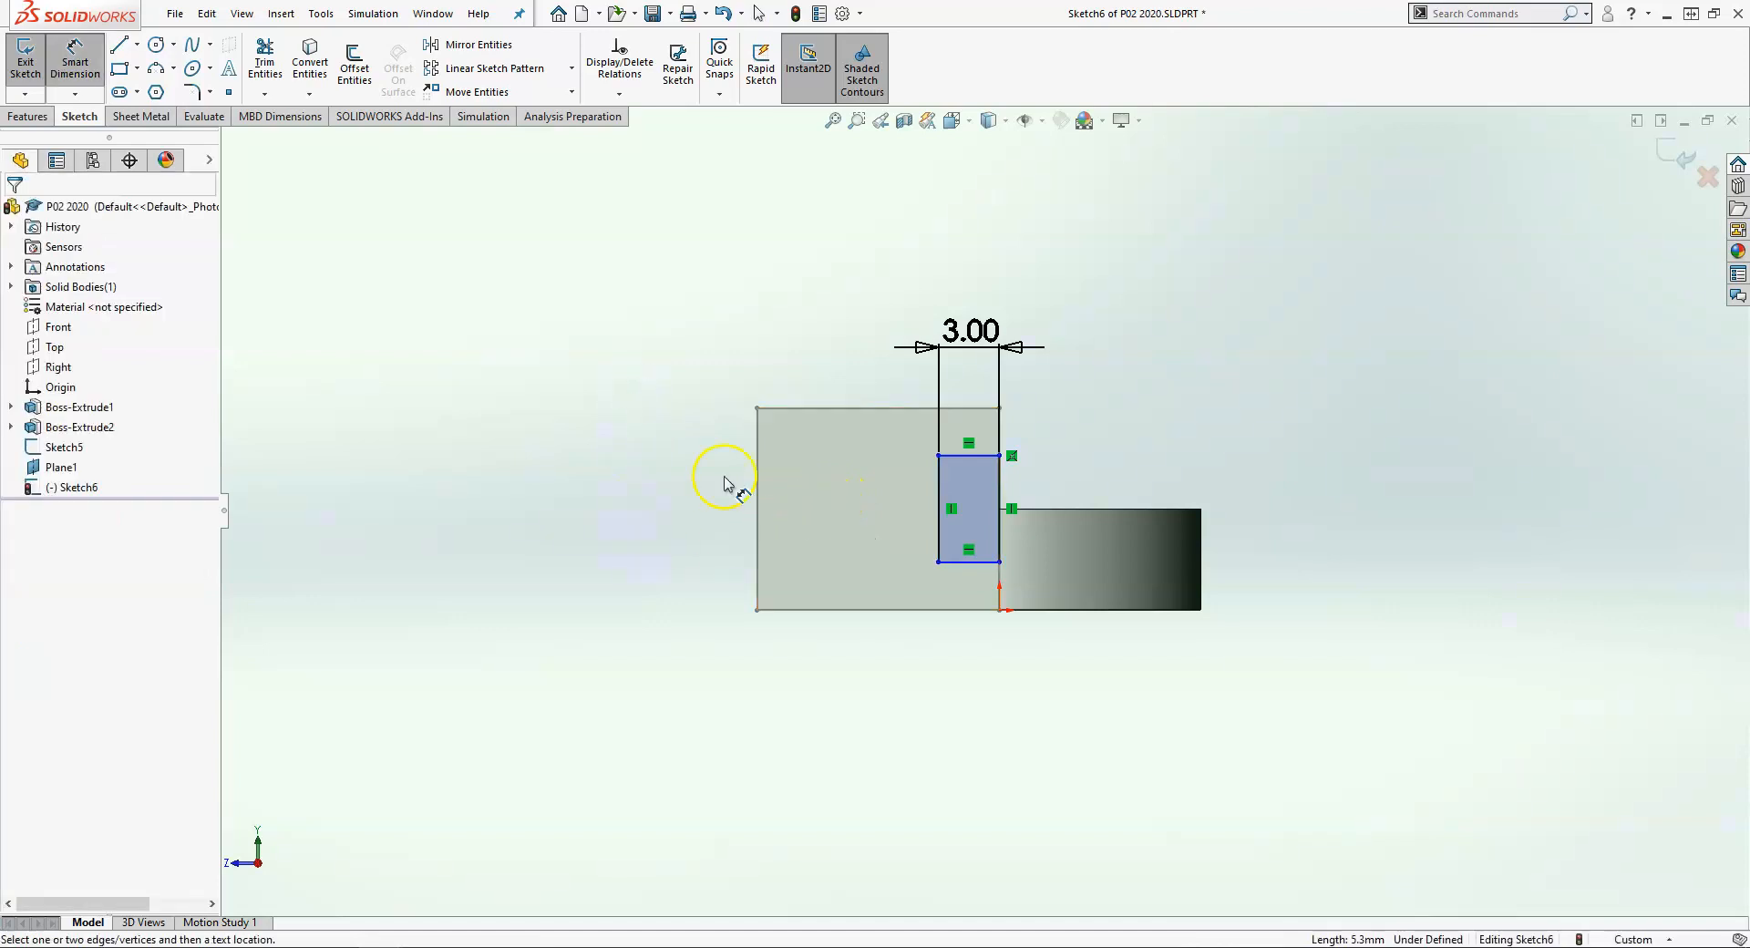
{"action": "left_click", "coordinate": [937, 492]}
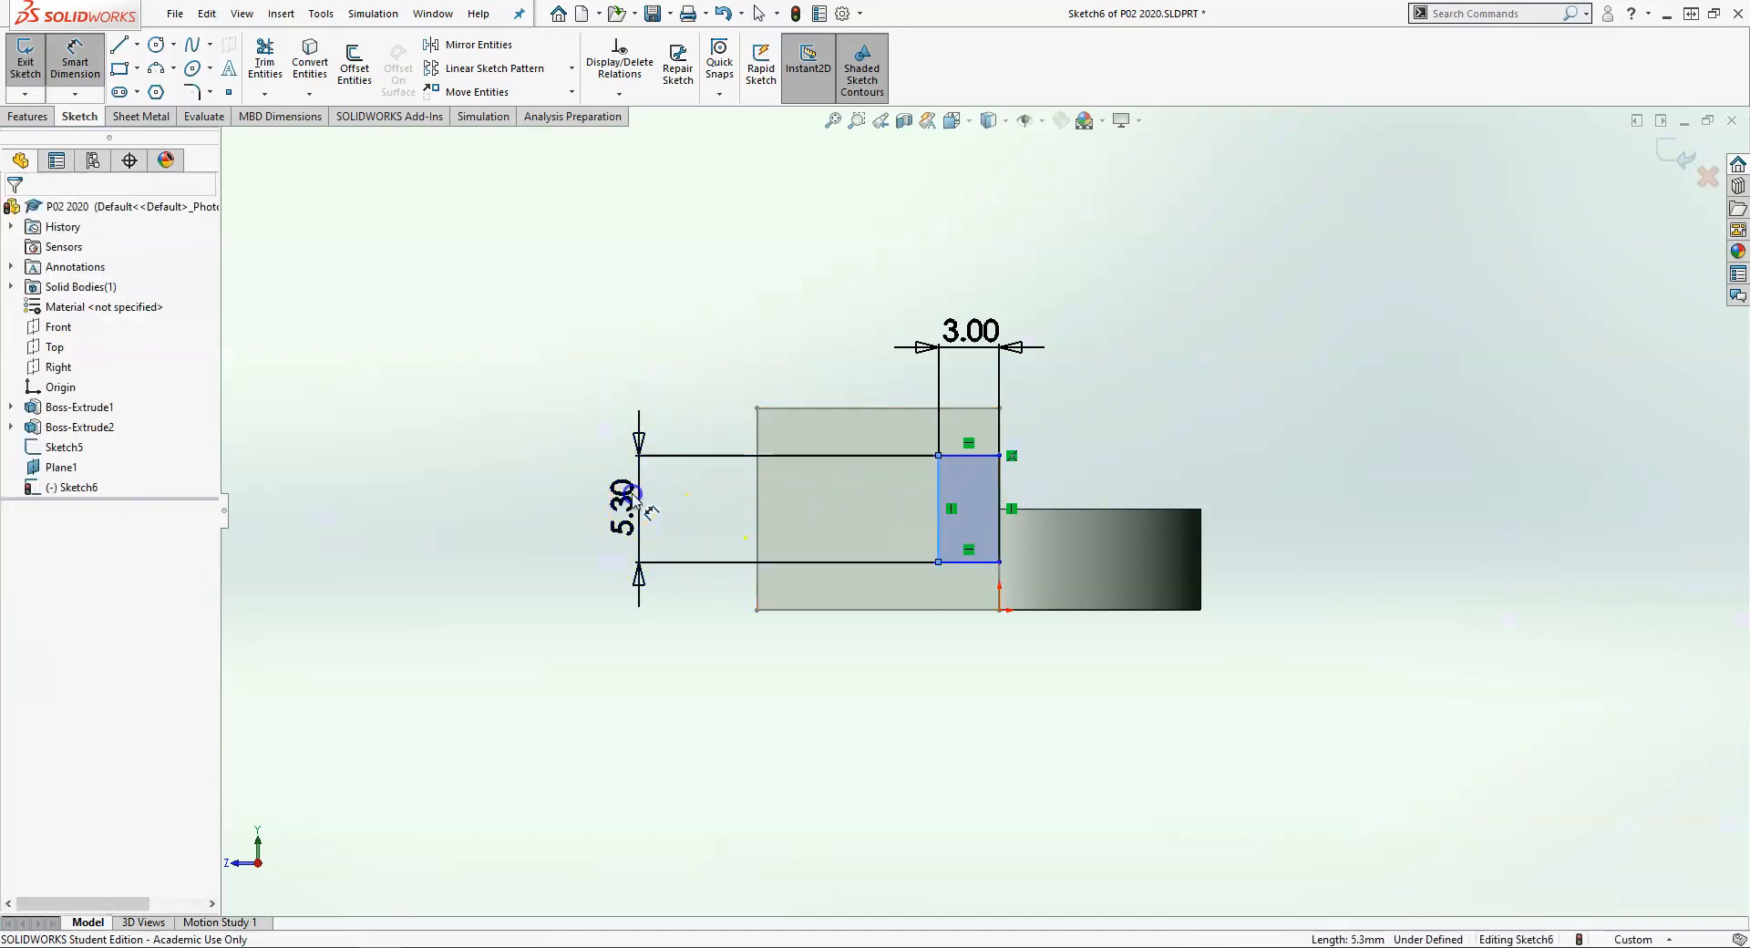
{"action": "left_click", "coordinate": [649, 511]}
{"action": "type", "text": "5"}
{"action": "key", "text": "Return"}
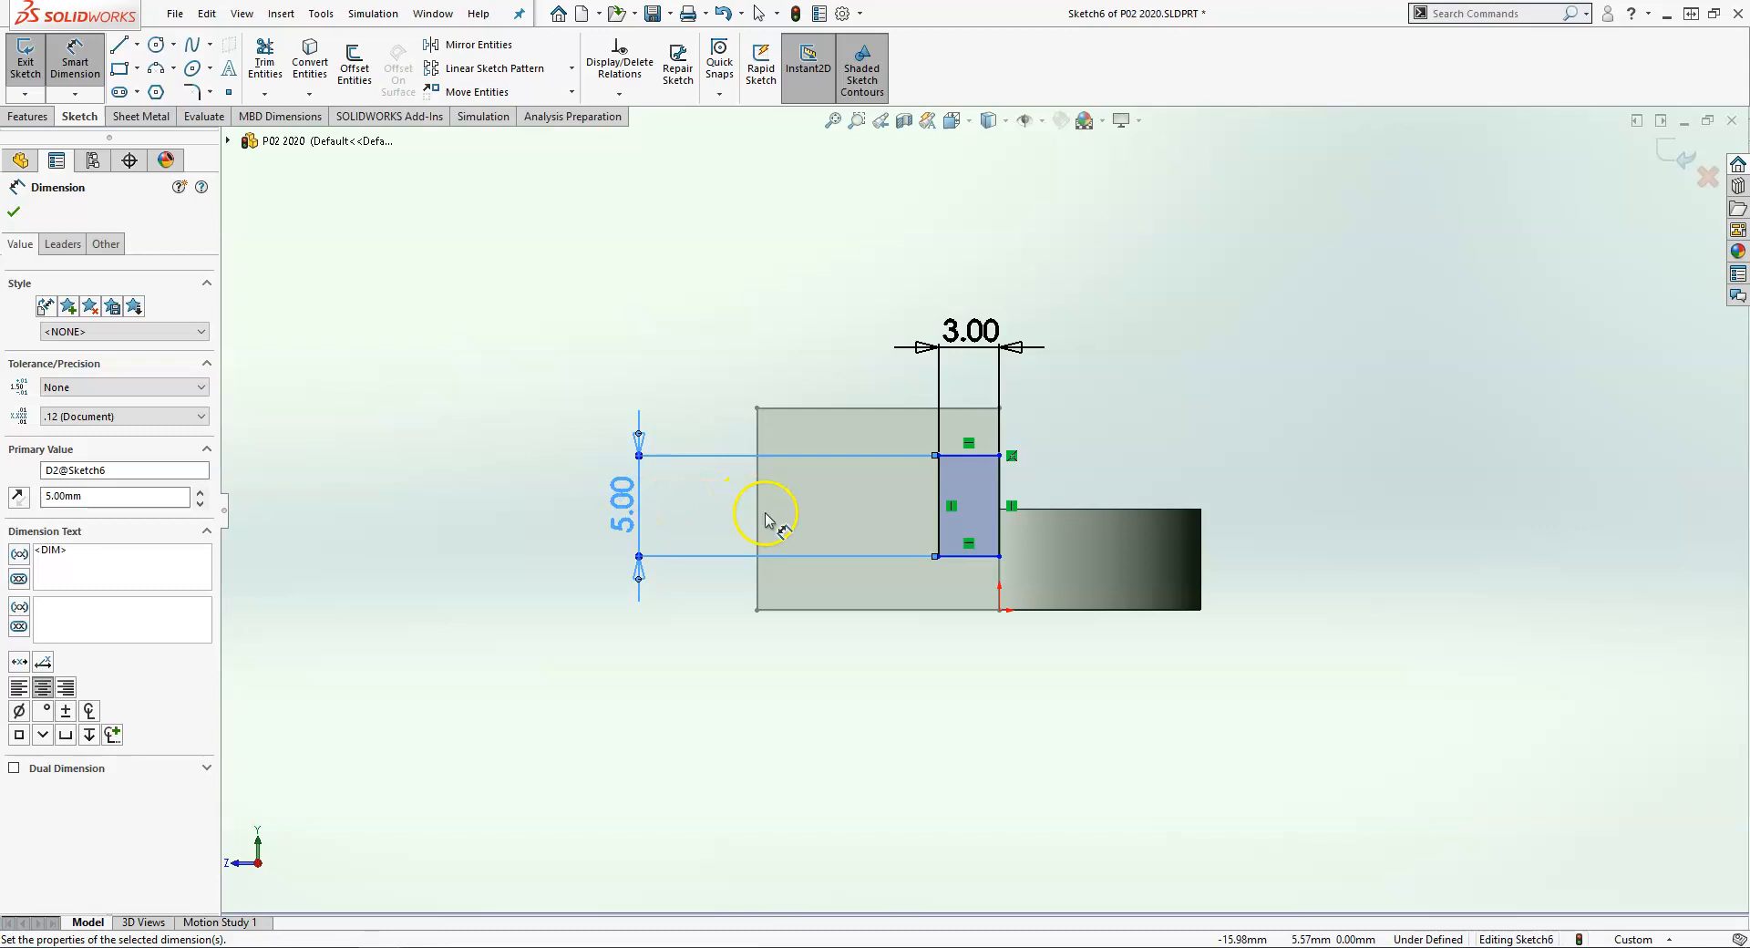
{"action": "key", "text": "Escape"}
{"action": "key", "text": "Escape"}
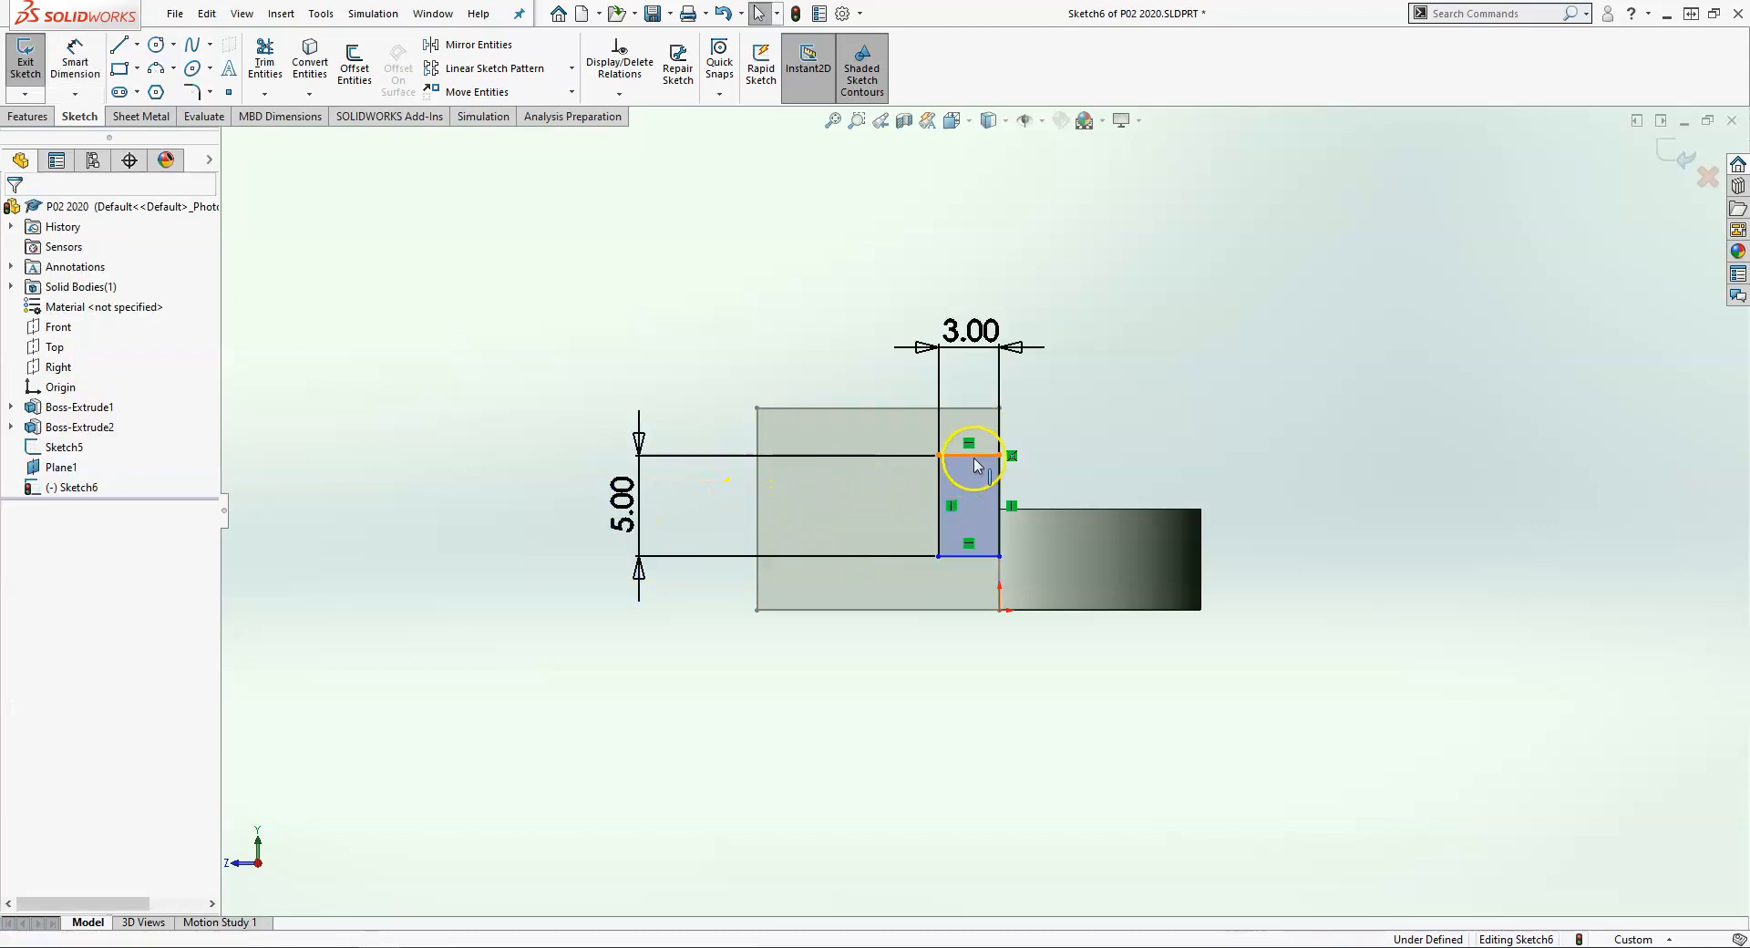
Move the small rectangle clear of the block and make its side's midpoint coincident with the pivot section's top edge
{"action": "left_click_drag", "start_coordinate": [974, 533], "coordinate": [966, 218]}
{"action": "left_click", "coordinate": [1047, 460]}
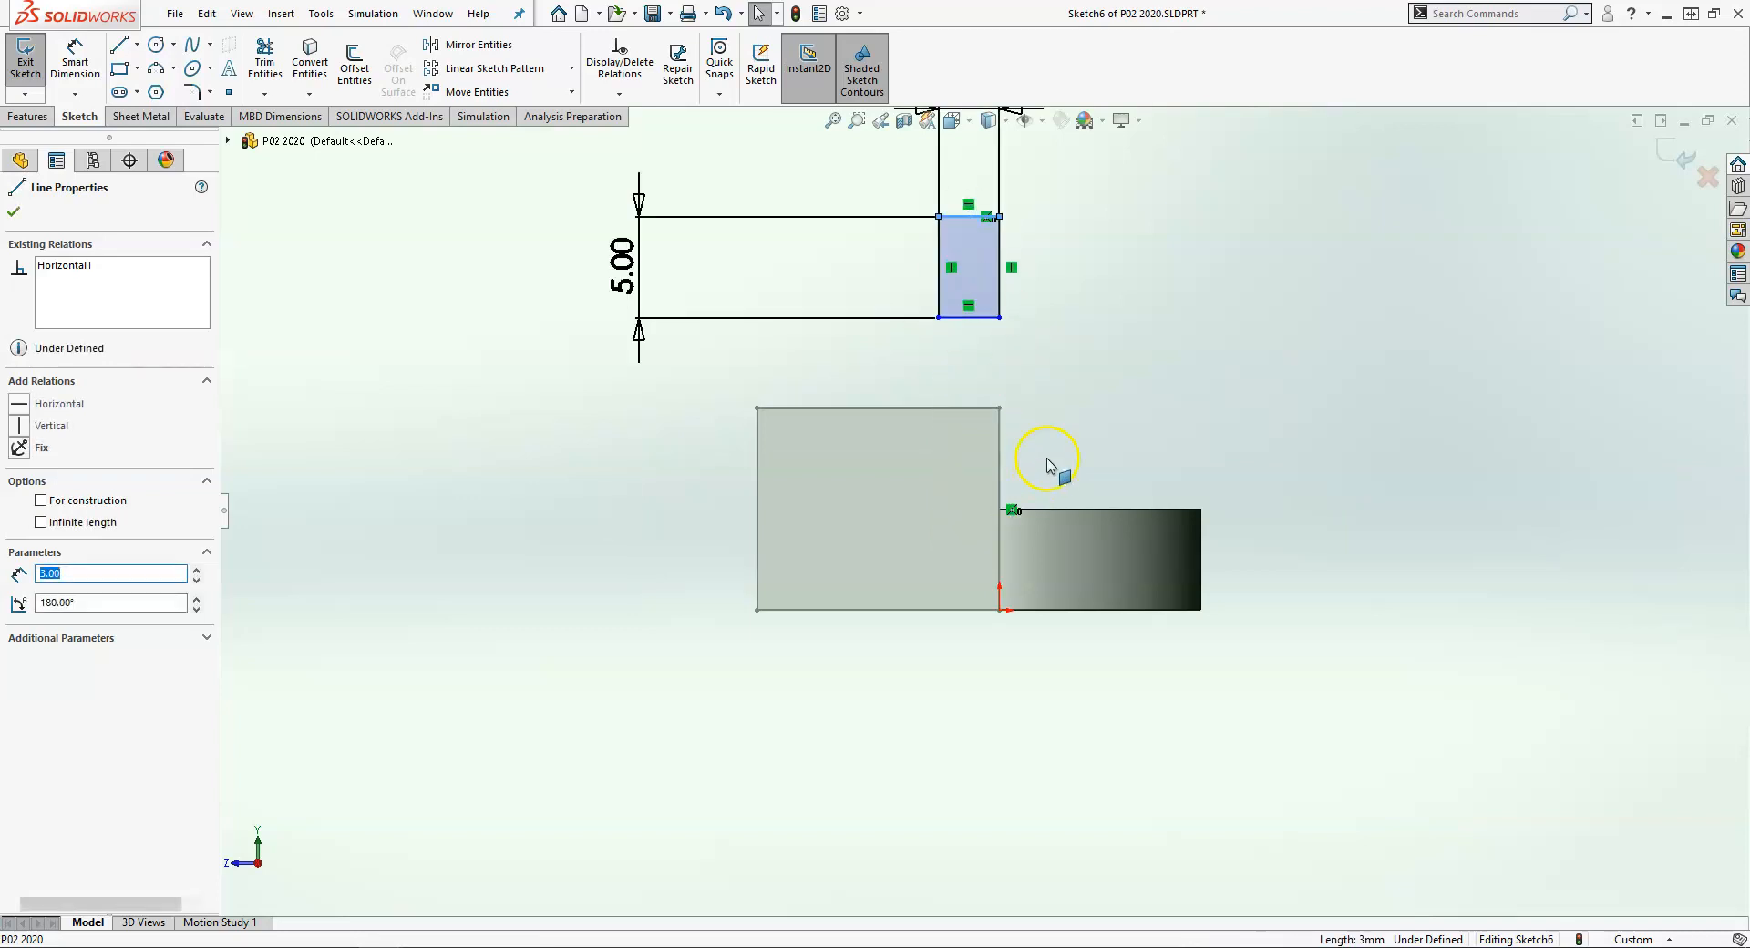
{"action": "left_click", "coordinate": [1000, 513]}
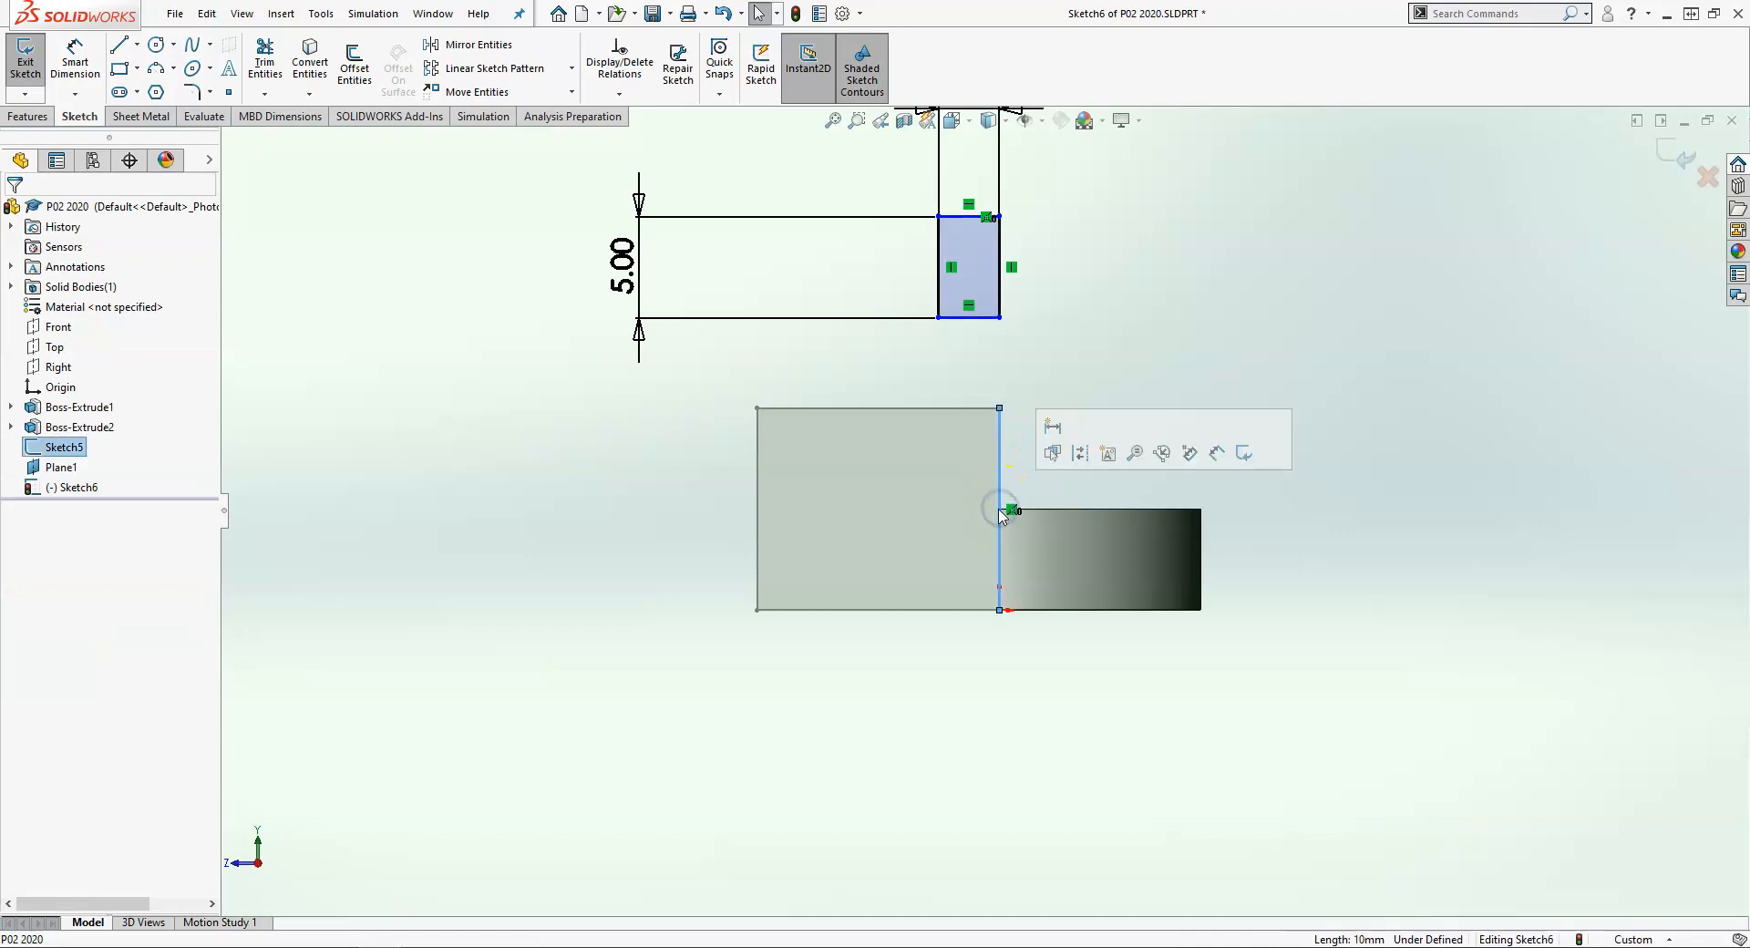
{"action": "left_click", "coordinate": [1058, 509]}
{"action": "scroll", "coordinate": [994, 438], "scroll_direction": "up", "scroll_amount": 3}
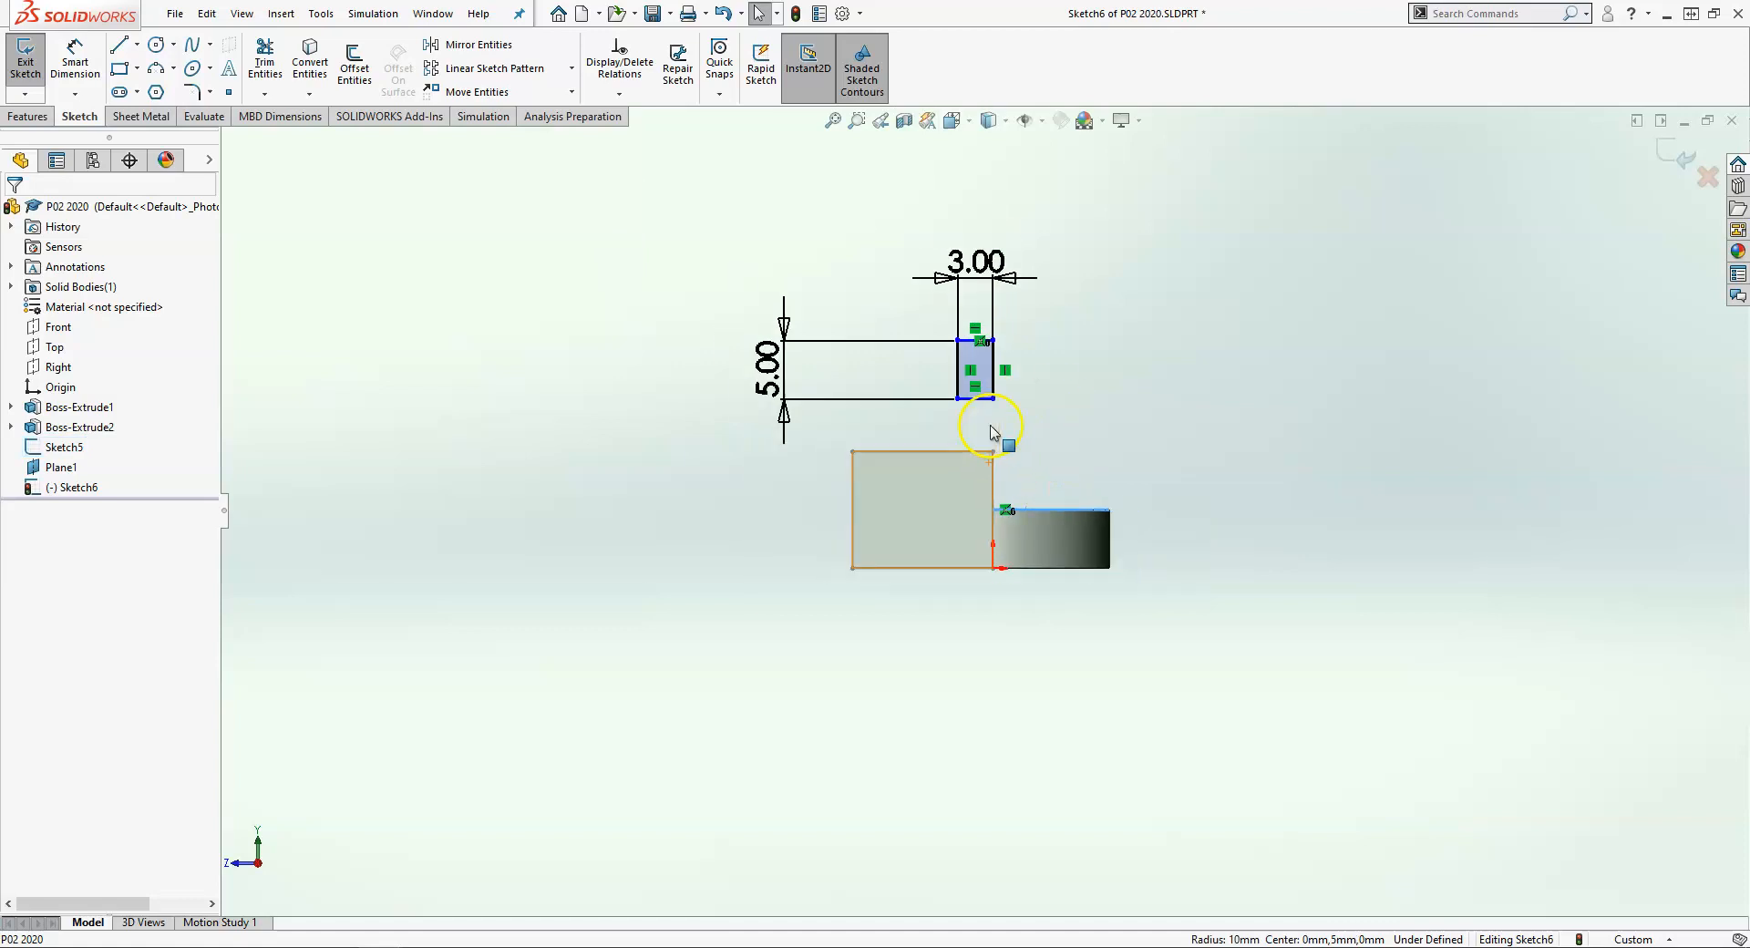
{"action": "right_click", "coordinate": [996, 377]}
{"action": "left_click", "coordinate": [1058, 408]}
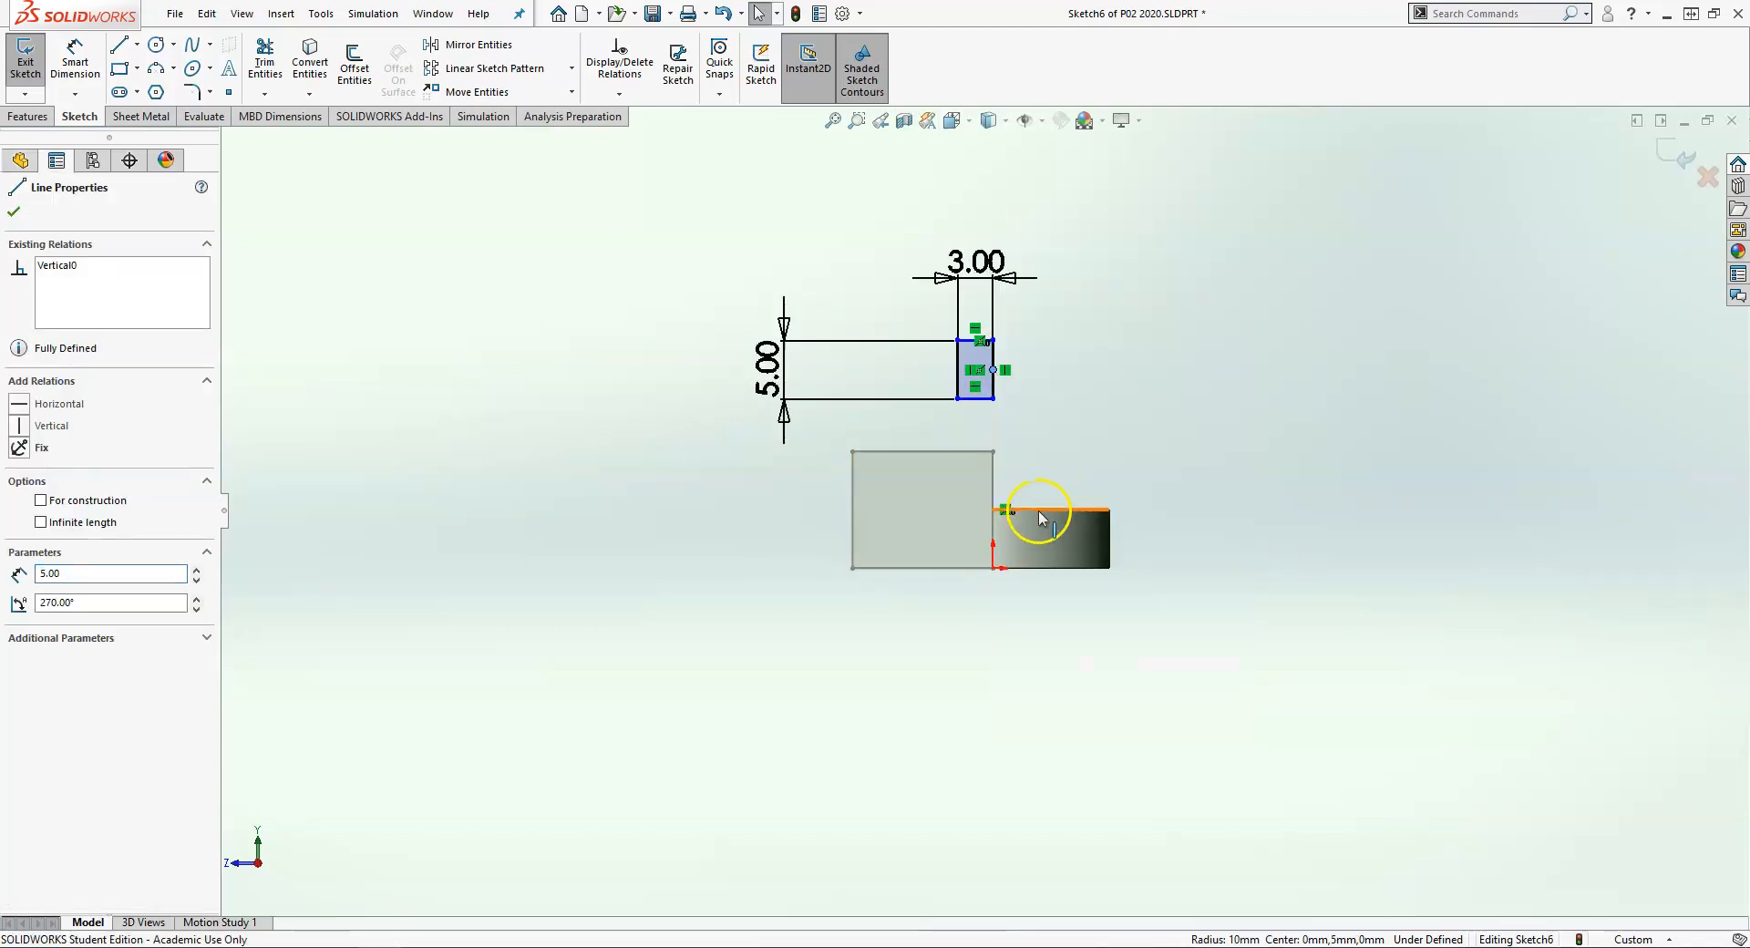
{"action": "left_click", "coordinate": [1039, 510], "text": "ctrl"}
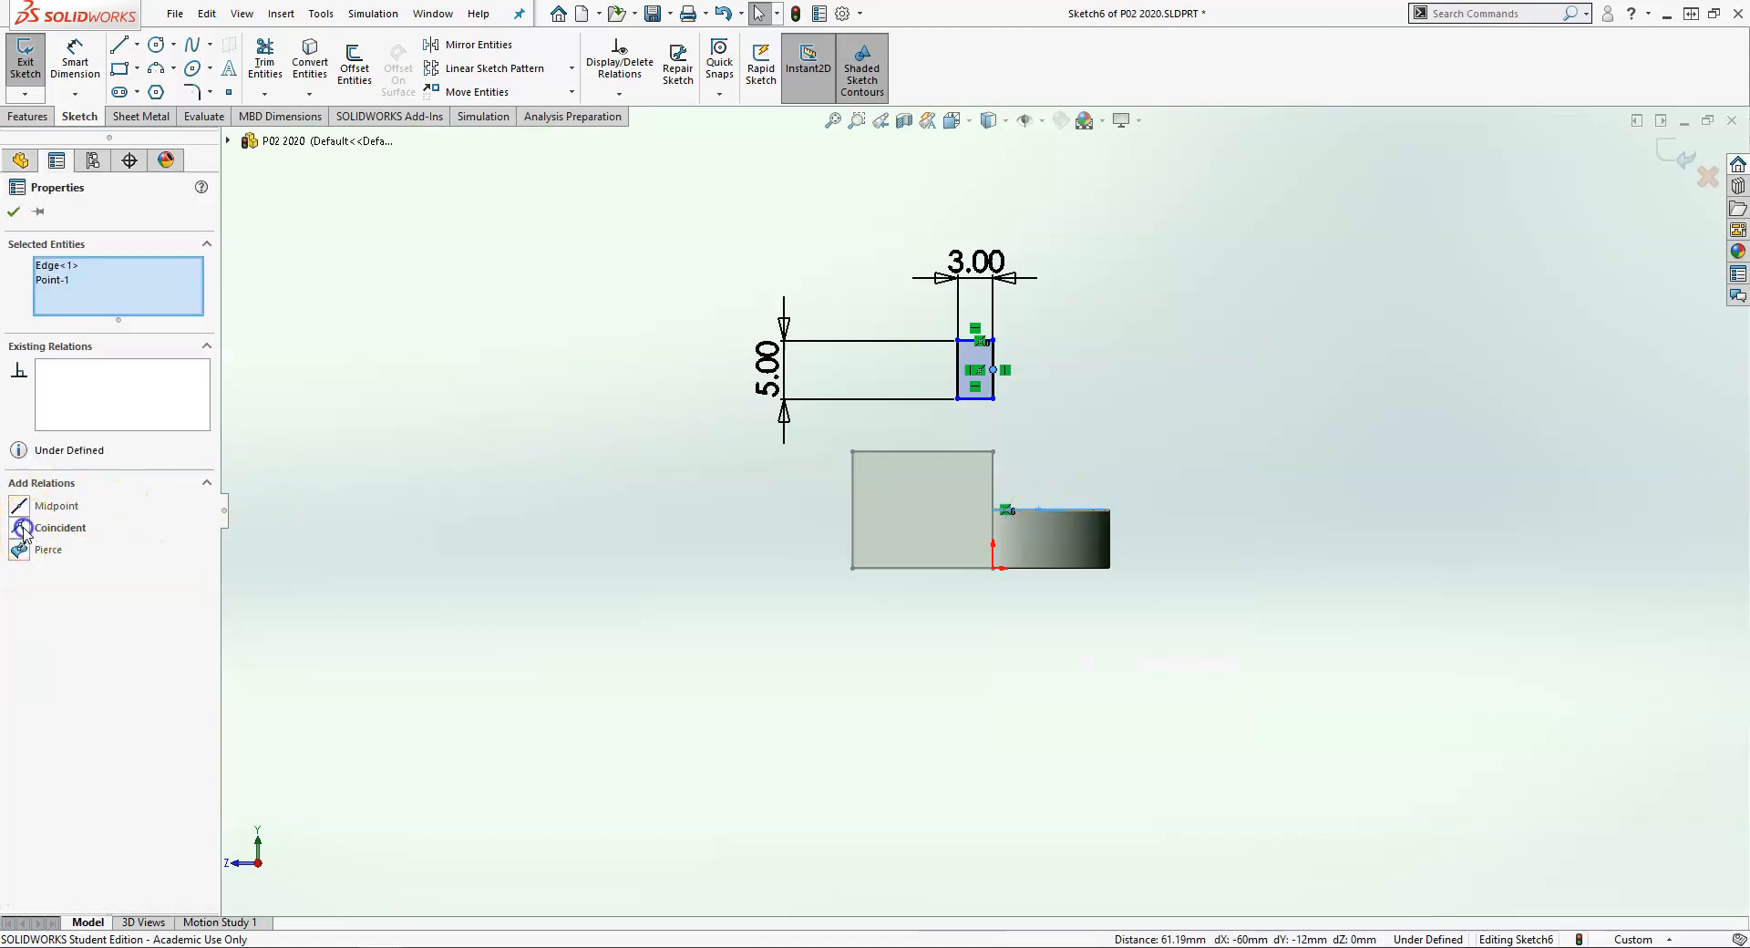
{"action": "left_click", "coordinate": [23, 529]}
{"action": "scroll", "coordinate": [1023, 488], "scroll_direction": "down", "scroll_amount": 5}
{"action": "left_click", "coordinate": [1014, 450]}
{"action": "scroll", "coordinate": [983, 459], "scroll_direction": "up", "scroll_amount": 2}
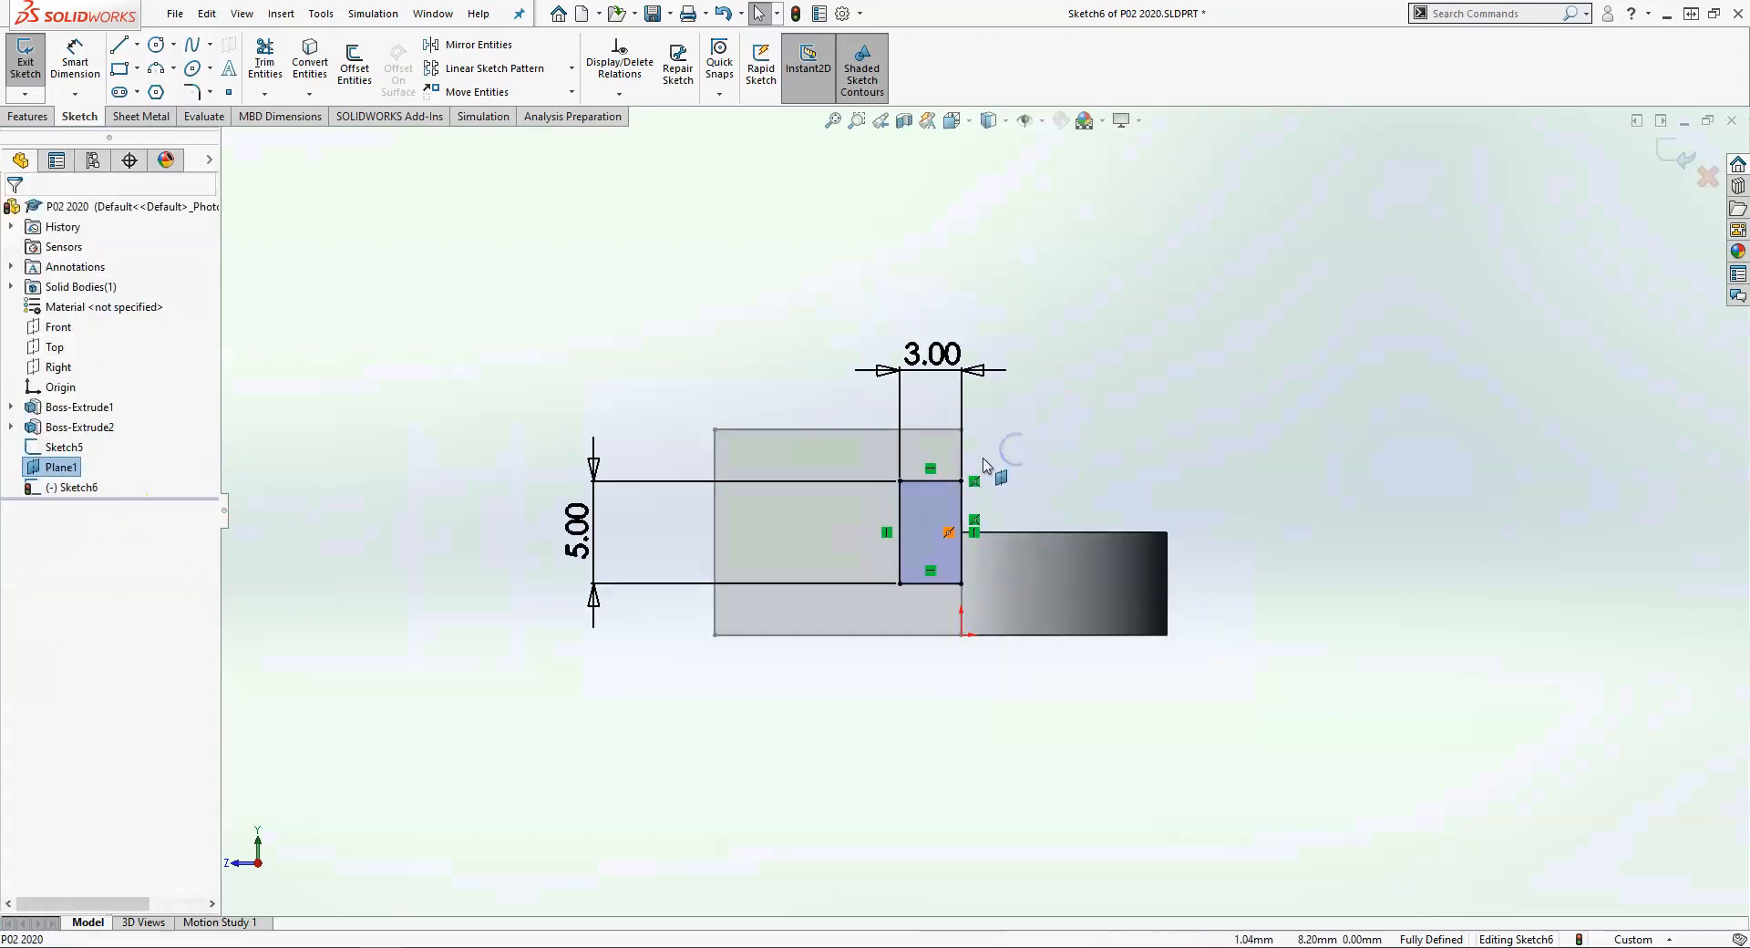
Exit the small rectangle's sketch on the offset plane
{"action": "mouse_move", "coordinate": [997, 480]}
{"action": "middle_mouse_down"}
{"action": "mouse_move", "coordinate": [1012, 476]}
{"action": "mouse_move", "coordinate": [994, 489]}
{"action": "middle_mouse_up"}
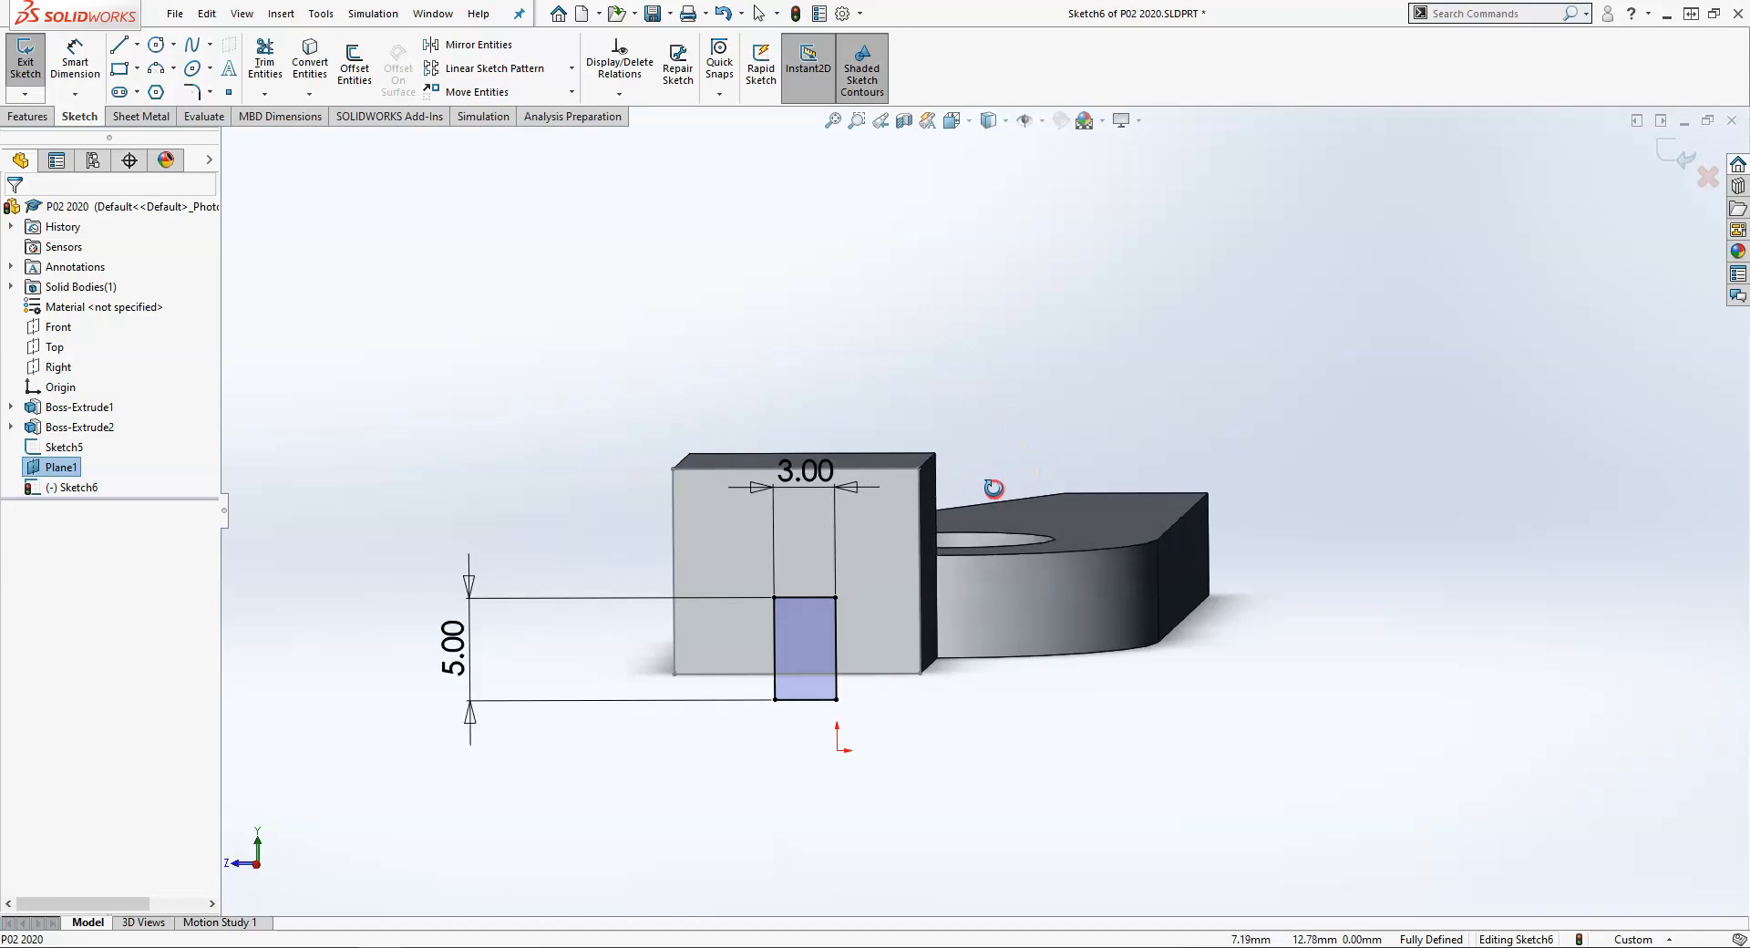
{"action": "left_click", "coordinate": [823, 636]}
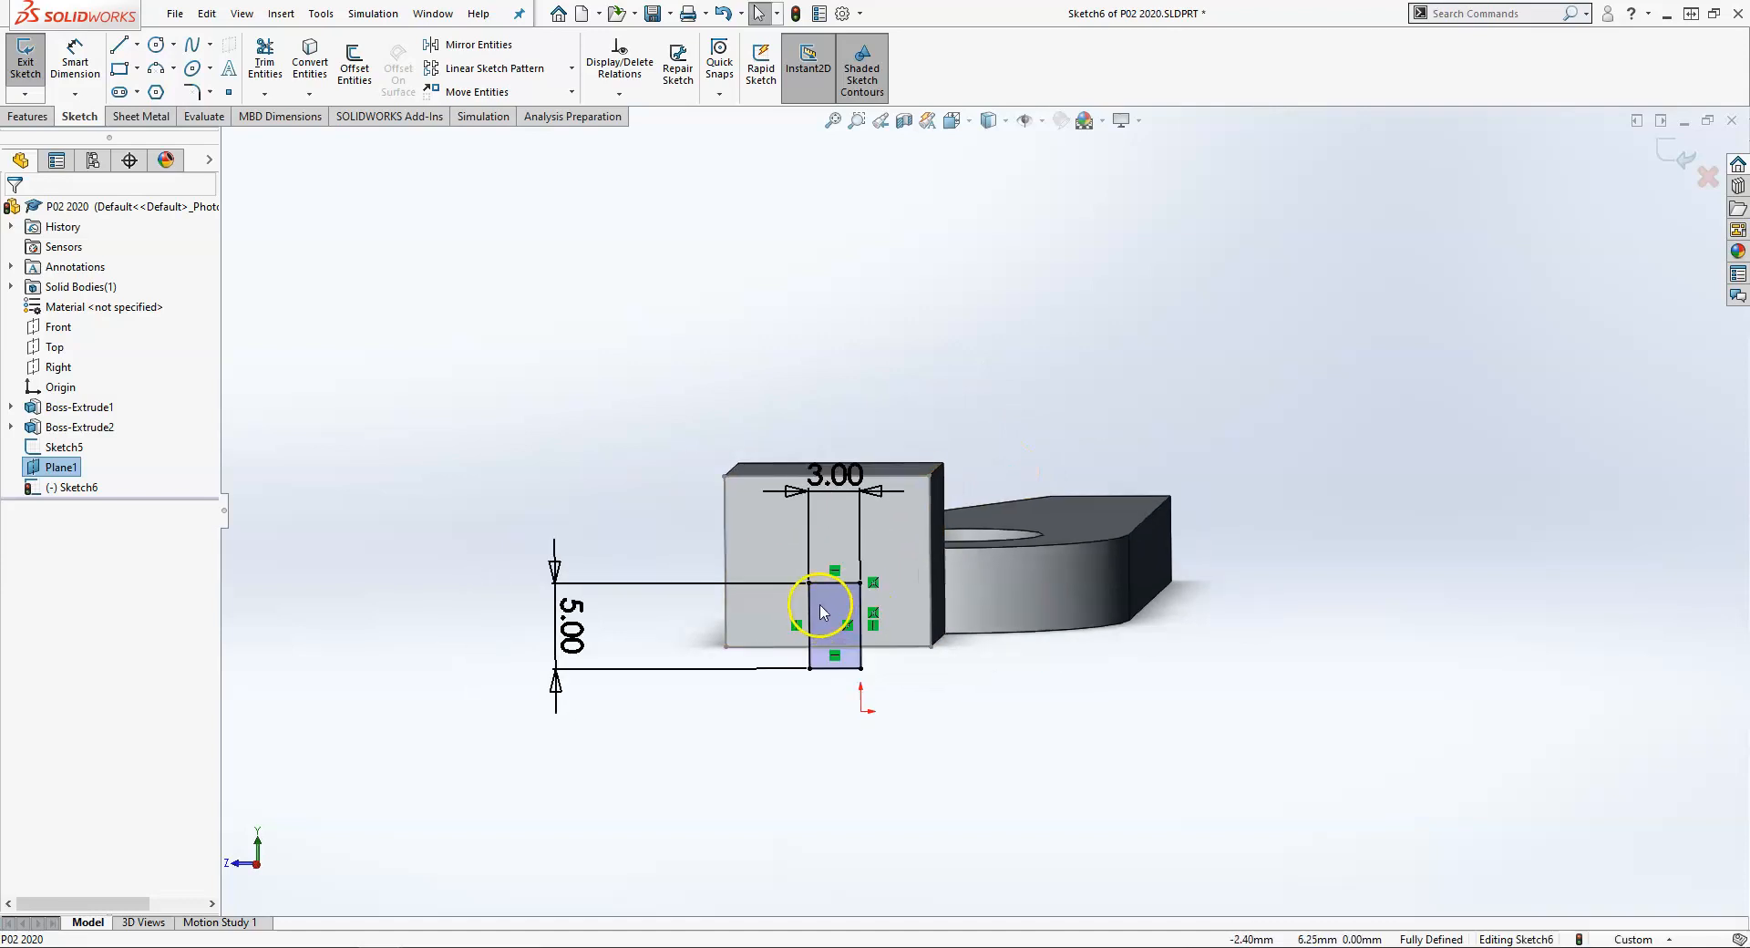
{"action": "middle_click_drag", "start_coordinate": [830, 623], "coordinate": [848, 614]}
{"action": "left_click", "coordinate": [1677, 159]}
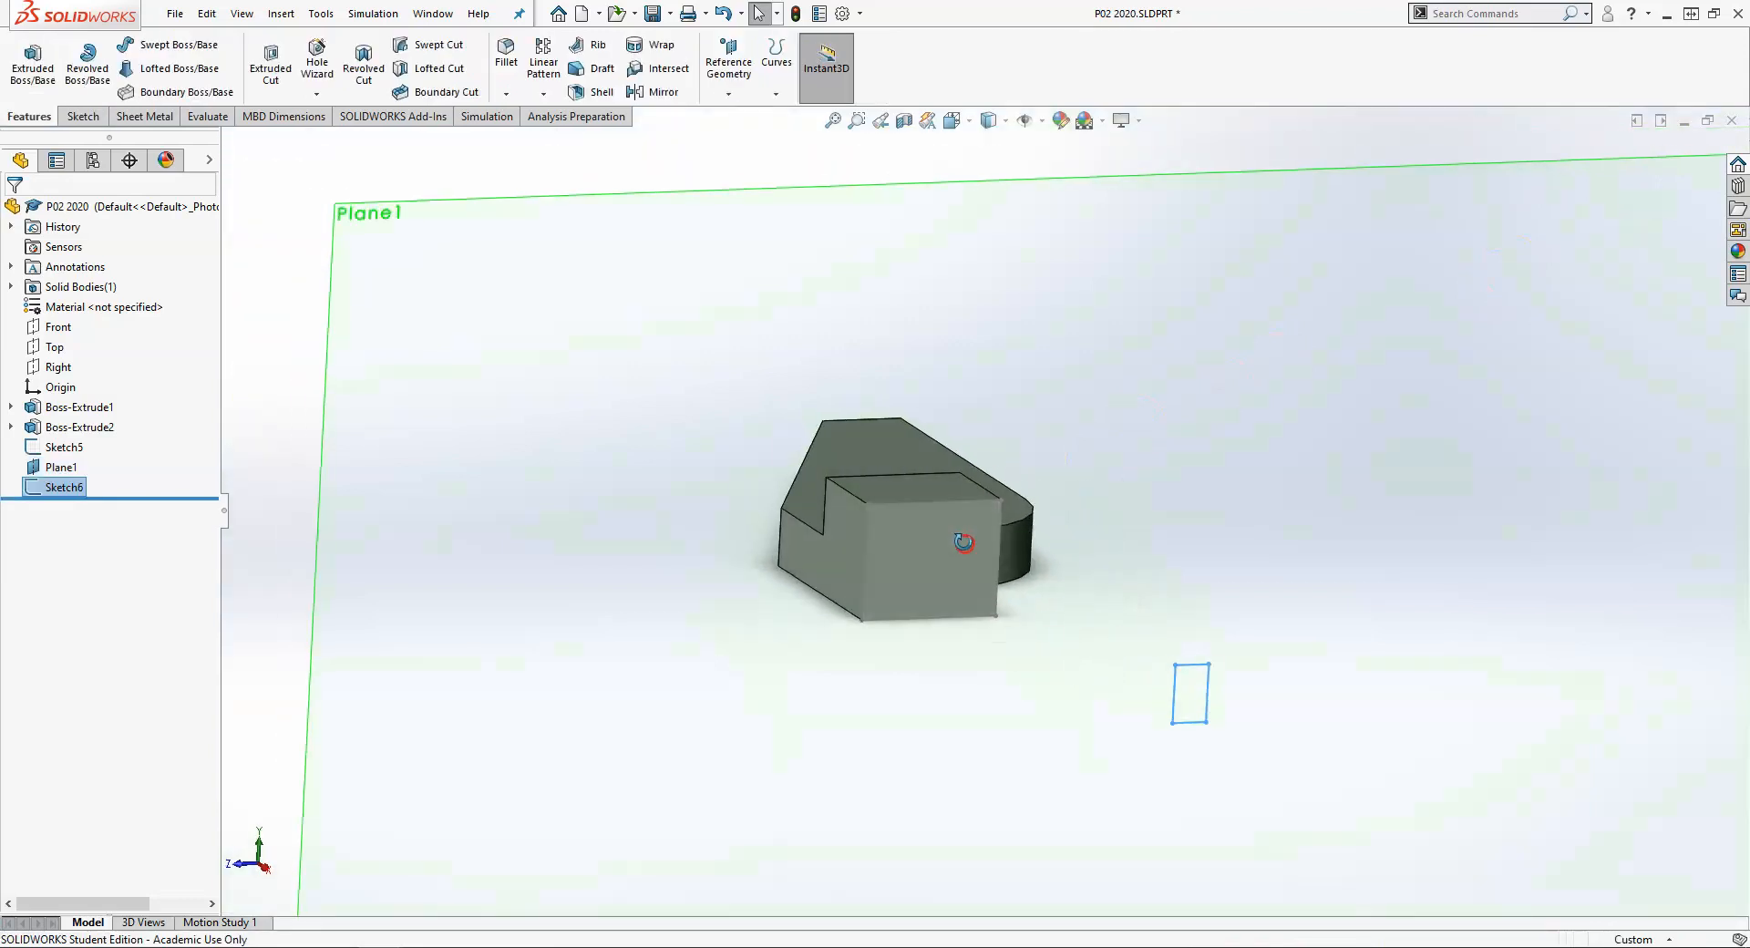
Loft between the small rectangle and the block face profile, moving the rectangle's connector point to the corner matching the block's
{"action": "left_click", "coordinate": [41, 449], "text": "ctrl"}
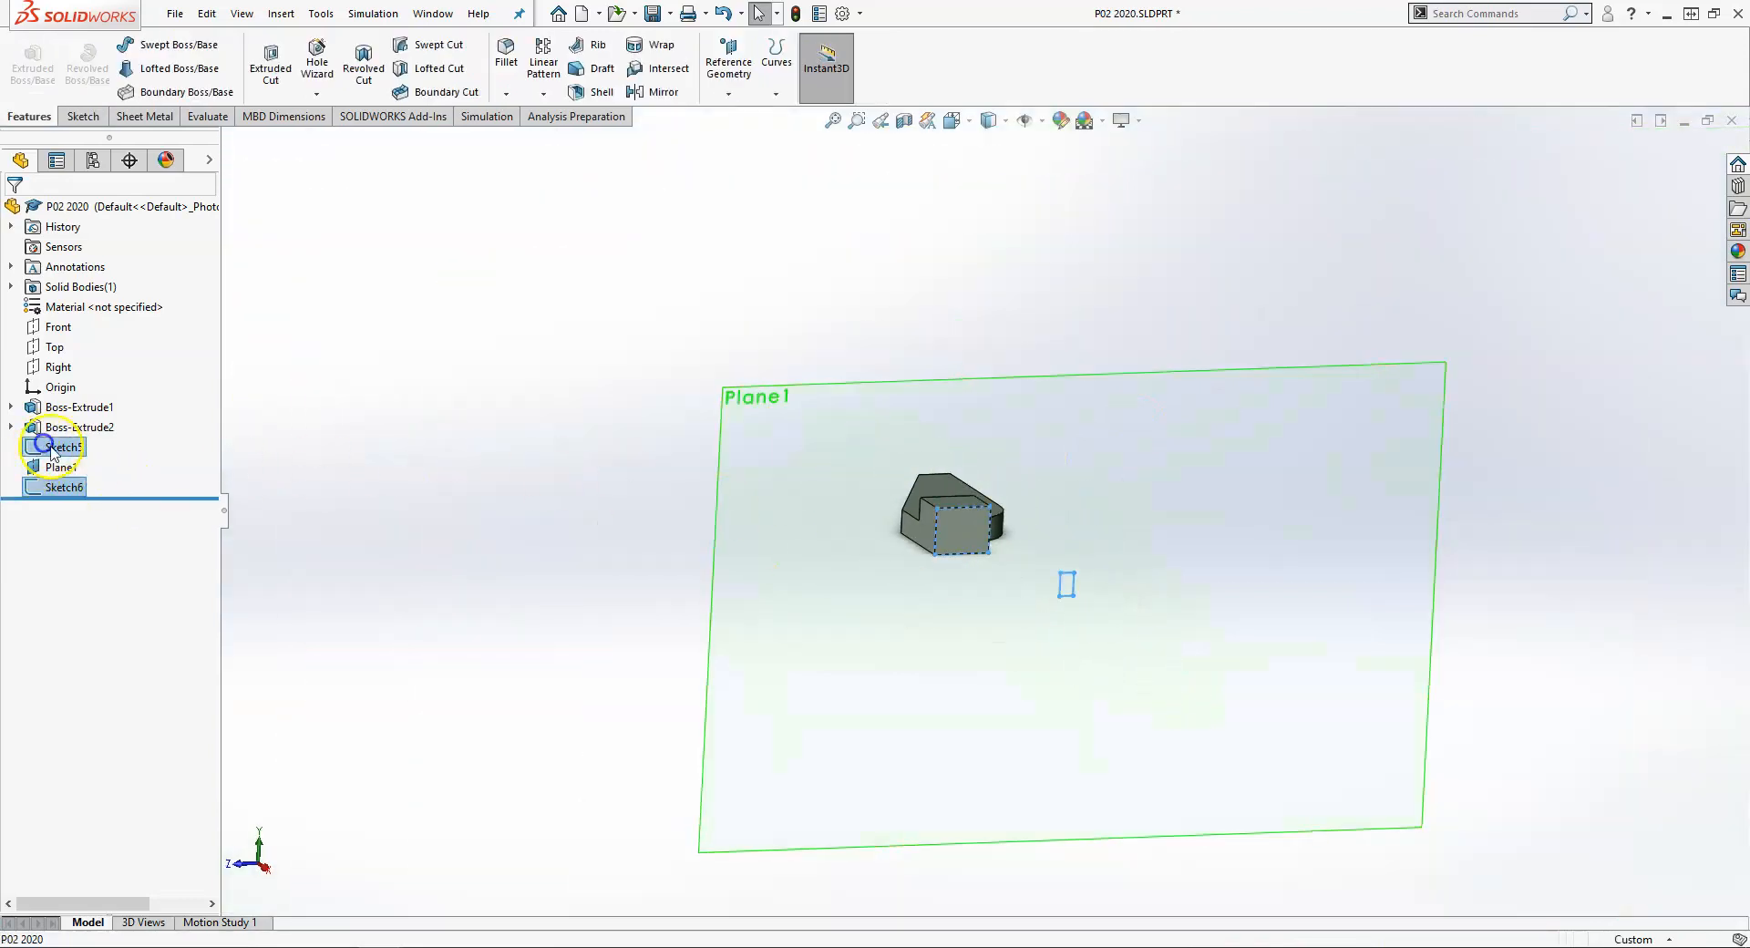
{"action": "left_click", "coordinate": [183, 70]}
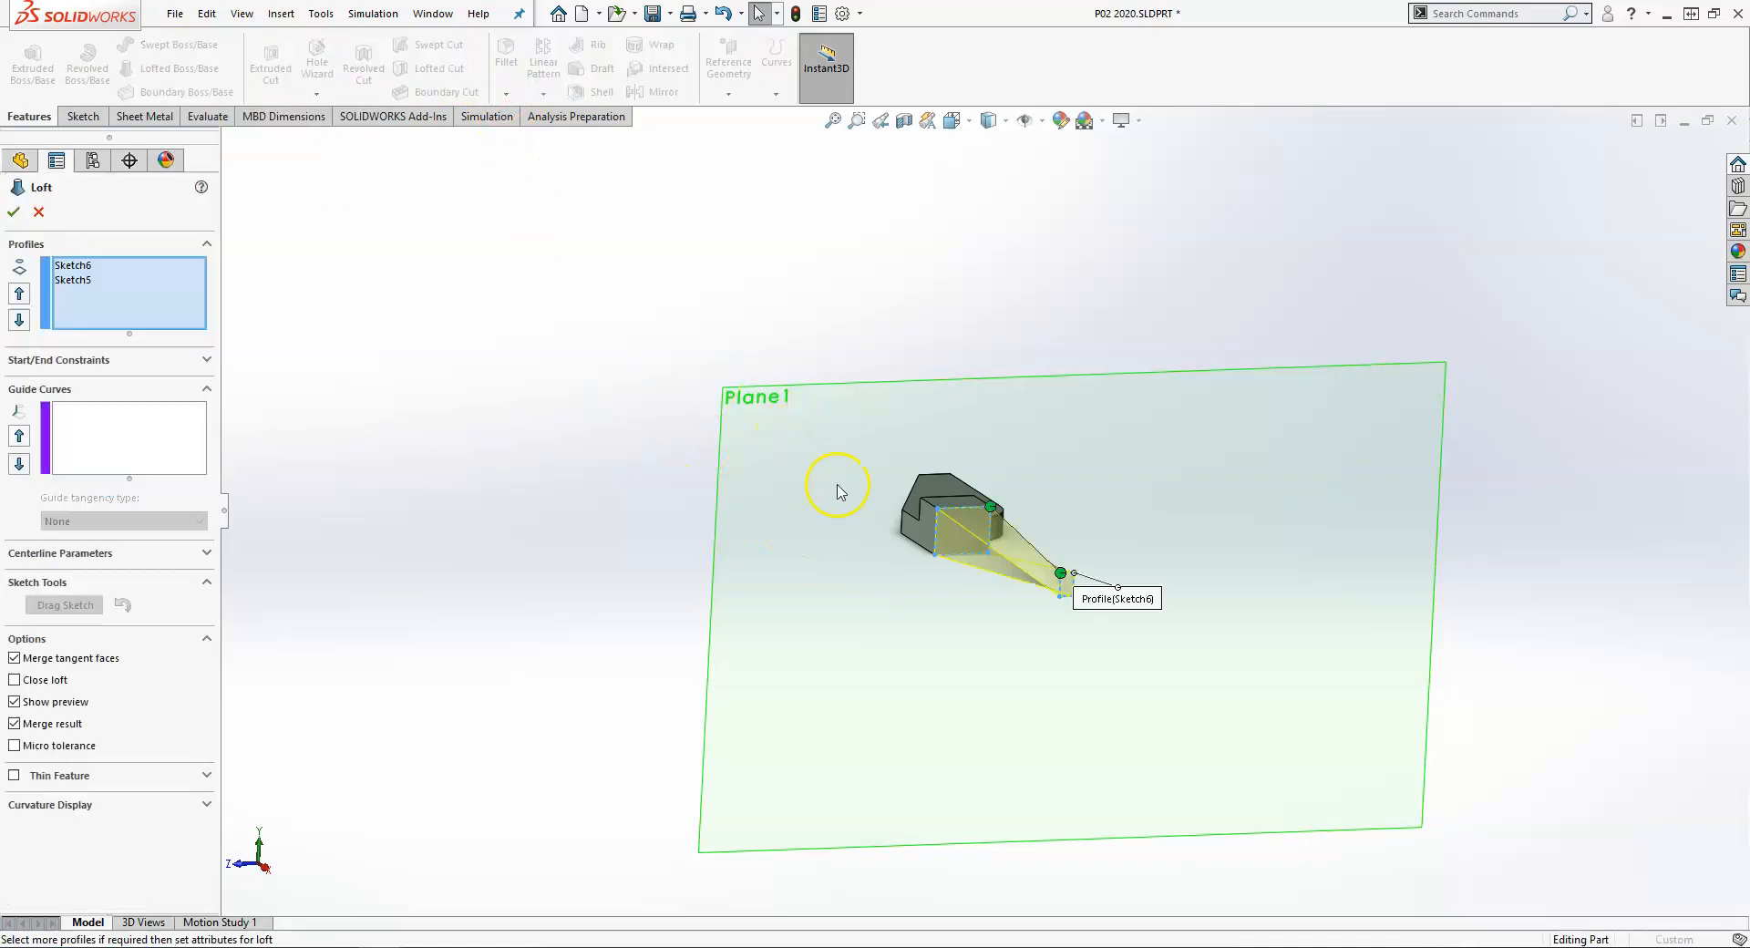
{"action": "scroll", "coordinate": [1042, 597], "scroll_direction": "down", "scroll_amount": 5}
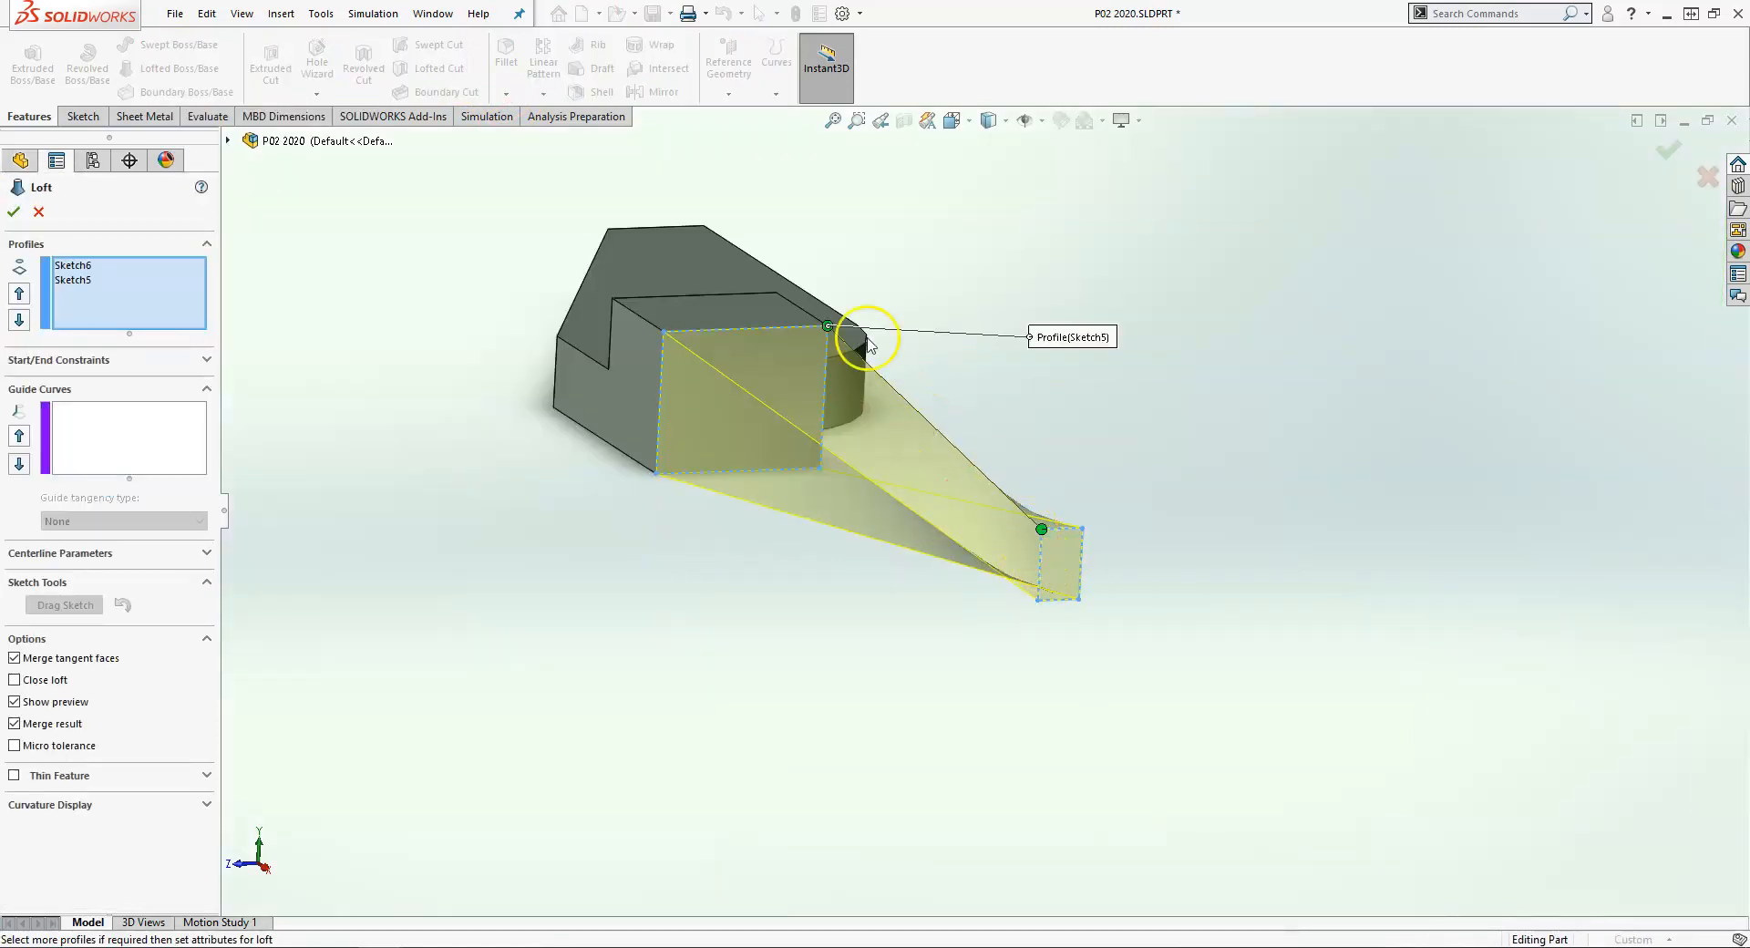
{"action": "left_click_drag", "start_coordinate": [1046, 541], "coordinate": [1082, 527]}
{"action": "middle_click_drag", "start_coordinate": [1147, 512], "coordinate": [1329, 428]}
{"action": "left_click", "coordinate": [1676, 155]}
Hide the offset plane Plane1 at the jaw tip
{"action": "middle_click_drag", "start_coordinate": [898, 572], "coordinate": [927, 312]}
{"action": "left_click", "coordinate": [60, 446]}
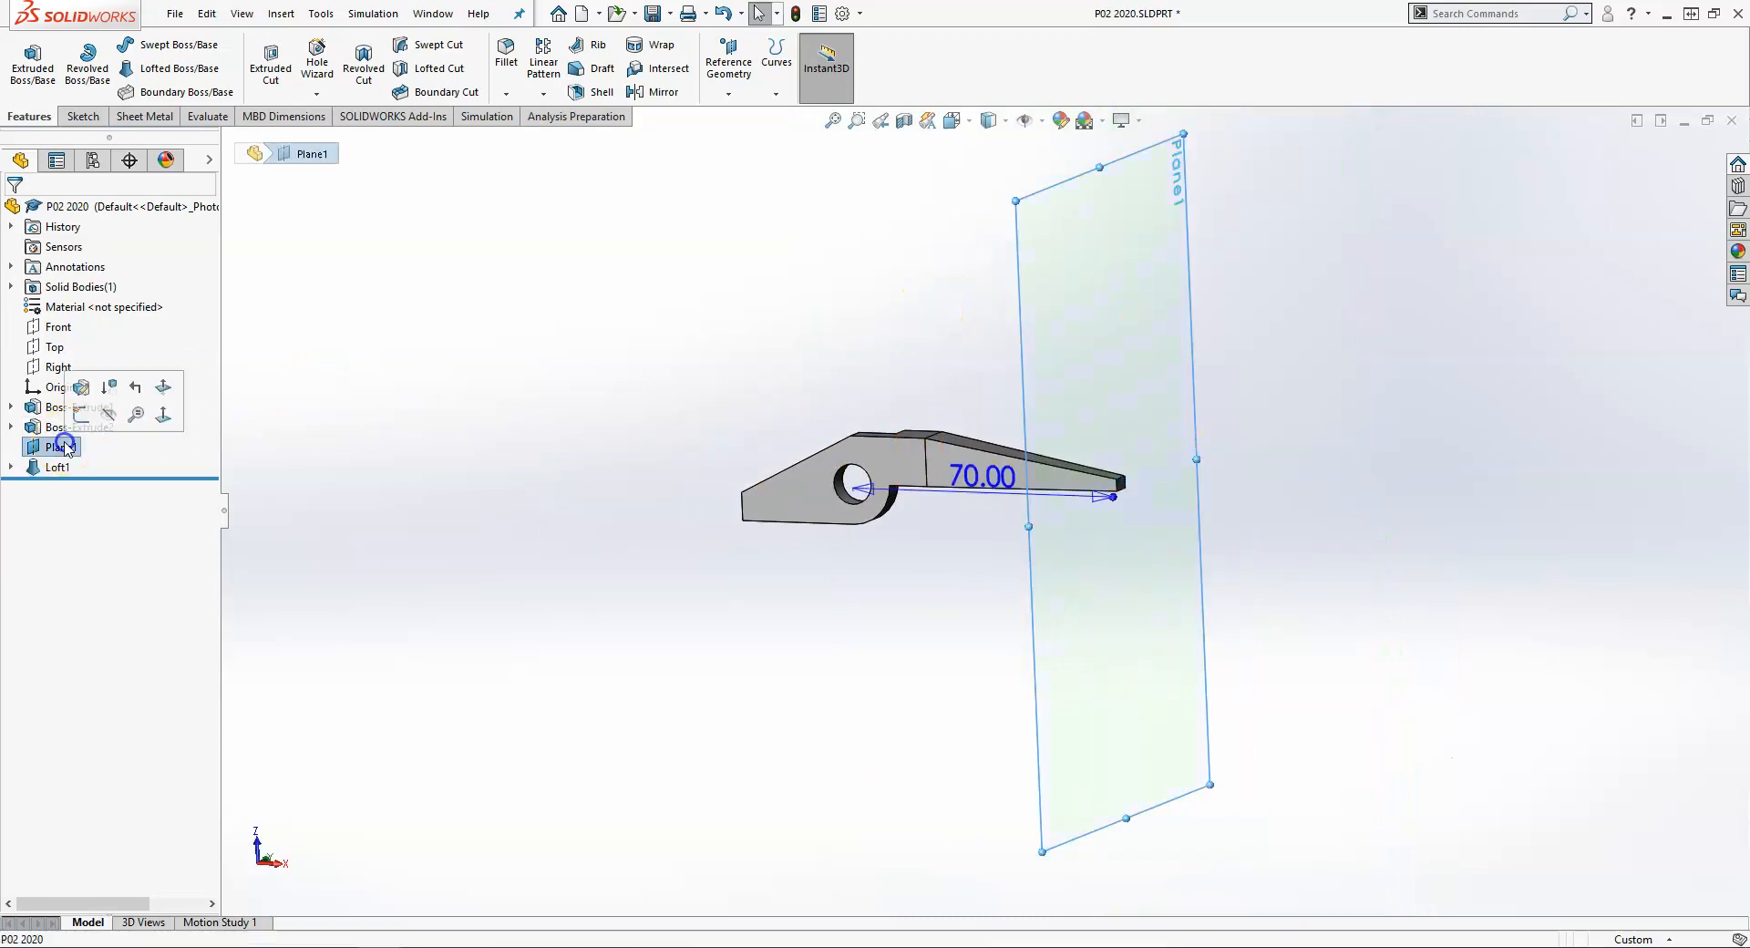
{"action": "left_click", "coordinate": [468, 411]}
{"action": "middle_click_drag", "start_coordinate": [781, 402], "coordinate": [1145, 477]}
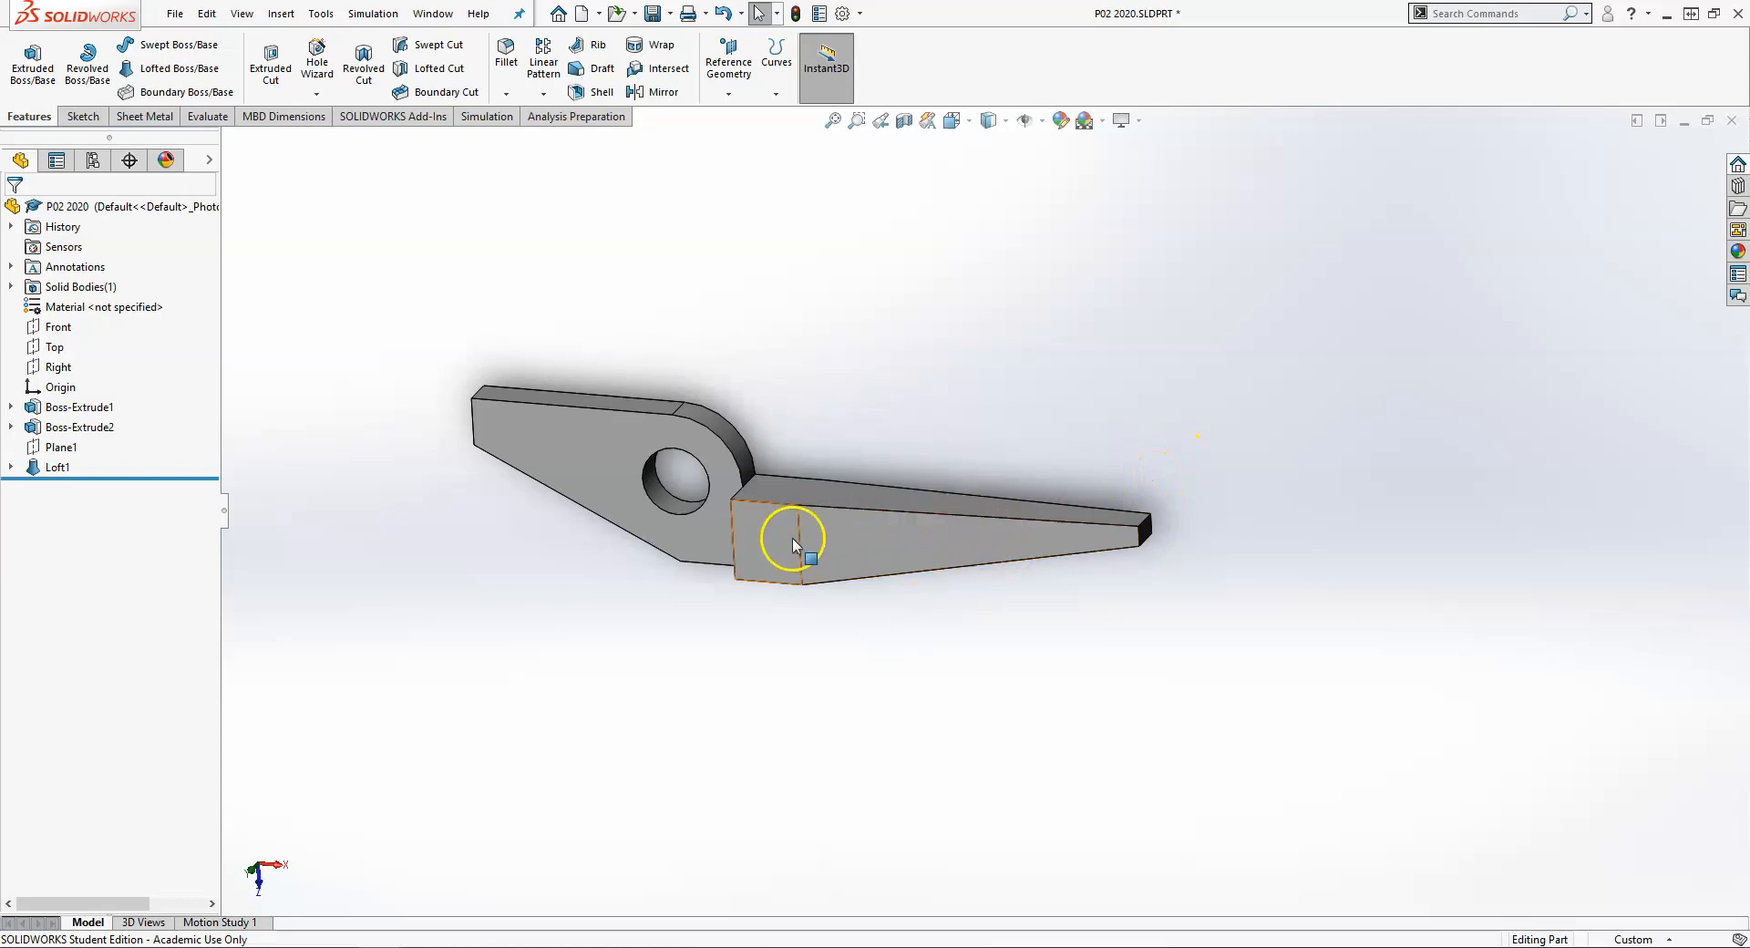
Start a new sketch on the Top plane with the view normal to it, showing the jaw
{"action": "left_click", "coordinate": [55, 347]}
{"action": "scroll", "coordinate": [694, 406], "scroll_direction": "up", "scroll_amount": 2}
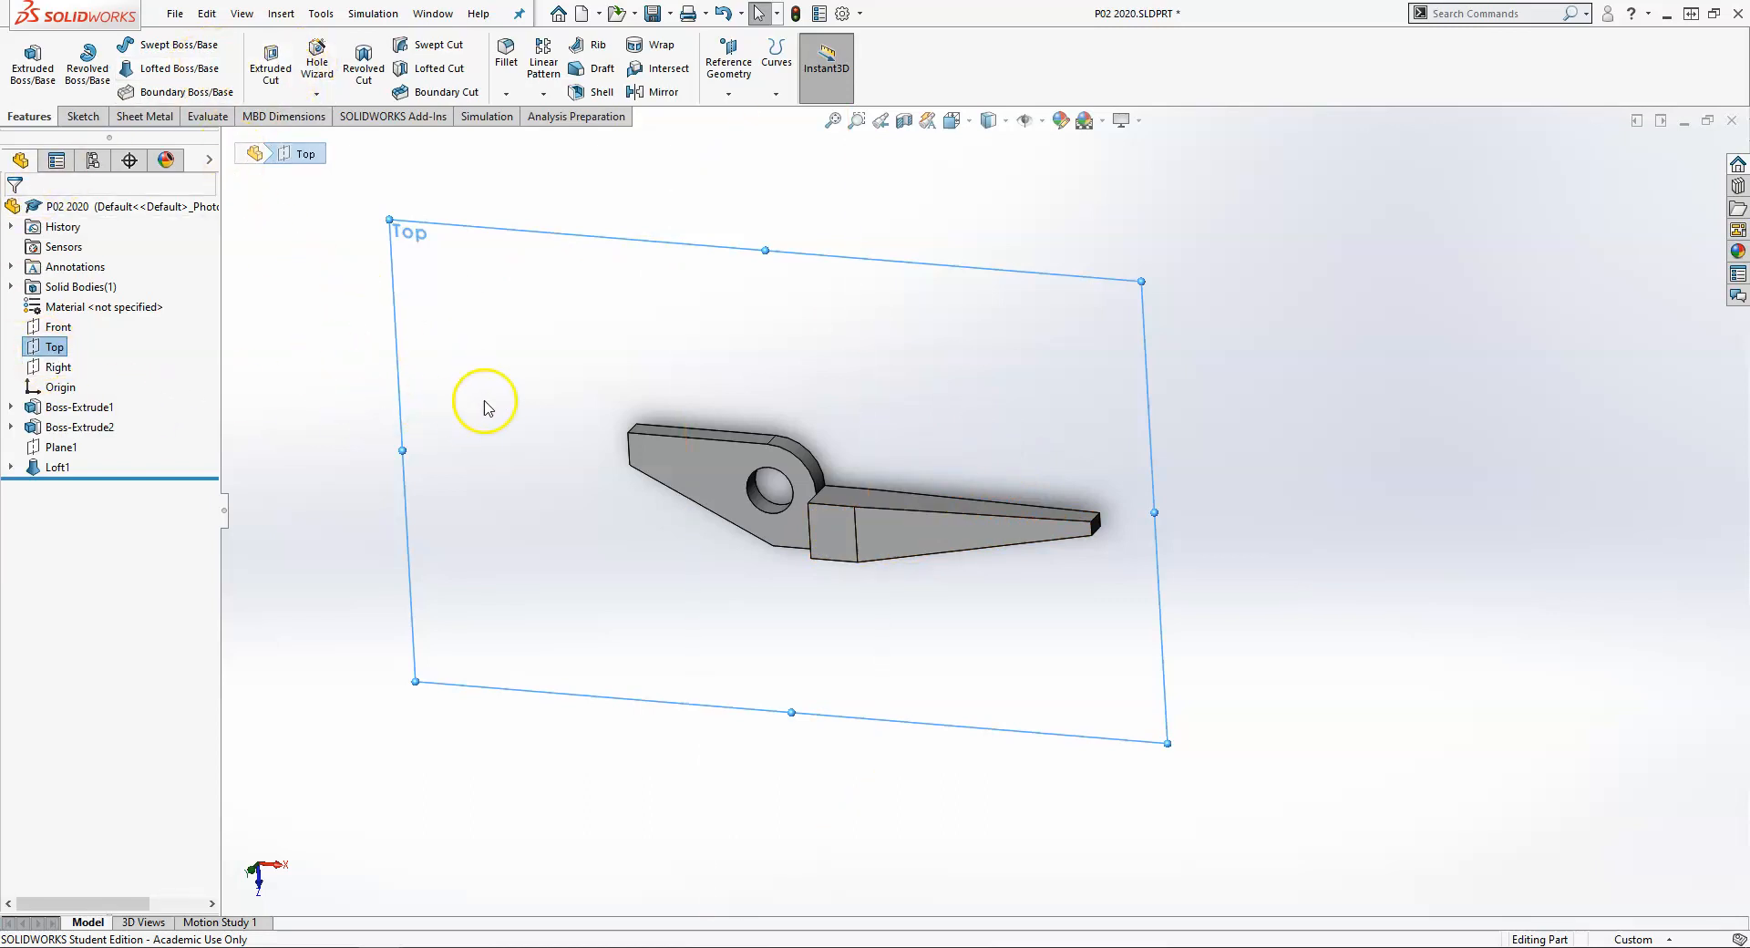
{"action": "key", "text": "space"}
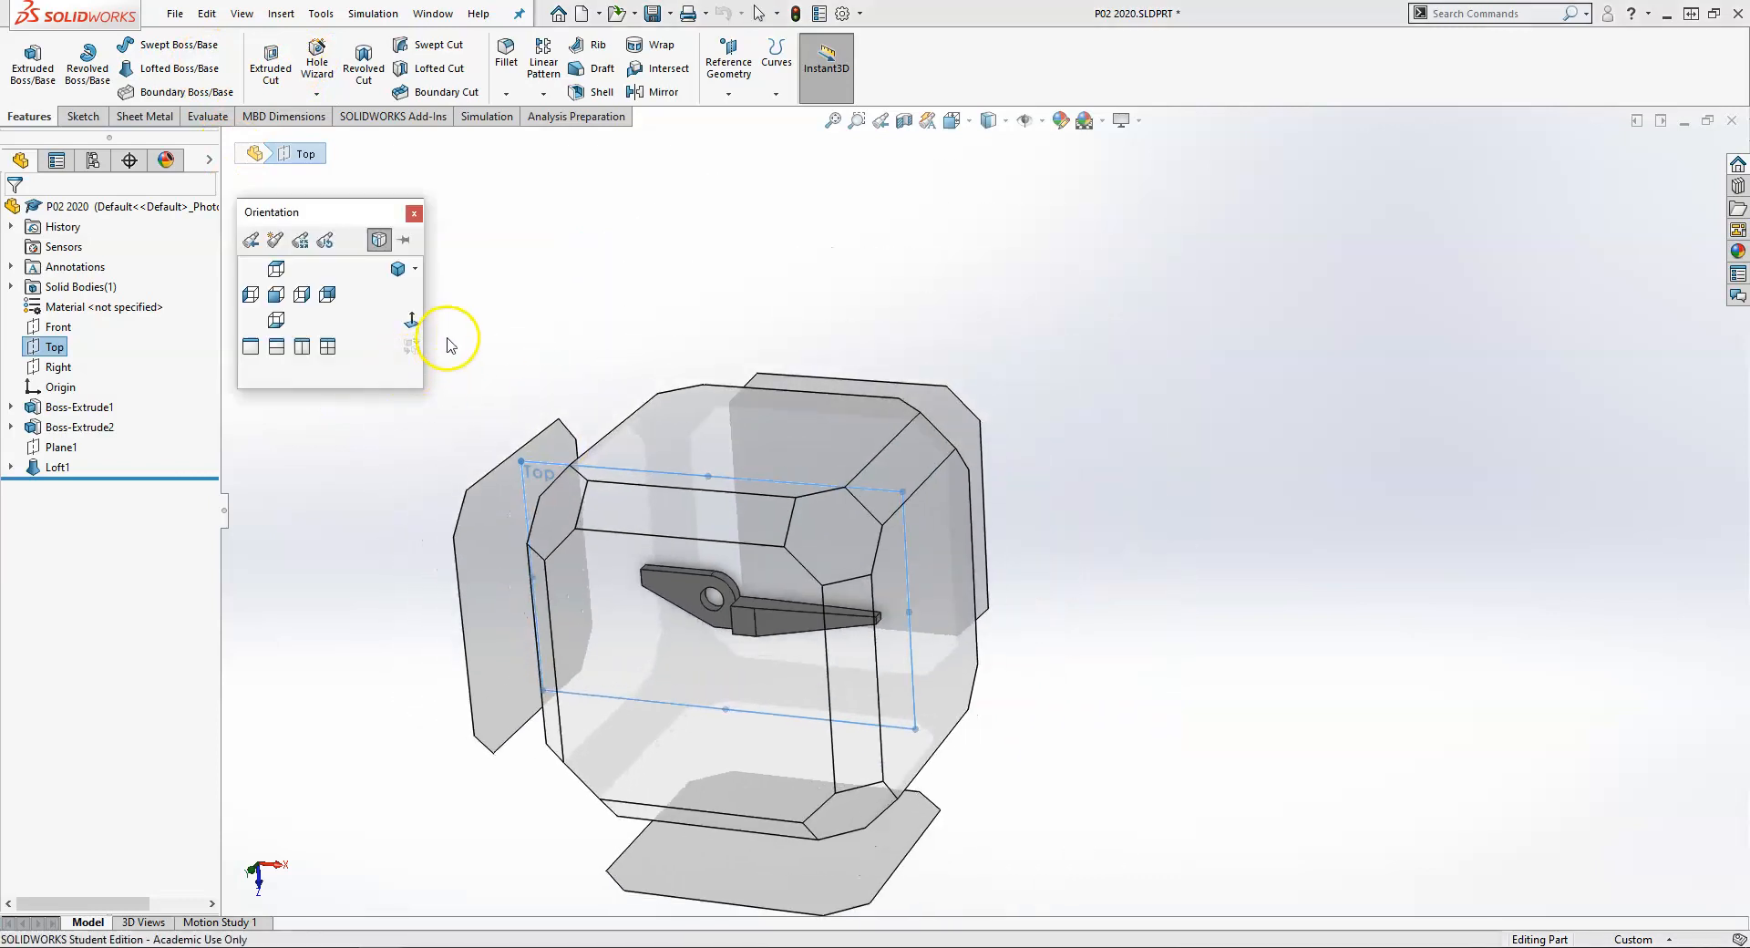
{"action": "left_click", "coordinate": [412, 322]}
{"action": "scroll", "coordinate": [1430, 433], "scroll_direction": "down", "scroll_amount": 3}
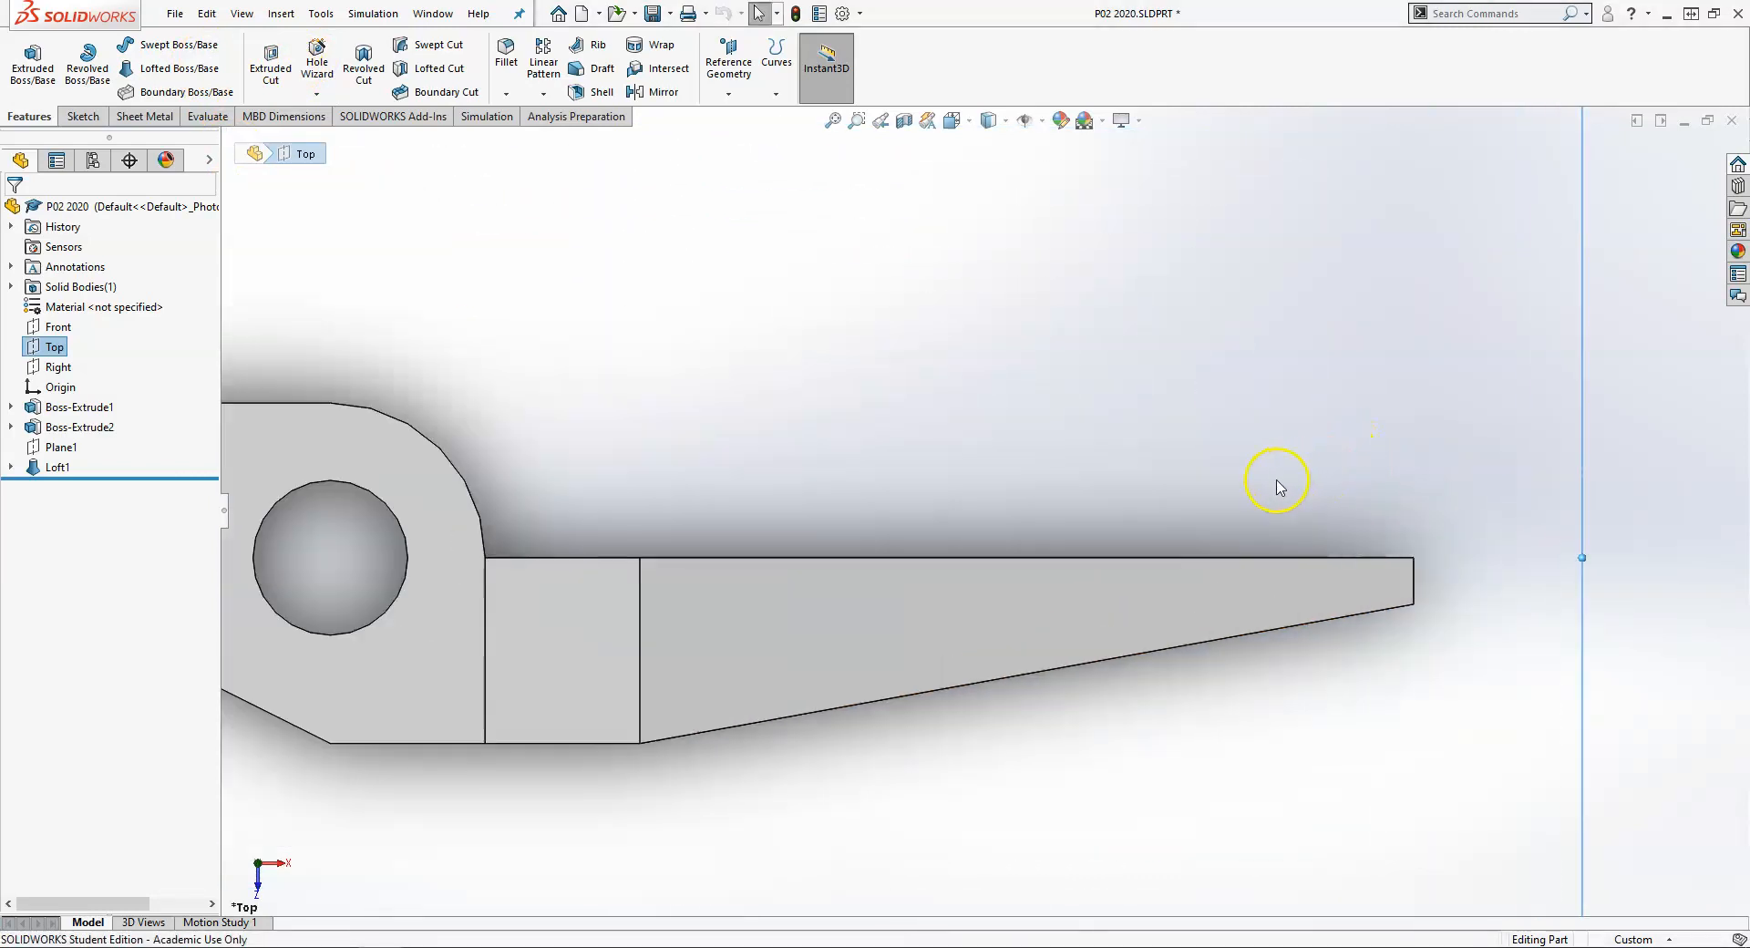
{"action": "key", "text": "ctrl+4"}
{"action": "key", "text": "space"}
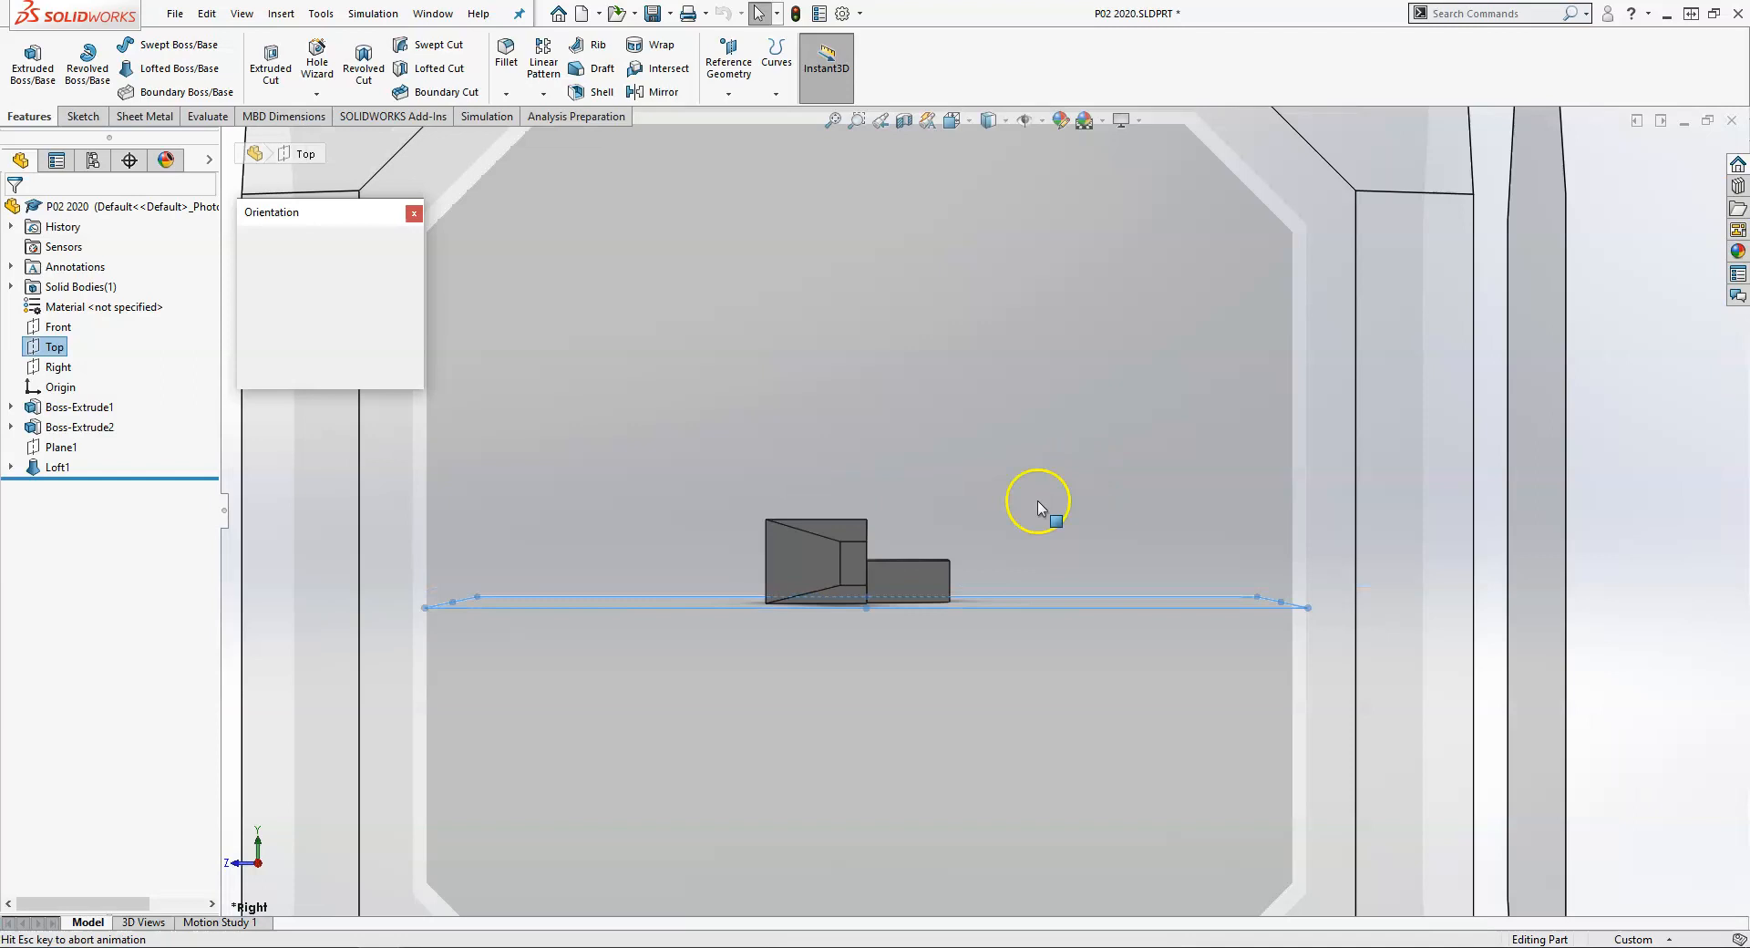
{"action": "left_click", "coordinate": [410, 324]}
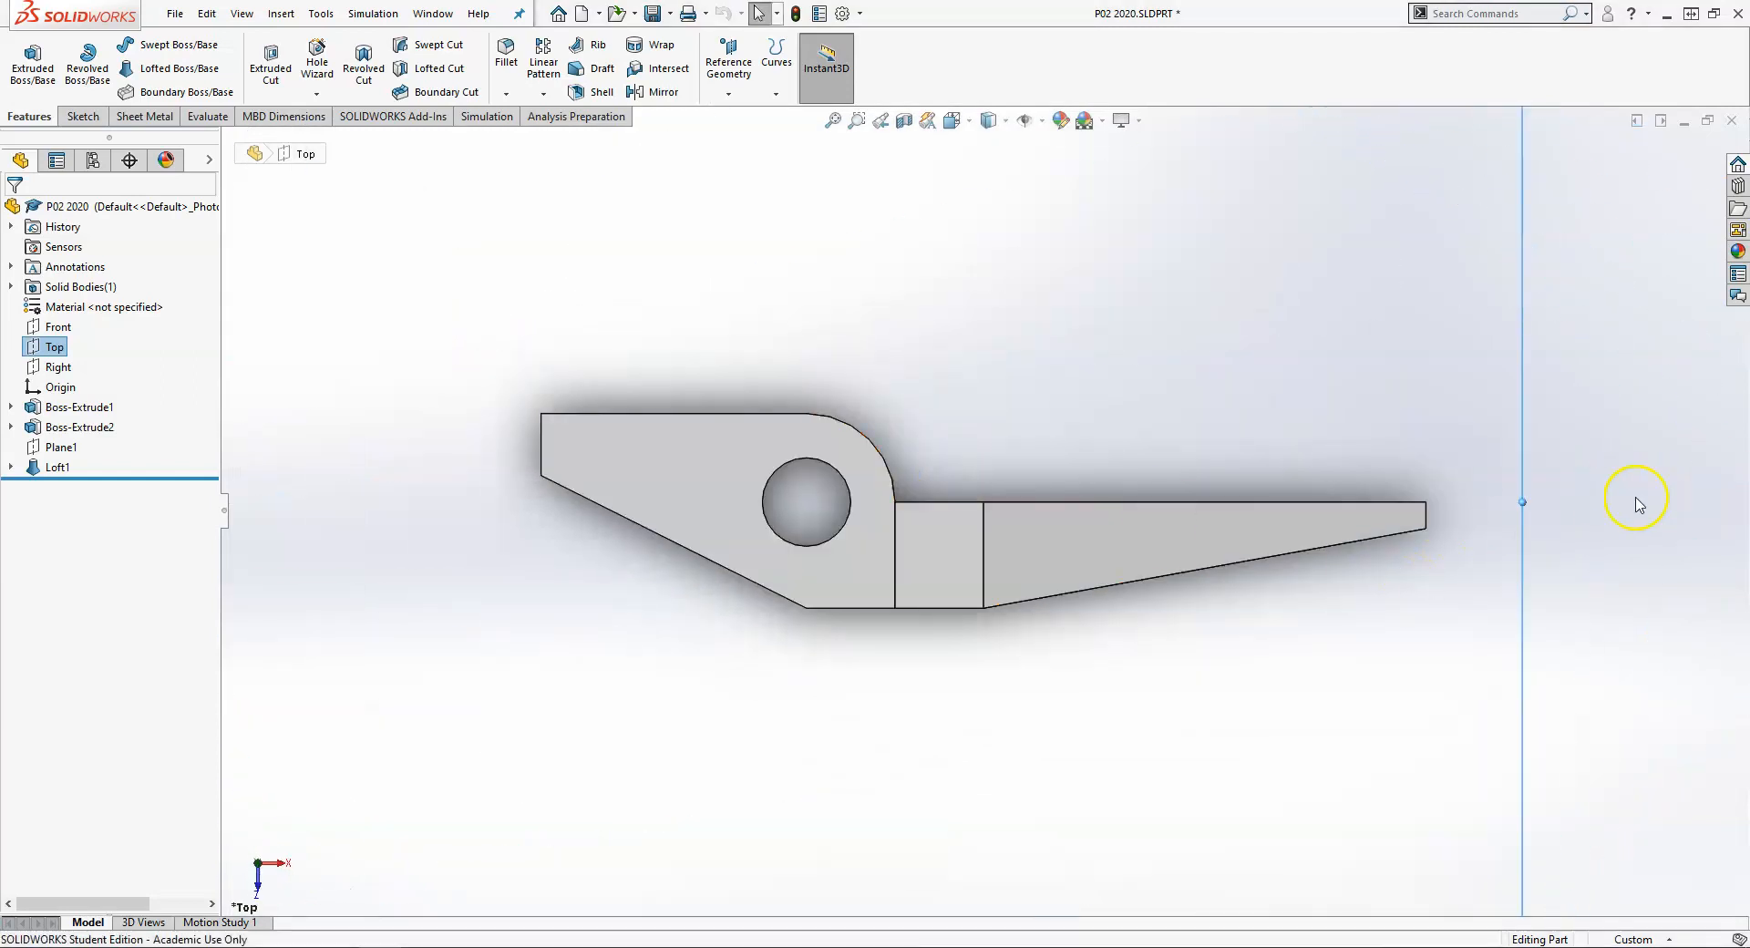
{"action": "scroll", "coordinate": [1636, 497], "scroll_direction": "down", "scroll_amount": 2}
{"action": "left_click", "coordinate": [83, 116]}
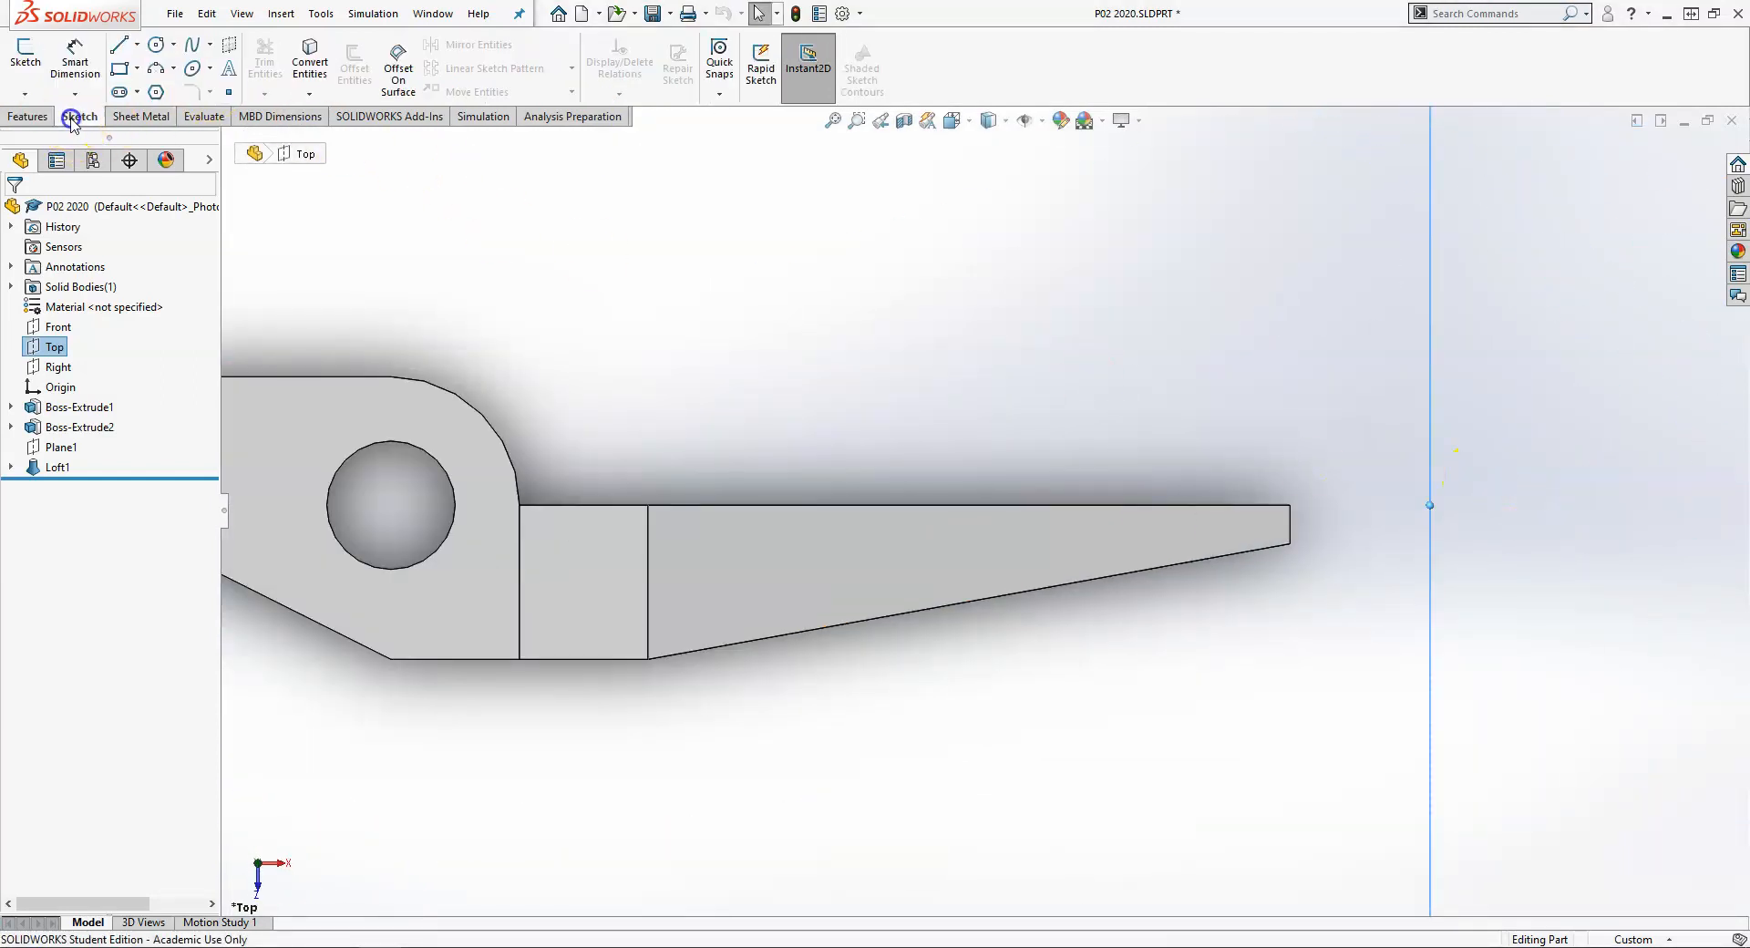
{"action": "left_click", "coordinate": [26, 54]}
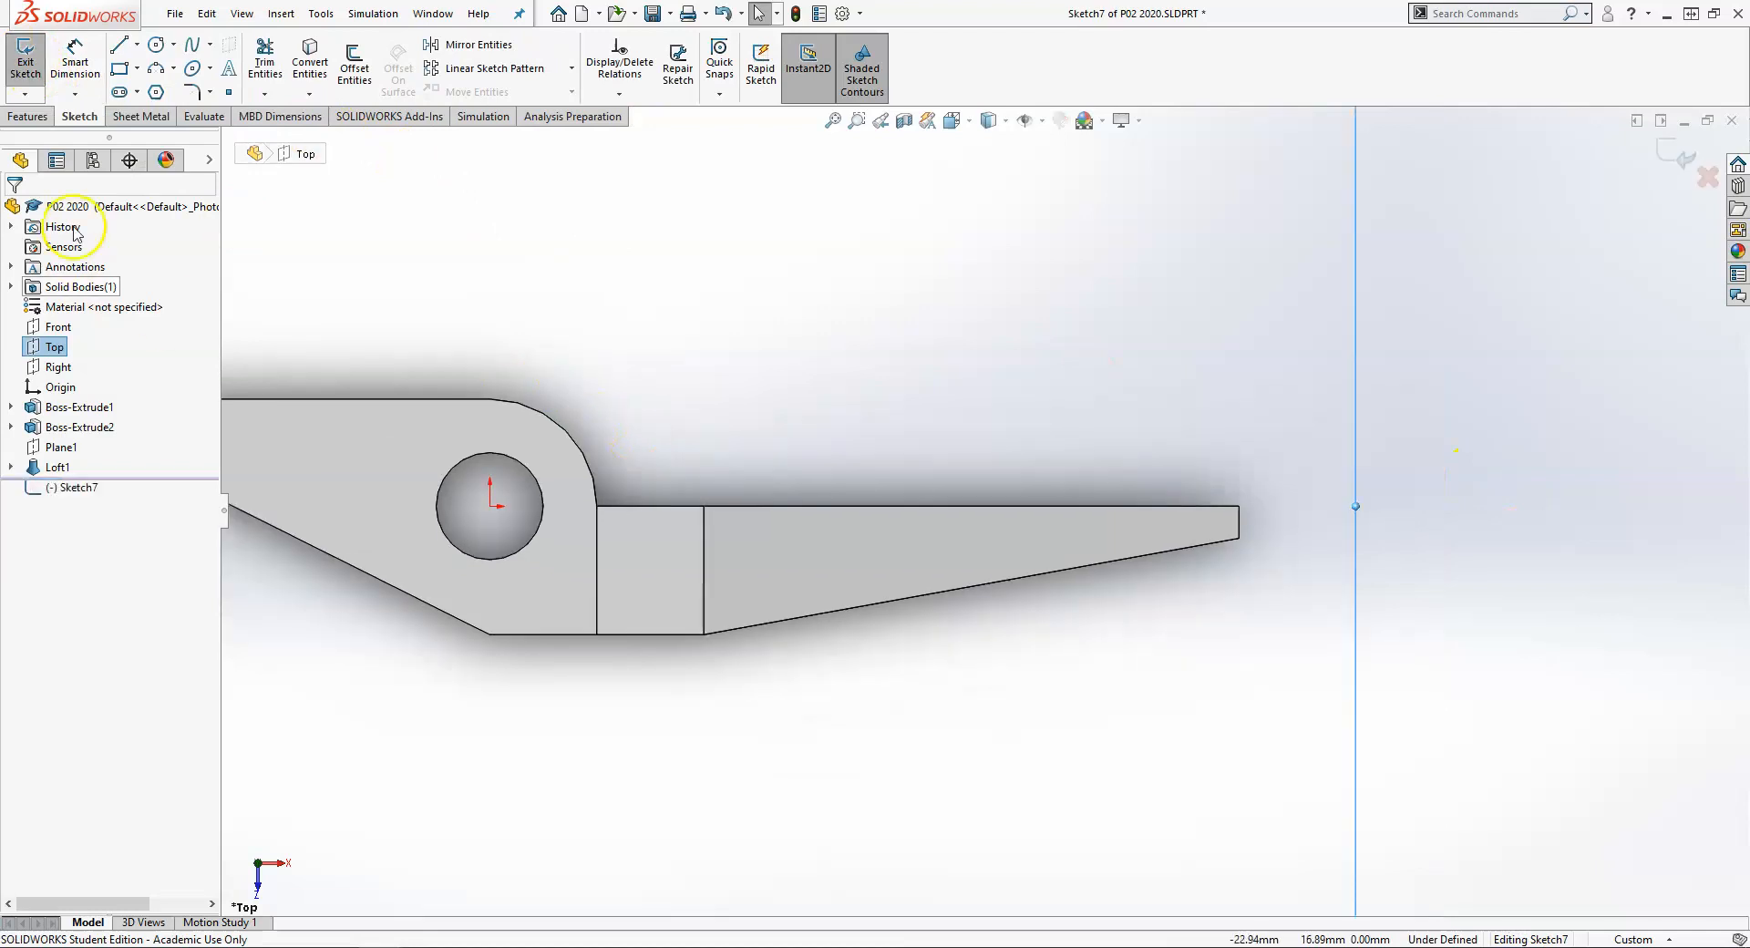
Sketch a circle about 4.3 mm in diameter centred on the jaw's straight gripping edge near the tip
{"action": "left_click", "coordinate": [1169, 506]}
{"action": "left_click", "coordinate": [1175, 486]}
{"action": "key", "text": "Escape"}
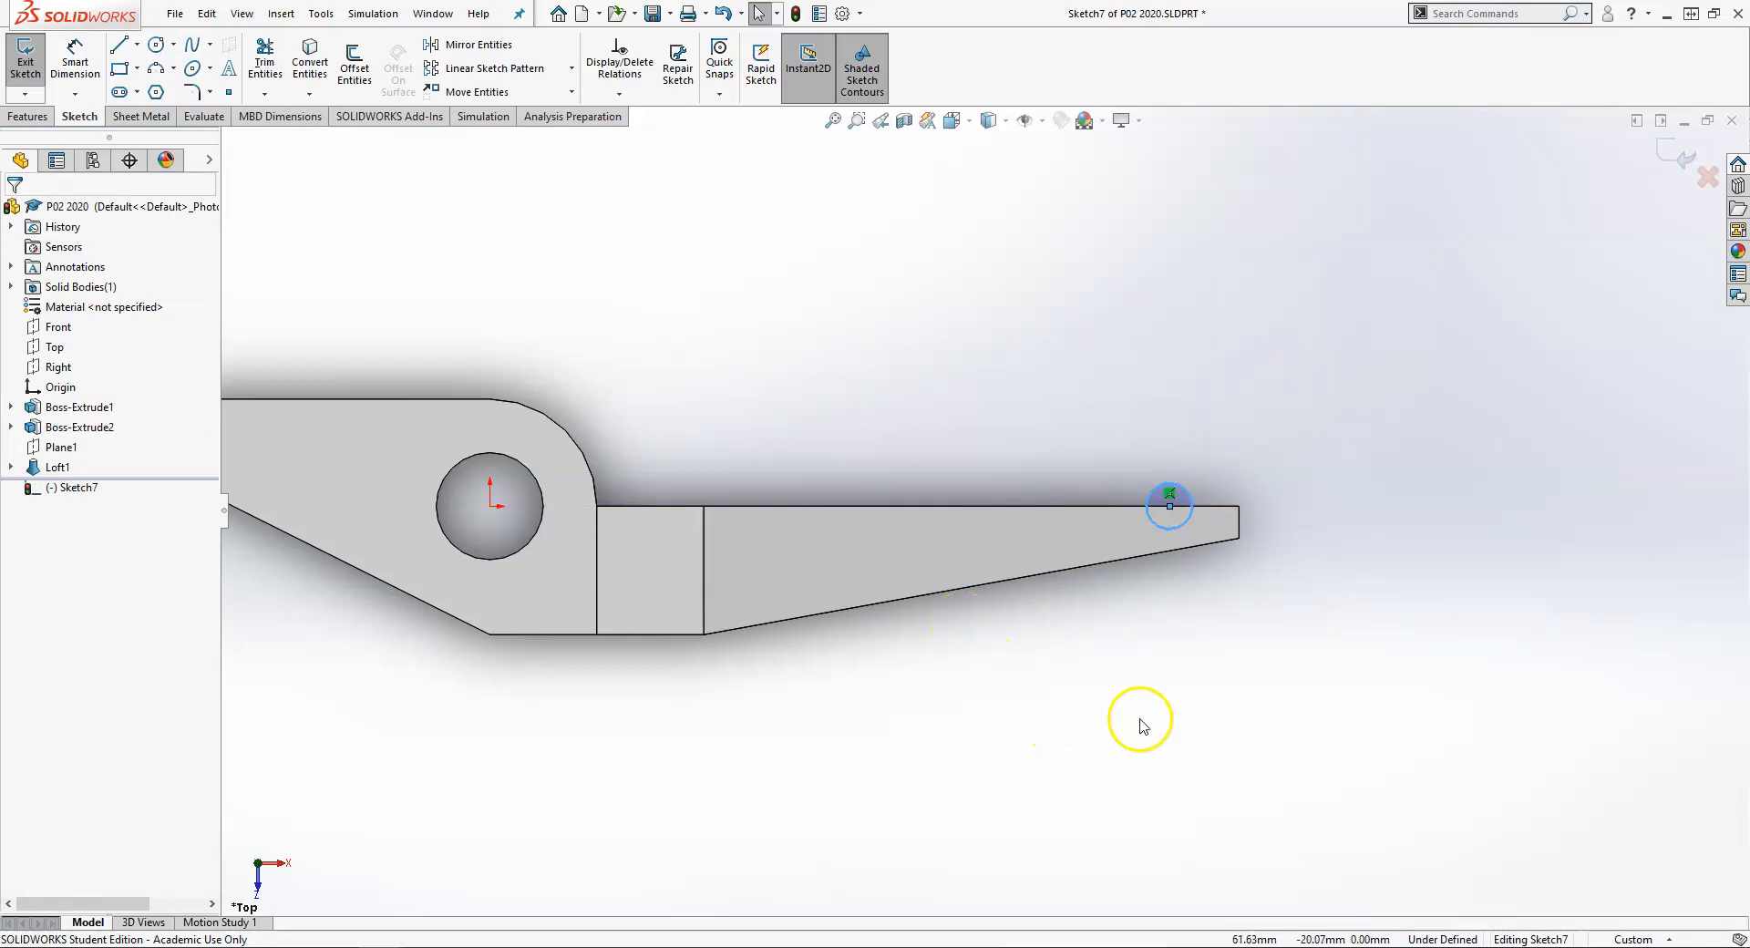
Add a diameter dimension to the circle near the jaw tip
{"action": "right_click_drag", "start_coordinate": [1142, 721], "coordinate": [1156, 620]}
{"action": "left_click", "coordinate": [1183, 488]}
{"action": "left_click", "coordinate": [1190, 497]}
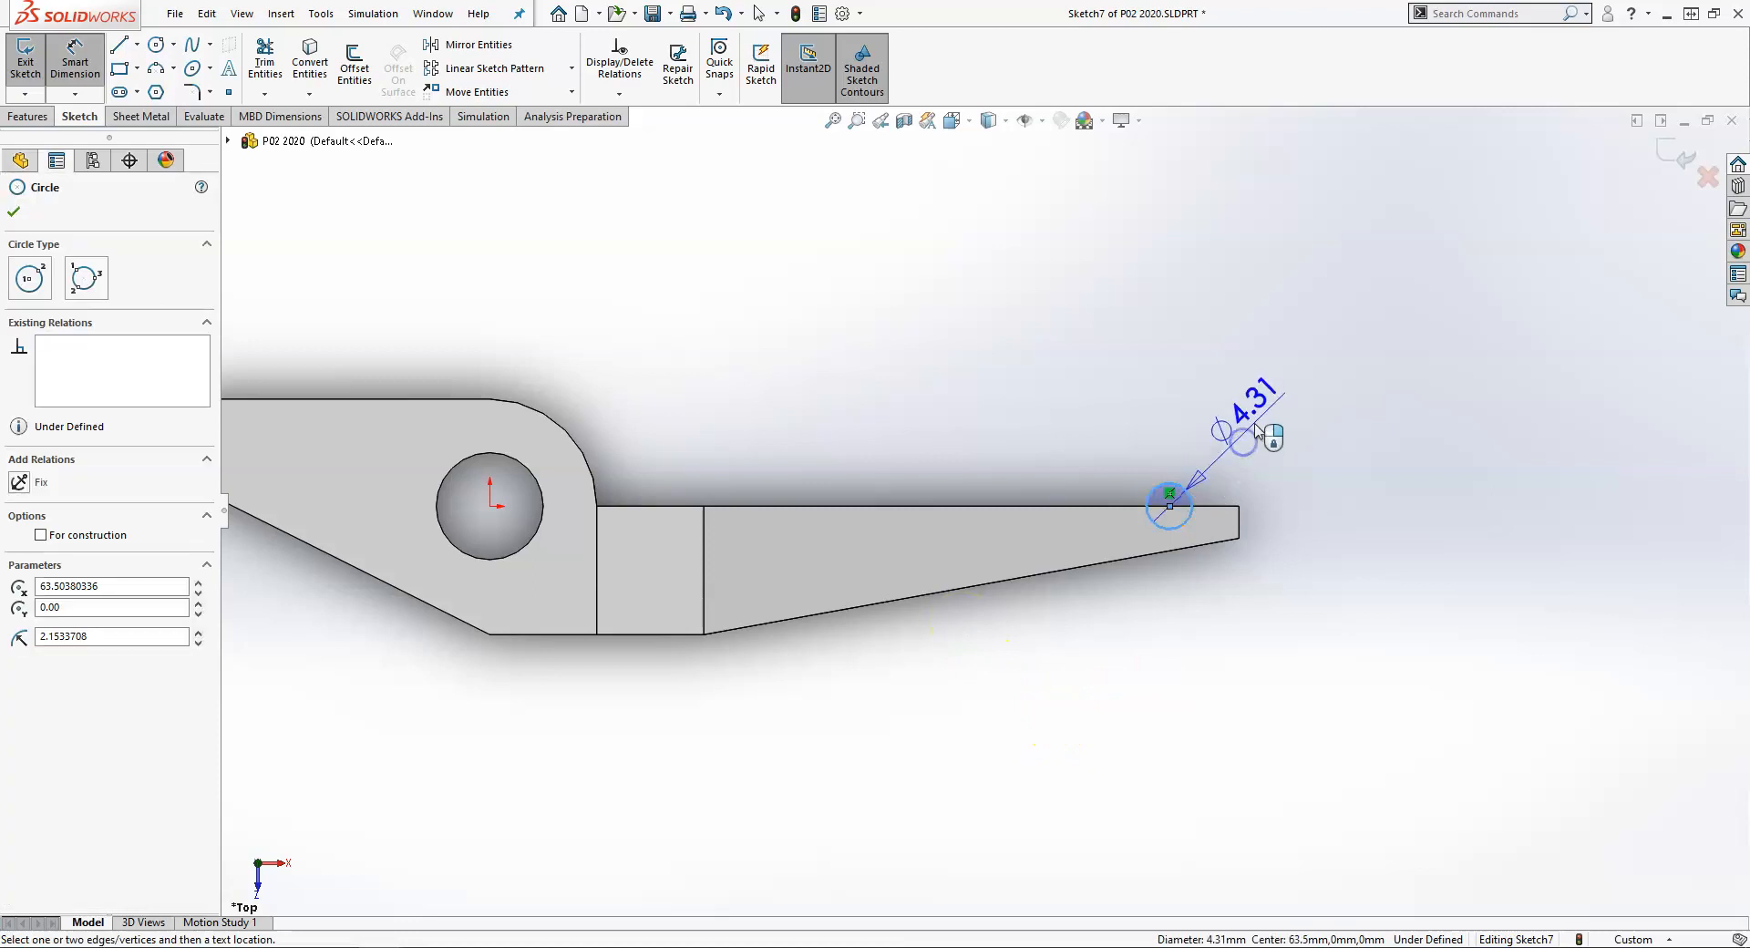
{"action": "left_click", "coordinate": [1258, 430]}
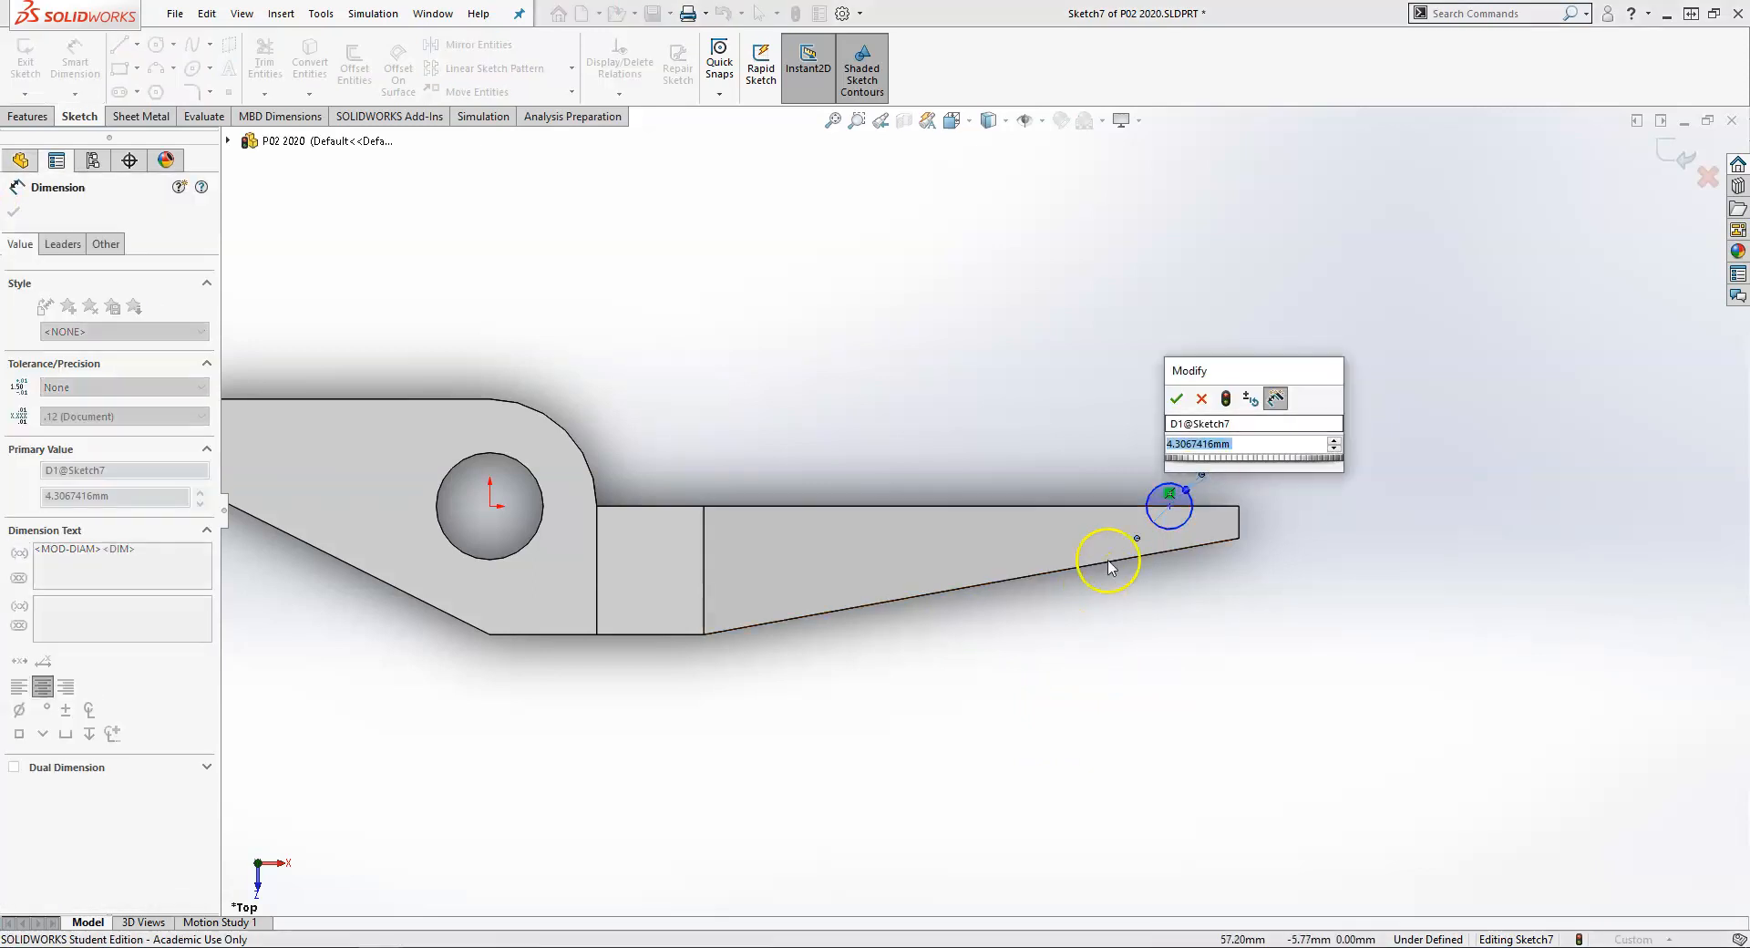
Complete the linear pattern of the groove cut along the jaw with 3 mm spacing and 12 instances
{"action": "scroll", "coordinate": [1085, 525], "scroll_direction": "up", "scroll_amount": 1}
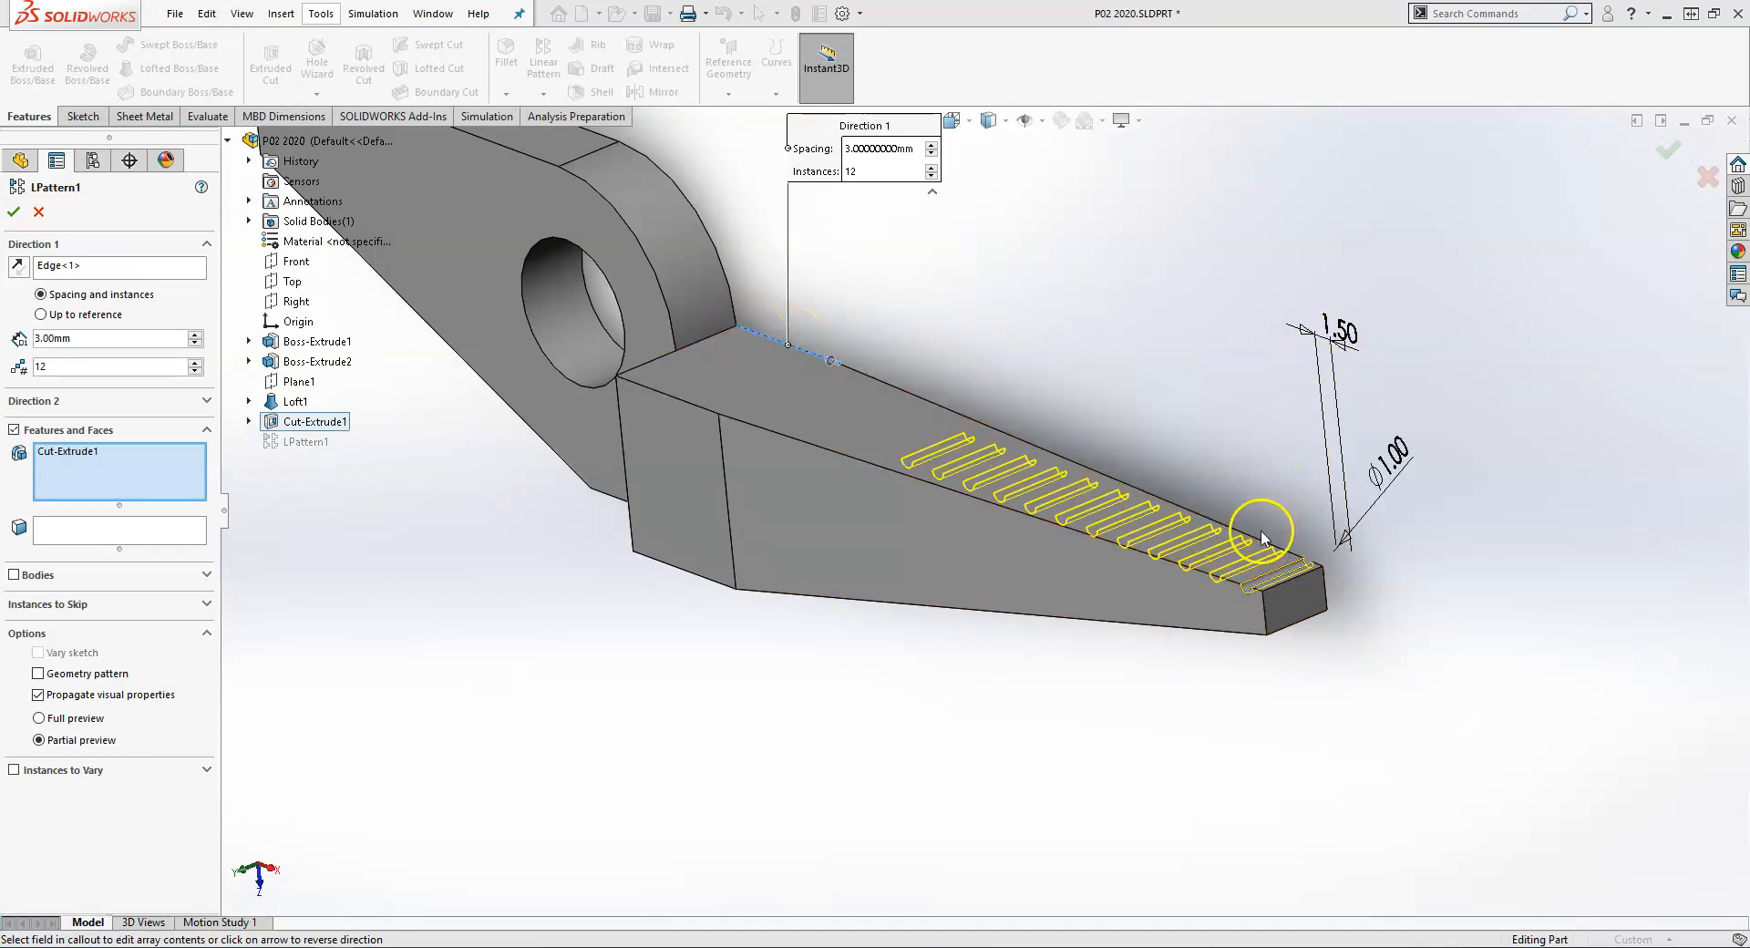
{"action": "scroll", "coordinate": [1263, 536], "scroll_direction": "down", "scroll_amount": 2}
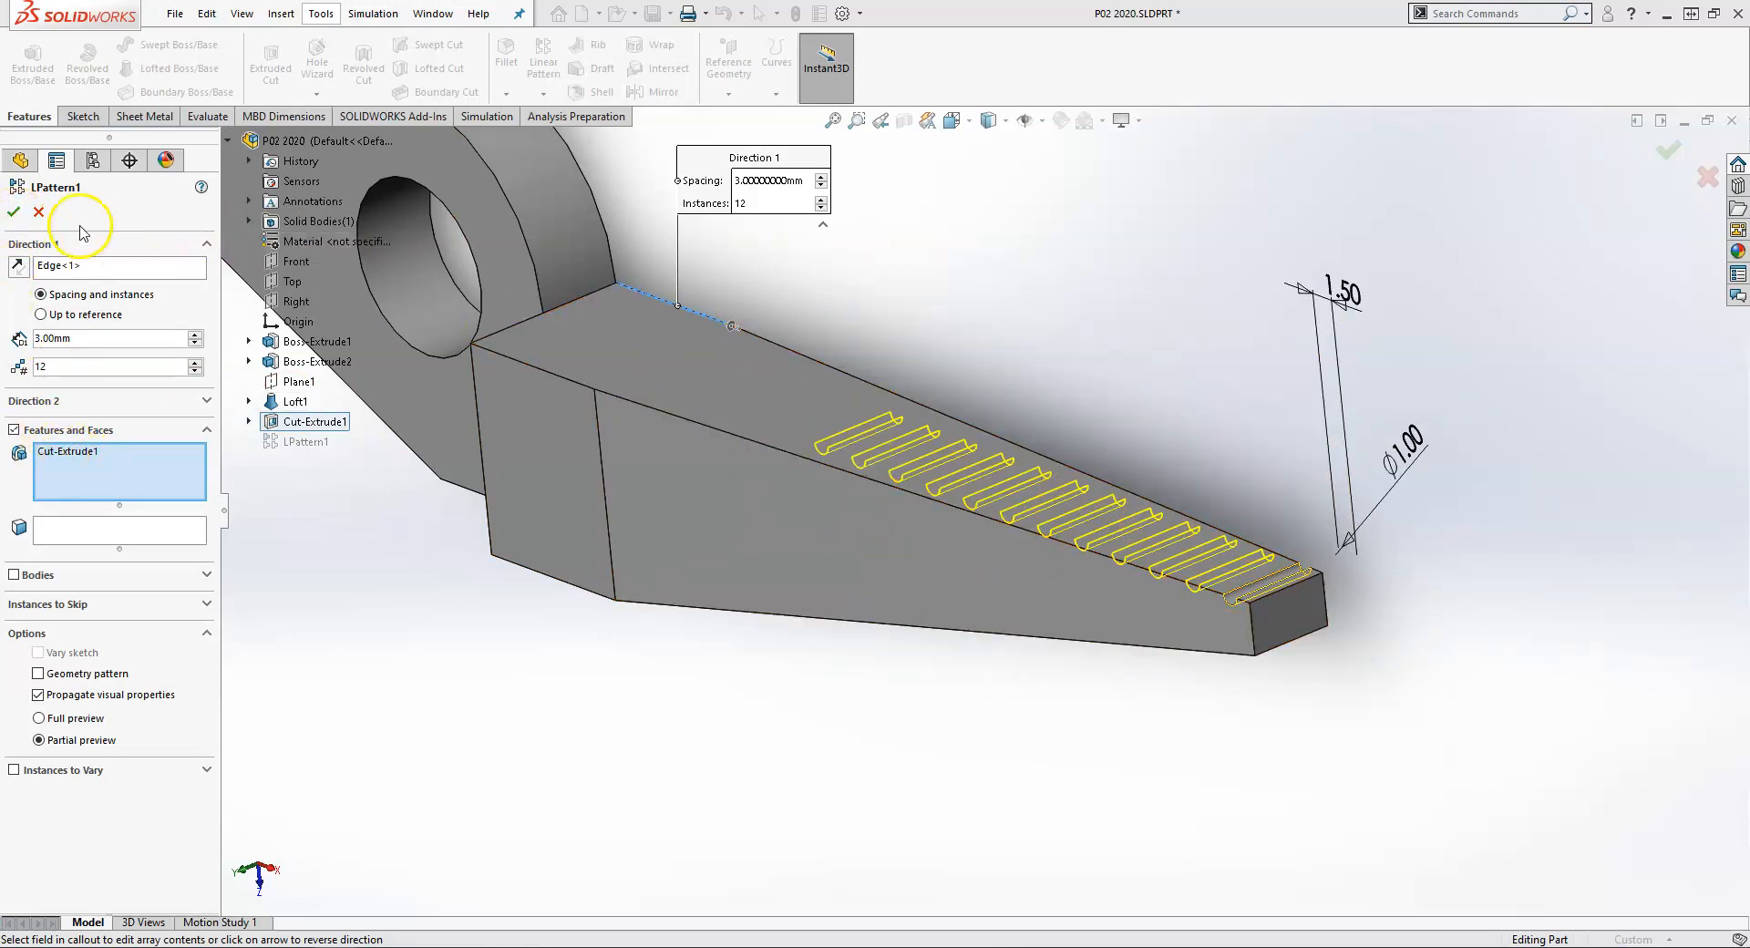
{"action": "left_click", "coordinate": [14, 211]}
Examine the patterned grooves on the jaw and the overall shape of the plier body
{"action": "scroll", "coordinate": [1144, 689], "scroll_direction": "up", "scroll_amount": 1}
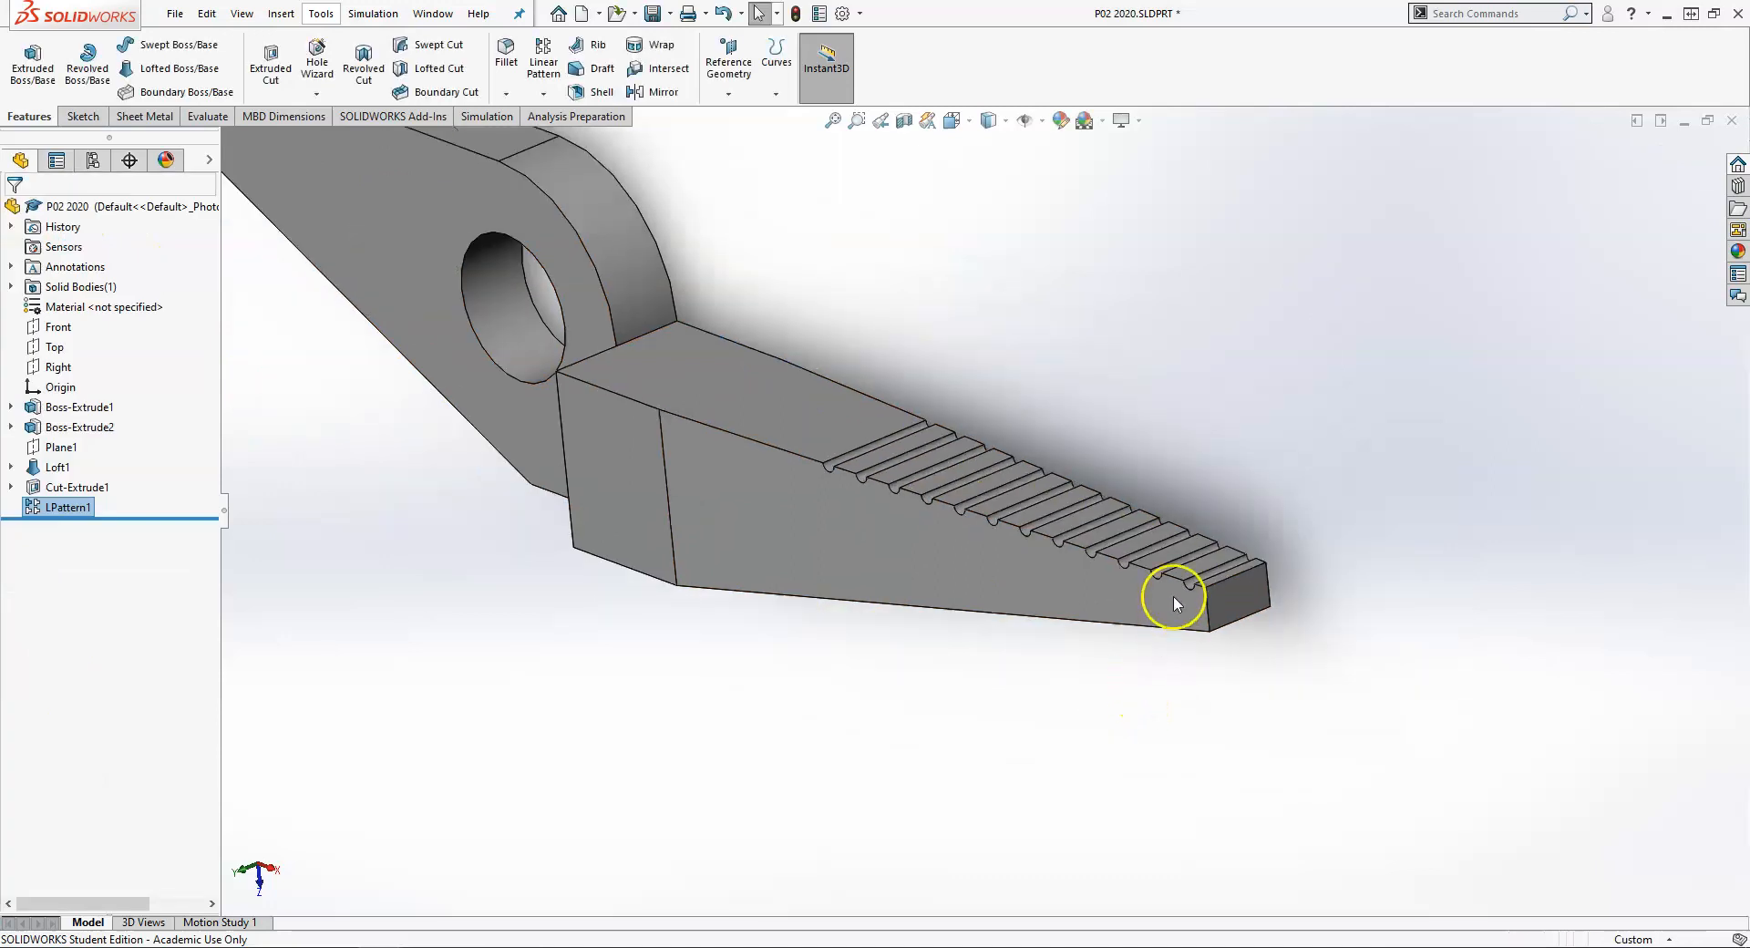
{"action": "scroll", "coordinate": [817, 463], "scroll_direction": "down", "scroll_amount": 3}
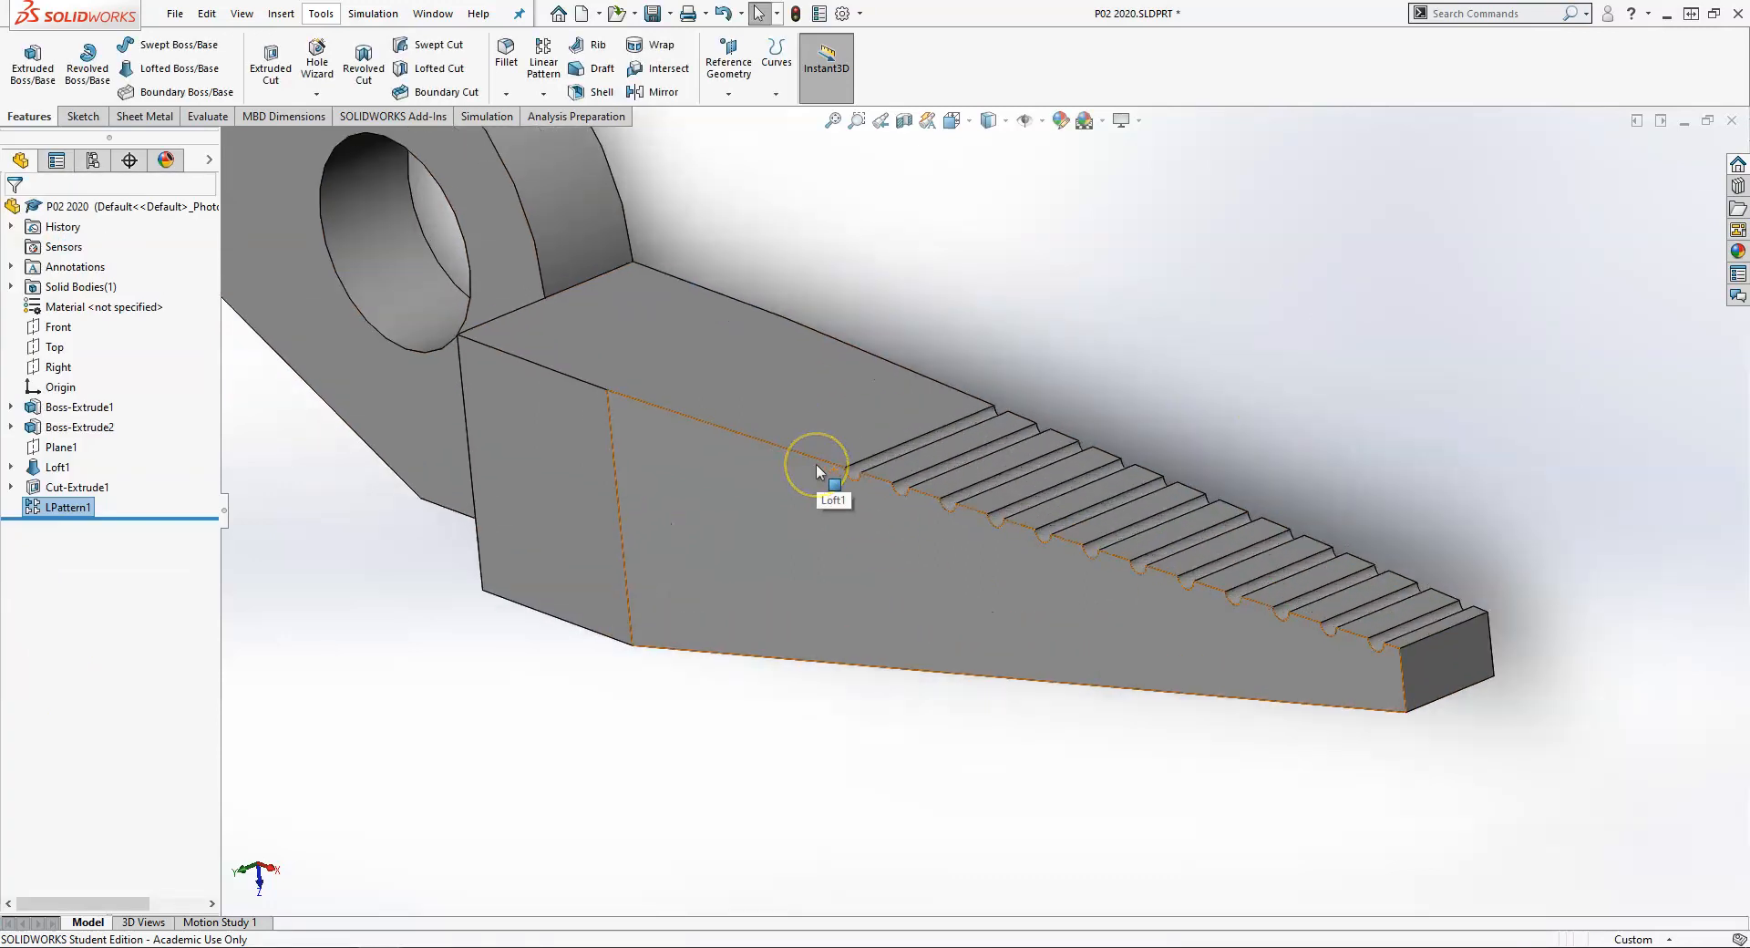
{"action": "scroll", "coordinate": [1116, 626], "scroll_direction": "up", "scroll_amount": 6}
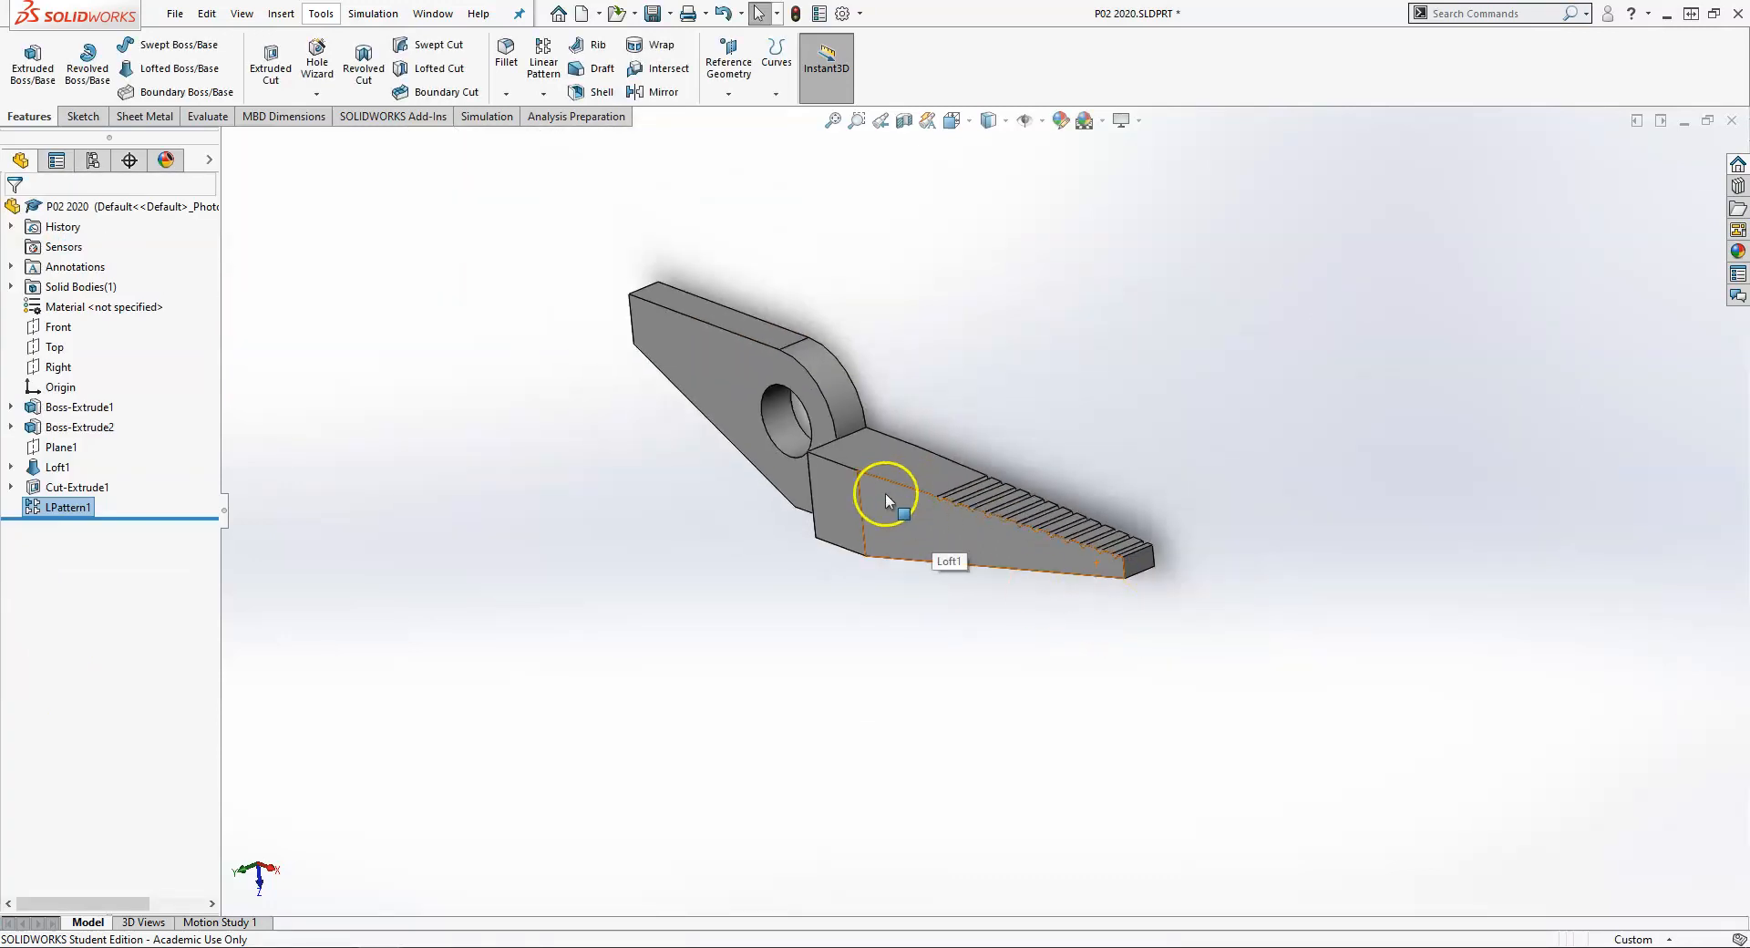
{"action": "scroll", "coordinate": [591, 363], "scroll_direction": "down", "scroll_amount": 1}
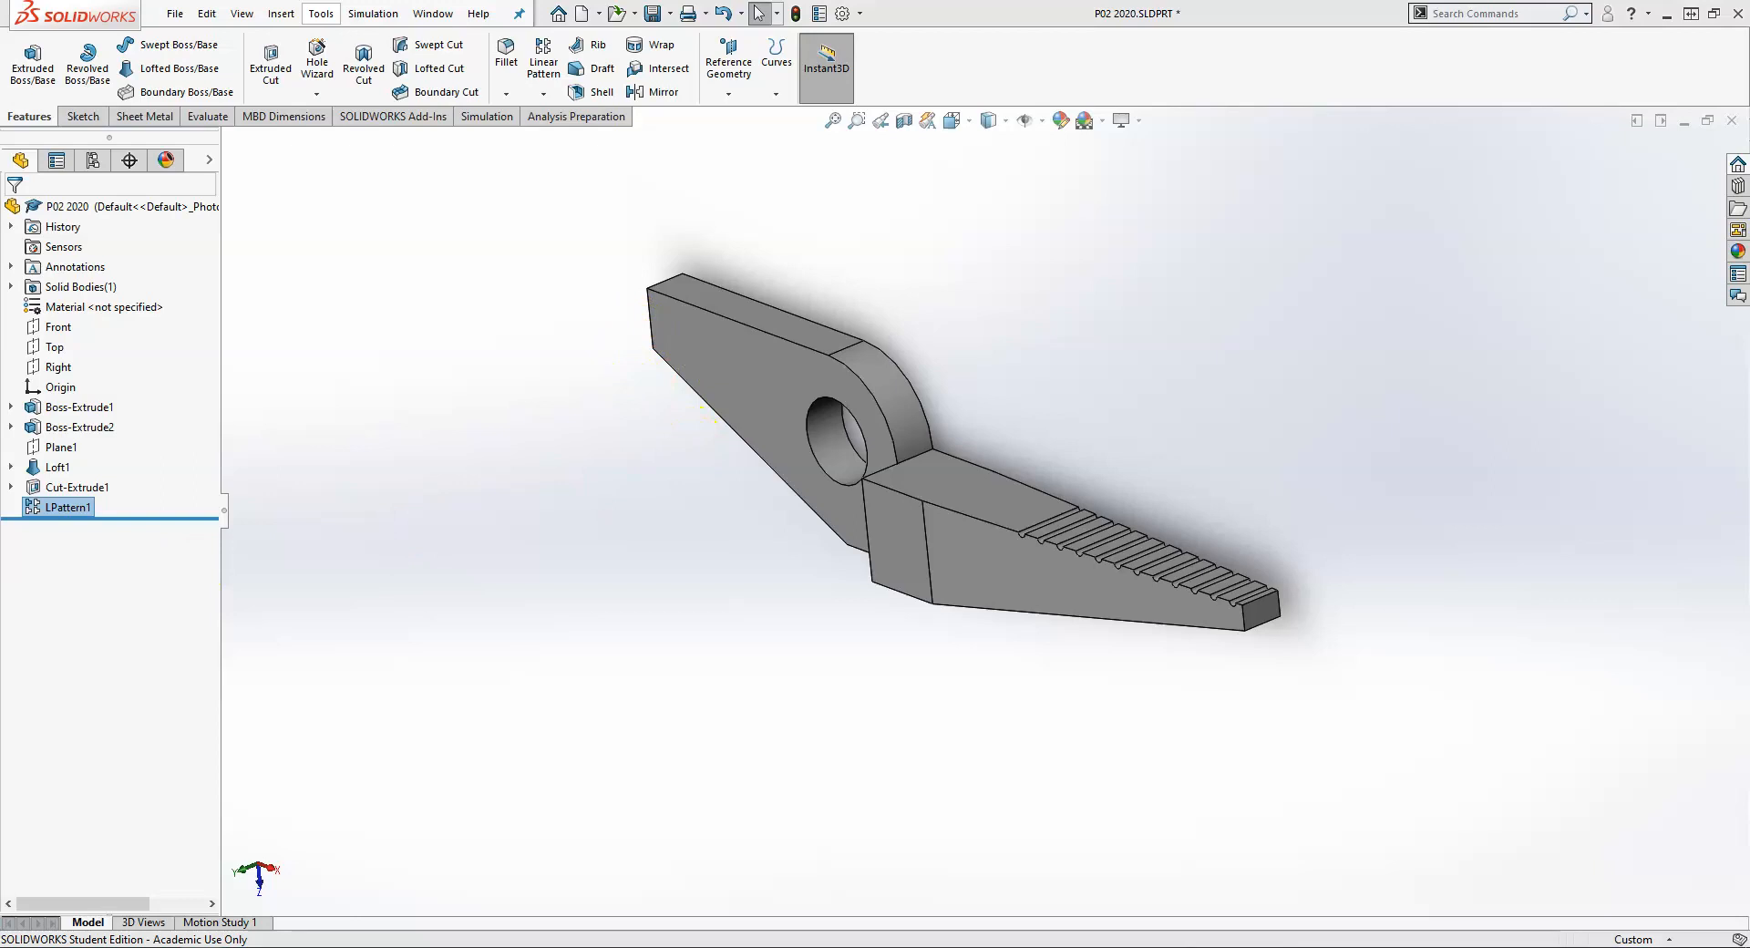
{"action": "middle_click_drag", "start_coordinate": [676, 286], "coordinate": [642, 348]}
{"action": "scroll", "coordinate": [748, 380], "scroll_direction": "up", "scroll_amount": 2}
{"action": "scroll", "coordinate": [582, 429], "scroll_direction": "up", "scroll_amount": 2}
{"action": "scroll", "coordinate": [583, 429], "scroll_direction": "down", "scroll_amount": 1}
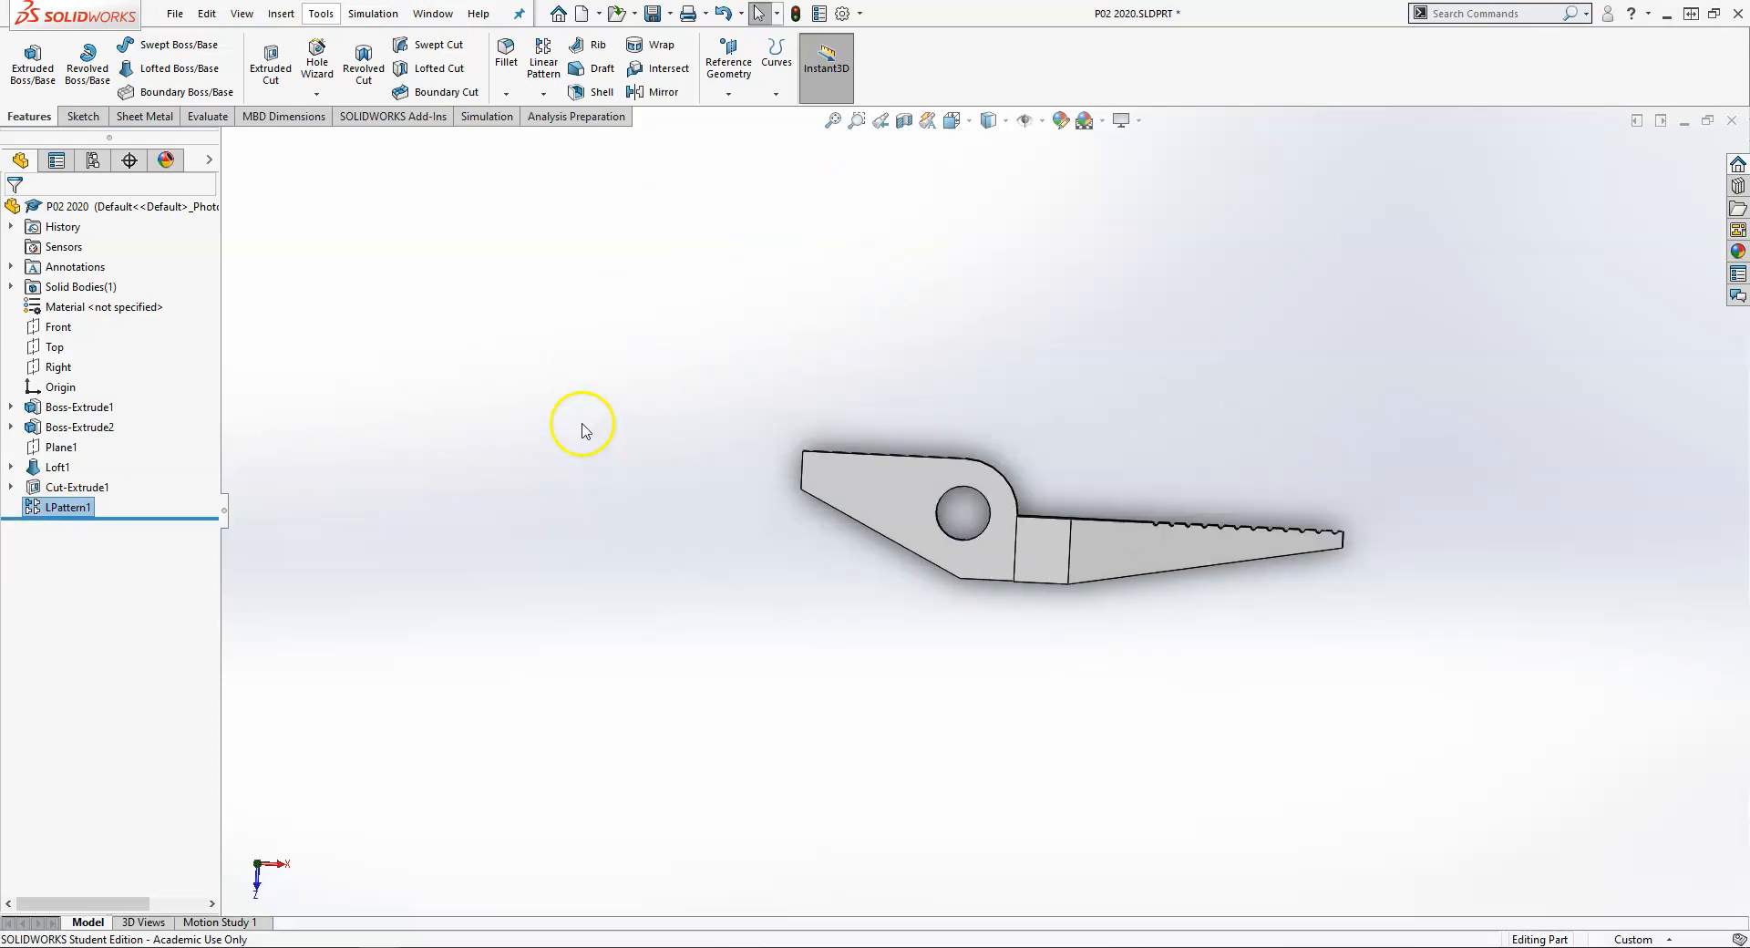
Start another sketch on the Top plane and view the whole plier body normal to it
{"action": "left_click", "coordinate": [57, 348]}
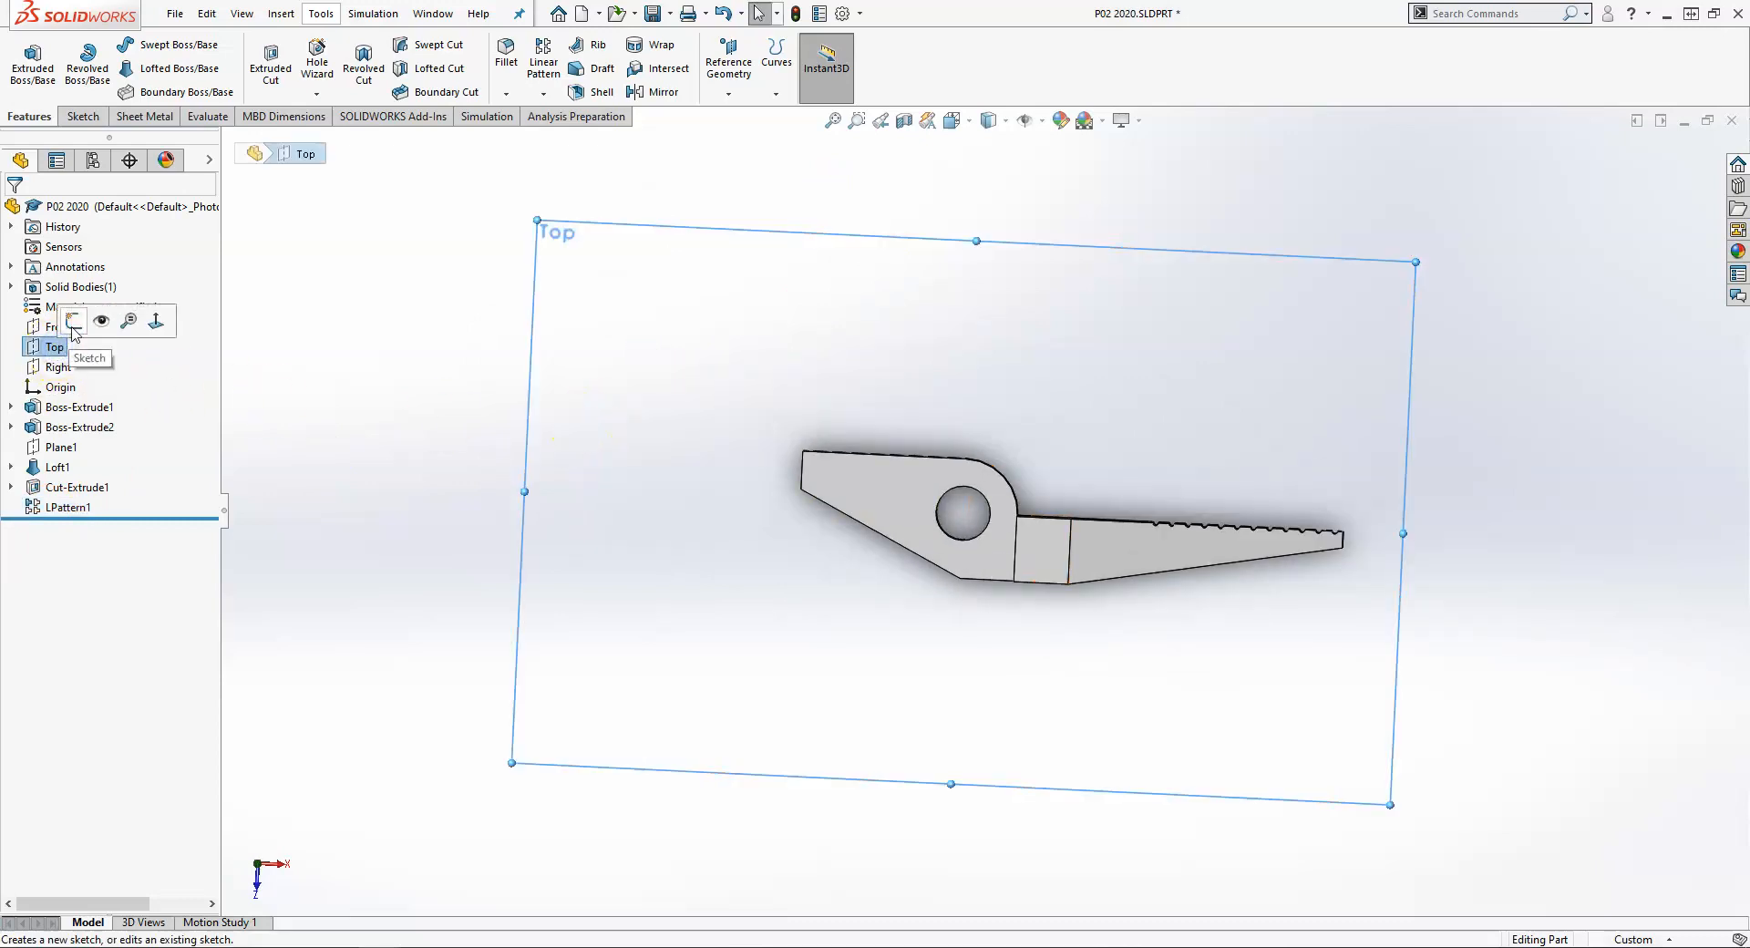
{"action": "left_click", "coordinate": [56, 321]}
{"action": "key", "text": "space"}
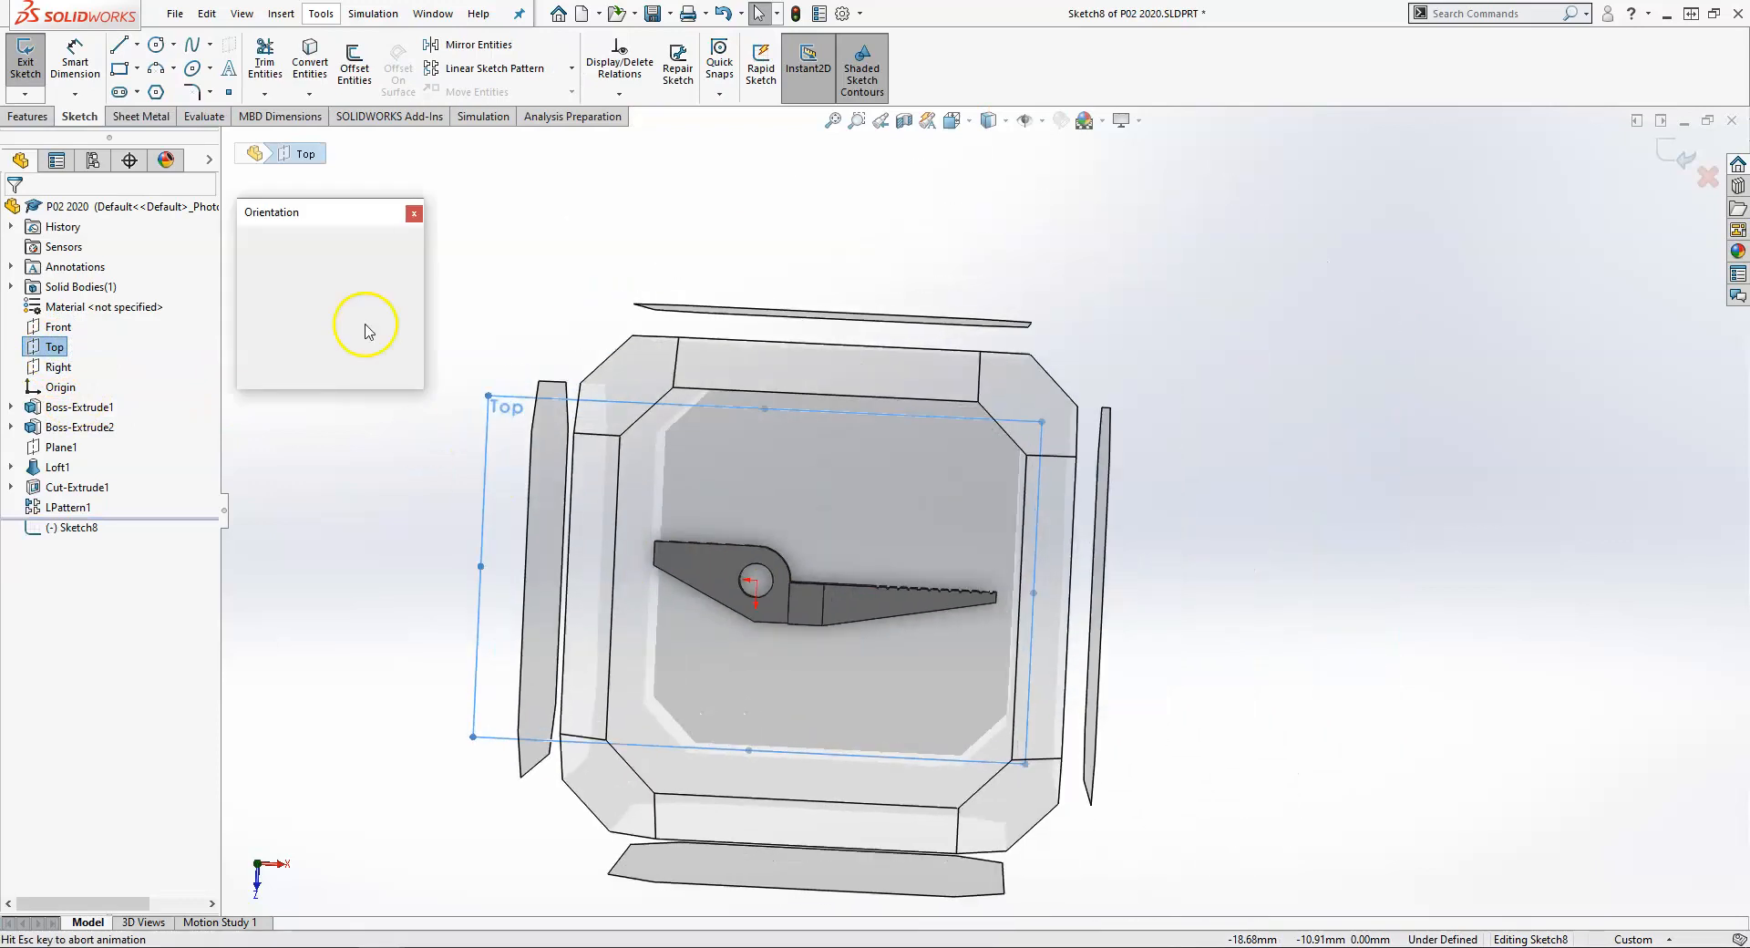
{"action": "left_click", "coordinate": [412, 326]}
{"action": "scroll", "coordinate": [860, 489], "scroll_direction": "up", "scroll_amount": 5}
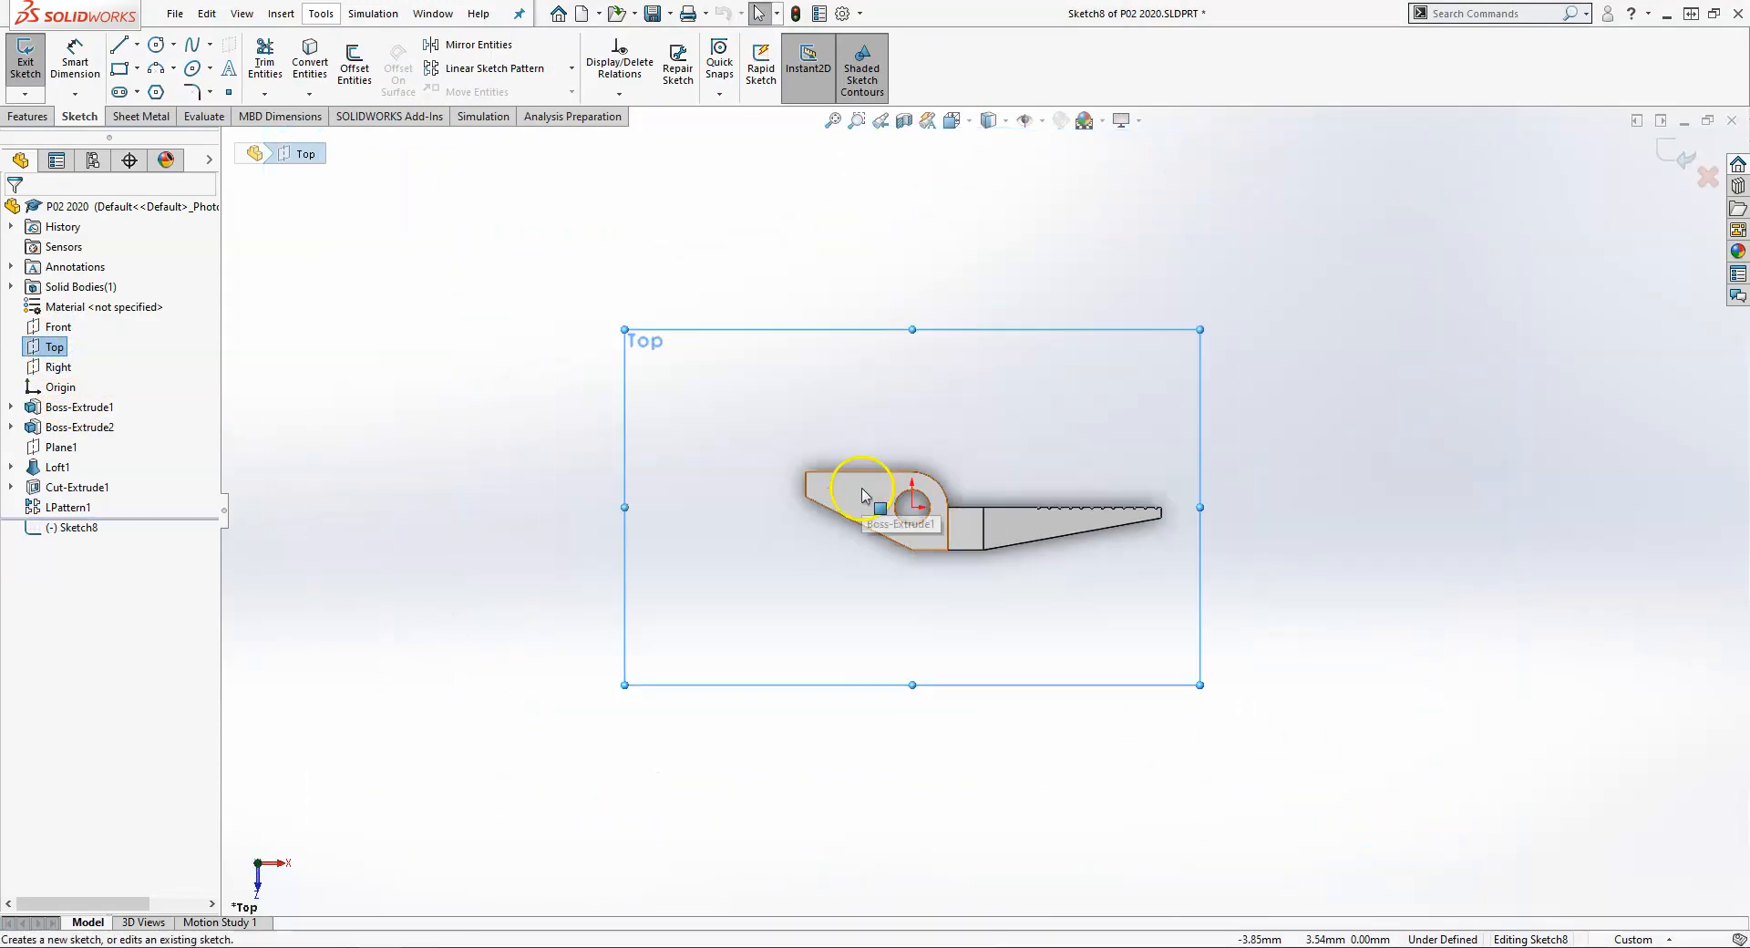
{"action": "scroll", "coordinate": [650, 447], "scroll_direction": "down", "scroll_amount": 2}
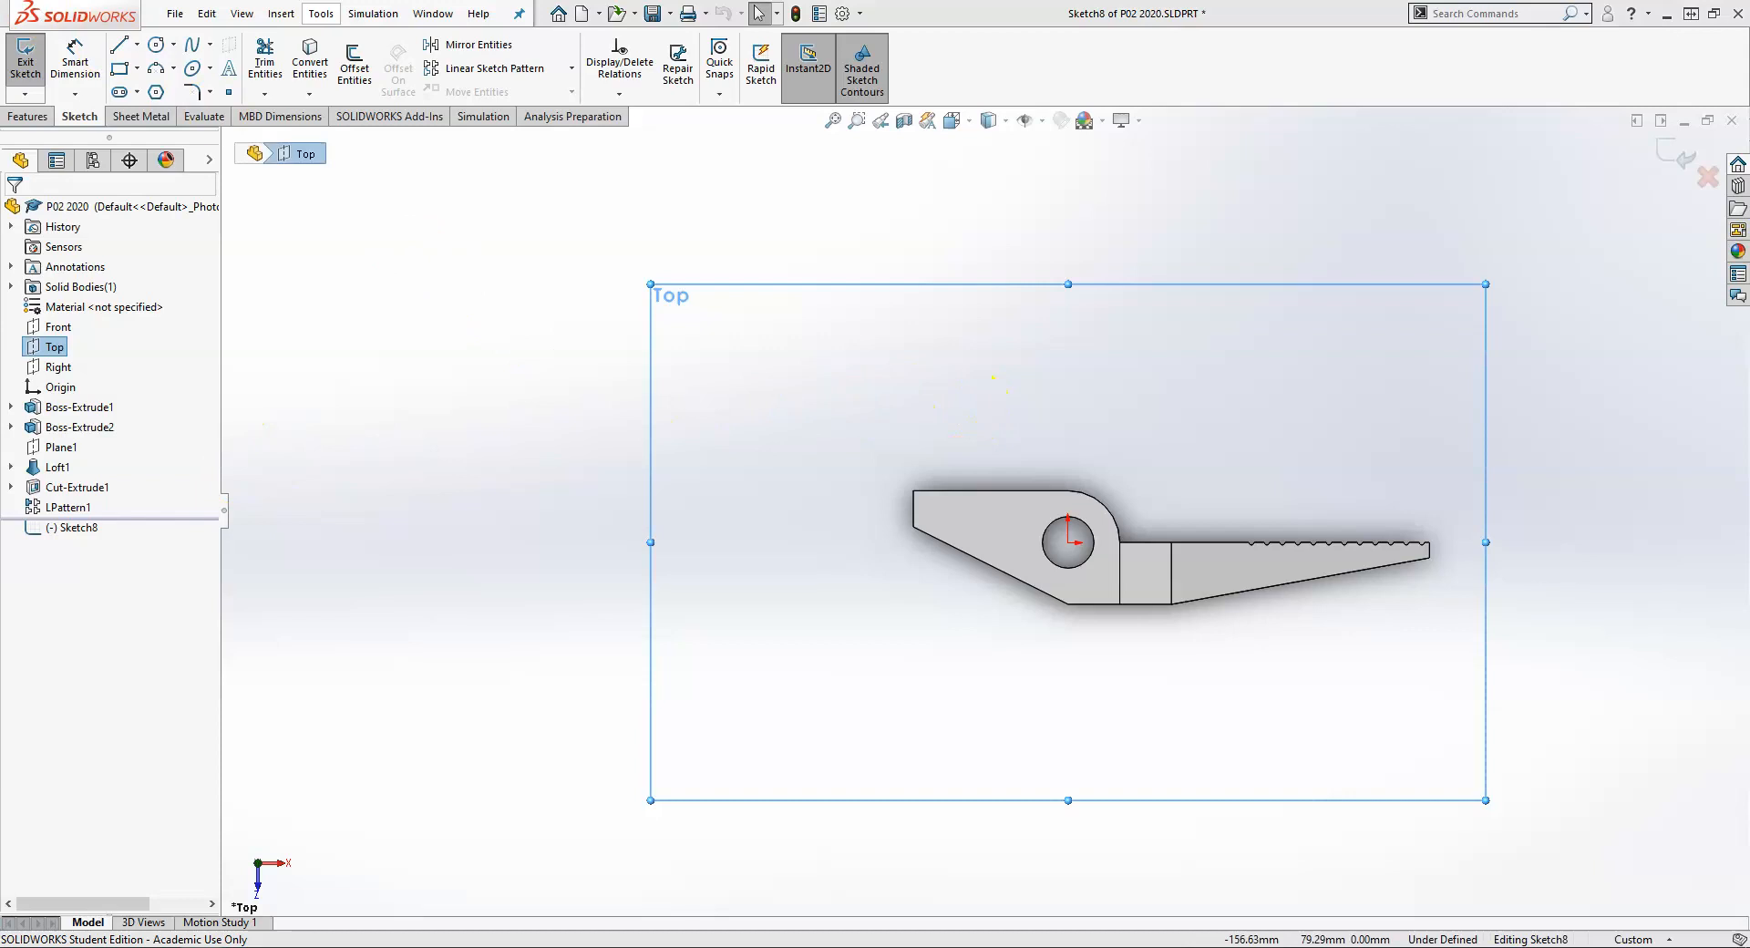
Sketch a three-point arc of about 202 mm radius from the body's outer sloped-edge corner and make it tangent to the sloped edge
{"action": "left_click", "coordinate": [156, 73]}
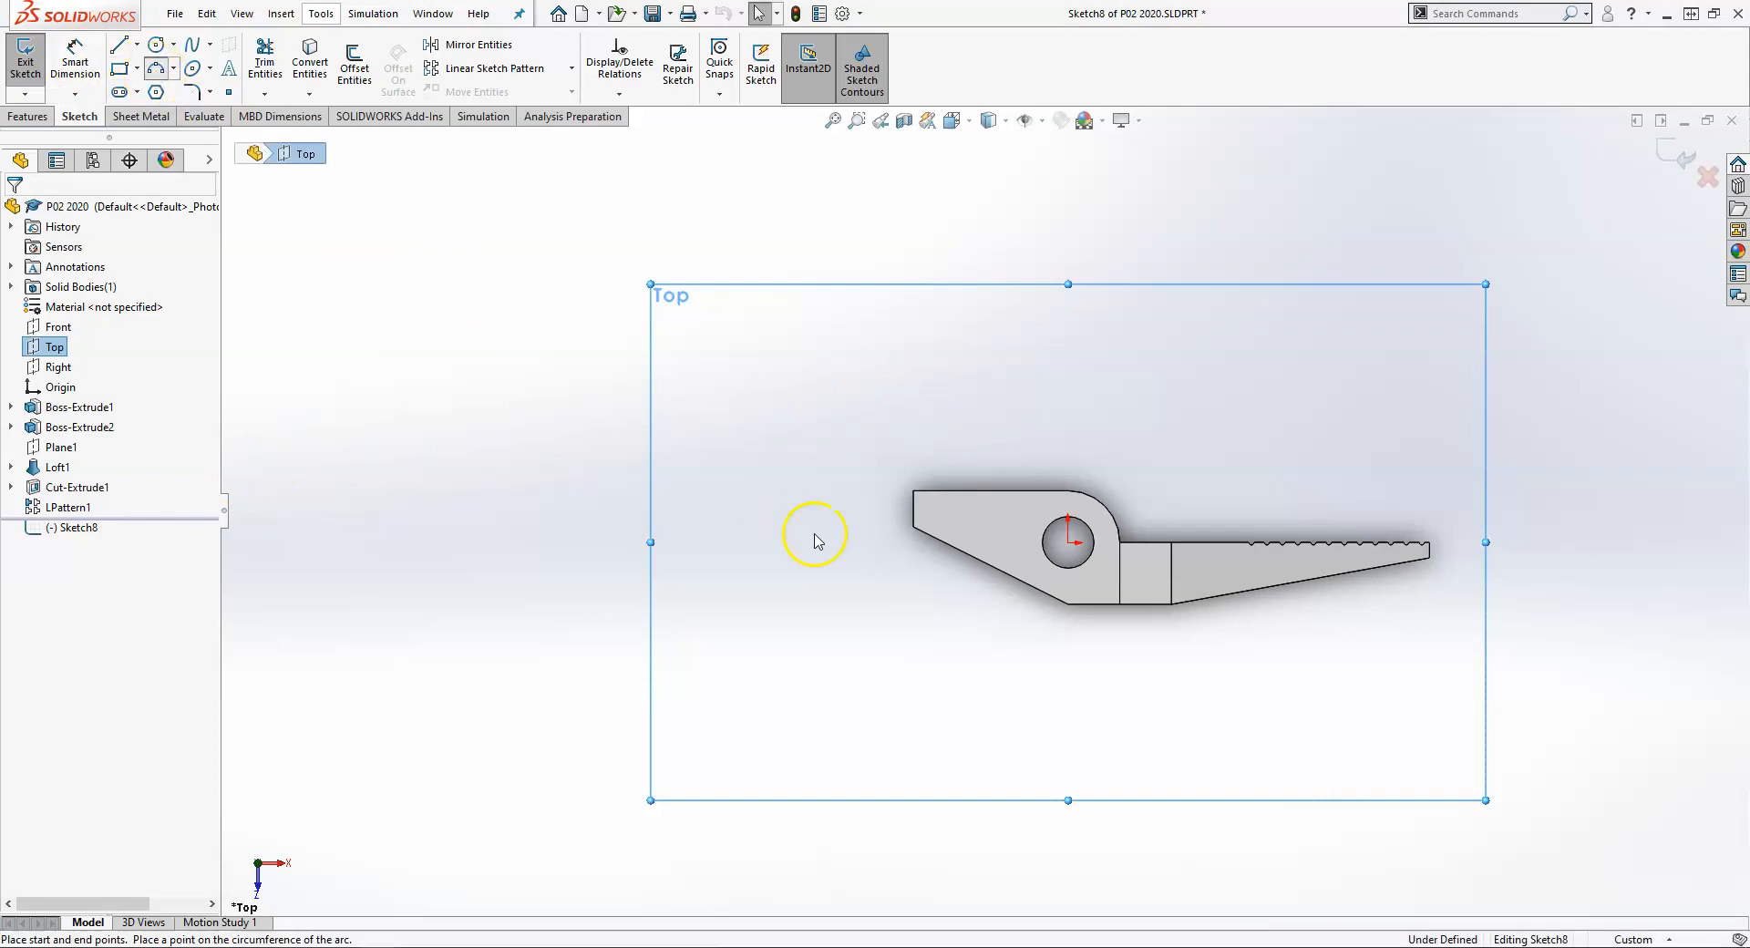
{"action": "left_click", "coordinate": [914, 527]}
{"action": "left_click", "coordinate": [490, 465]}
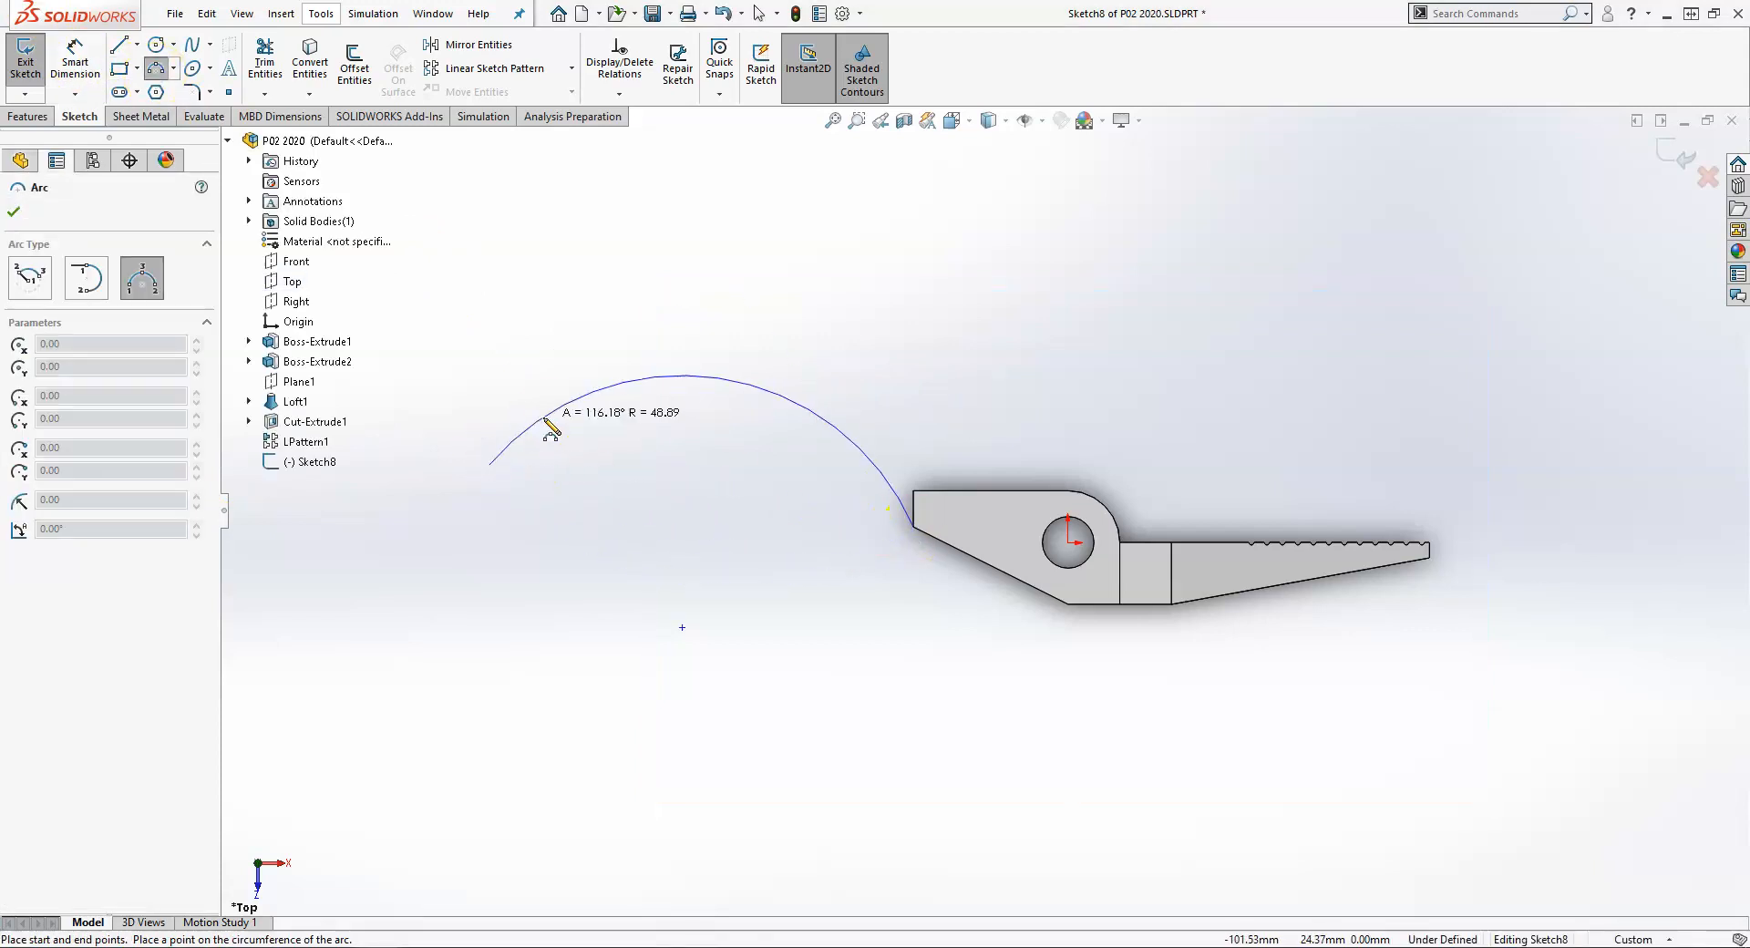
{"action": "left_click", "coordinate": [570, 465]}
{"action": "key", "text": "Escape"}
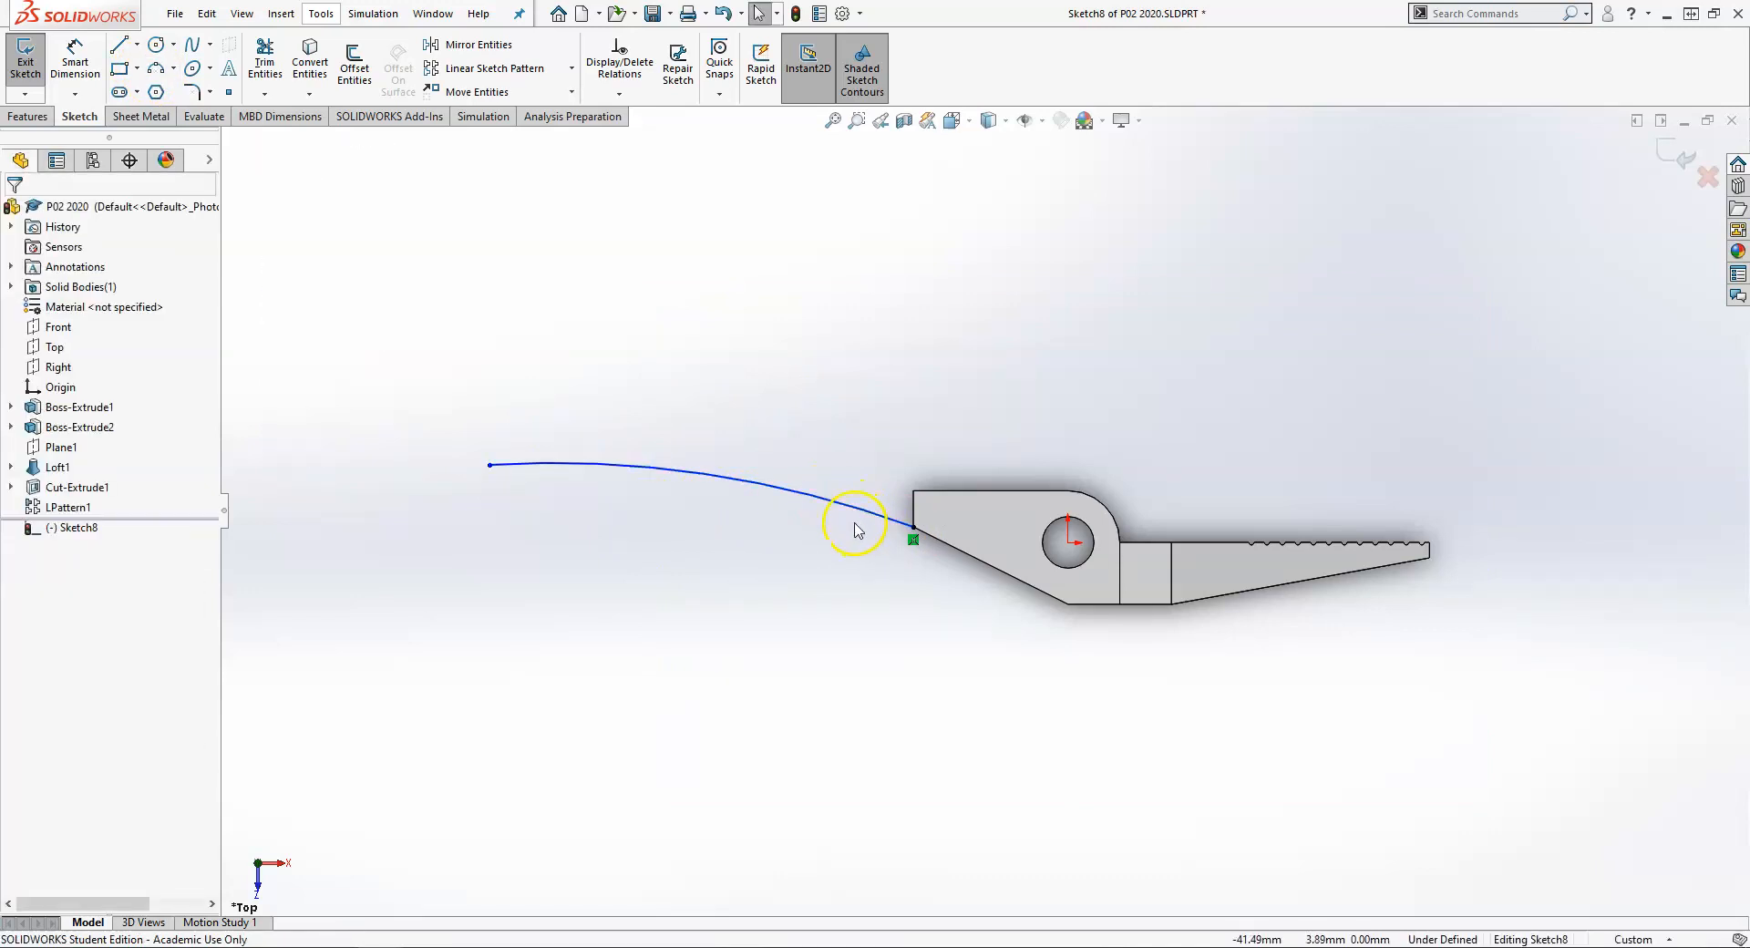
{"action": "left_click", "coordinate": [858, 518]}
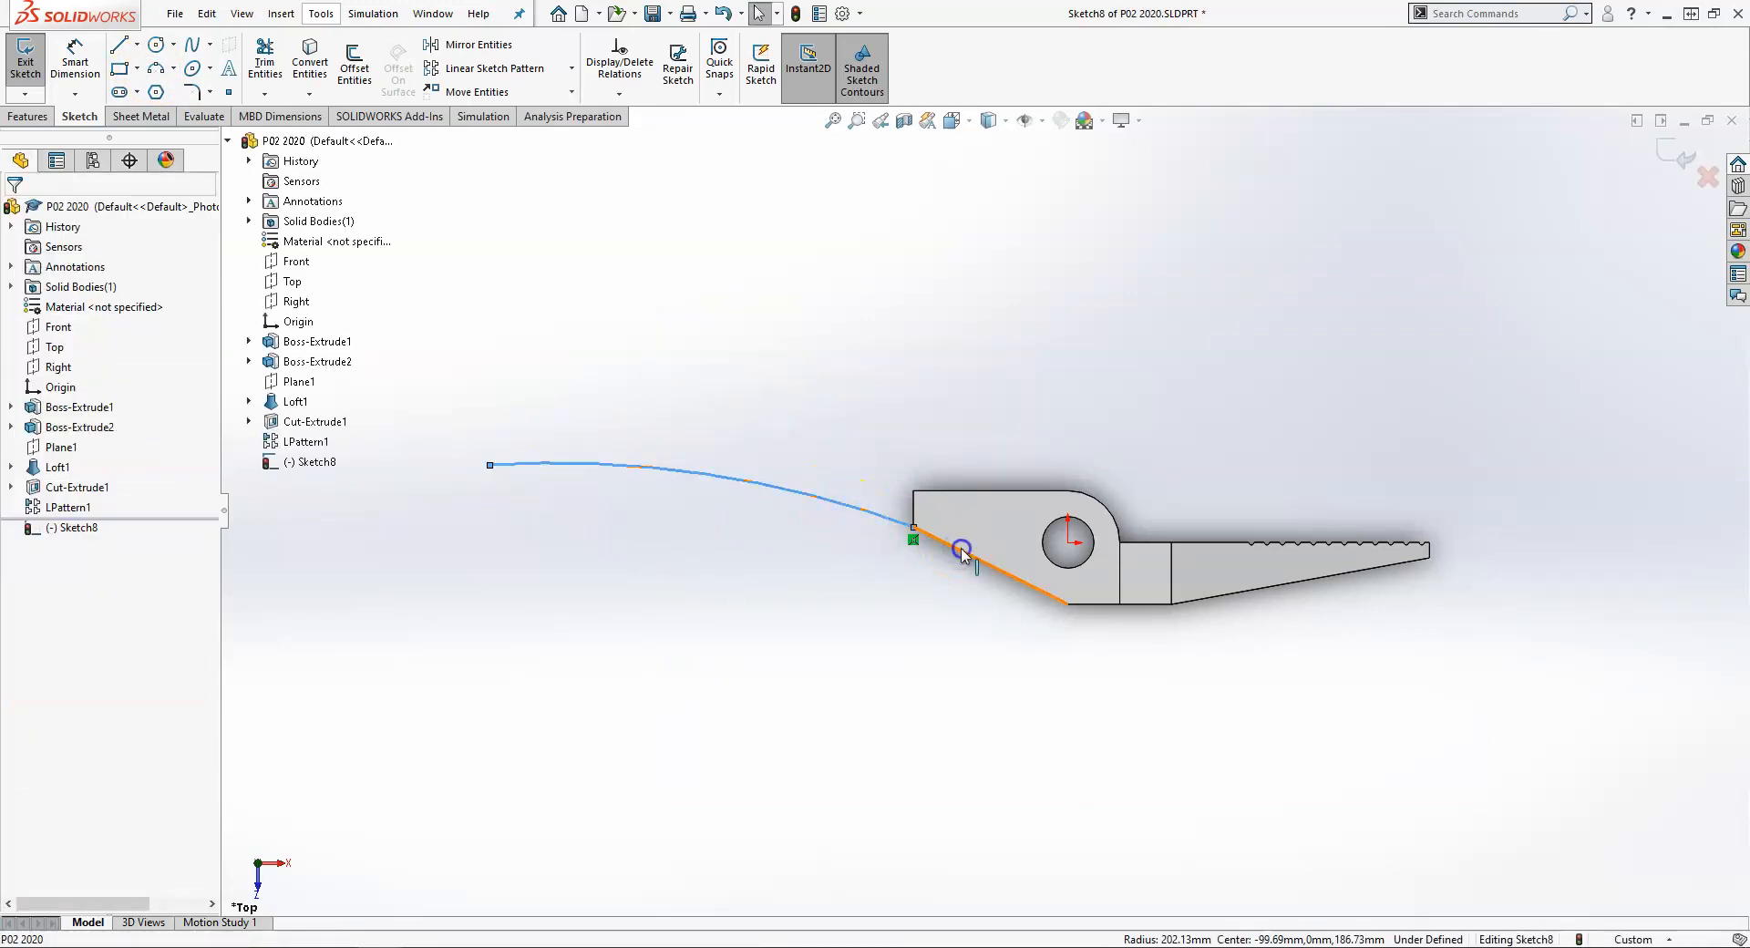
{"action": "left_click", "coordinate": [961, 551], "text": "ctrl"}
{"action": "left_click", "coordinate": [1014, 467]}
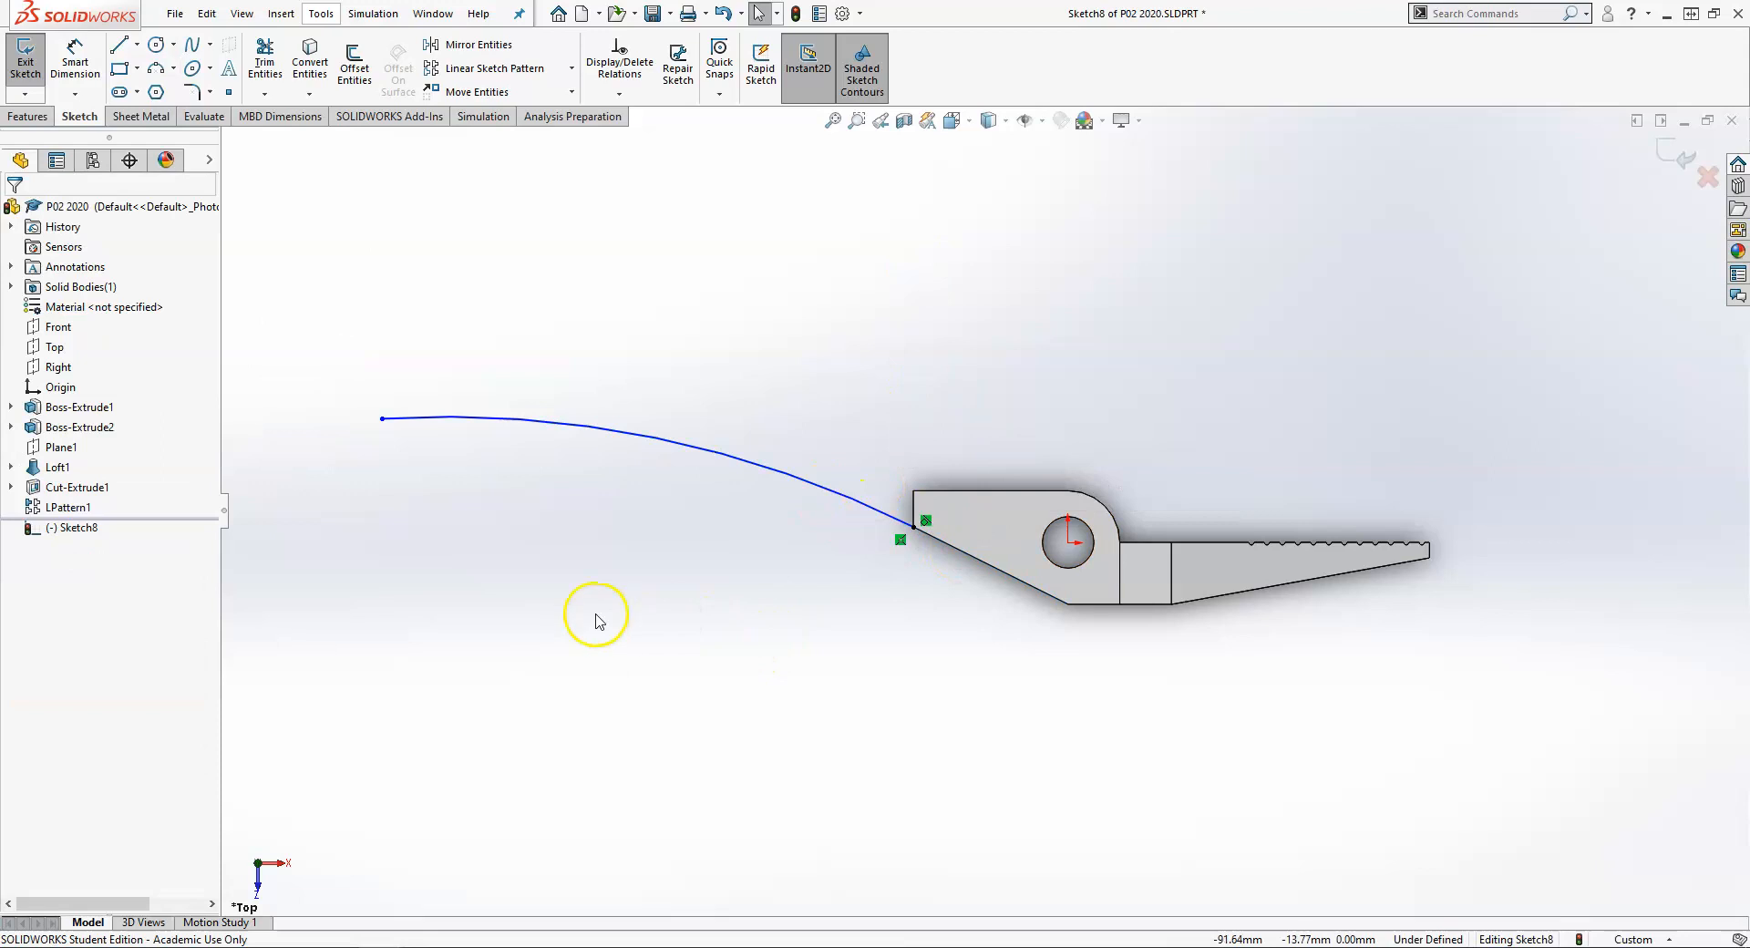
Dimension the handle arc's radius as 150 mm
{"action": "key", "text": "z"}
{"action": "right_click_drag", "start_coordinate": [602, 608], "coordinate": [579, 347]}
{"action": "left_click", "coordinate": [665, 442]}
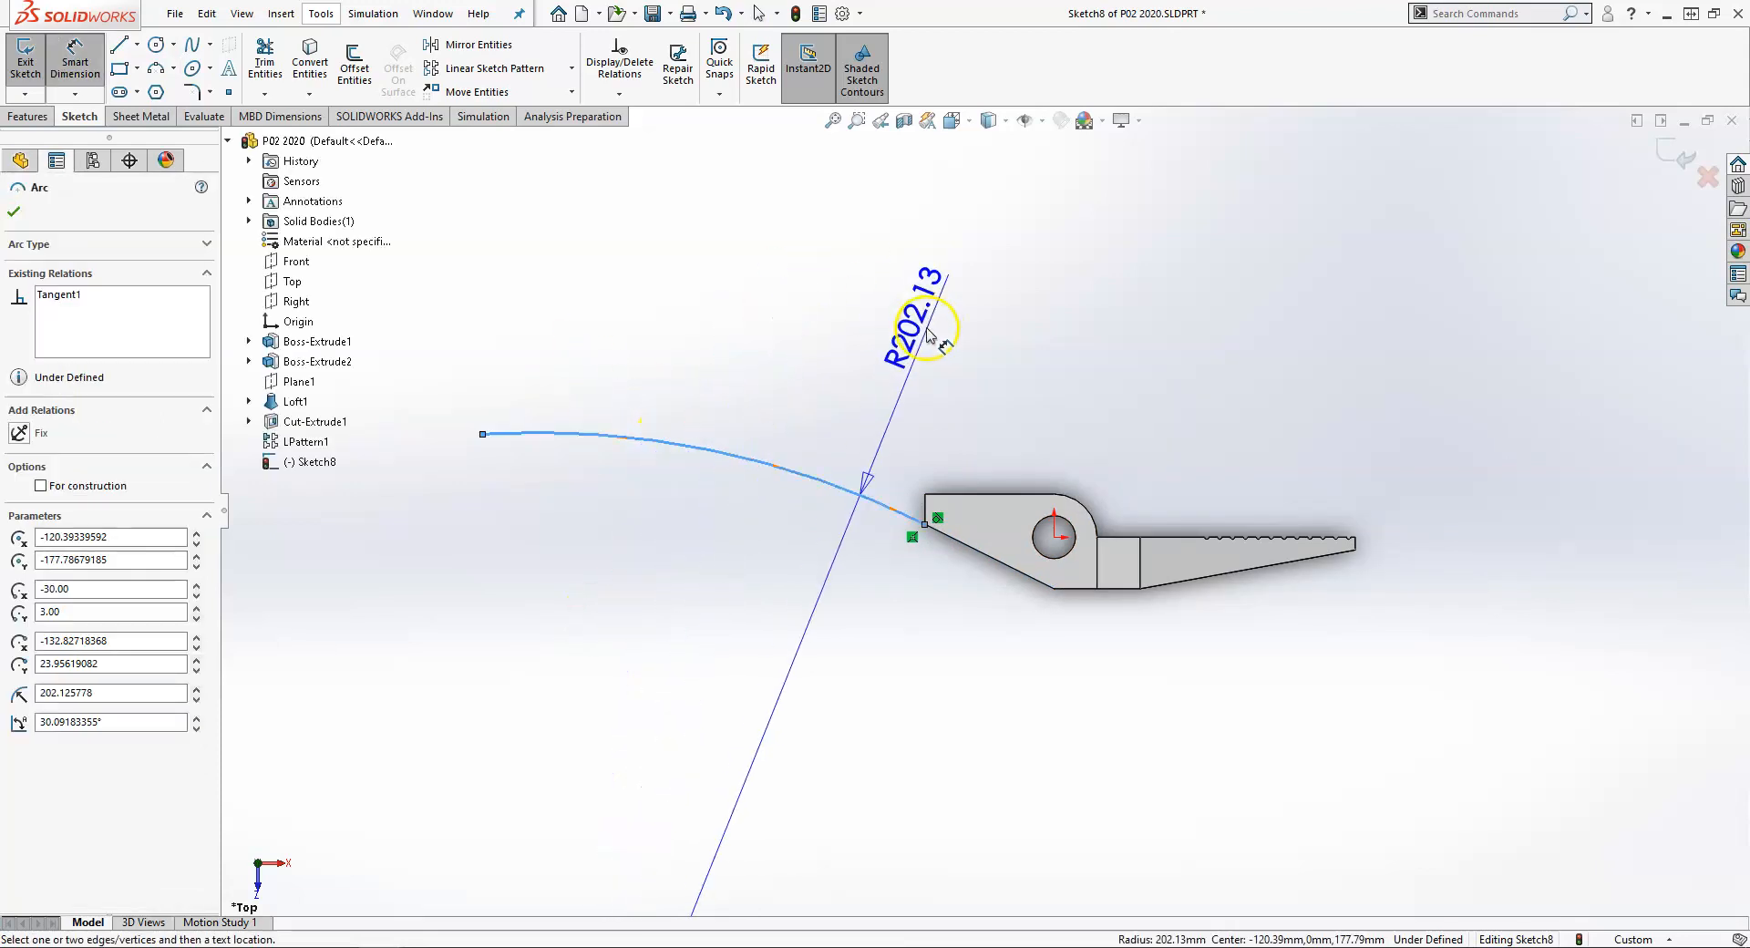
{"action": "left_click", "coordinate": [908, 349]}
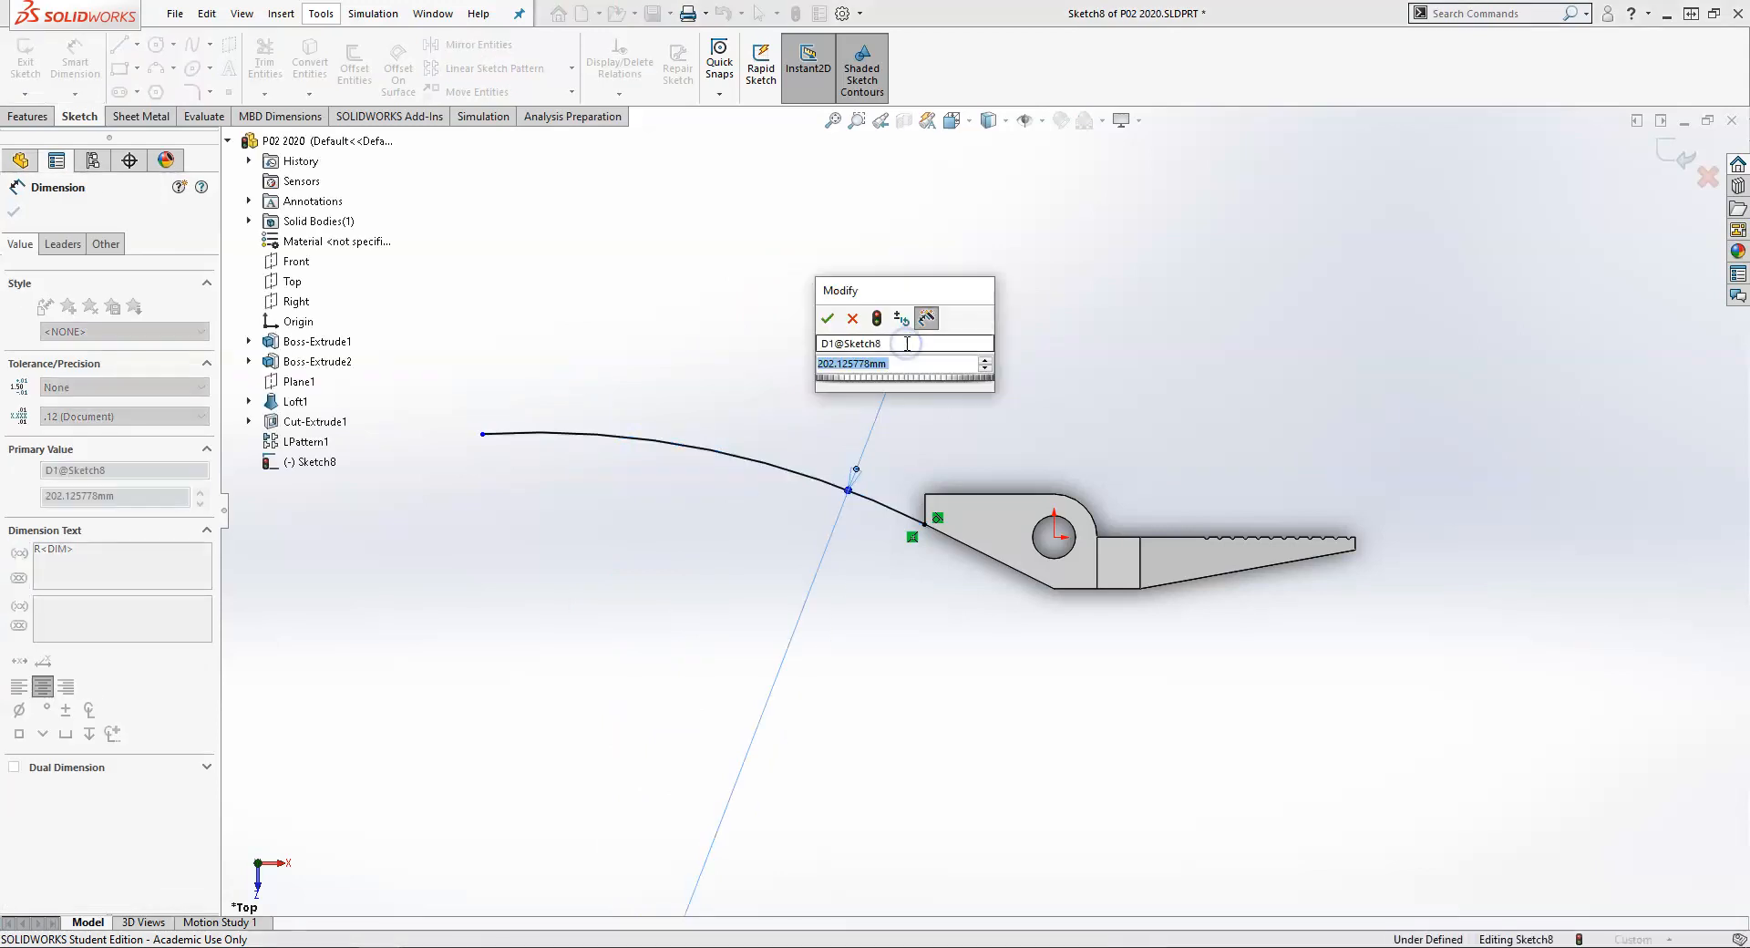
{"action": "key", "text": "Return"}
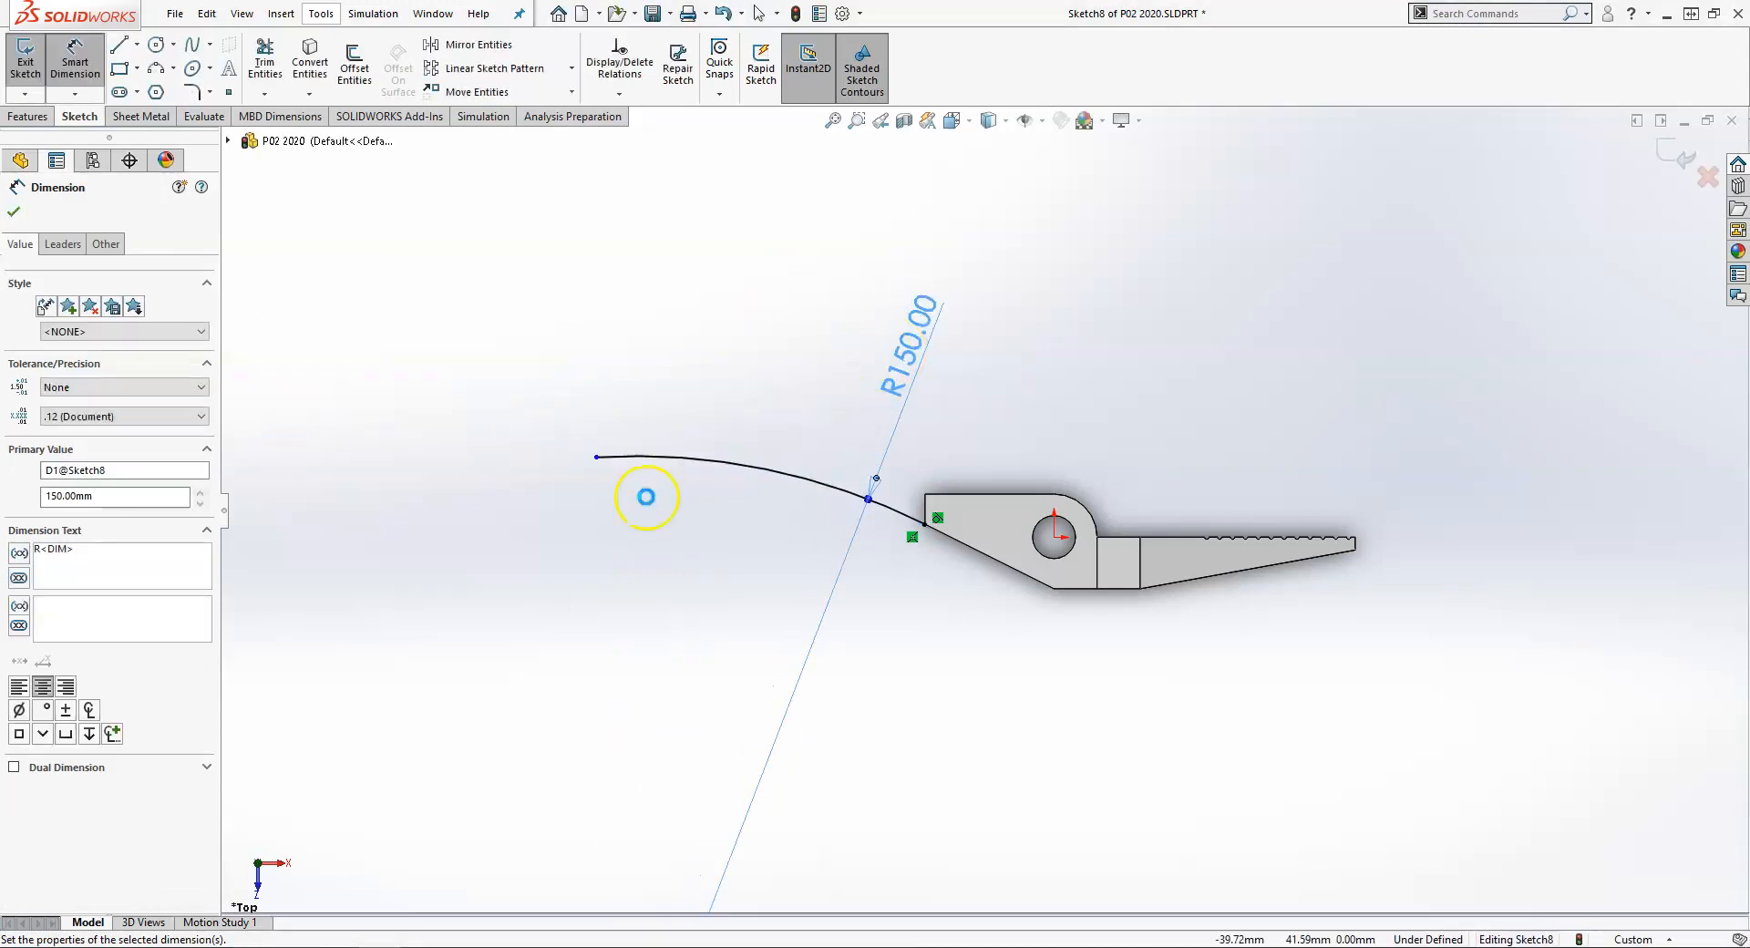
Dimension the horizontal distance from the arc's free end to the origin as 110 mm and finish the path sketch
{"action": "left_click", "coordinate": [596, 458]}
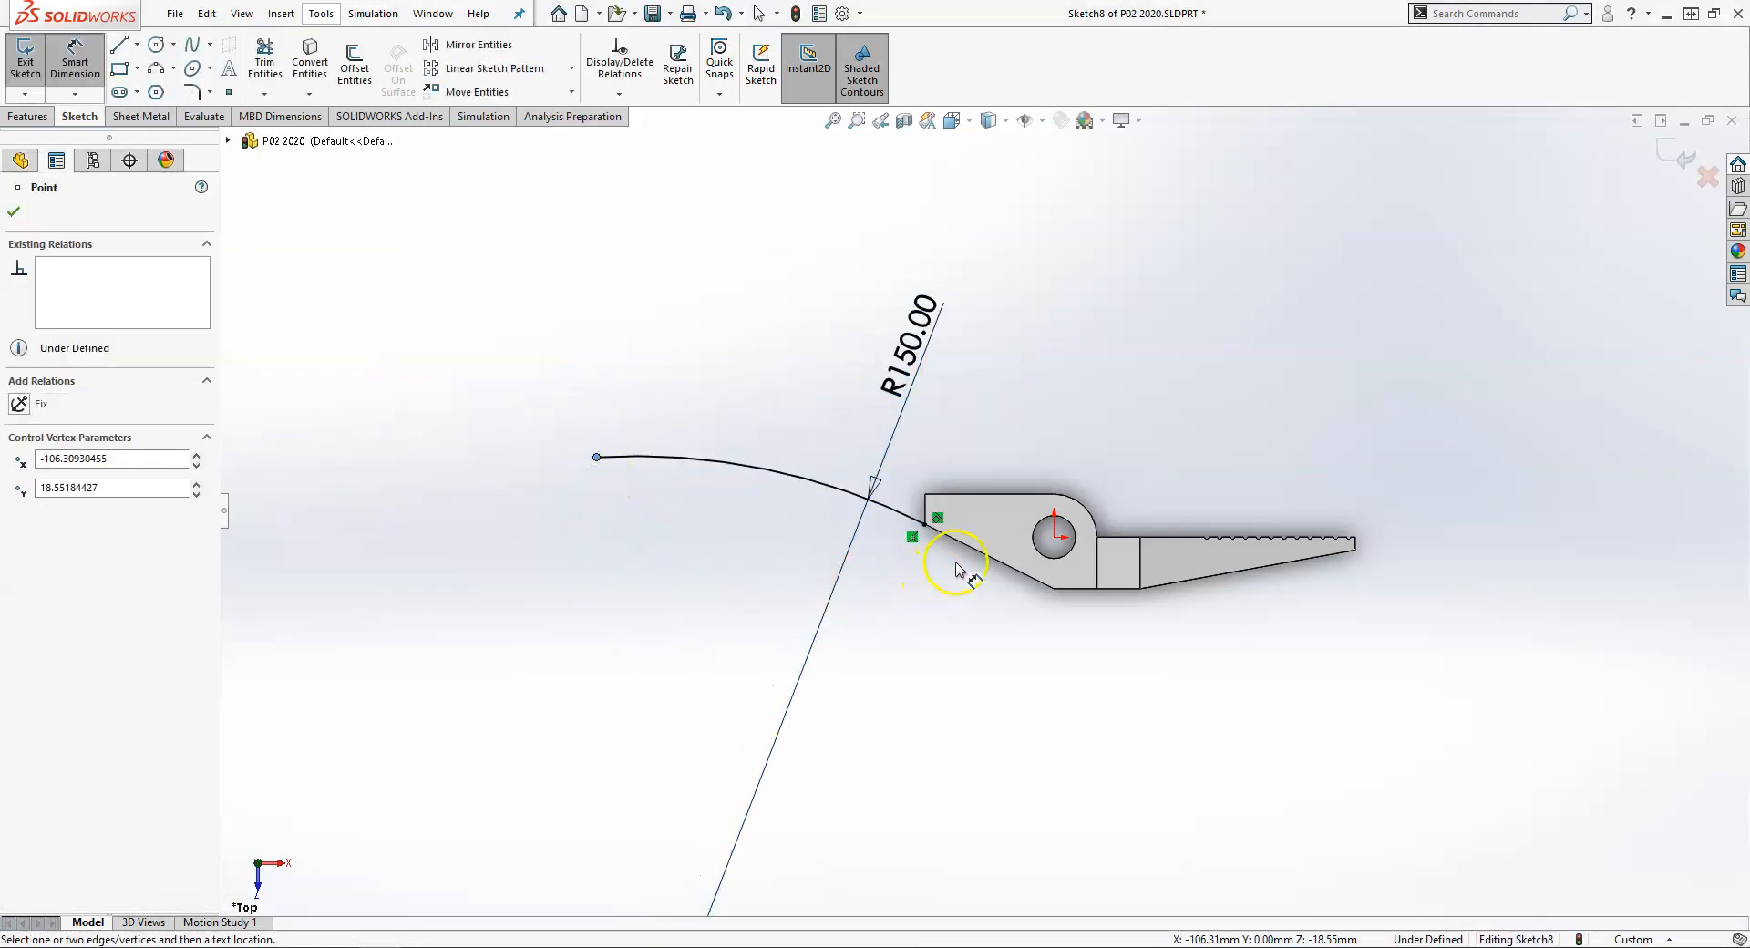
{"action": "left_click", "coordinate": [1054, 539]}
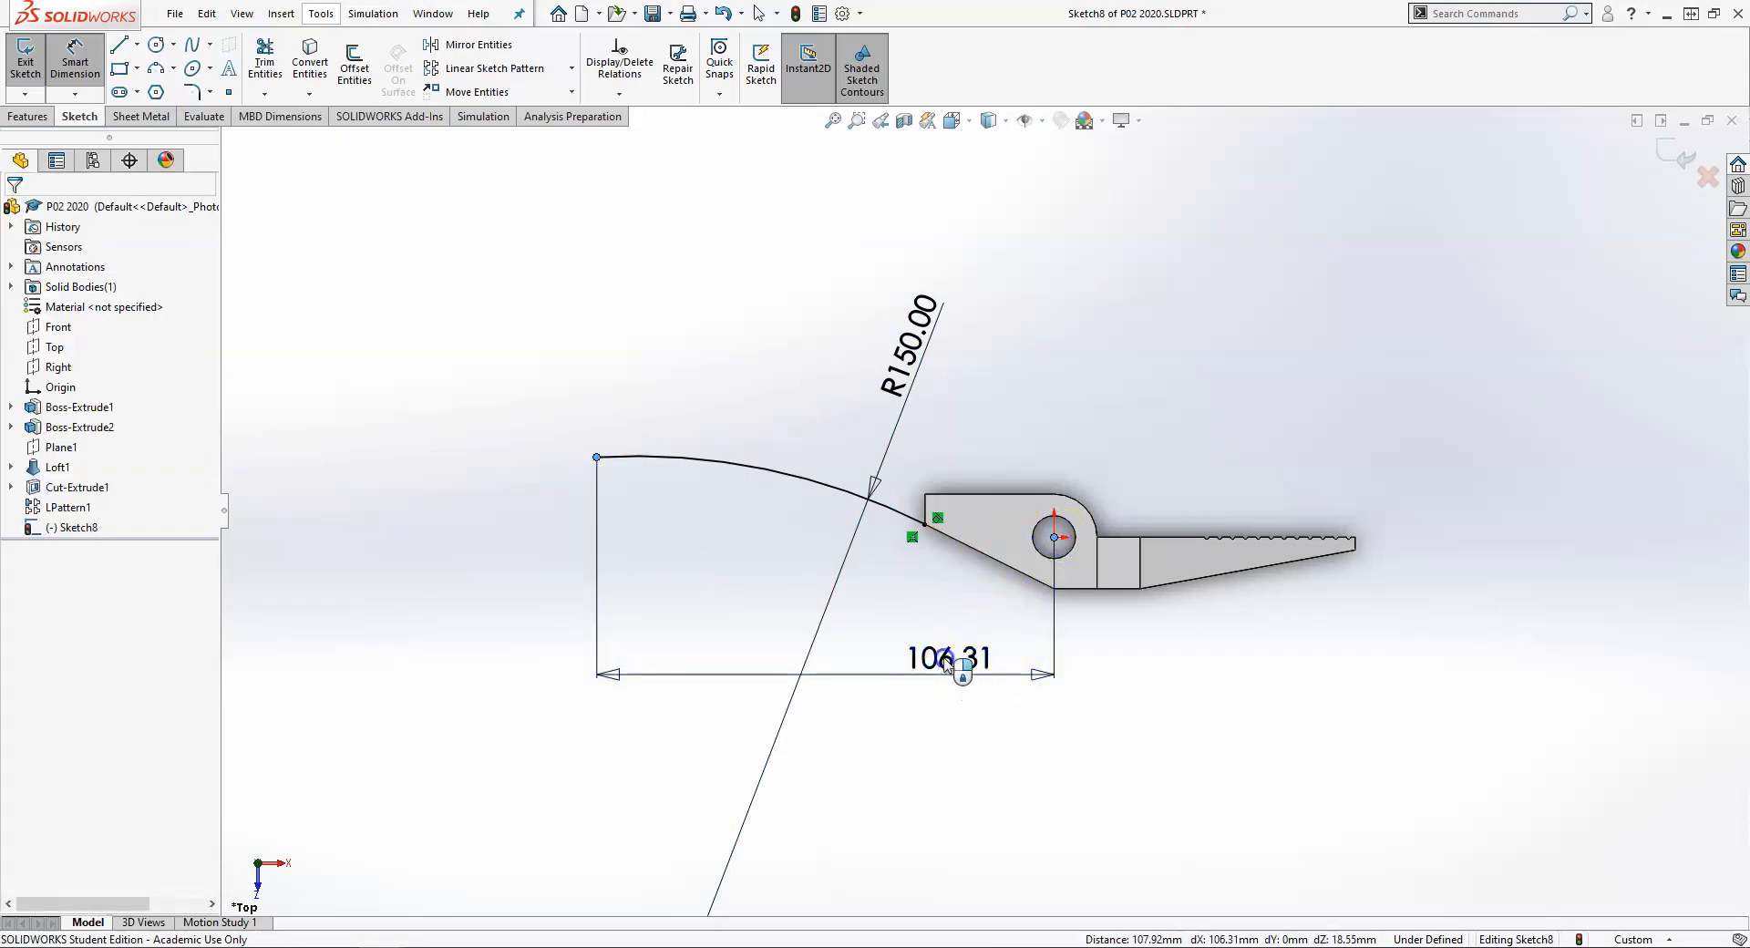
{"action": "left_click", "coordinate": [969, 673]}
{"action": "type", "text": "110"}
{"action": "key", "text": "Return"}
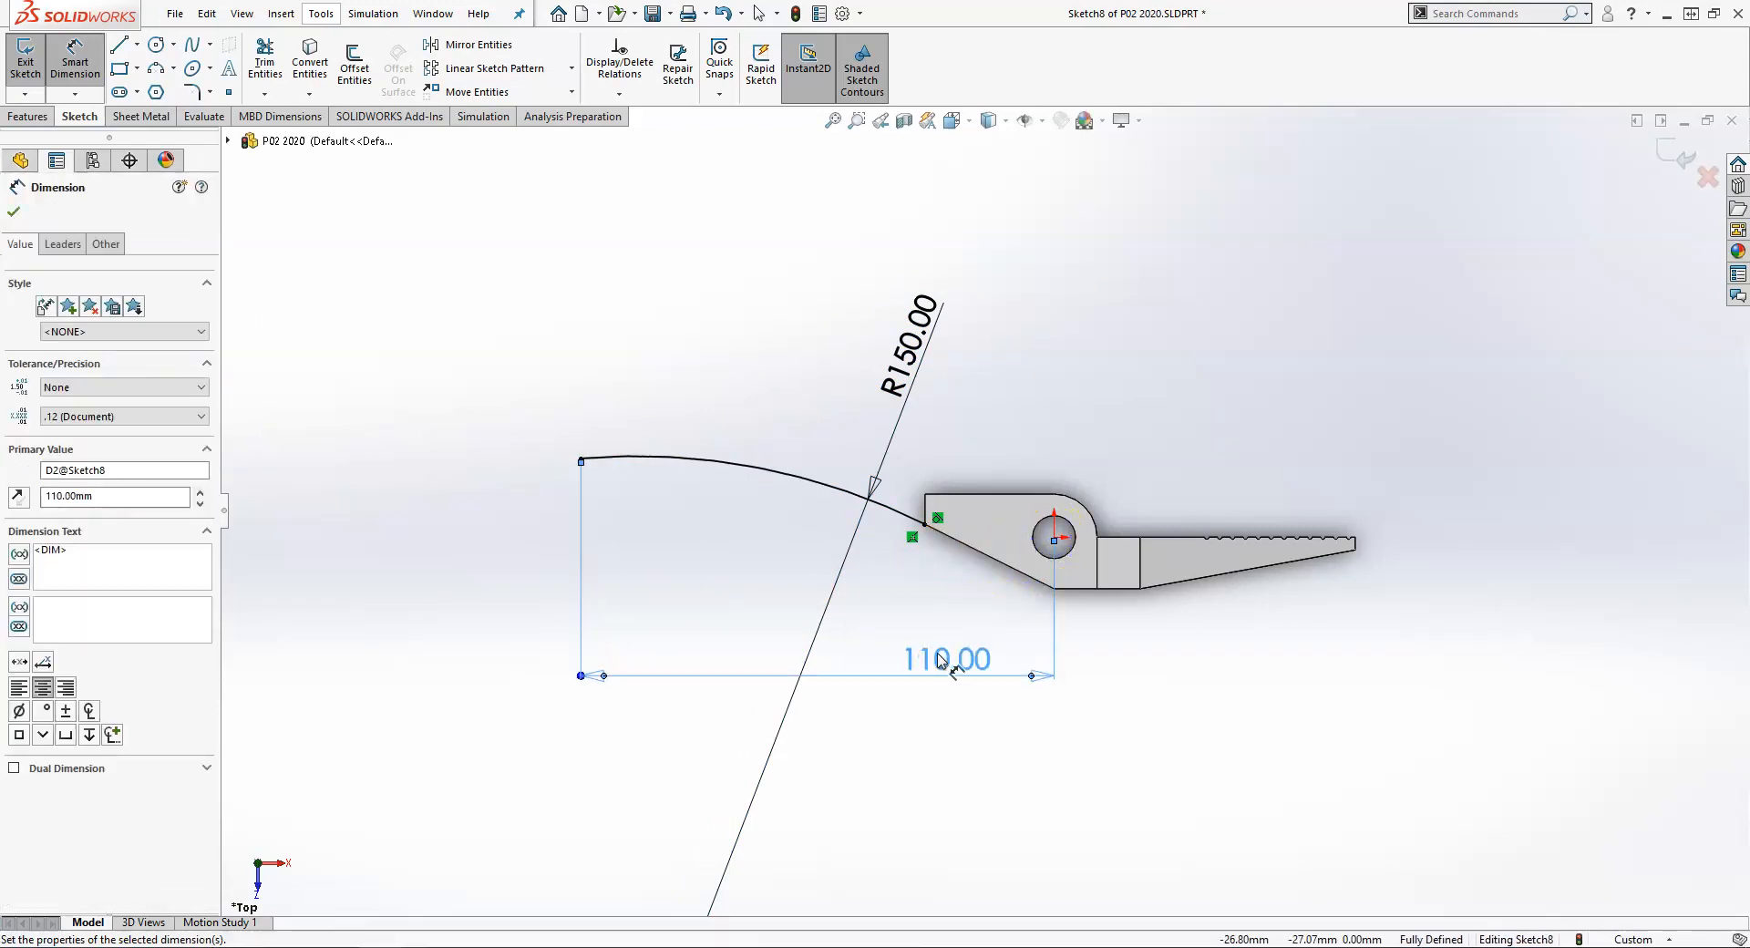
{"action": "left_click", "coordinate": [861, 633]}
{"action": "key", "text": "Escape"}
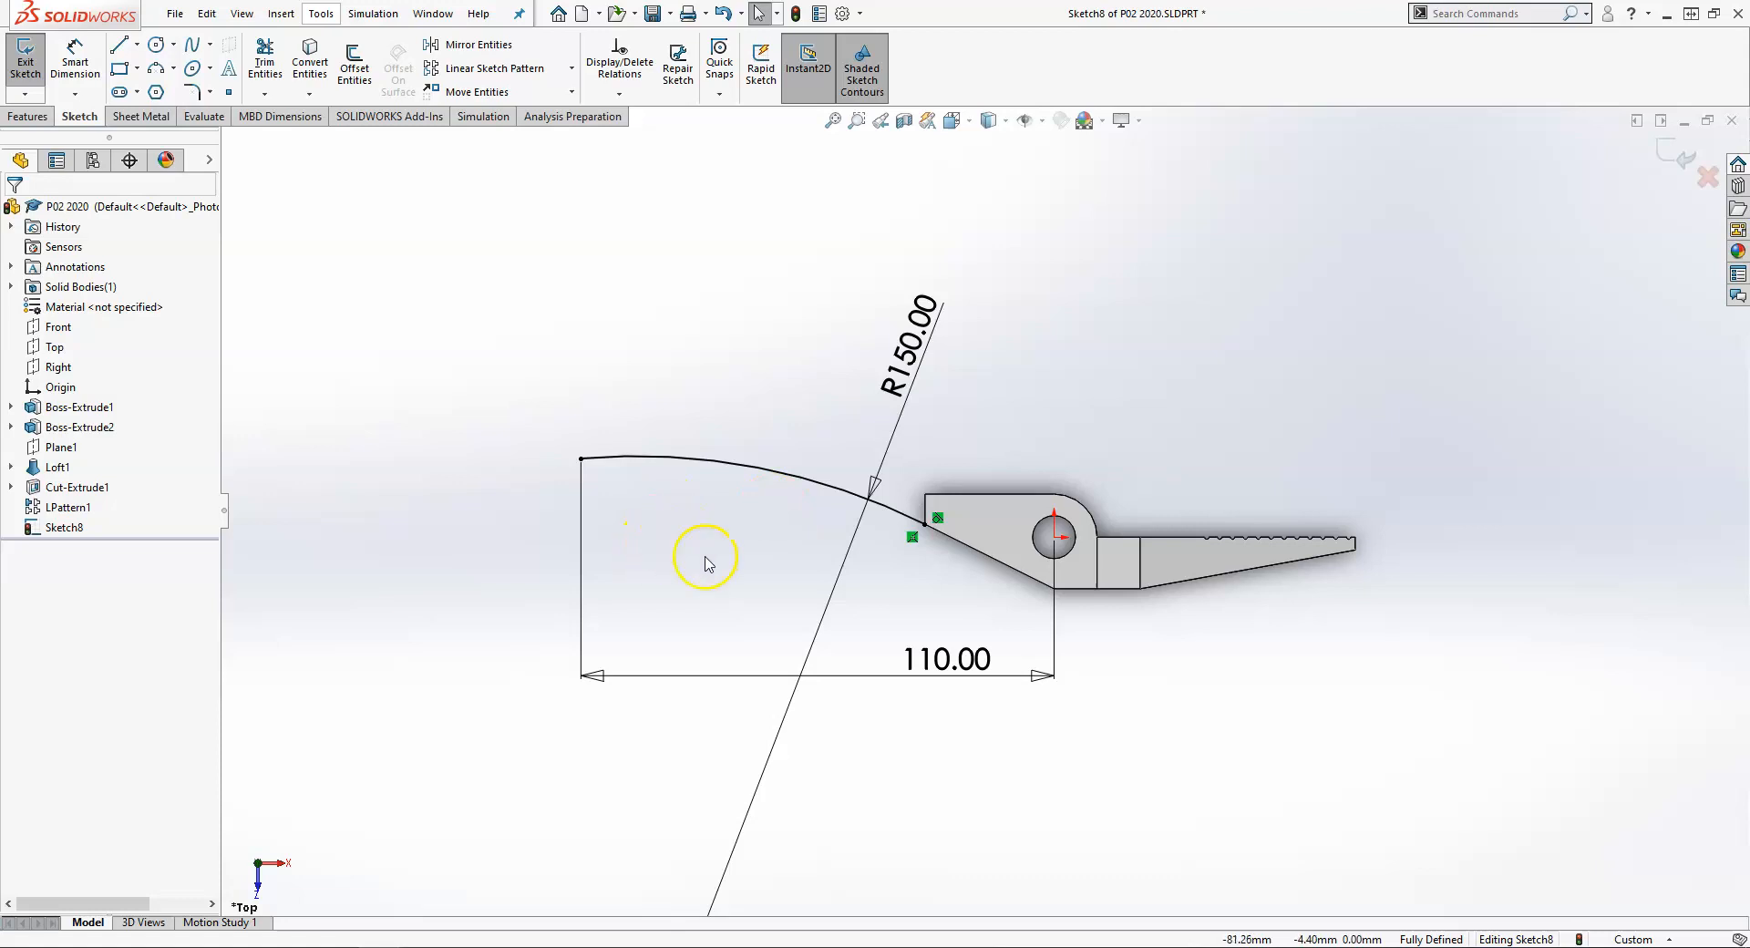
{"action": "left_click", "coordinate": [1674, 156]}
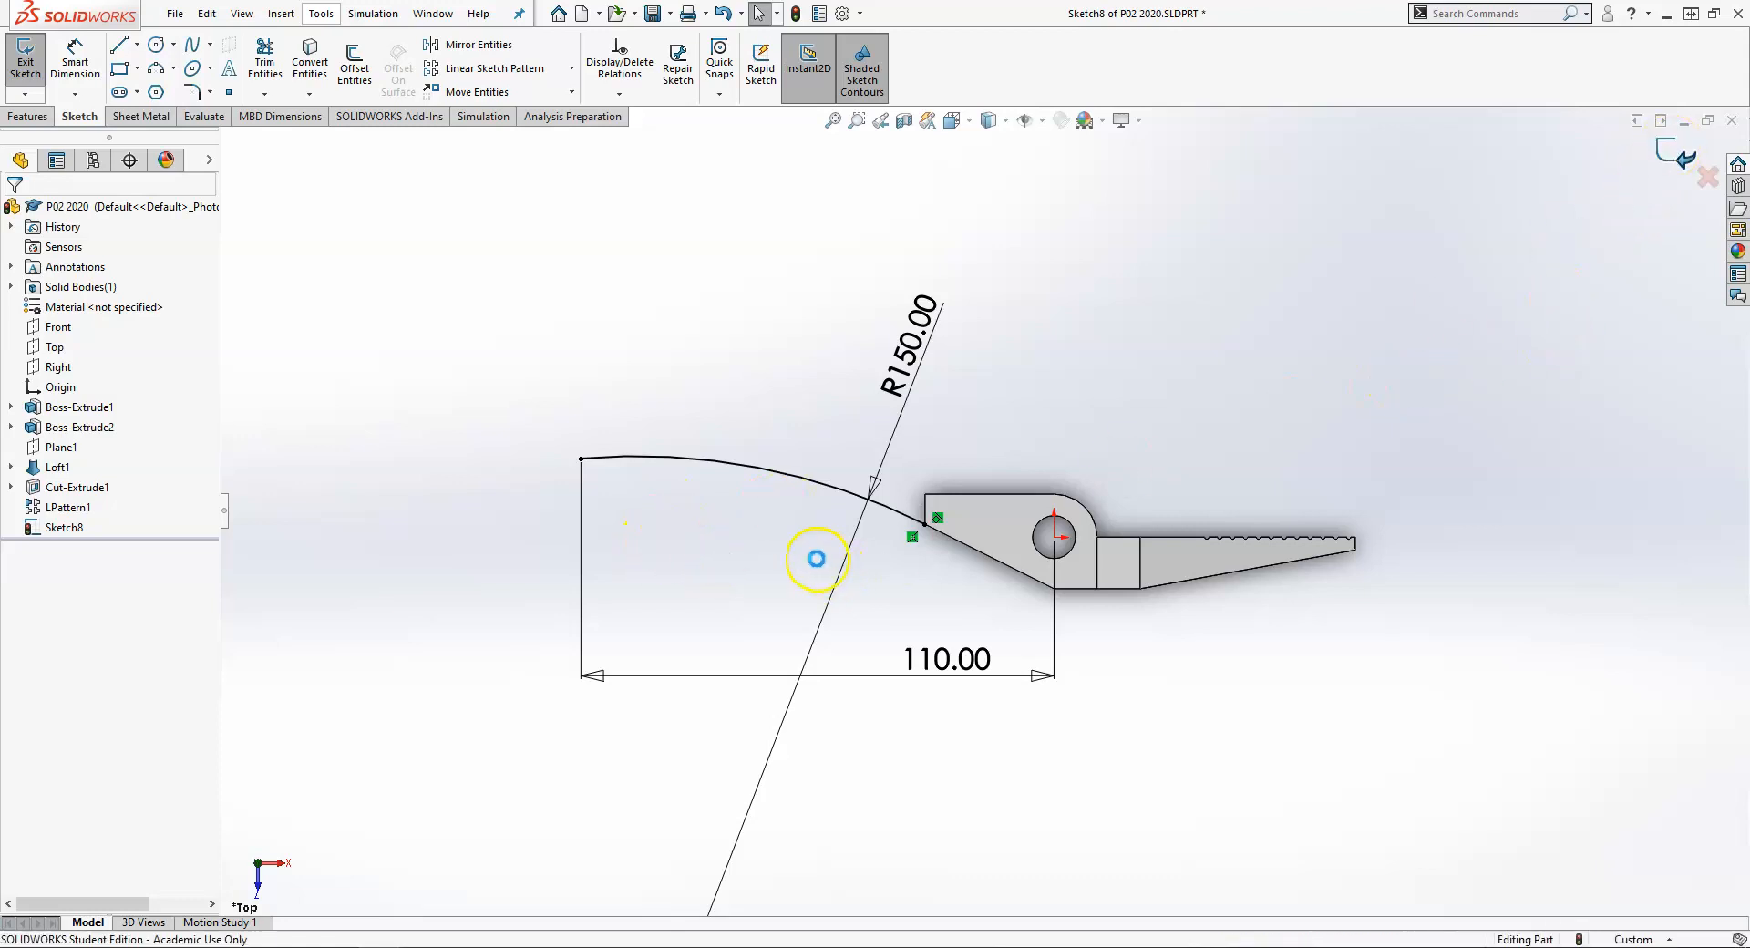
{"action": "mouse_move", "coordinate": [805, 565]}
{"action": "middle_mouse_down"}
{"action": "mouse_move", "coordinate": [872, 588]}
{"action": "mouse_move", "coordinate": [838, 598]}
{"action": "middle_mouse_up"}
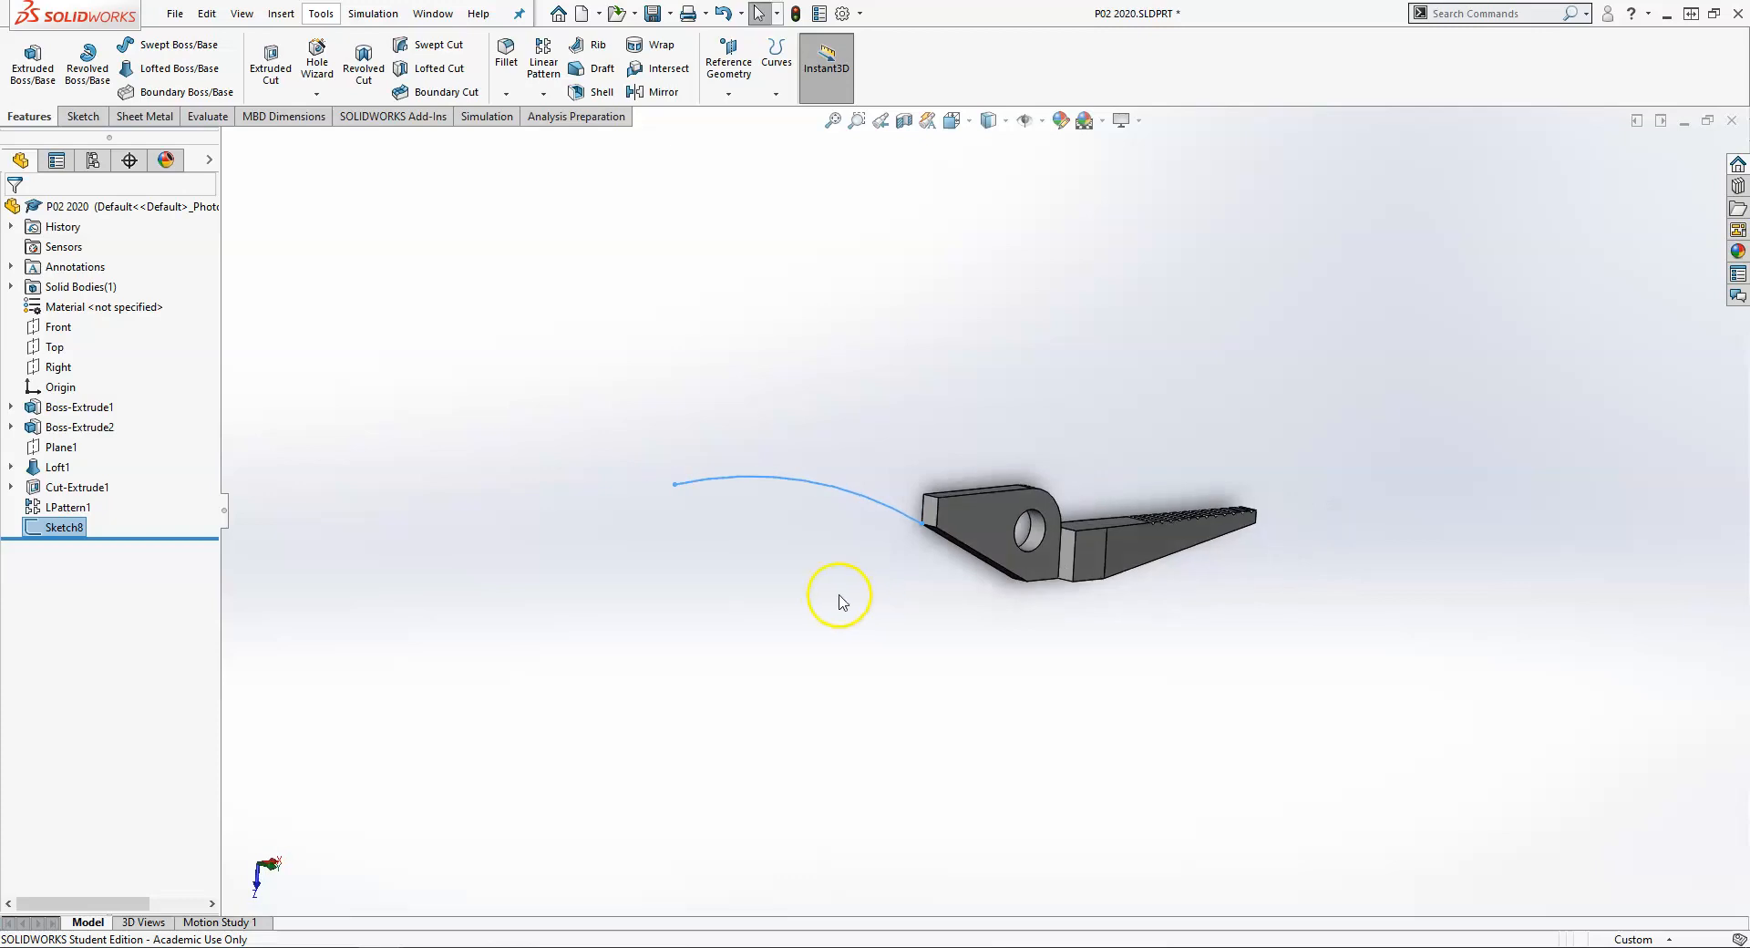
{"action": "left_click", "coordinate": [837, 598]}
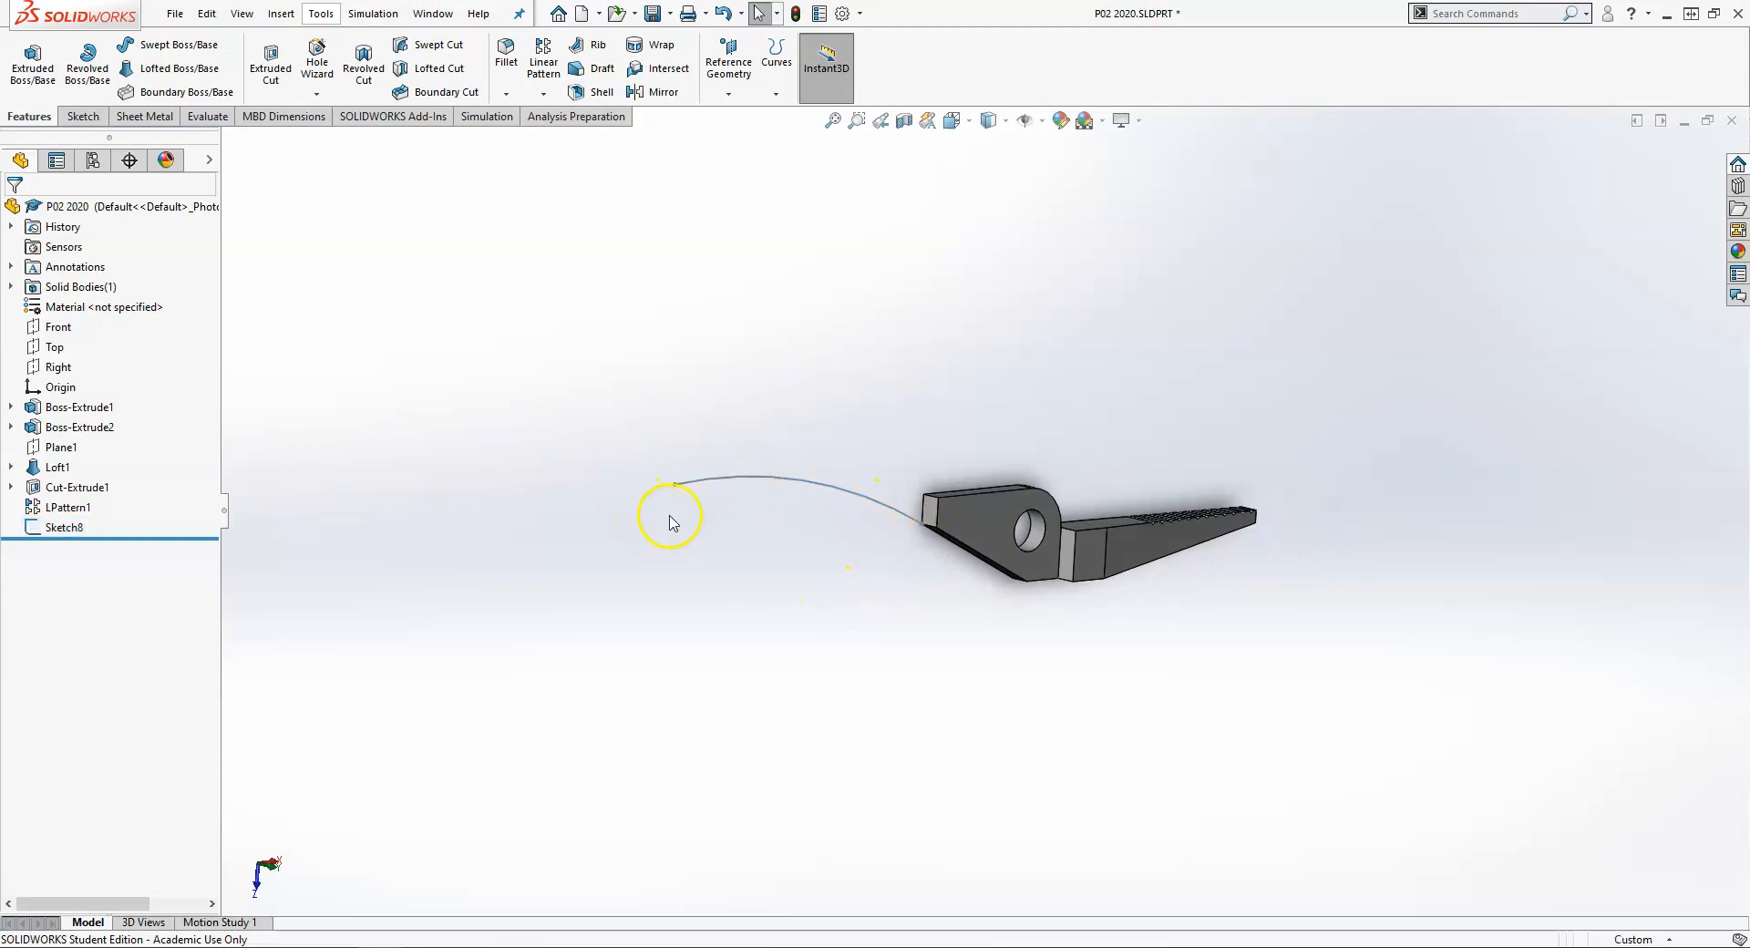
{"action": "left_click", "coordinate": [932, 508]}
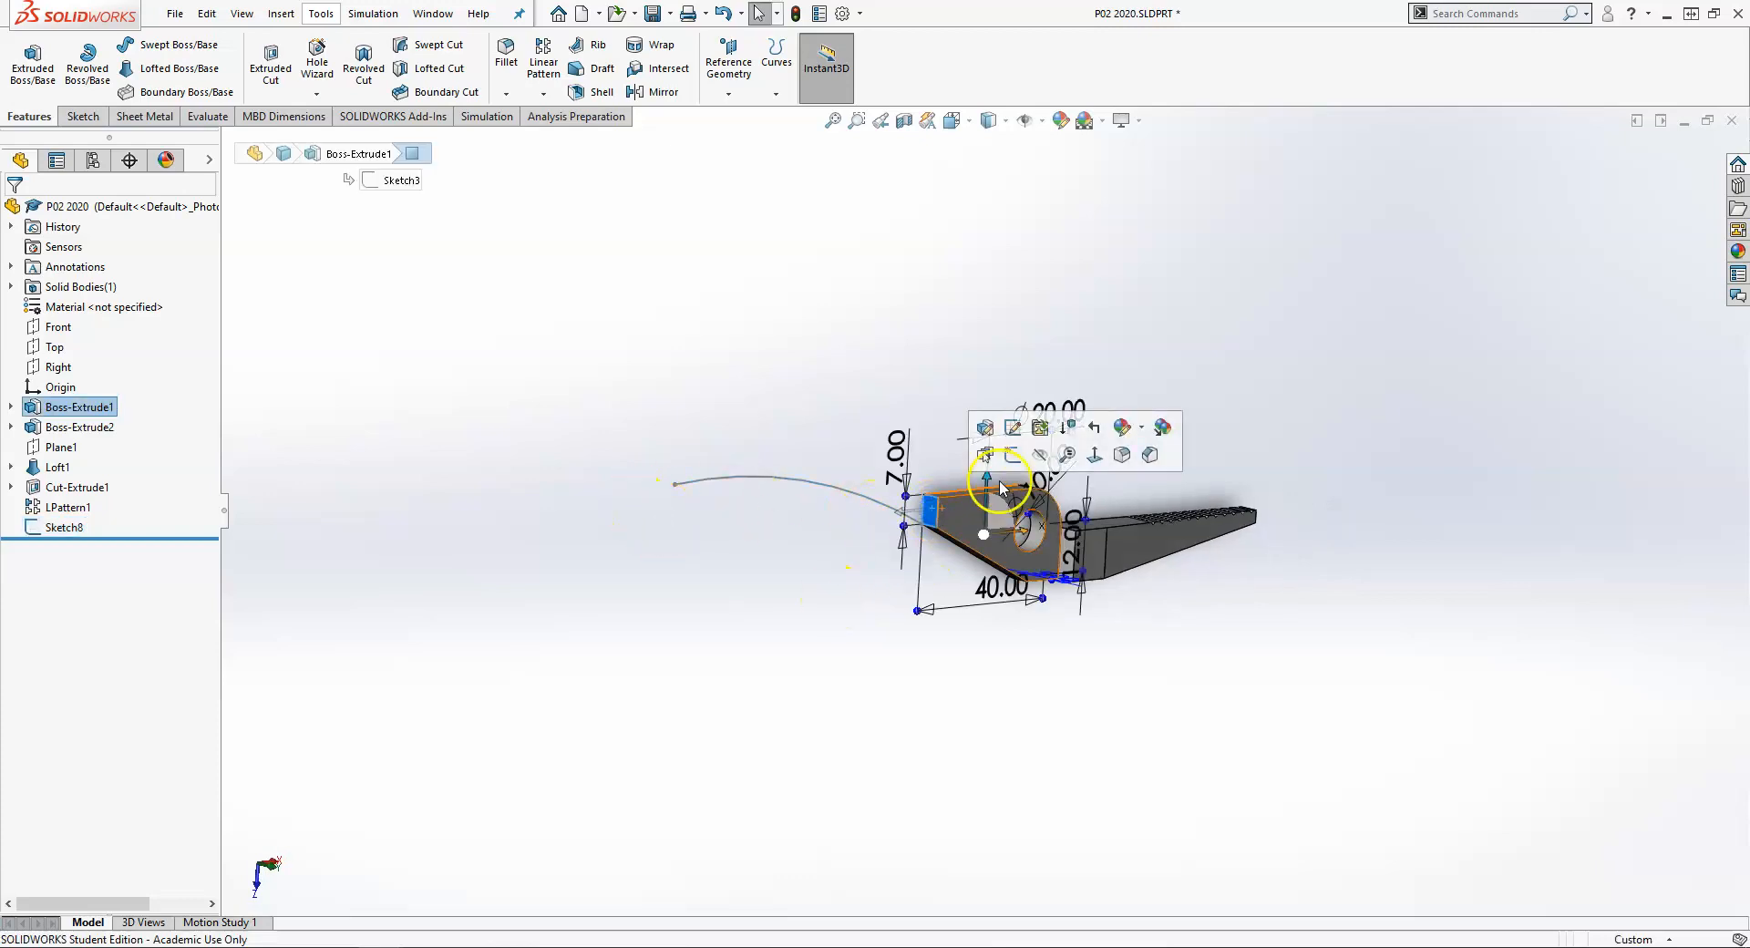
{"action": "left_click", "coordinate": [1014, 454]}
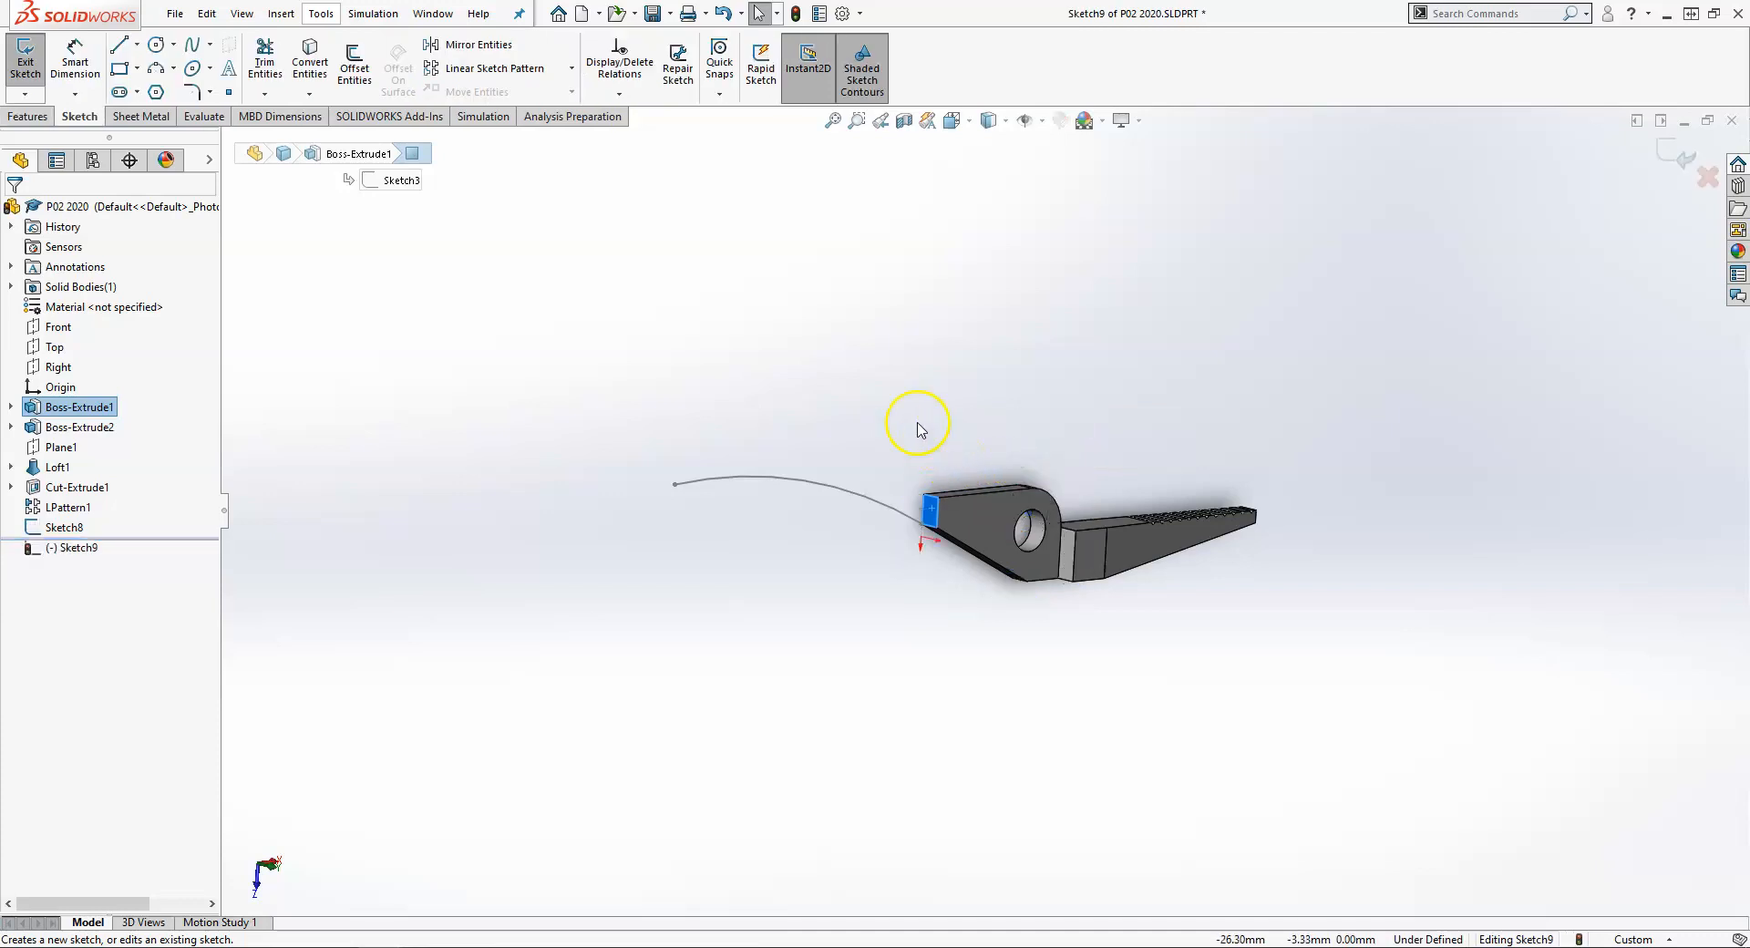
{"action": "key", "text": "space"}
{"action": "left_click", "coordinate": [412, 320]}
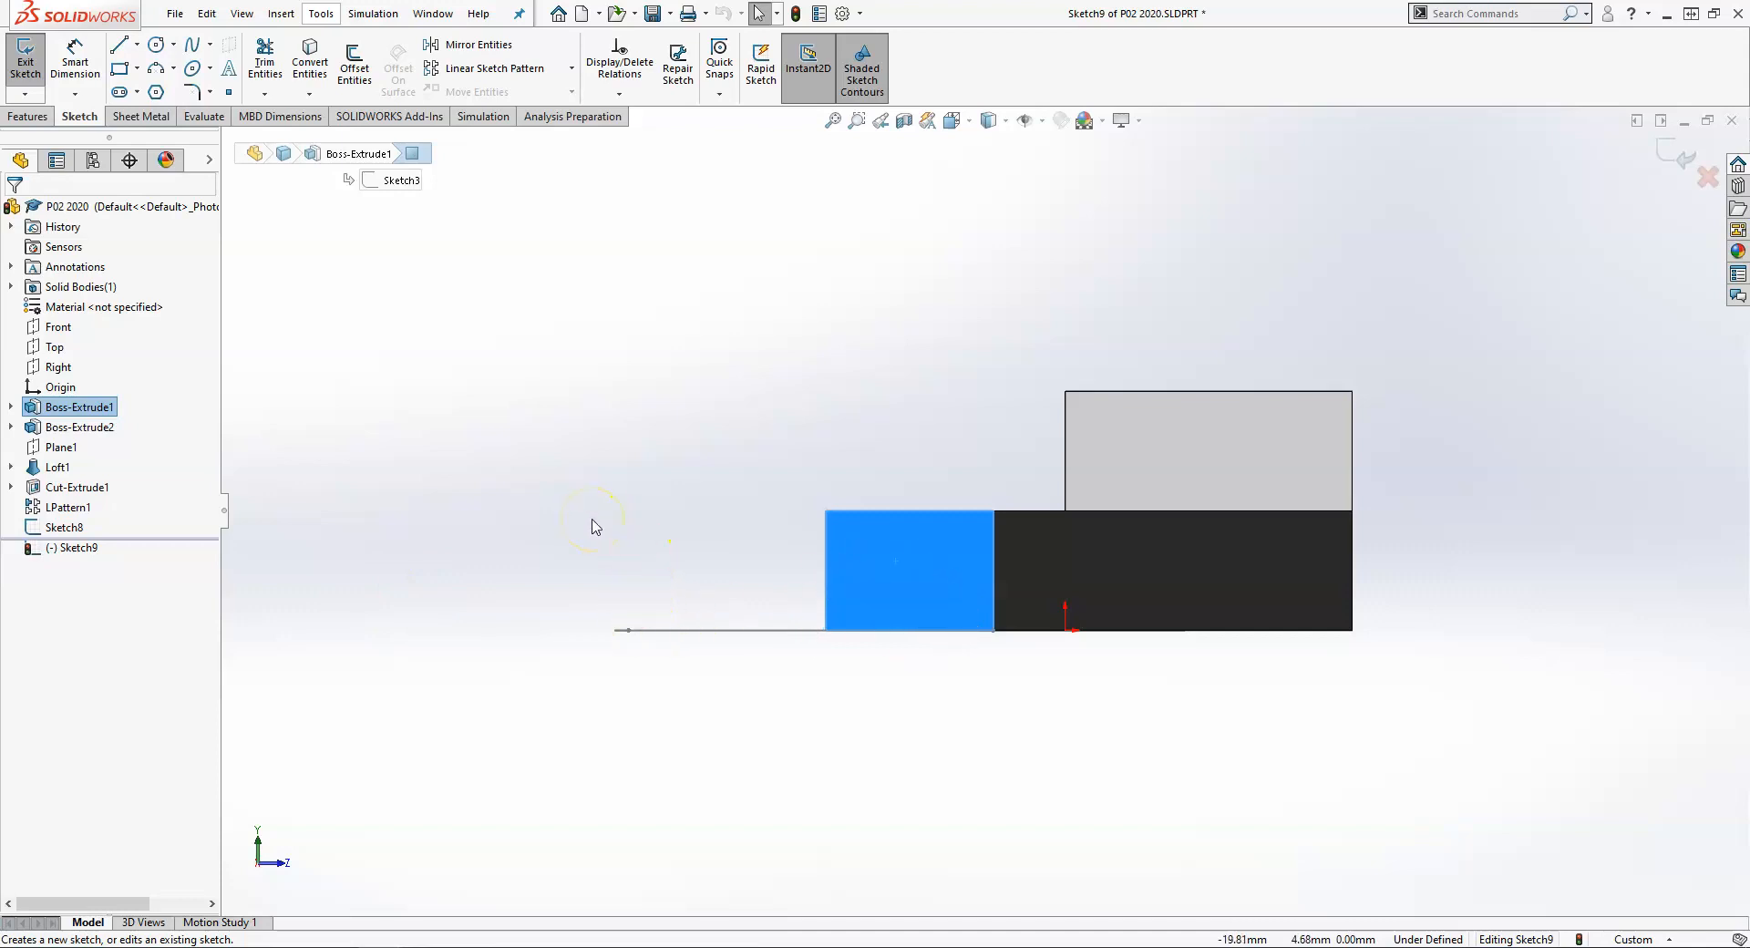
Examine the handle's width and section B-B profile in the plier body drawing, and return to the part
{"action": "key", "text": "ctrl+Tab"}
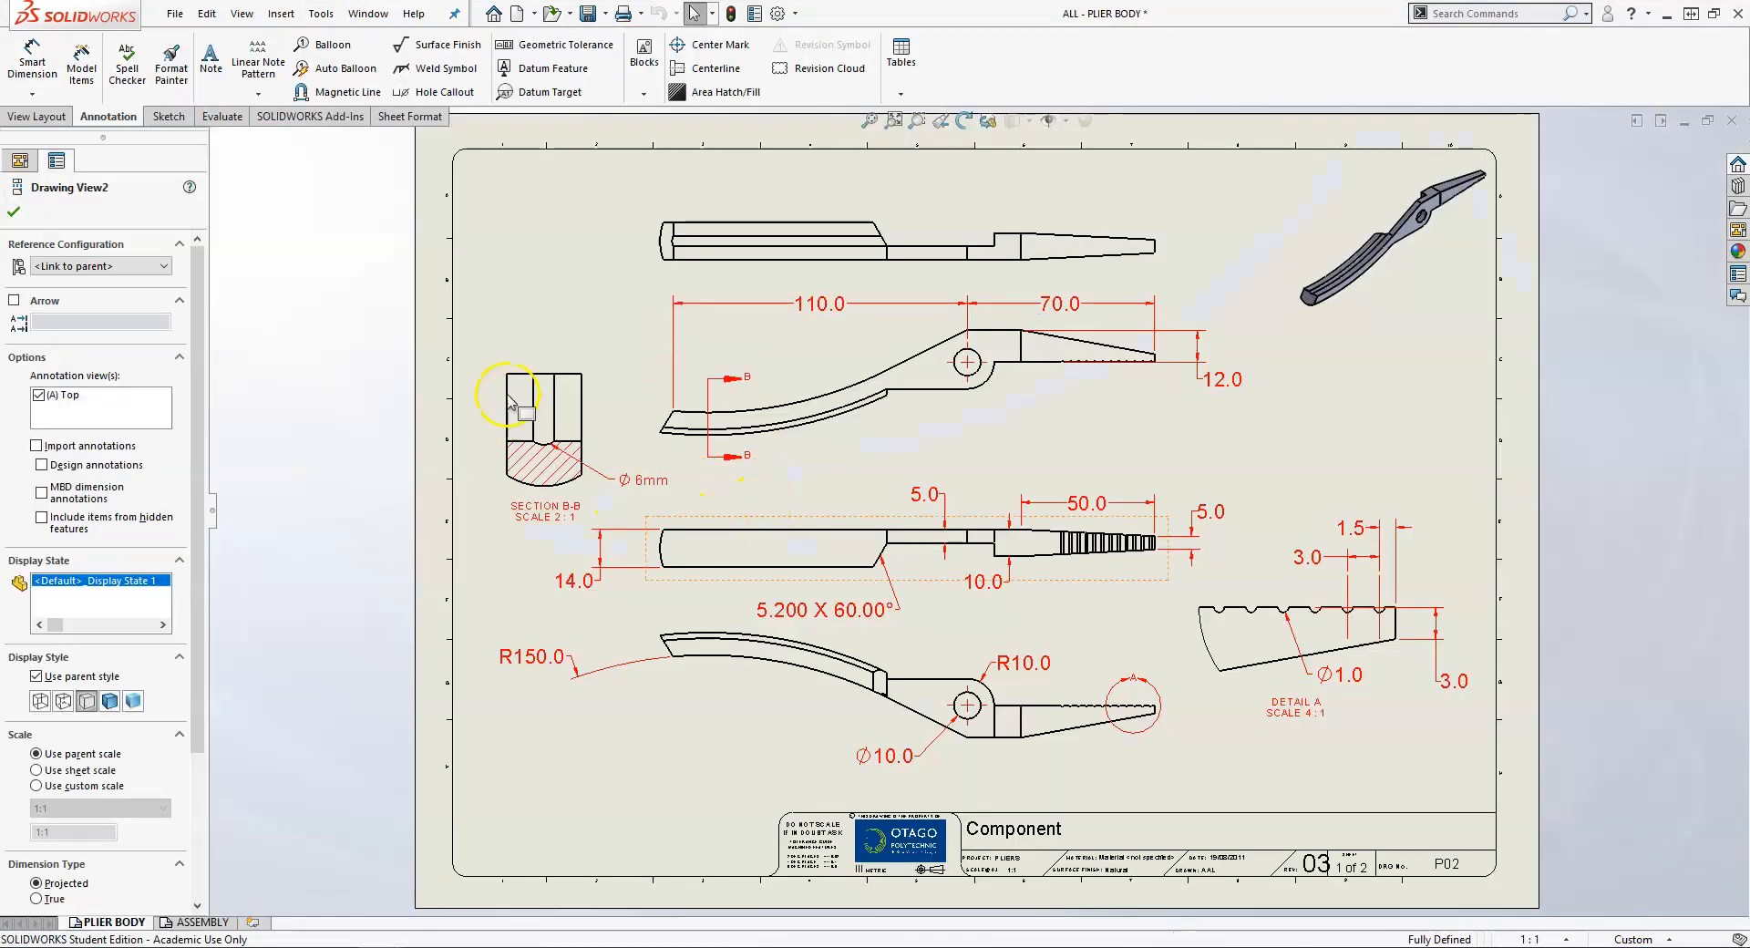
{"action": "left_click", "coordinate": [626, 445]}
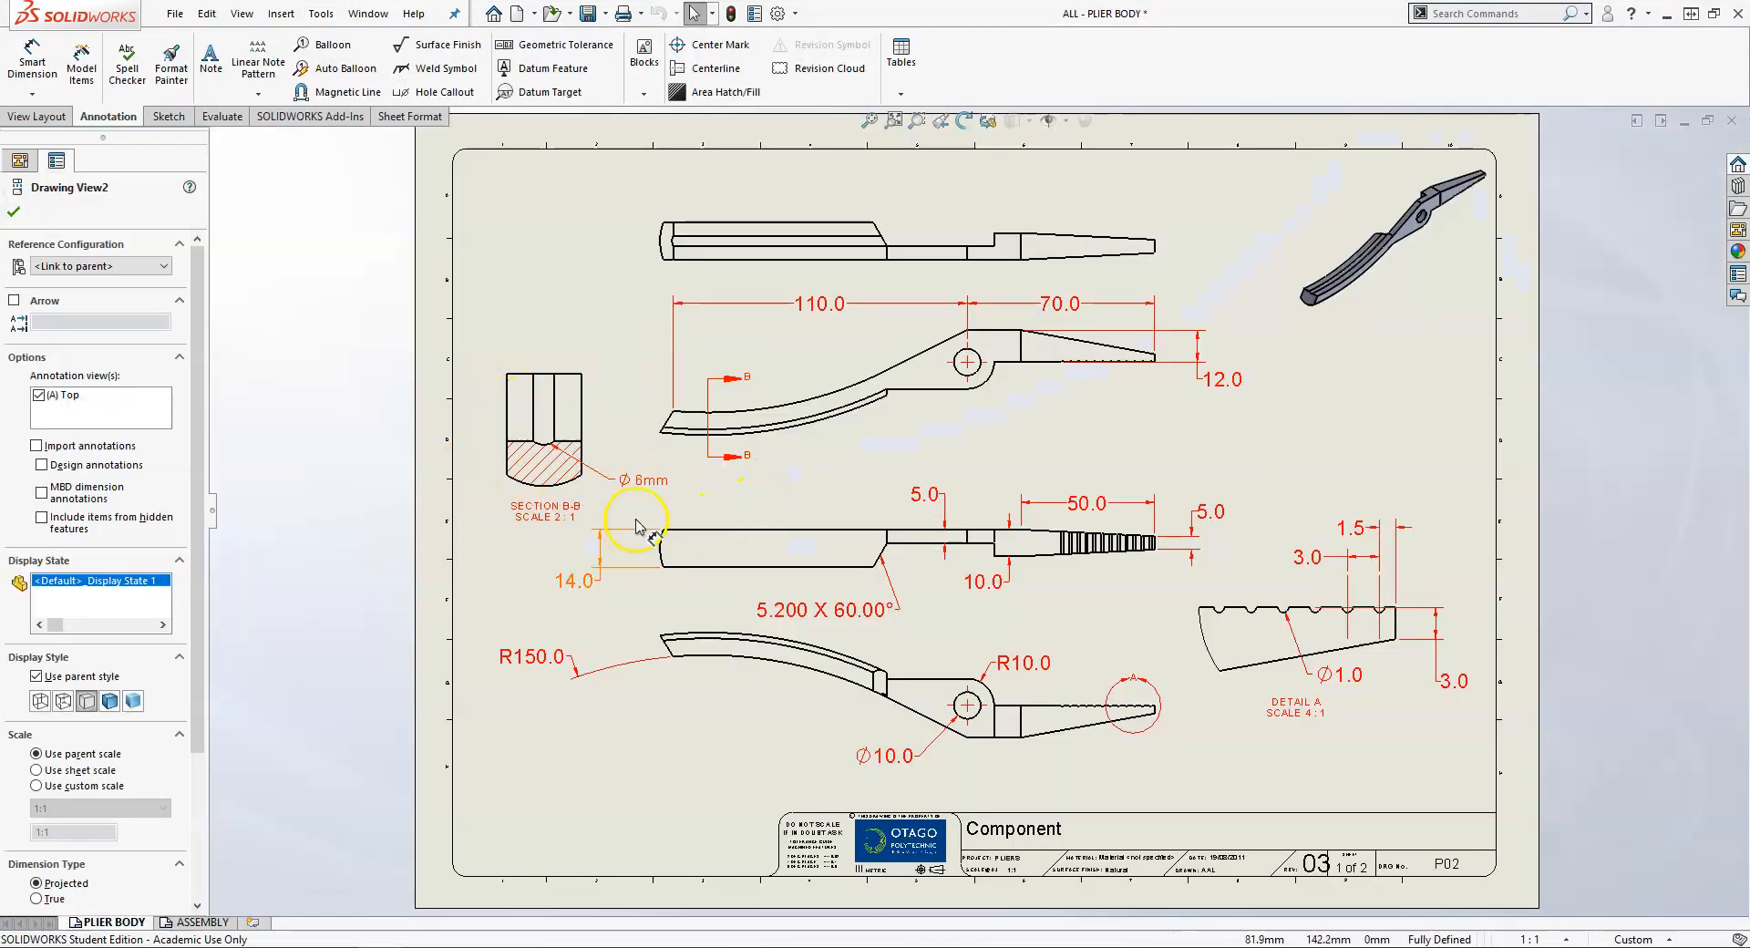
{"action": "left_click", "coordinate": [610, 461]}
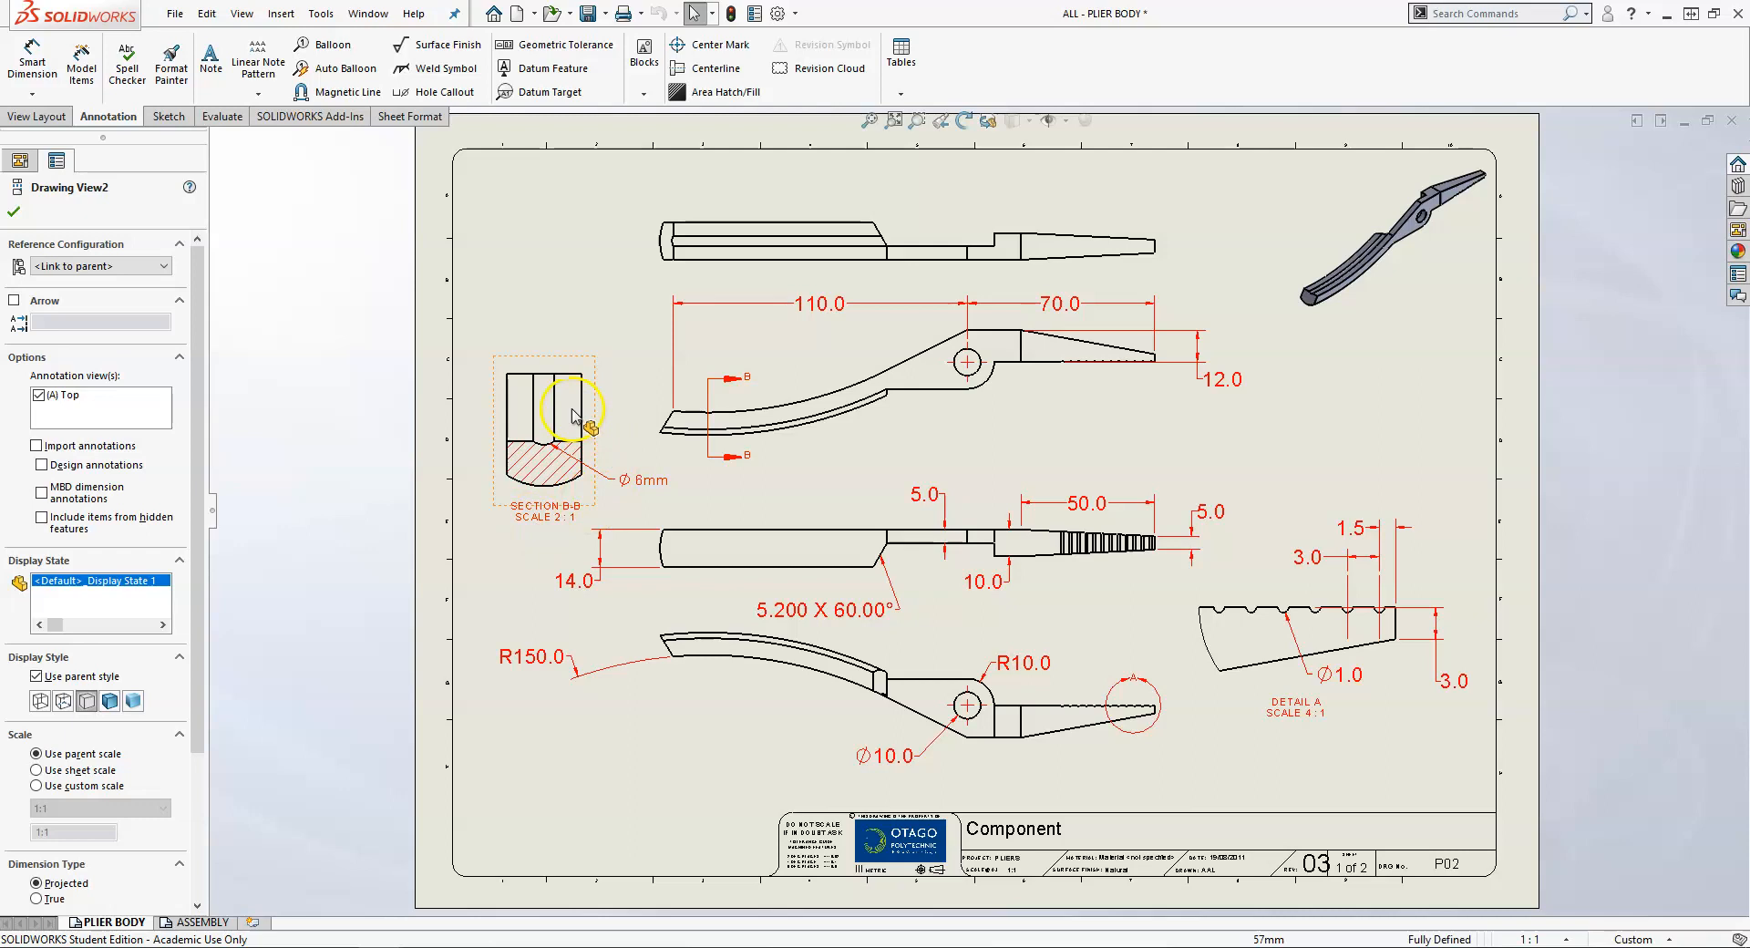
{"action": "left_click", "coordinate": [553, 469]}
{"action": "left_click", "coordinate": [1341, 284]}
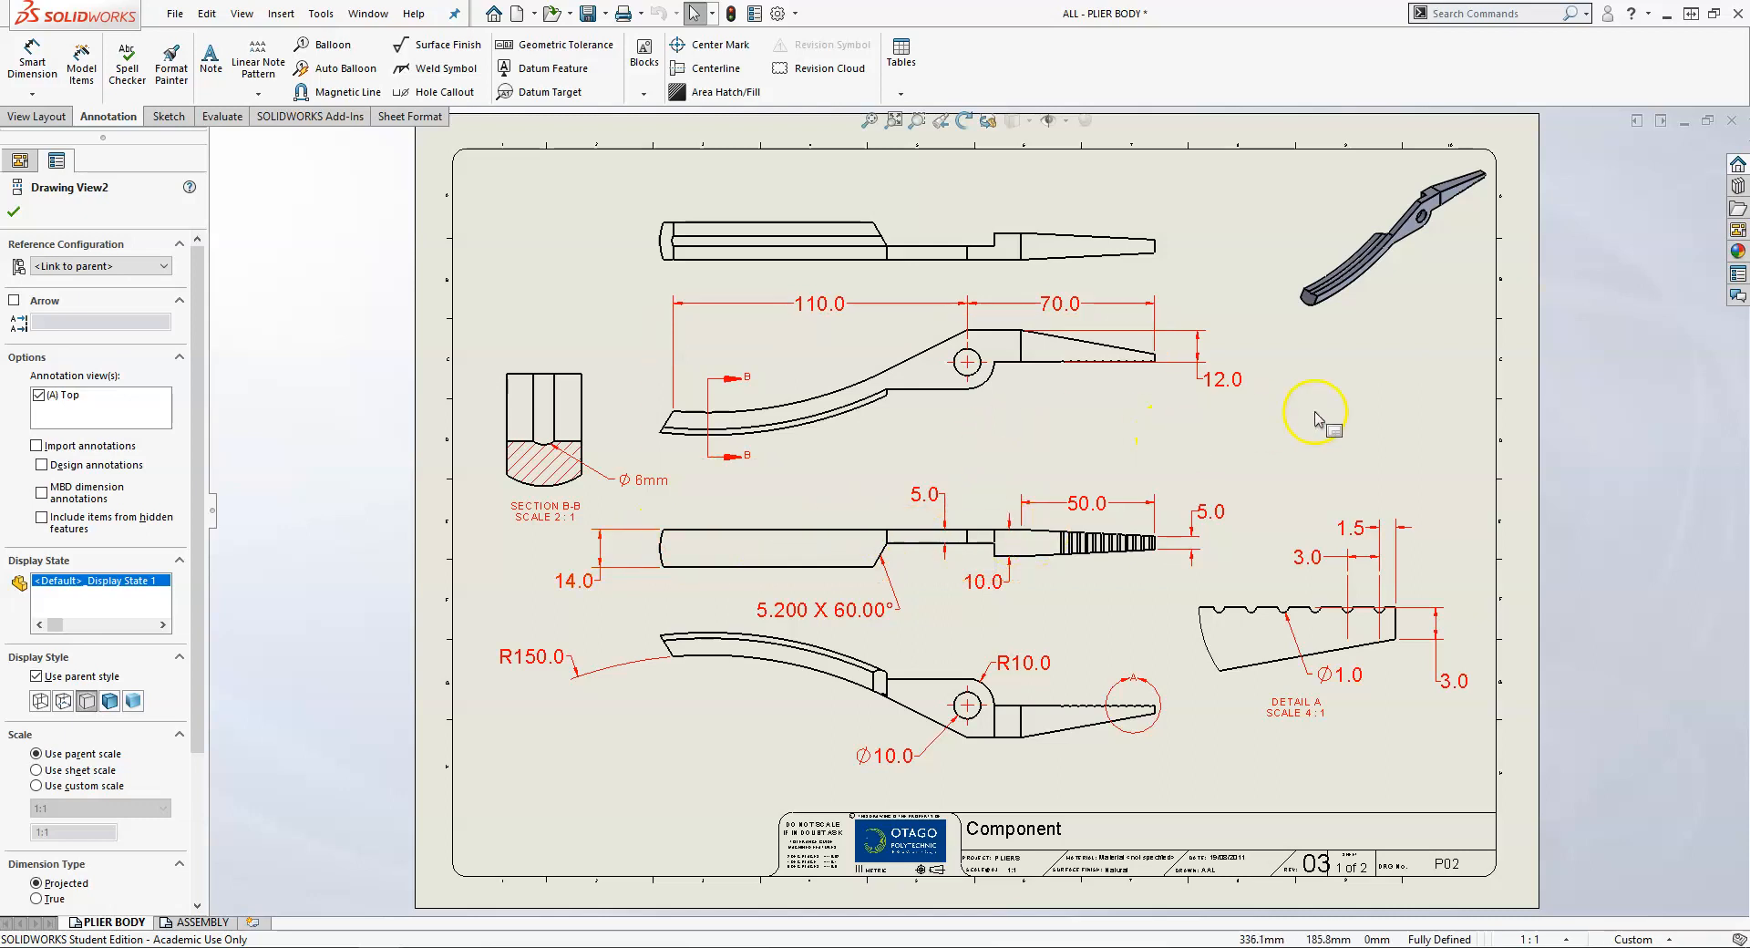
{"action": "key", "text": "ctrl+Tab"}
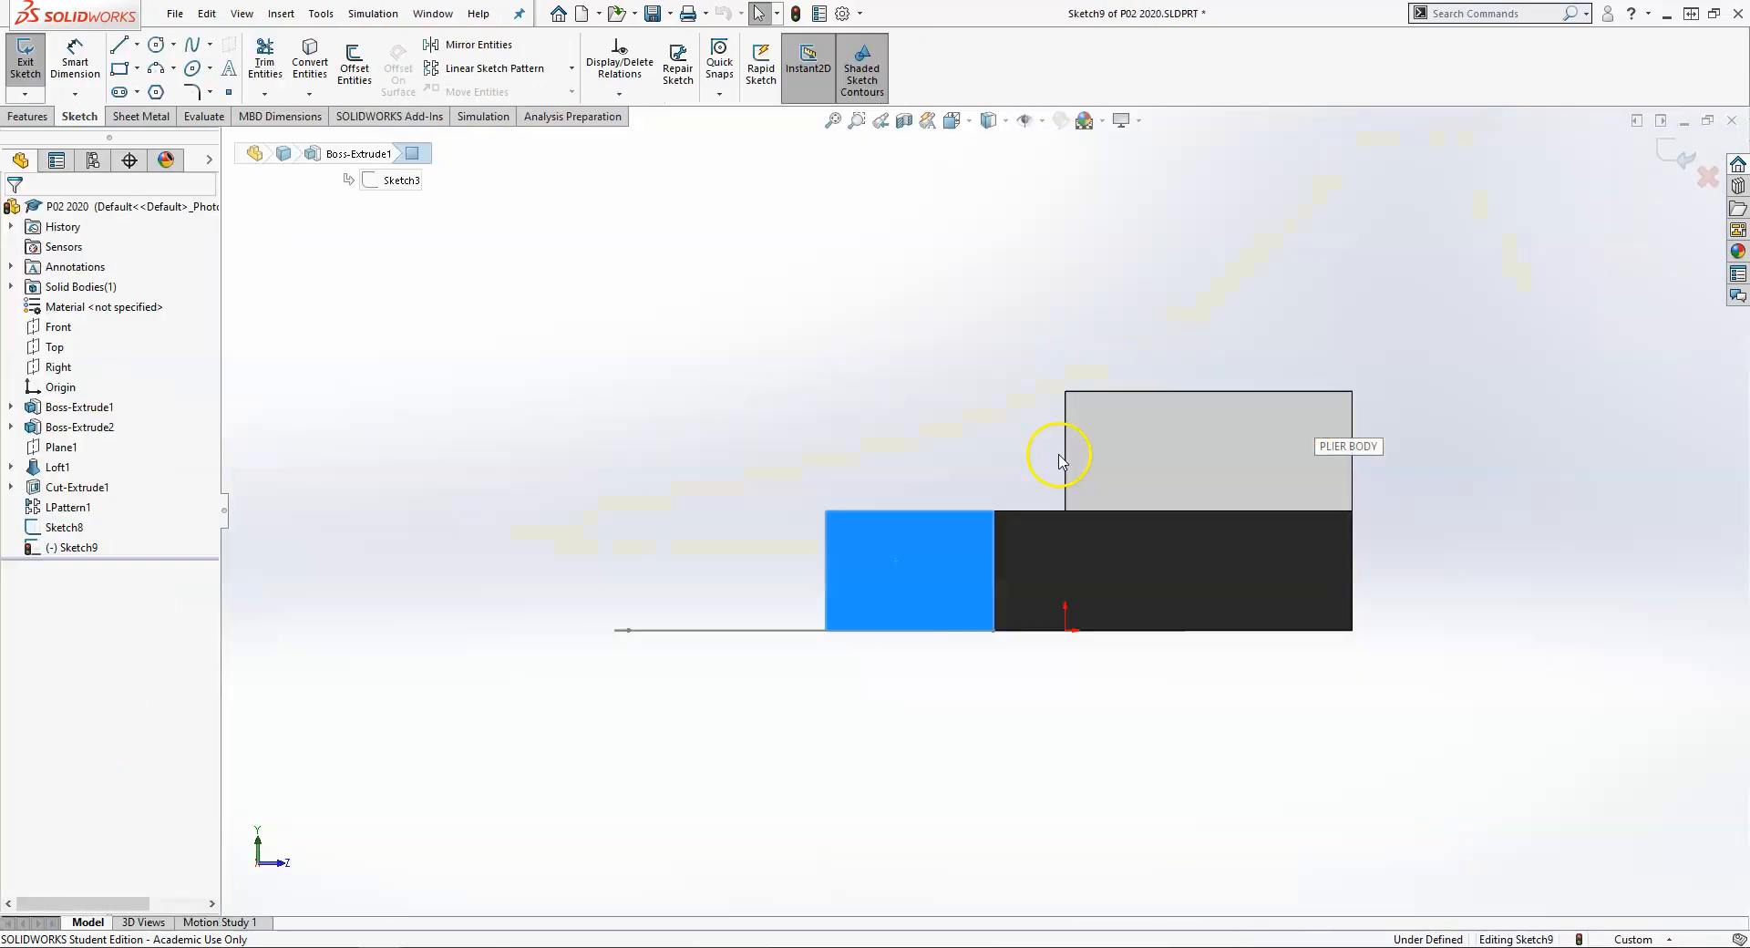
Start a sketch on the body's small end face where the handle arc begins and view it normal to the face
{"action": "scroll", "coordinate": [735, 446], "scroll_direction": "up", "scroll_amount": 2}
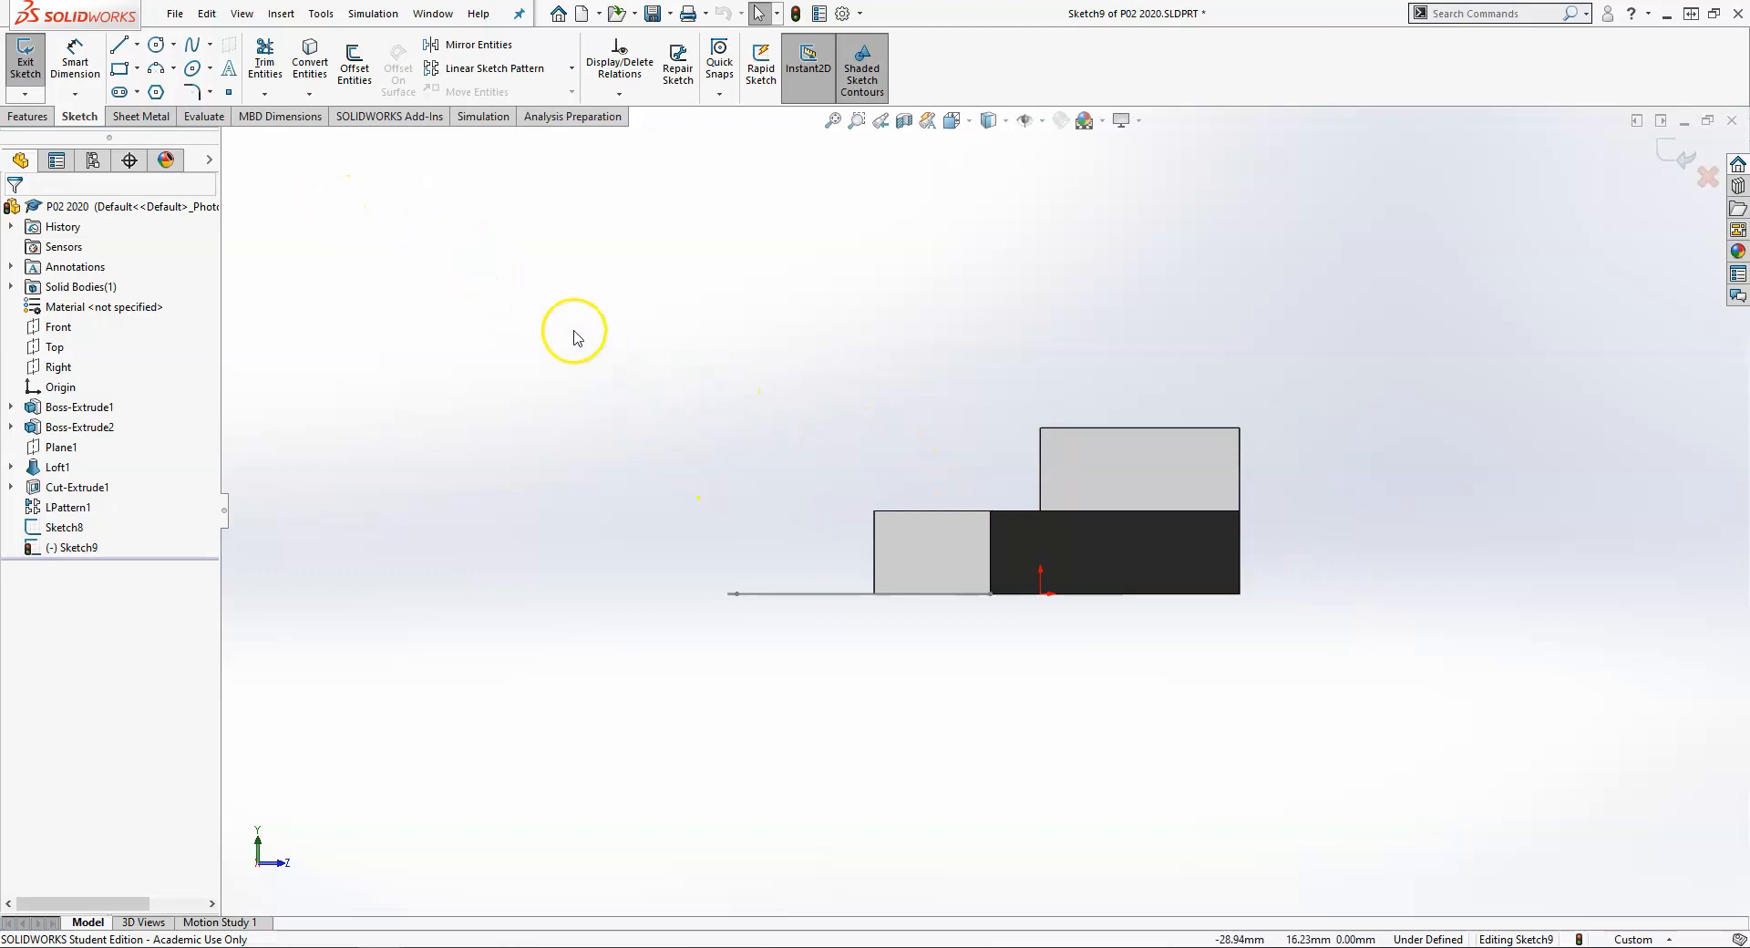
{"action": "scroll", "coordinate": [558, 324], "scroll_direction": "up", "scroll_amount": 1}
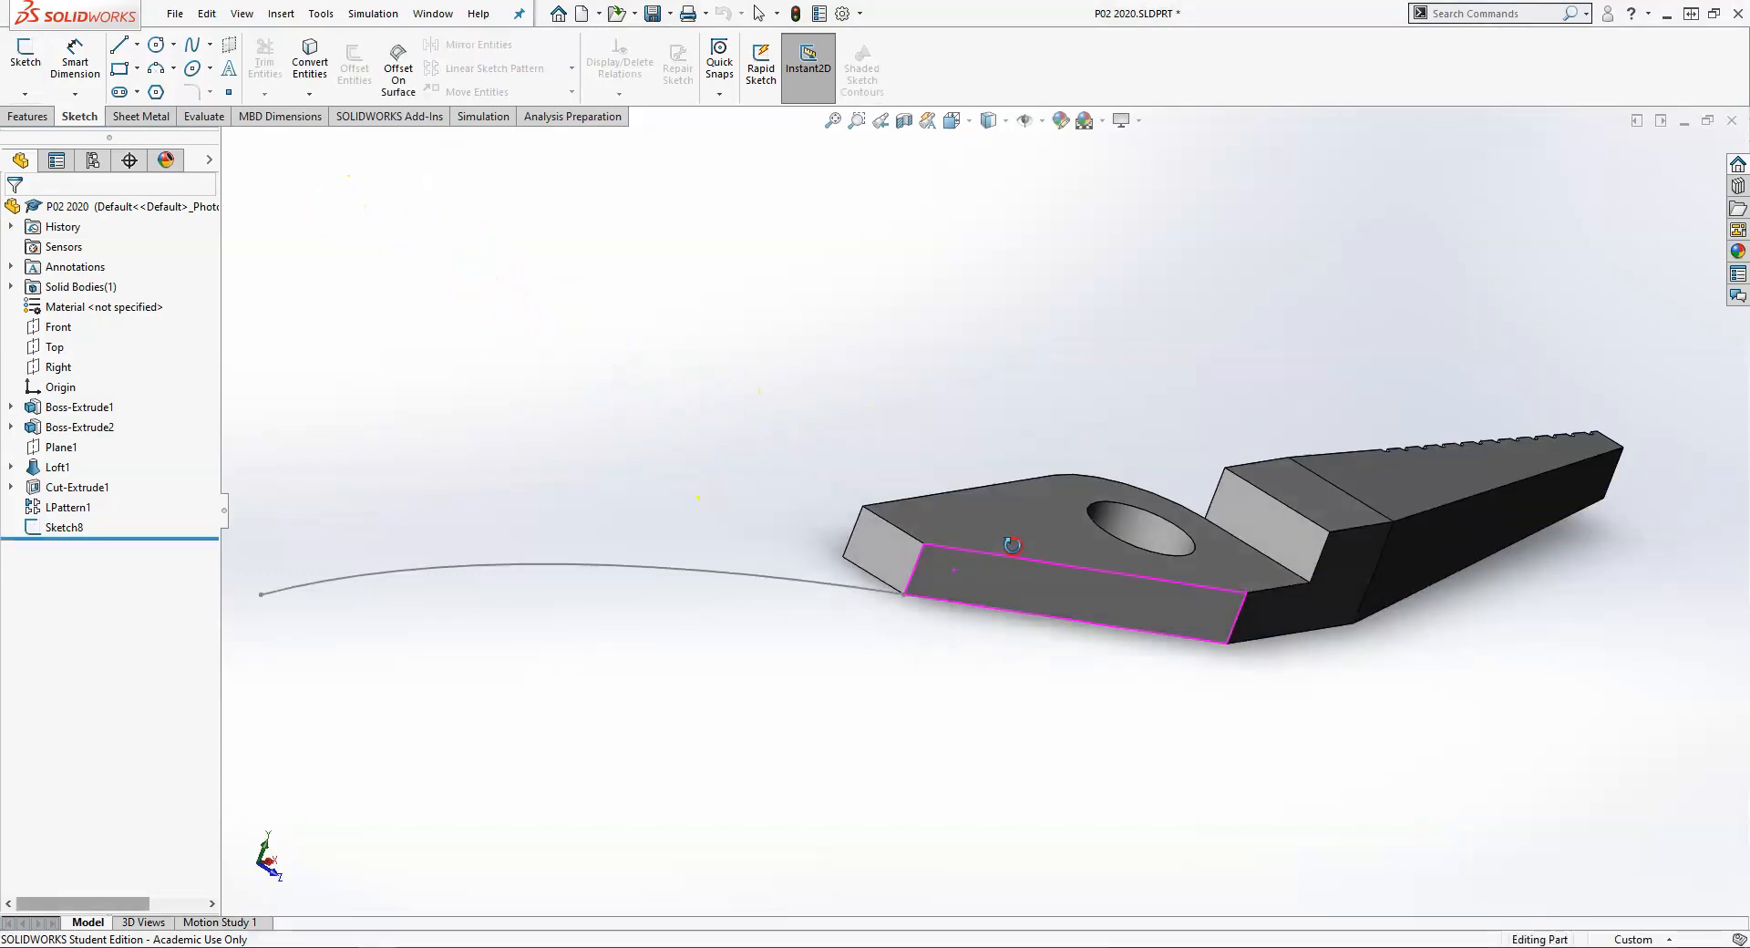
{"action": "left_click", "coordinate": [893, 545]}
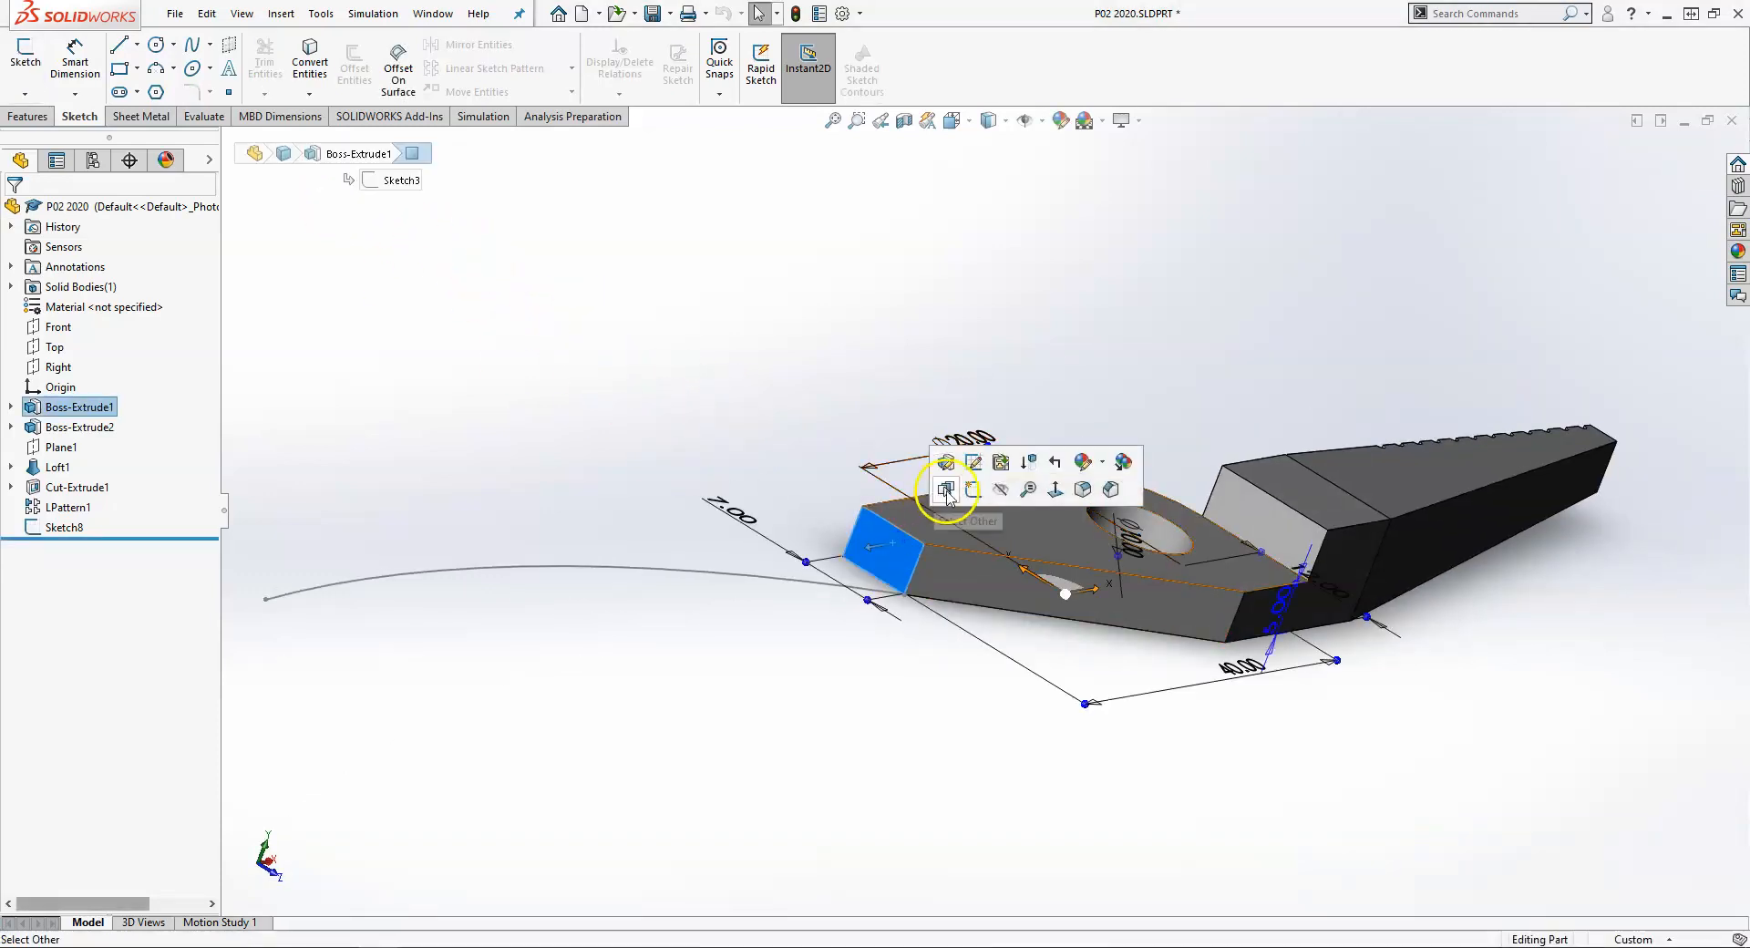
{"action": "left_click", "coordinate": [973, 490]}
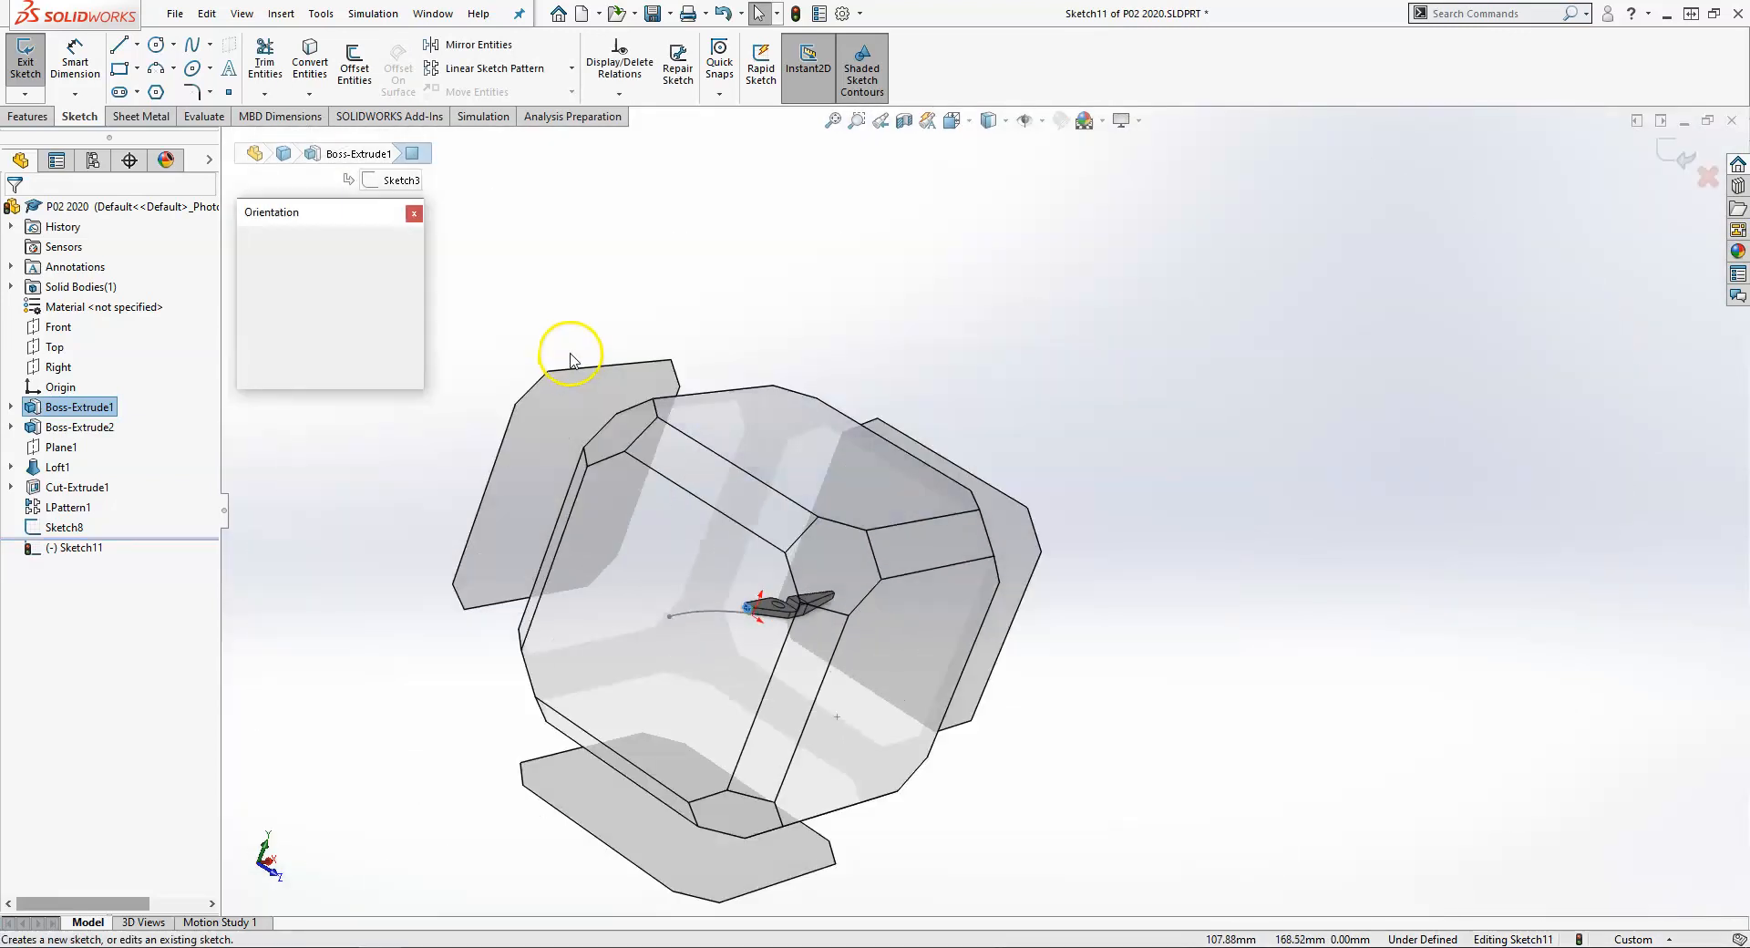
{"action": "left_click", "coordinate": [410, 333]}
{"action": "left_click", "coordinate": [1178, 733]}
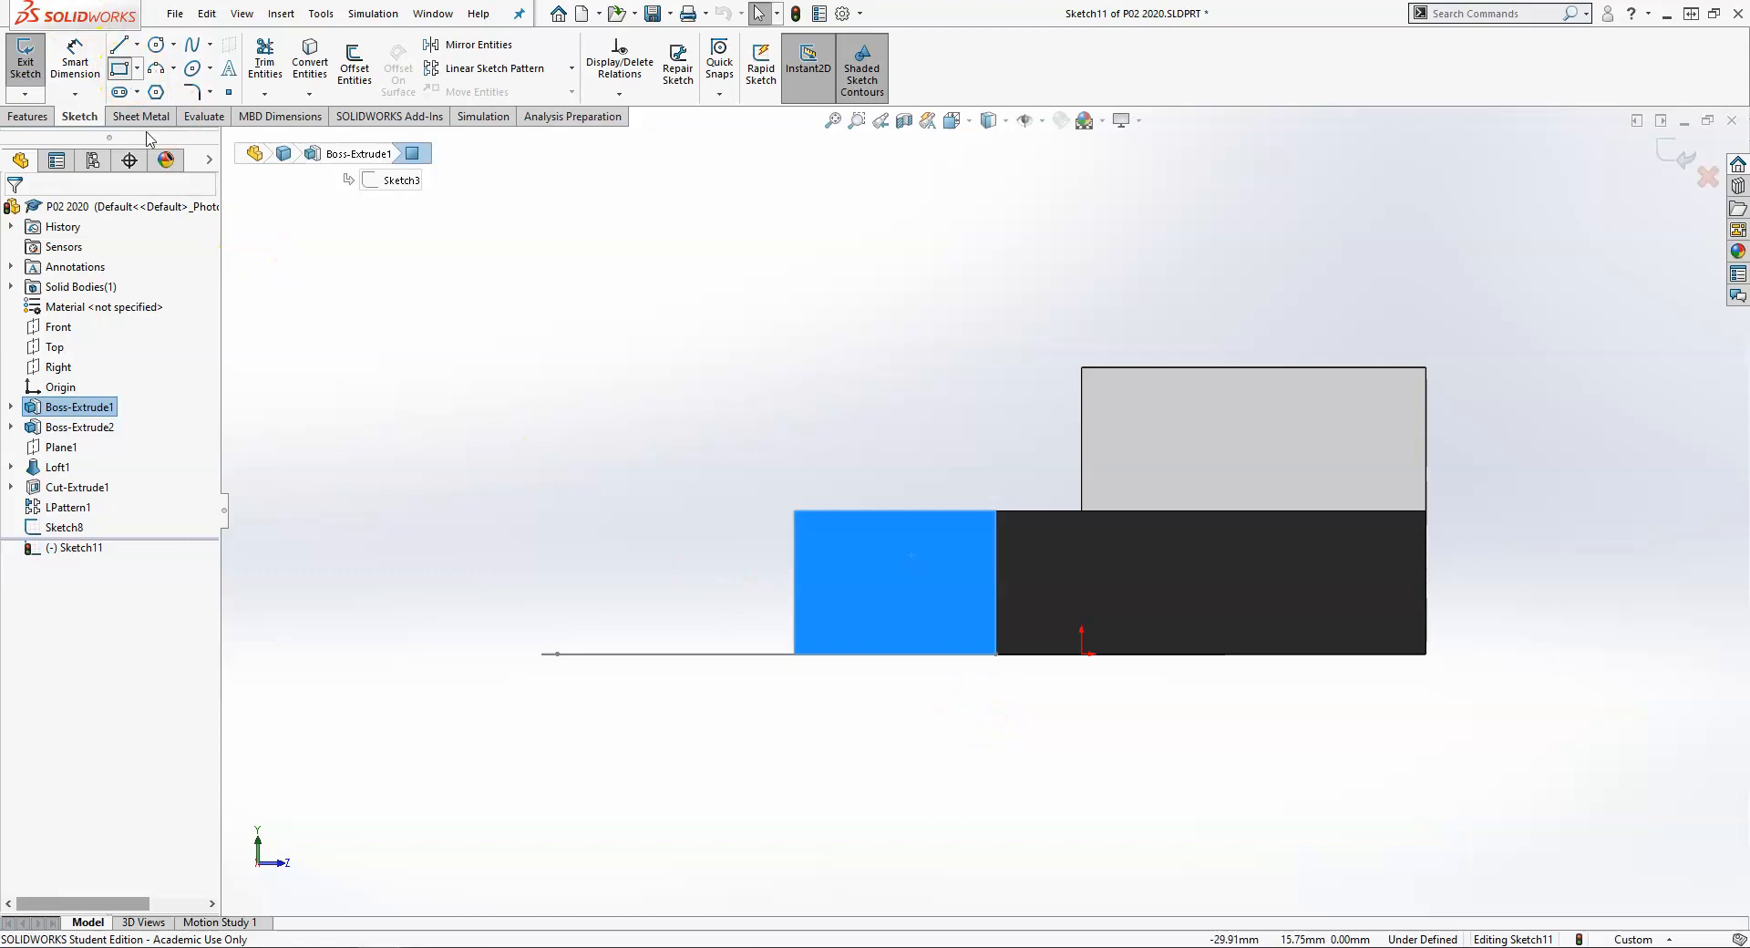
Sketch a corner rectangle up from the end face's bottom corner, taller than the face, and match its width to the face
{"action": "mouse_move", "coordinate": [996, 654]}
{"action": "left_mouse_down"}
{"action": "mouse_move", "coordinate": [754, 285]}
{"action": "mouse_move", "coordinate": [771, 269]}
{"action": "left_mouse_up"}
{"action": "key", "text": "Escape"}
{"action": "mouse_move", "coordinate": [773, 653]}
{"action": "left_mouse_down"}
{"action": "mouse_move", "coordinate": [821, 666]}
{"action": "mouse_move", "coordinate": [795, 654]}
{"action": "left_mouse_up"}
{"action": "left_click", "coordinate": [925, 721]}
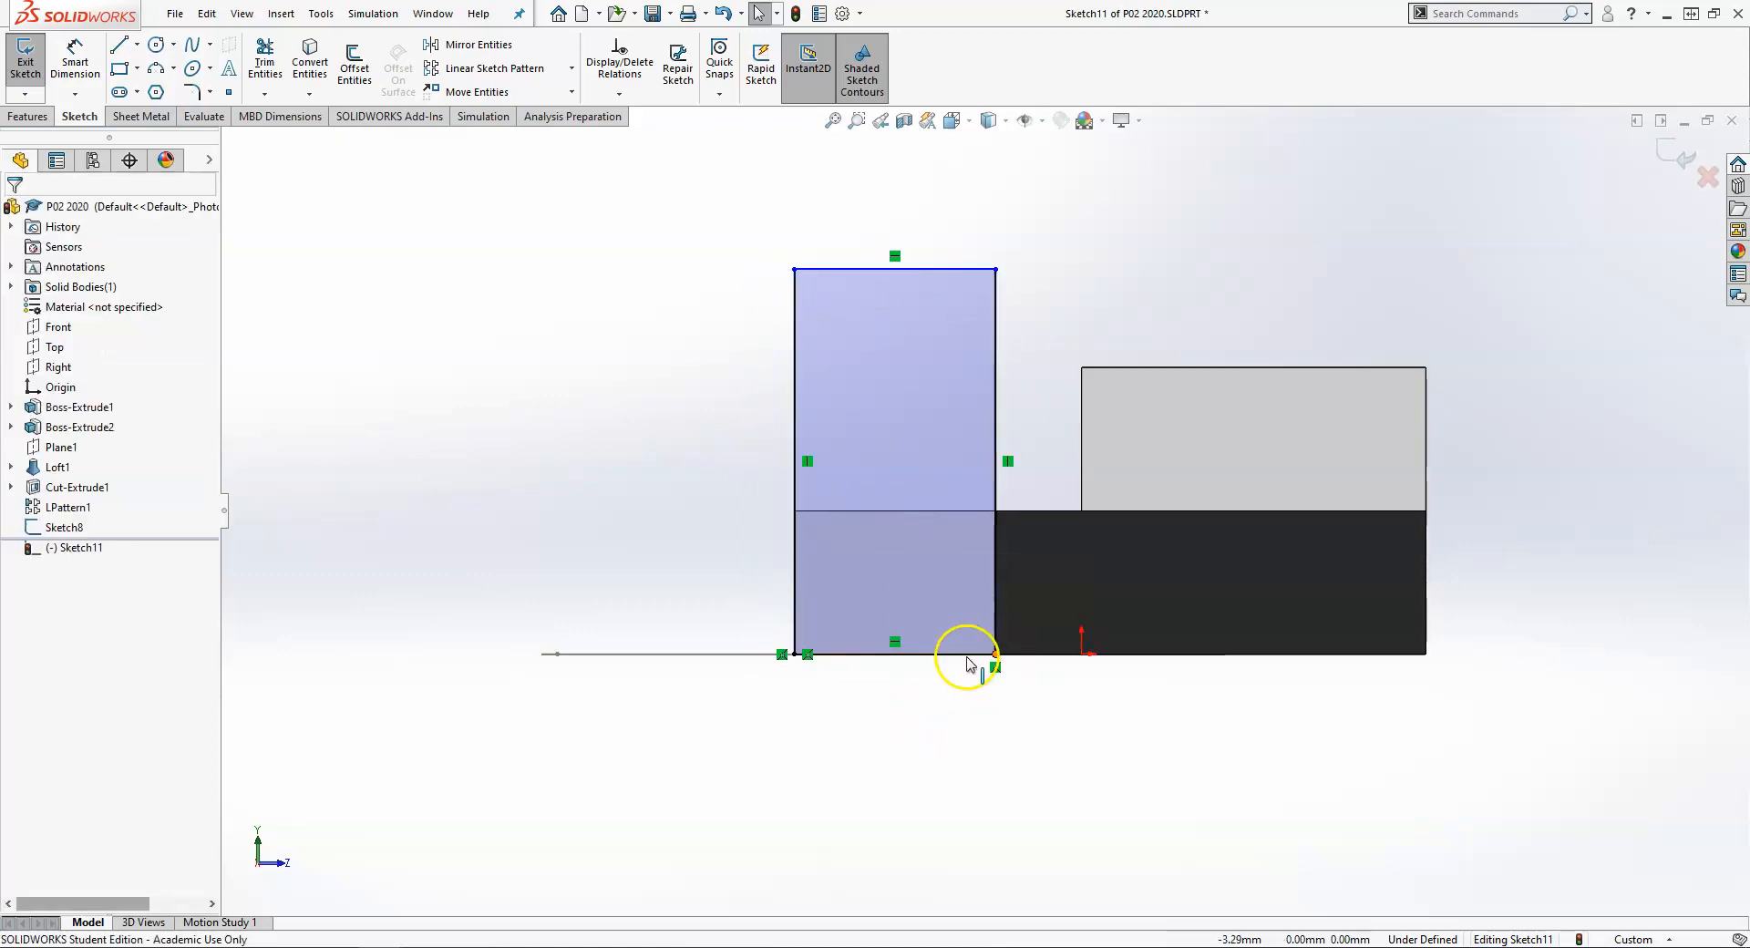
Dimension the height of the profile rectangle on the end face as 14 mm
{"action": "middle_click_drag", "start_coordinate": [965, 540], "coordinate": [905, 594]}
{"action": "scroll", "coordinate": [904, 594], "scroll_direction": "up", "scroll_amount": 3}
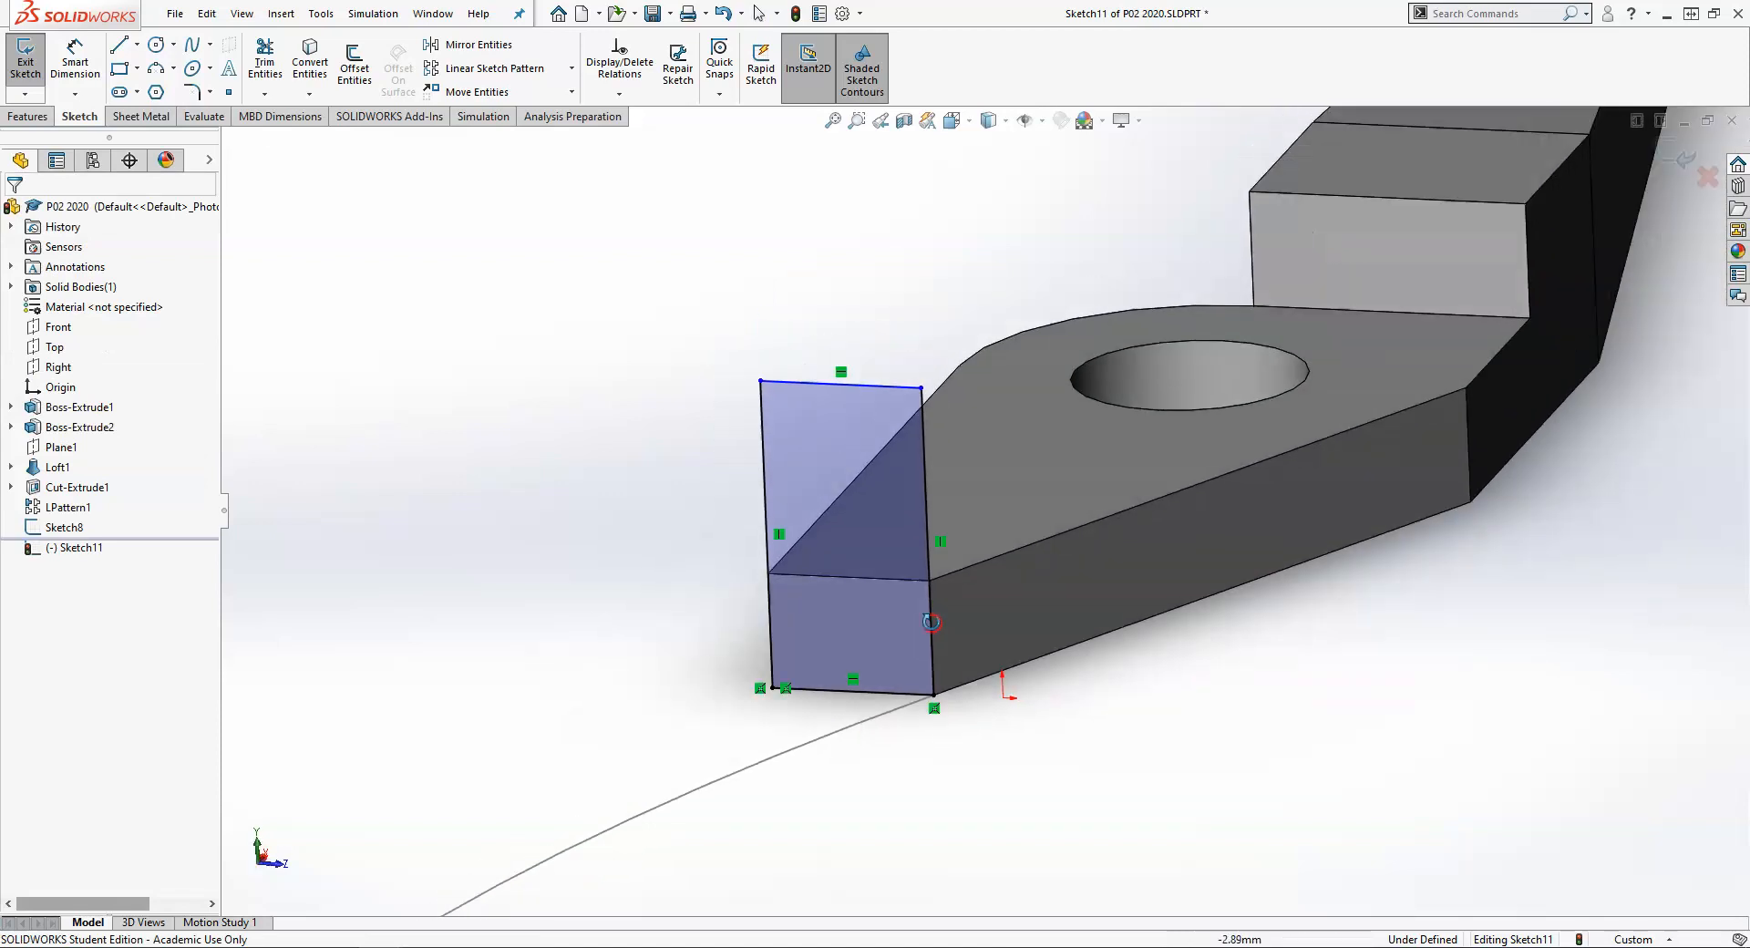
{"action": "scroll", "coordinate": [938, 593], "scroll_direction": "up", "scroll_amount": 1}
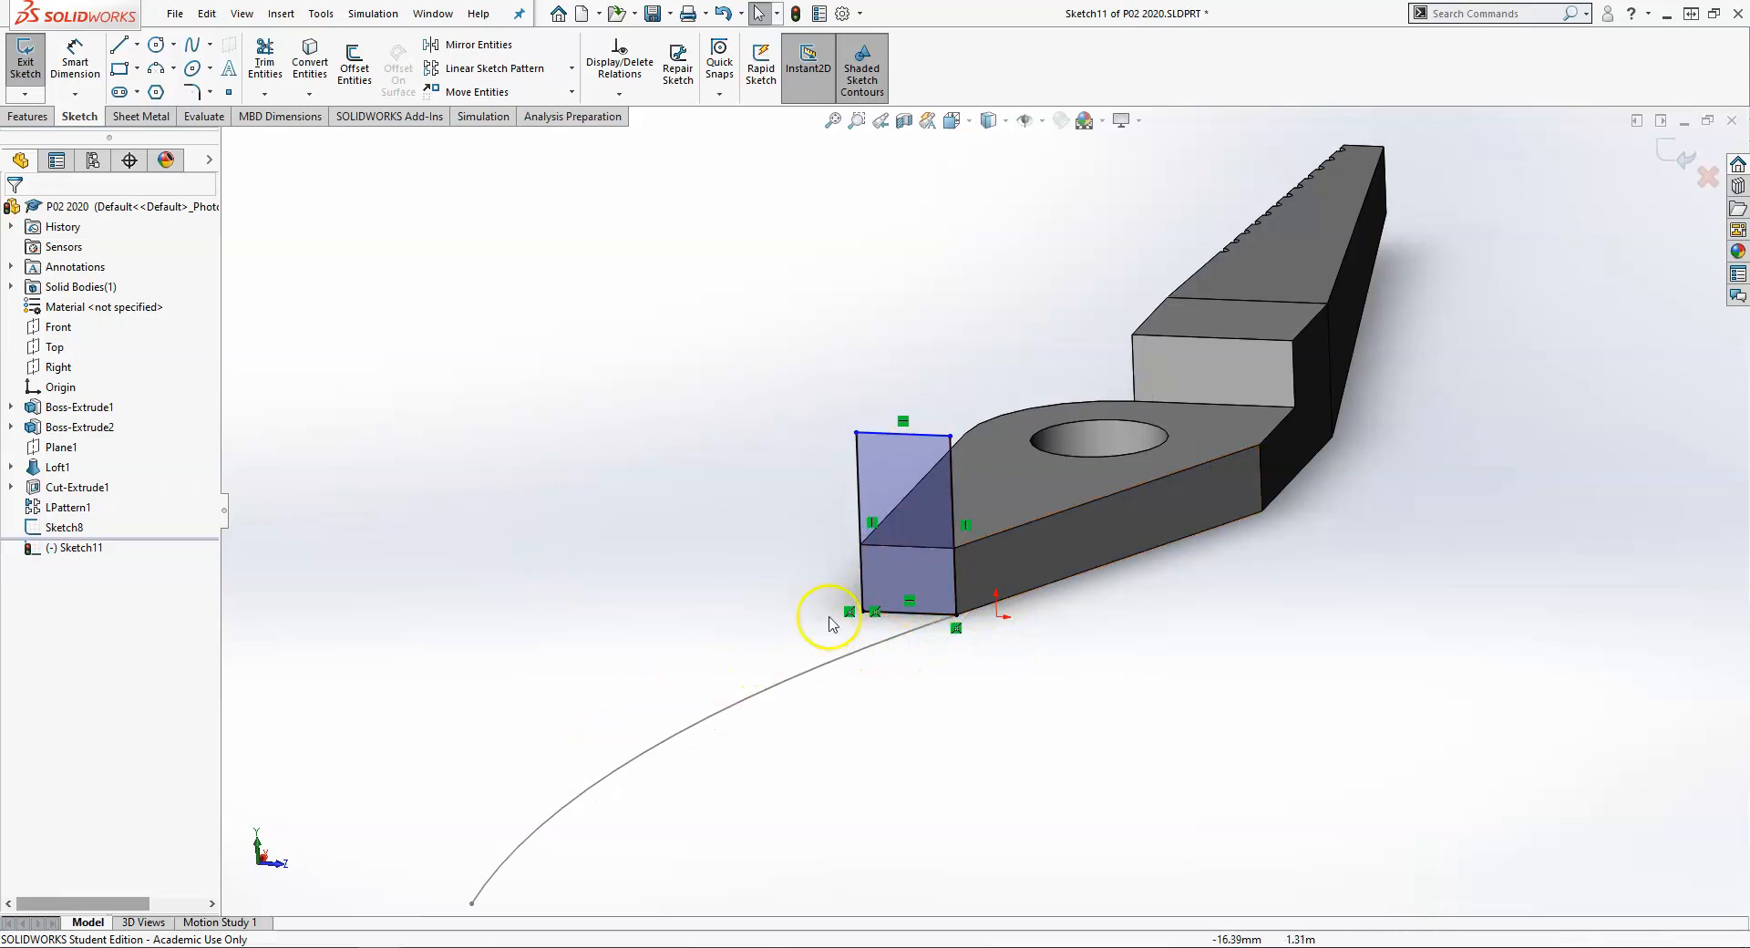
{"action": "right_click_drag", "start_coordinate": [781, 614], "coordinate": [849, 504]}
{"action": "left_click", "coordinate": [947, 498]}
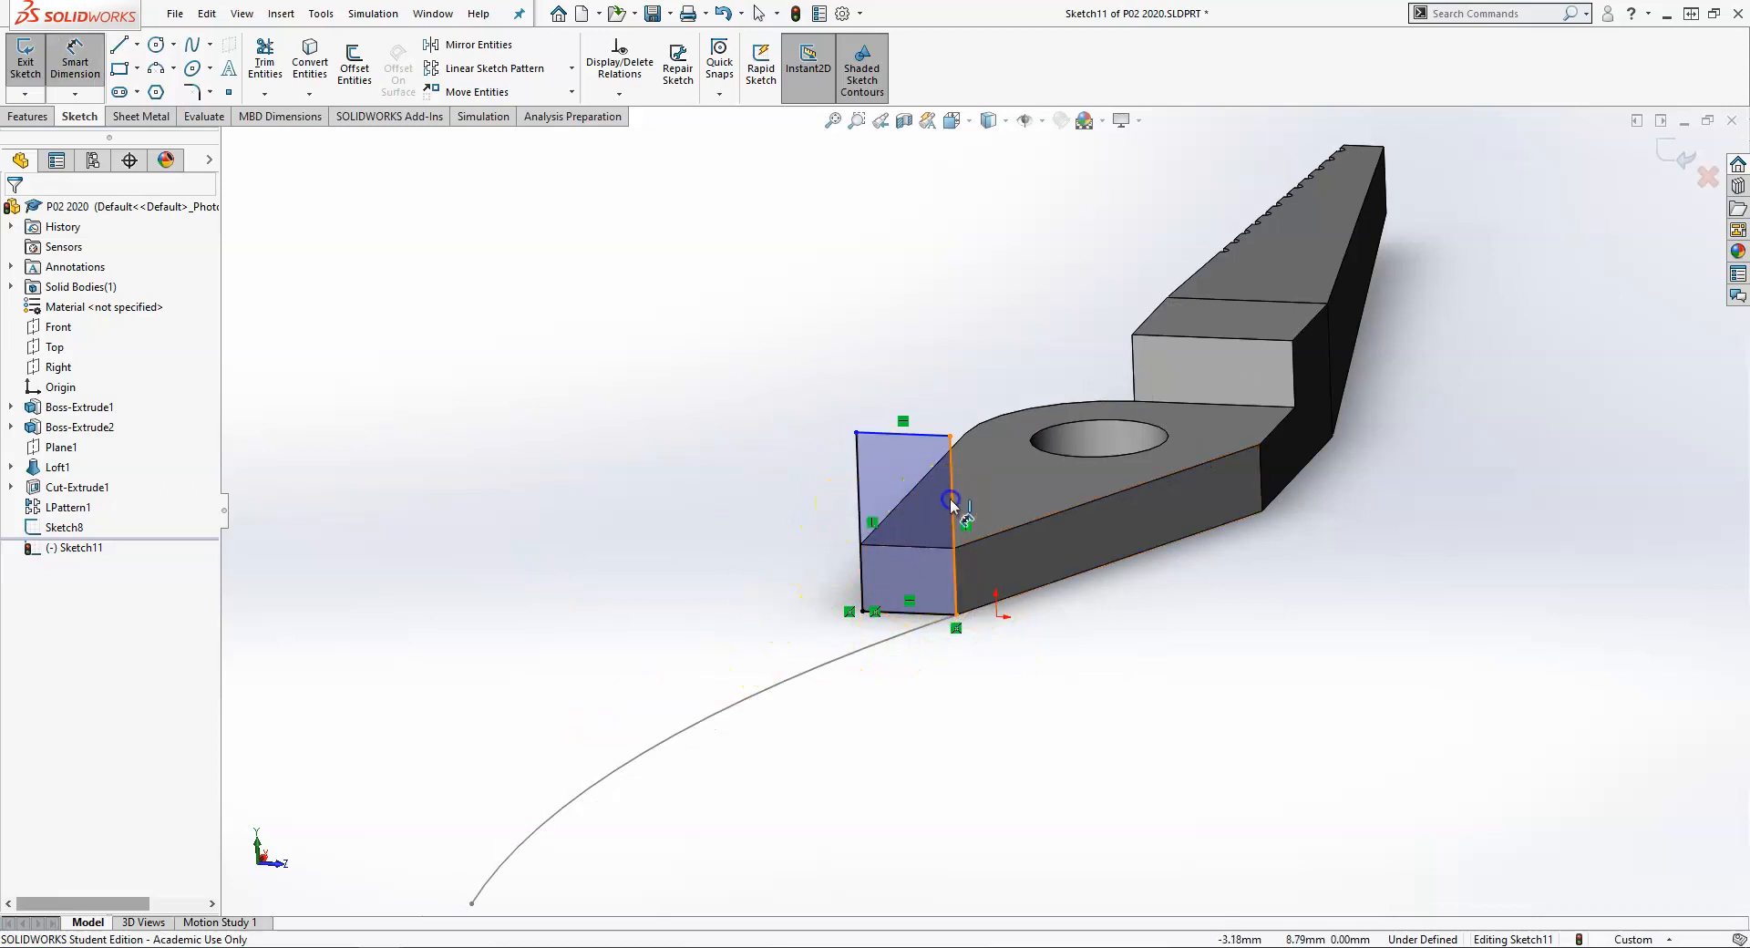
{"action": "left_click", "coordinate": [1217, 547]}
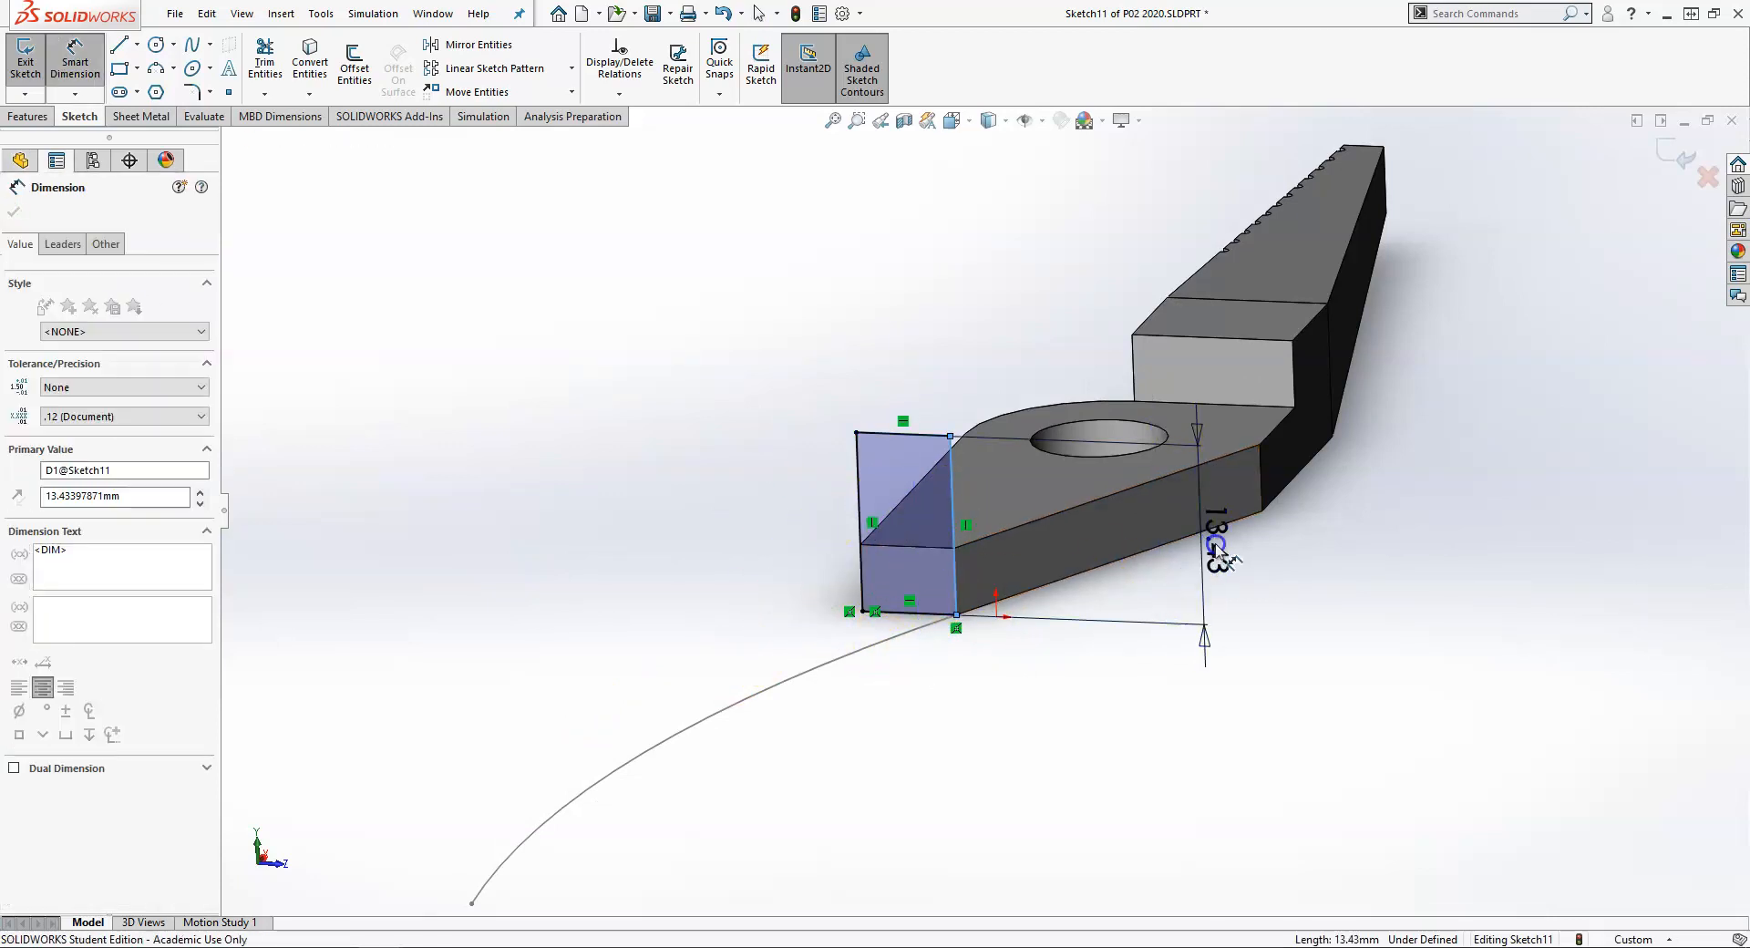
{"action": "type", "text": "1"}
{"action": "key", "text": "Return"}
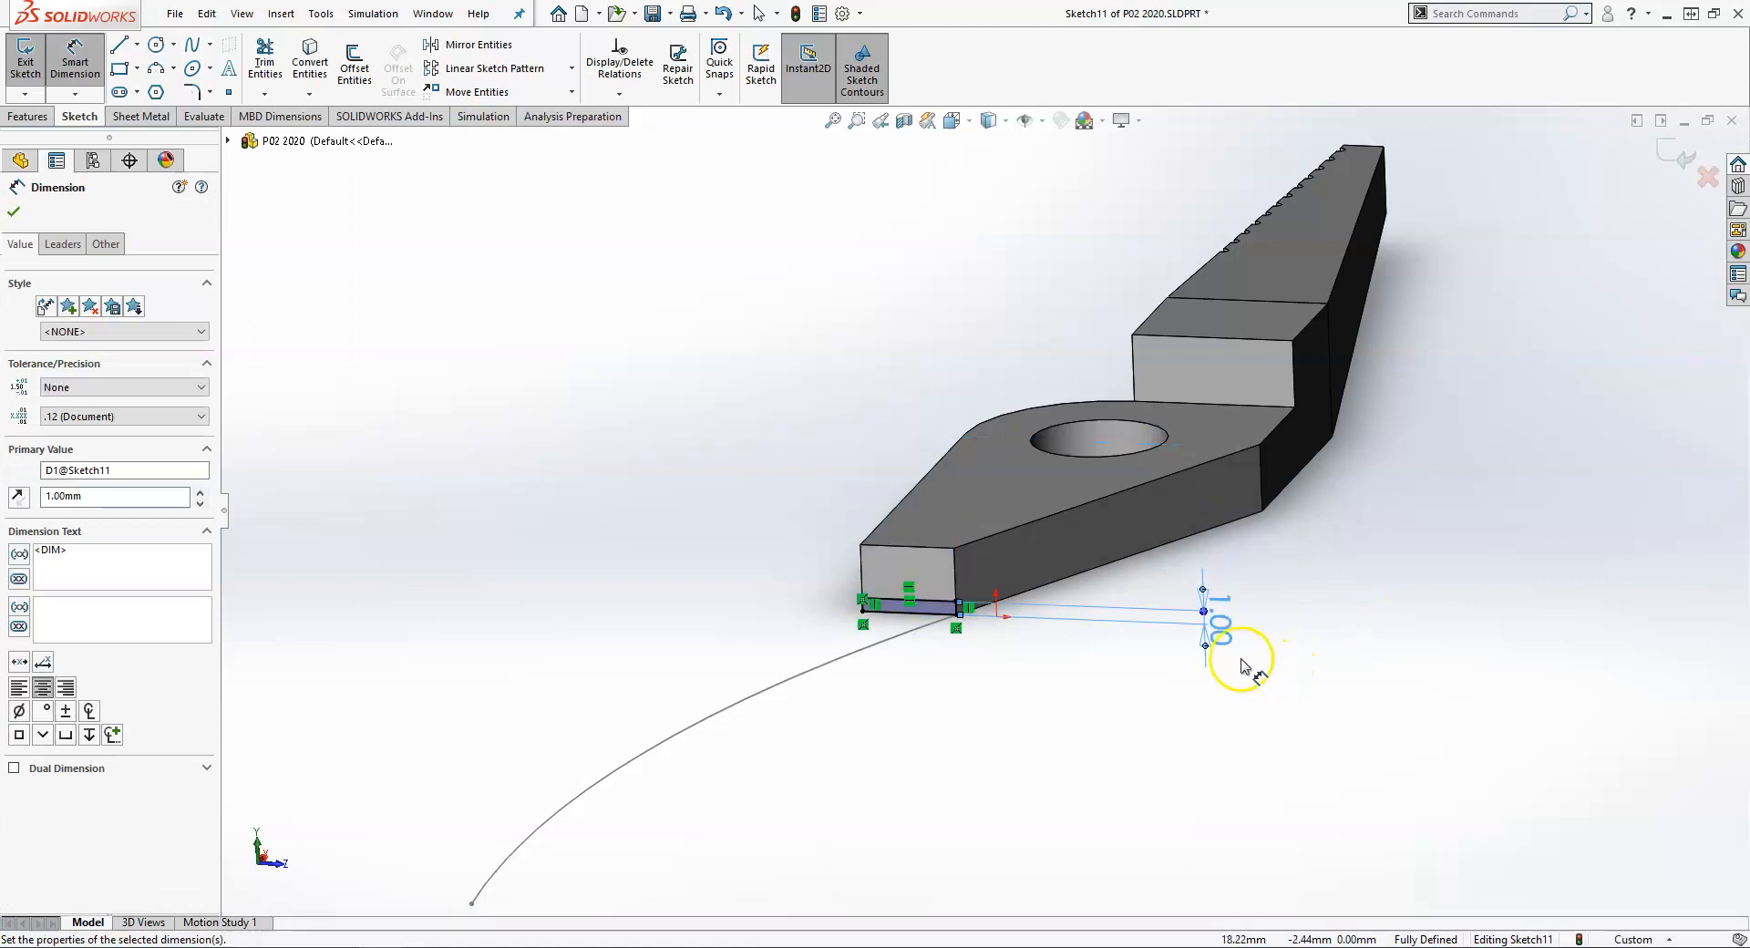
{"action": "double_click", "coordinate": [1221, 630]}
{"action": "type", "text": "14"}
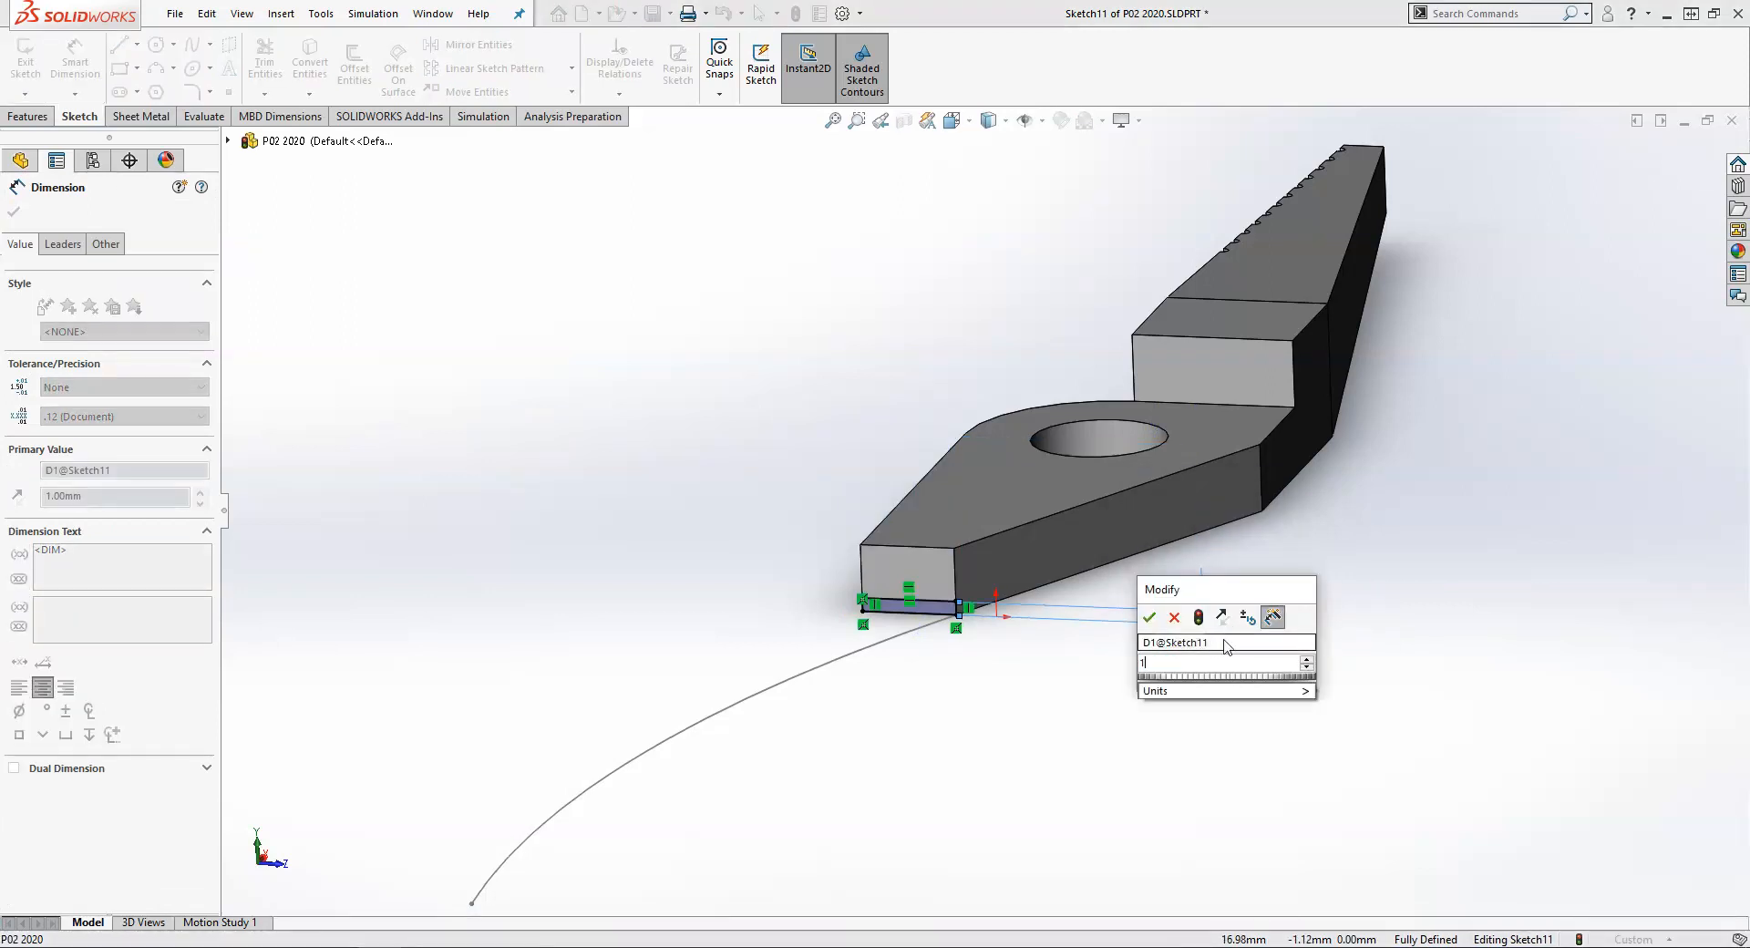
{"action": "key", "text": "Return"}
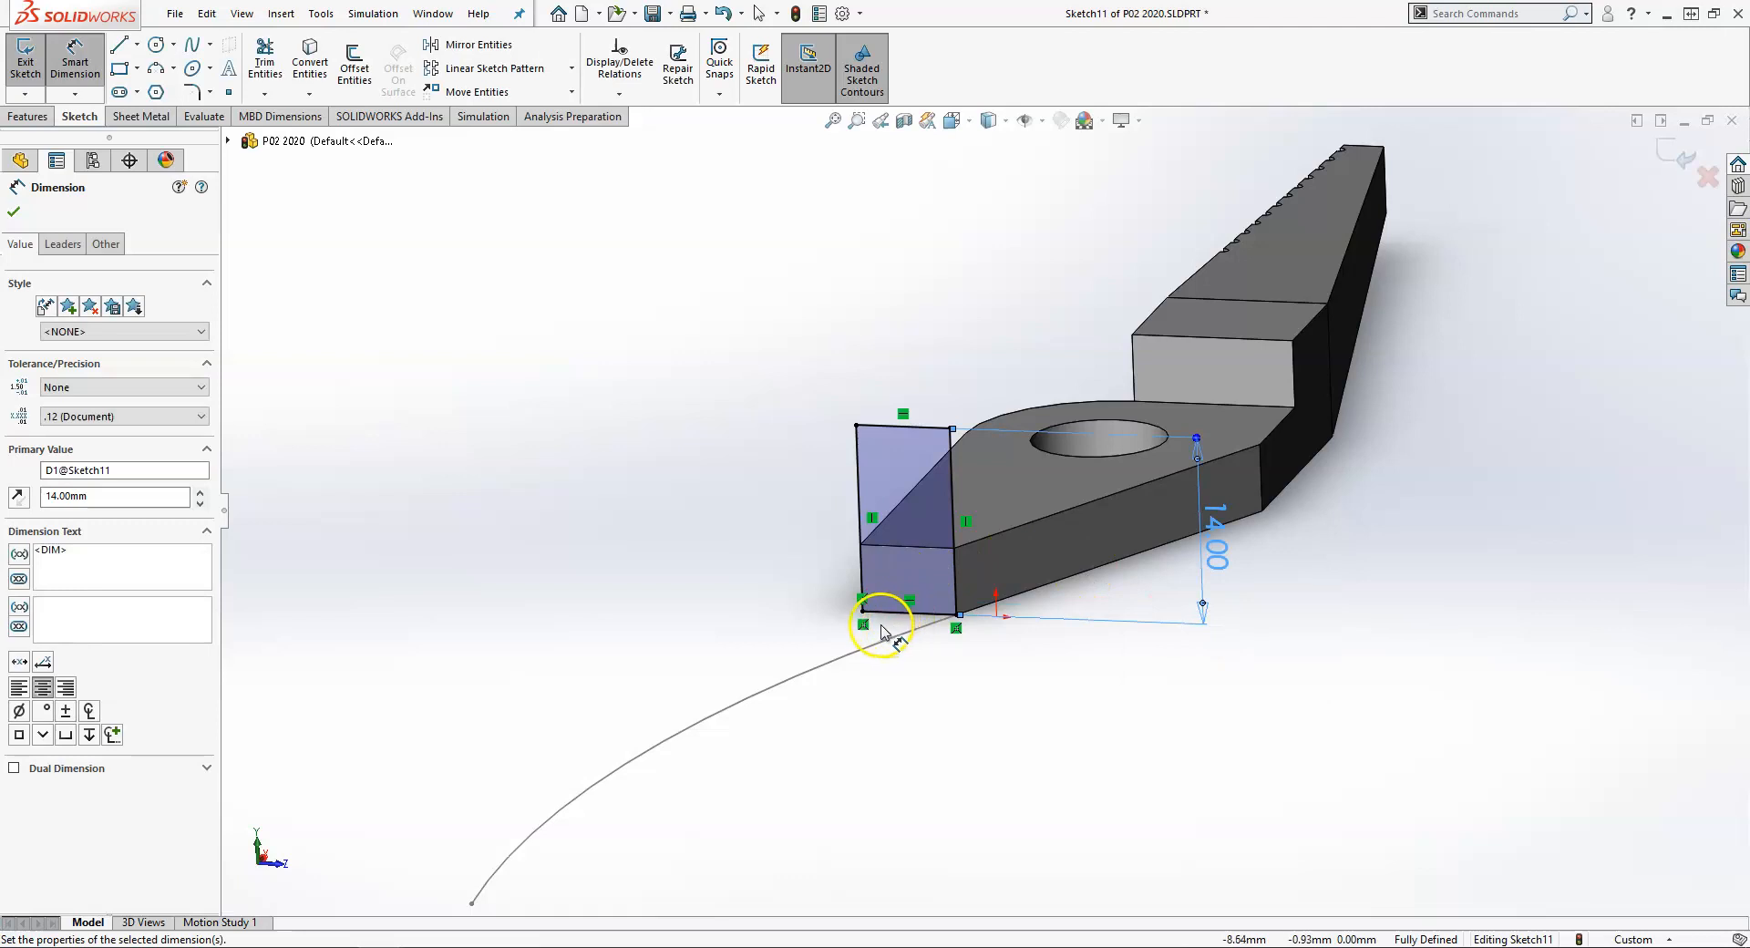
View the sketch normal and draw a three-point arc across the rectangle's outer vertical side, bulging outward with a radius of about 18 mm
{"action": "key", "text": "space"}
{"action": "left_click", "coordinate": [413, 316]}
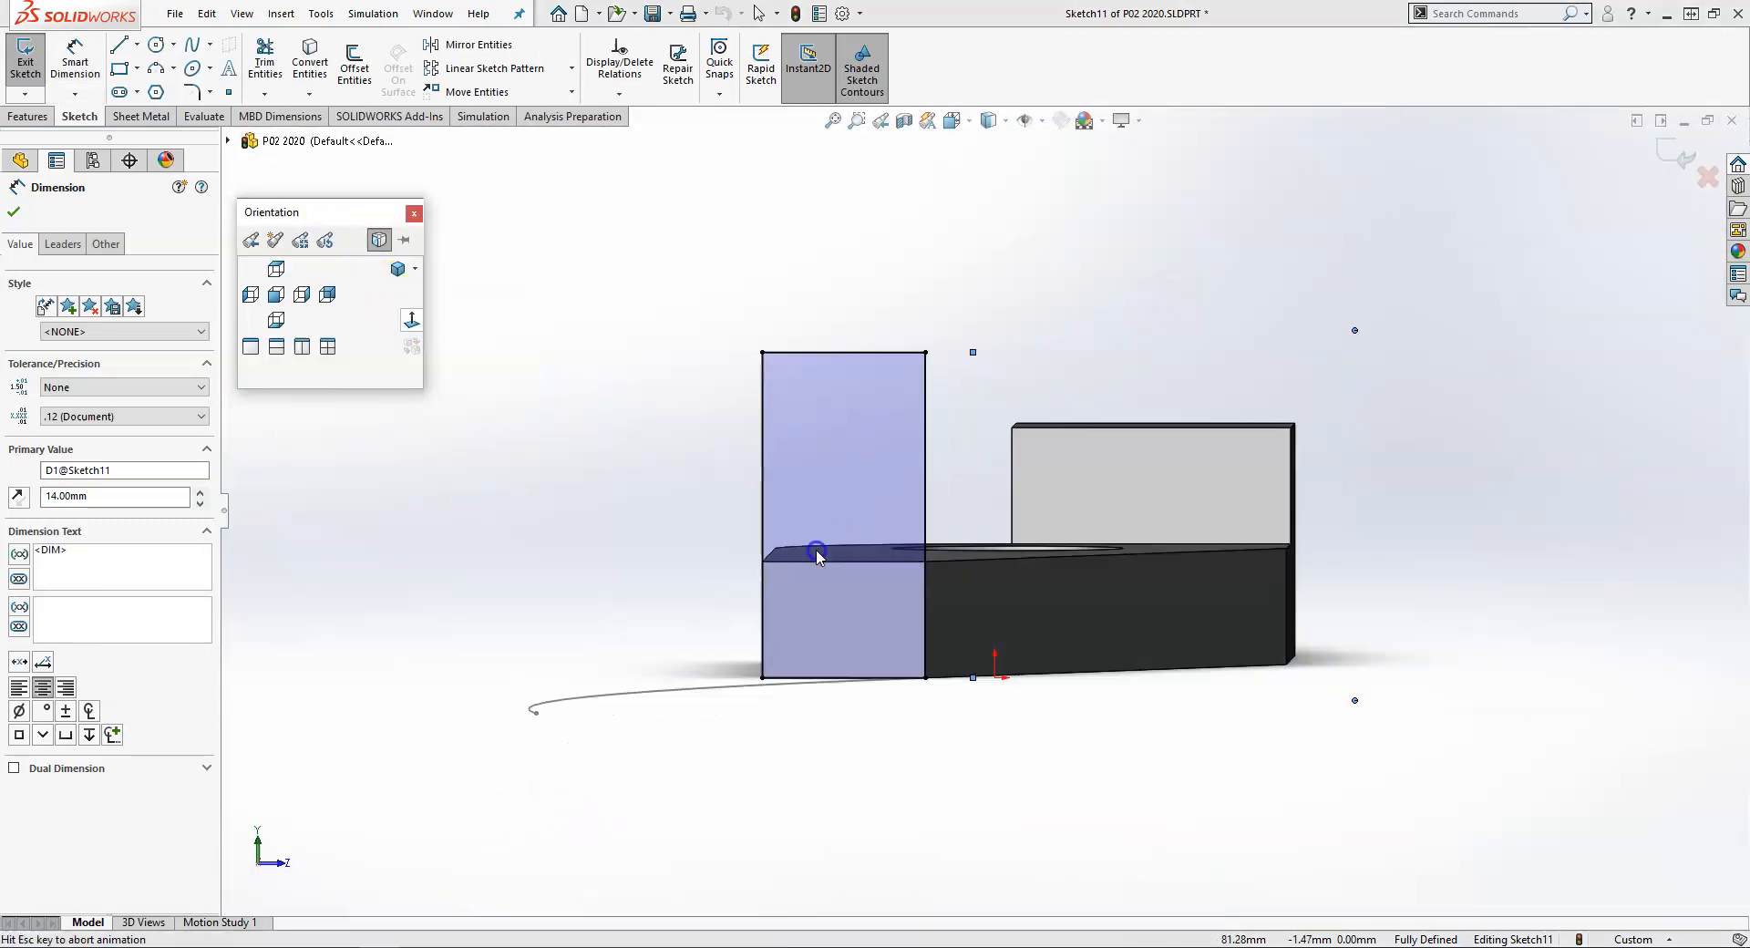
{"action": "key", "text": "Escape"}
{"action": "left_click", "coordinate": [158, 71]}
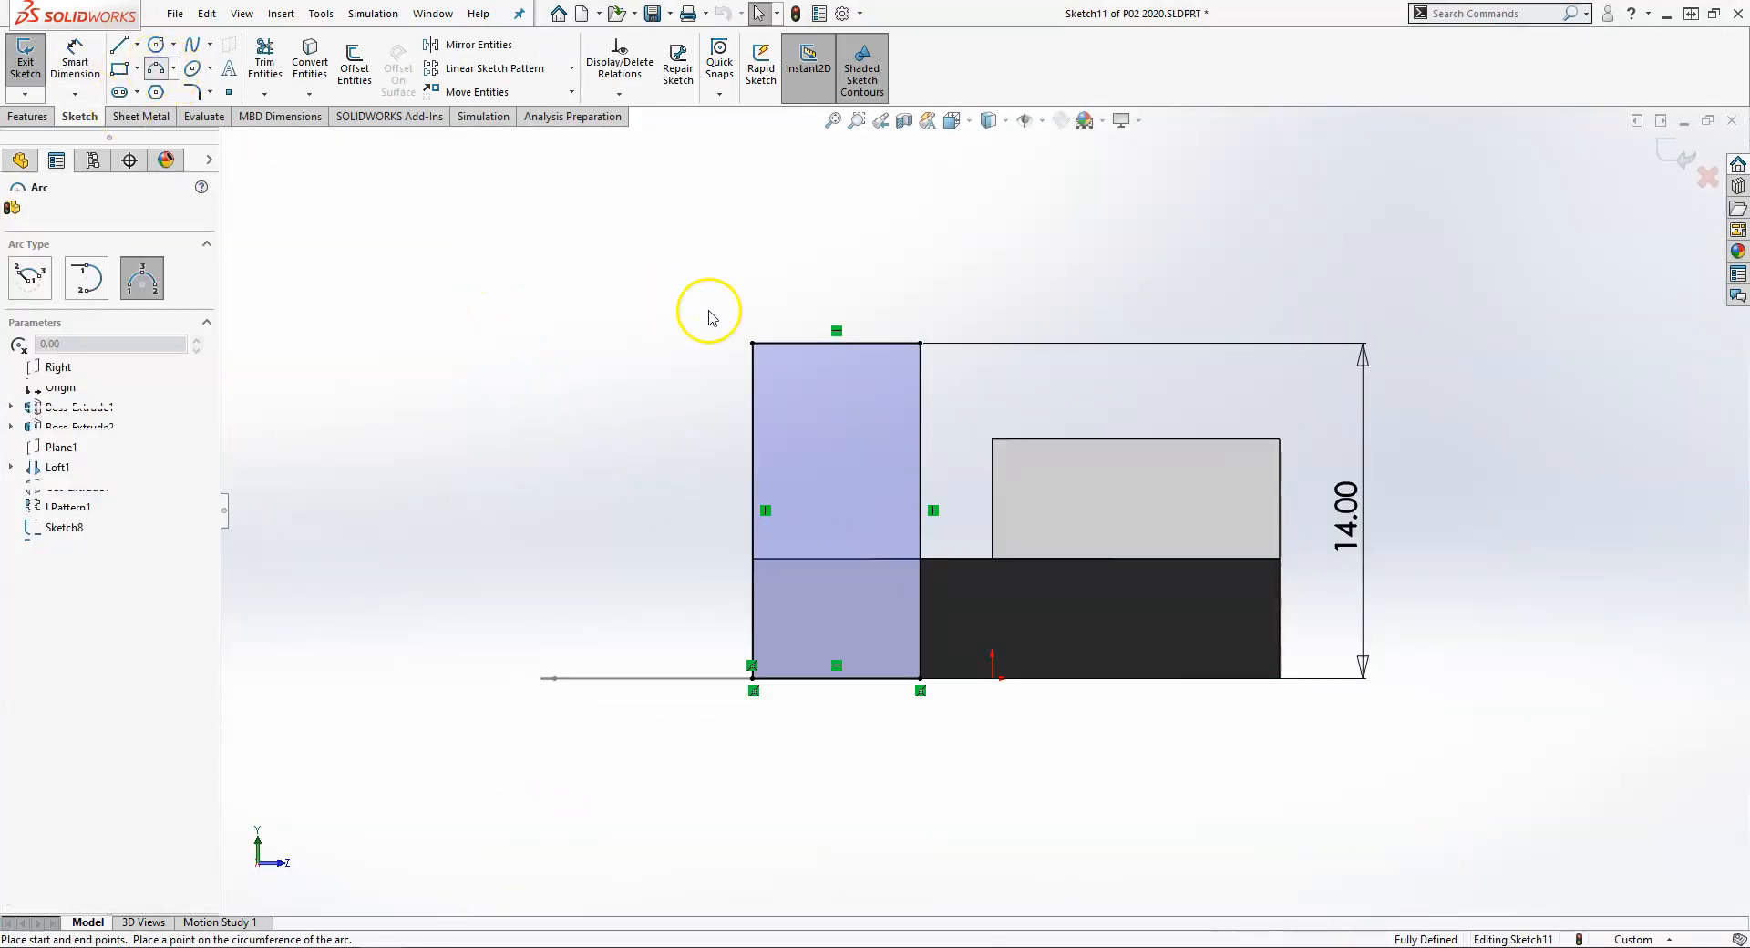
{"action": "left_click", "coordinate": [754, 343]}
{"action": "left_click", "coordinate": [752, 678]}
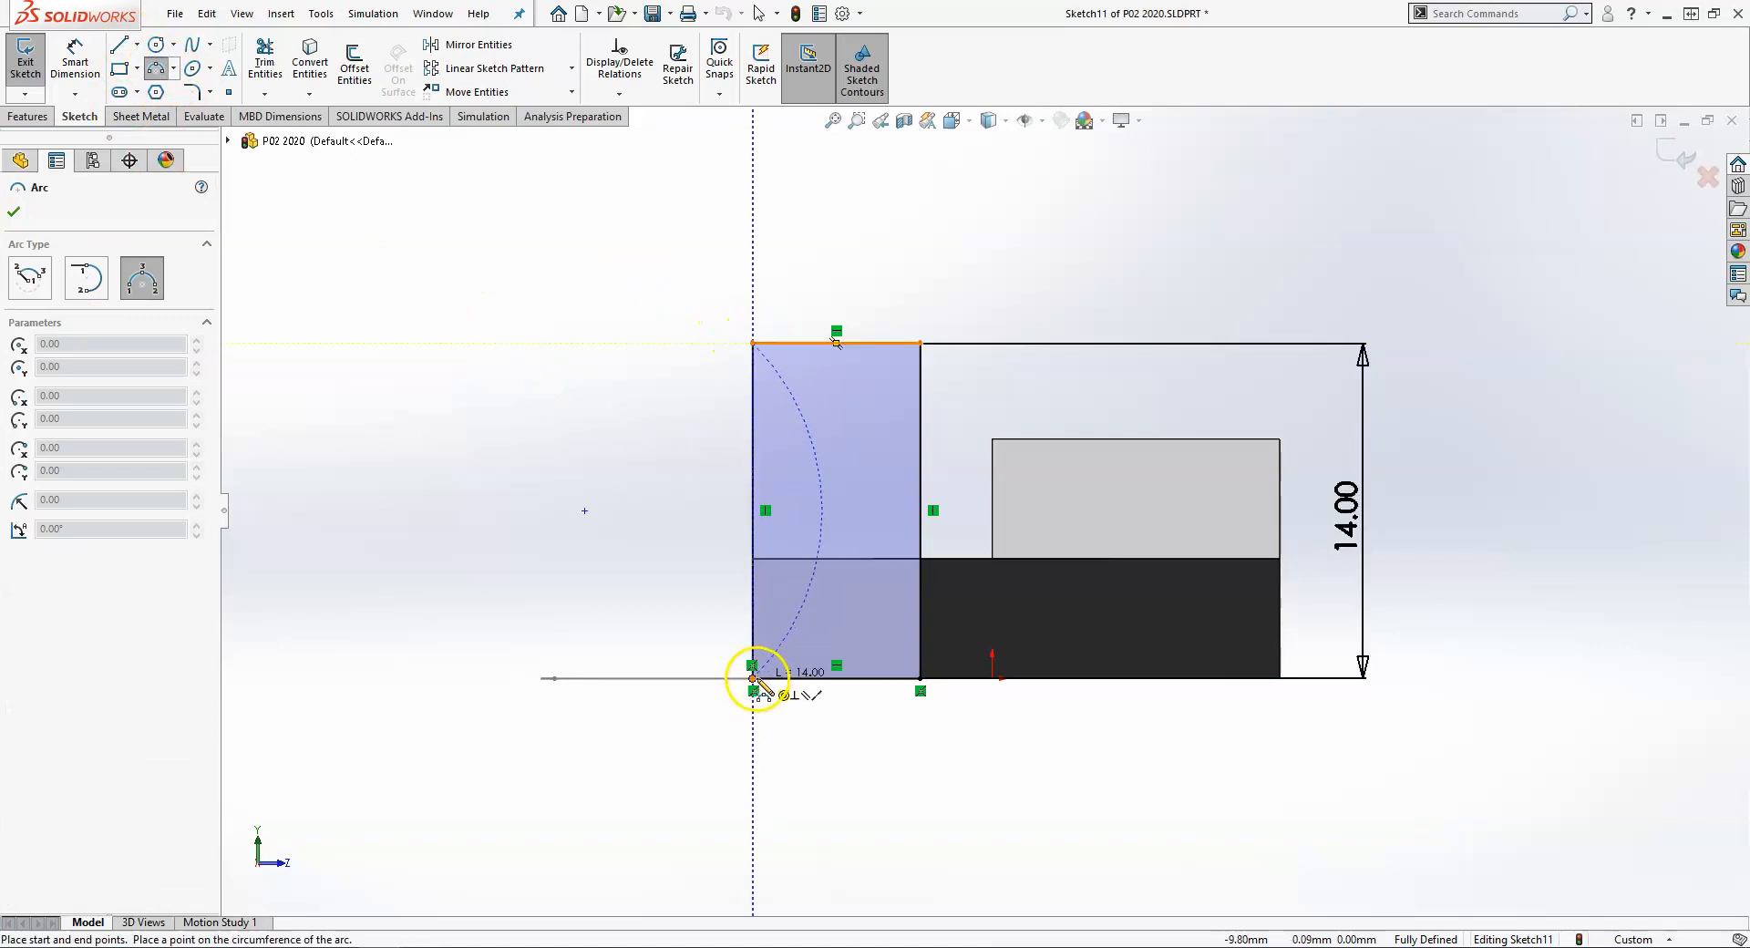
{"action": "left_click", "coordinate": [724, 578]}
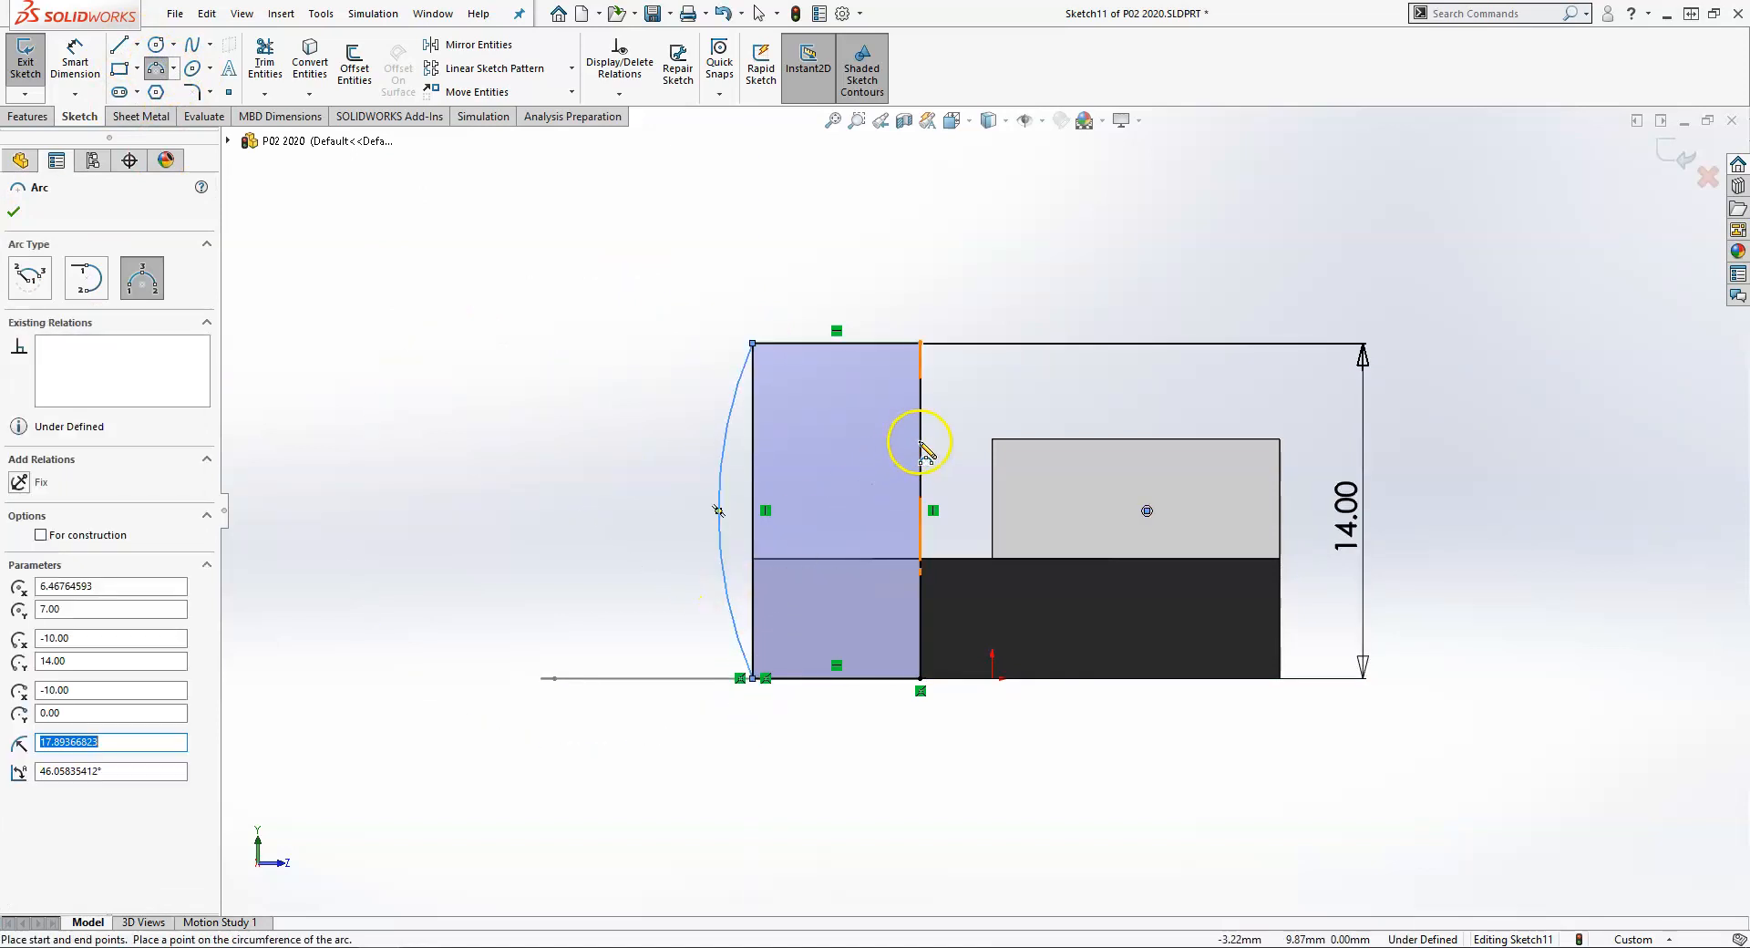
Draw a small three-point arc of about 2.2 mm radius from the body's upper corner up the rectangle's inner vertical side, curving into the profile
{"action": "left_click", "coordinate": [921, 558]}
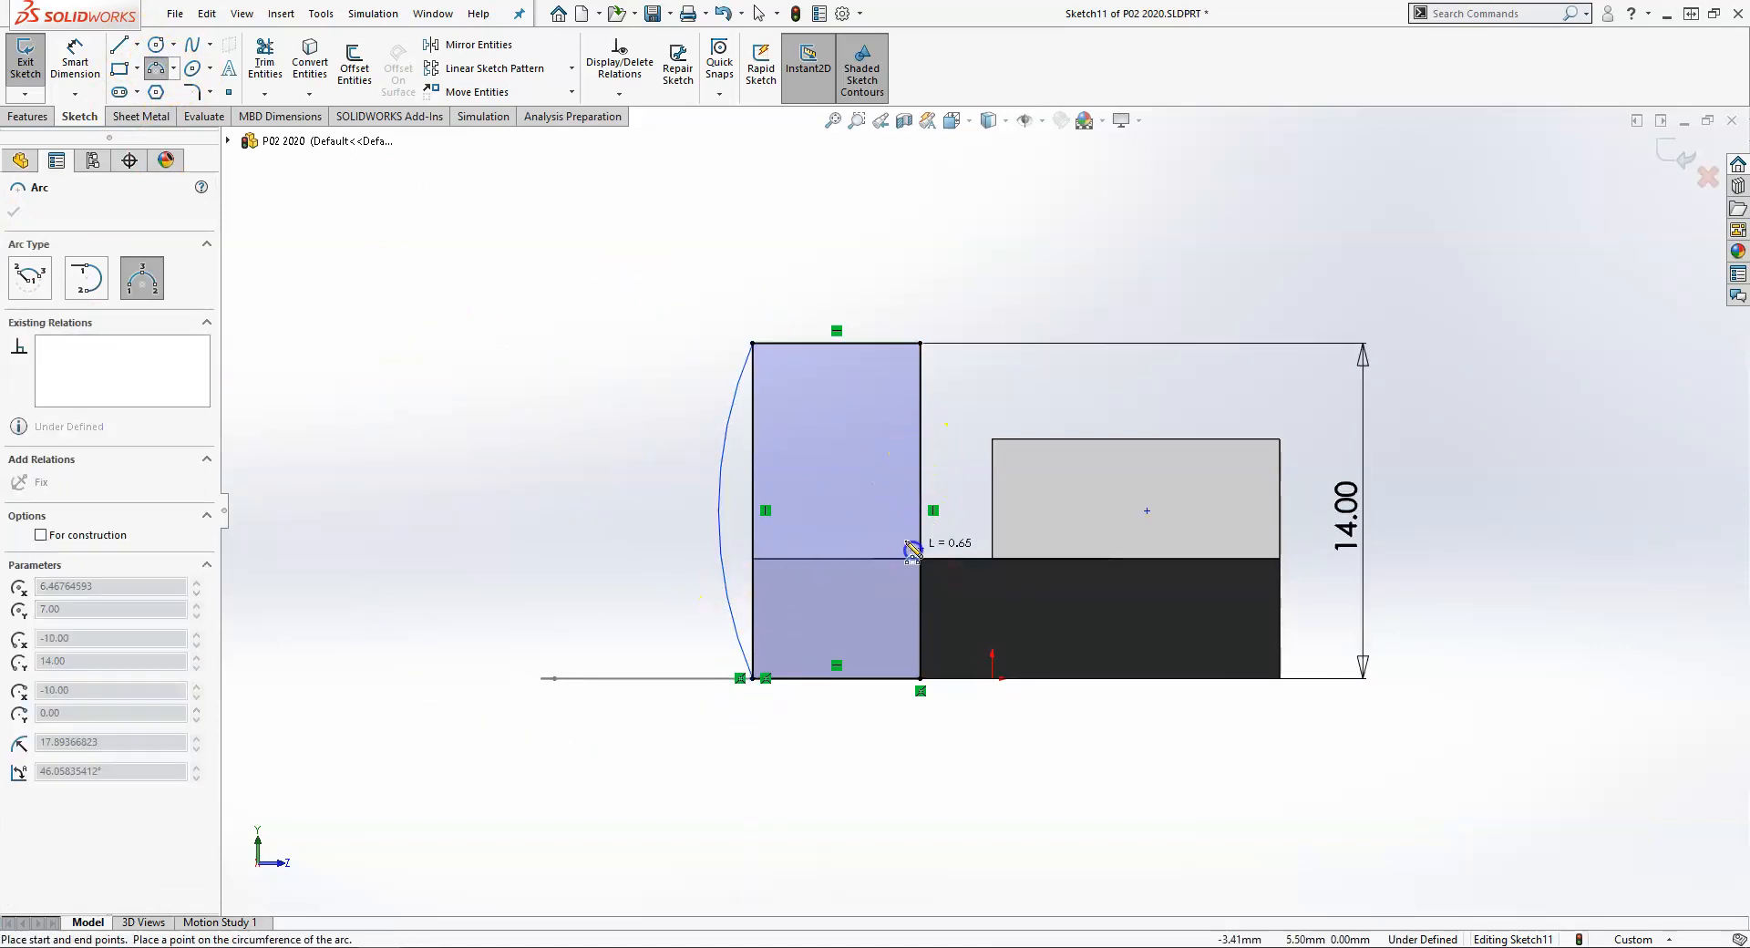
{"action": "left_click", "coordinate": [919, 471]}
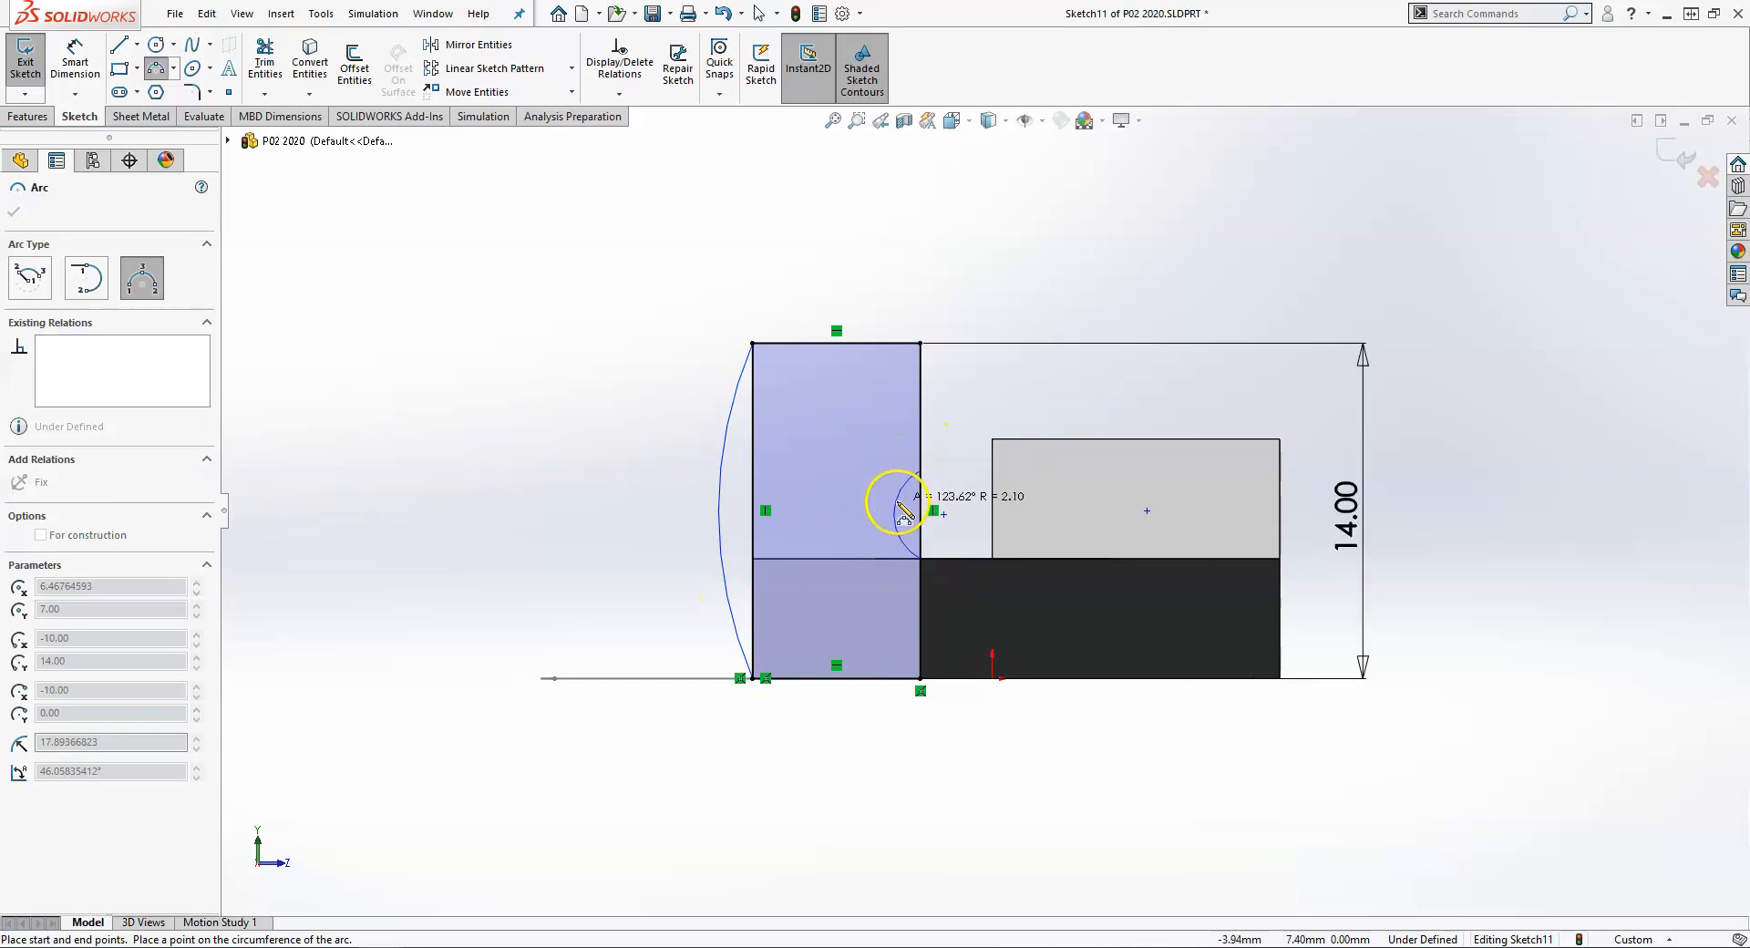
{"action": "left_click", "coordinate": [904, 499]}
{"action": "key", "text": "Escape"}
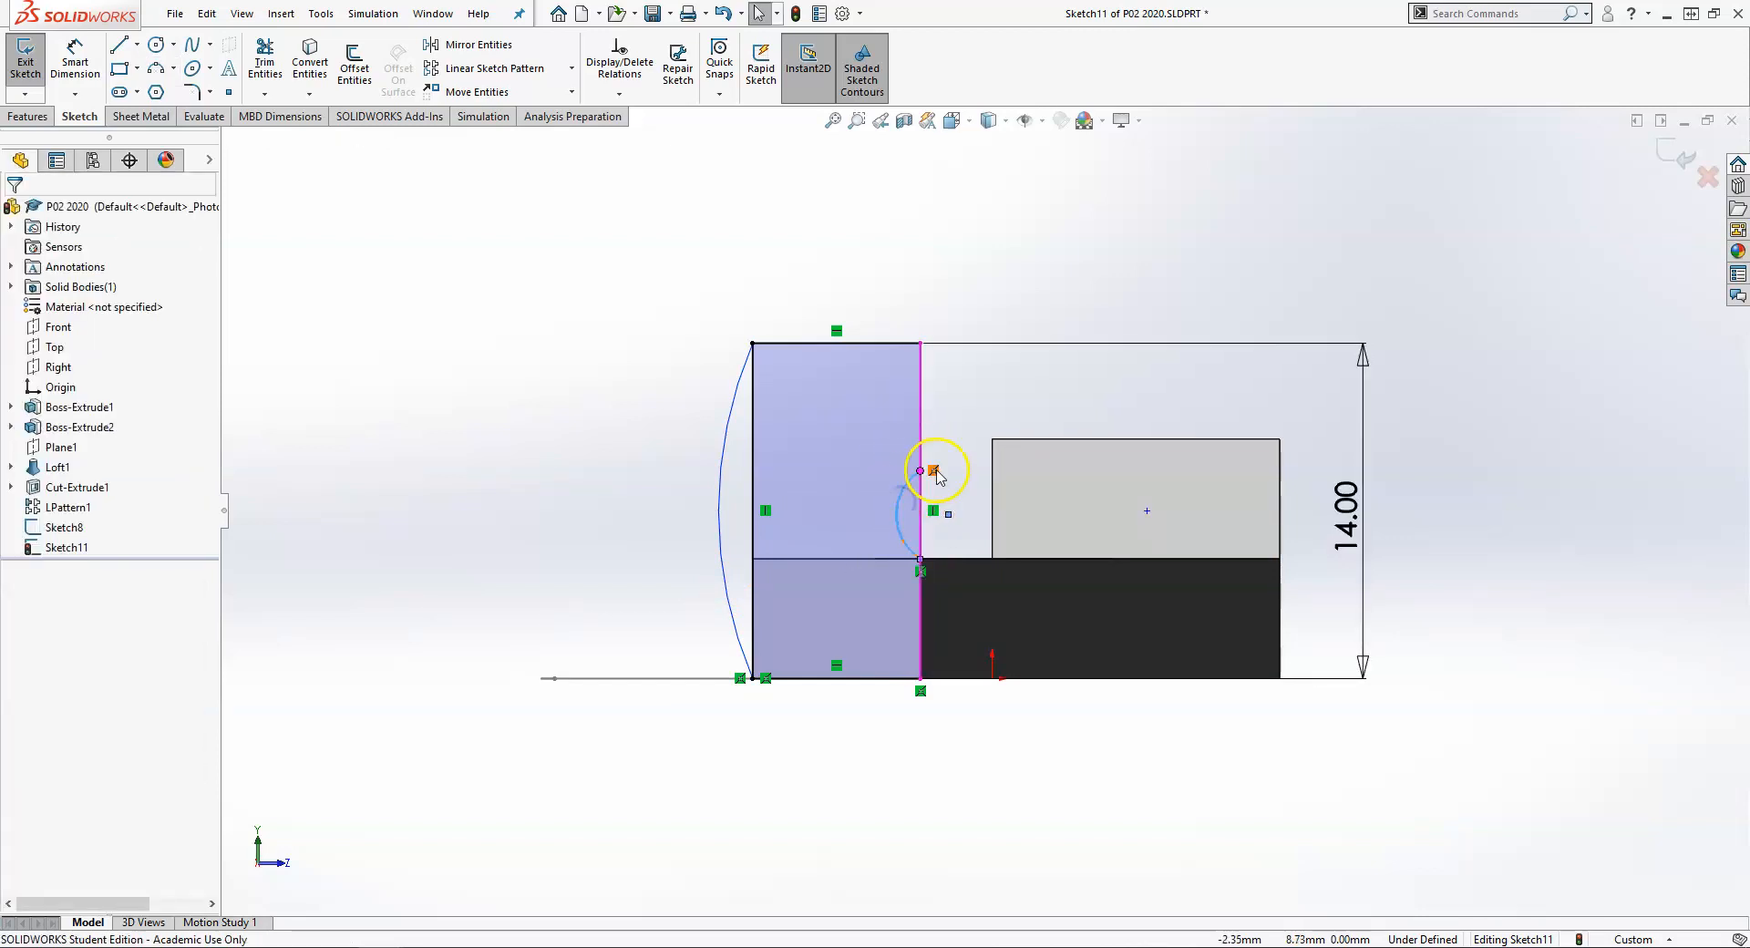
Dimension the small inner arc with a radius of 3 mm
{"action": "left_click", "coordinate": [75, 65]}
{"action": "left_click", "coordinate": [901, 486]}
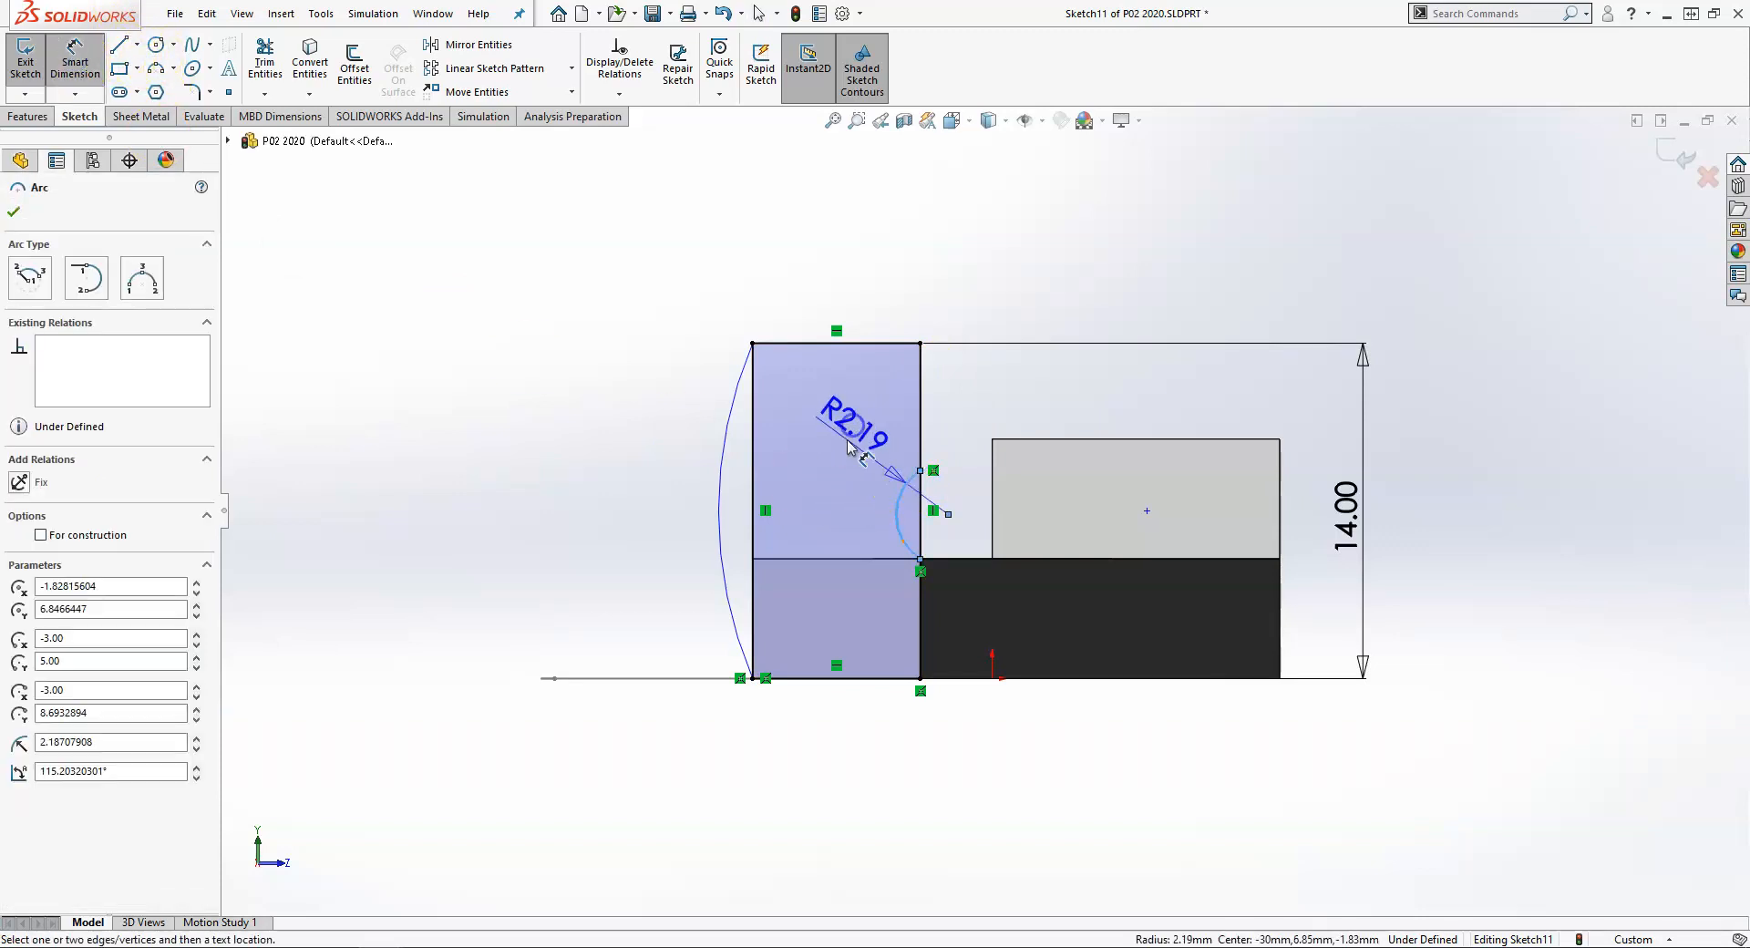
{"action": "left_click", "coordinate": [837, 436]}
{"action": "type", "text": "3"}
{"action": "key", "text": "Return"}
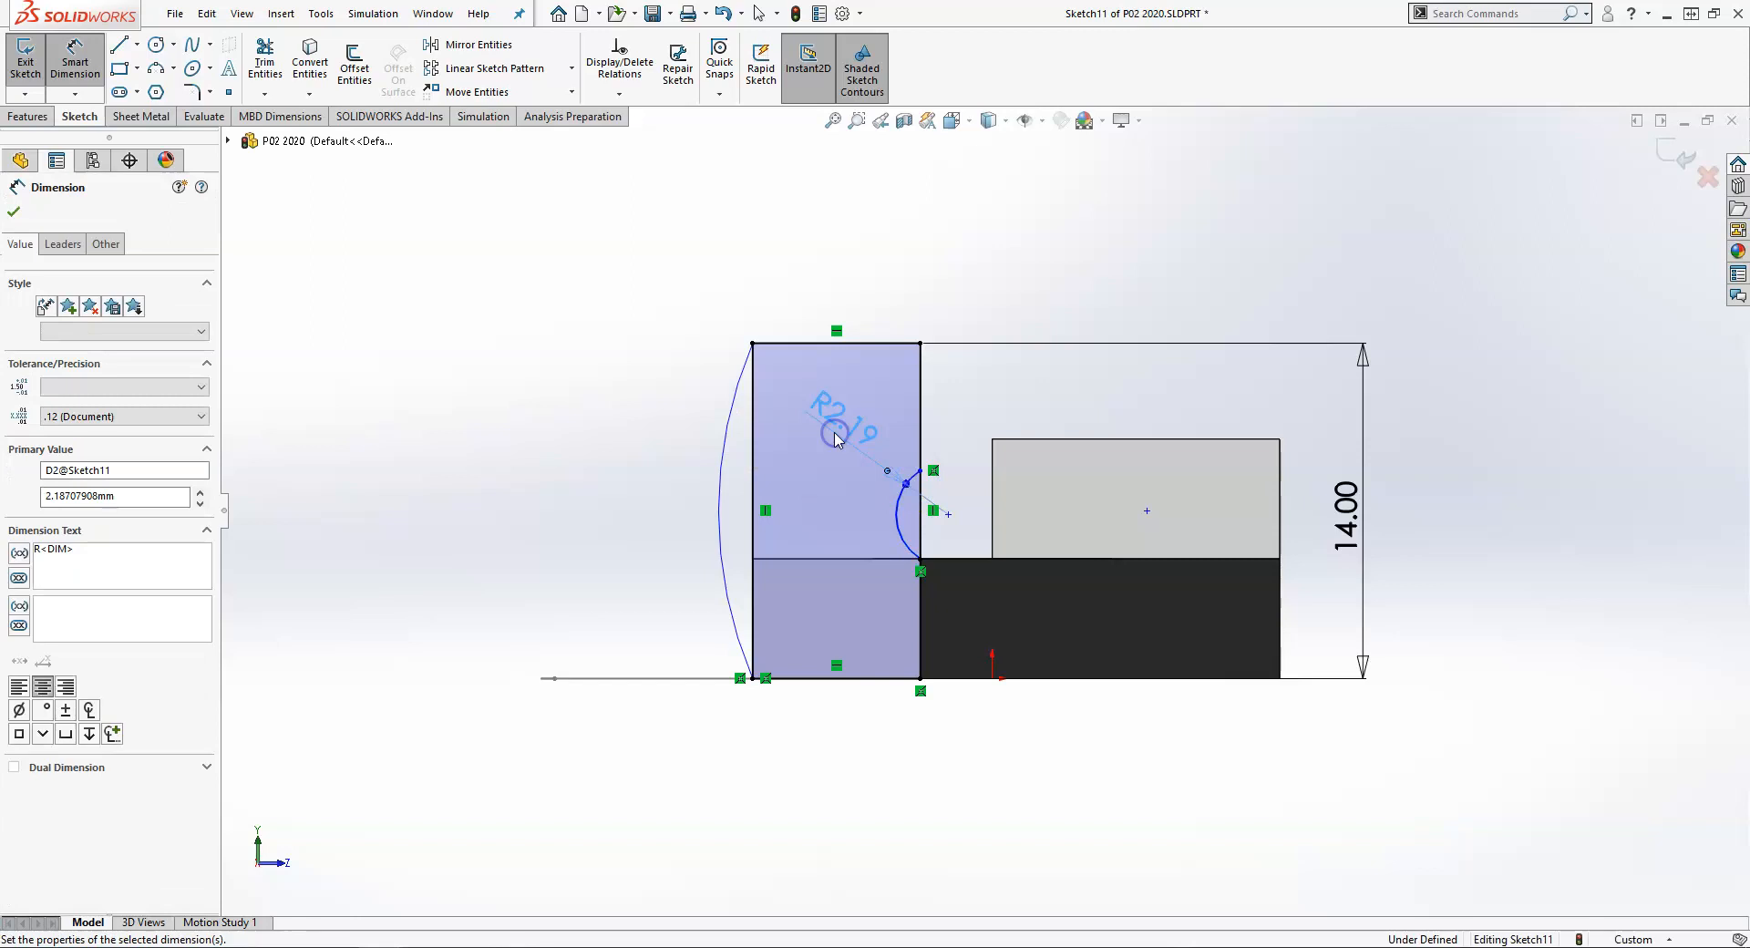
{"action": "key", "text": "Escape"}
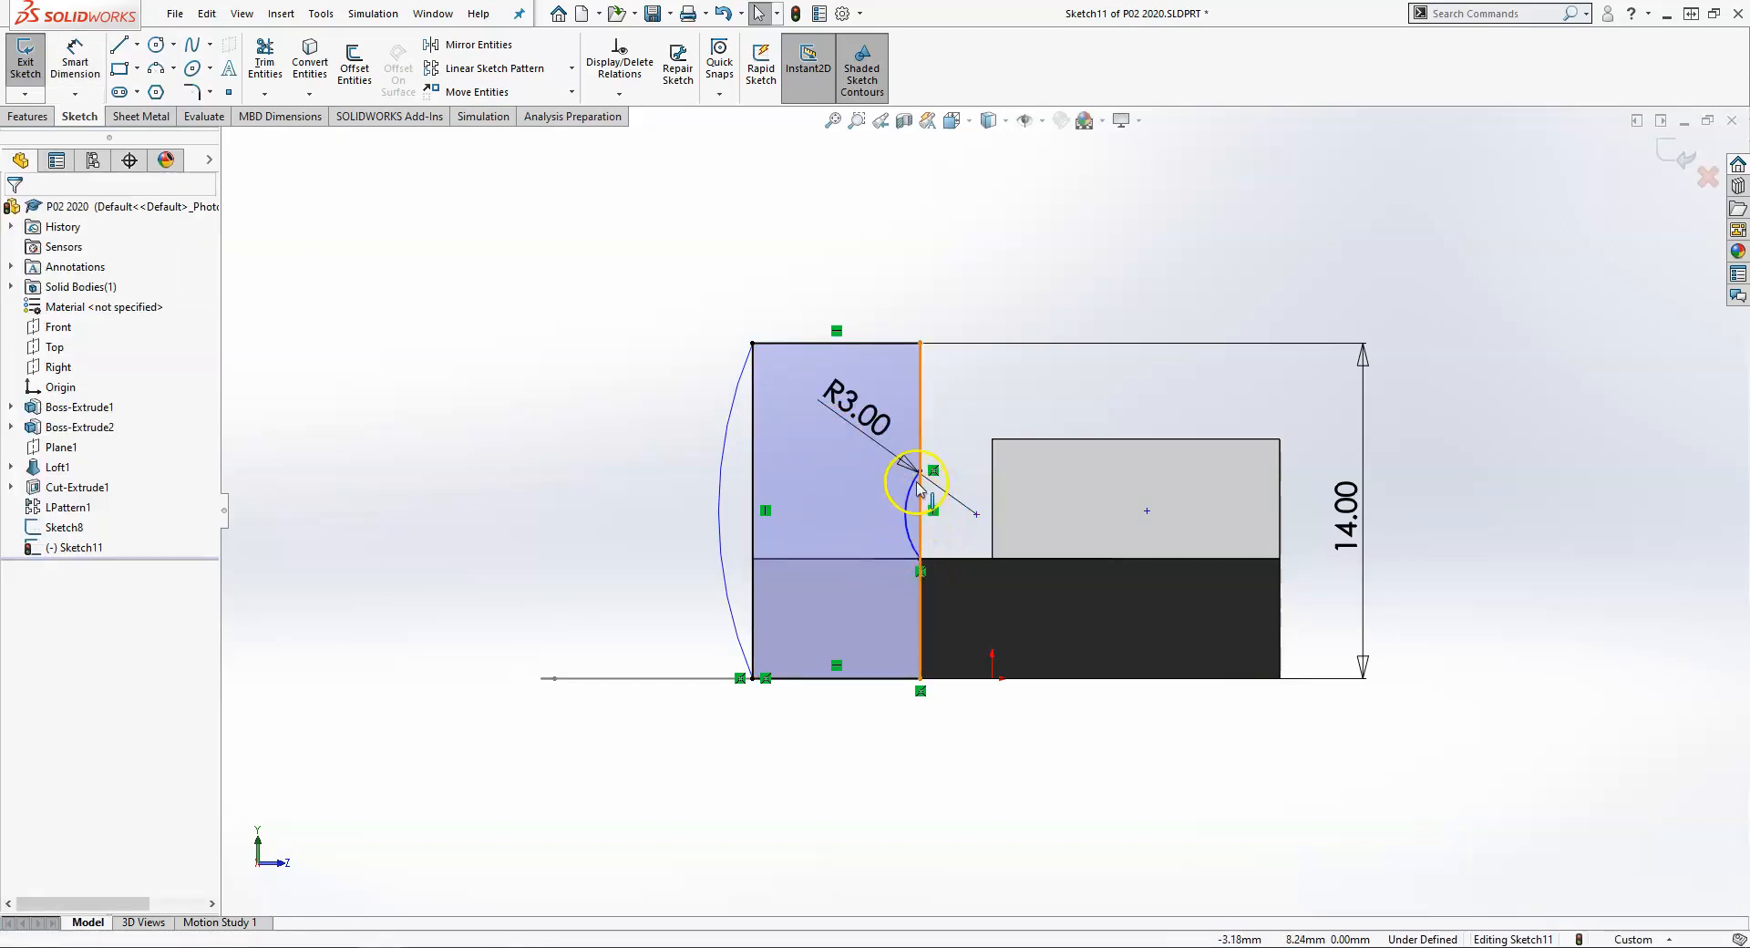
Make the large outer arc and the small 3 mm arc concentric
{"action": "left_click_drag", "start_coordinate": [978, 516], "coordinate": [951, 511]}
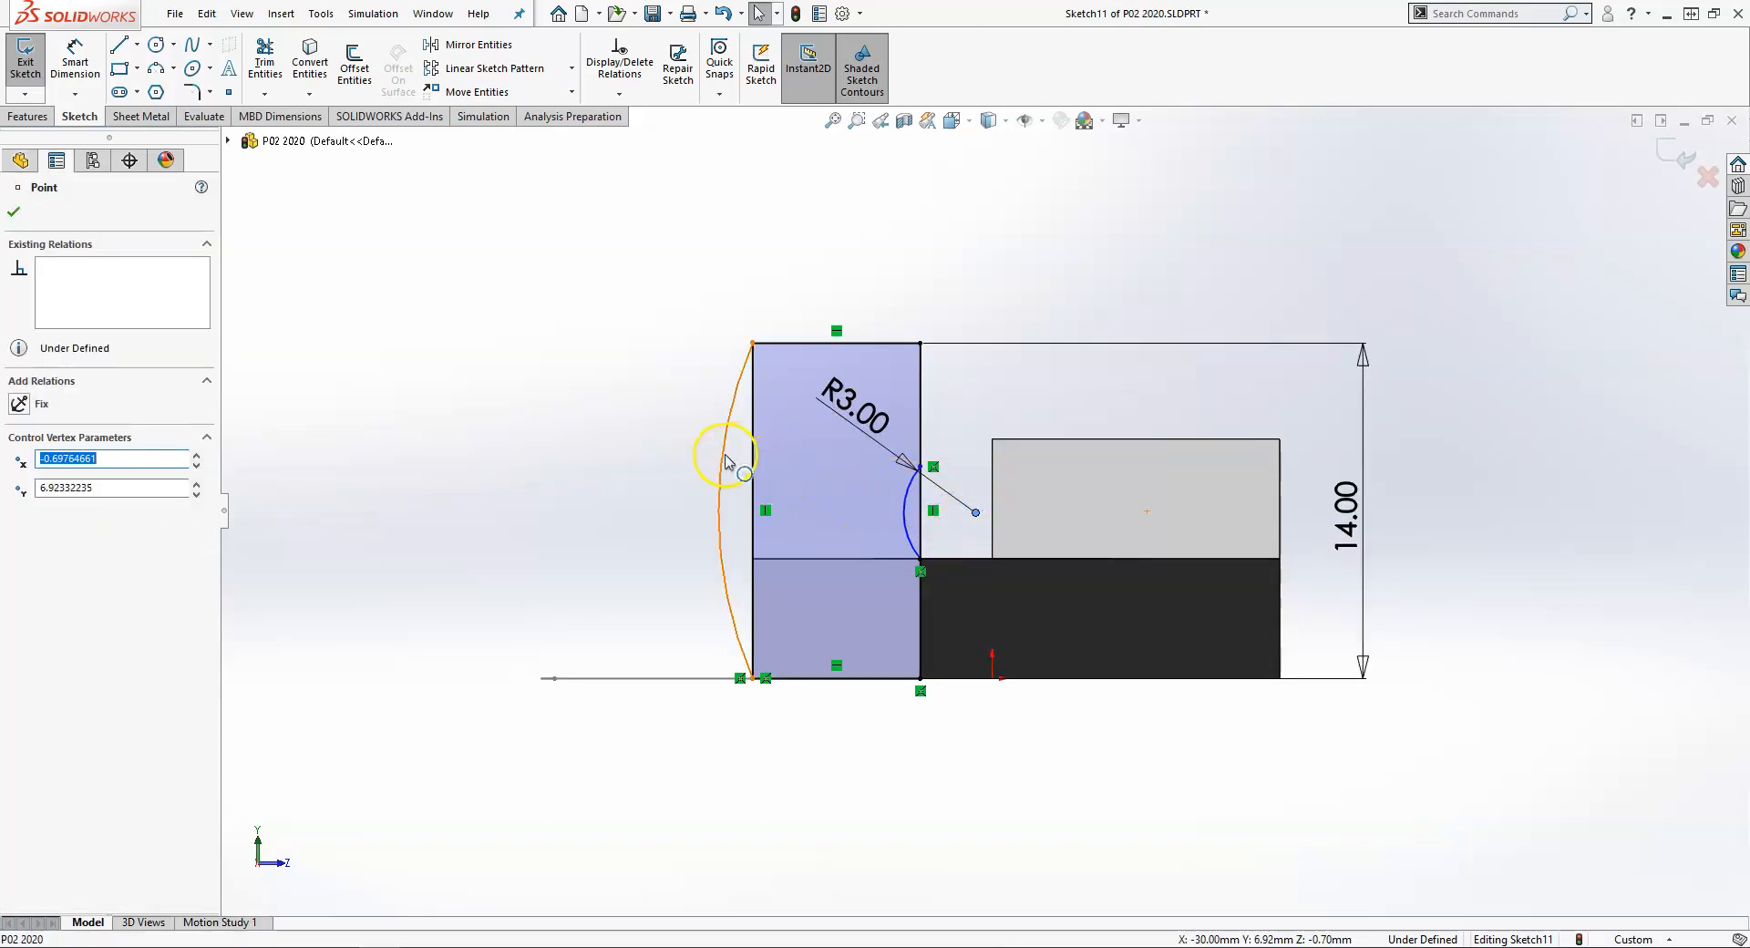
{"action": "left_click", "coordinate": [766, 474]}
{"action": "left_click", "coordinate": [907, 507], "text": "ctrl"}
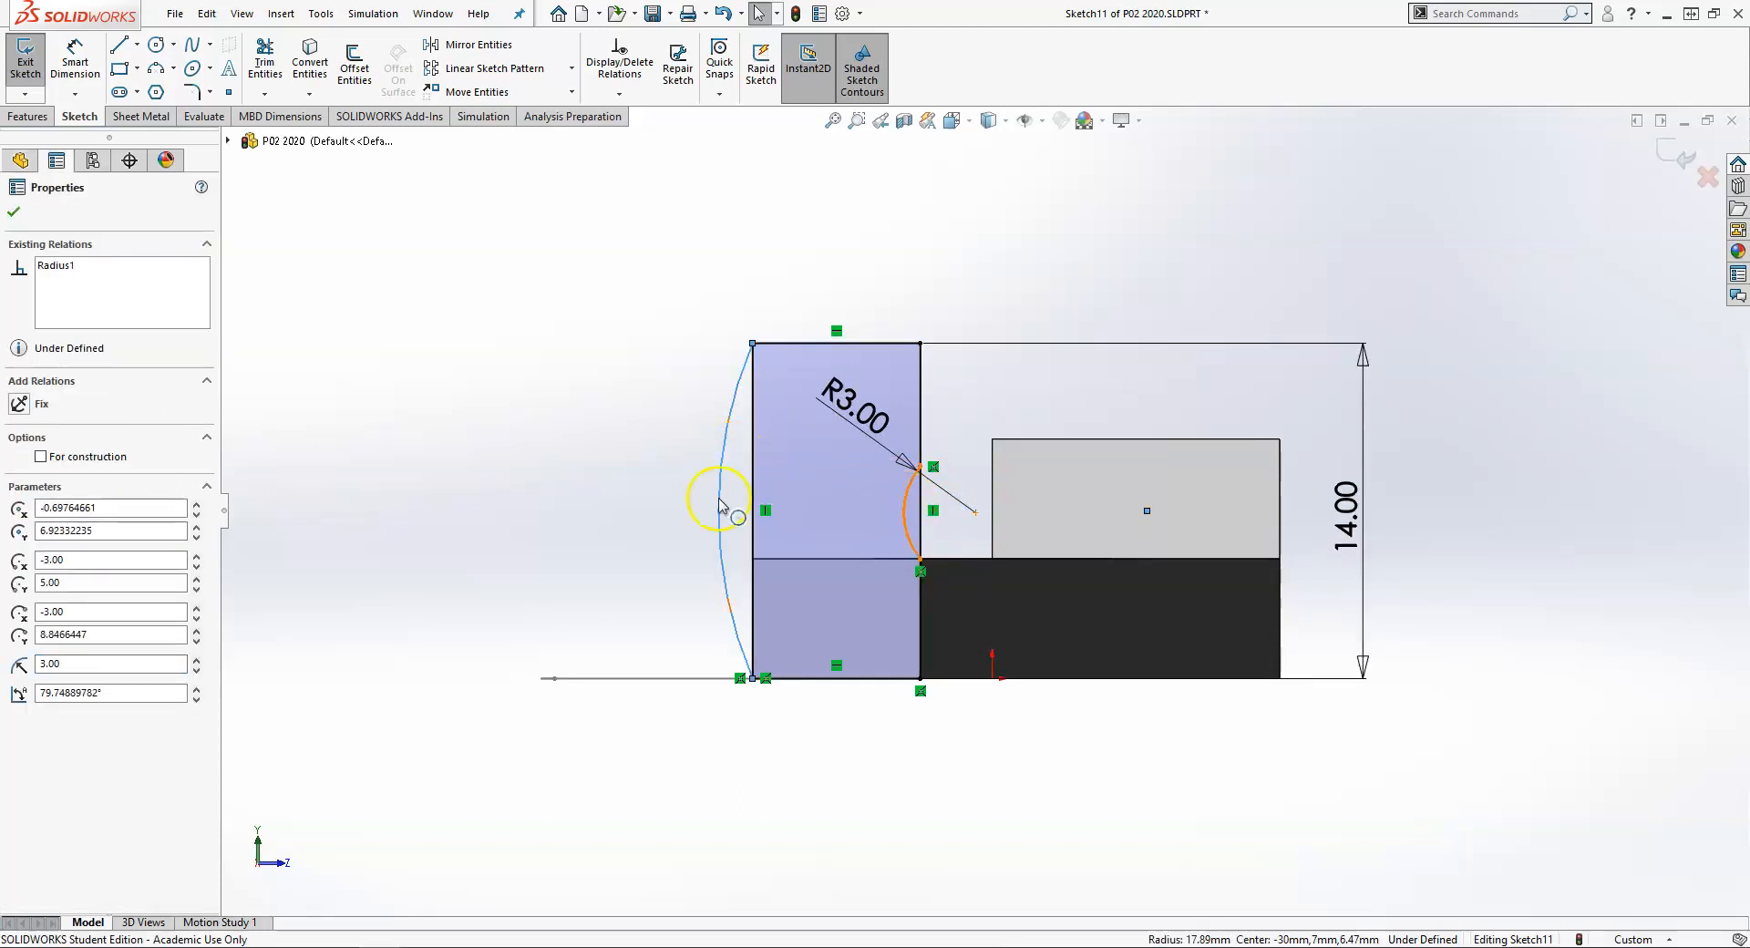
{"action": "left_click", "coordinate": [20, 551]}
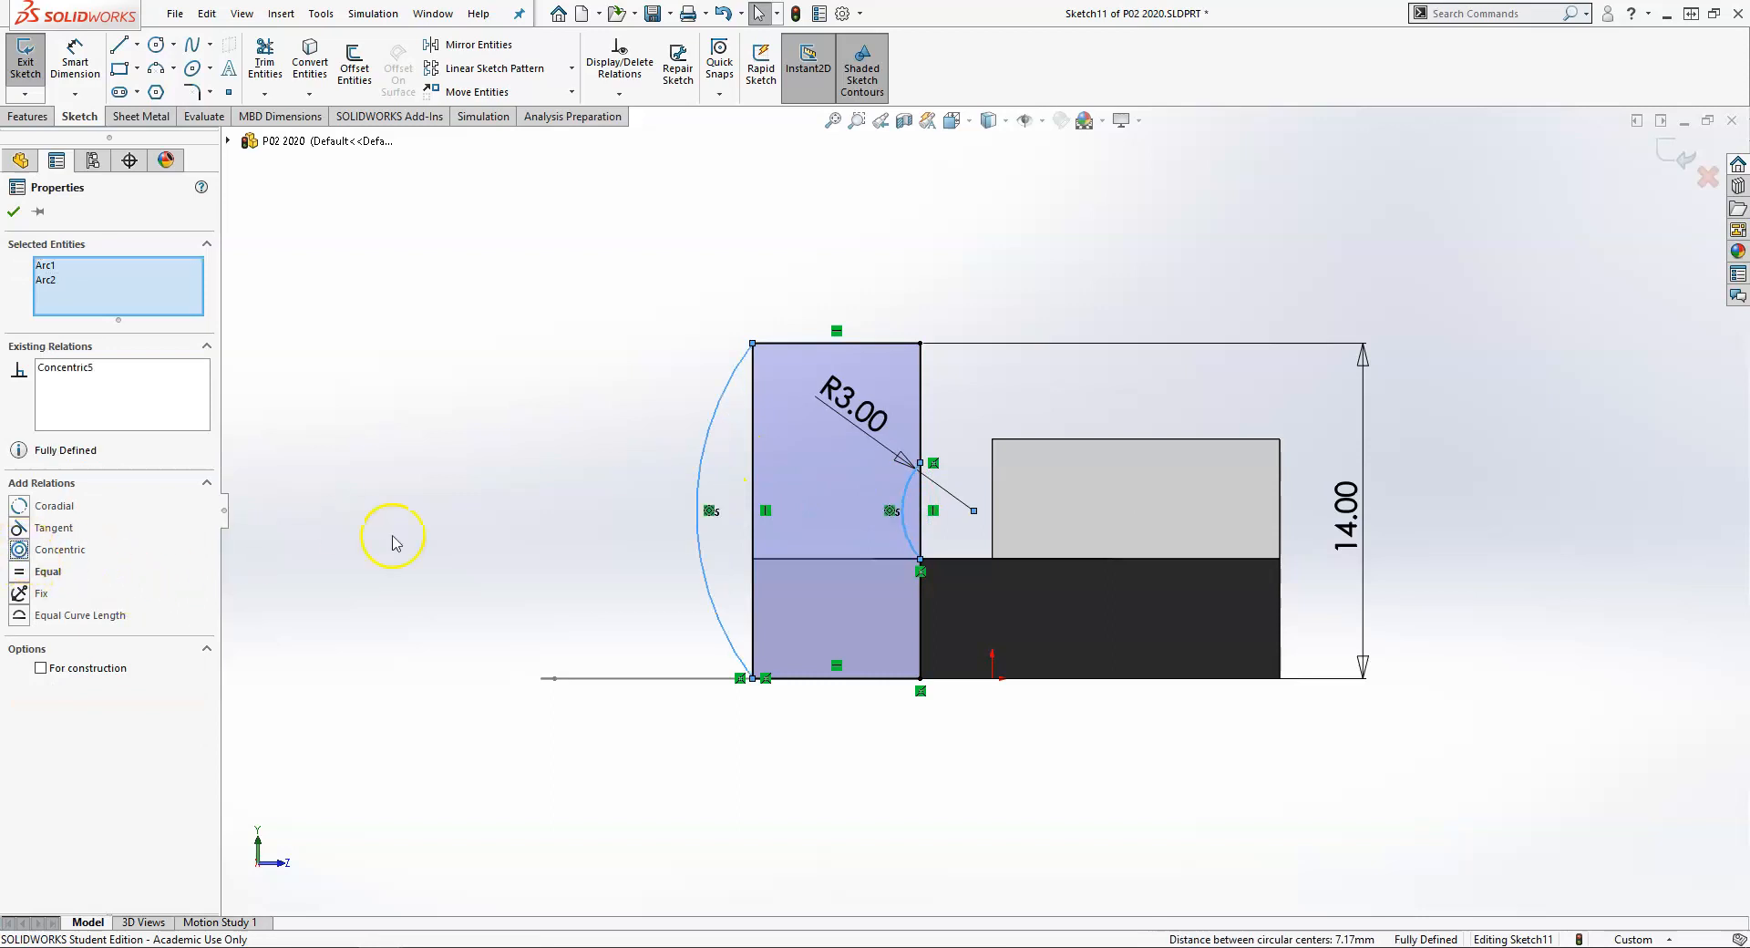
{"action": "left_click", "coordinate": [489, 484]}
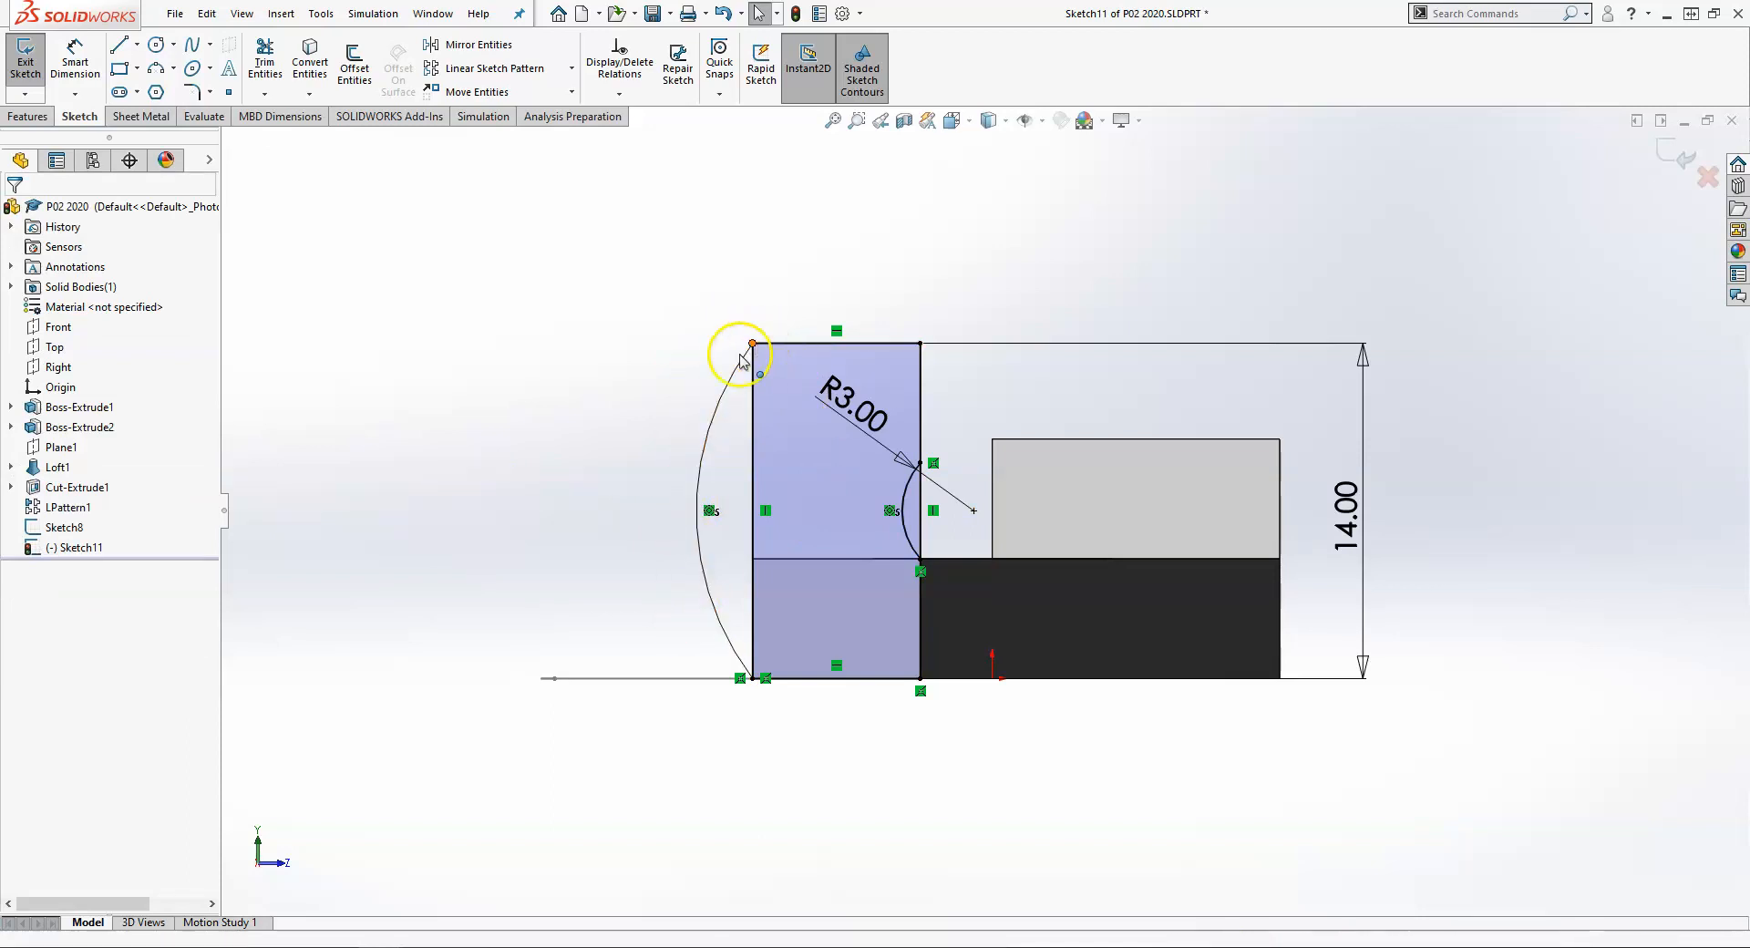
Convert the rectangle's vertical side inside the large arc to construction geometry
{"action": "left_click", "coordinate": [753, 419]}
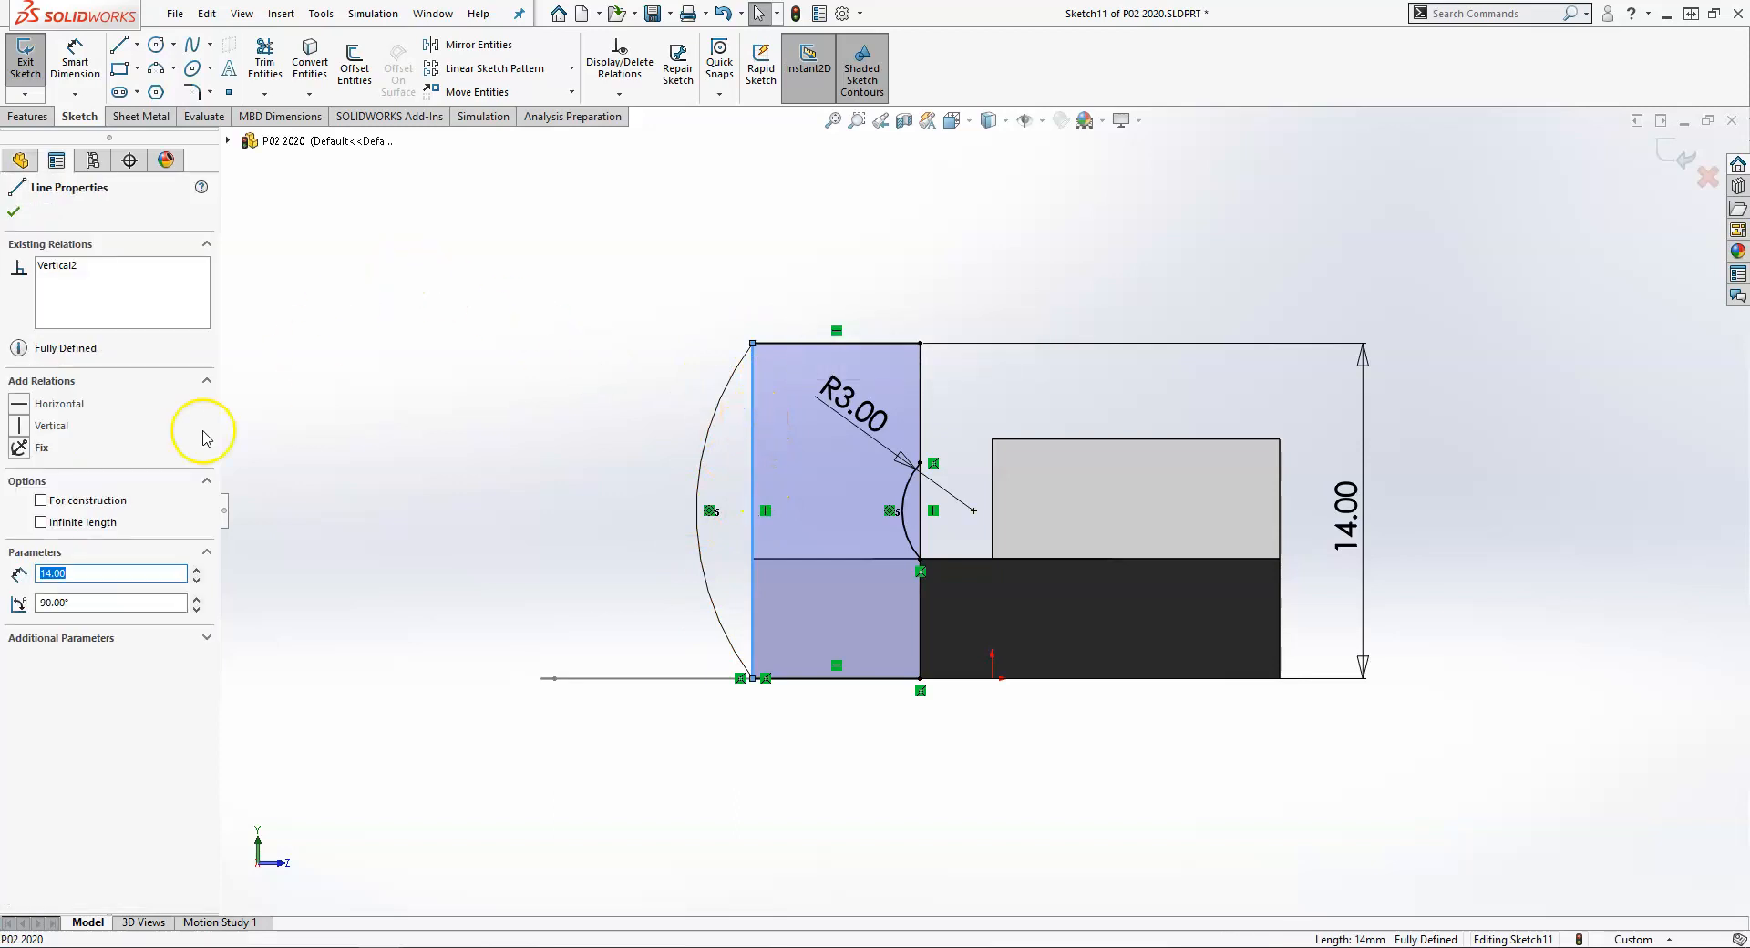
{"action": "left_click", "coordinate": [62, 511]}
{"action": "left_click", "coordinate": [818, 483]}
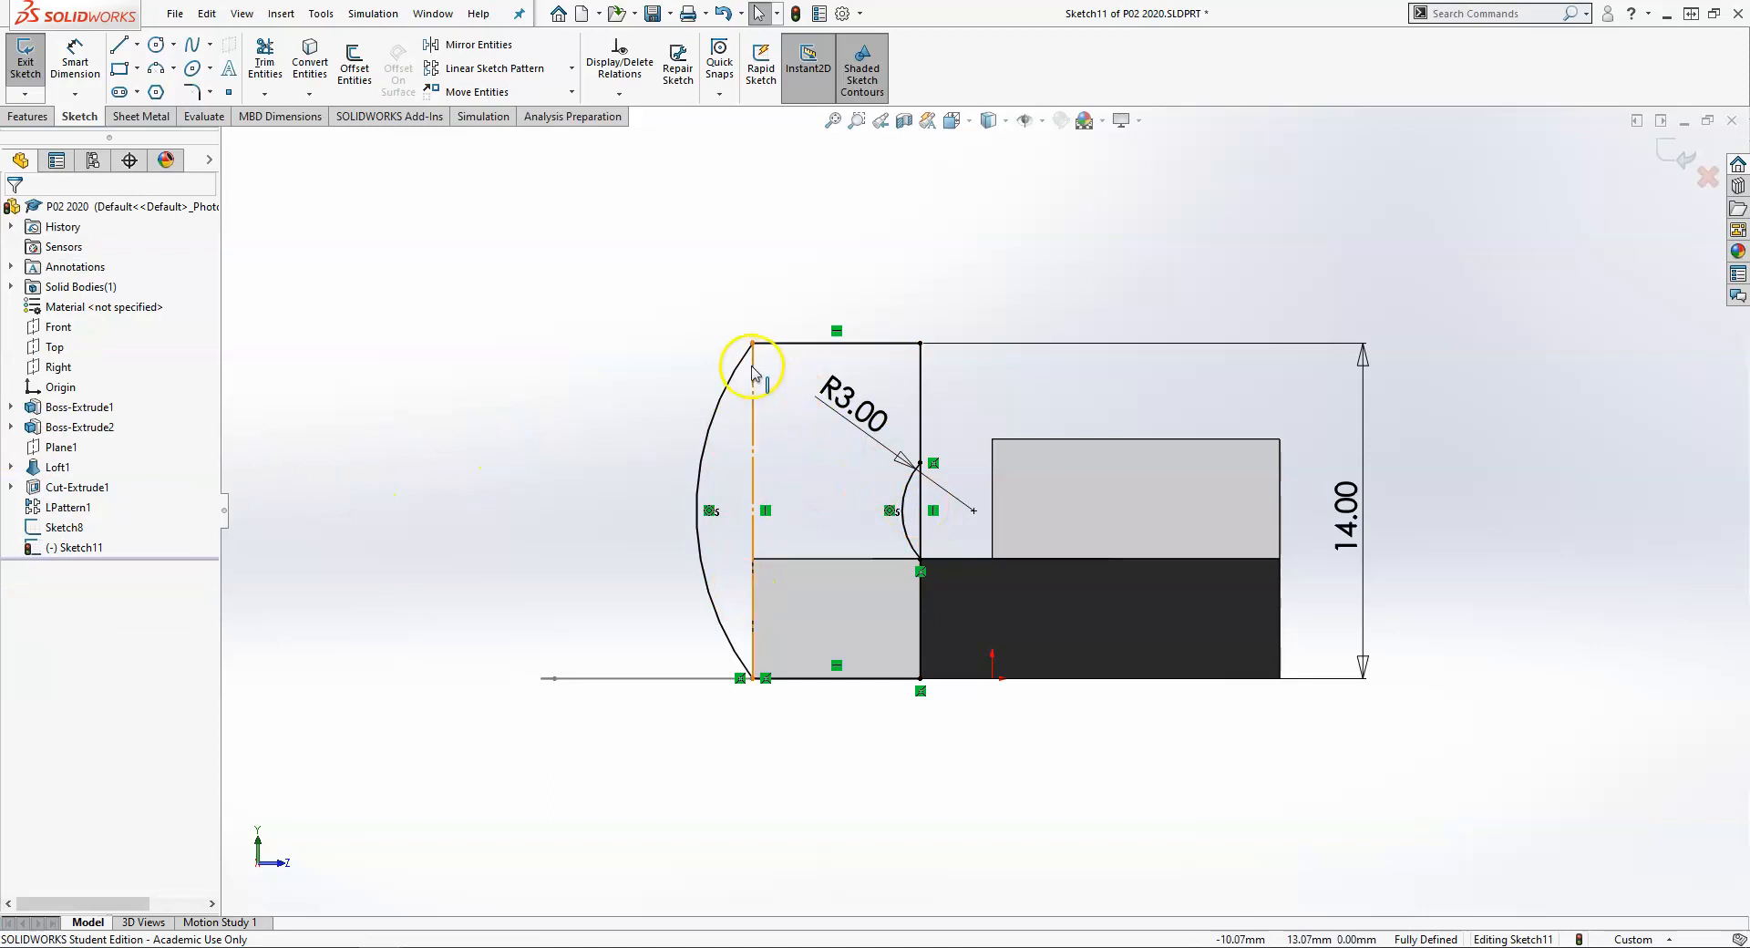
Trim the vertical line segment spanning the small 3 mm arc and finish the profile sketch
{"action": "left_click", "coordinate": [263, 61]}
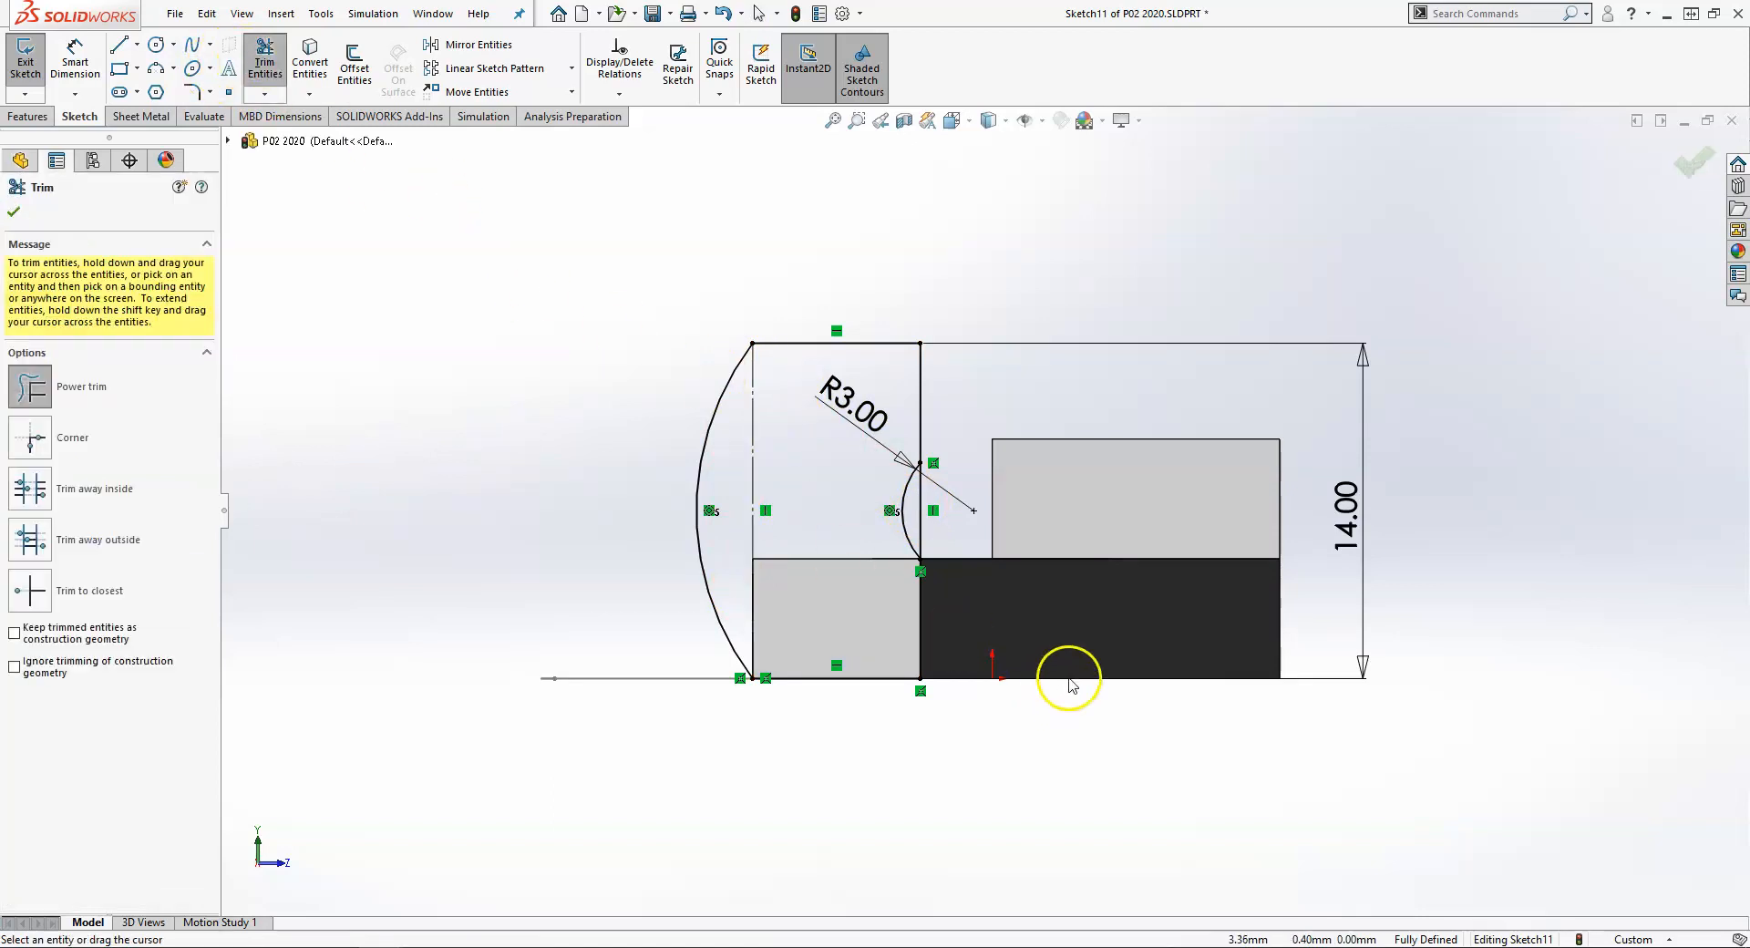
{"action": "left_click", "coordinate": [920, 510]}
{"action": "key", "text": "Escape"}
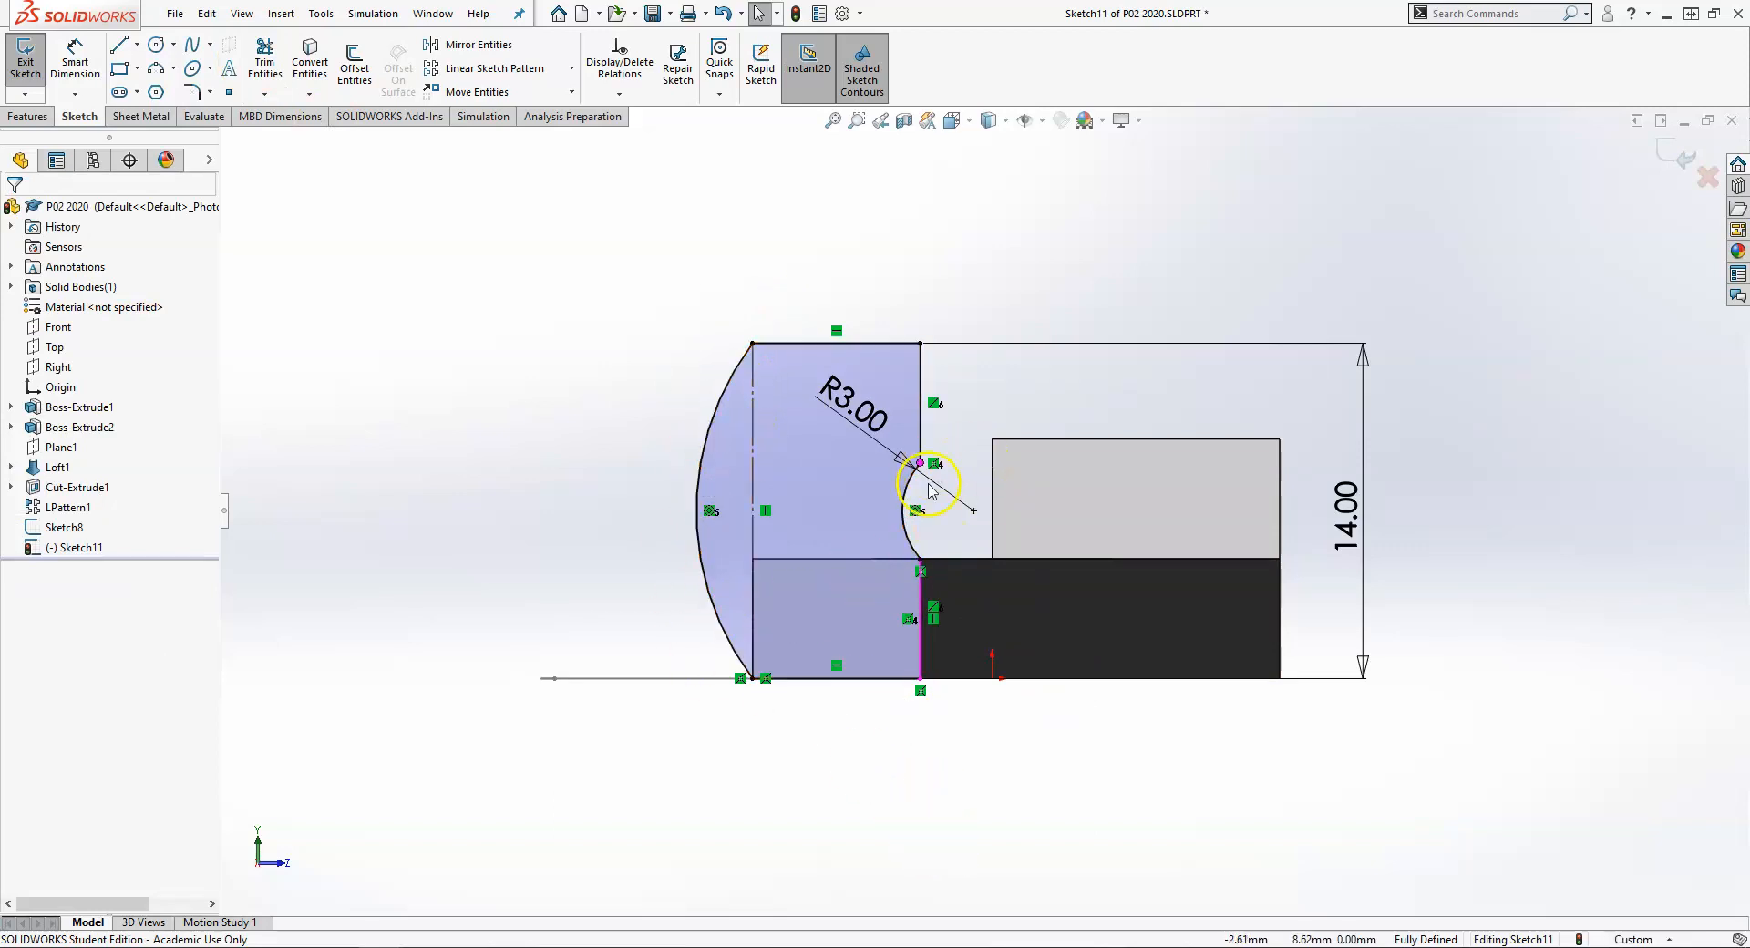
{"action": "left_click", "coordinate": [1668, 147]}
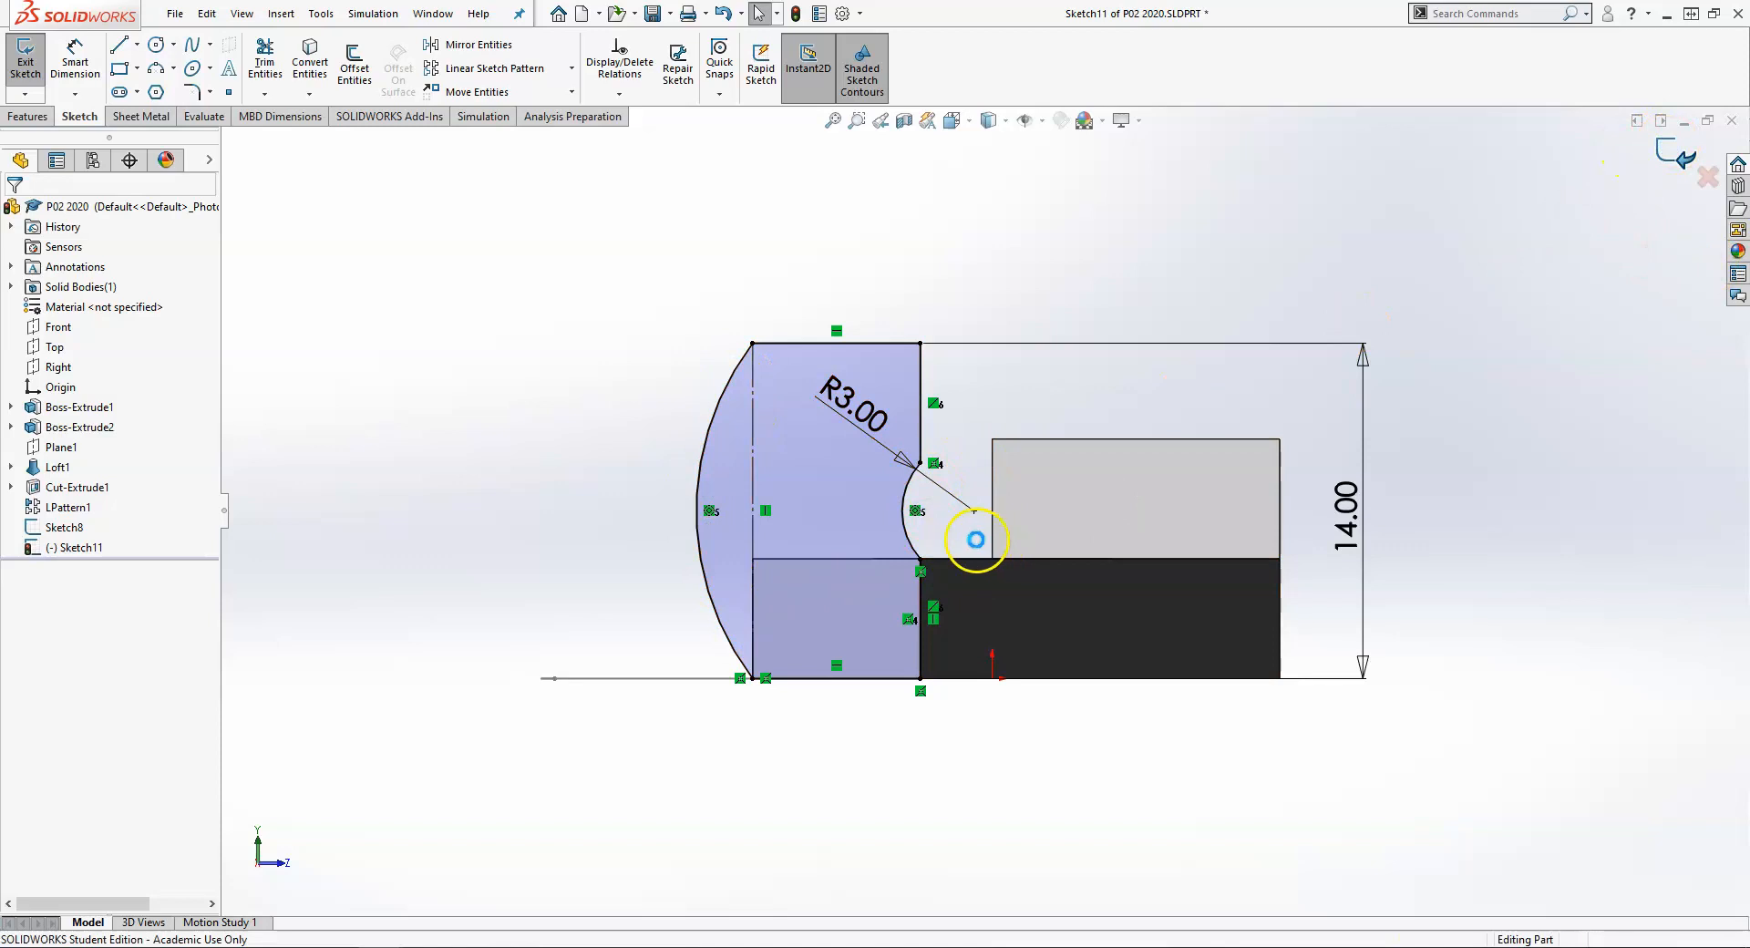
Create a swept boss with the end-face profile sketch following the R150 arc path to form the handle
{"action": "scroll", "coordinate": [928, 569], "scroll_direction": "up", "scroll_amount": 3}
{"action": "mouse_move", "coordinate": [928, 569]}
{"action": "middle_mouse_down"}
{"action": "mouse_move", "coordinate": [994, 571]}
{"action": "mouse_move", "coordinate": [1016, 465]}
{"action": "mouse_move", "coordinate": [1039, 496]}
{"action": "mouse_move", "coordinate": [1036, 437]}
{"action": "mouse_move", "coordinate": [1157, 520]}
{"action": "mouse_move", "coordinate": [1152, 477]}
{"action": "mouse_move", "coordinate": [940, 603]}
{"action": "mouse_move", "coordinate": [961, 741]}
{"action": "mouse_move", "coordinate": [945, 702]}
{"action": "mouse_move", "coordinate": [857, 668]}
{"action": "middle_mouse_up"}
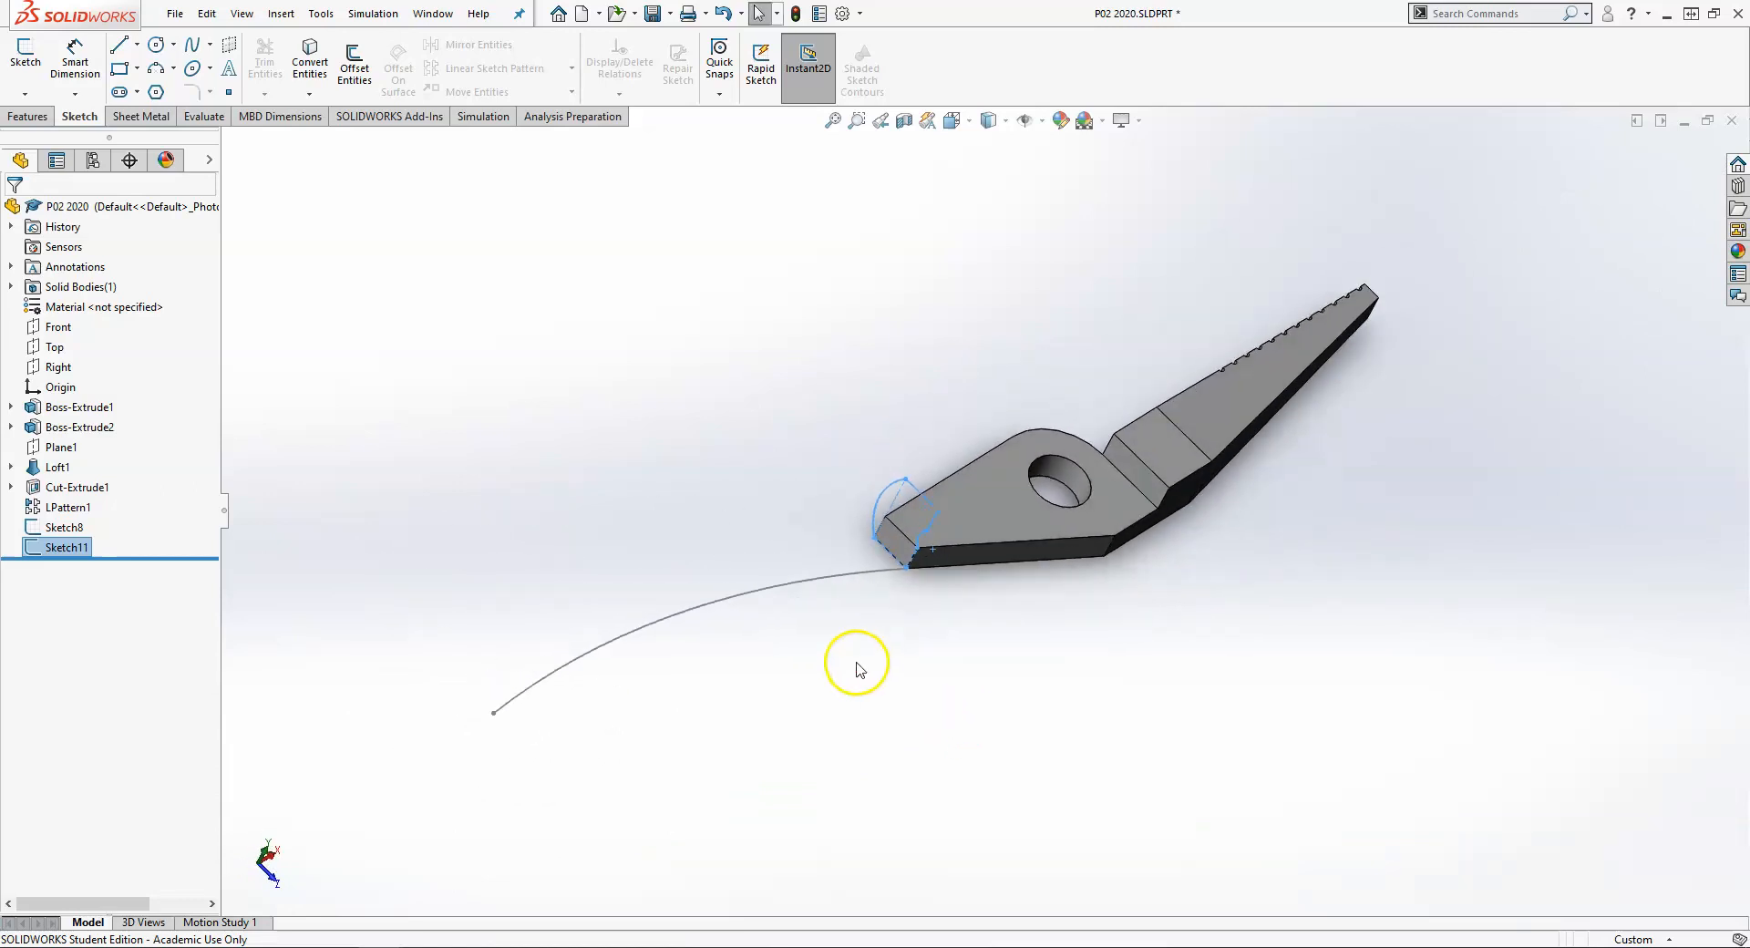
{"action": "left_click", "coordinate": [63, 528], "text": "ctrl"}
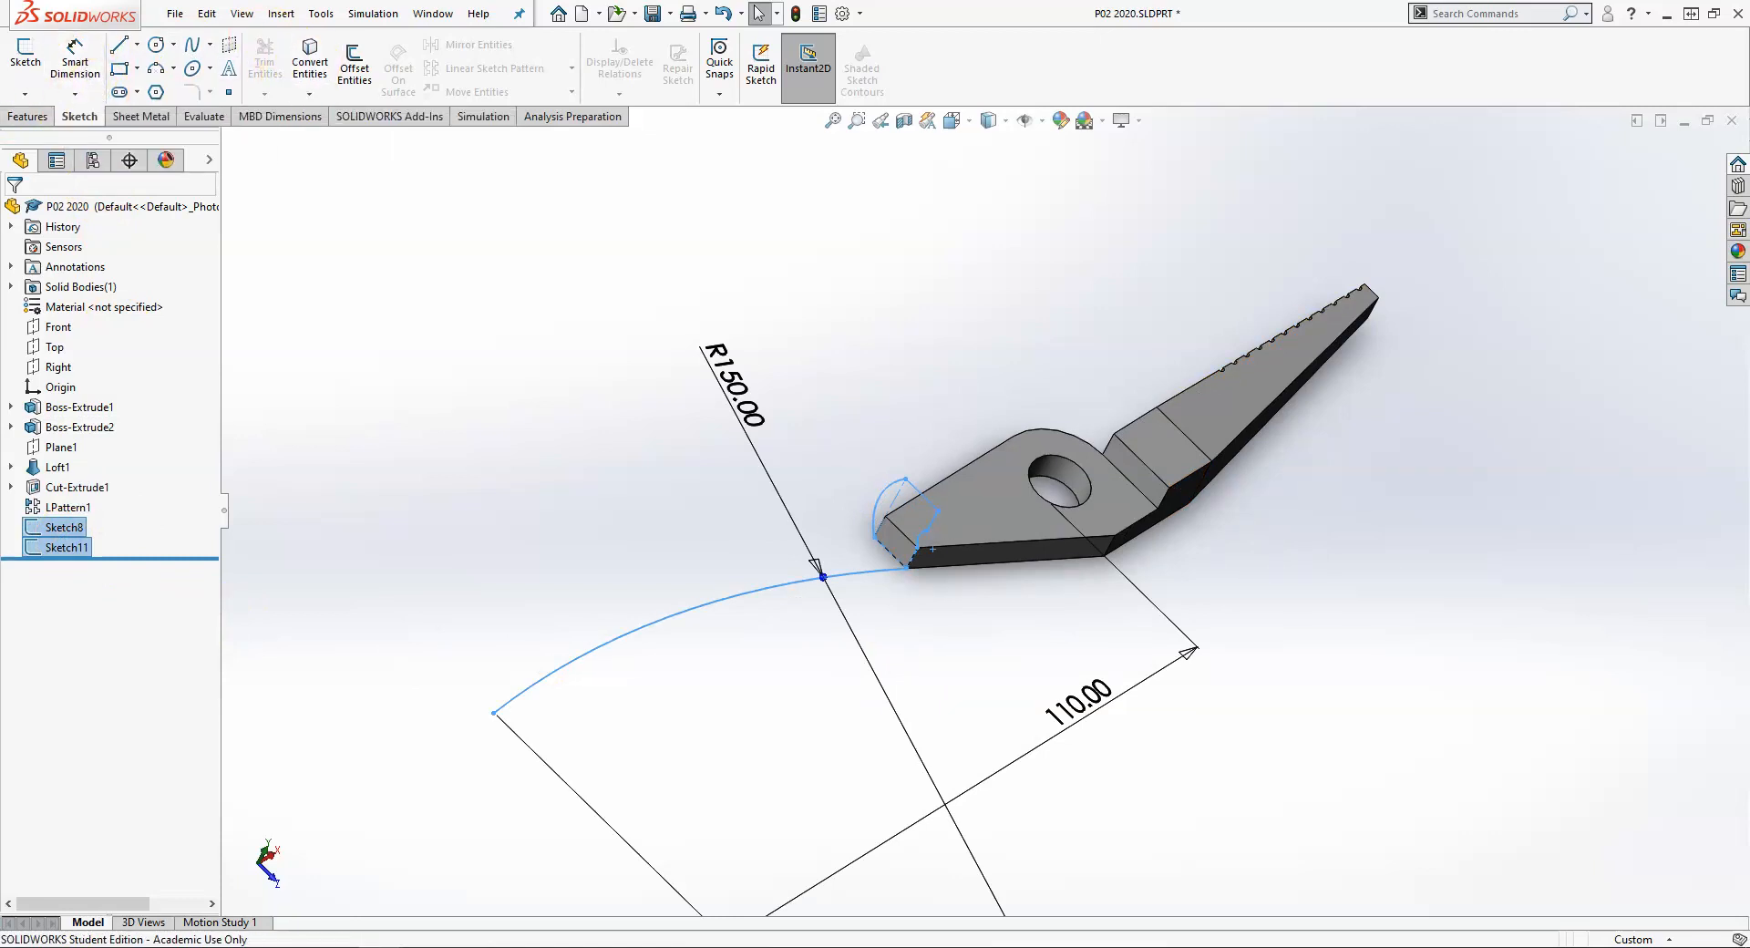
{"action": "left_click", "coordinate": [14, 118]}
{"action": "left_click", "coordinate": [178, 42]}
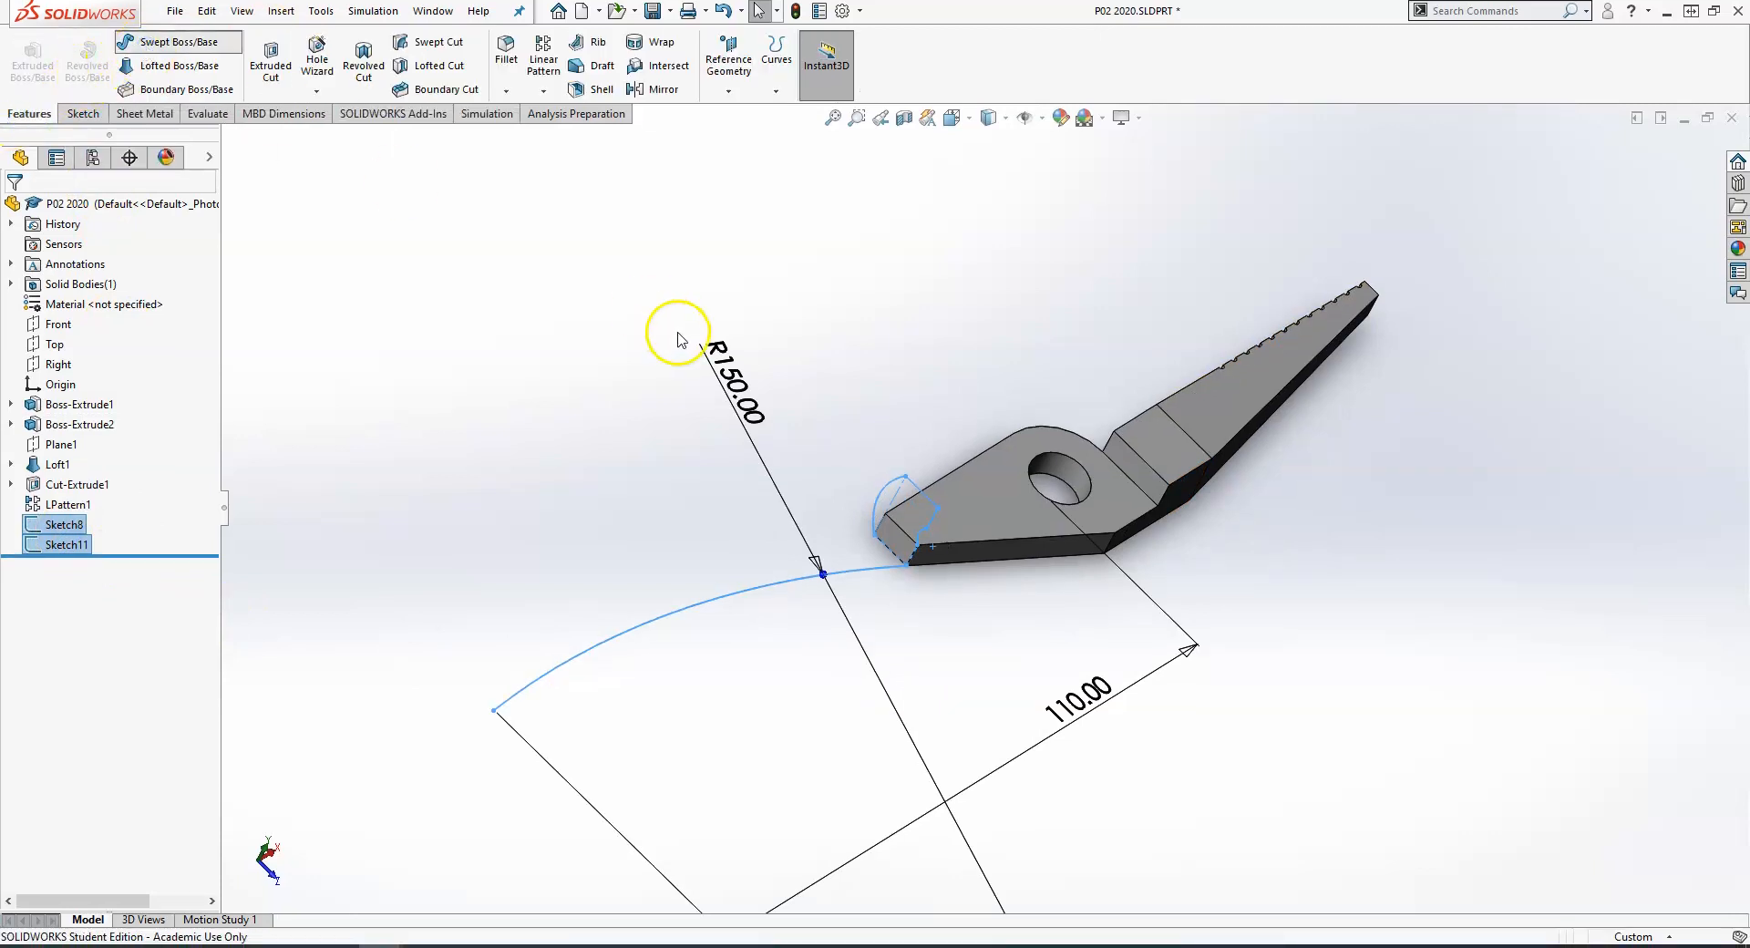
{"action": "left_click", "coordinate": [1661, 167]}
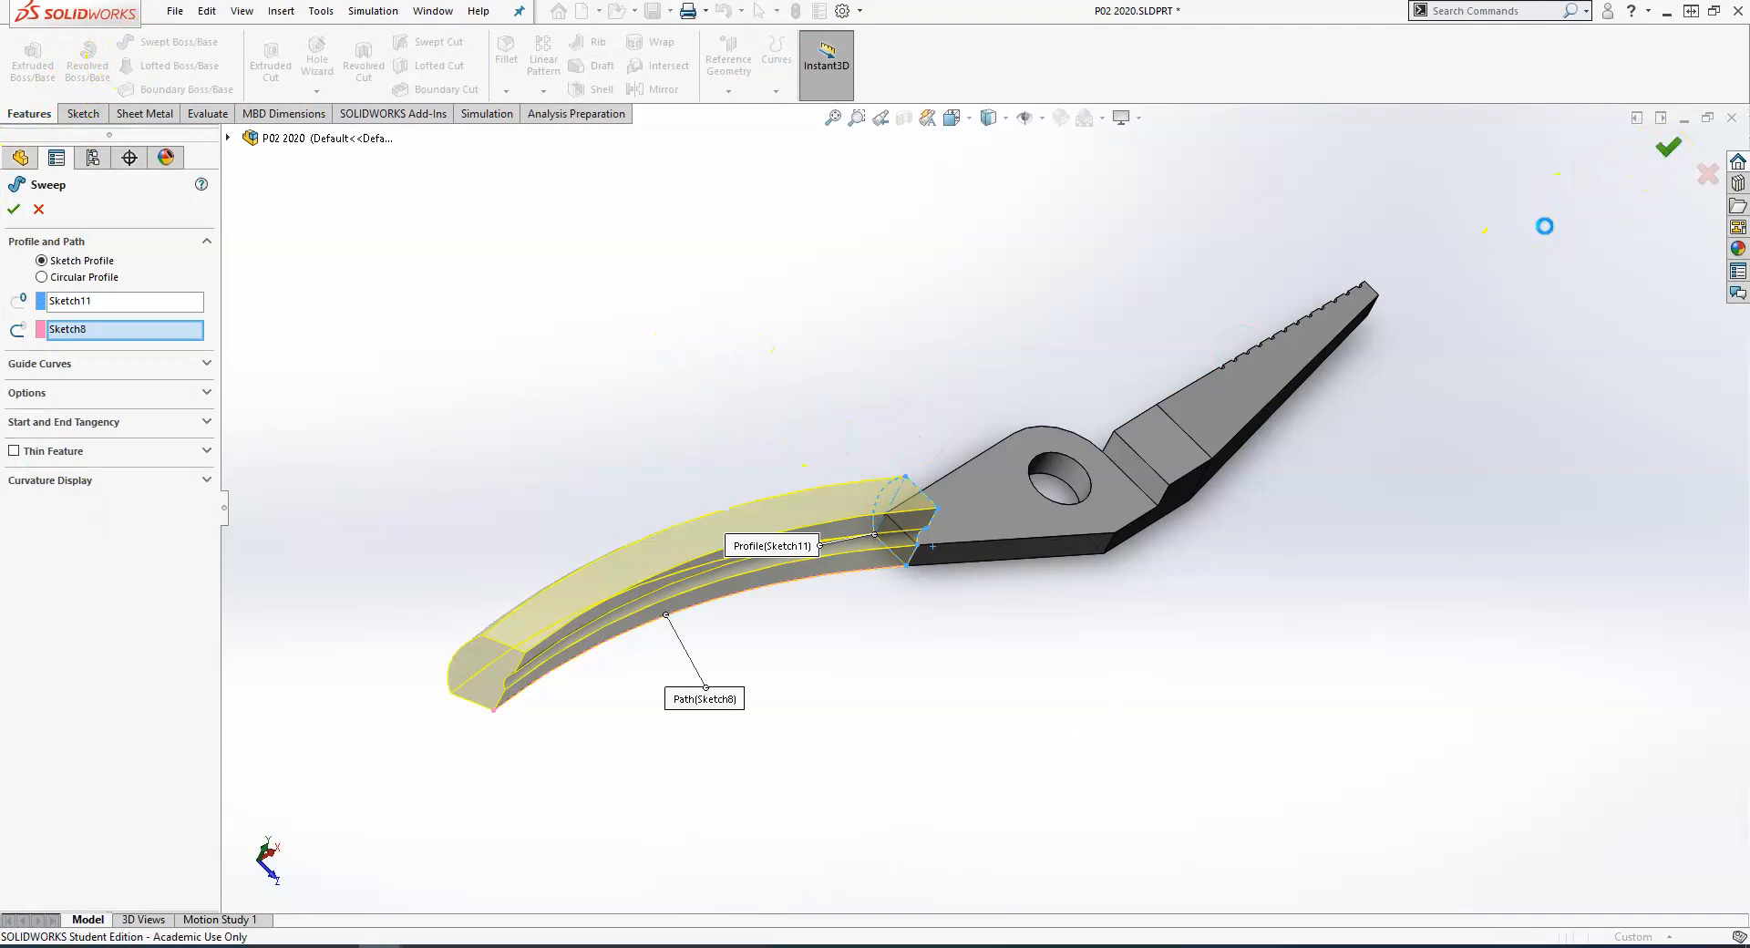
{"action": "scroll", "coordinate": [832, 457], "scroll_direction": "up", "scroll_amount": 3}
{"action": "middle_click_drag", "start_coordinate": [832, 457], "coordinate": [789, 758]}
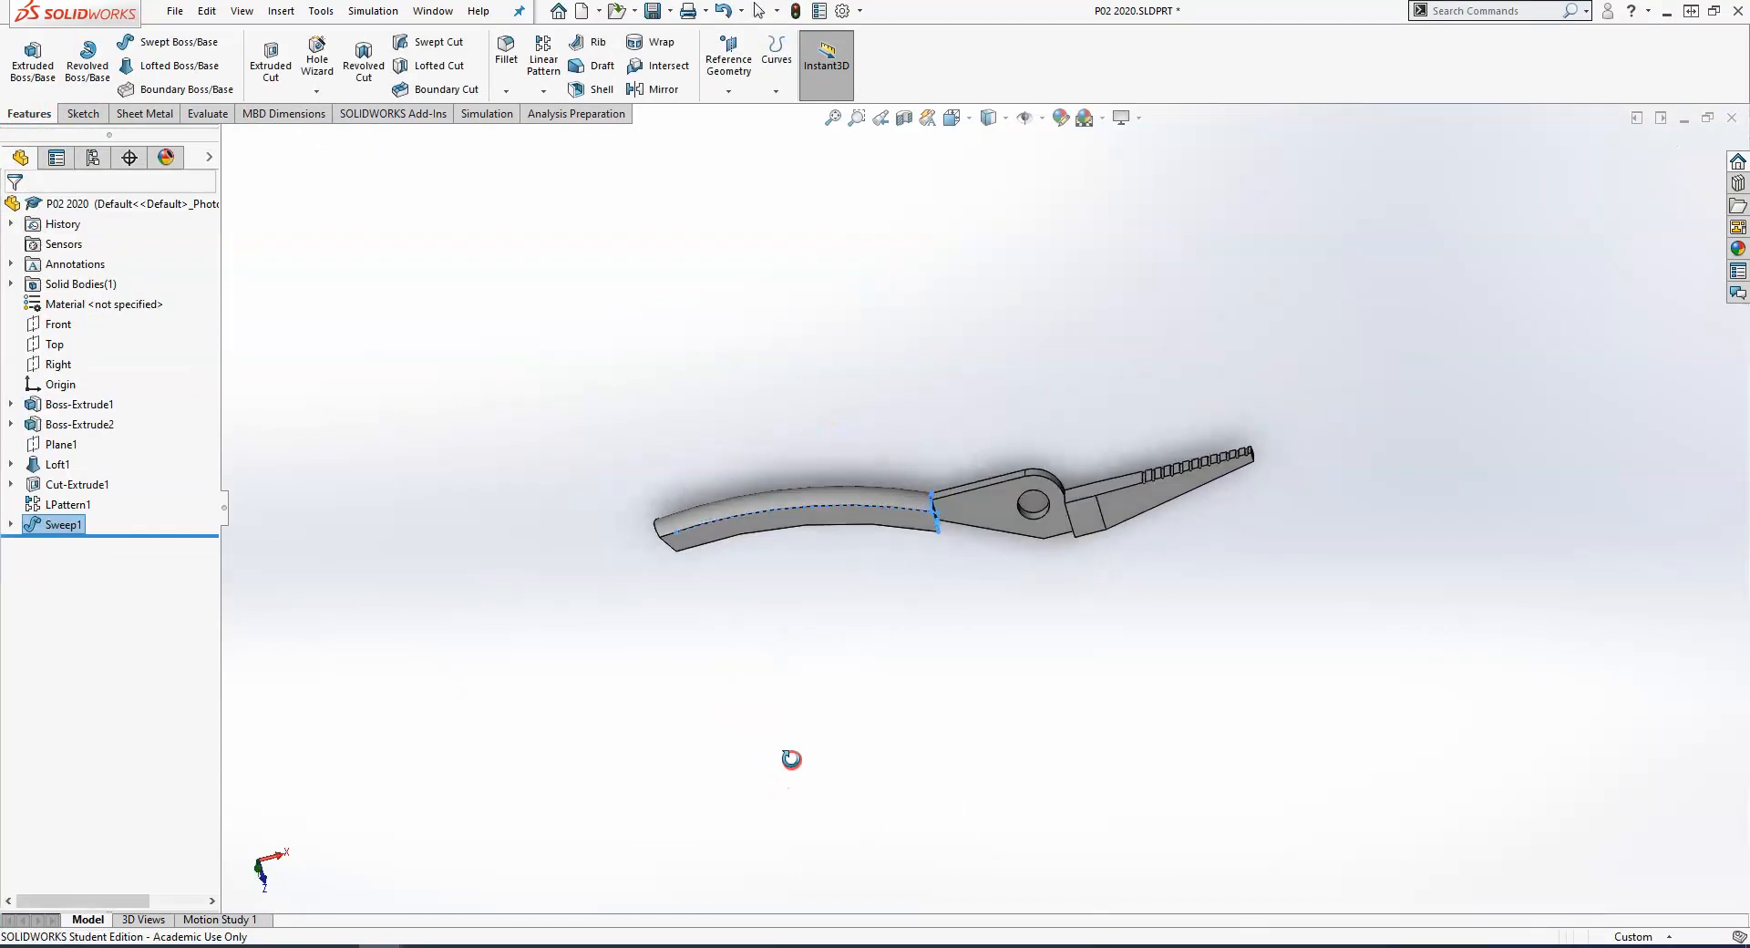
Start a chamfer on the handle's 7 mm edge beside the pivot plate, with a distance of 5.2 mm and an angle of 60 degrees
{"action": "scroll", "coordinate": [944, 383], "scroll_direction": "down", "scroll_amount": 2}
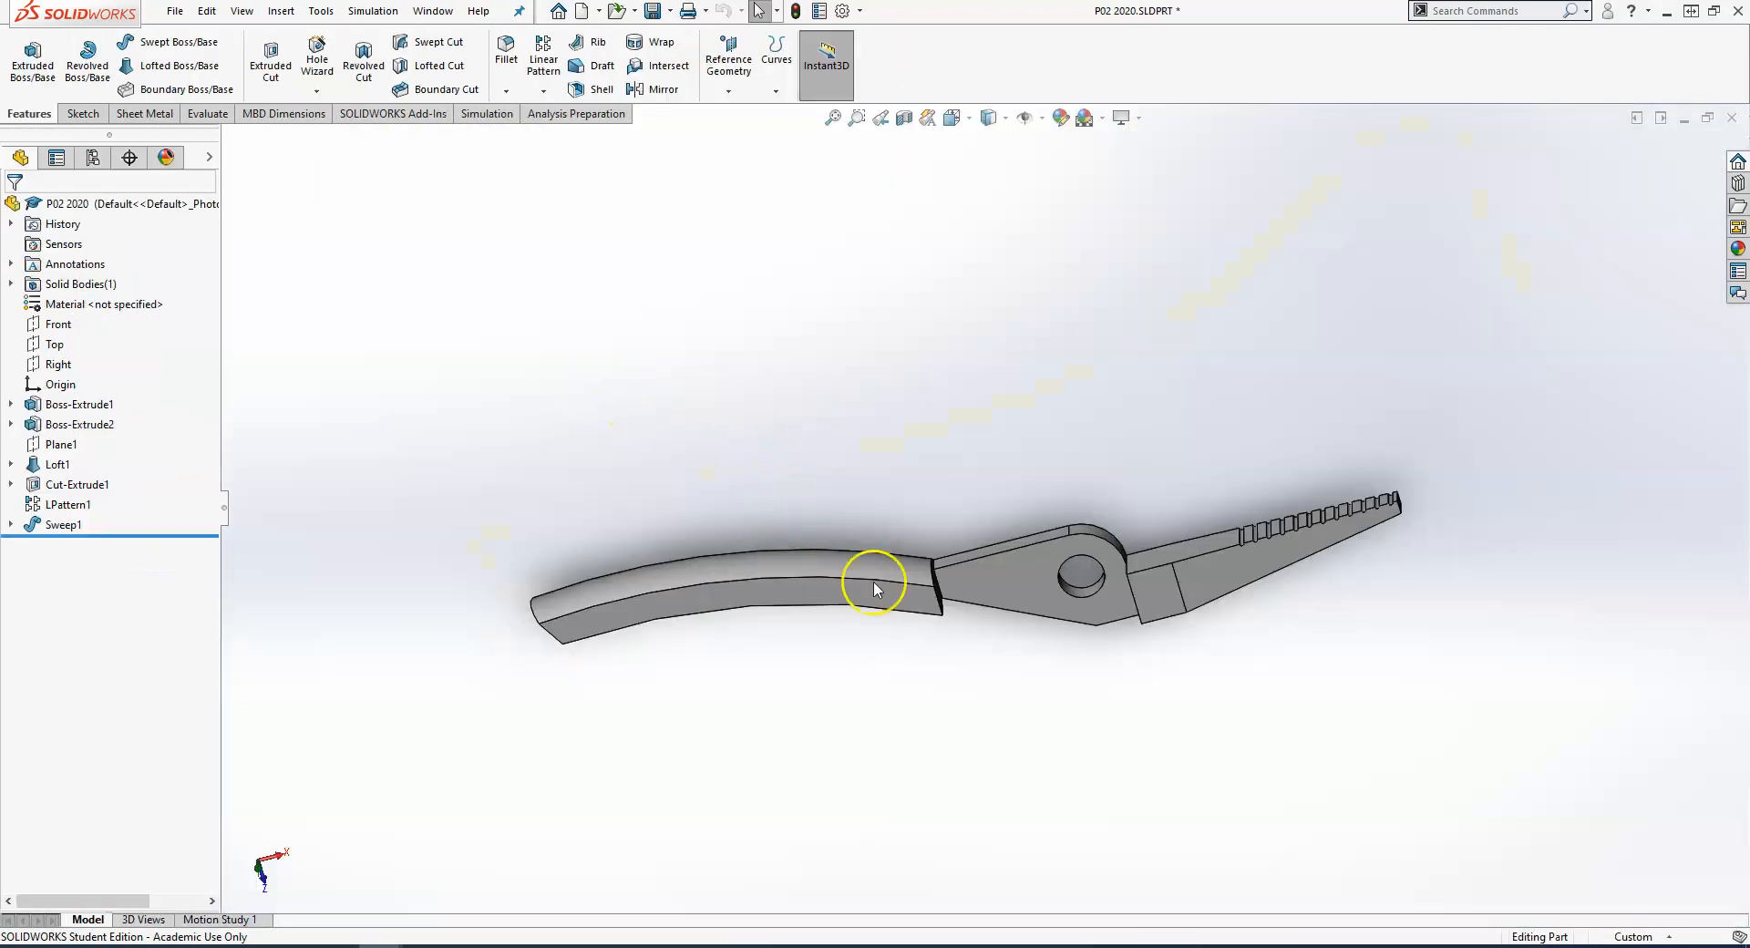
{"action": "middle_click_drag", "start_coordinate": [937, 573], "coordinate": [953, 644]}
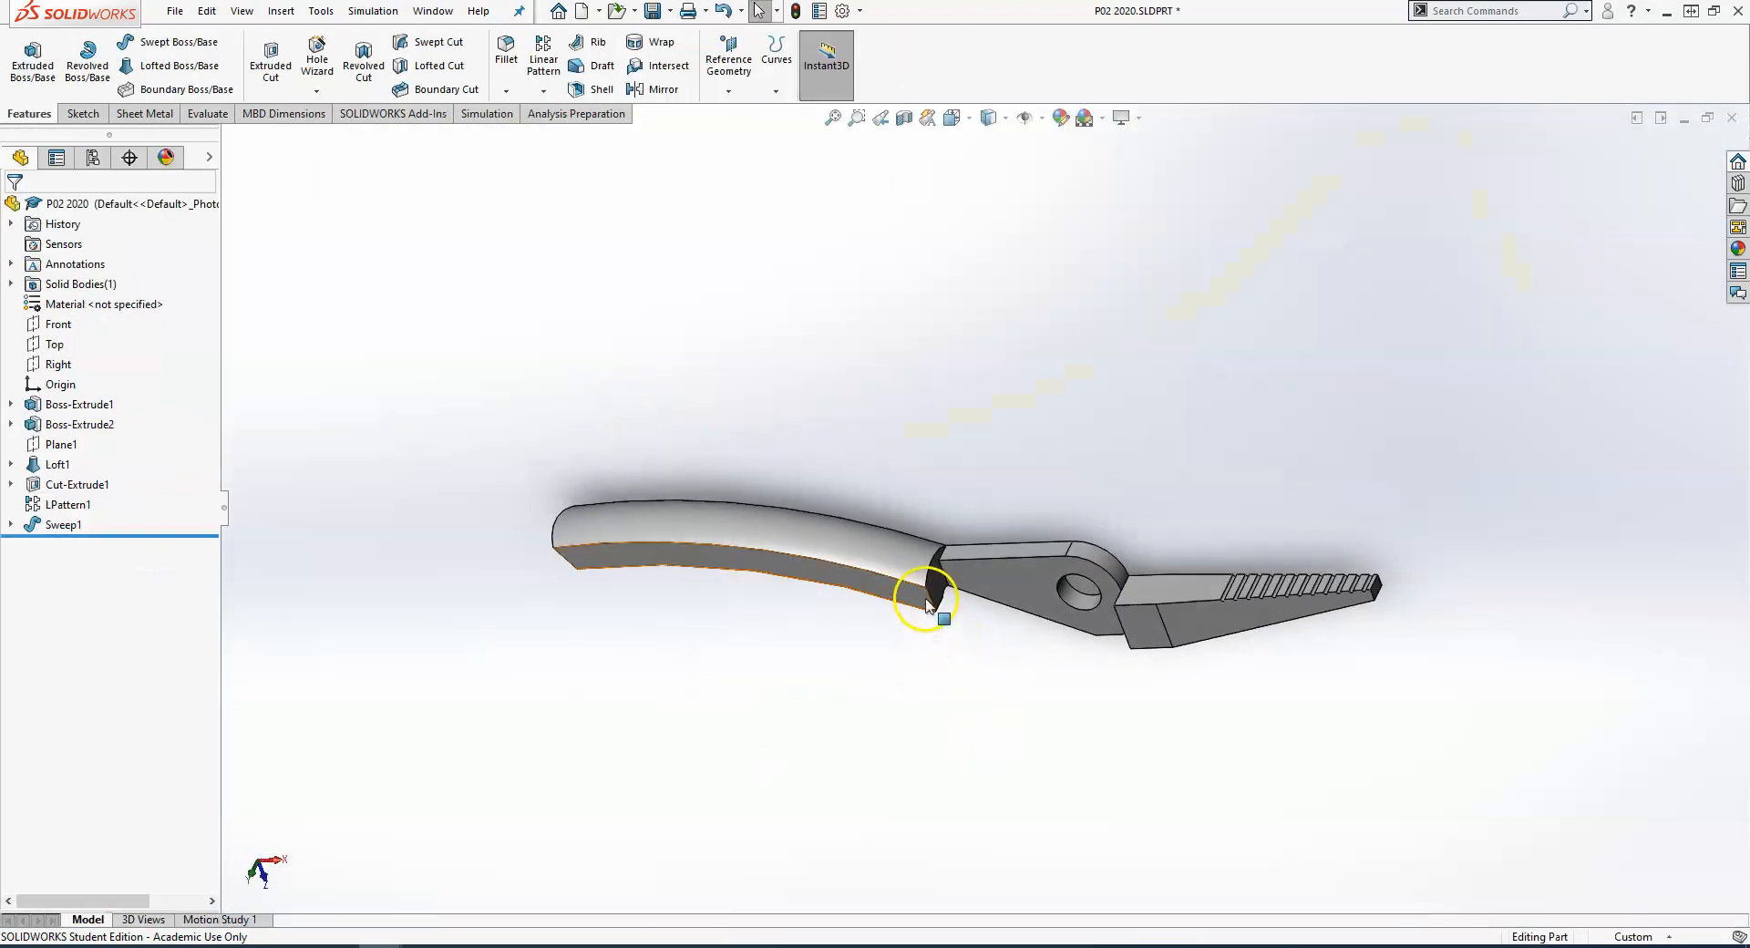
{"action": "left_click", "coordinate": [934, 607]}
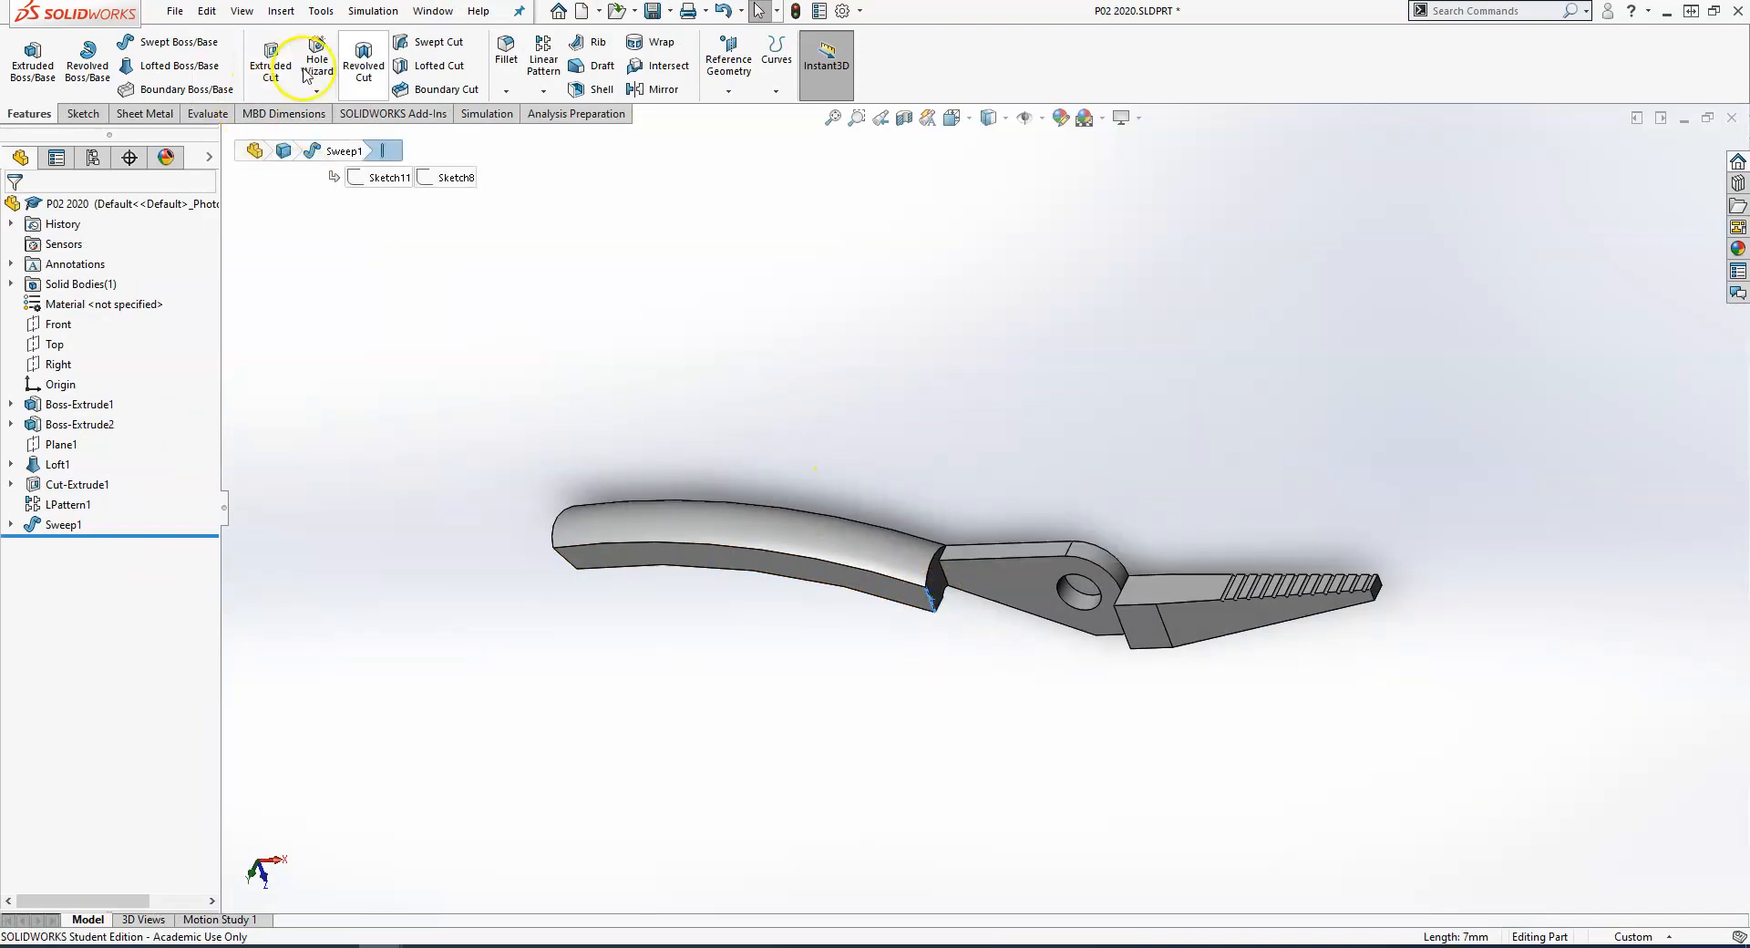
{"action": "left_click", "coordinate": [516, 86]}
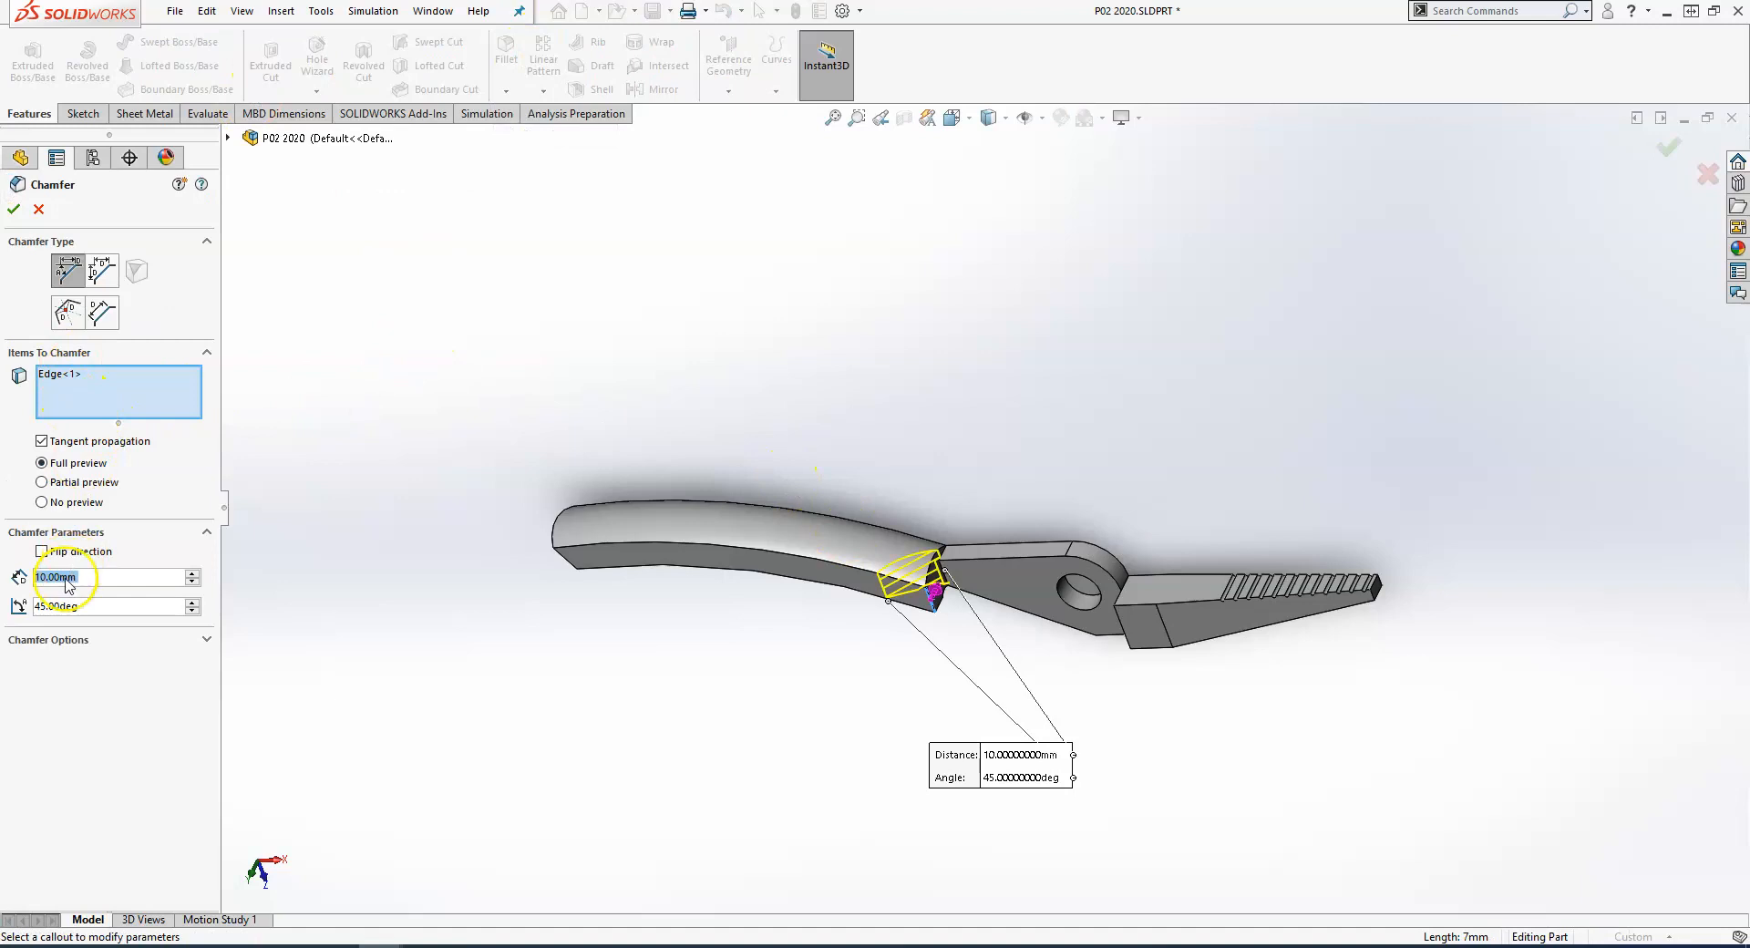
{"action": "type", "text": "5.2"}
{"action": "key", "text": "Tab"}
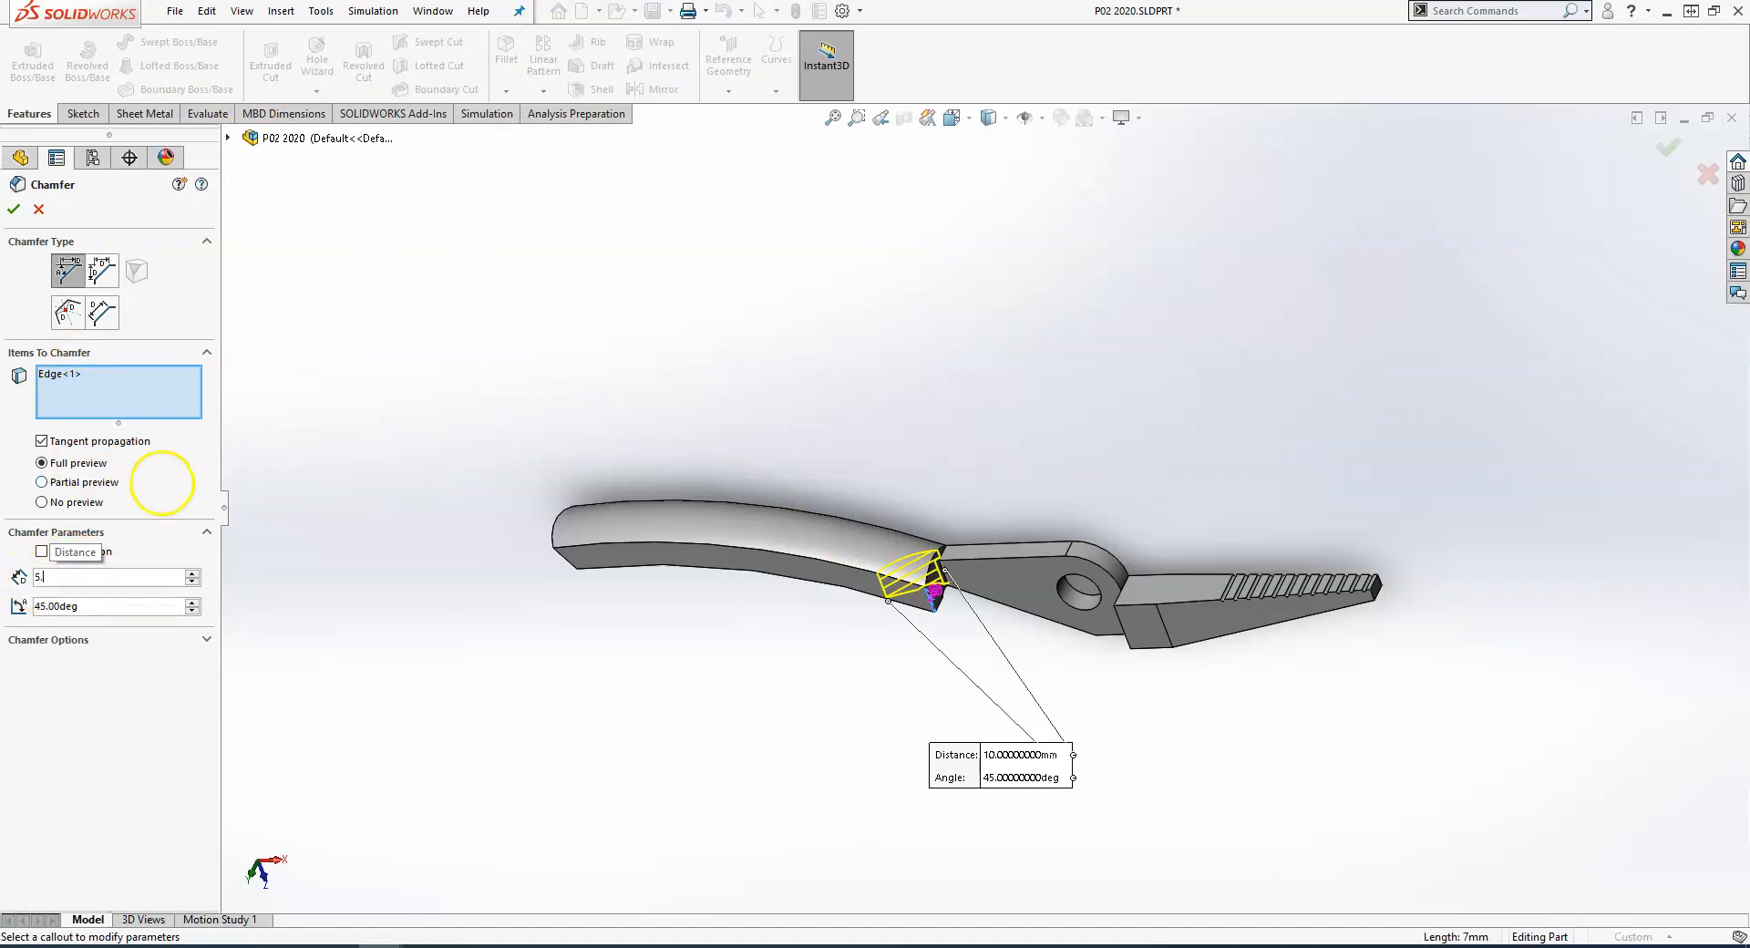
{"action": "type", "text": "60"}
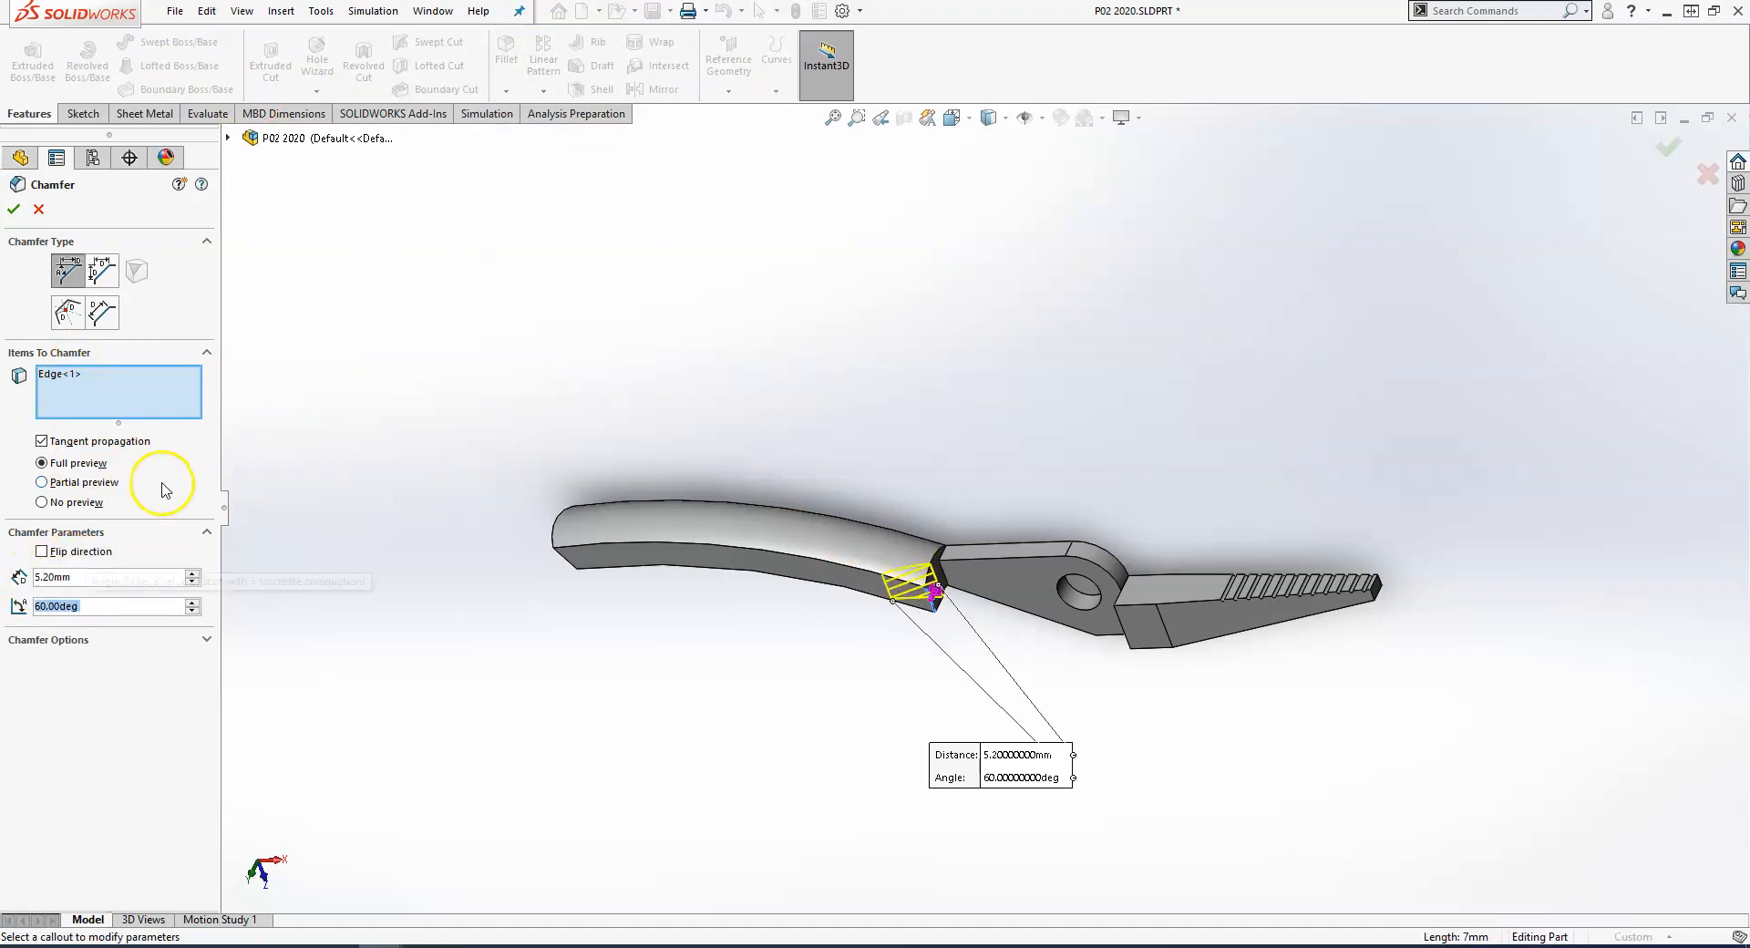
{"action": "key", "text": "Return"}
Flip the chamfer direction at the handle end next to the pivot plate
{"action": "scroll", "coordinate": [1091, 664], "scroll_direction": "down", "scroll_amount": 1}
{"action": "scroll", "coordinate": [1091, 664], "scroll_direction": "down", "scroll_amount": 2}
{"action": "middle_click_drag", "start_coordinate": [871, 582], "coordinate": [861, 670]}
{"action": "scroll", "coordinate": [783, 509], "scroll_direction": "up", "scroll_amount": 1}
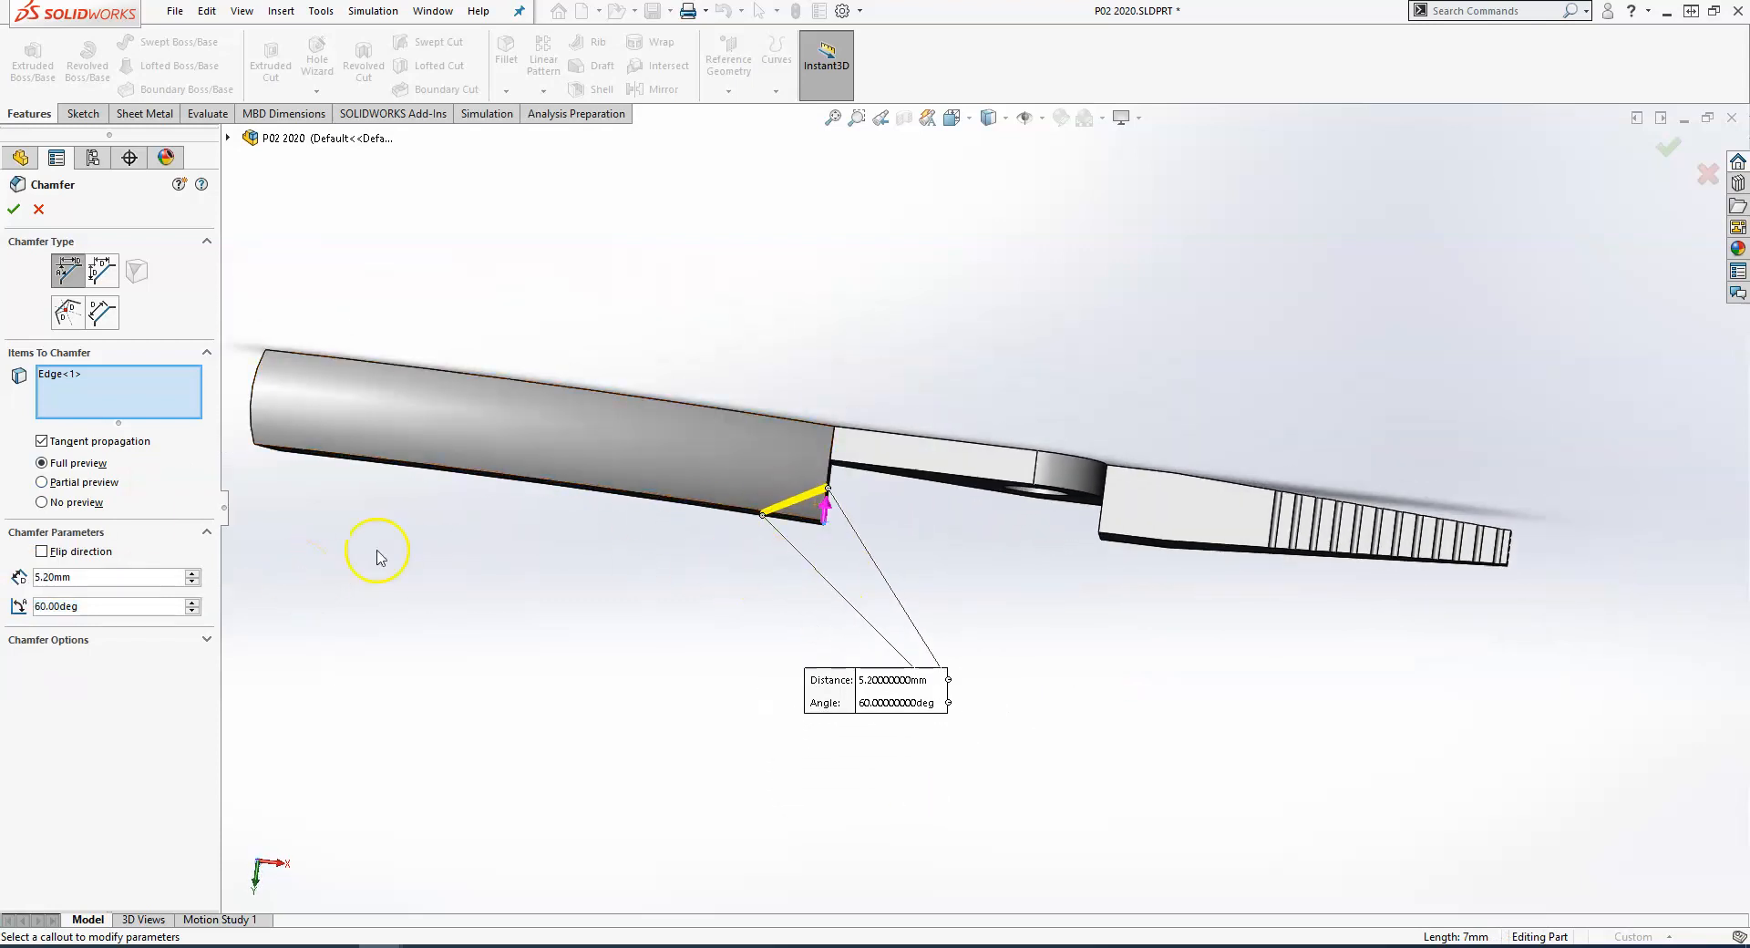
{"action": "left_click", "coordinate": [42, 552]}
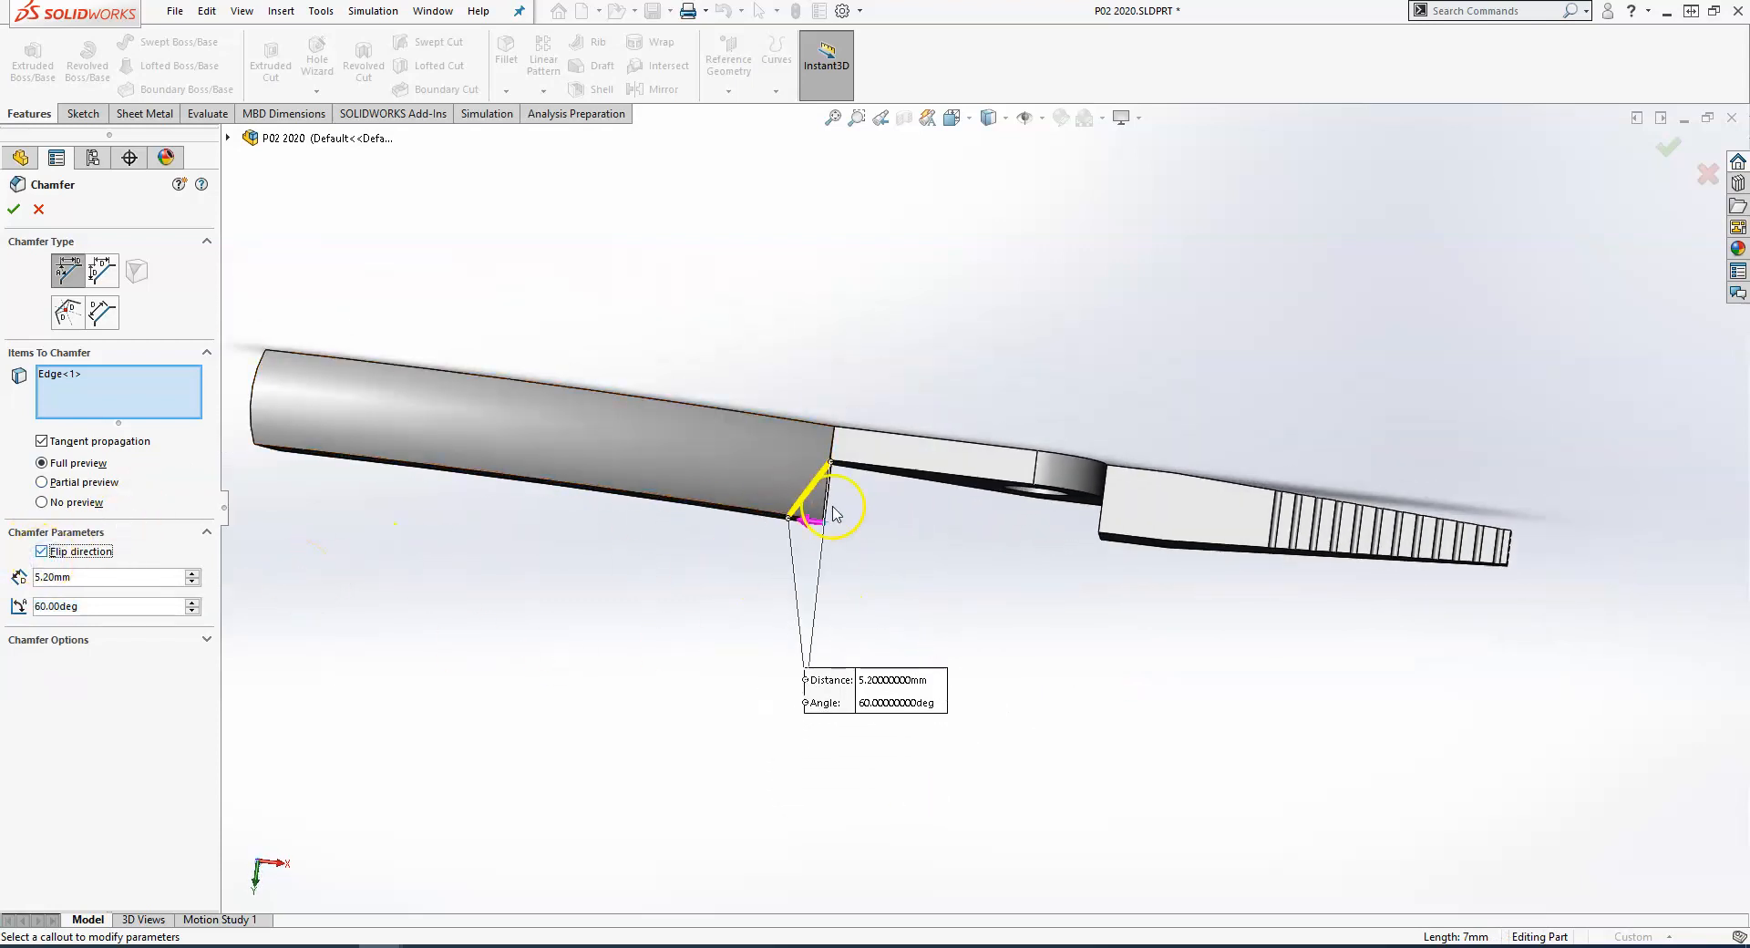
{"action": "scroll", "coordinate": [833, 514], "scroll_direction": "down", "scroll_amount": 2}
{"action": "middle_click_drag", "start_coordinate": [895, 539], "coordinate": [893, 487]}
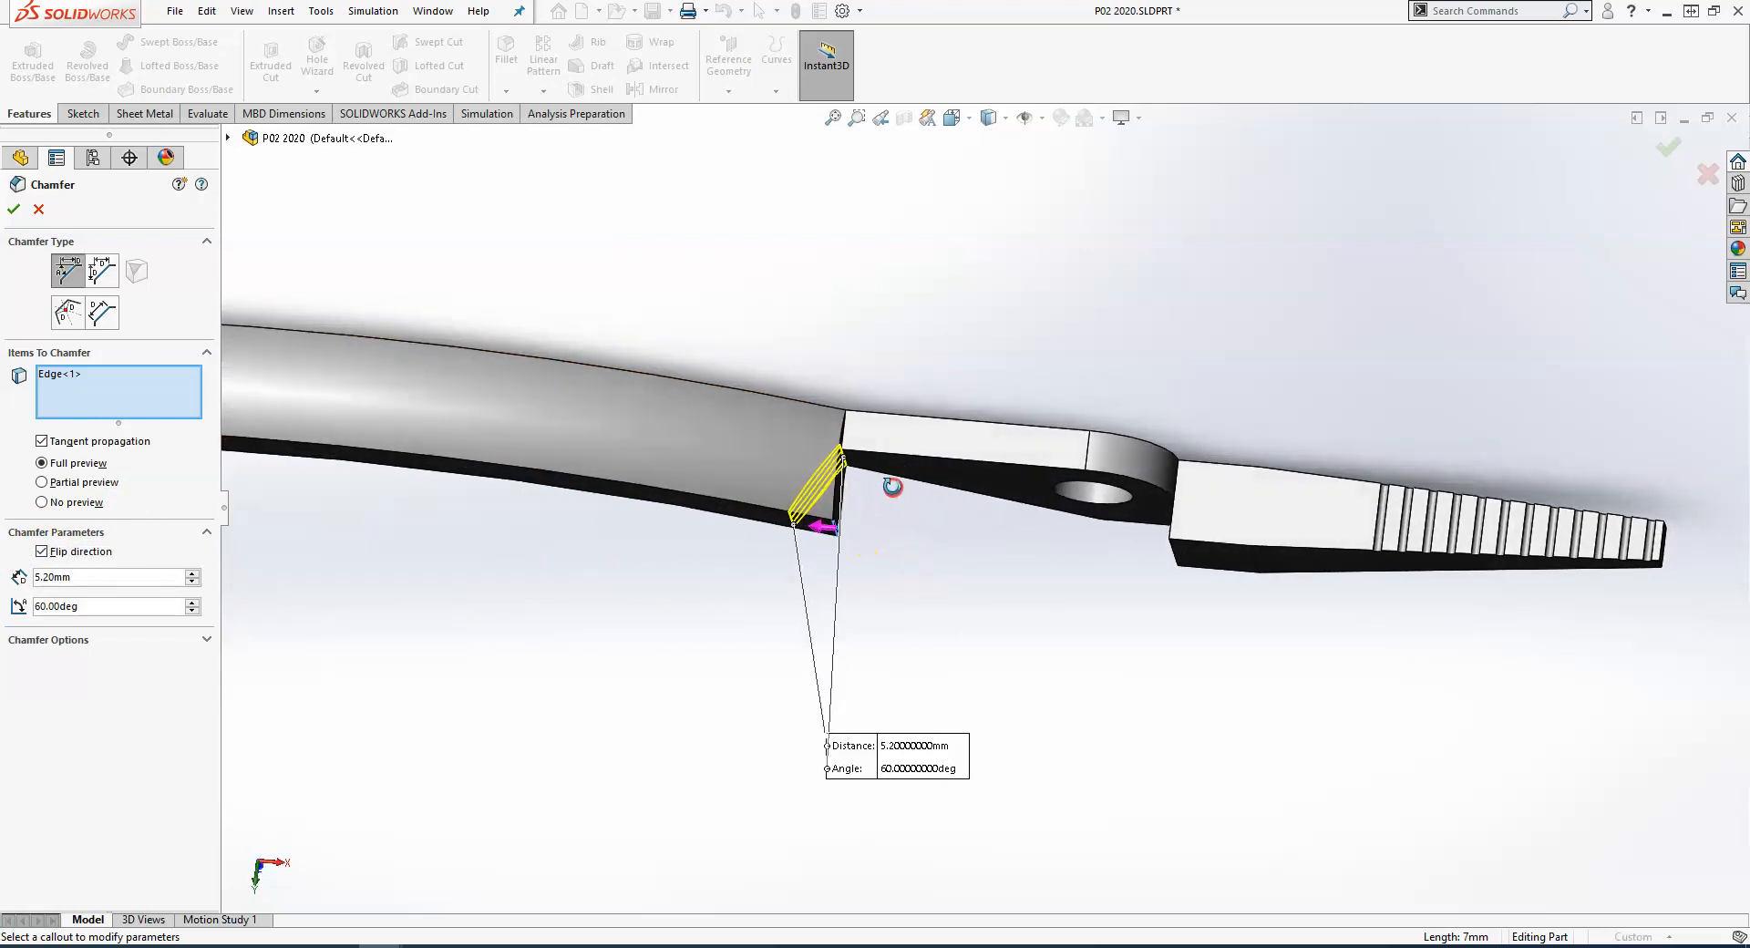
{"action": "left_click", "coordinate": [841, 527]}
{"action": "scroll", "coordinate": [919, 663], "scroll_direction": "up", "scroll_amount": 4}
{"action": "middle_click_drag", "start_coordinate": [671, 609], "coordinate": [638, 411]}
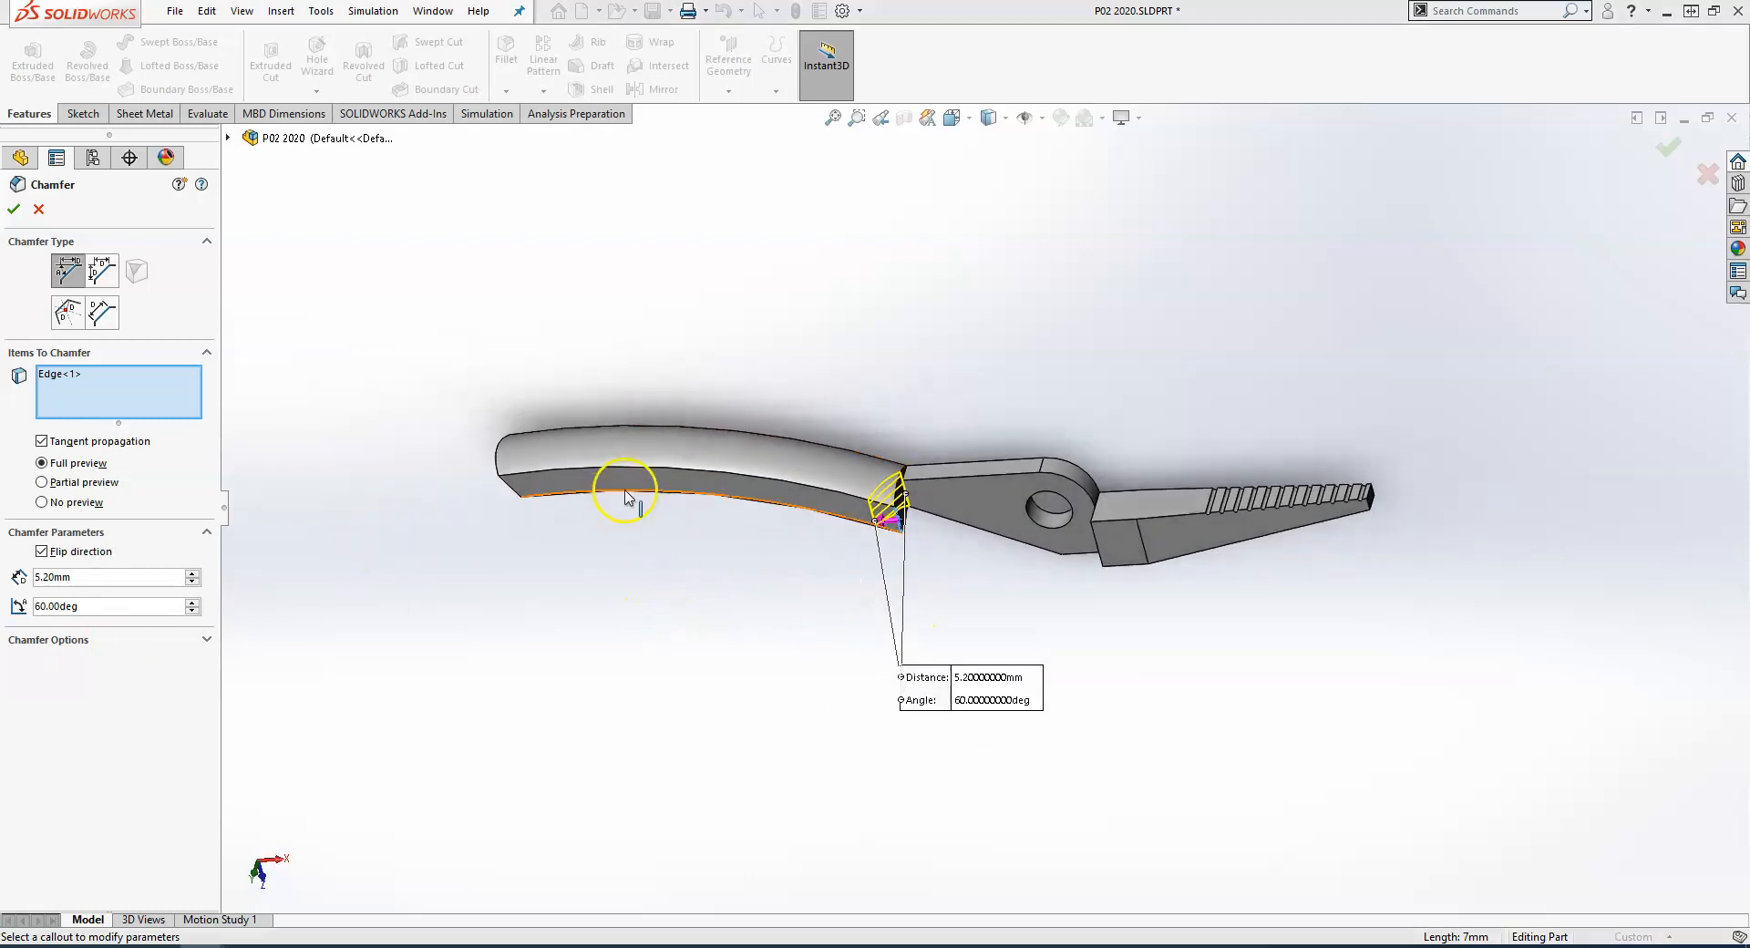
Try chamfer angles of 150 and 120 degrees on the handle edge
{"action": "double_click", "coordinate": [93, 608]}
{"action": "type", "text": "150"}
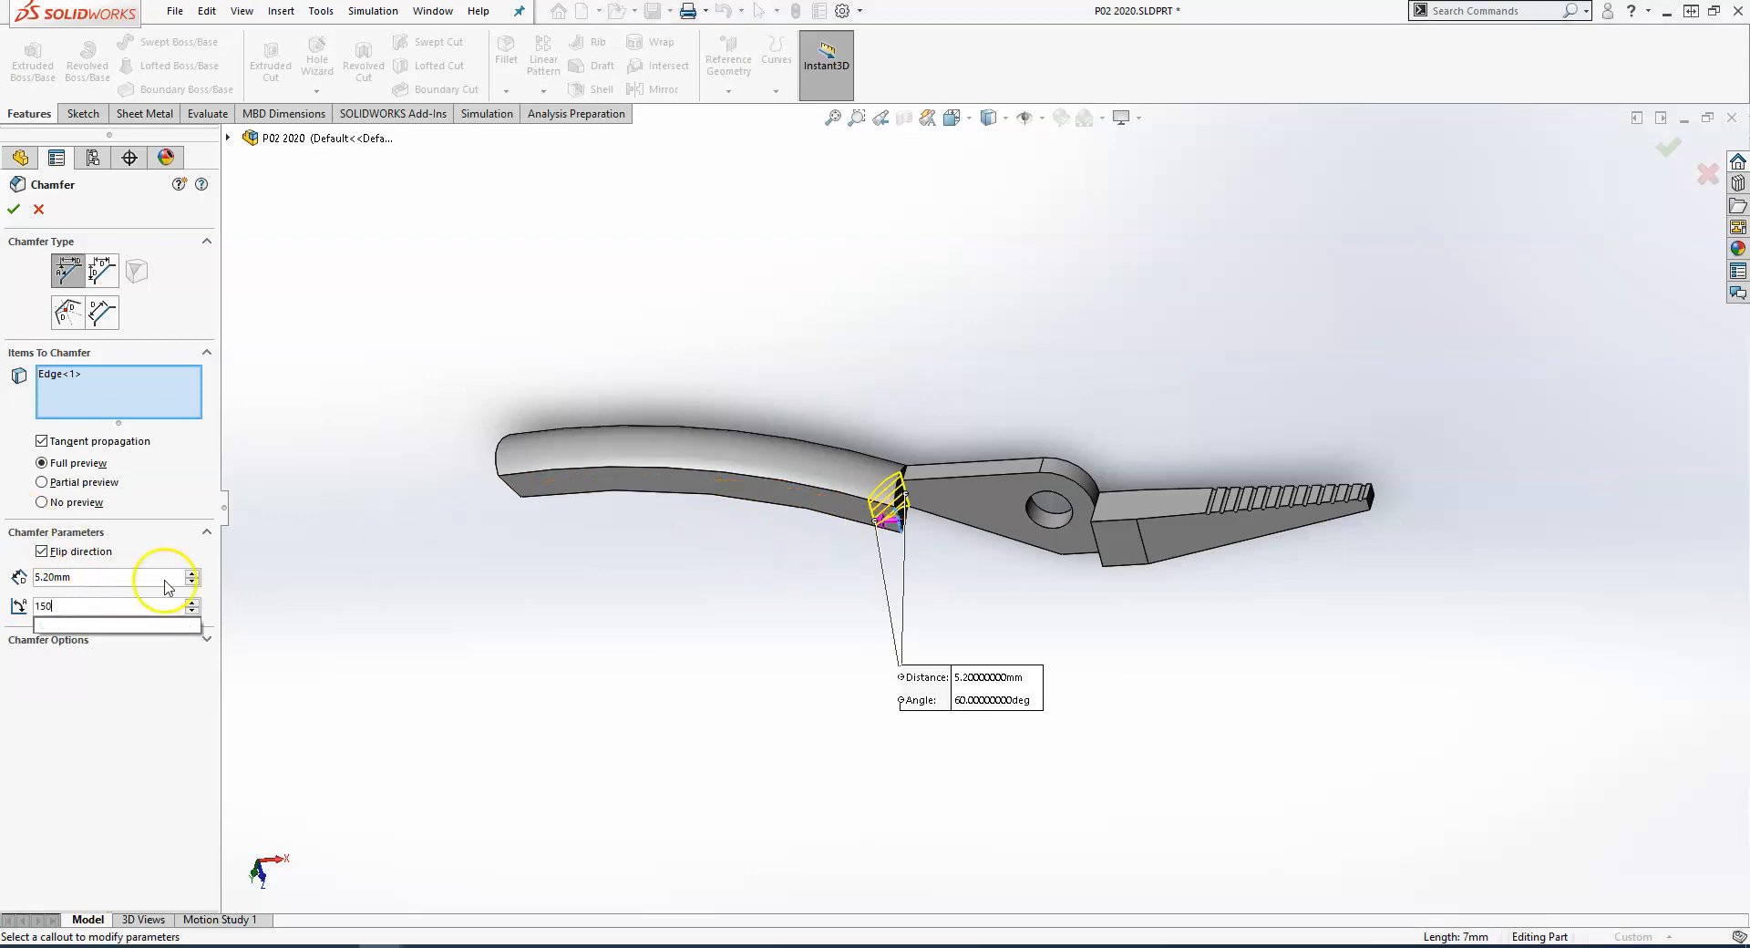
{"action": "key", "text": "Return"}
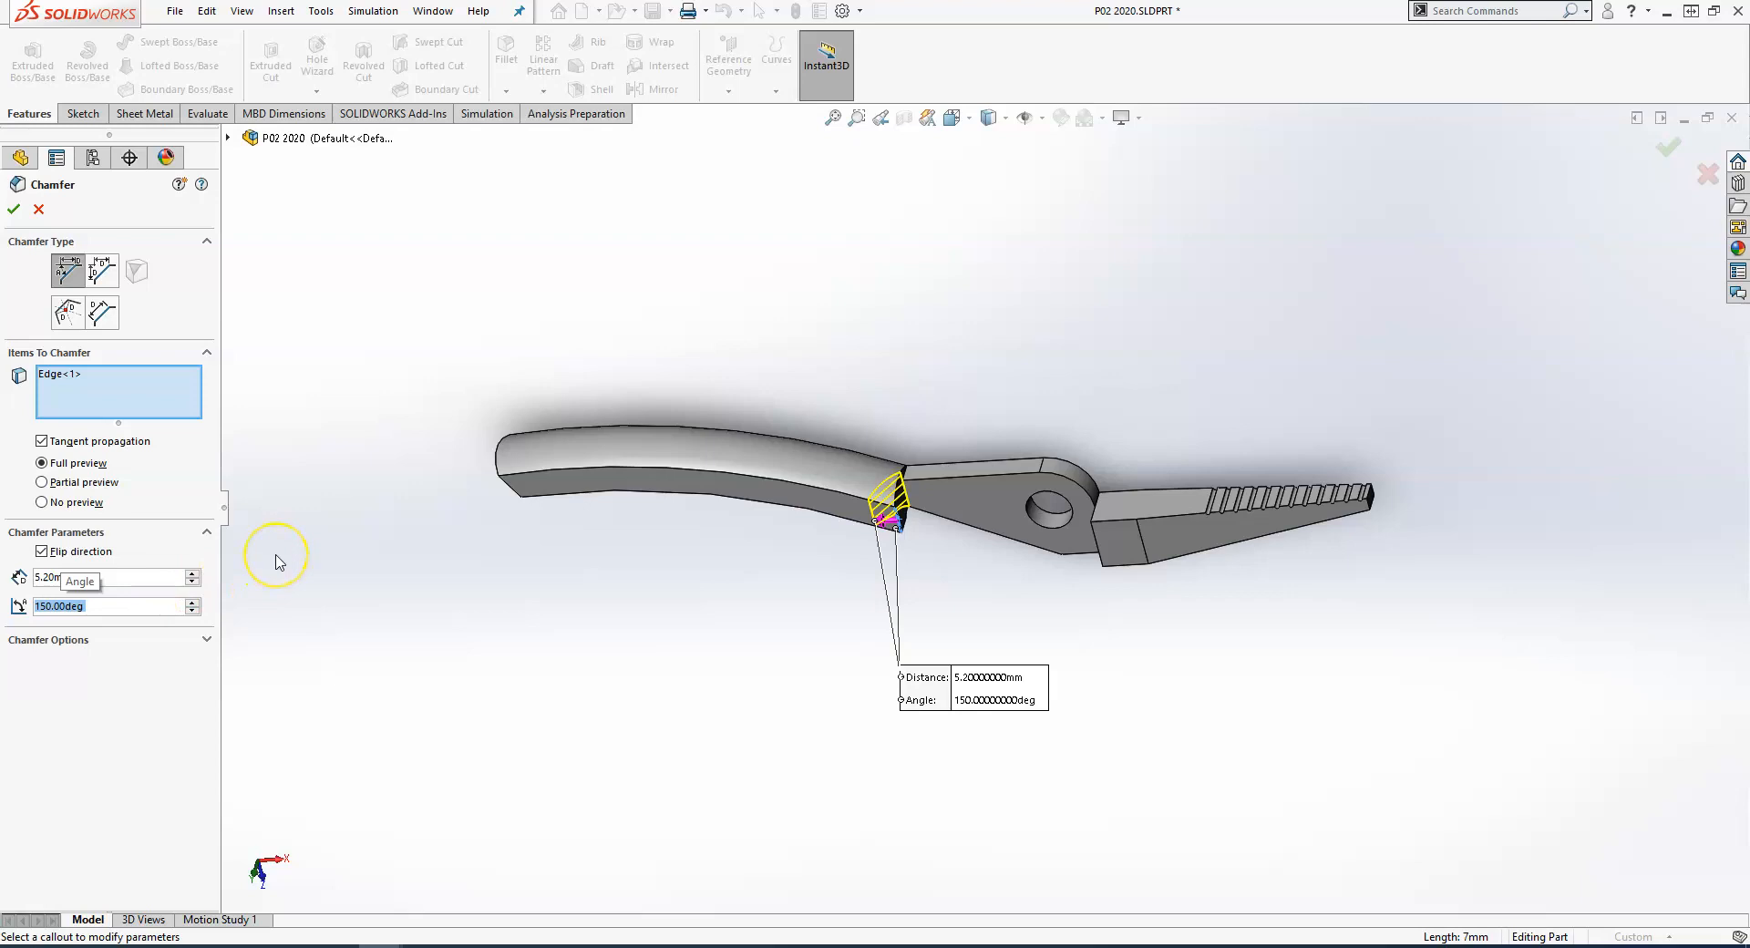
{"action": "key", "text": "Return"}
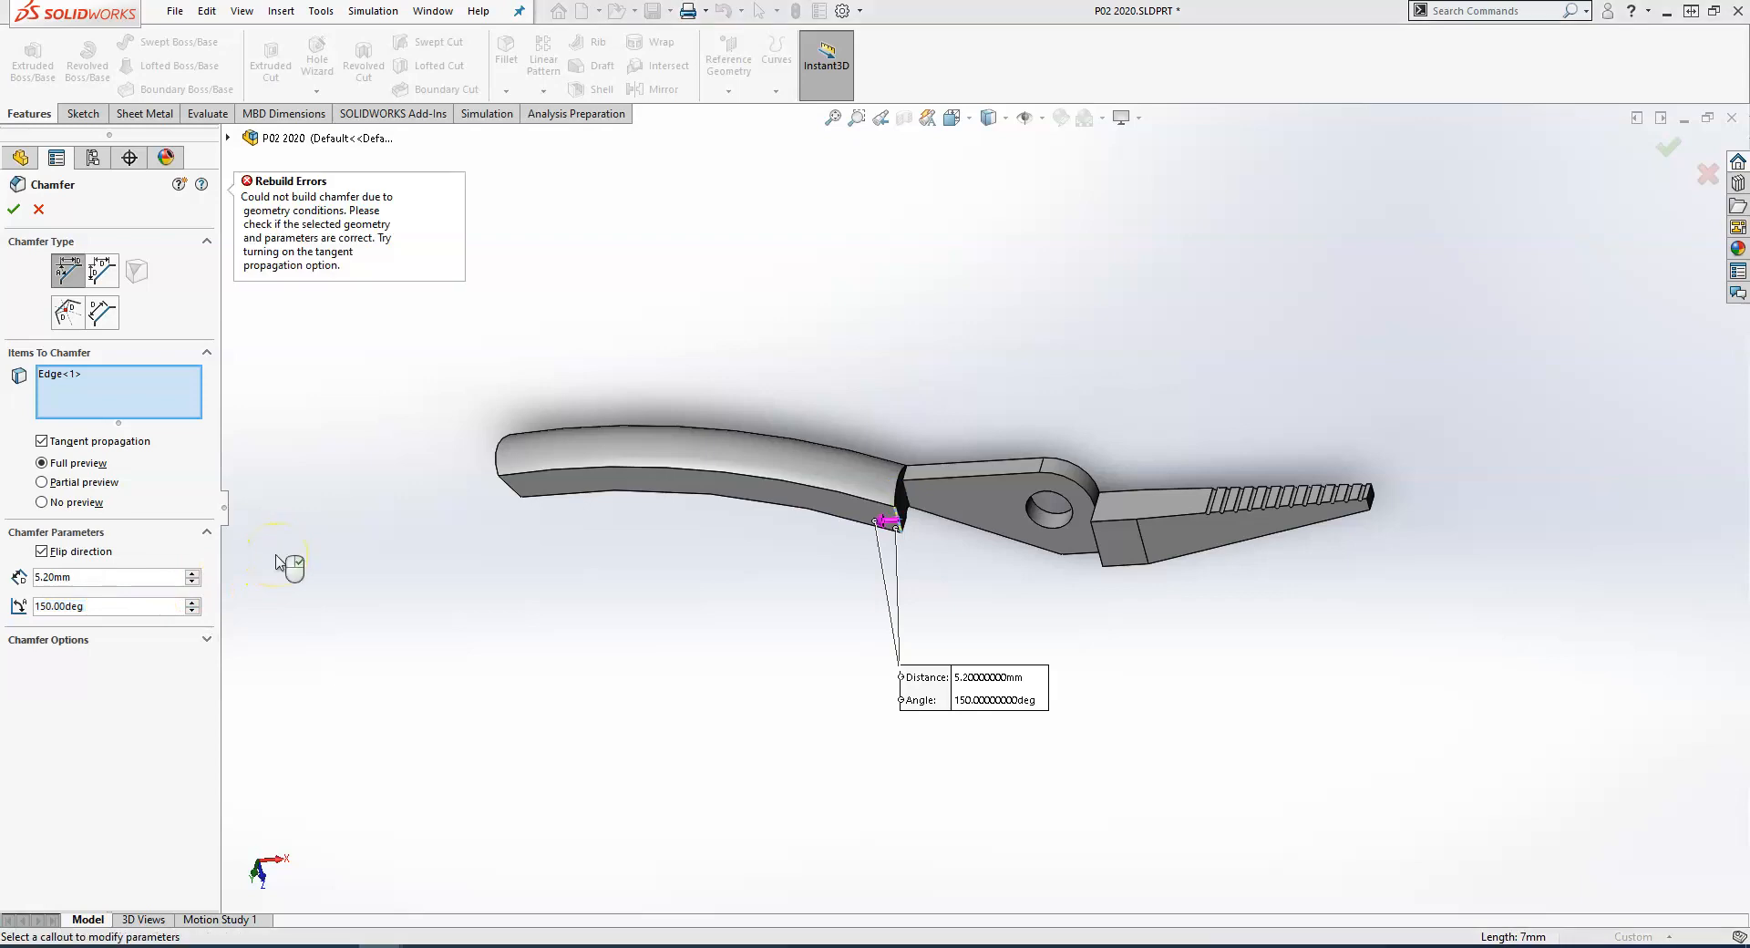
{"action": "left_click", "coordinate": [104, 607]}
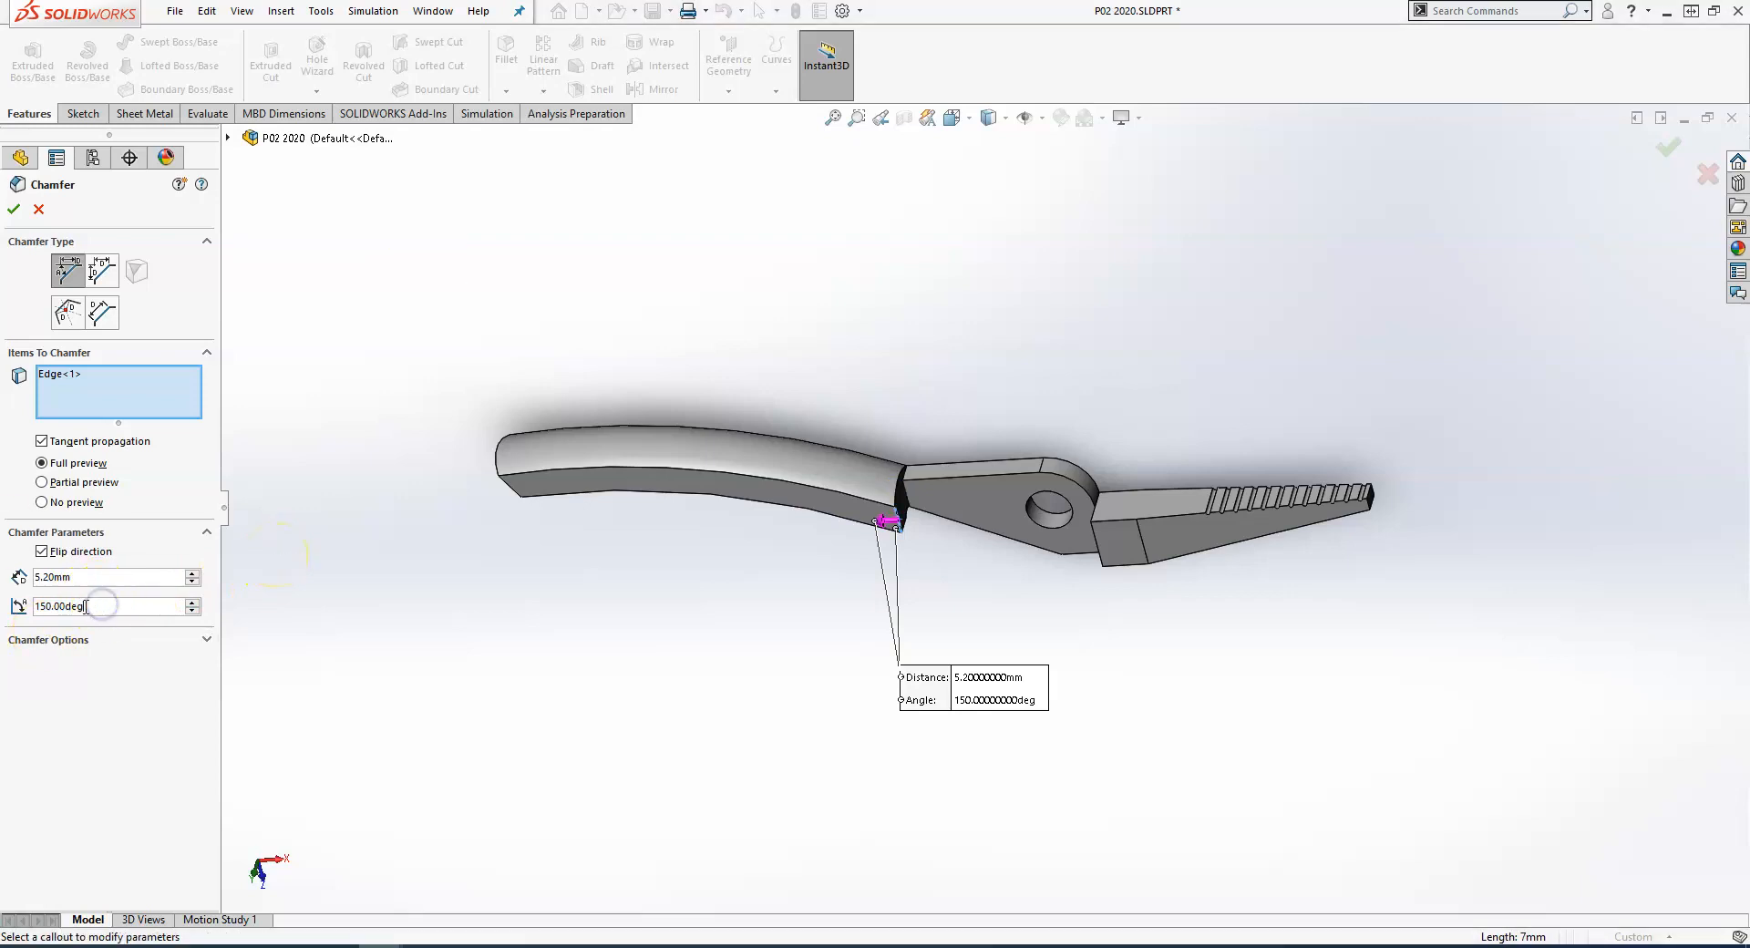
{"action": "type", "text": "120"}
{"action": "key", "text": "Return"}
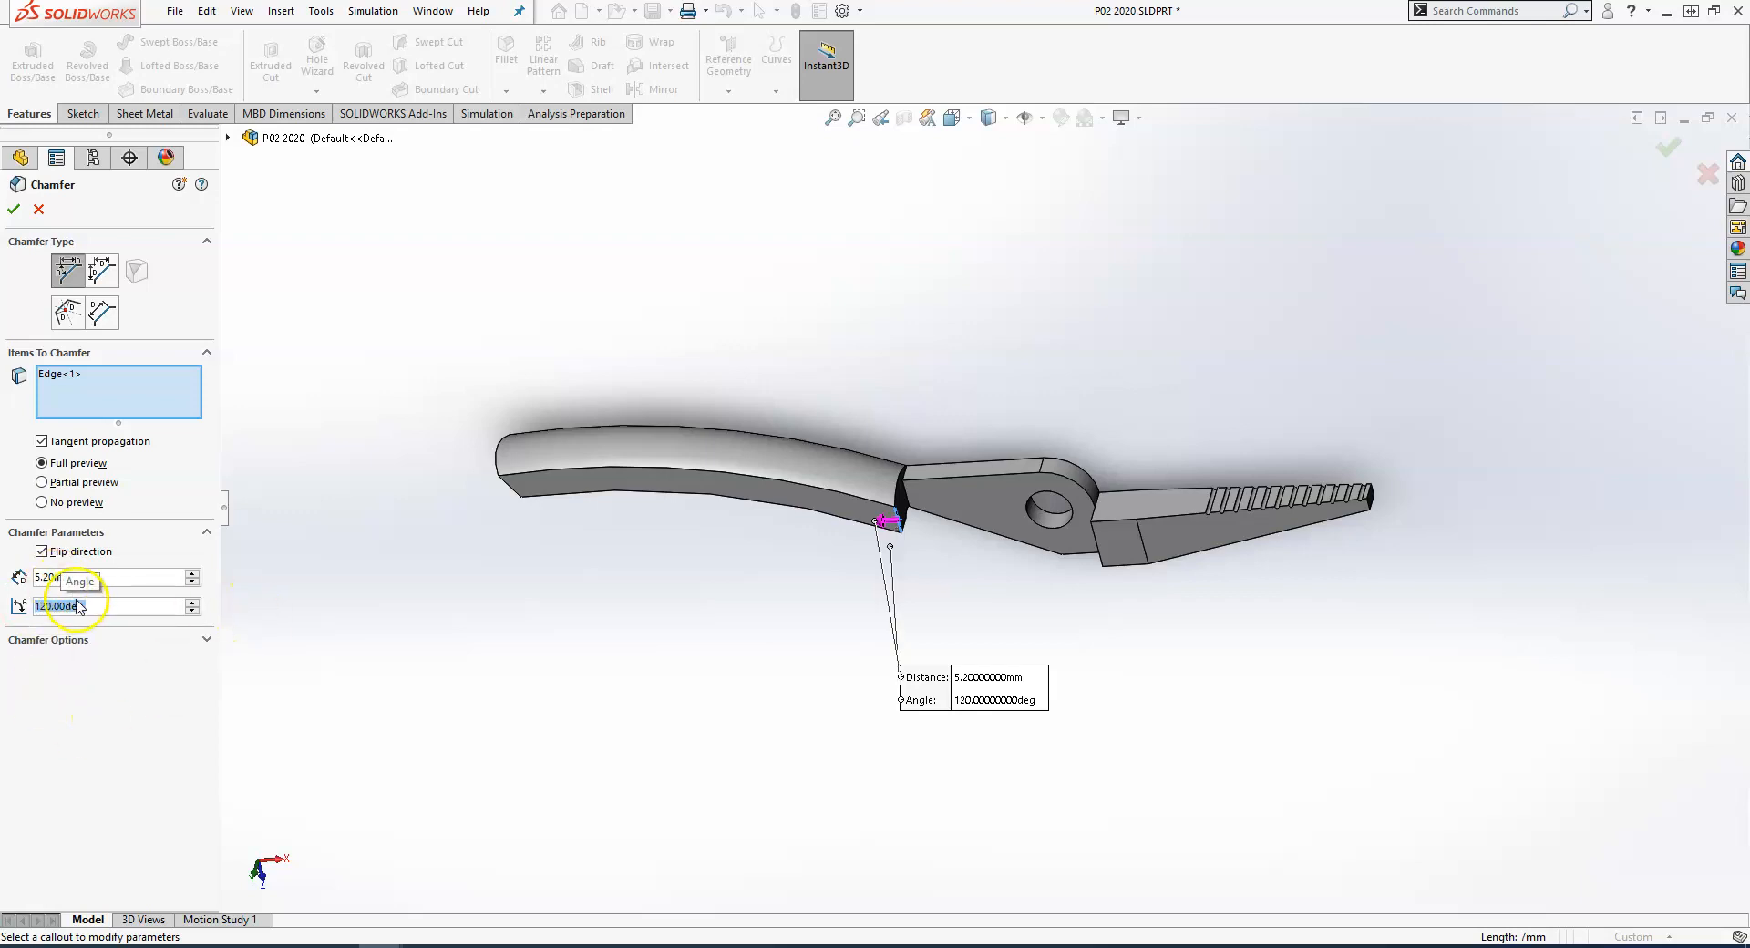
Set the chamfer angle to 60 degrees and apply the chamfer to the handle end
{"action": "type", "text": "60"}
{"action": "key", "text": "Return"}
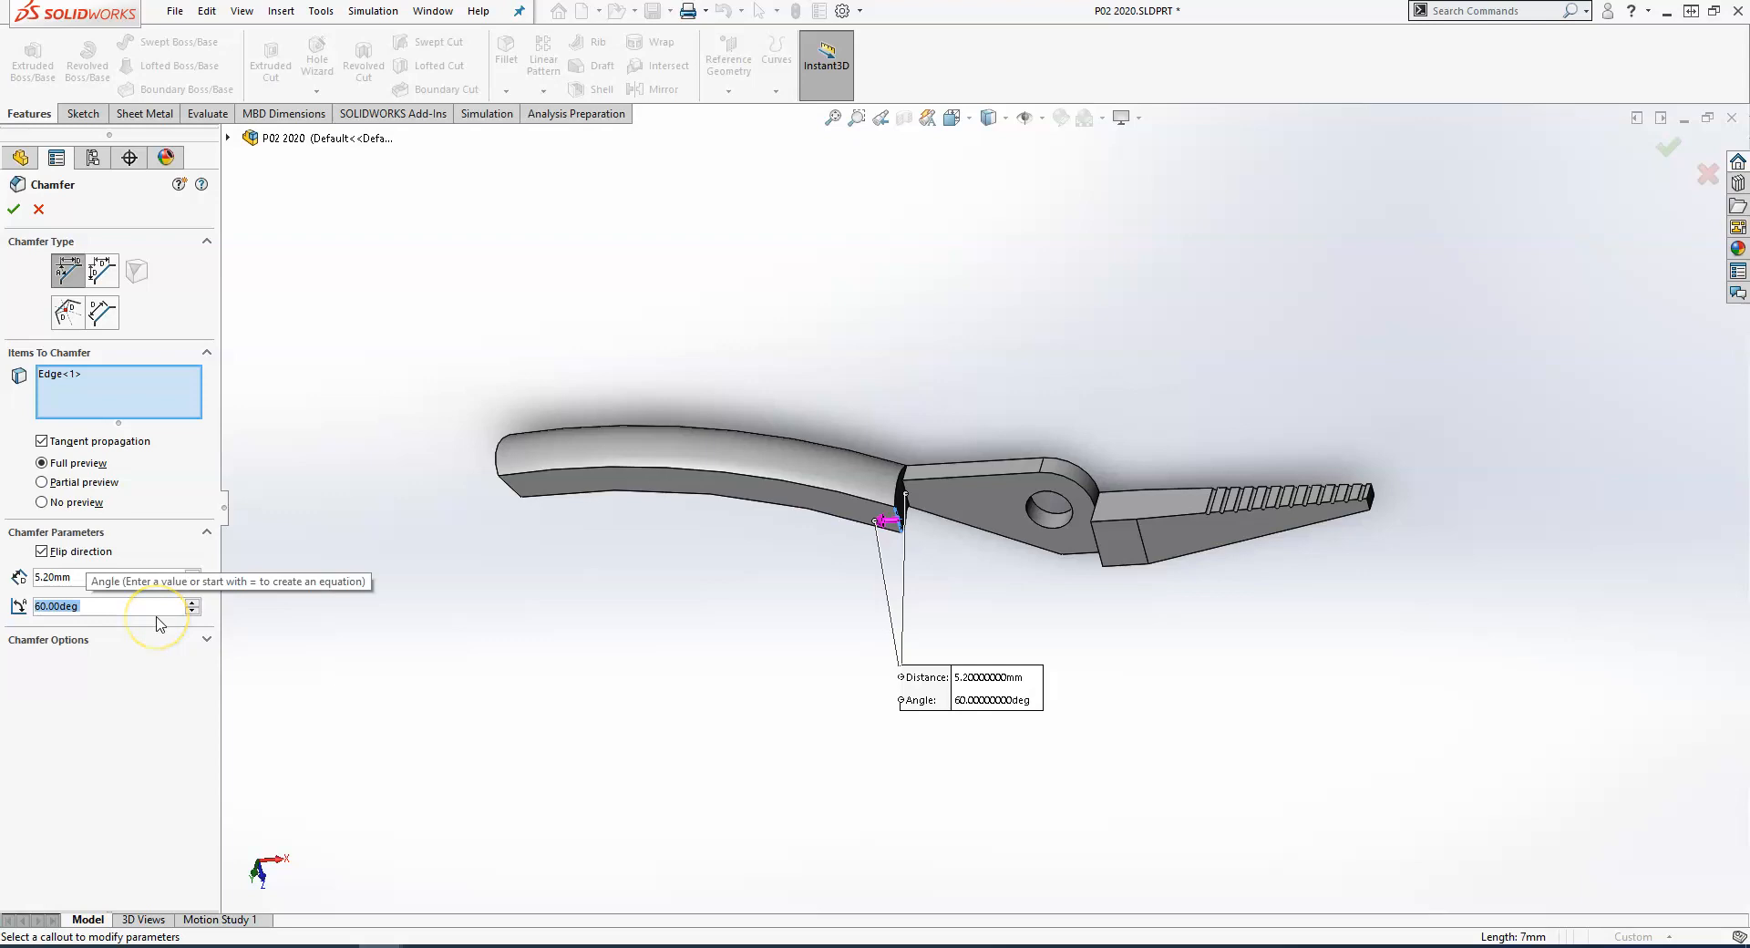
{"action": "key", "text": "Return"}
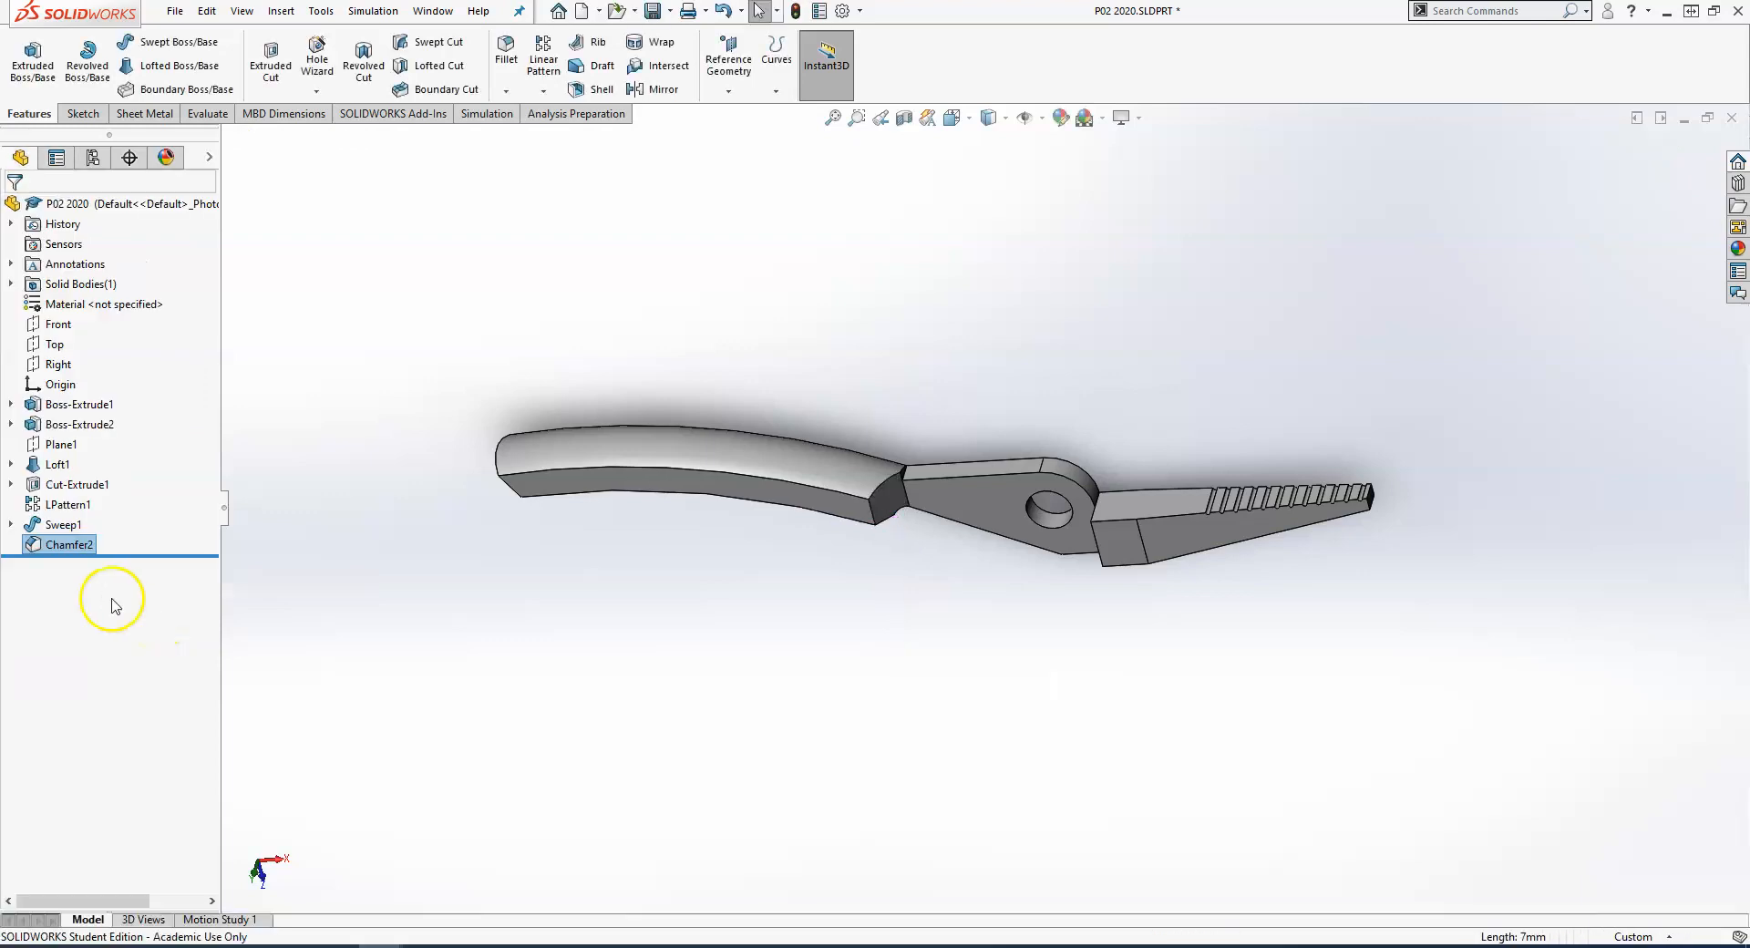
{"action": "middle_click_drag", "start_coordinate": [951, 605], "coordinate": [925, 510]}
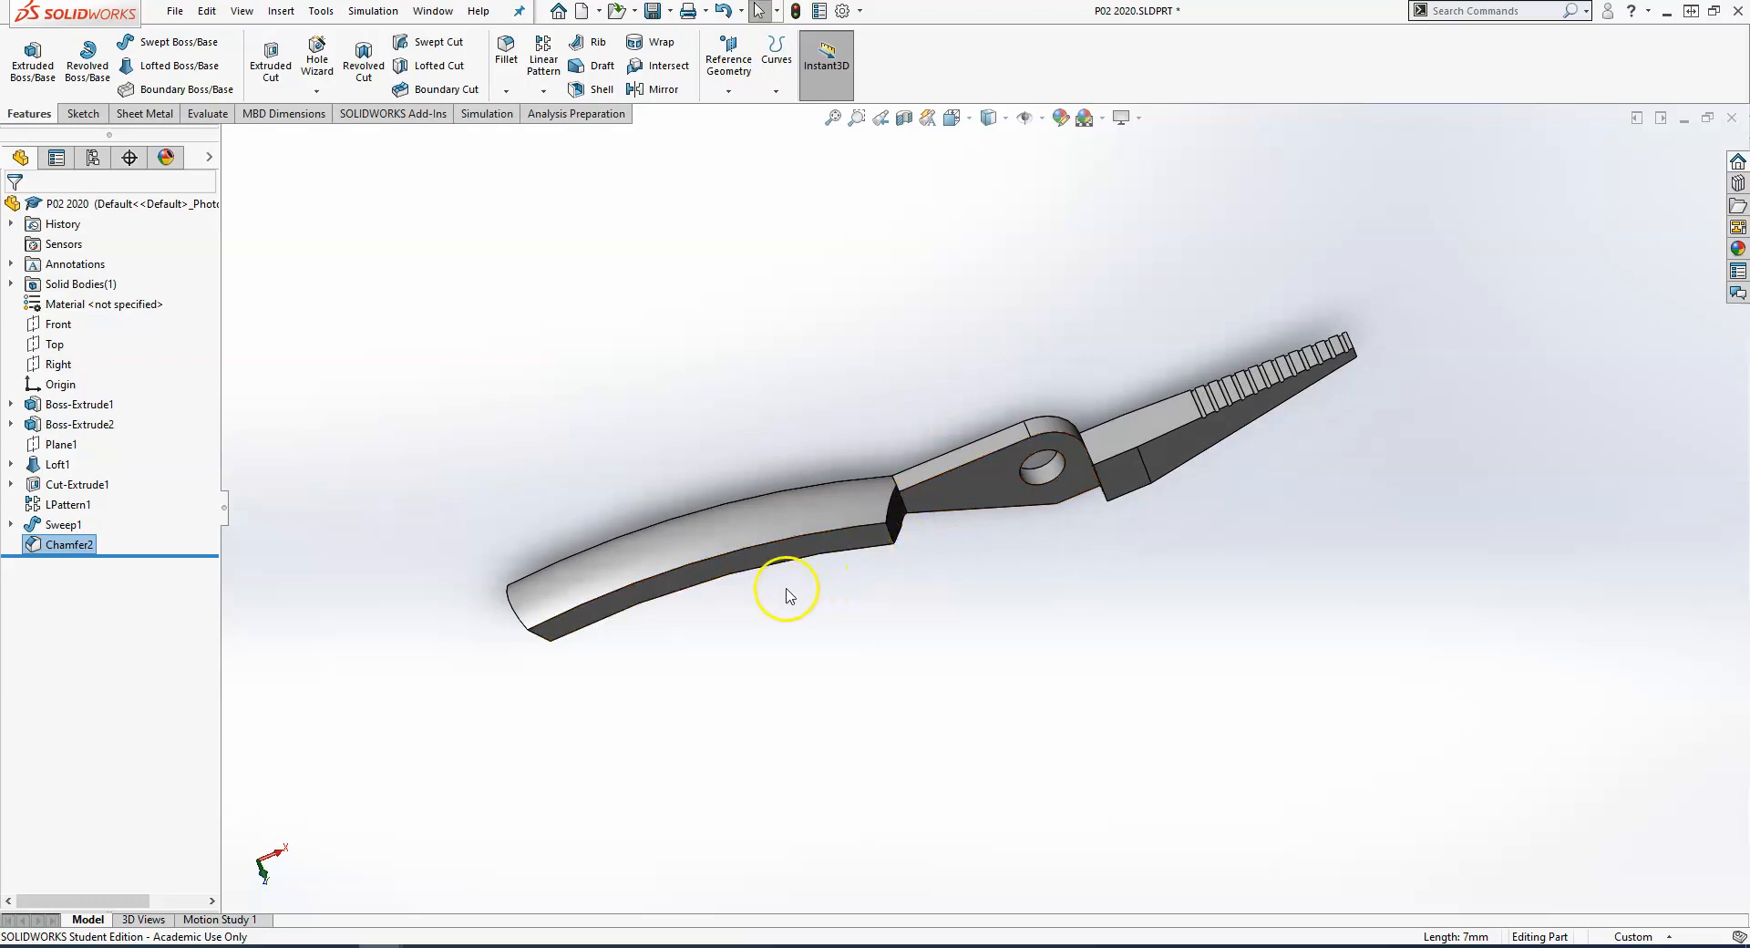
{"action": "middle_click_drag", "start_coordinate": [745, 580], "coordinate": [649, 493]}
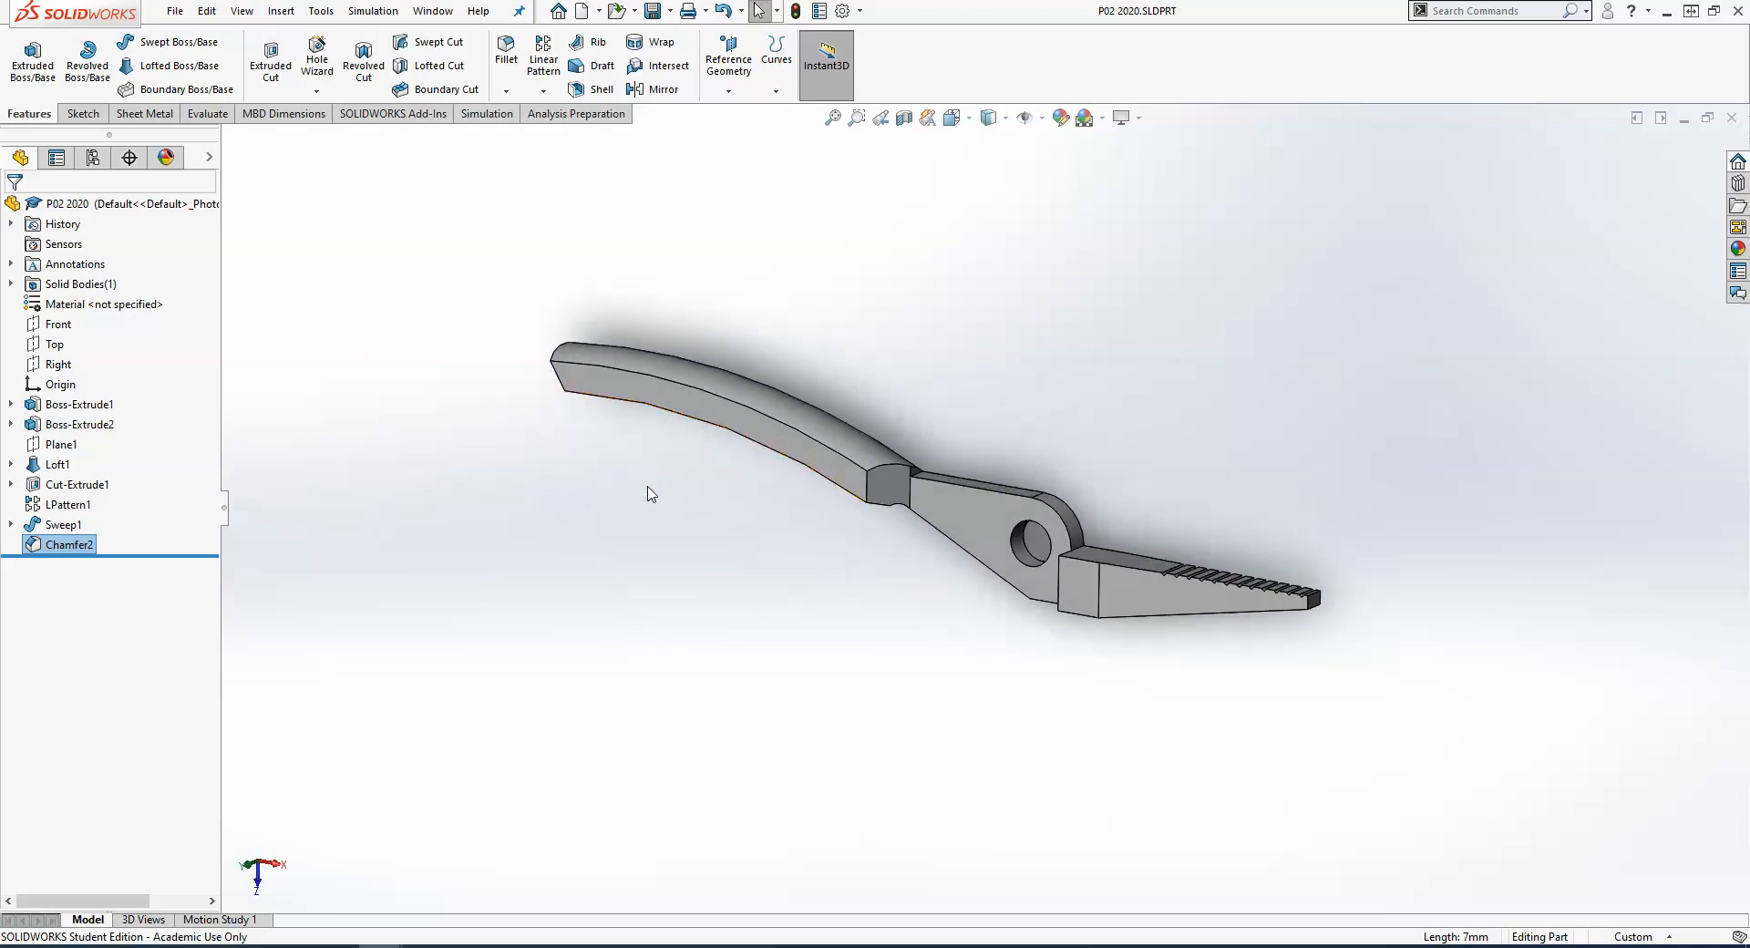
Switch to the P03 2020 assembly and insert the pin part P01 2020 fixed at the assembly origin
{"action": "left_click", "coordinate": [677, 407]}
{"action": "key", "text": "ctrl+Tab"}
{"action": "key", "text": "ctrl+Tab"}
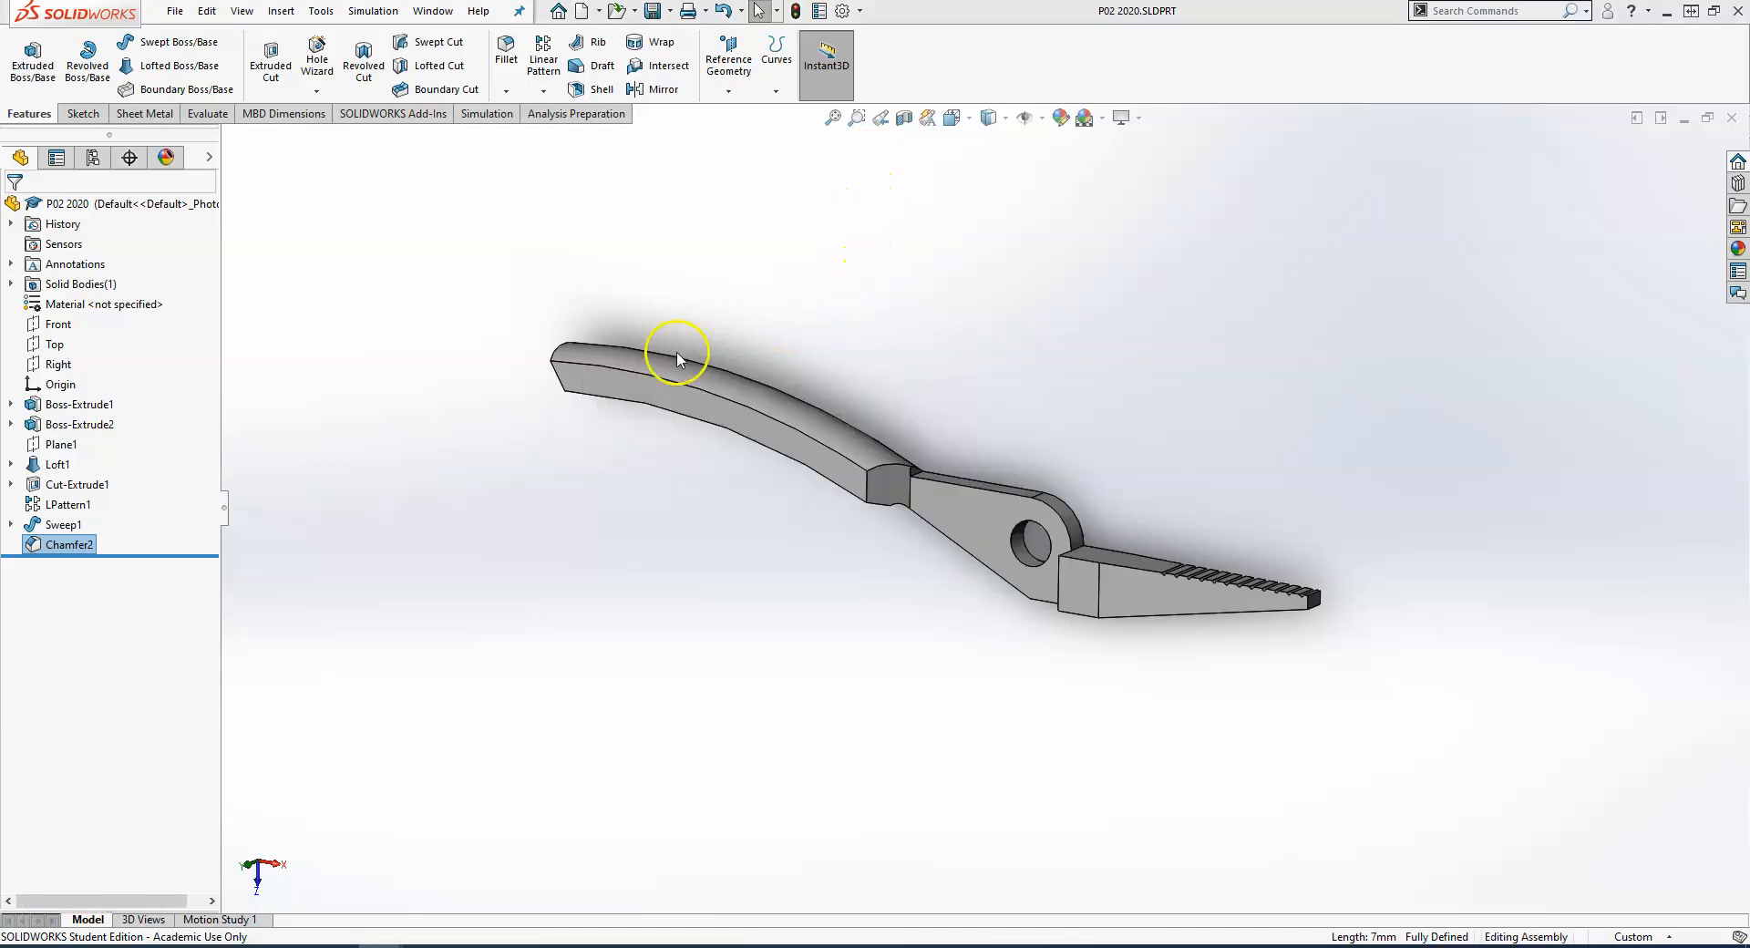
{"action": "left_click", "coordinate": [101, 63]}
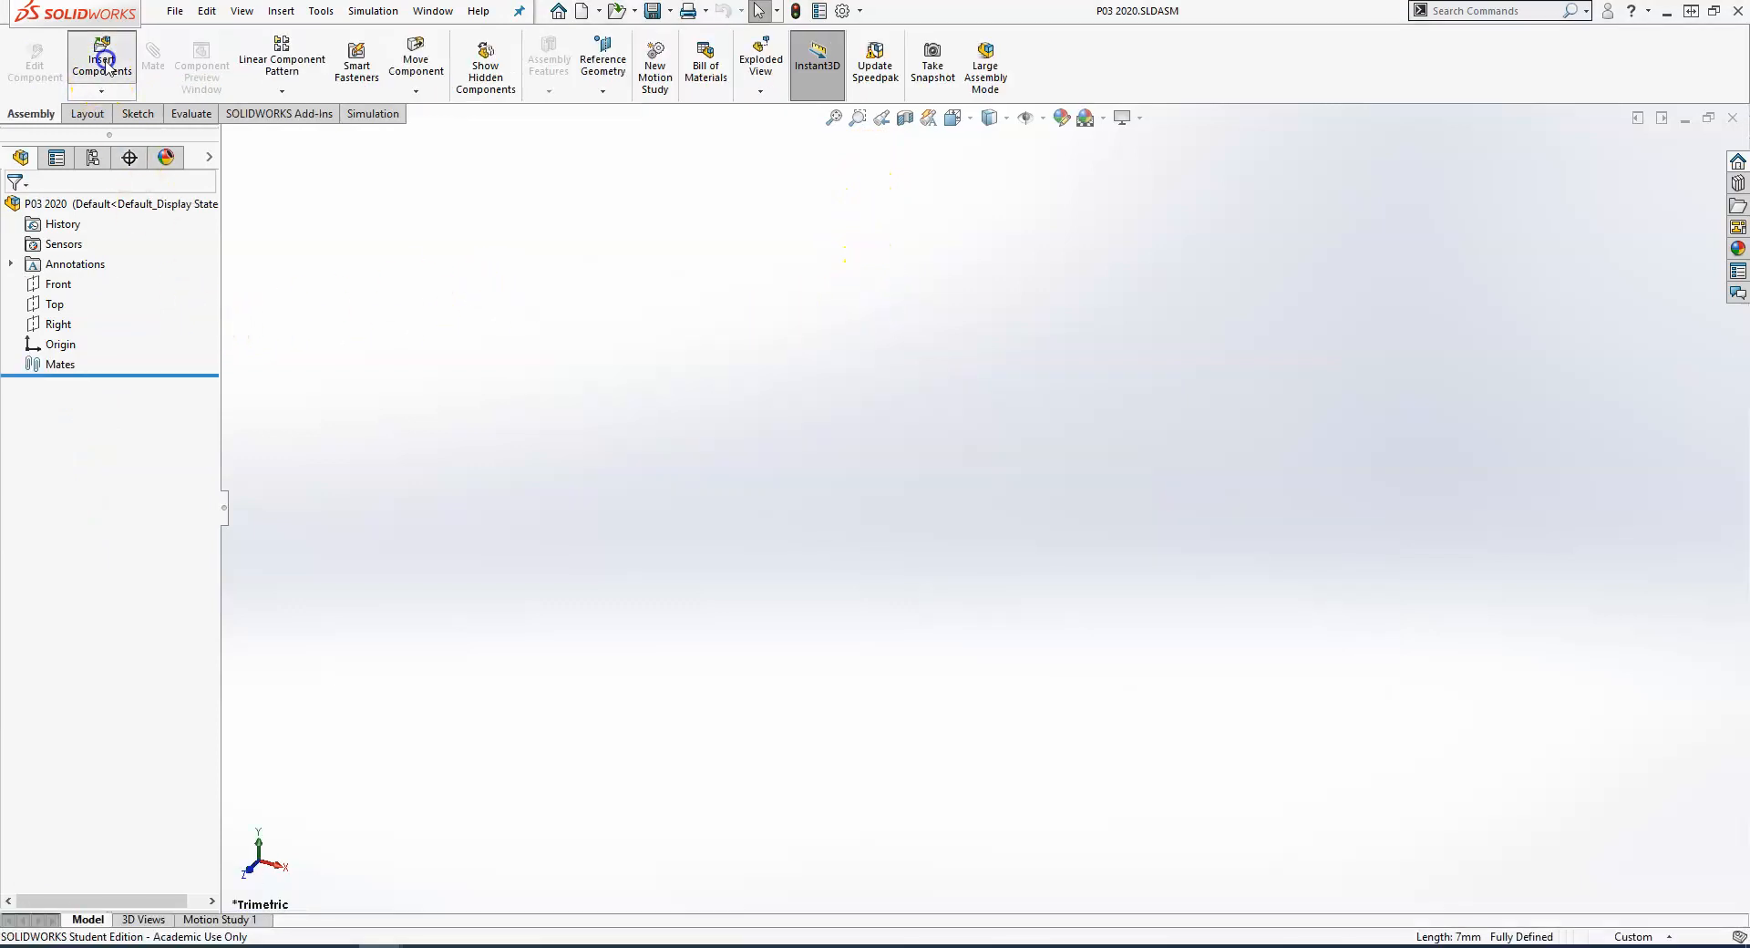
{"action": "left_click", "coordinate": [60, 400]}
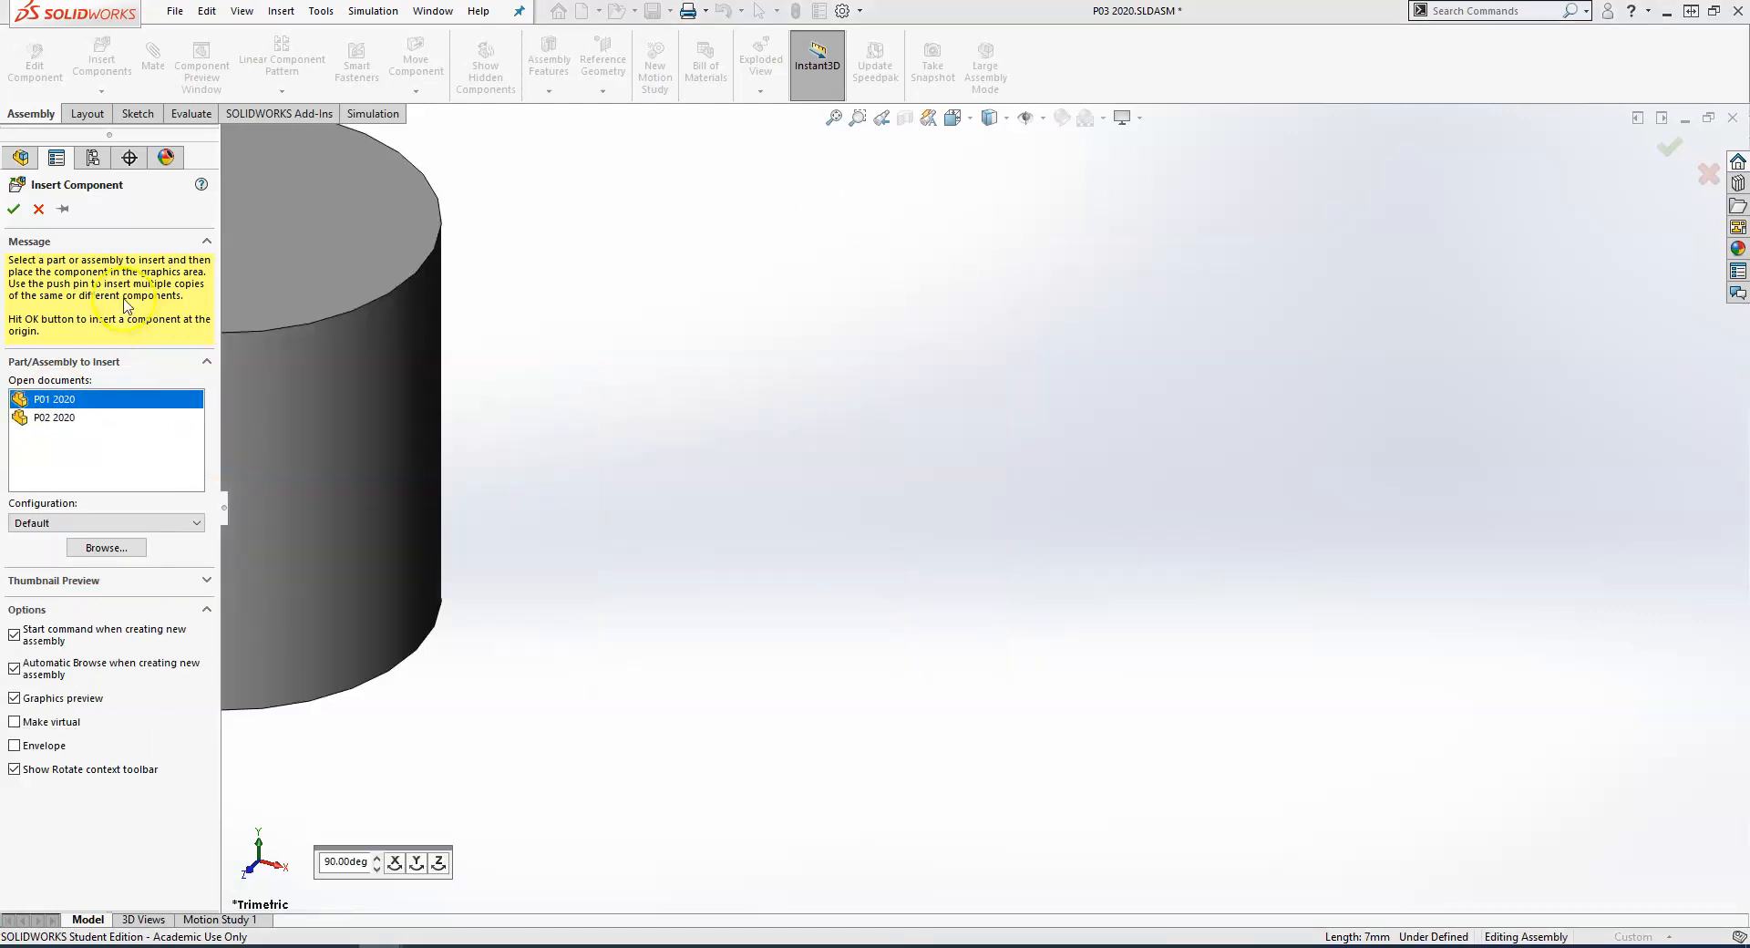
{"action": "left_click", "coordinate": [14, 208]}
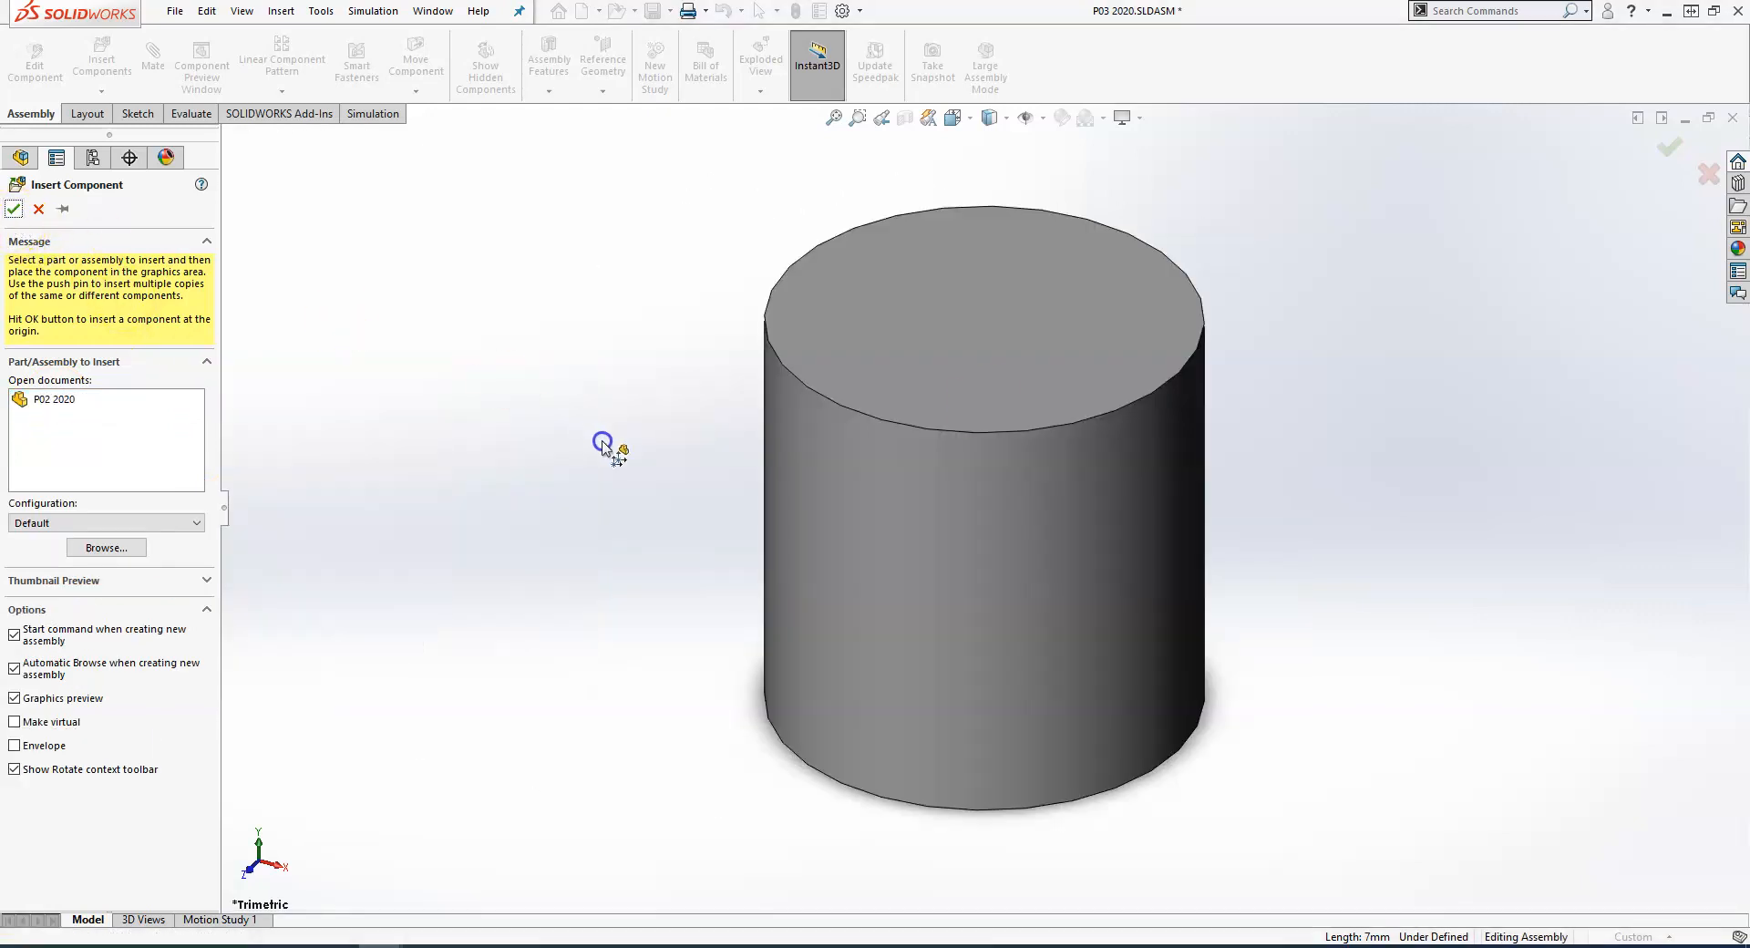
{"action": "scroll", "coordinate": [1168, 558], "scroll_direction": "up", "scroll_amount": 2}
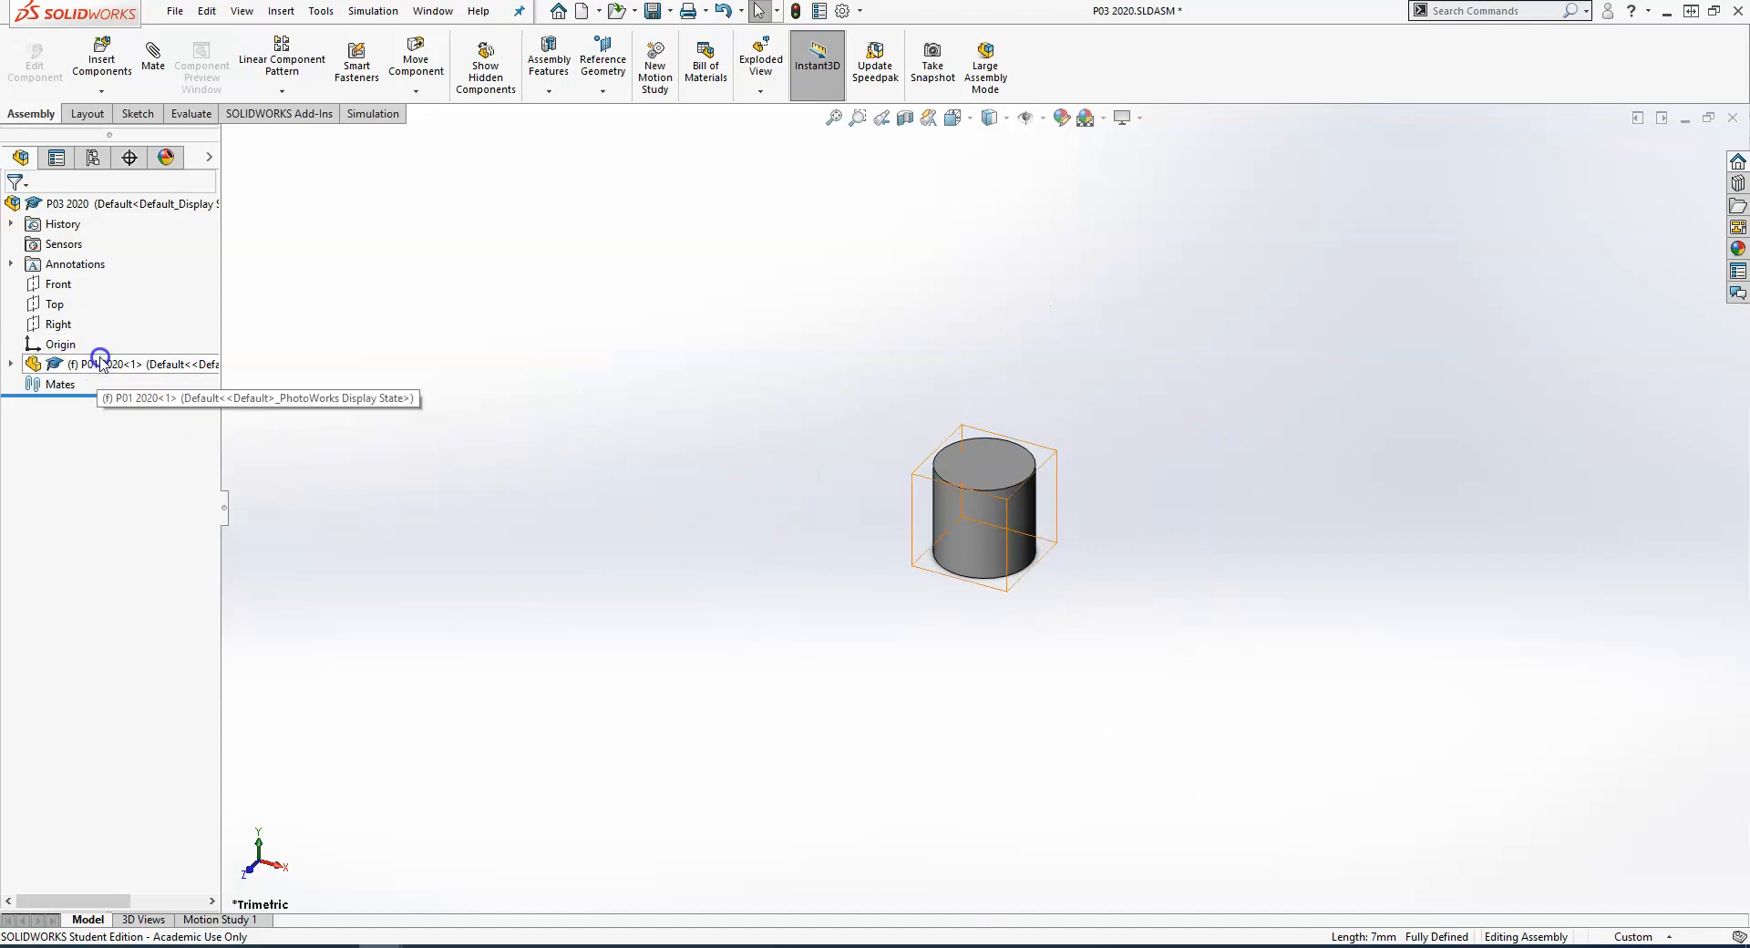
{"action": "left_click", "coordinate": [70, 344]}
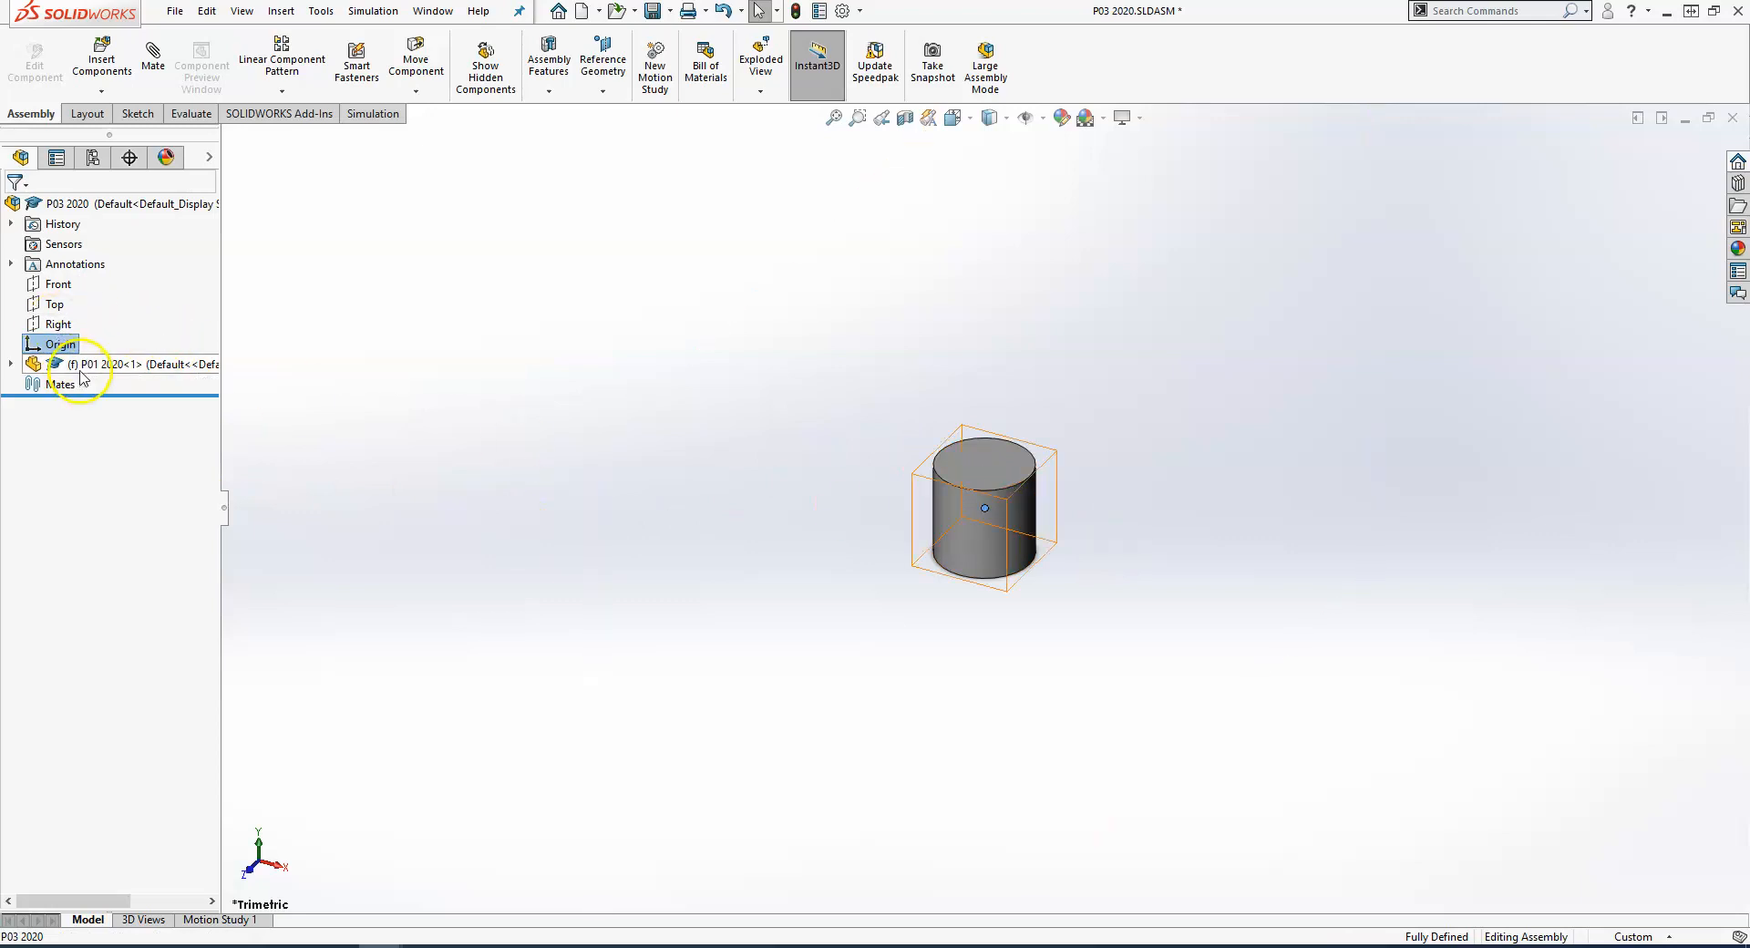
{"action": "middle_click_drag", "start_coordinate": [848, 441], "coordinate": [754, 461]}
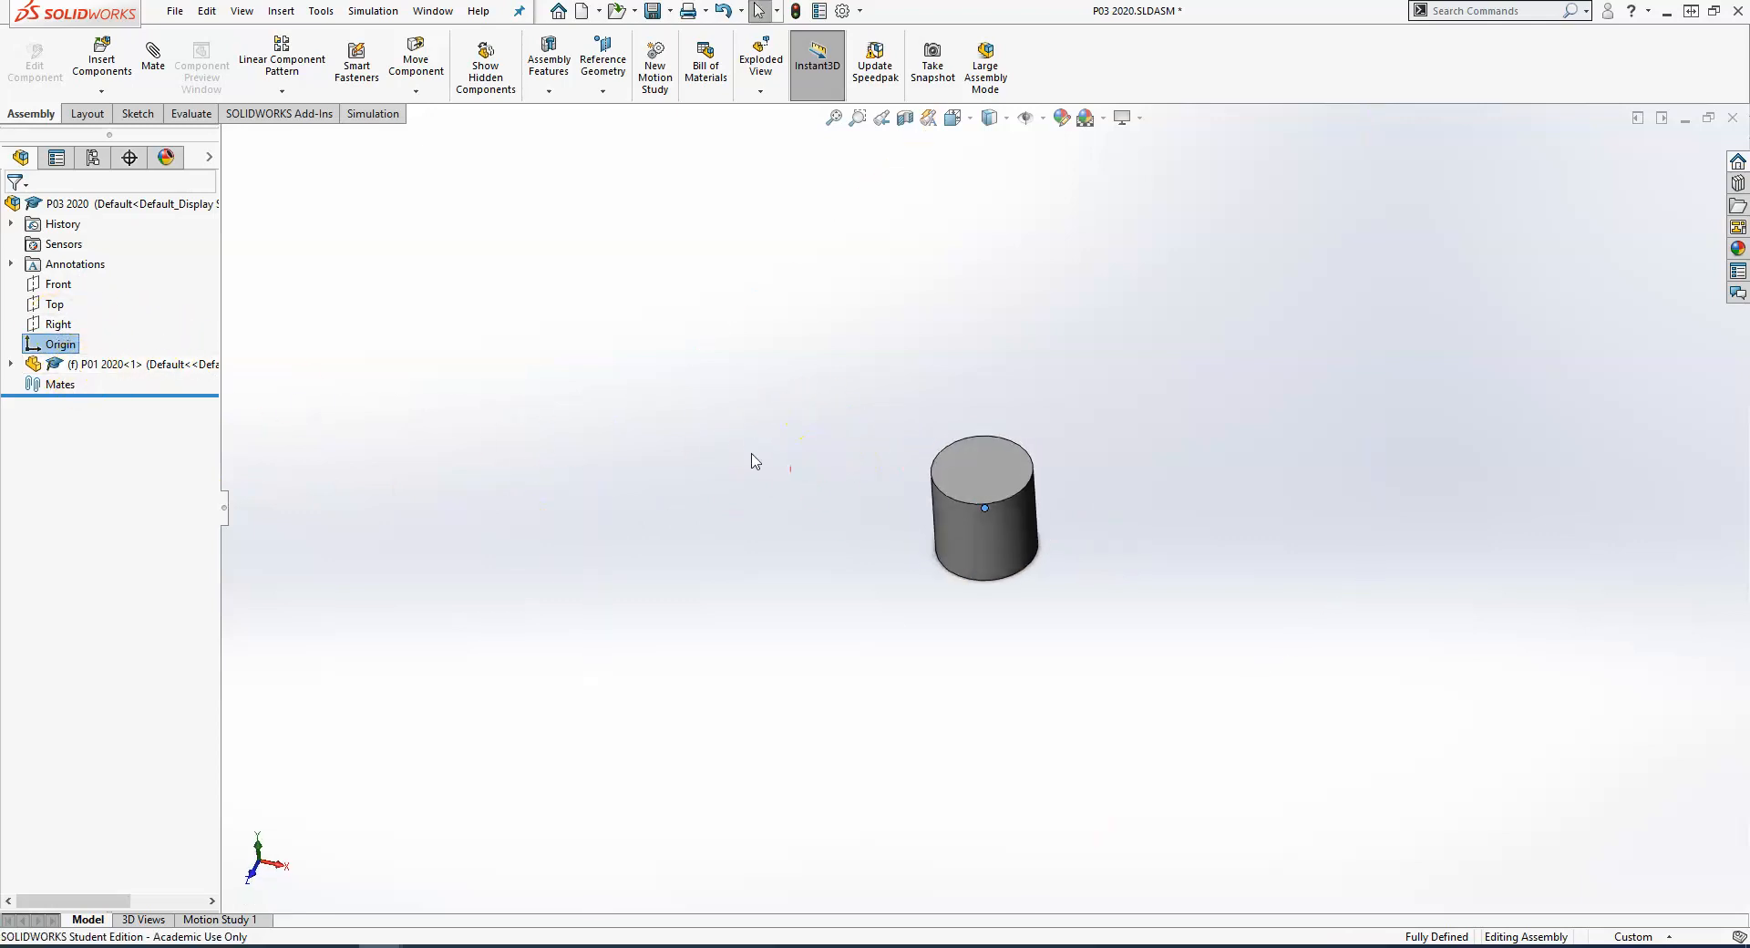
Insert the plier body P02 2020 into the assembly near the pin
{"action": "scroll", "coordinate": [545, 408], "scroll_direction": "up", "scroll_amount": 2}
{"action": "left_click", "coordinate": [101, 56]}
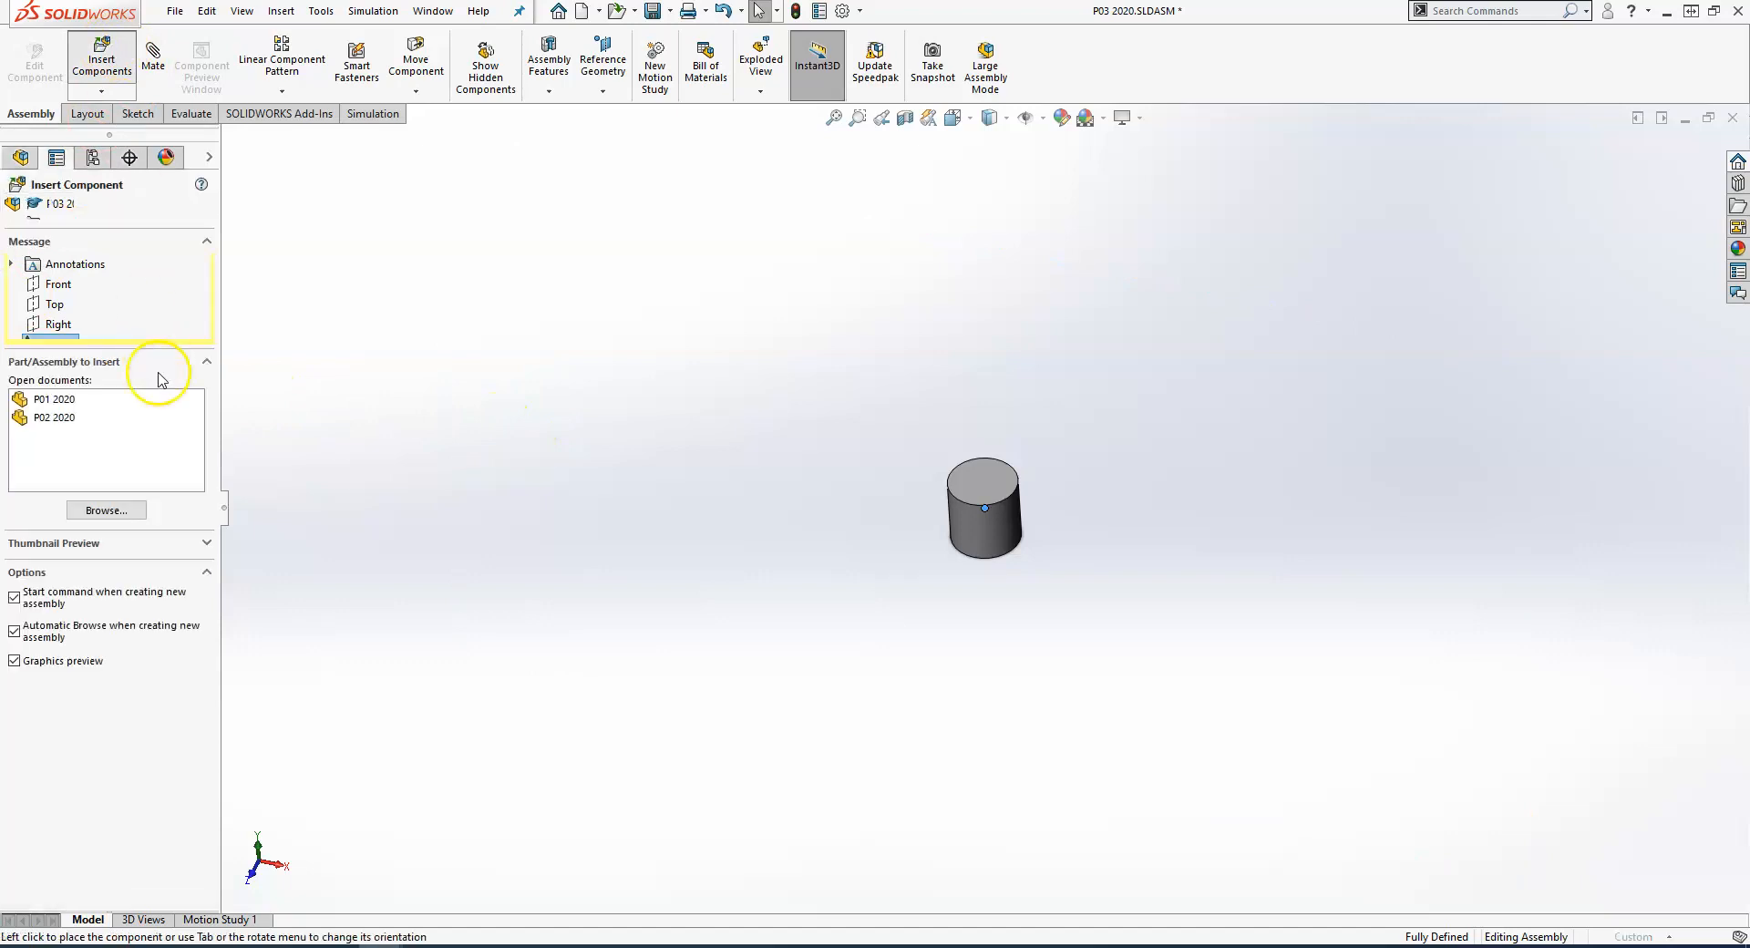
{"action": "left_click", "coordinate": [57, 419]}
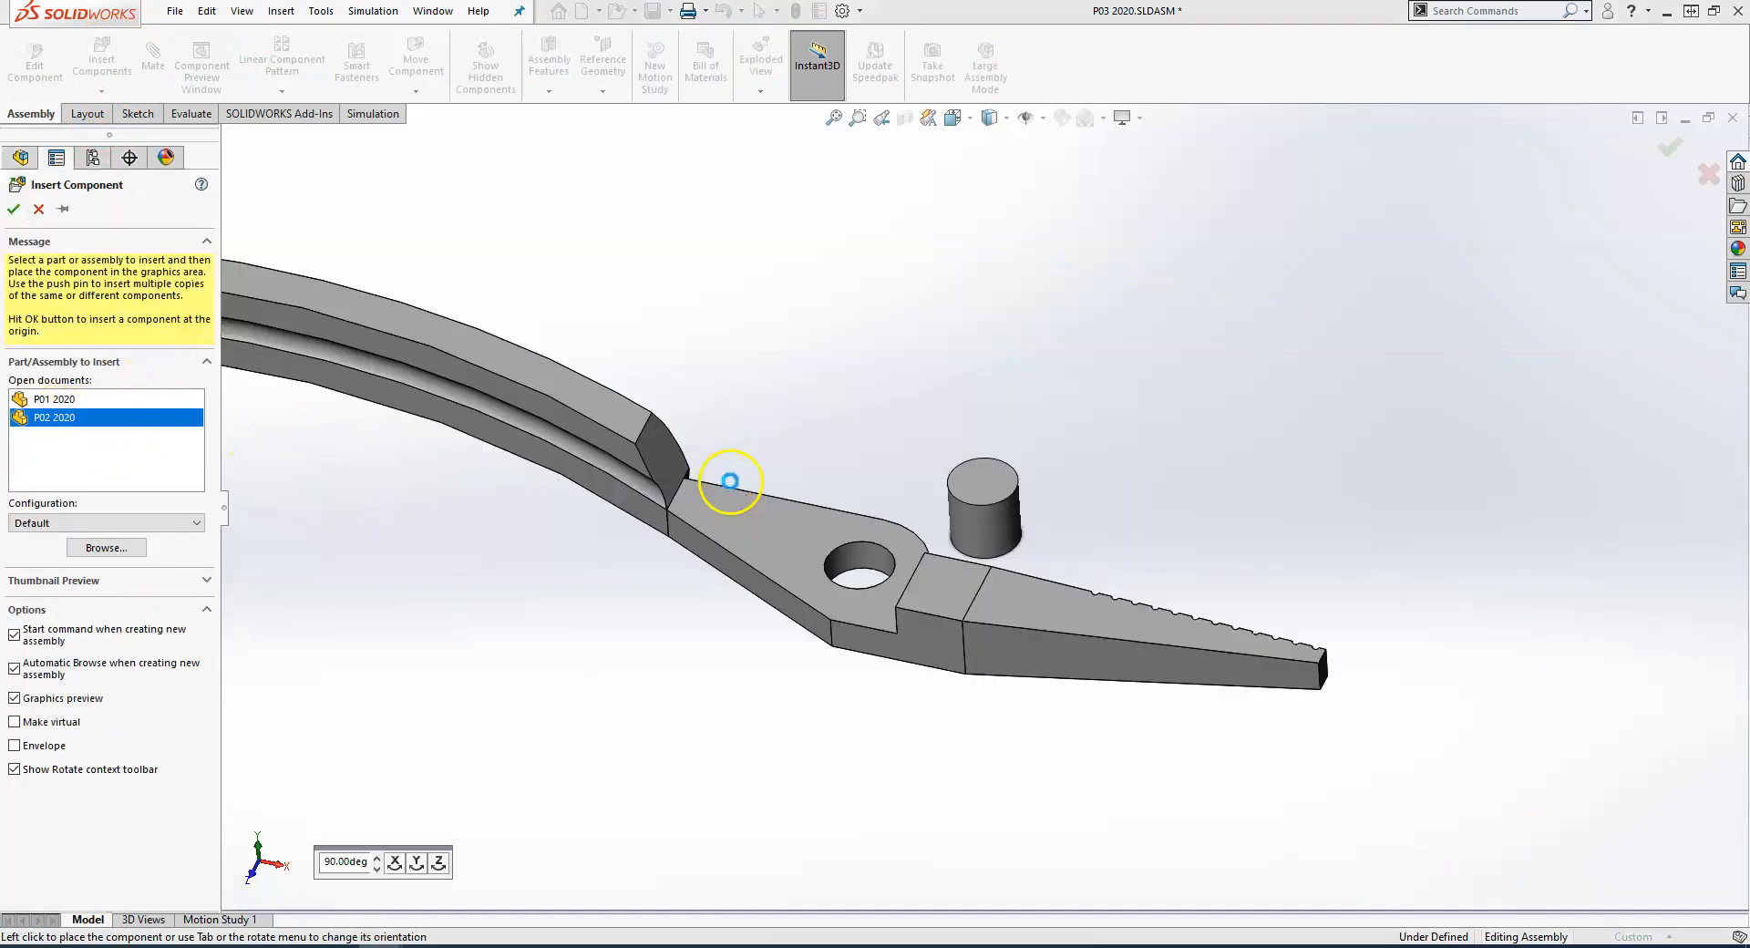
{"action": "scroll", "coordinate": [871, 538], "scroll_direction": "up", "scroll_amount": 3}
{"action": "left_click", "coordinate": [903, 539]}
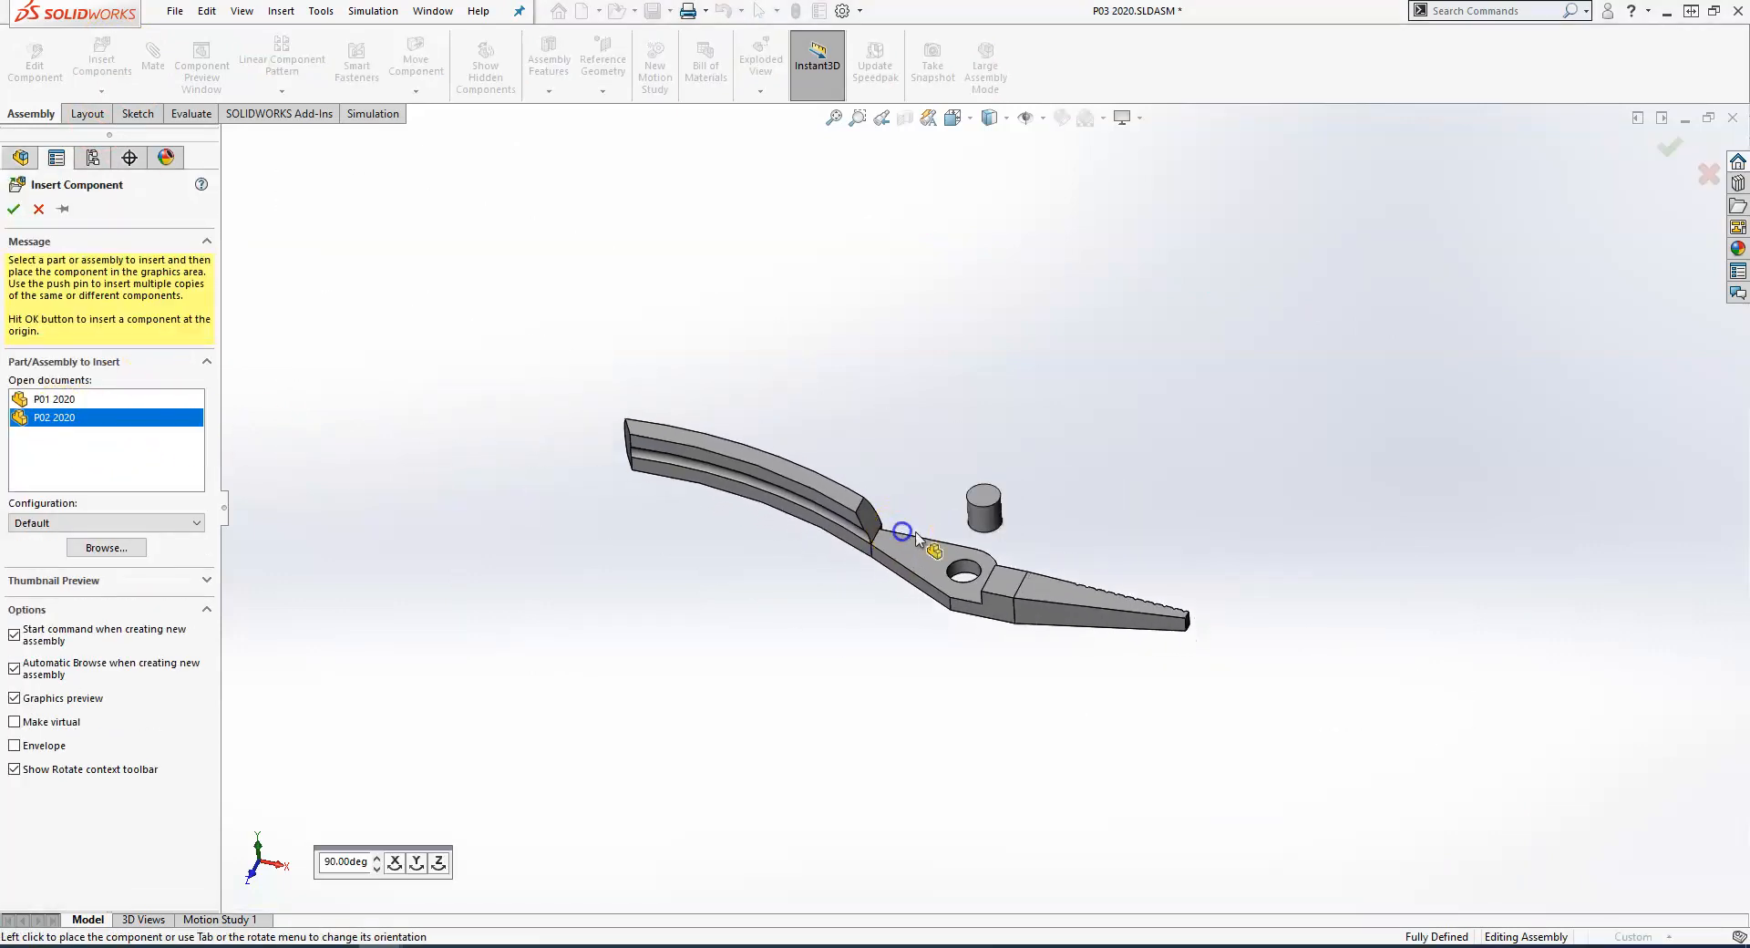
Add a concentric mate between the plier body's pivot hole and the pin's cylindrical face
{"action": "scroll", "coordinate": [949, 559], "scroll_direction": "down", "scroll_amount": 3}
{"action": "left_click", "coordinate": [983, 584]}
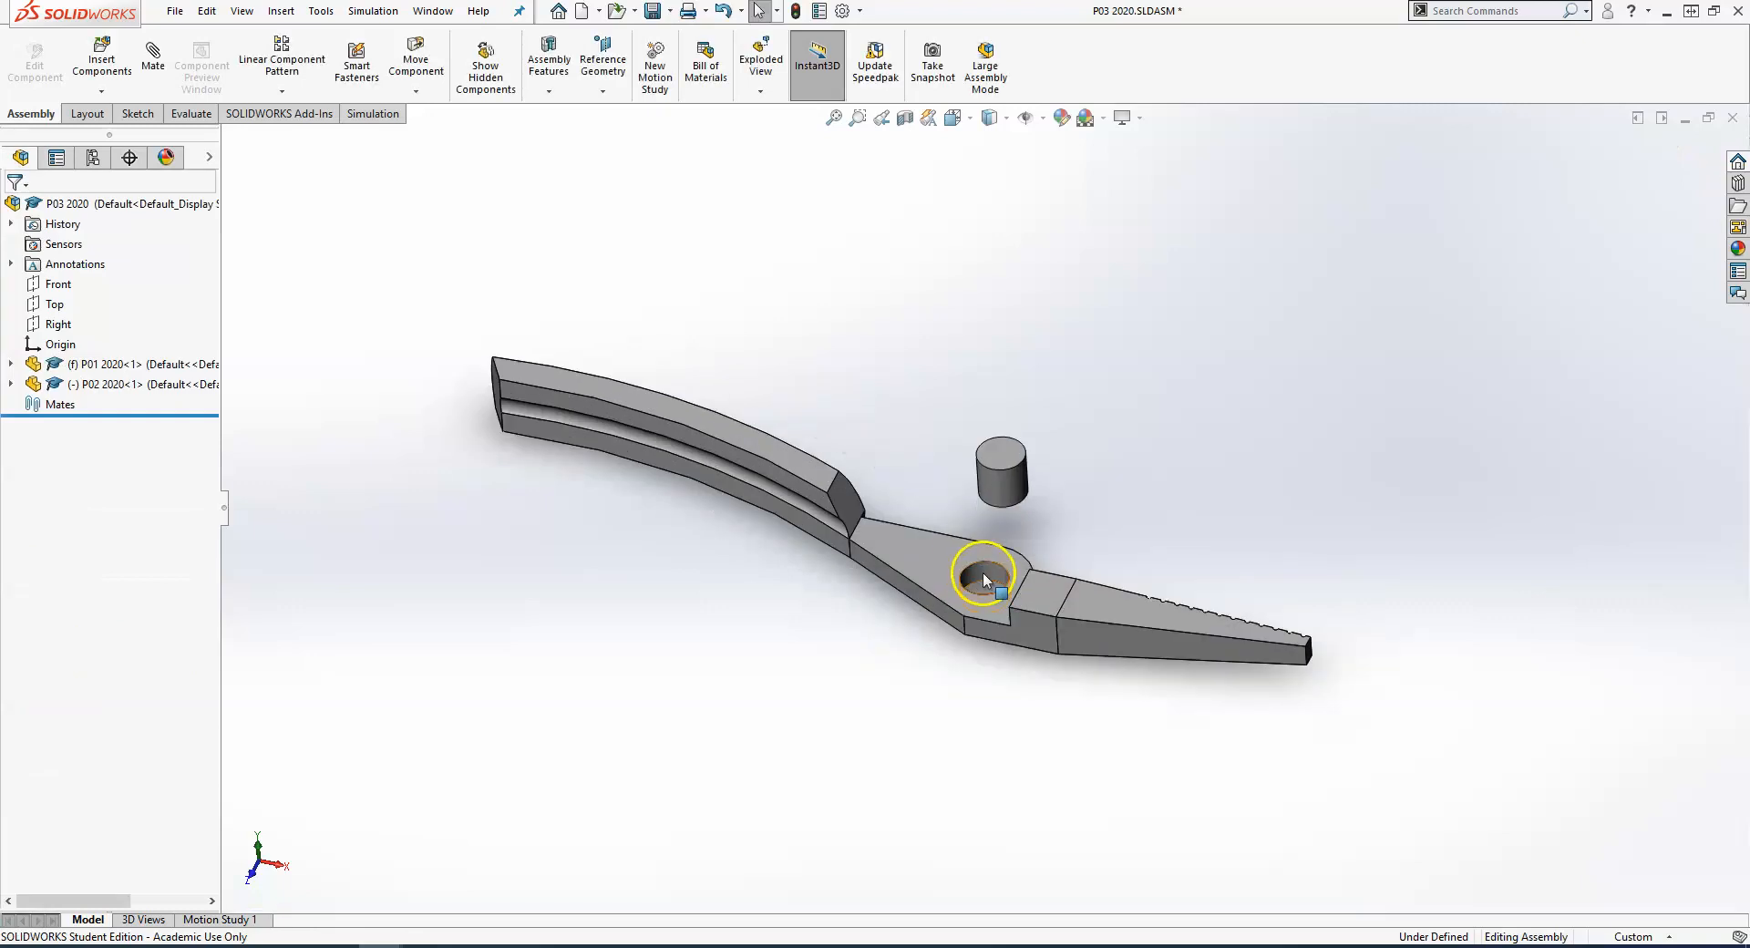
{"action": "left_click", "coordinate": [1002, 476], "text": "ctrl"}
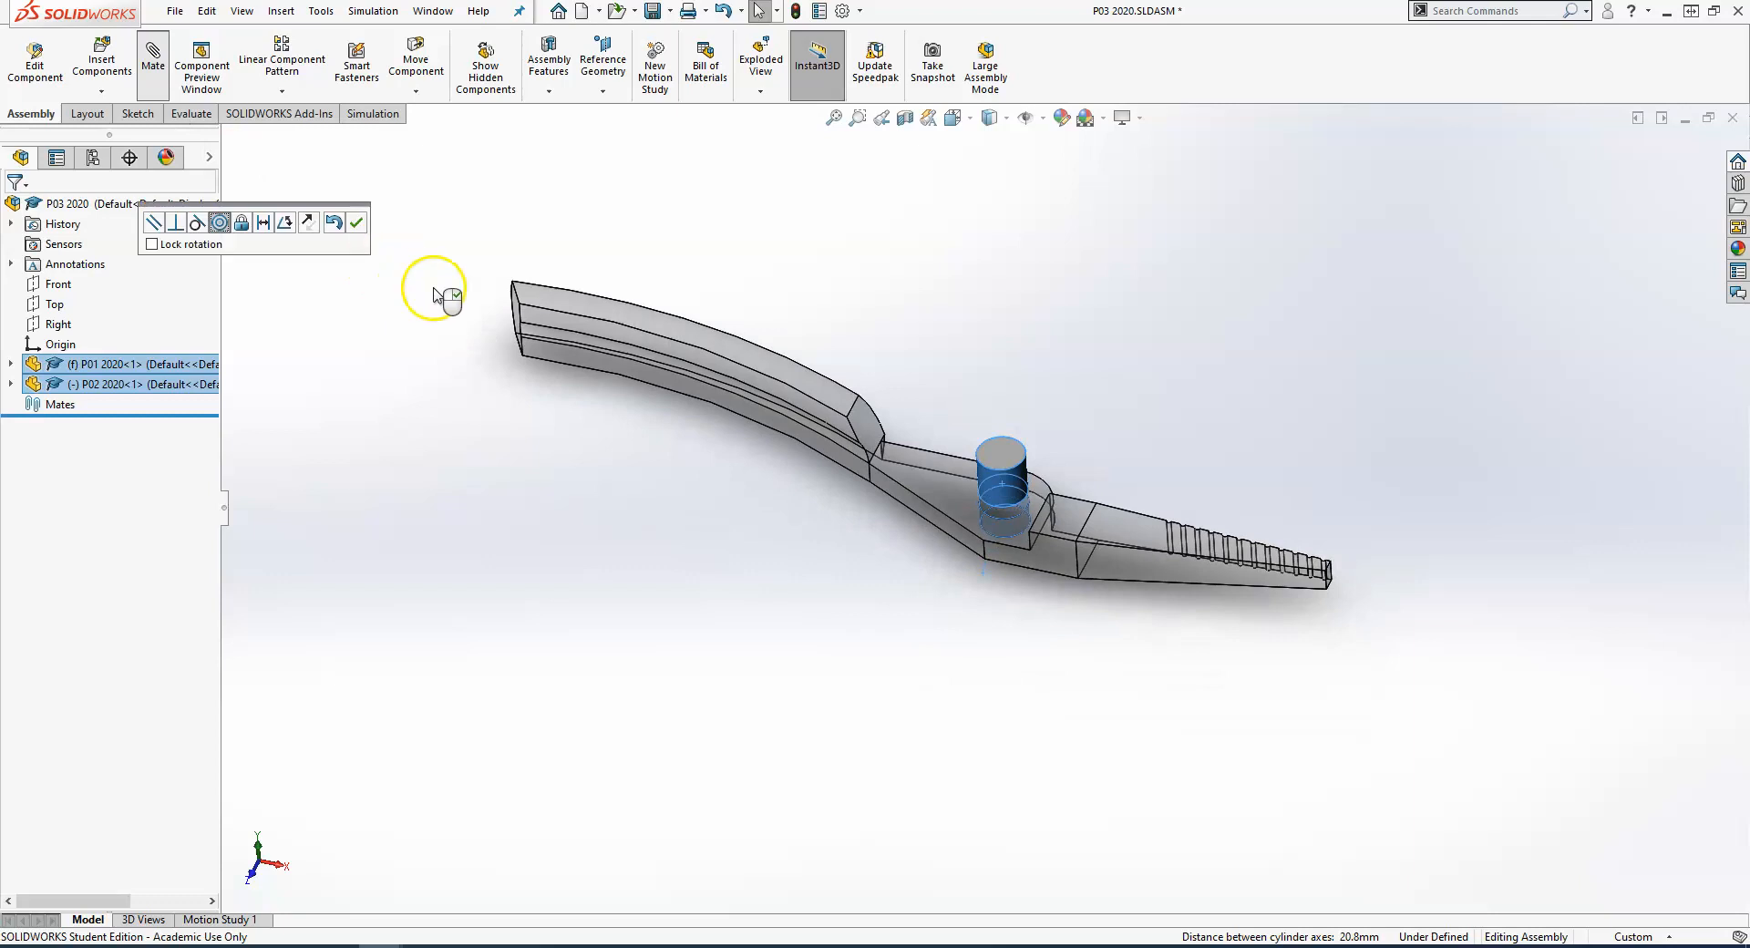
{"action": "left_click", "coordinate": [356, 222]}
Add a coincident mate between the pin's end face and the plier body's flat outer face
{"action": "middle_click_drag", "start_coordinate": [723, 710], "coordinate": [983, 301]}
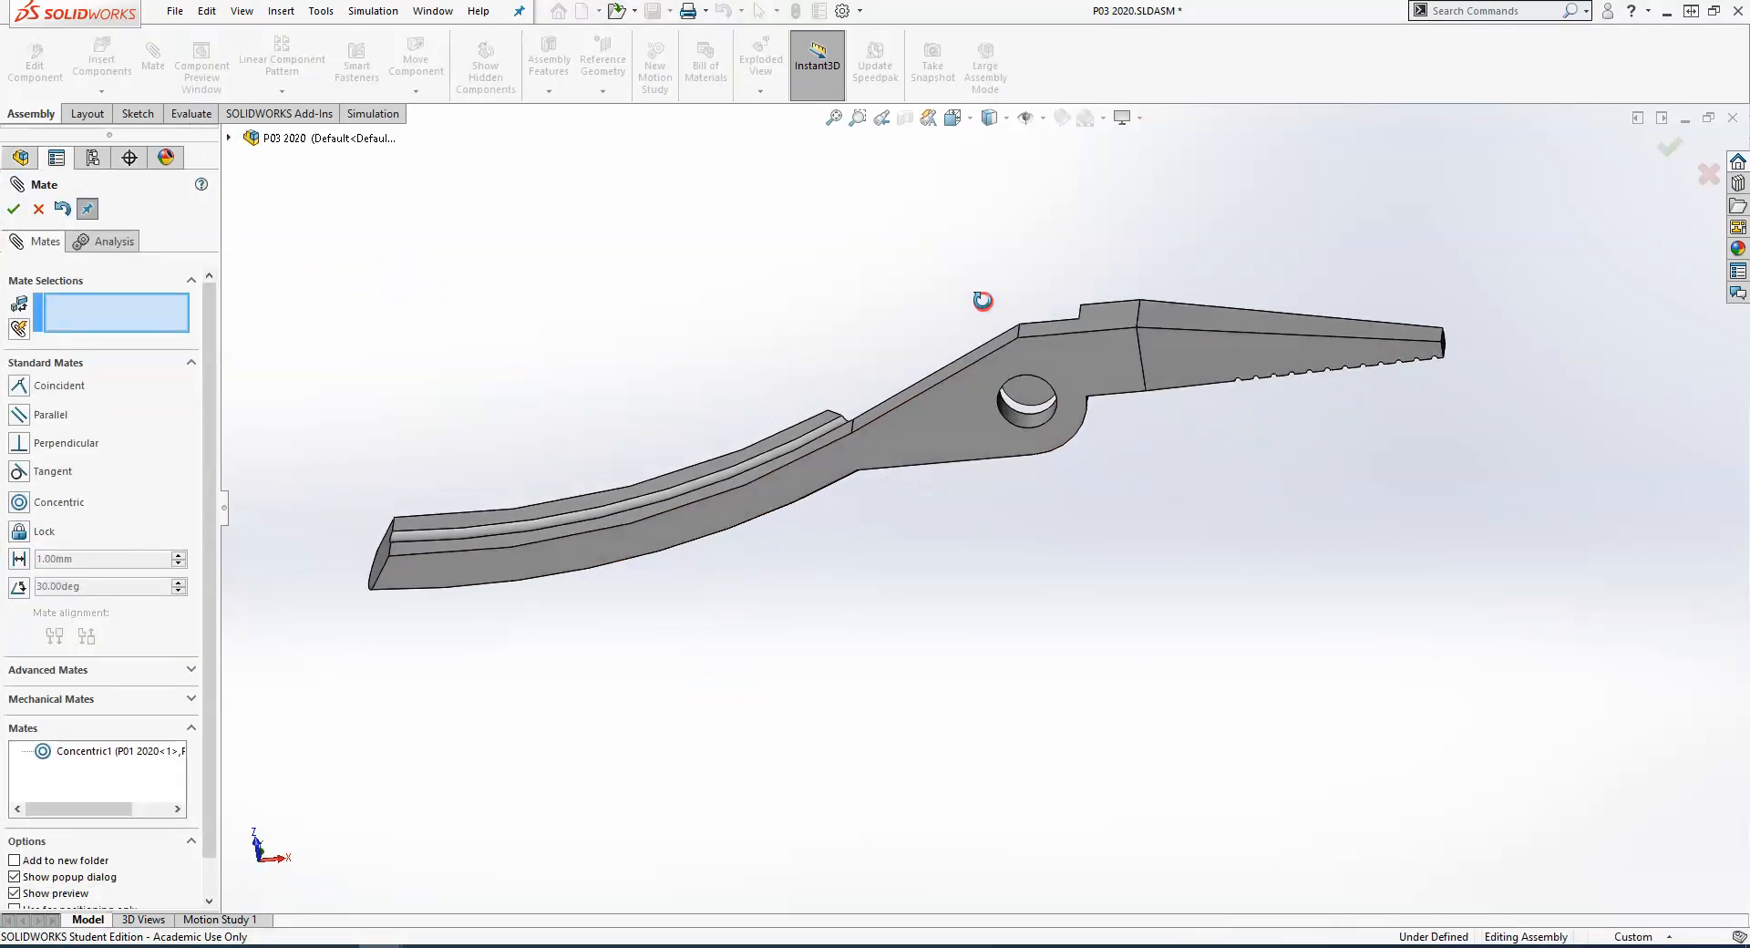
{"action": "left_click", "coordinate": [1031, 396]}
{"action": "left_click", "coordinate": [960, 403]}
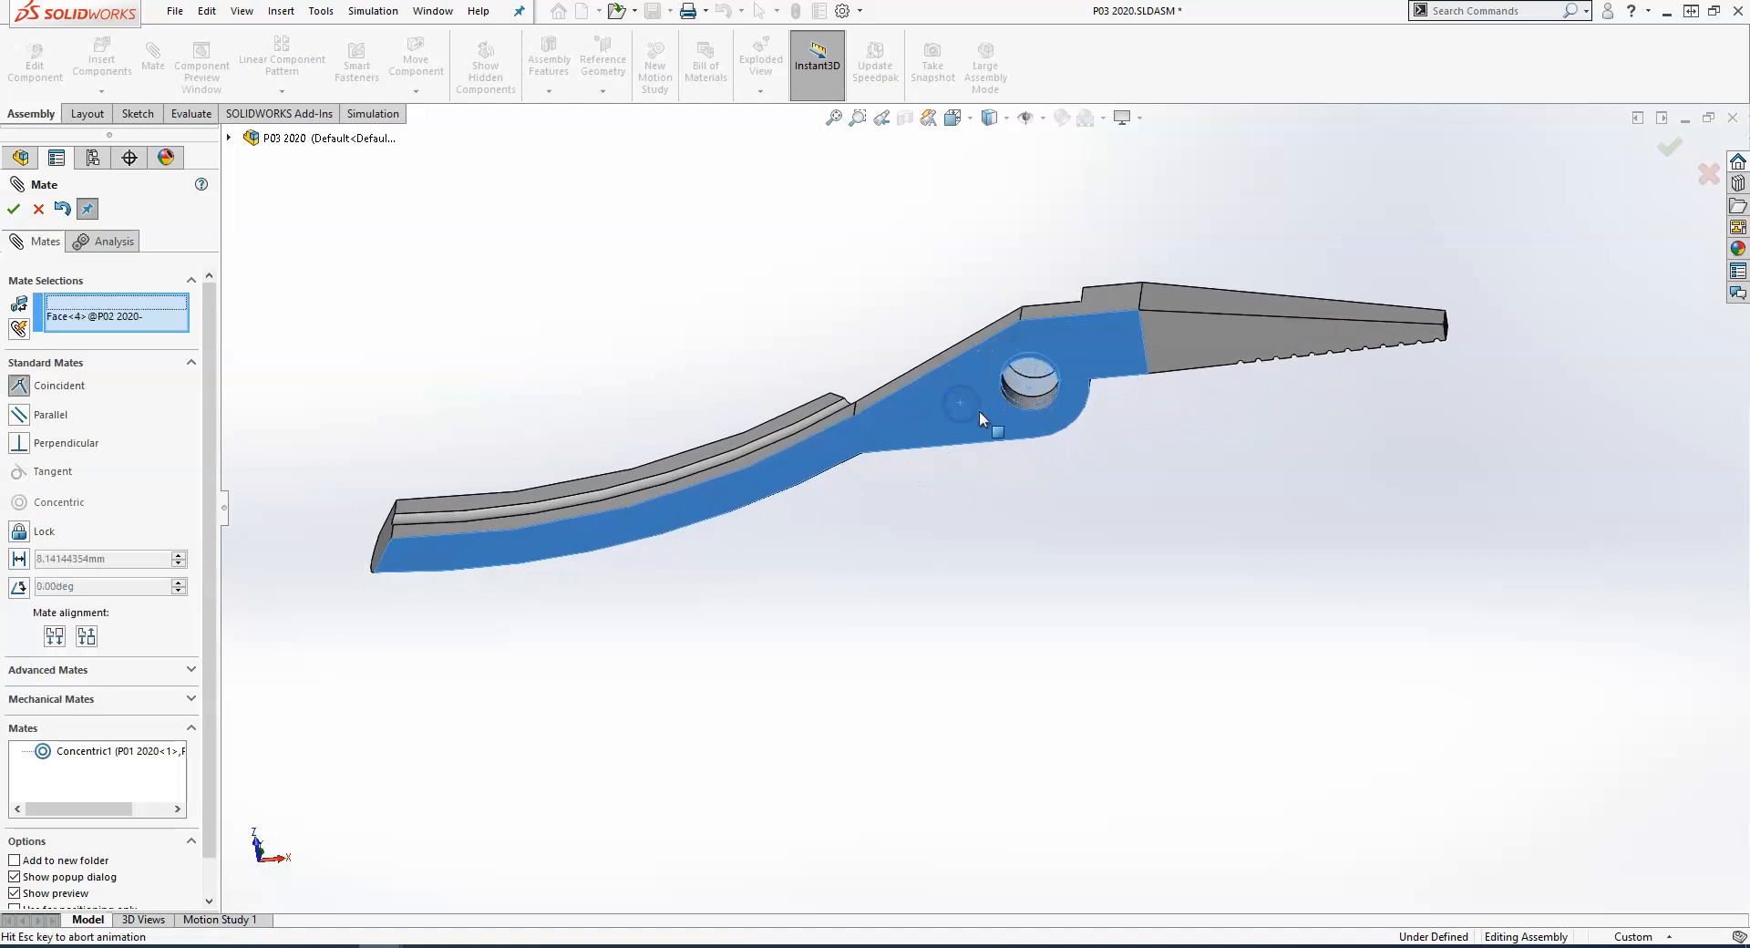
{"action": "left_click", "coordinate": [1670, 146]}
Add a coincident mate between the assembly's Front plane and the Front plane of plier body P02 2020
{"action": "middle_click_drag", "start_coordinate": [775, 364], "coordinate": [777, 575]}
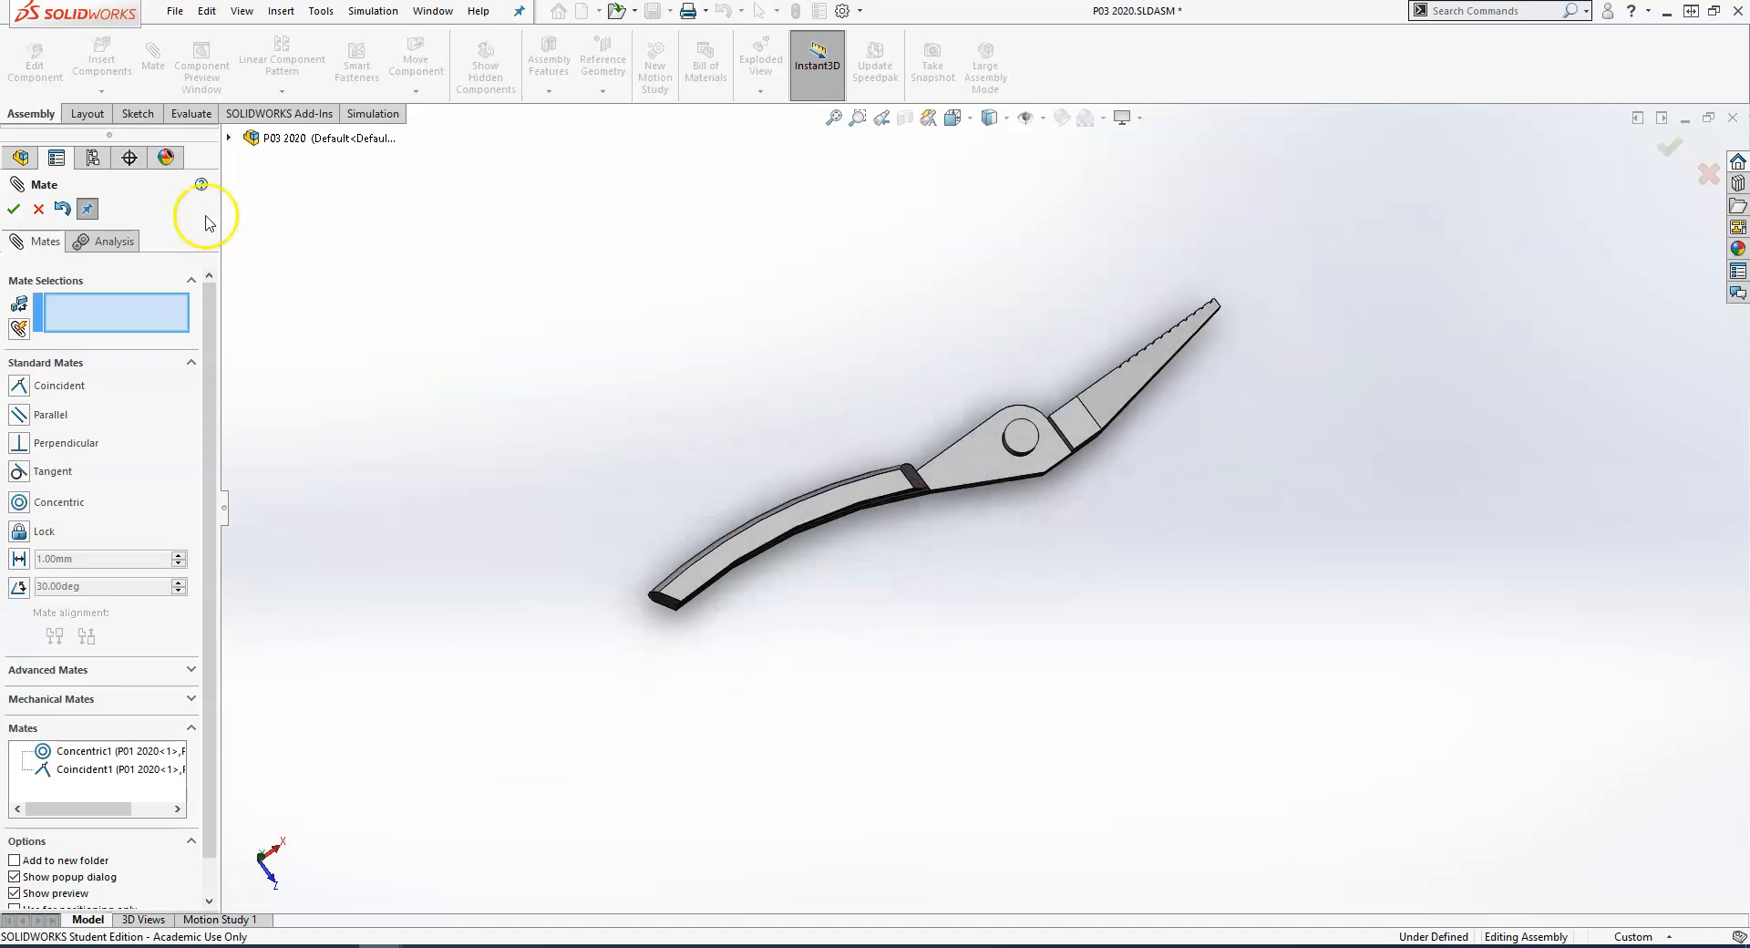
{"action": "left_click", "coordinate": [228, 139]}
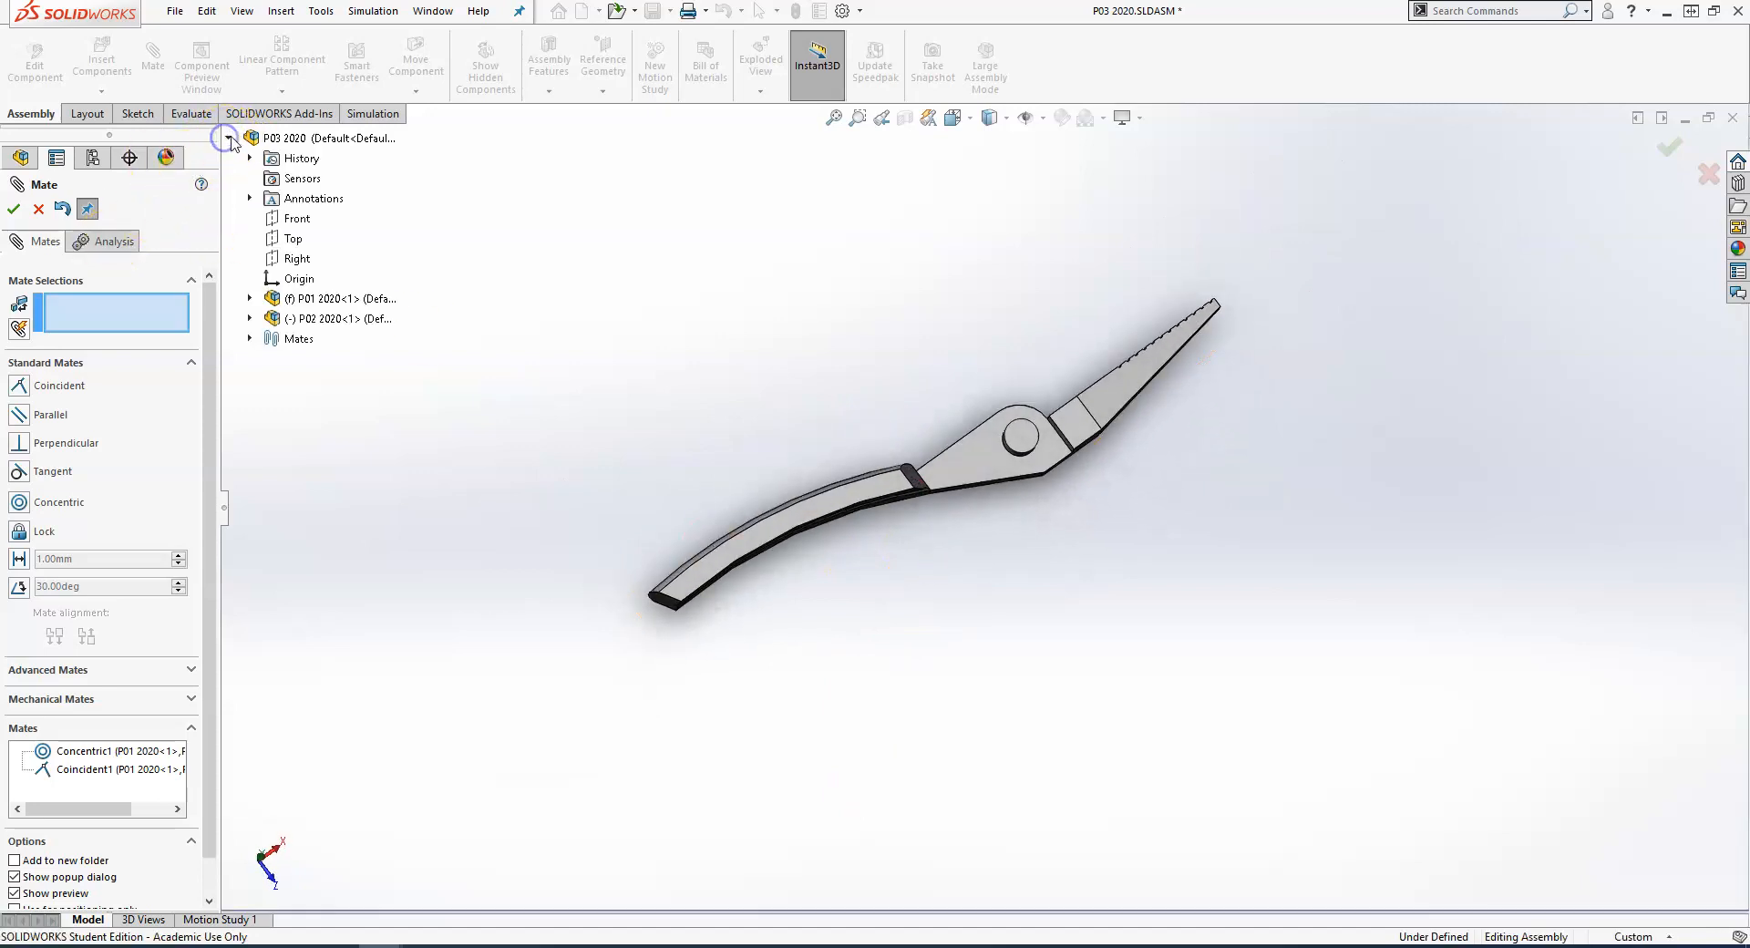
{"action": "left_click", "coordinate": [299, 217]}
{"action": "middle_click_drag", "start_coordinate": [696, 394], "coordinate": [731, 446]}
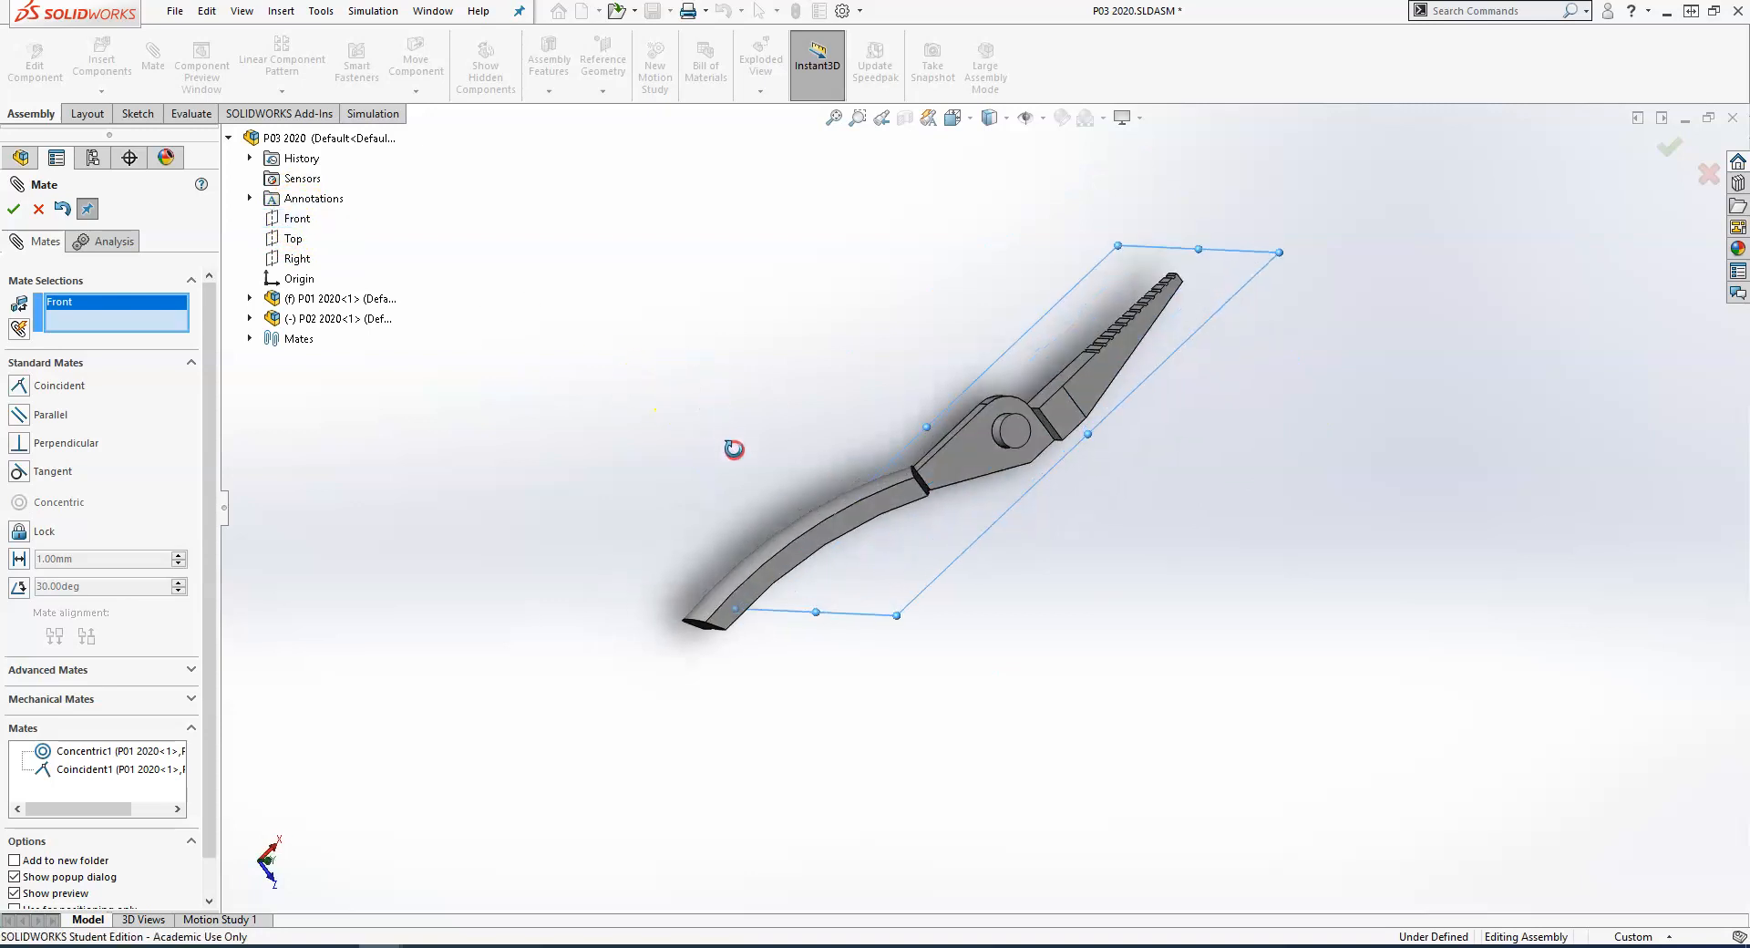
{"action": "left_click_drag", "start_coordinate": [1058, 390], "coordinate": [1053, 486]}
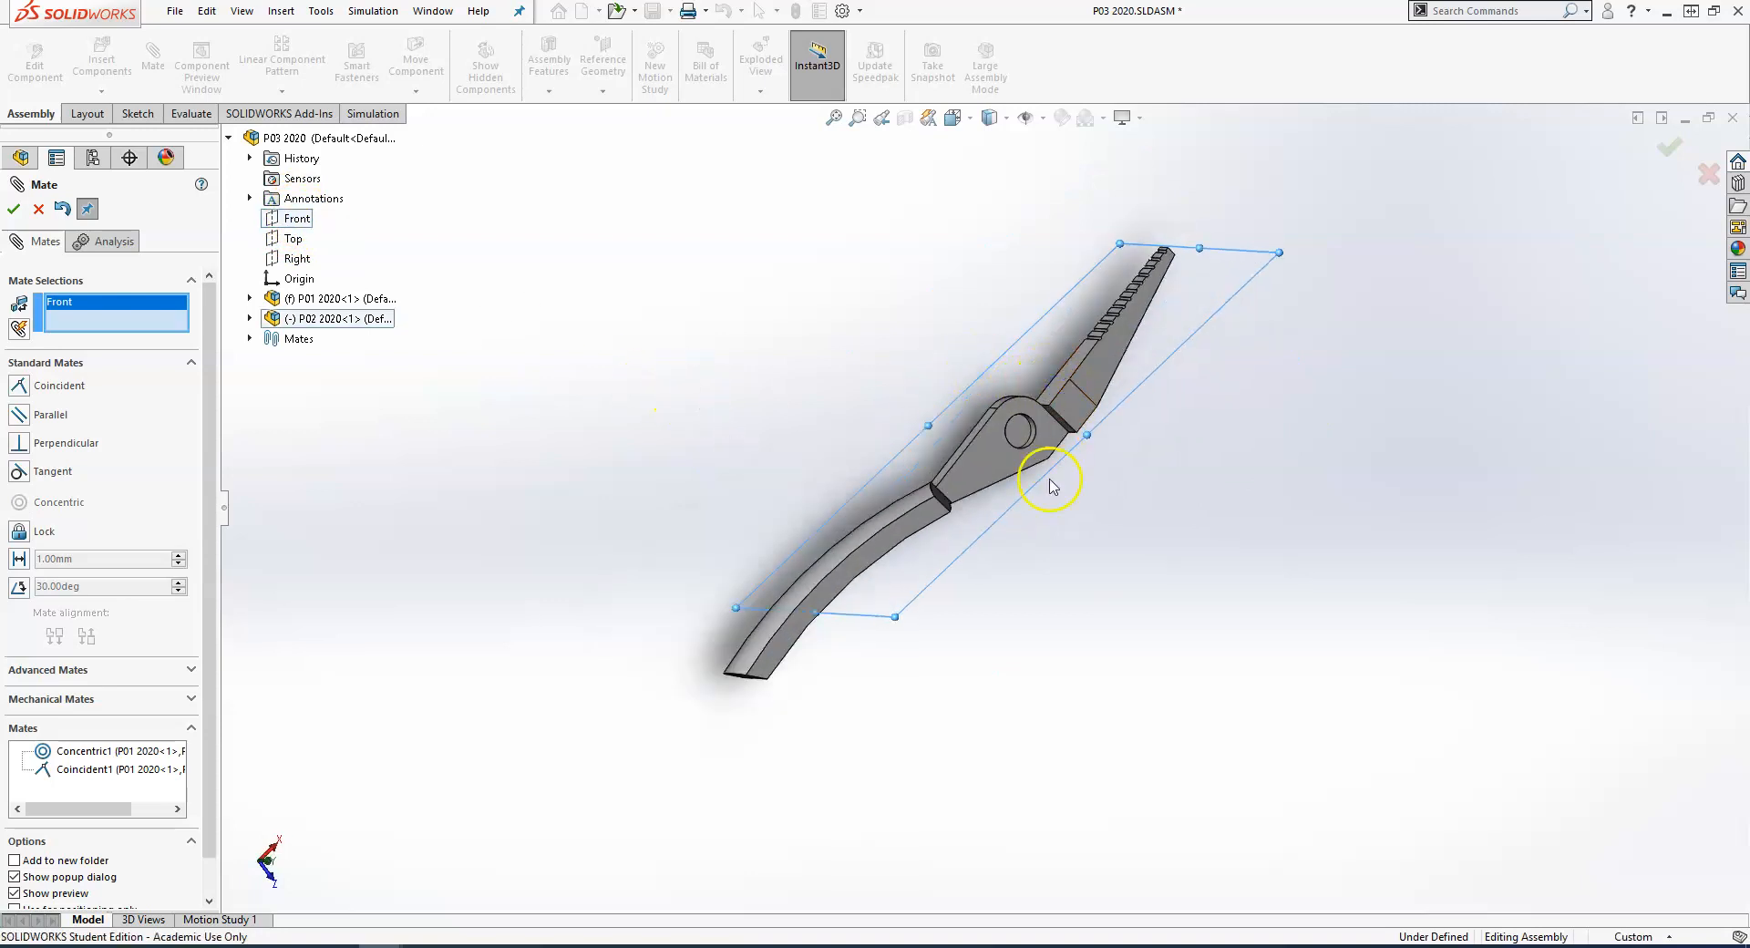
{"action": "middle_click_drag", "start_coordinate": [1187, 547], "coordinate": [1110, 484]}
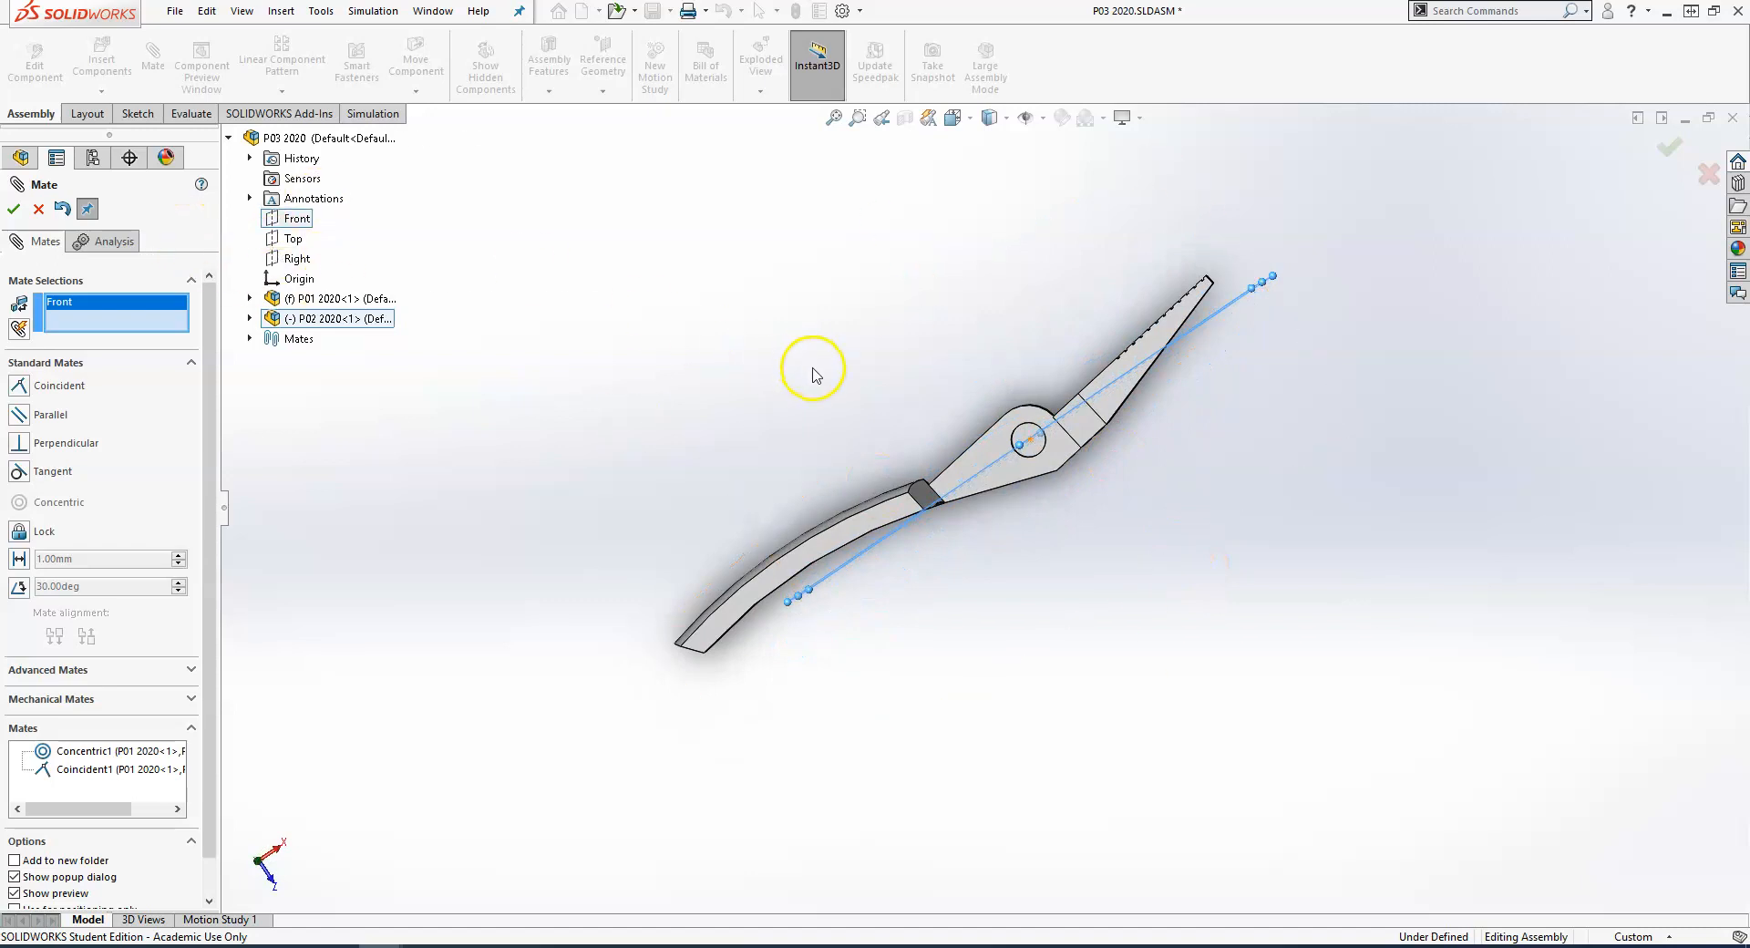
{"action": "mouse_move", "coordinate": [1195, 407]}
{"action": "middle_mouse_down"}
{"action": "mouse_move", "coordinate": [1196, 385]}
{"action": "mouse_move", "coordinate": [1042, 436]}
{"action": "middle_mouse_up"}
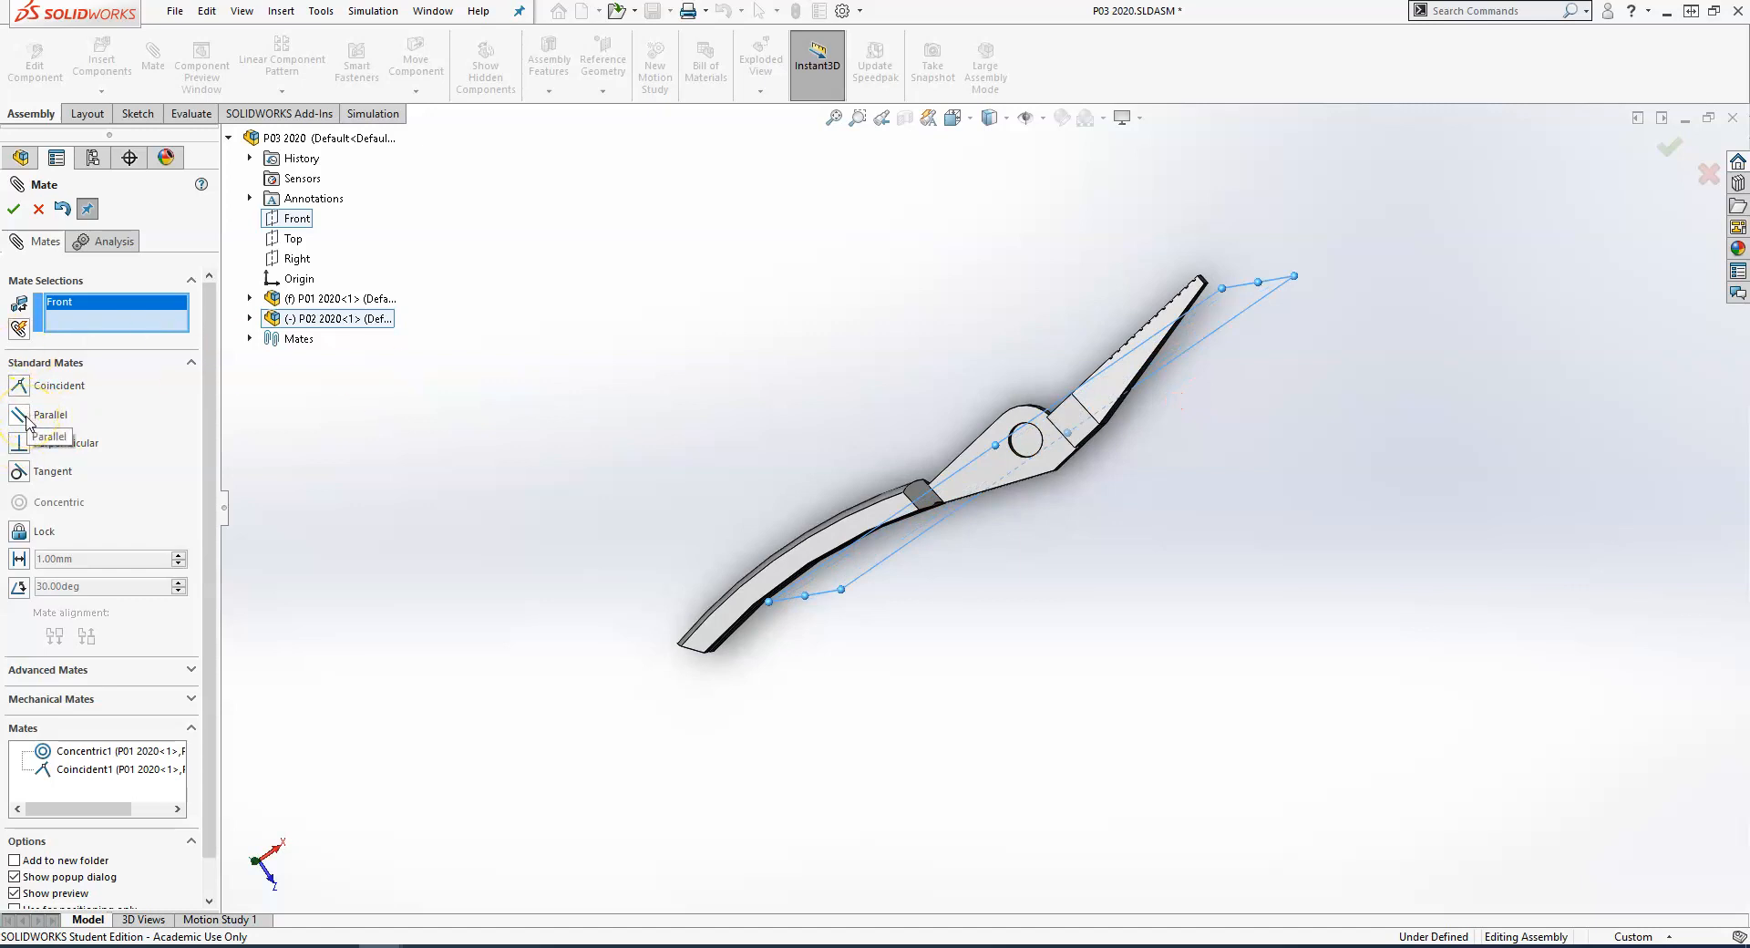
{"action": "left_click", "coordinate": [250, 319]}
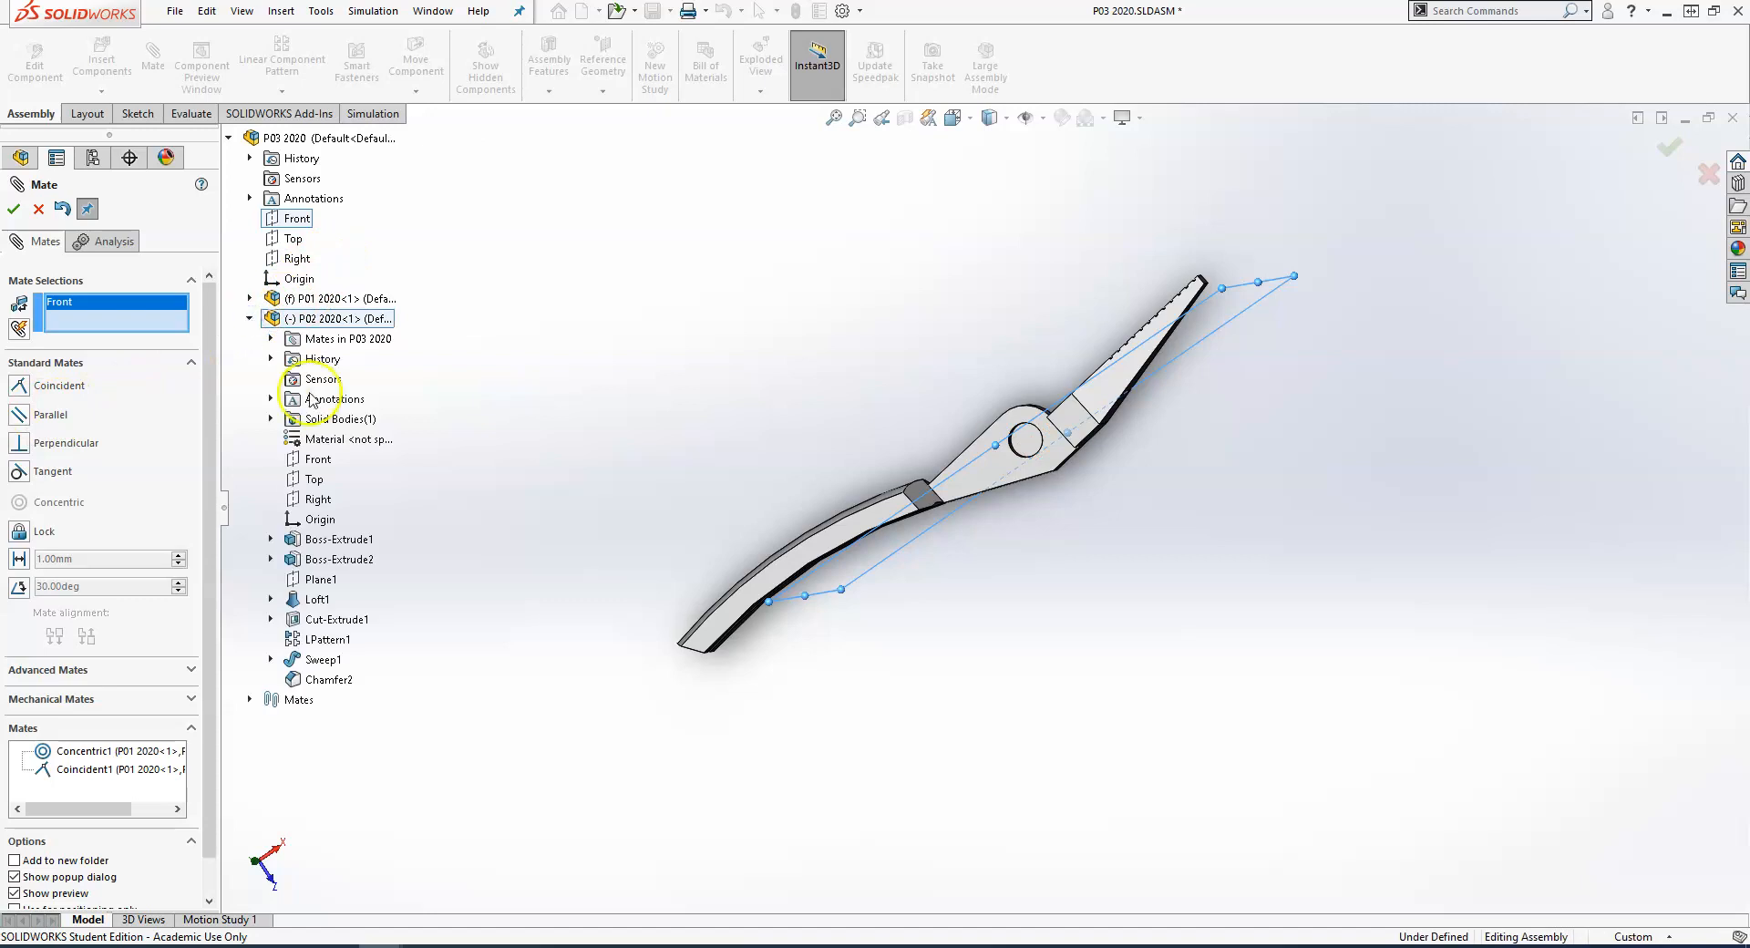
{"action": "left_click", "coordinate": [325, 460]}
{"action": "middle_click_drag", "start_coordinate": [846, 387], "coordinate": [988, 291]}
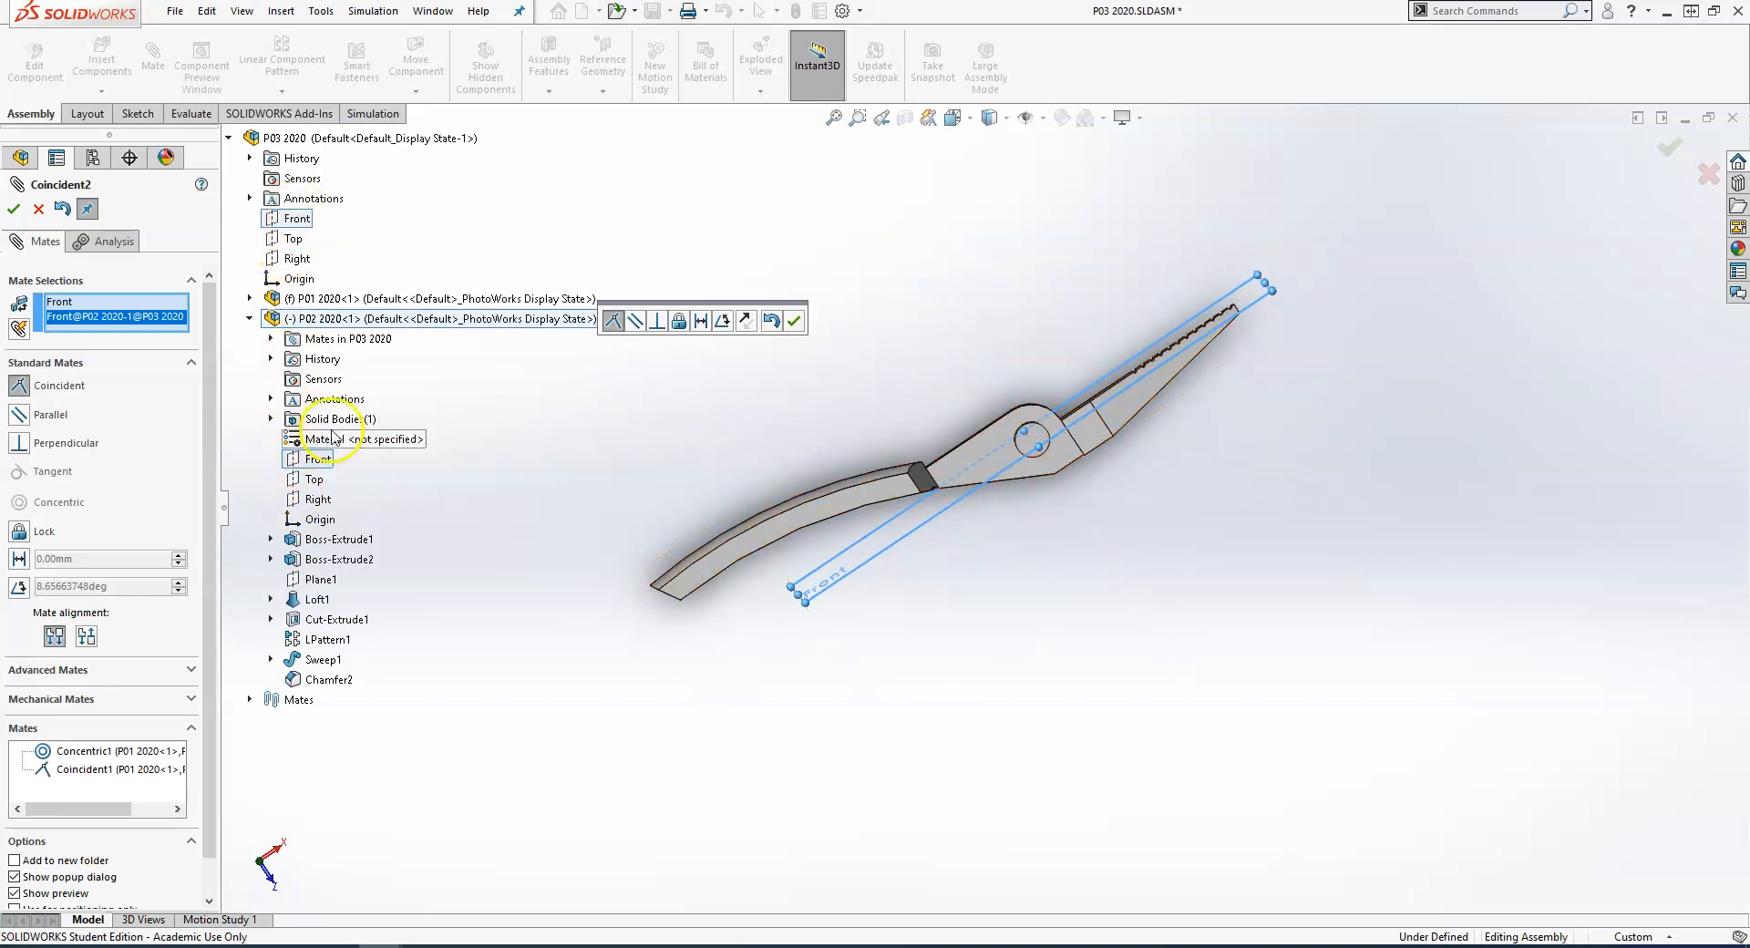
{"action": "middle_click_drag", "start_coordinate": [771, 379], "coordinate": [889, 392]}
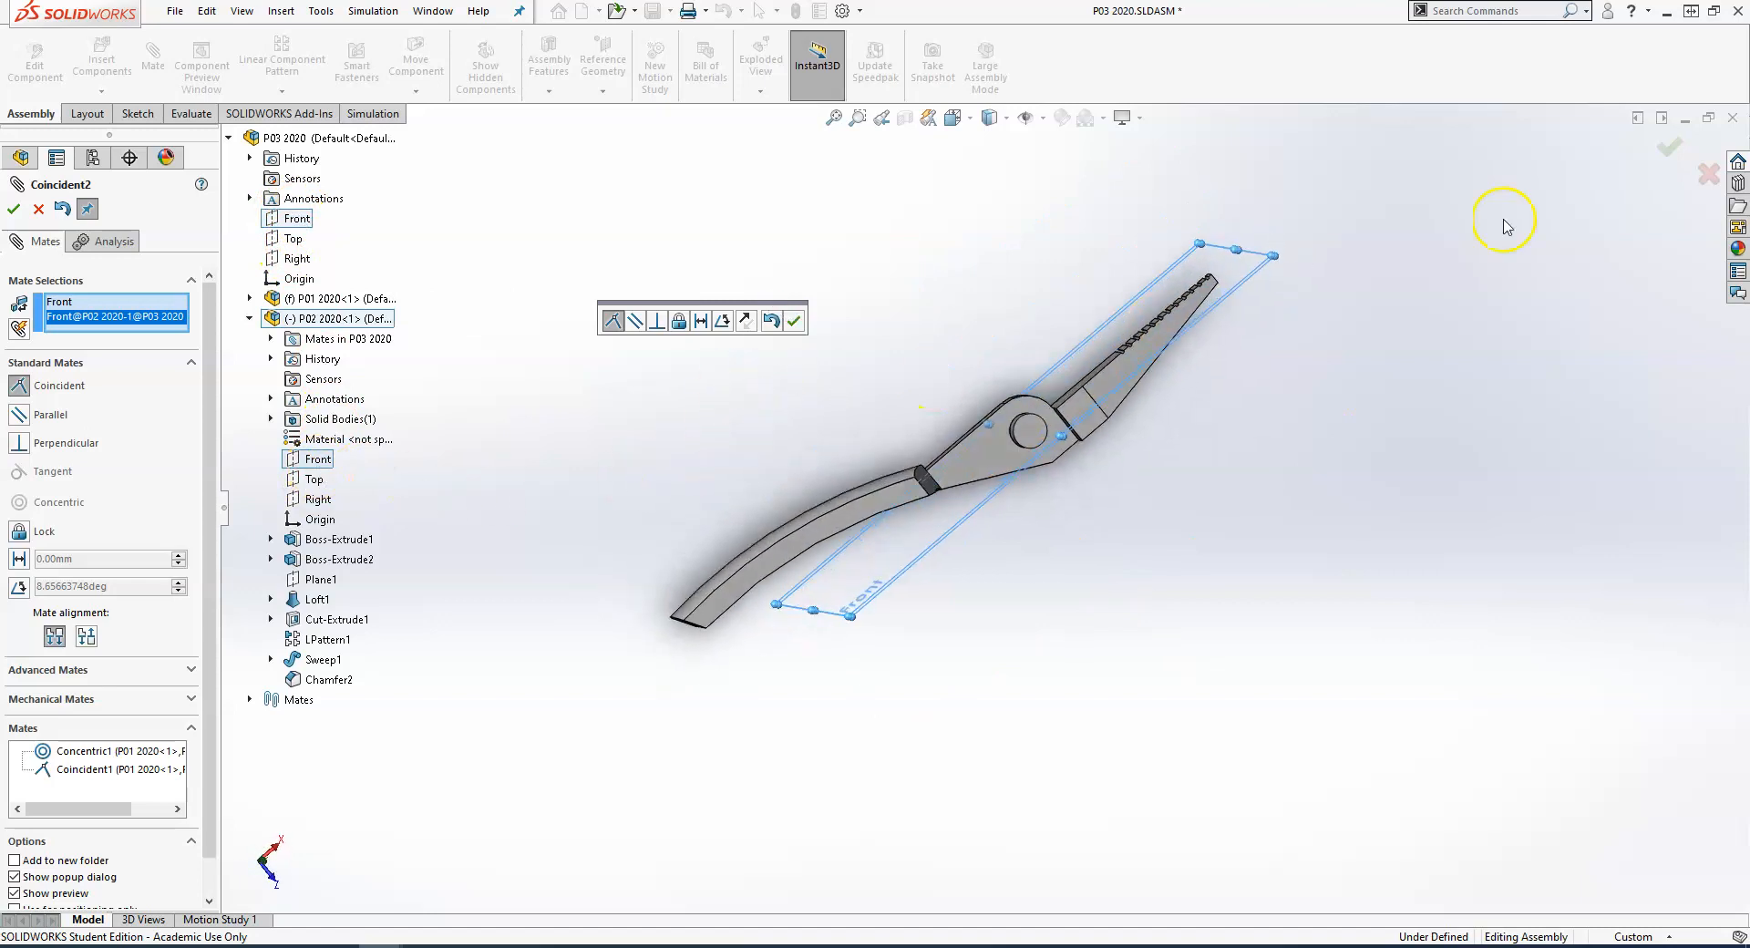
{"action": "left_click", "coordinate": [1683, 155]}
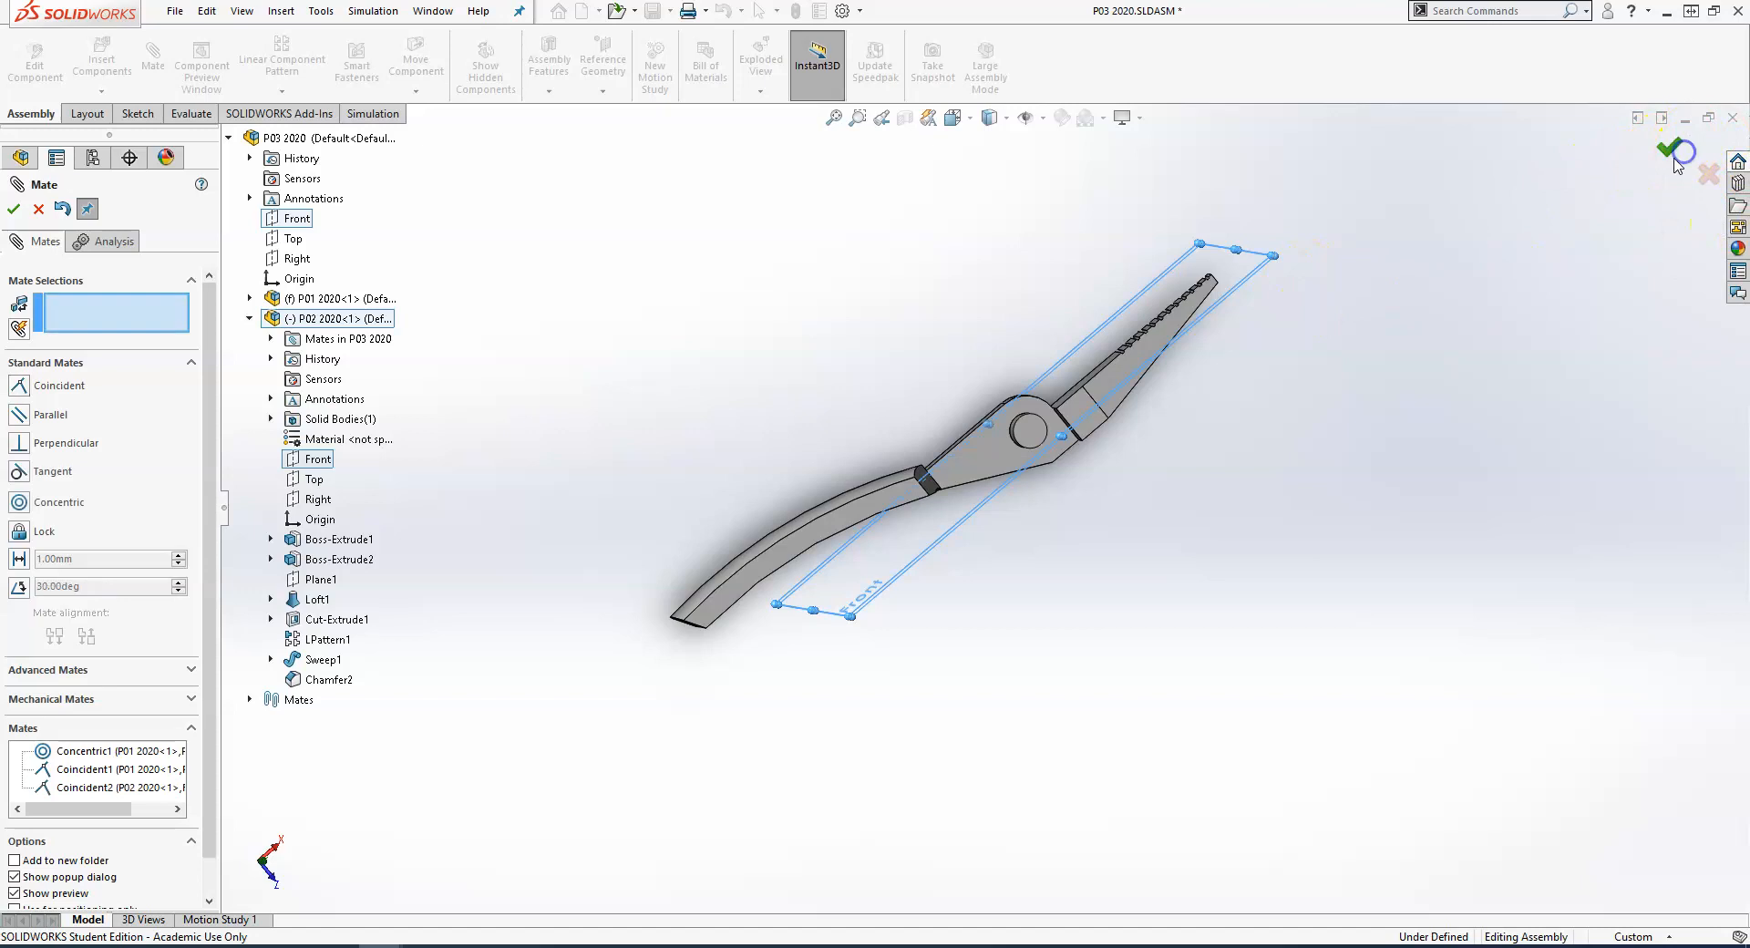
{"action": "left_click", "coordinate": [1665, 155]}
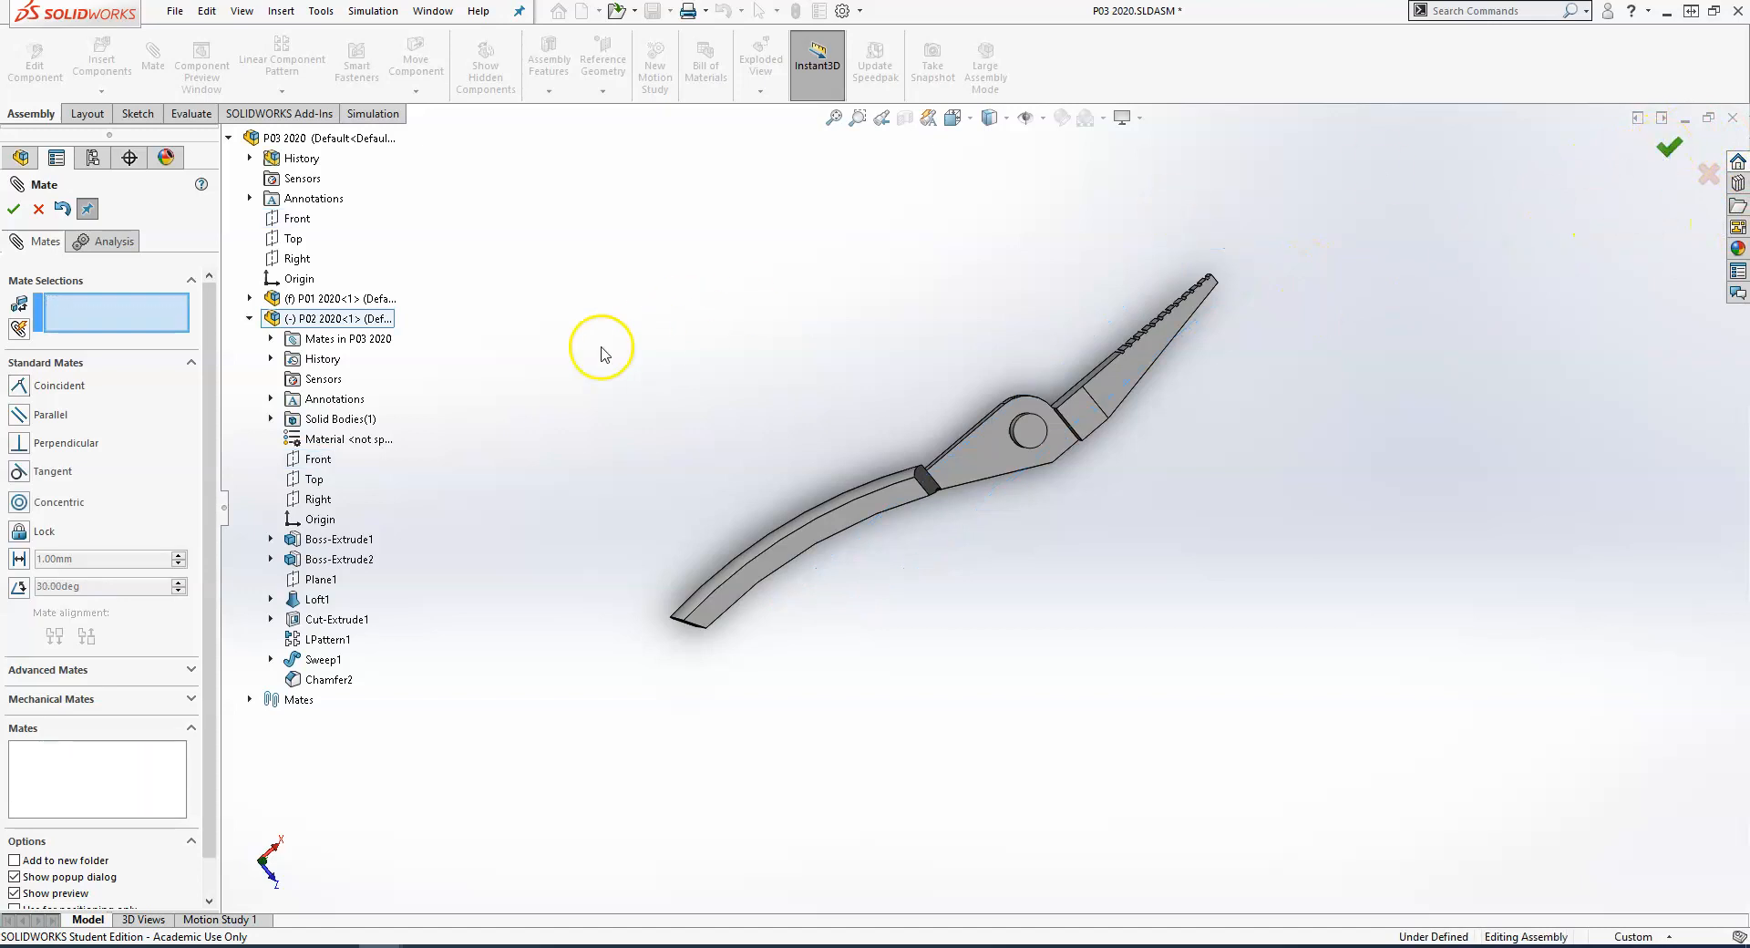
Copy the plier body P02 2020 into the assembly as a second instance beside the first one
{"action": "left_click", "coordinate": [8, 385]}
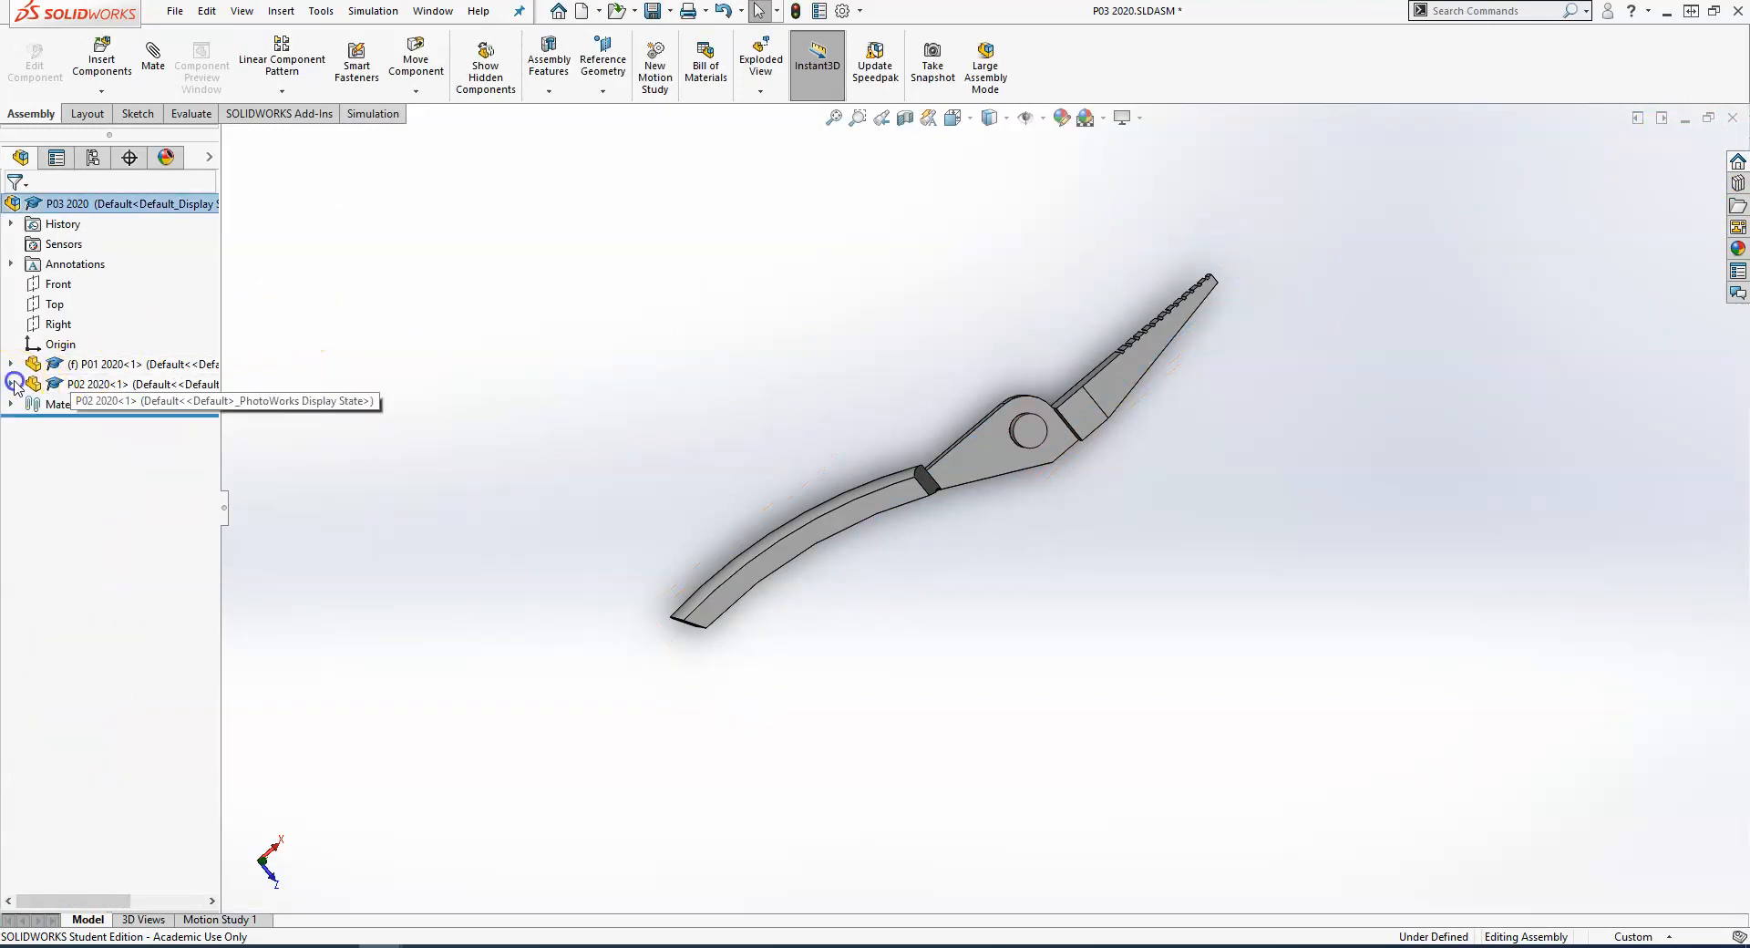
{"action": "left_click_drag", "start_coordinate": [167, 383], "coordinate": [734, 375], "text": "ctrl"}
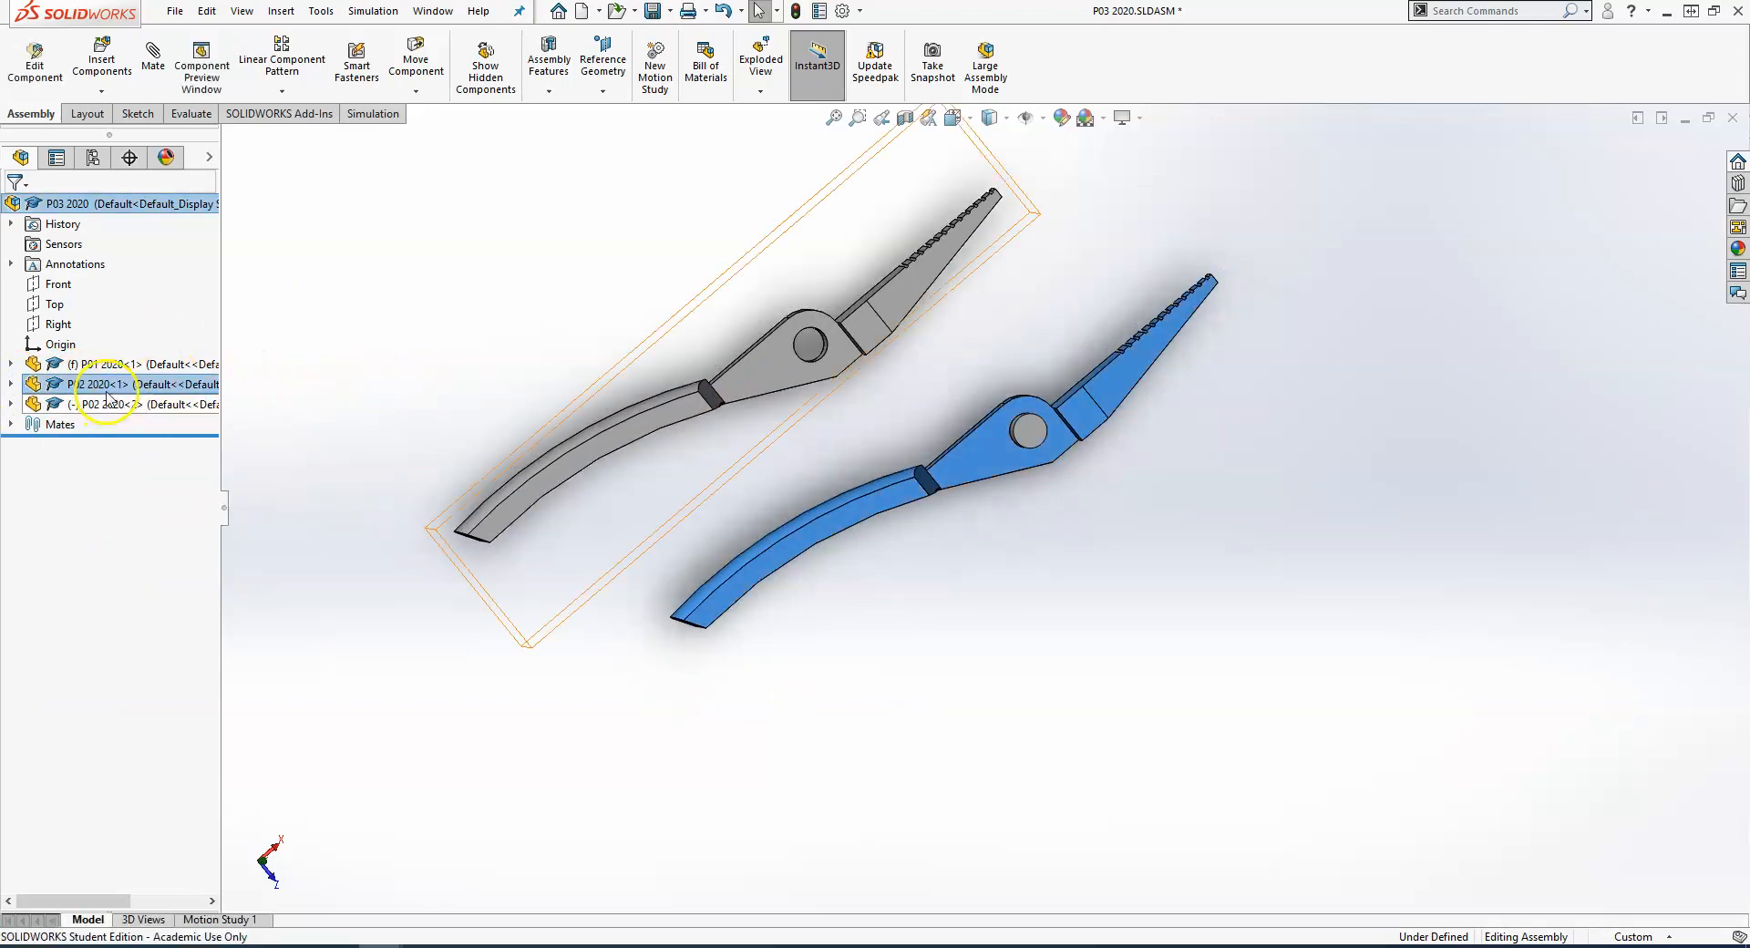
{"action": "middle_click_drag", "start_coordinate": [883, 360], "coordinate": [895, 276]}
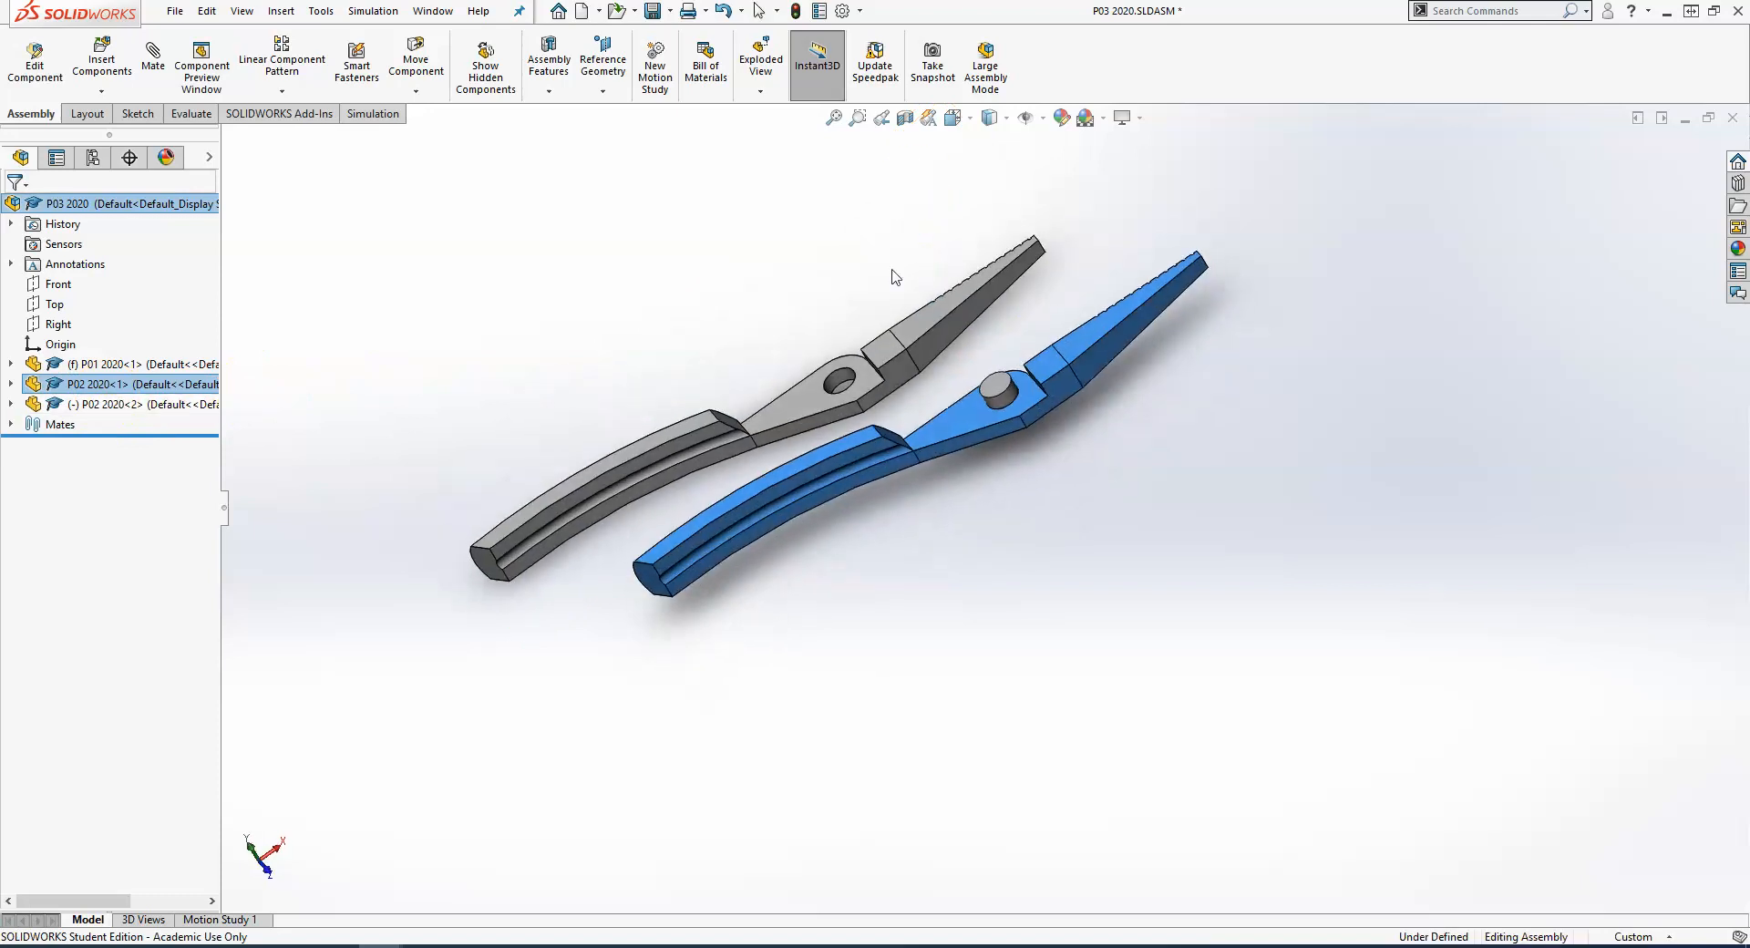
Try to mate the second plier body's pivot hole concentric with the pin's cylindrical face
{"action": "left_click", "coordinate": [839, 386]}
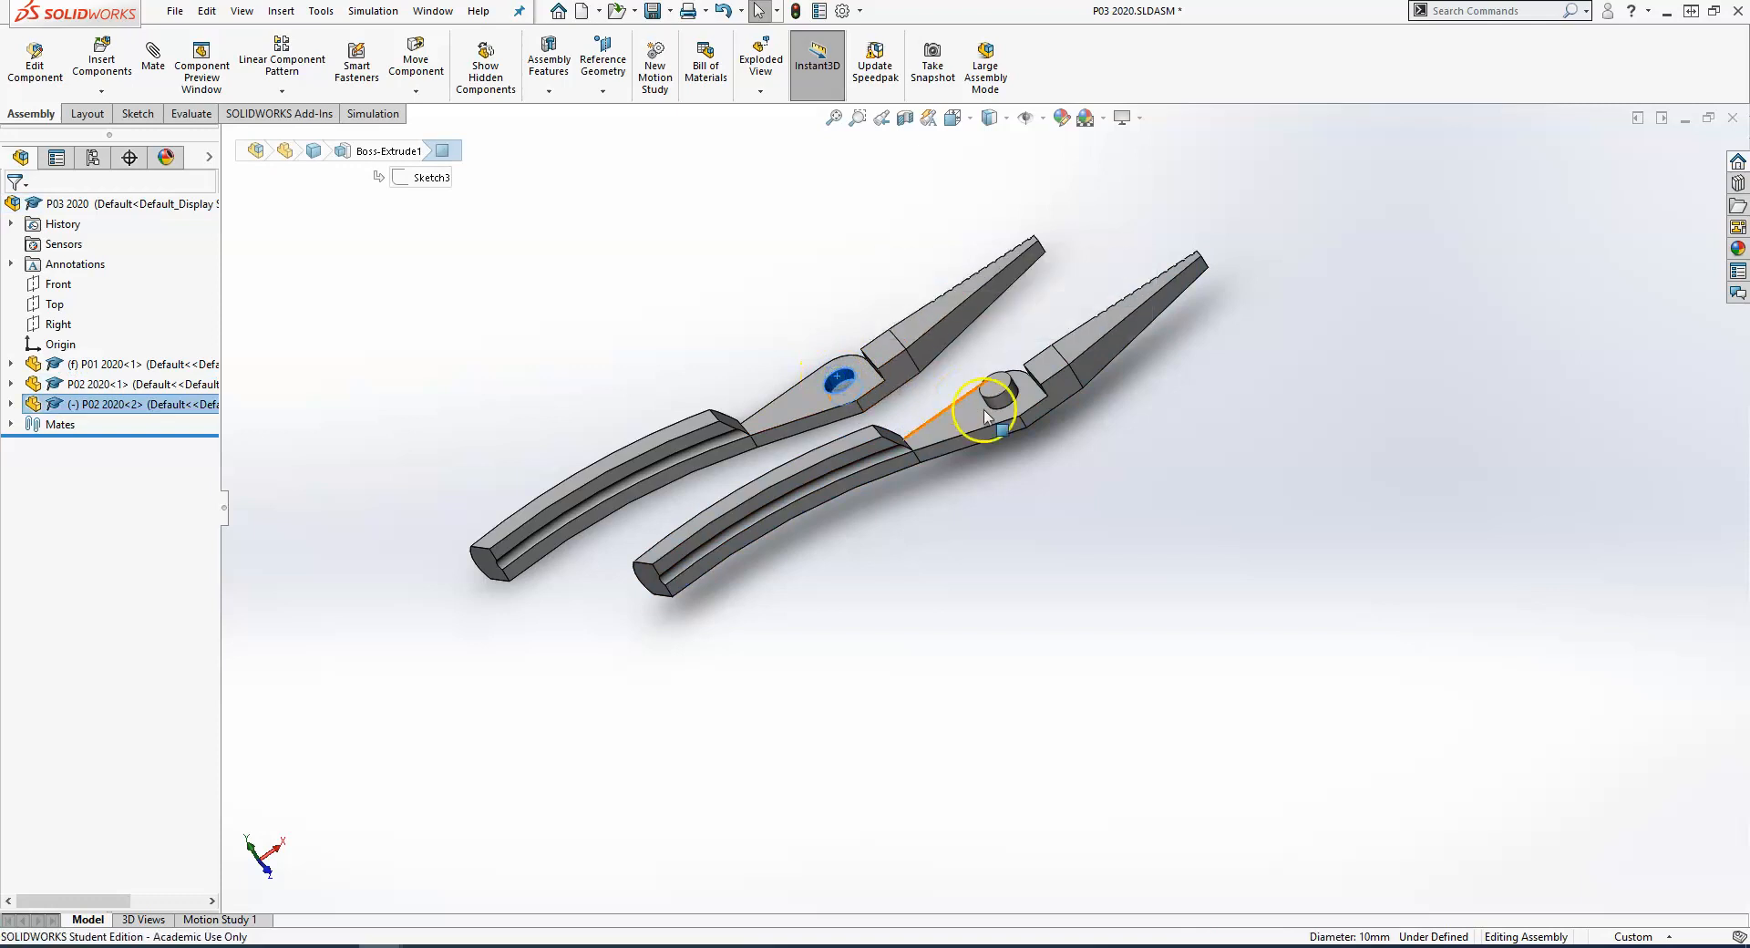
{"action": "left_click", "coordinate": [1003, 397], "text": "ctrl"}
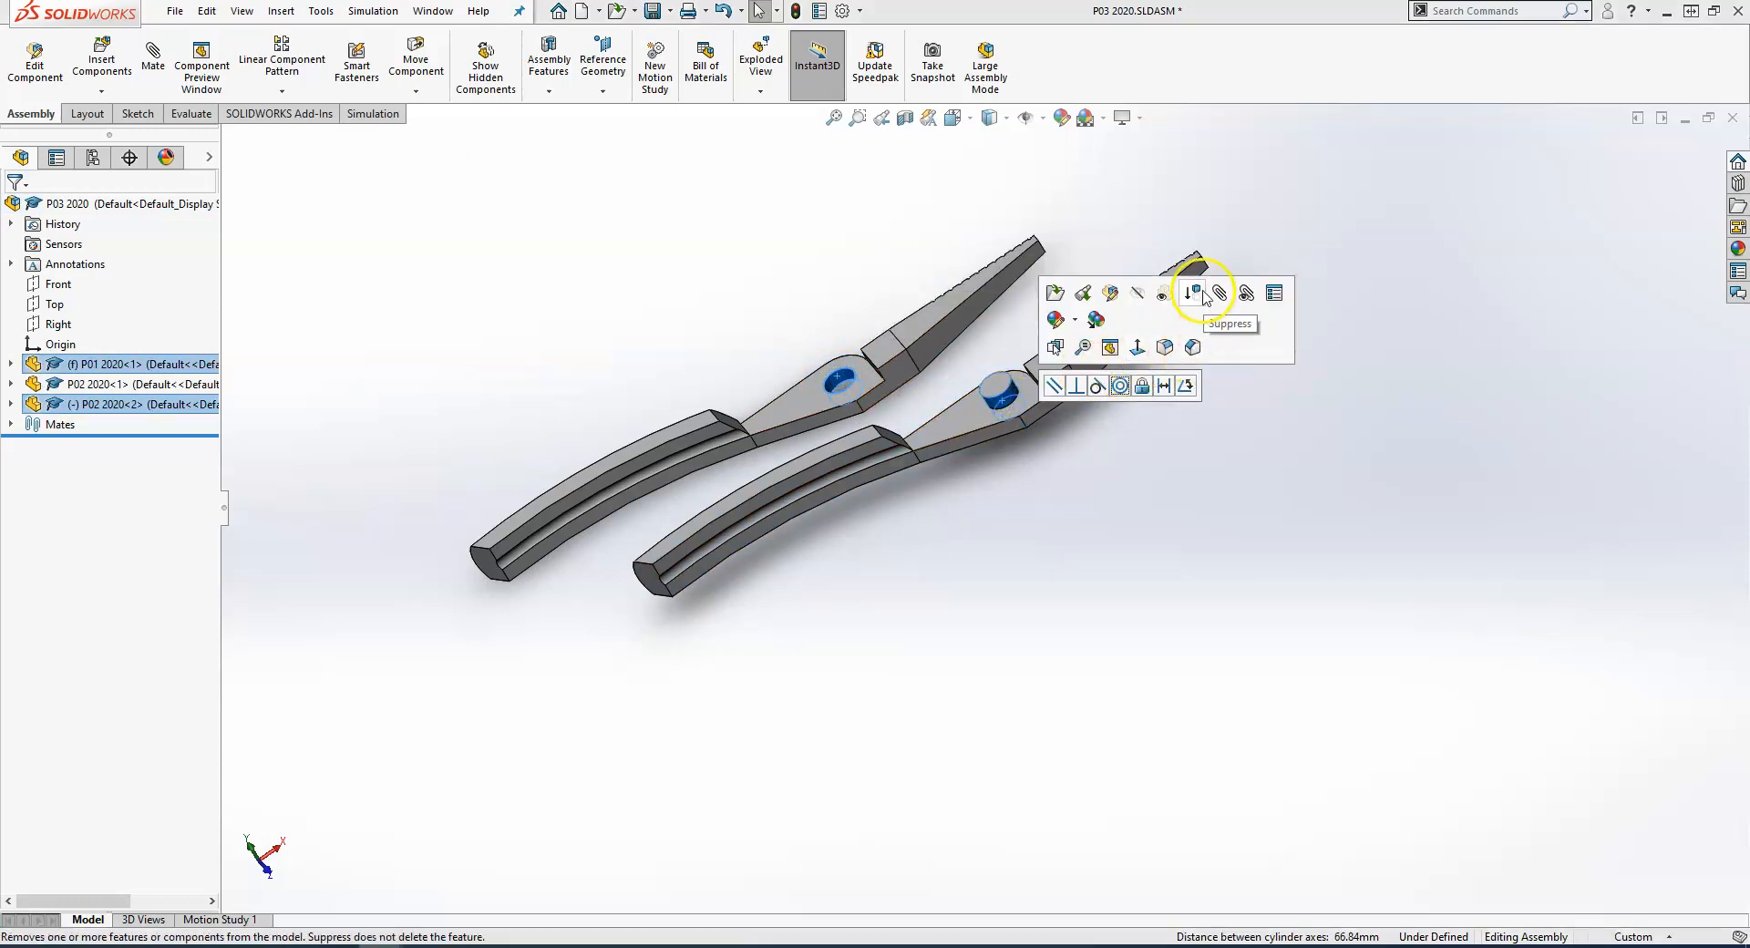
{"action": "left_click", "coordinate": [1122, 385]}
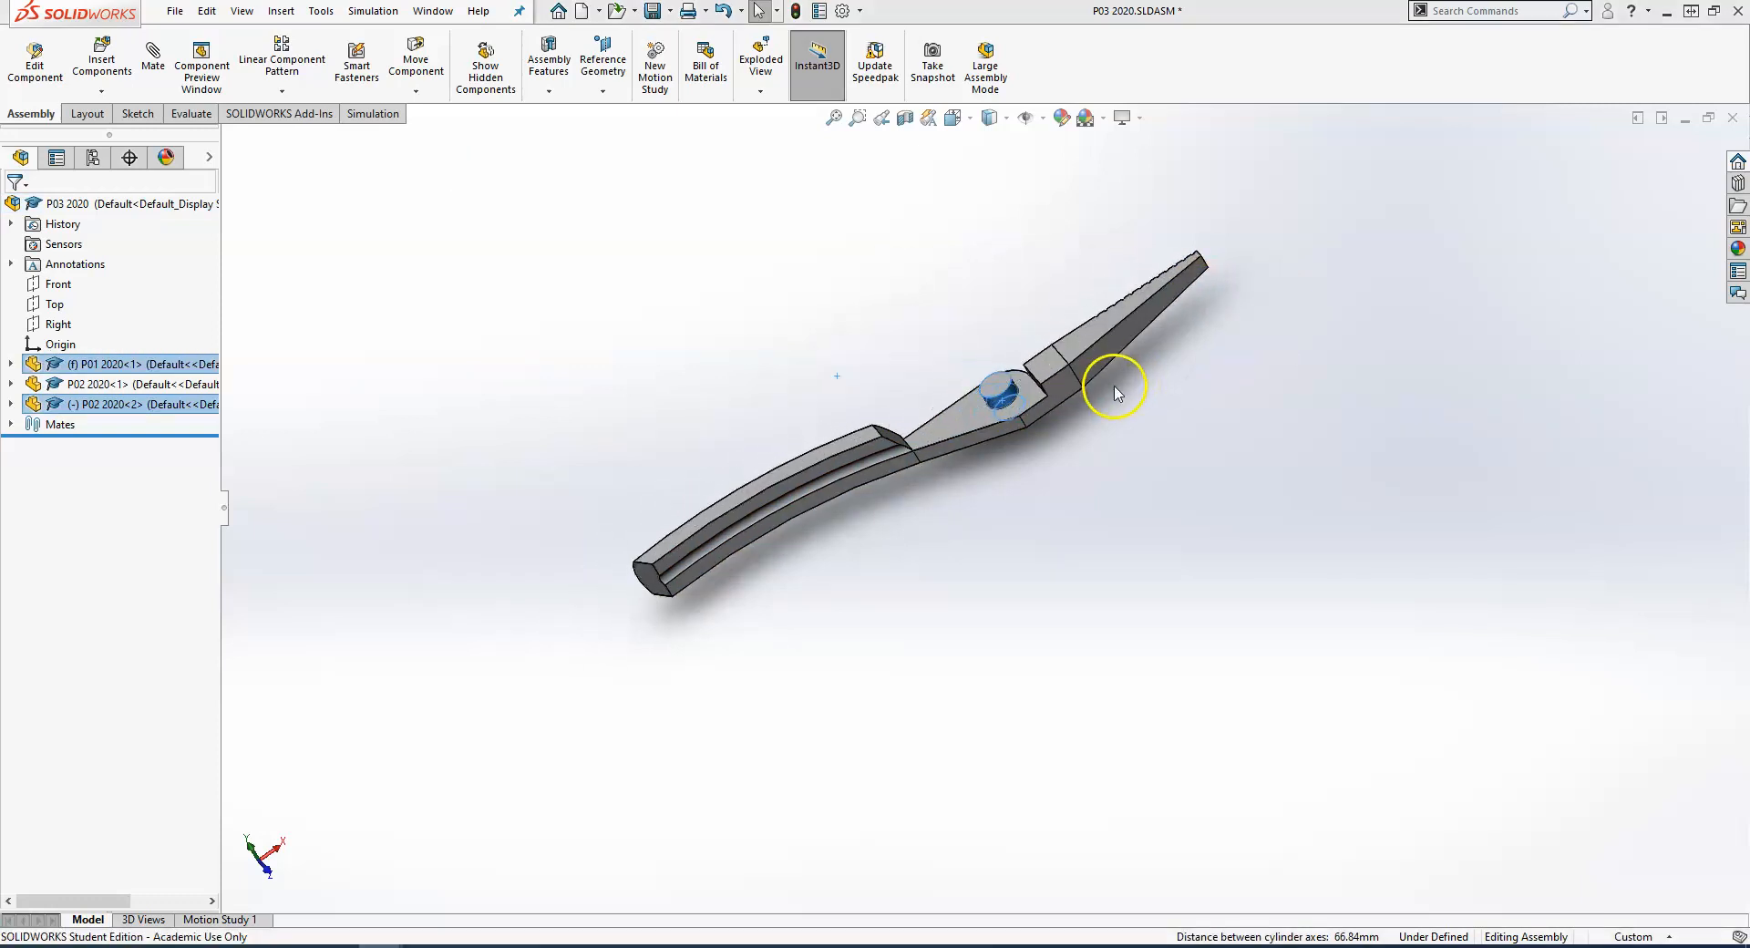
{"action": "right_click", "coordinate": [982, 427]}
Move the second plier body aside and mate its pivot hole concentric with the pin's cylindrical face, using flipped alignment
{"action": "left_click_drag", "start_coordinate": [853, 390], "coordinate": [1066, 570]}
{"action": "scroll", "coordinate": [1045, 547], "scroll_direction": "down", "scroll_amount": 2}
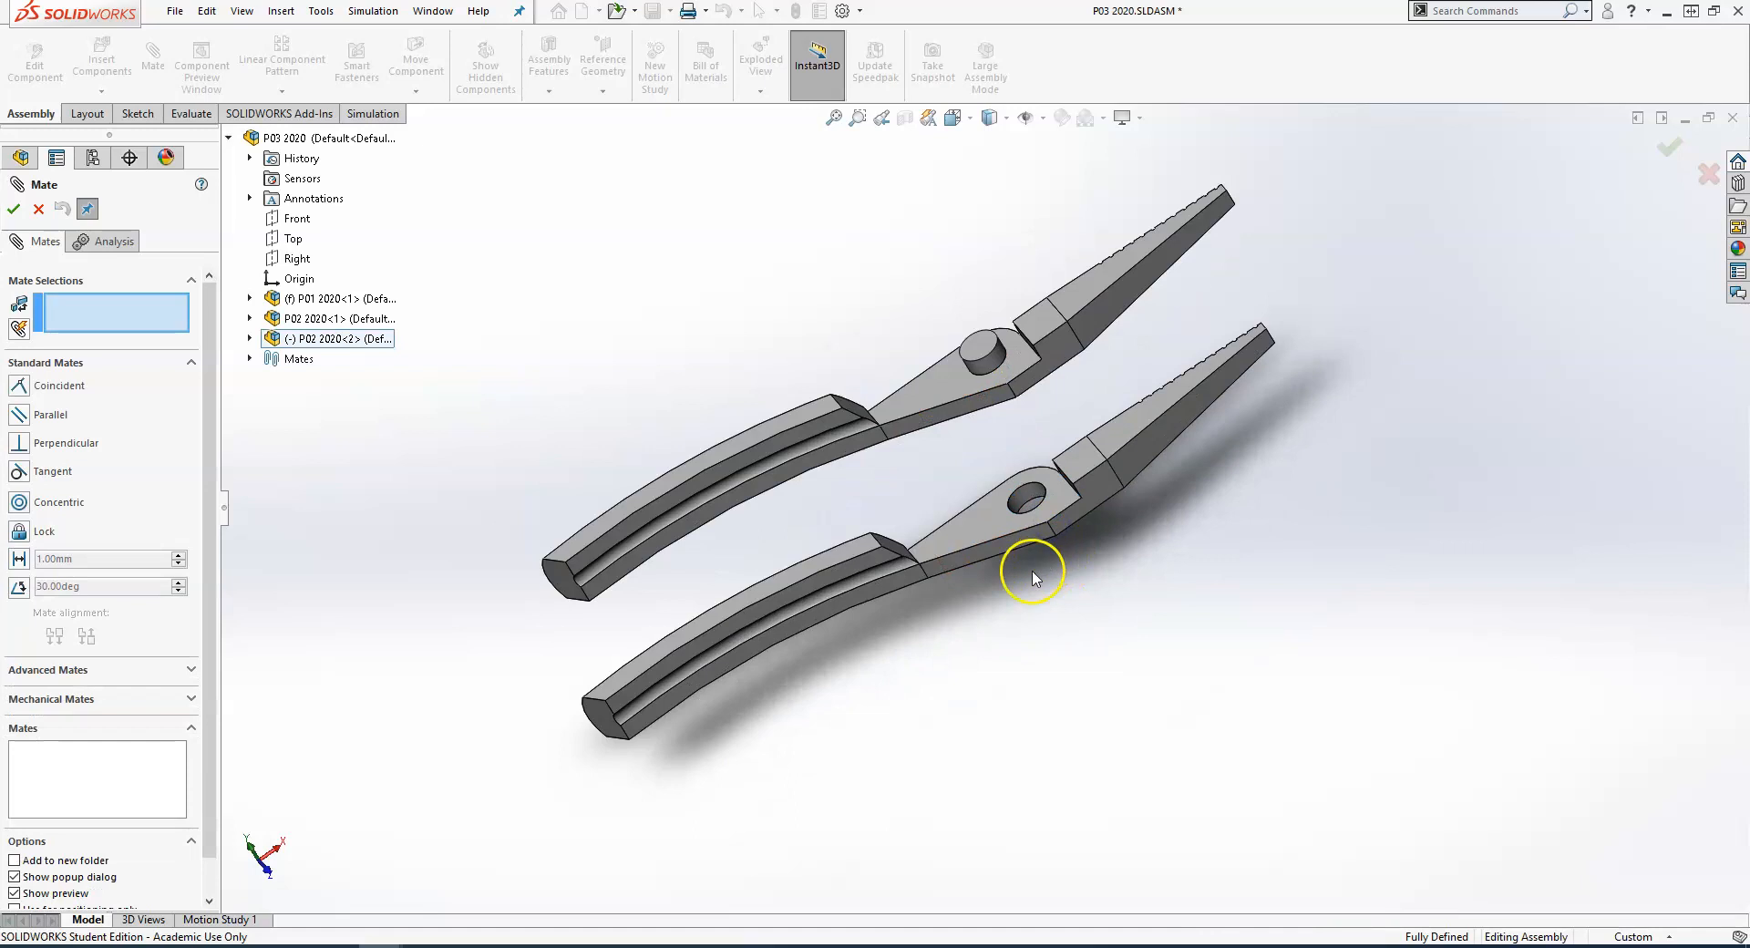
{"action": "left_click", "coordinate": [1021, 494]}
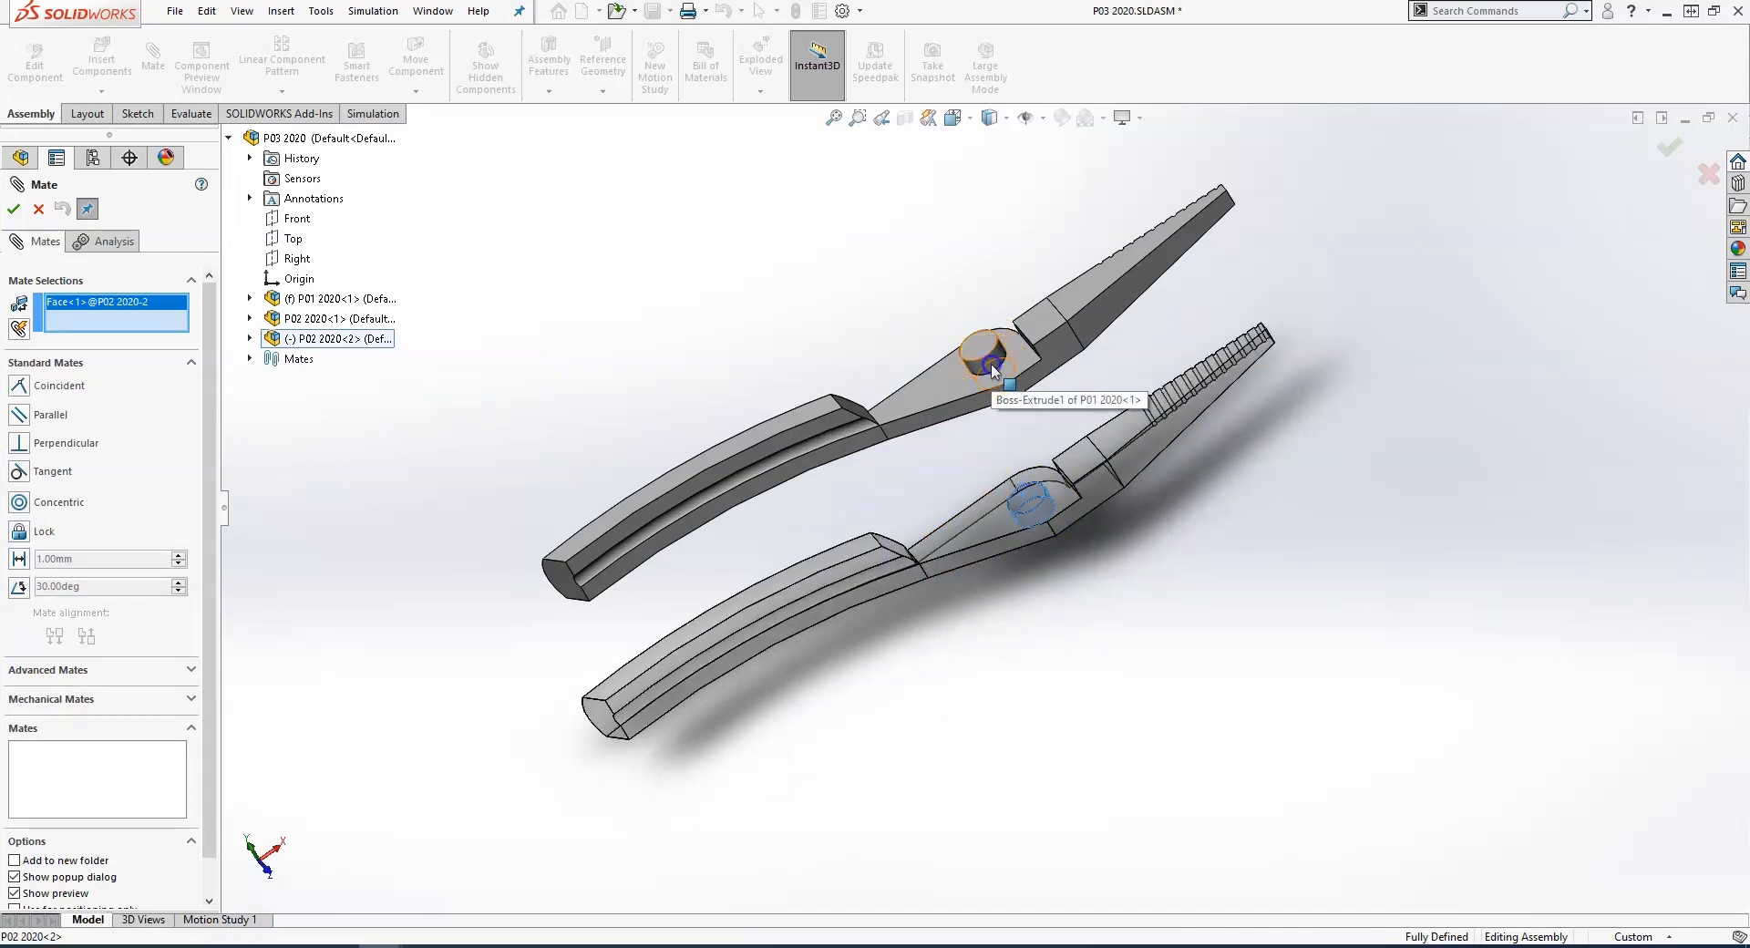
{"action": "left_click", "coordinate": [992, 367]}
{"action": "left_click", "coordinate": [1210, 346]}
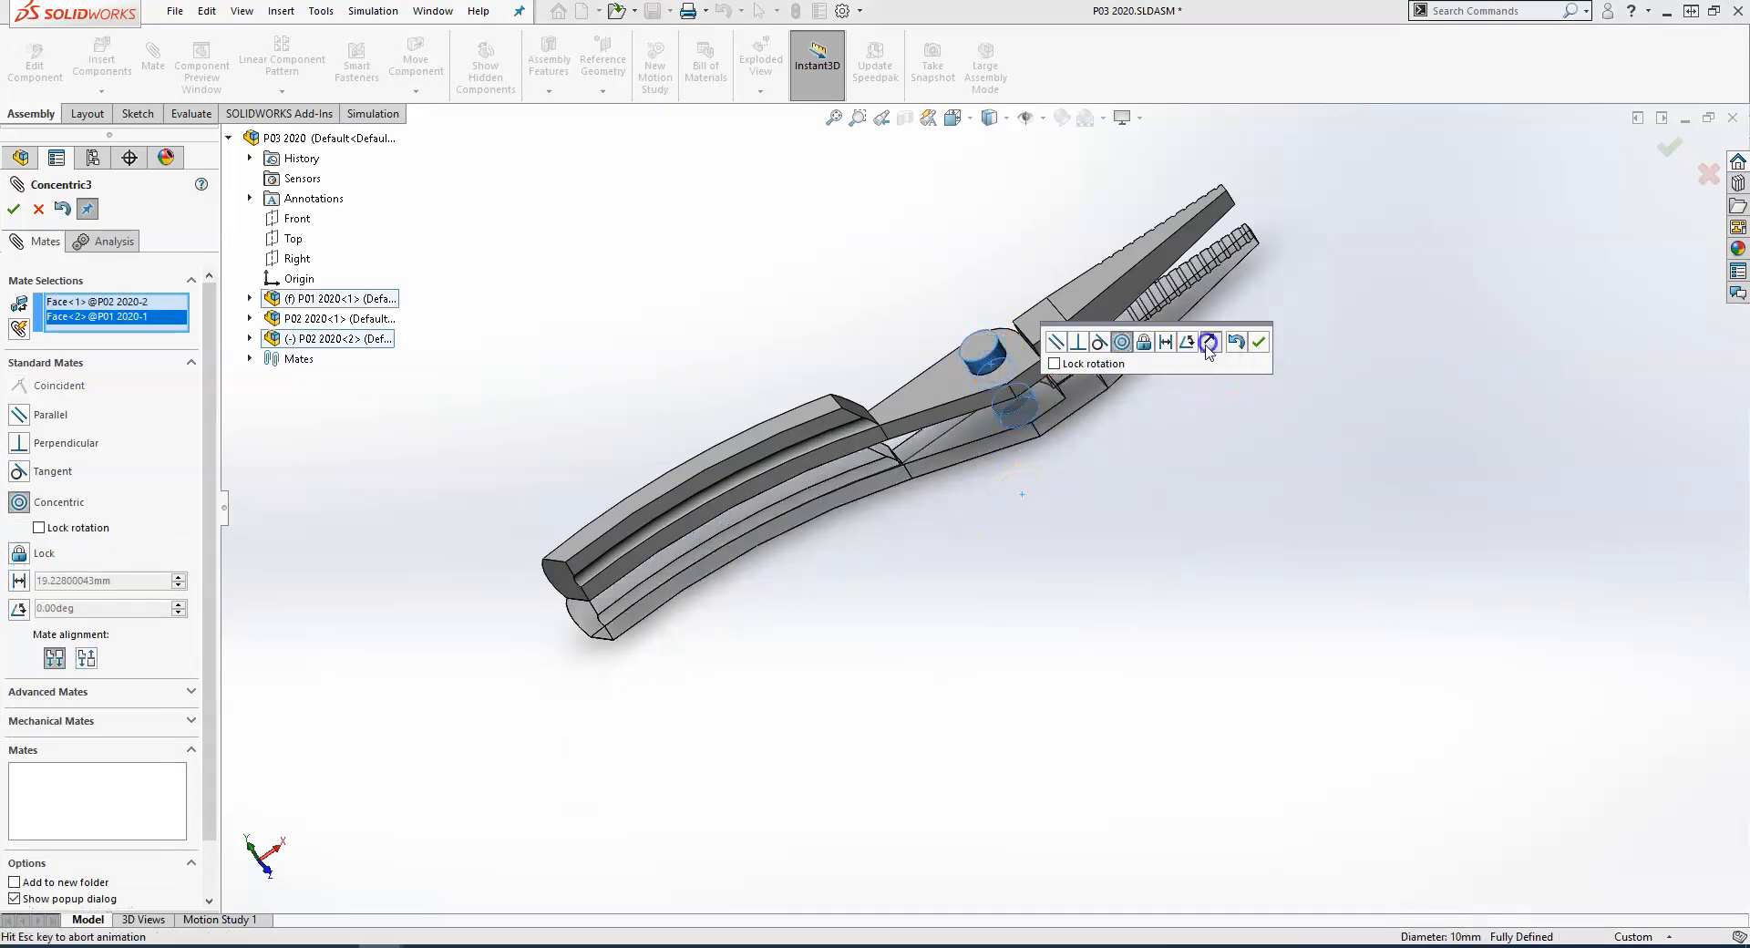
{"action": "left_click", "coordinate": [1259, 343]}
Add a coincident mate between the second plier body's flat face and the pin's end face, and swing that body into an open pliers position
{"action": "left_click", "coordinate": [995, 398]}
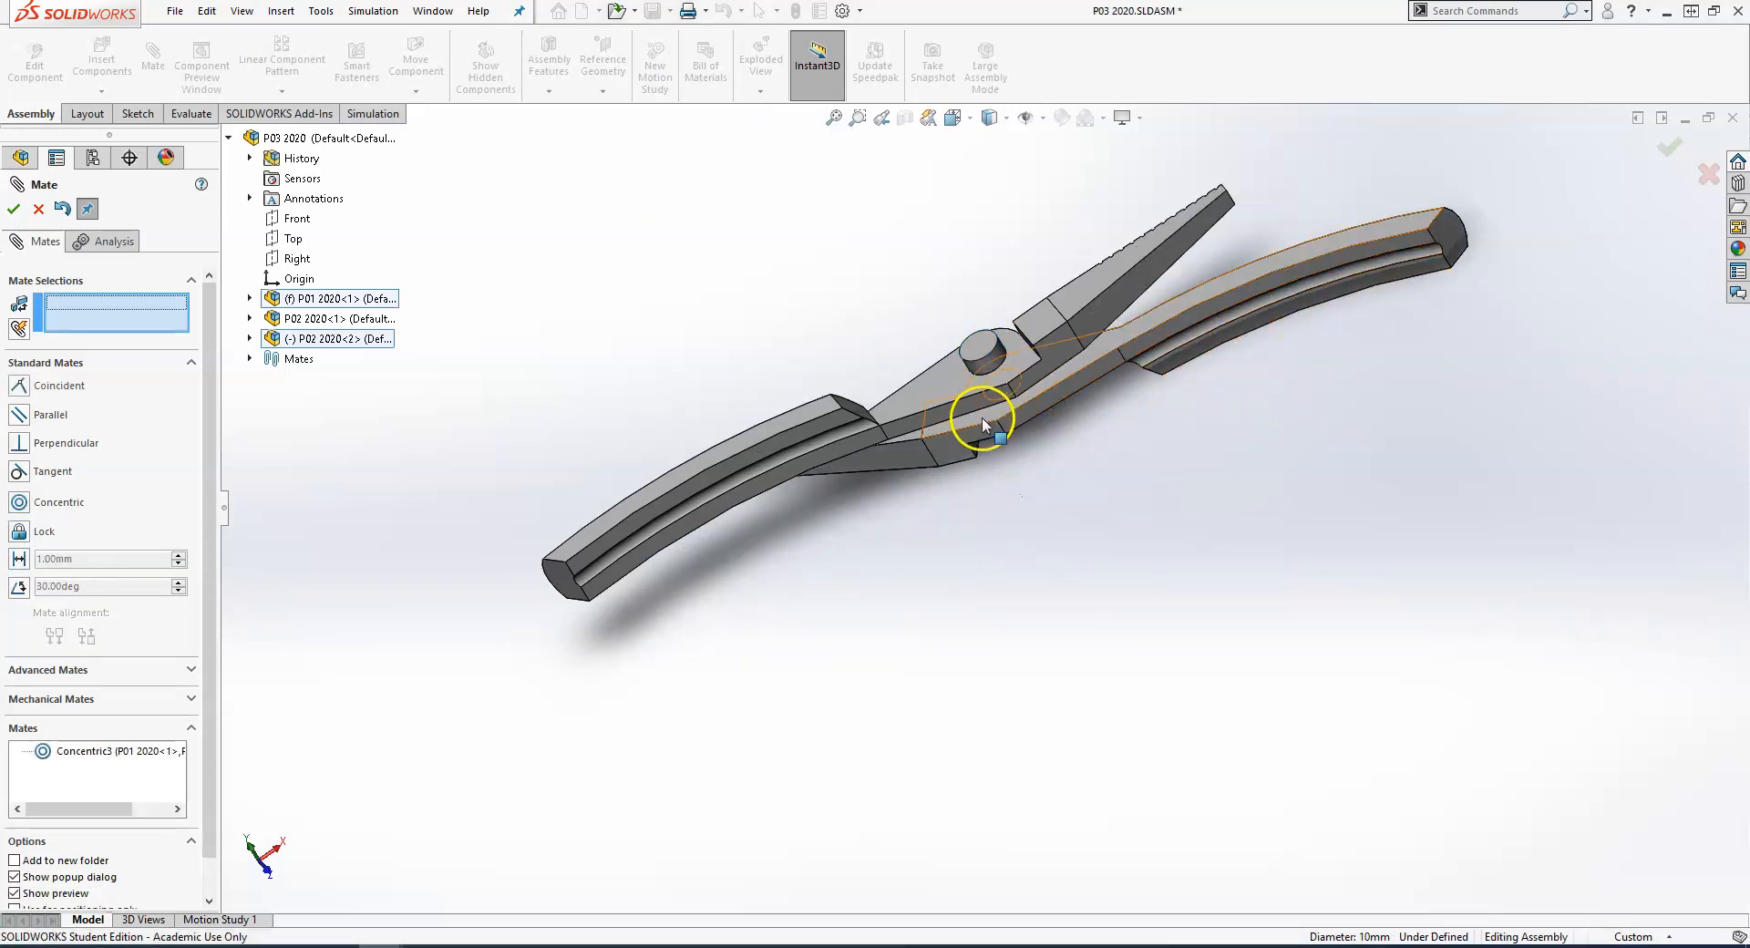
{"action": "left_click", "coordinate": [982, 350]}
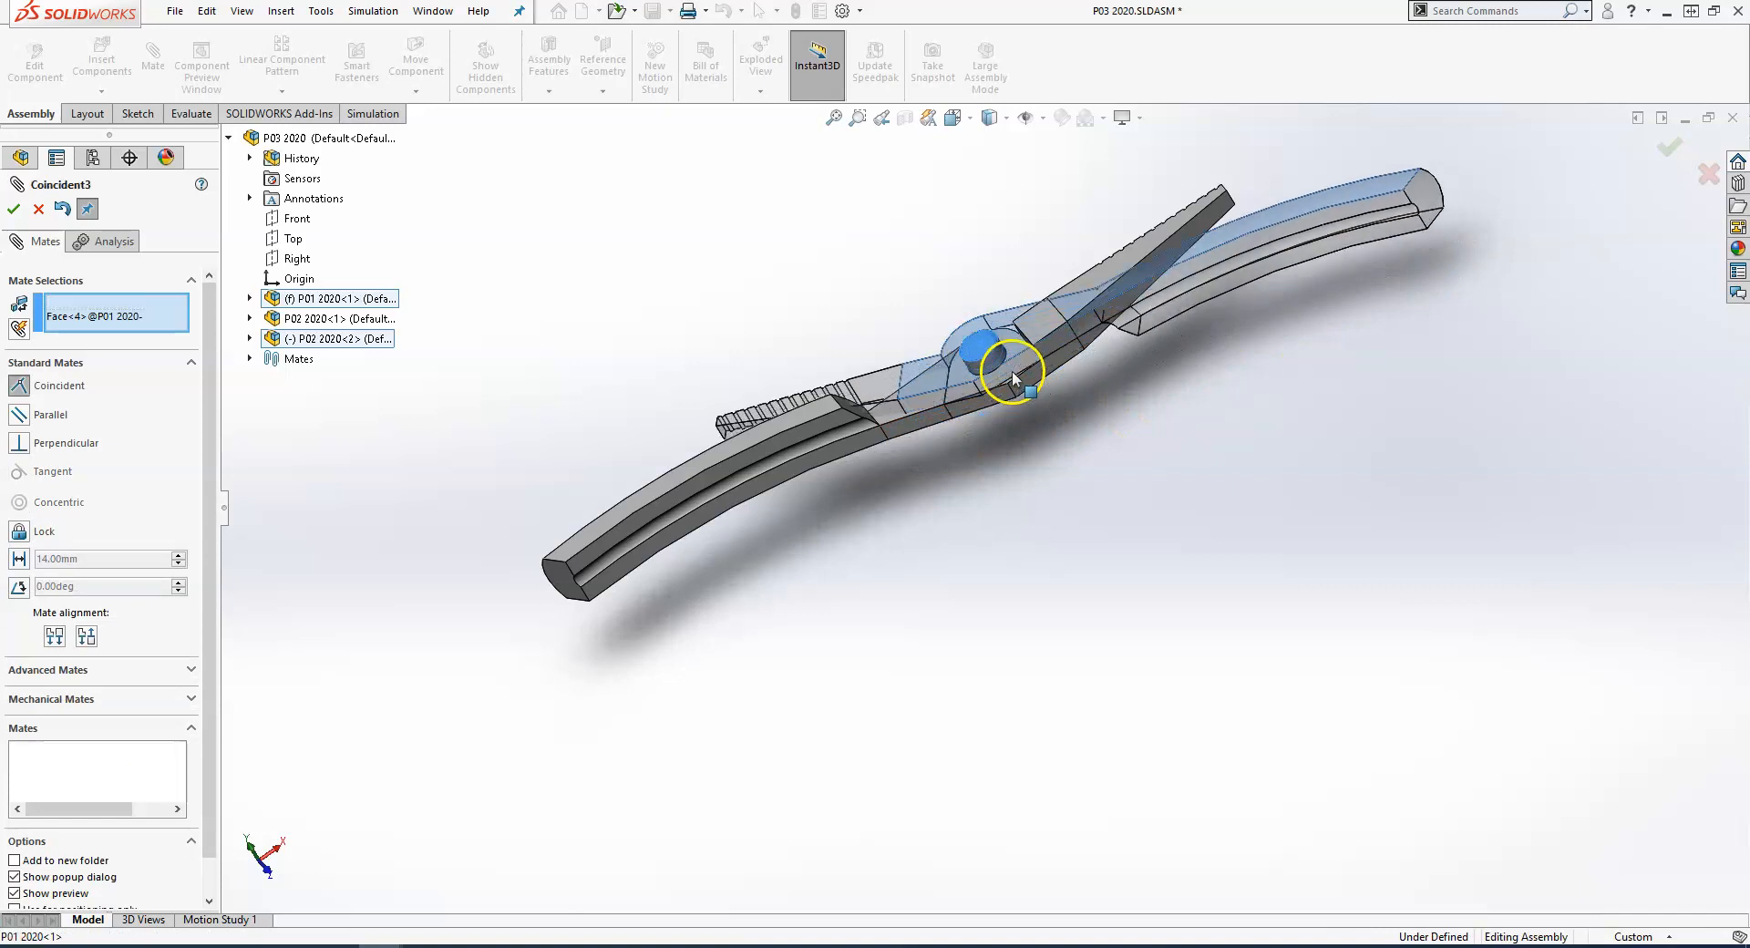
{"action": "left_click", "coordinate": [1217, 332]}
{"action": "left_click_drag", "start_coordinate": [1312, 205], "coordinate": [911, 513]}
{"action": "scroll", "coordinate": [906, 487], "scroll_direction": "up", "scroll_amount": 3}
{"action": "middle_click_drag", "start_coordinate": [907, 489], "coordinate": [947, 422]}
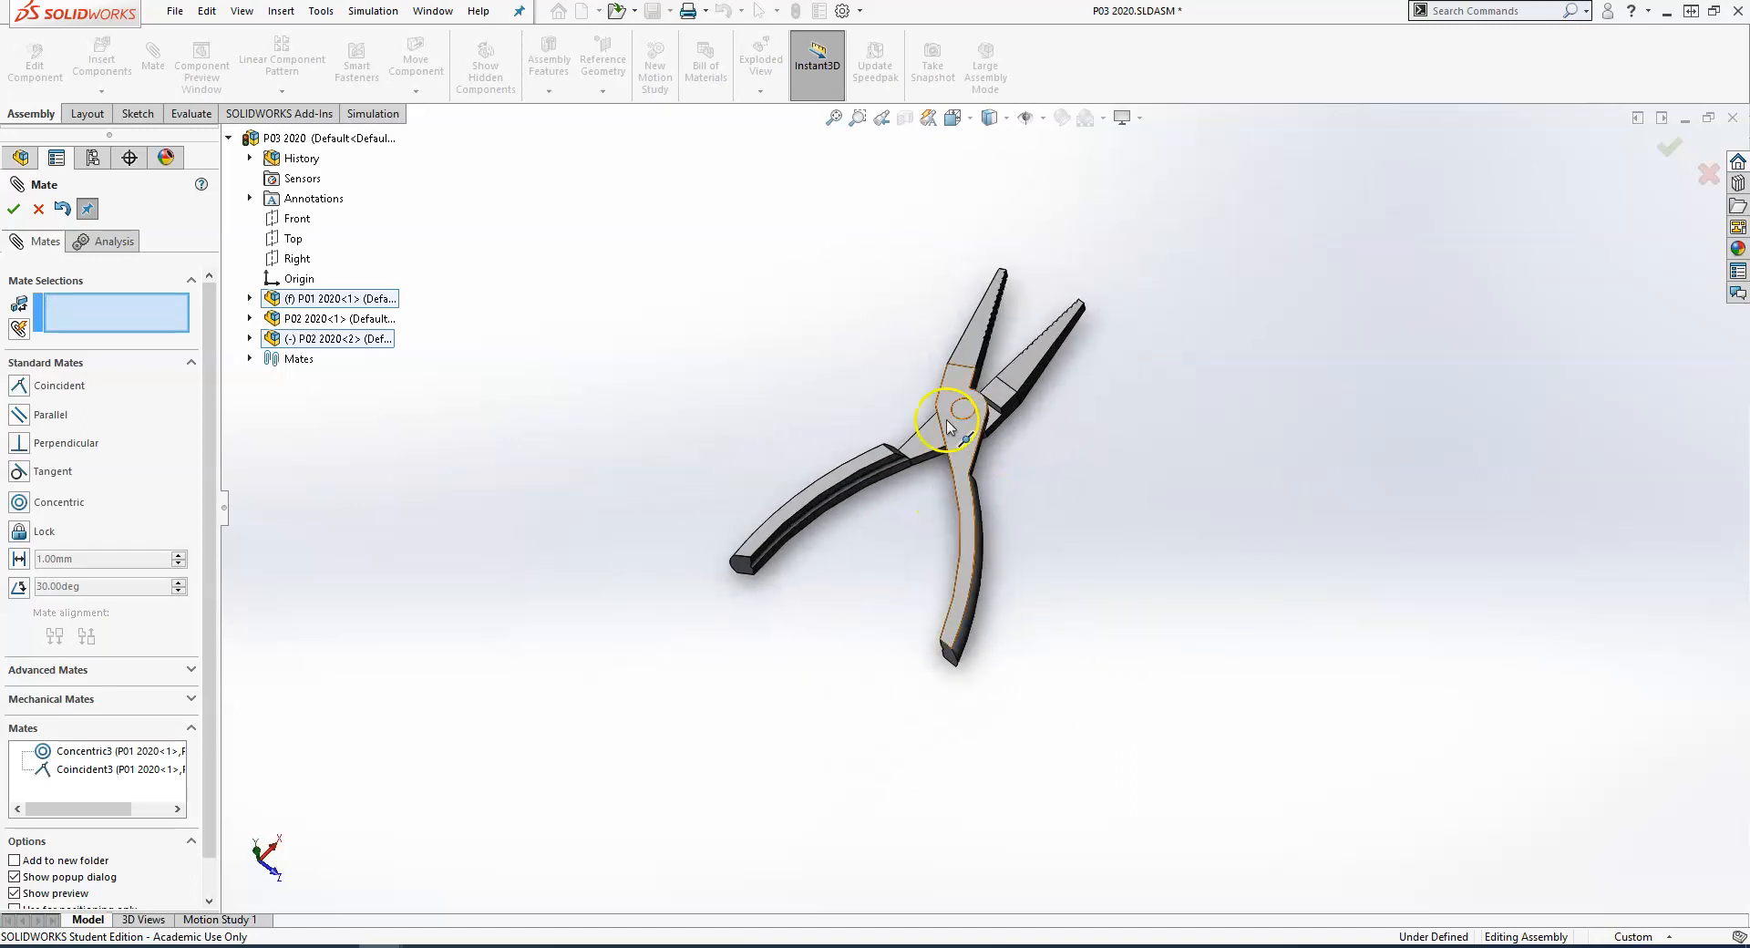
Add a coincident mate between the smooth inner jaw faces of the two plier bodies so the pliers close, and finish mating
{"action": "scroll", "coordinate": [947, 421], "scroll_direction": "down", "scroll_amount": 2}
{"action": "middle_click_drag", "start_coordinate": [785, 332], "coordinate": [928, 381]}
{"action": "left_click", "coordinate": [1042, 335]}
{"action": "middle_click_drag", "start_coordinate": [1042, 334], "coordinate": [1198, 536]}
{"action": "left_click", "coordinate": [1039, 342]}
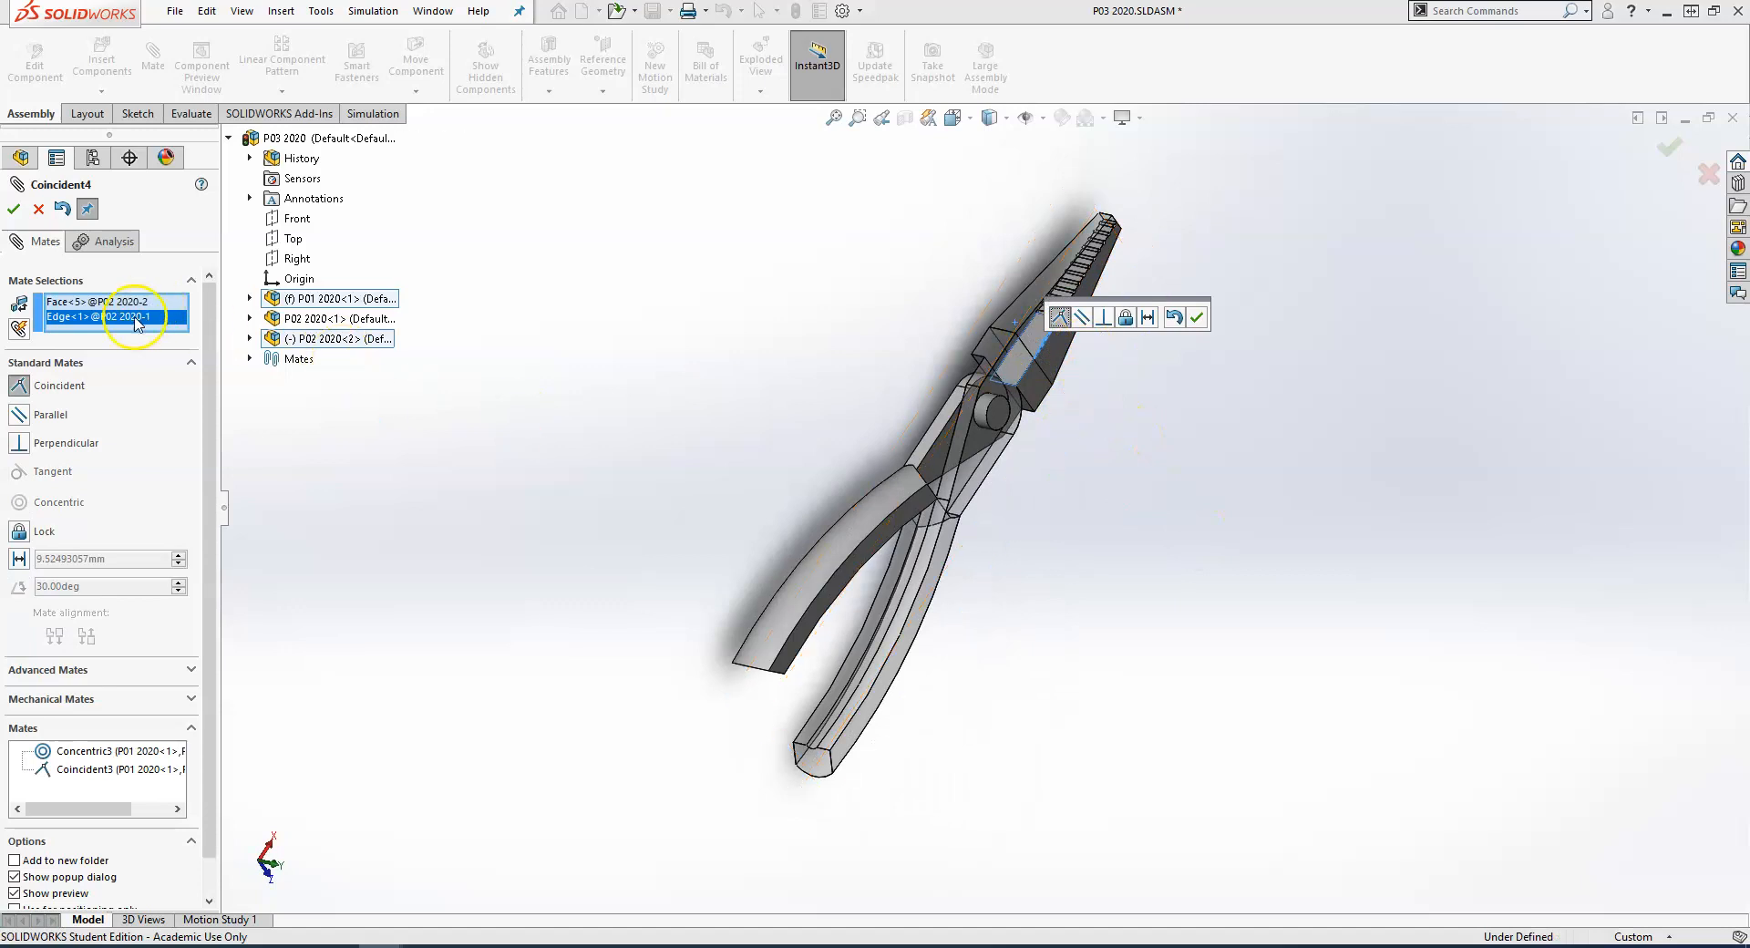
{"action": "right_click", "coordinate": [136, 324]}
{"action": "left_click", "coordinate": [178, 336]}
{"action": "scroll", "coordinate": [1053, 355], "scroll_direction": "down", "scroll_amount": 2}
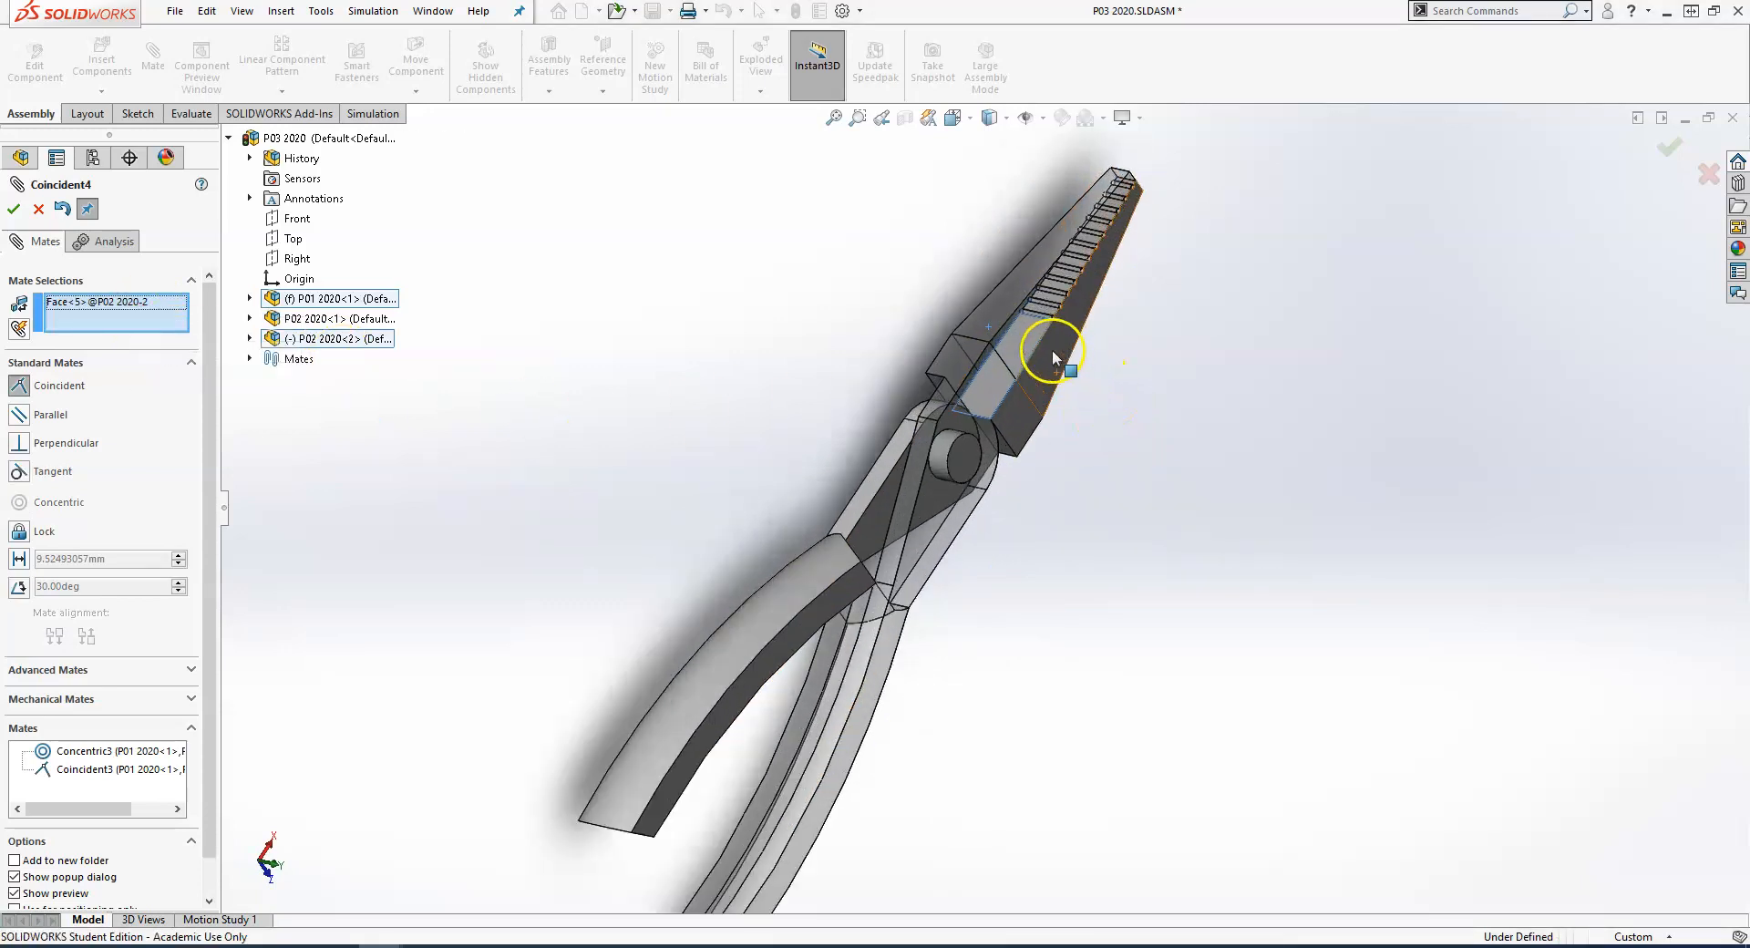
{"action": "scroll", "coordinate": [1053, 356], "scroll_direction": "down", "scroll_amount": 2}
{"action": "left_click", "coordinate": [1011, 361]}
{"action": "scroll", "coordinate": [999, 474], "scroll_direction": "up", "scroll_amount": 3}
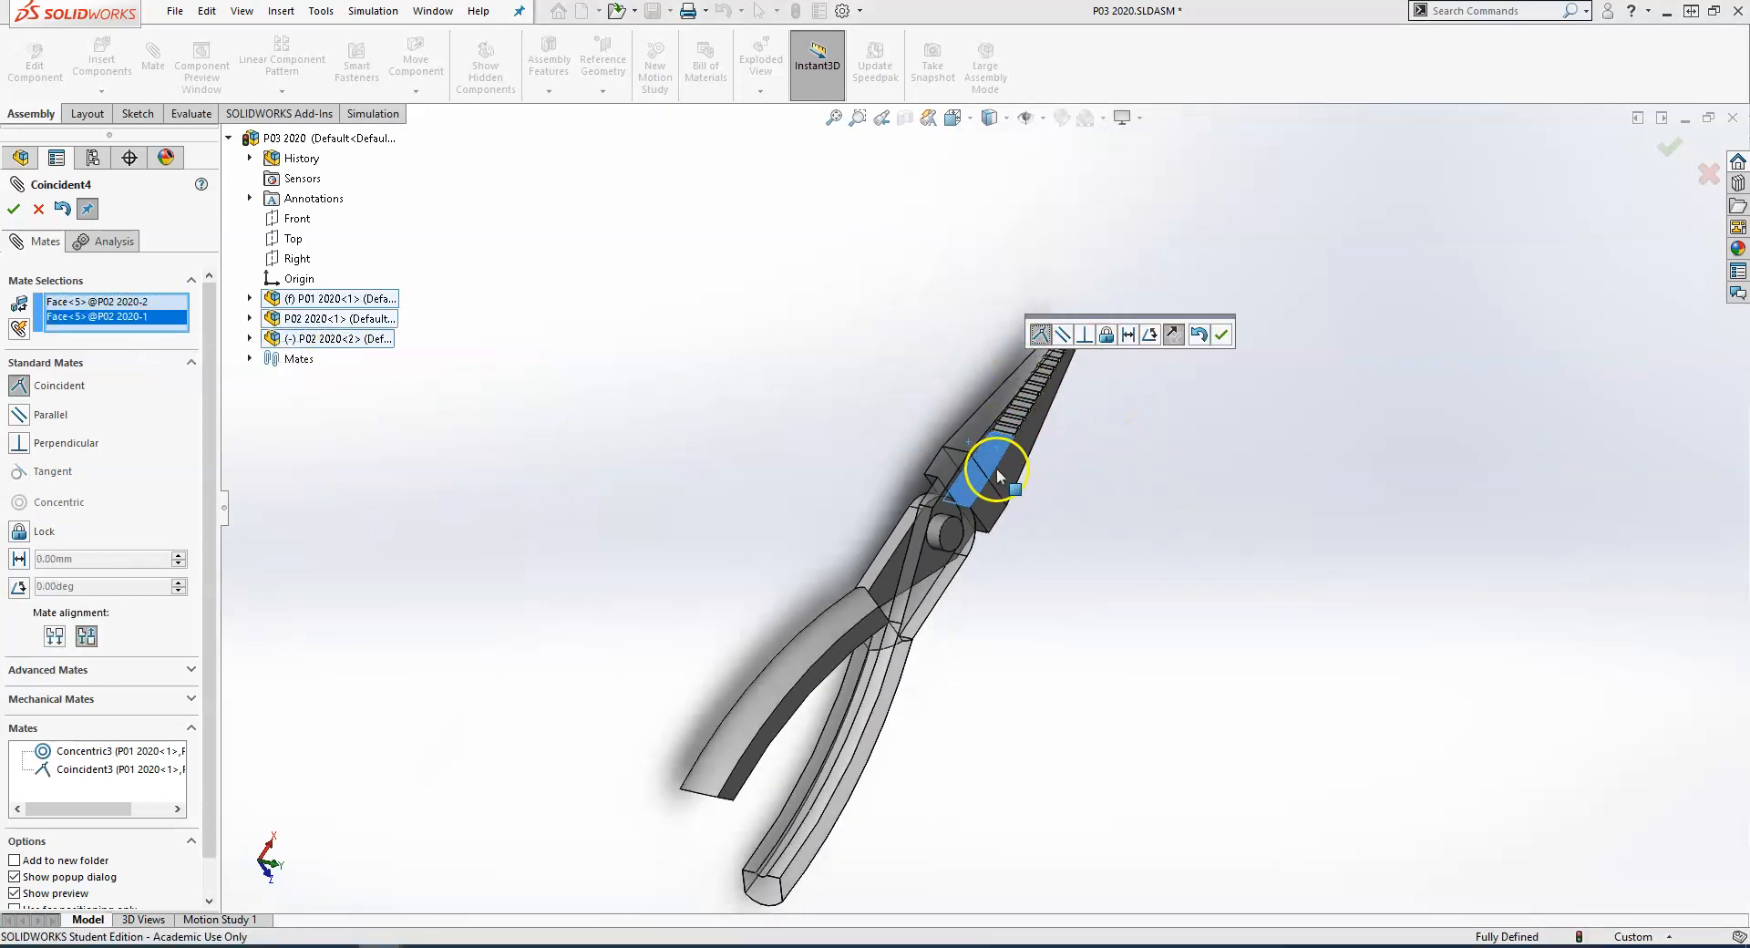
{"action": "scroll", "coordinate": [993, 476], "scroll_direction": "up", "scroll_amount": 2}
{"action": "left_click", "coordinate": [1221, 338]}
{"action": "middle_click_drag", "start_coordinate": [1047, 530], "coordinate": [820, 573]}
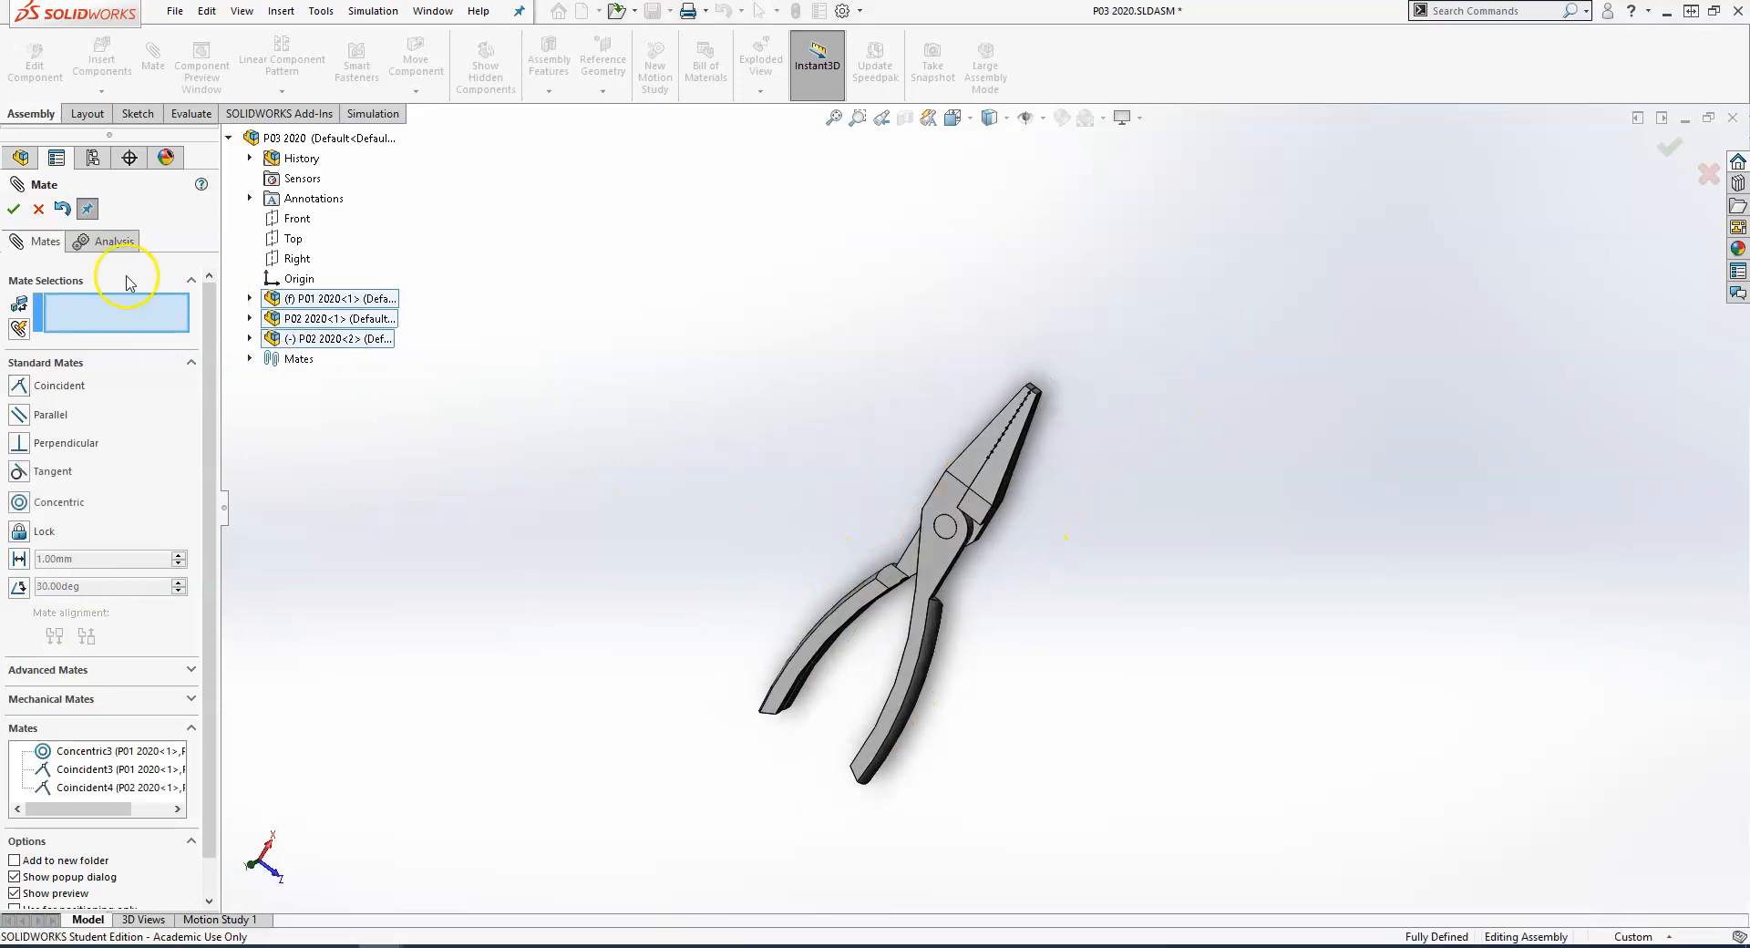
{"action": "left_click", "coordinate": [15, 210]}
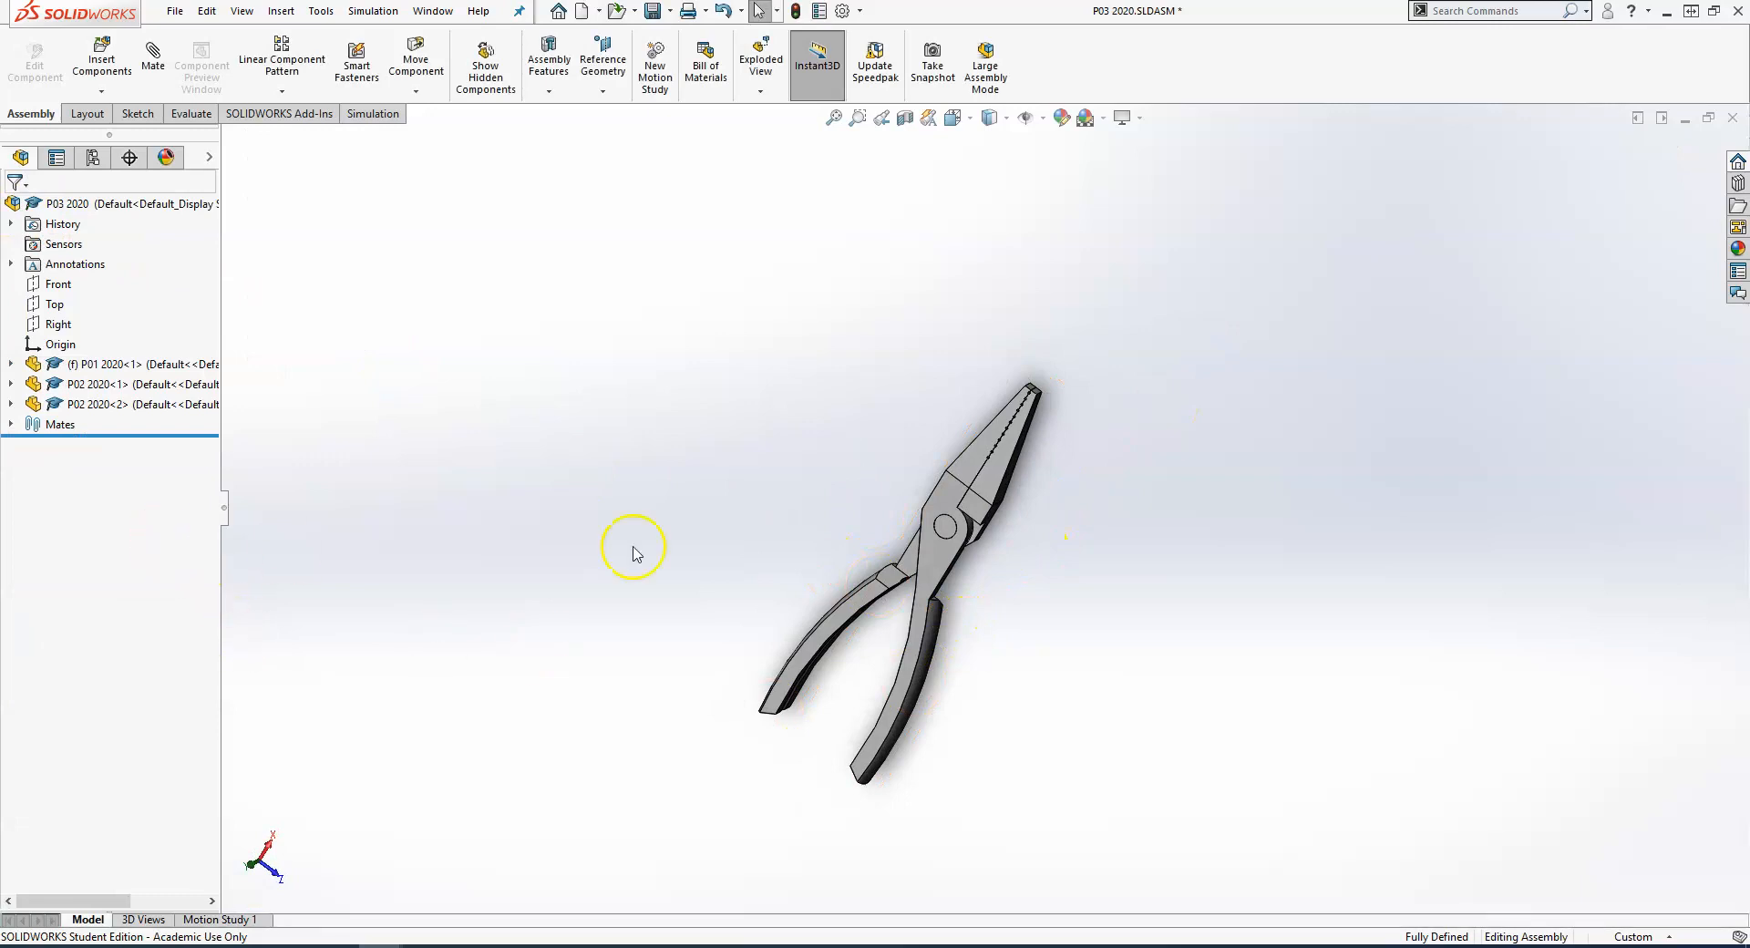
Suppress the Coincident4 mate that holds the two jaw faces together
{"action": "left_click", "coordinate": [951, 628]}
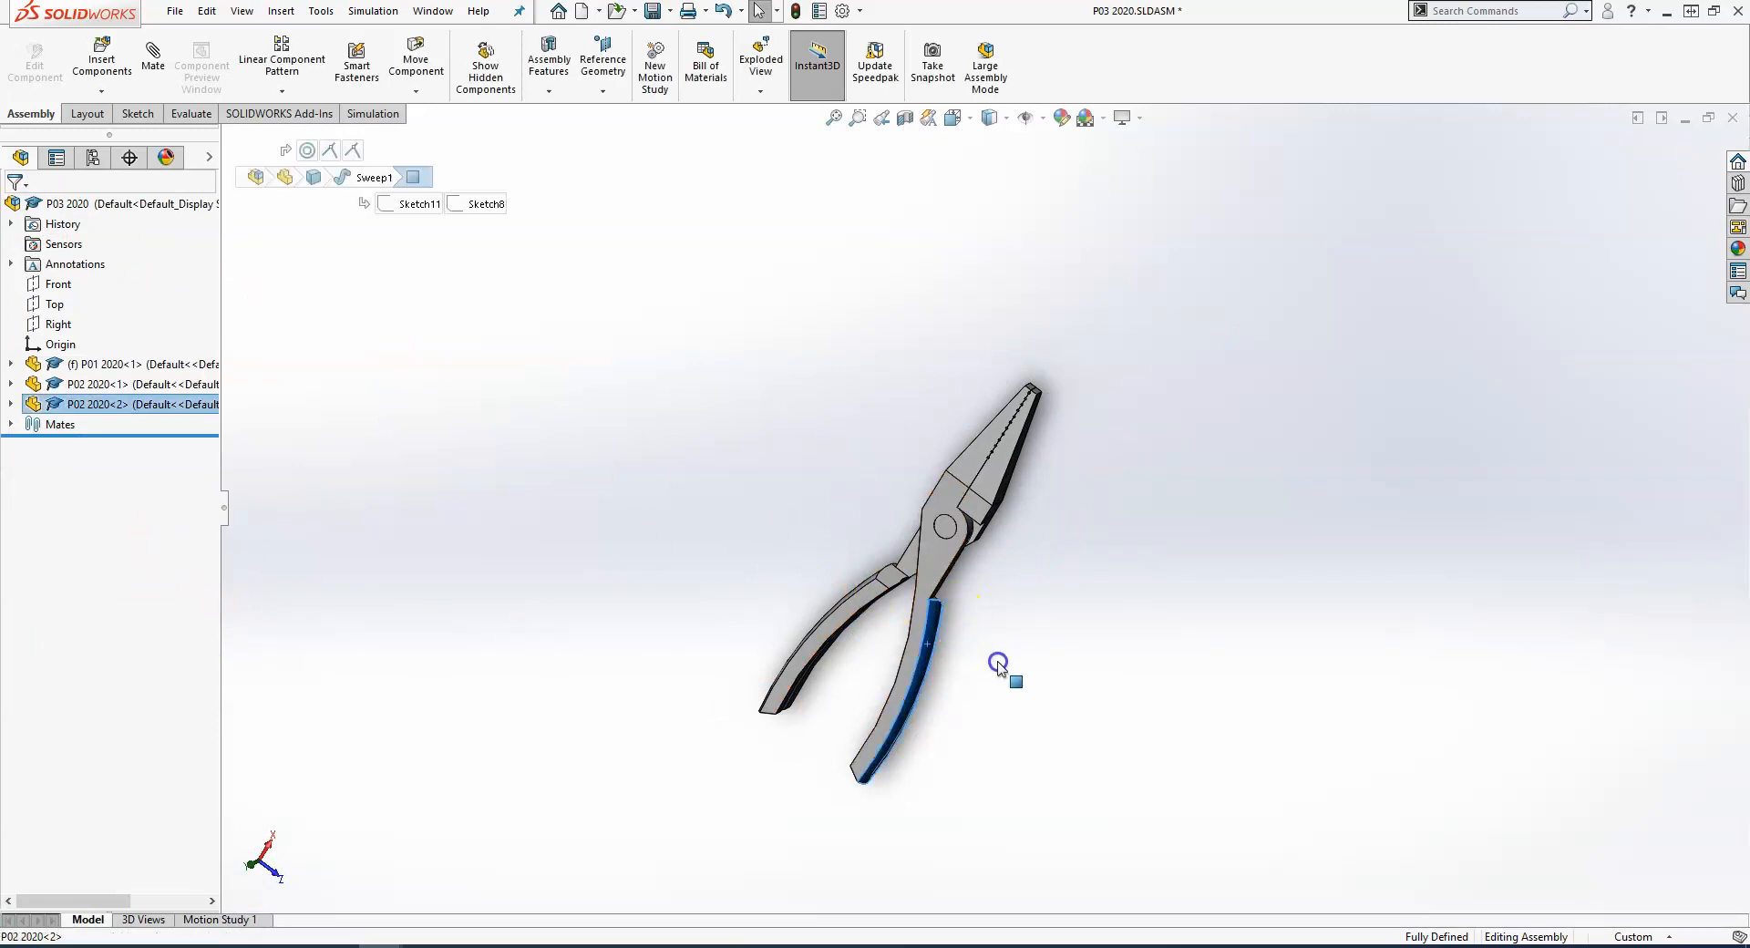
{"action": "left_click", "coordinate": [11, 425]}
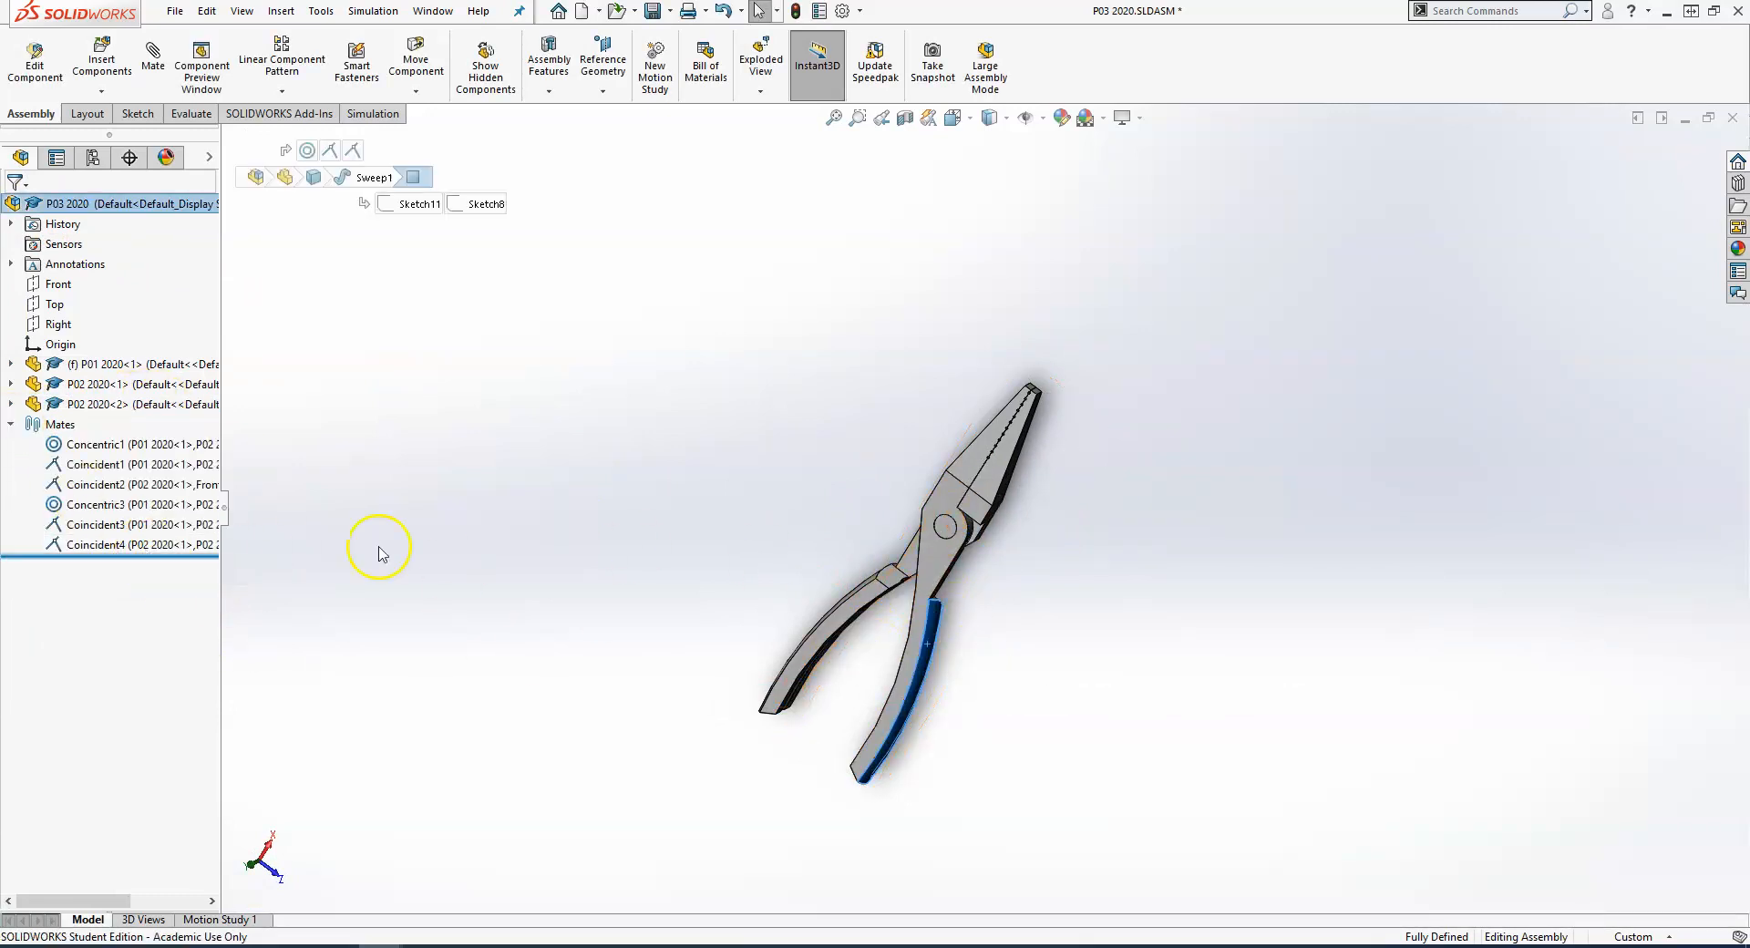
{"action": "scroll", "coordinate": [1053, 575], "scroll_direction": "down", "scroll_amount": 2}
{"action": "left_click", "coordinate": [762, 750]}
{"action": "middle_click_drag", "start_coordinate": [762, 750], "coordinate": [677, 708]}
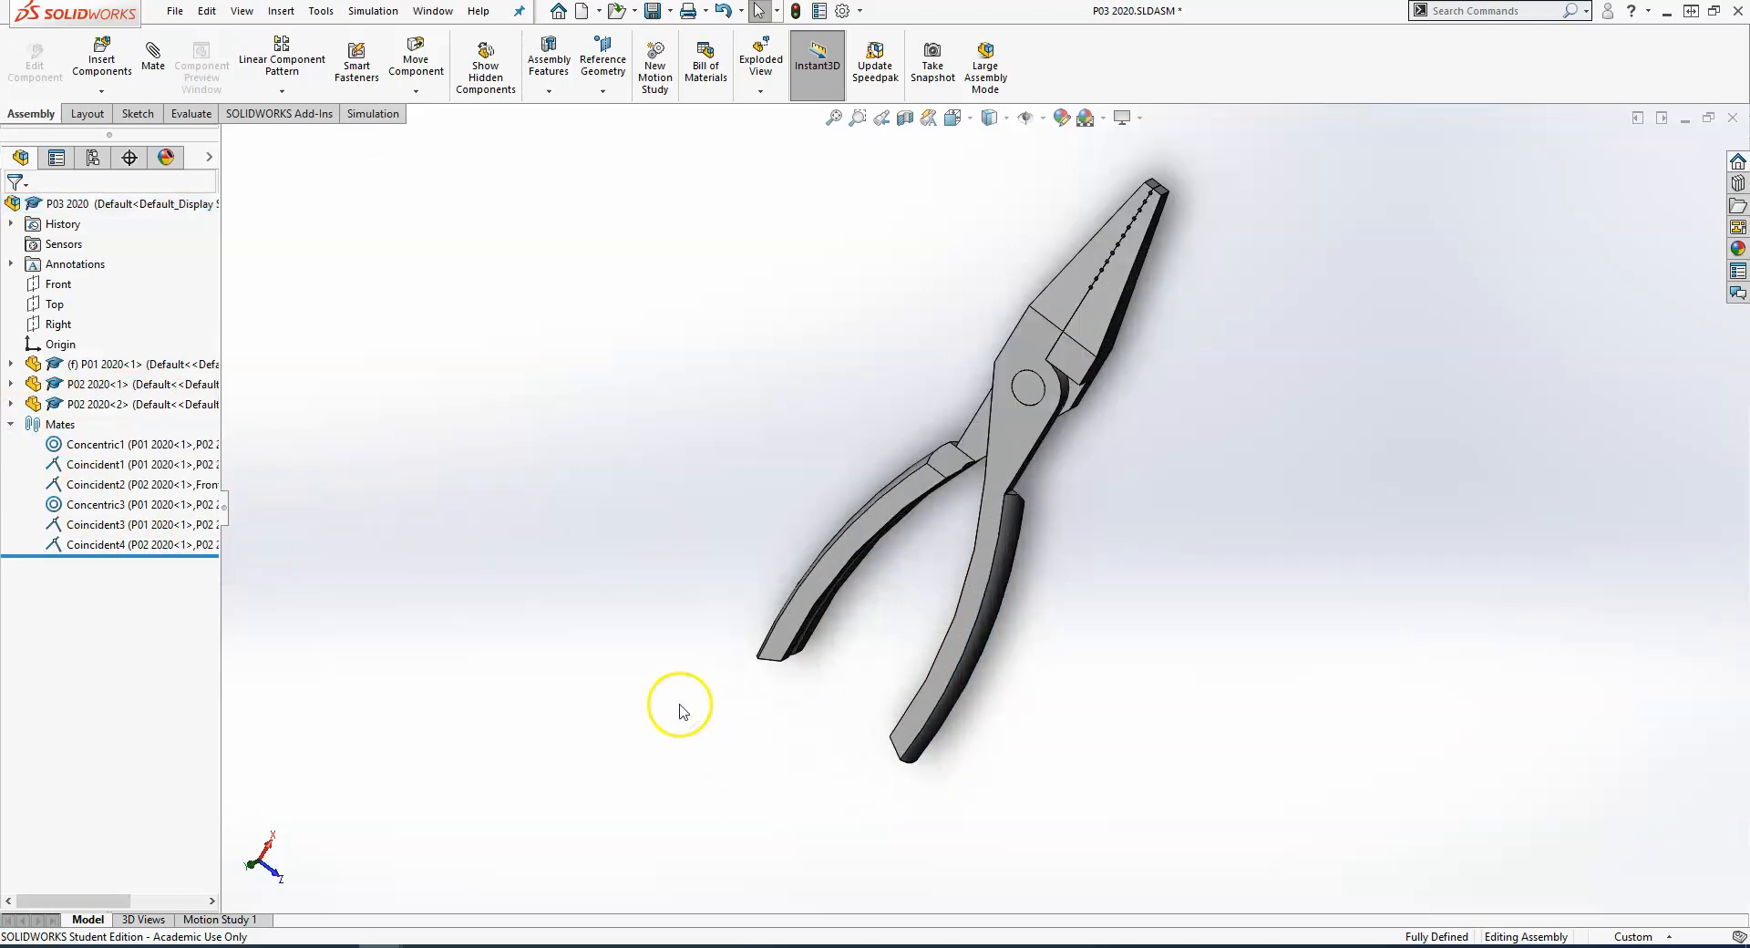
{"action": "left_click", "coordinate": [149, 544]}
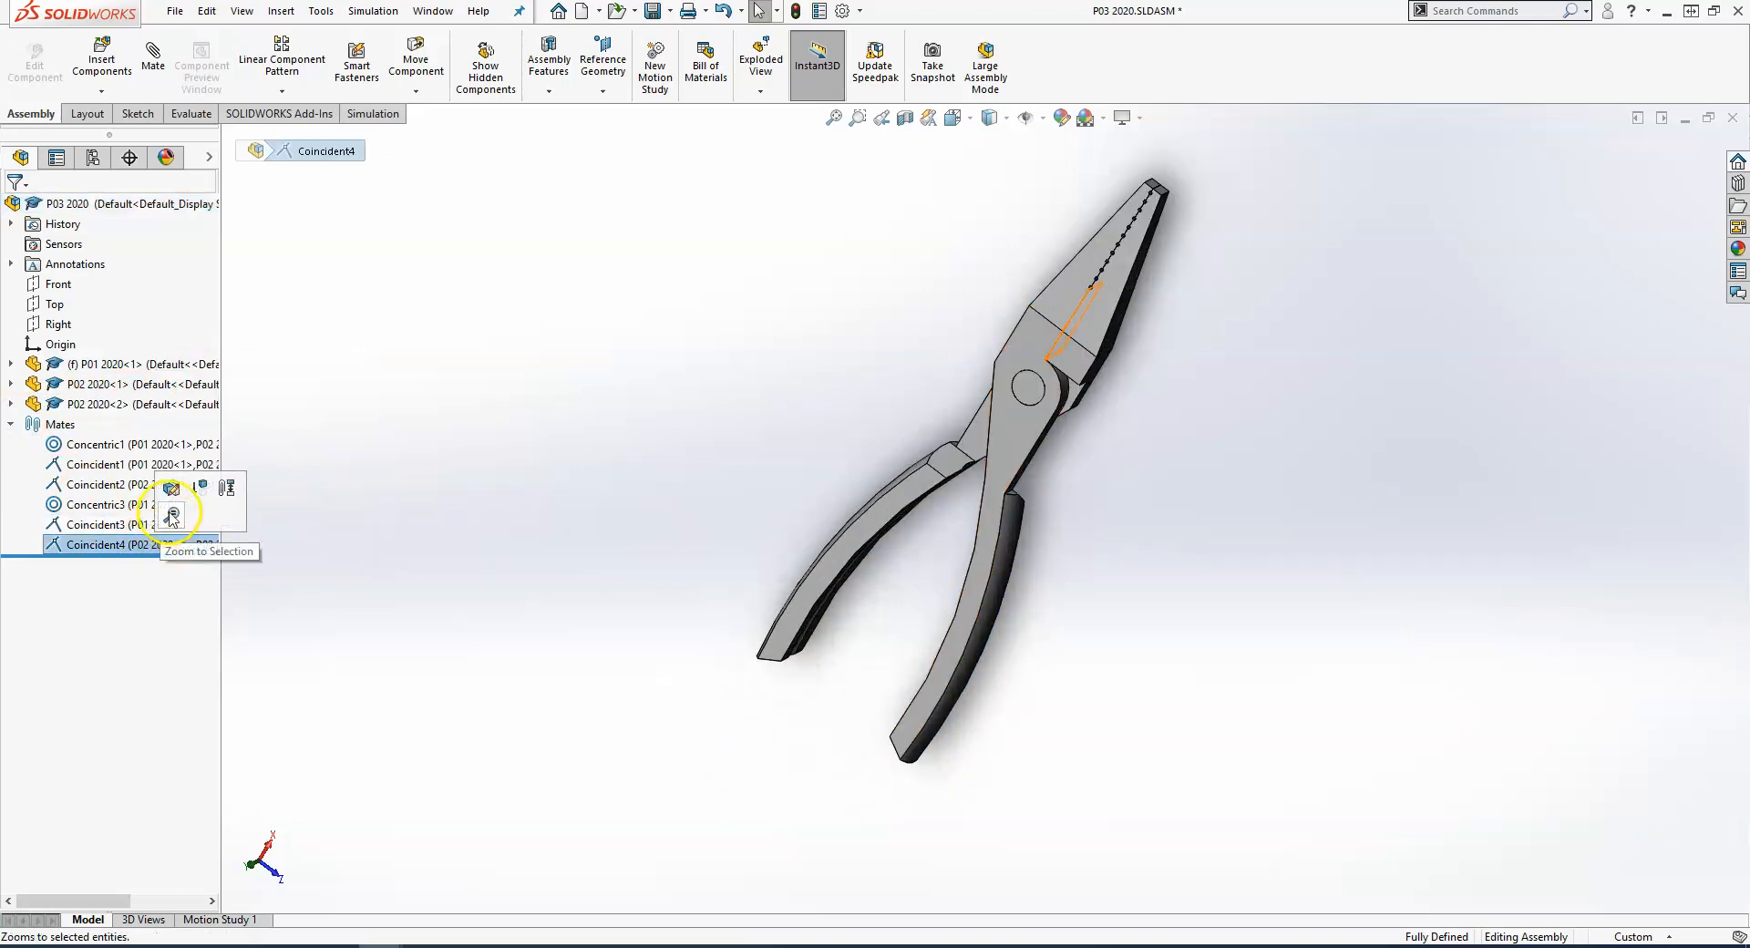
{"action": "left_click", "coordinate": [193, 497]}
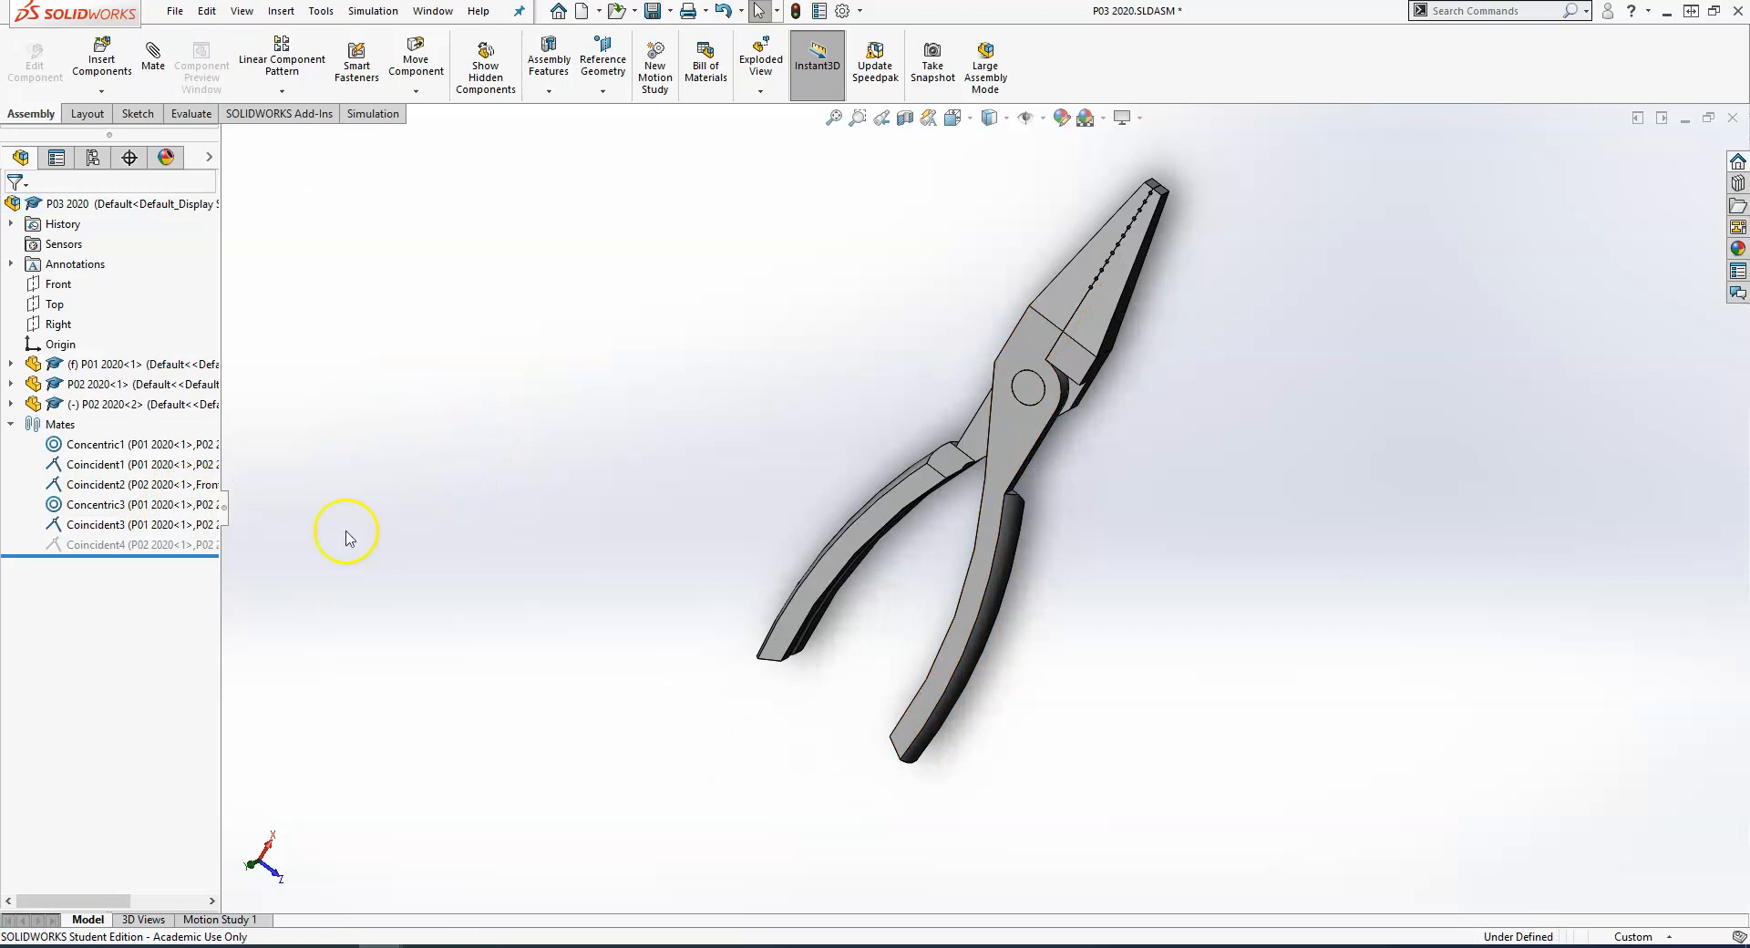
Swing the second plier body about the pin to open the jaws
{"action": "left_click_drag", "start_coordinate": [994, 650], "coordinate": [1080, 360]}
{"action": "scroll", "coordinate": [1071, 356], "scroll_direction": "down", "scroll_amount": 5}
{"action": "left_click", "coordinate": [929, 593]}
{"action": "left_click_drag", "start_coordinate": [929, 593], "coordinate": [954, 635]}
Start an angle mate between the smooth inner jaw faces of the two plier bodies and set its angle to 29.05467266 degrees
{"action": "left_click", "coordinate": [988, 273]}
{"action": "middle_click_drag", "start_coordinate": [1015, 293], "coordinate": [1073, 345]}
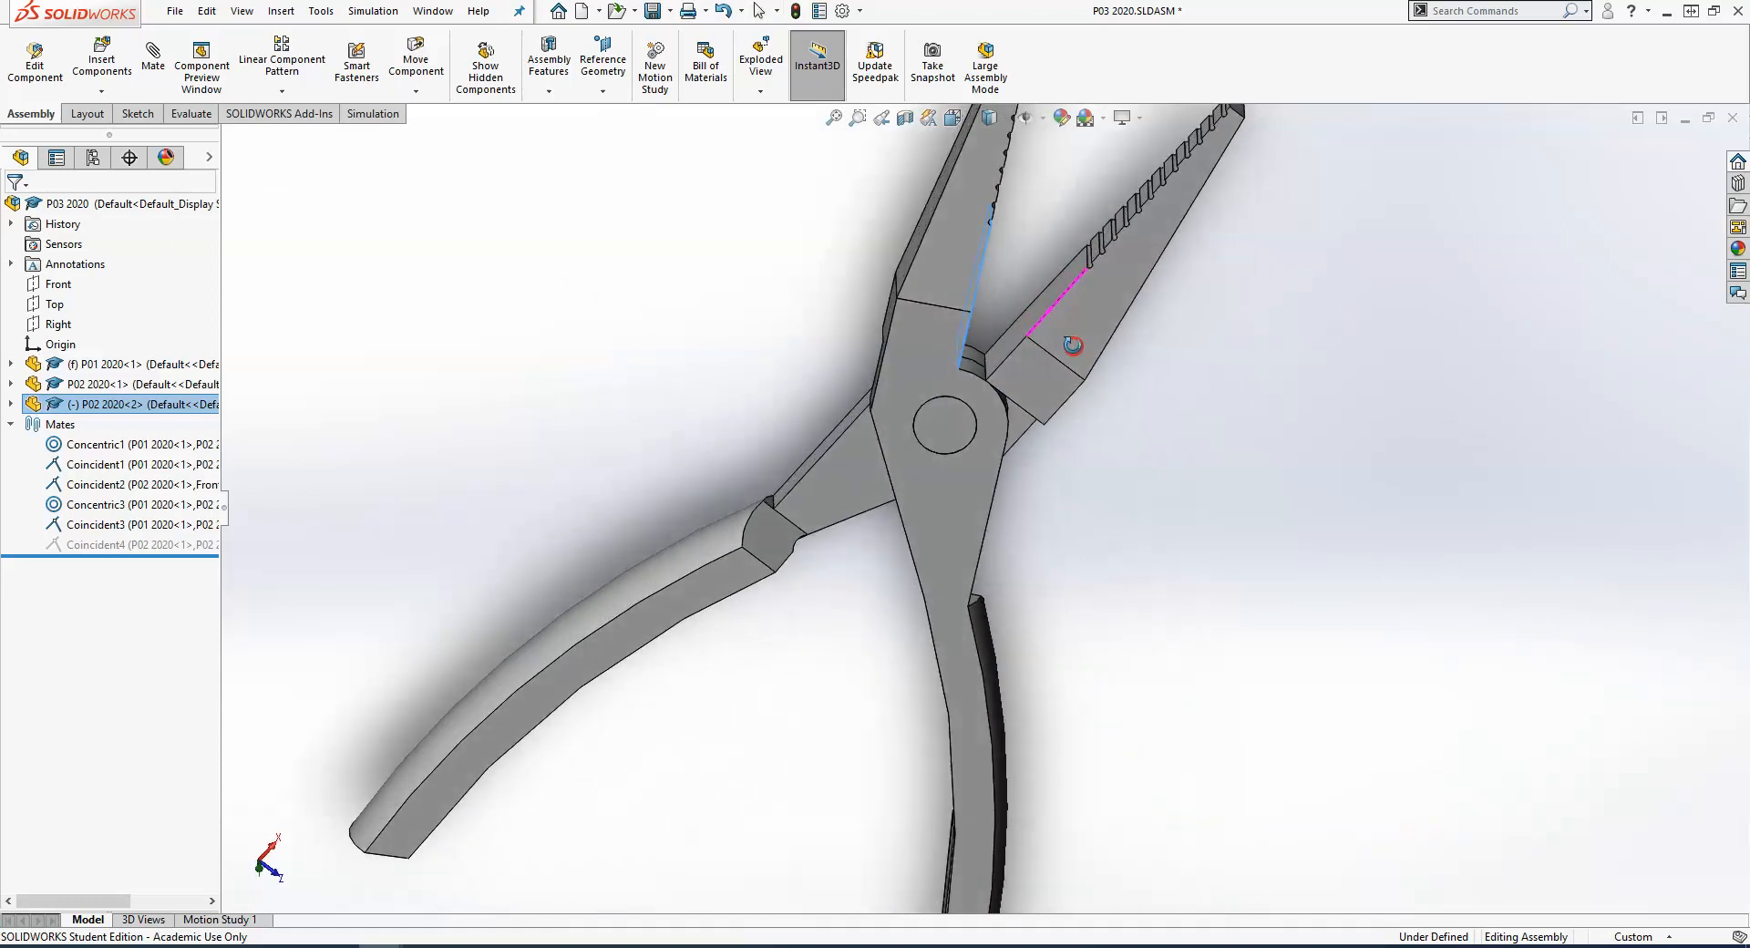
{"action": "left_click", "coordinate": [1047, 301], "text": "ctrl"}
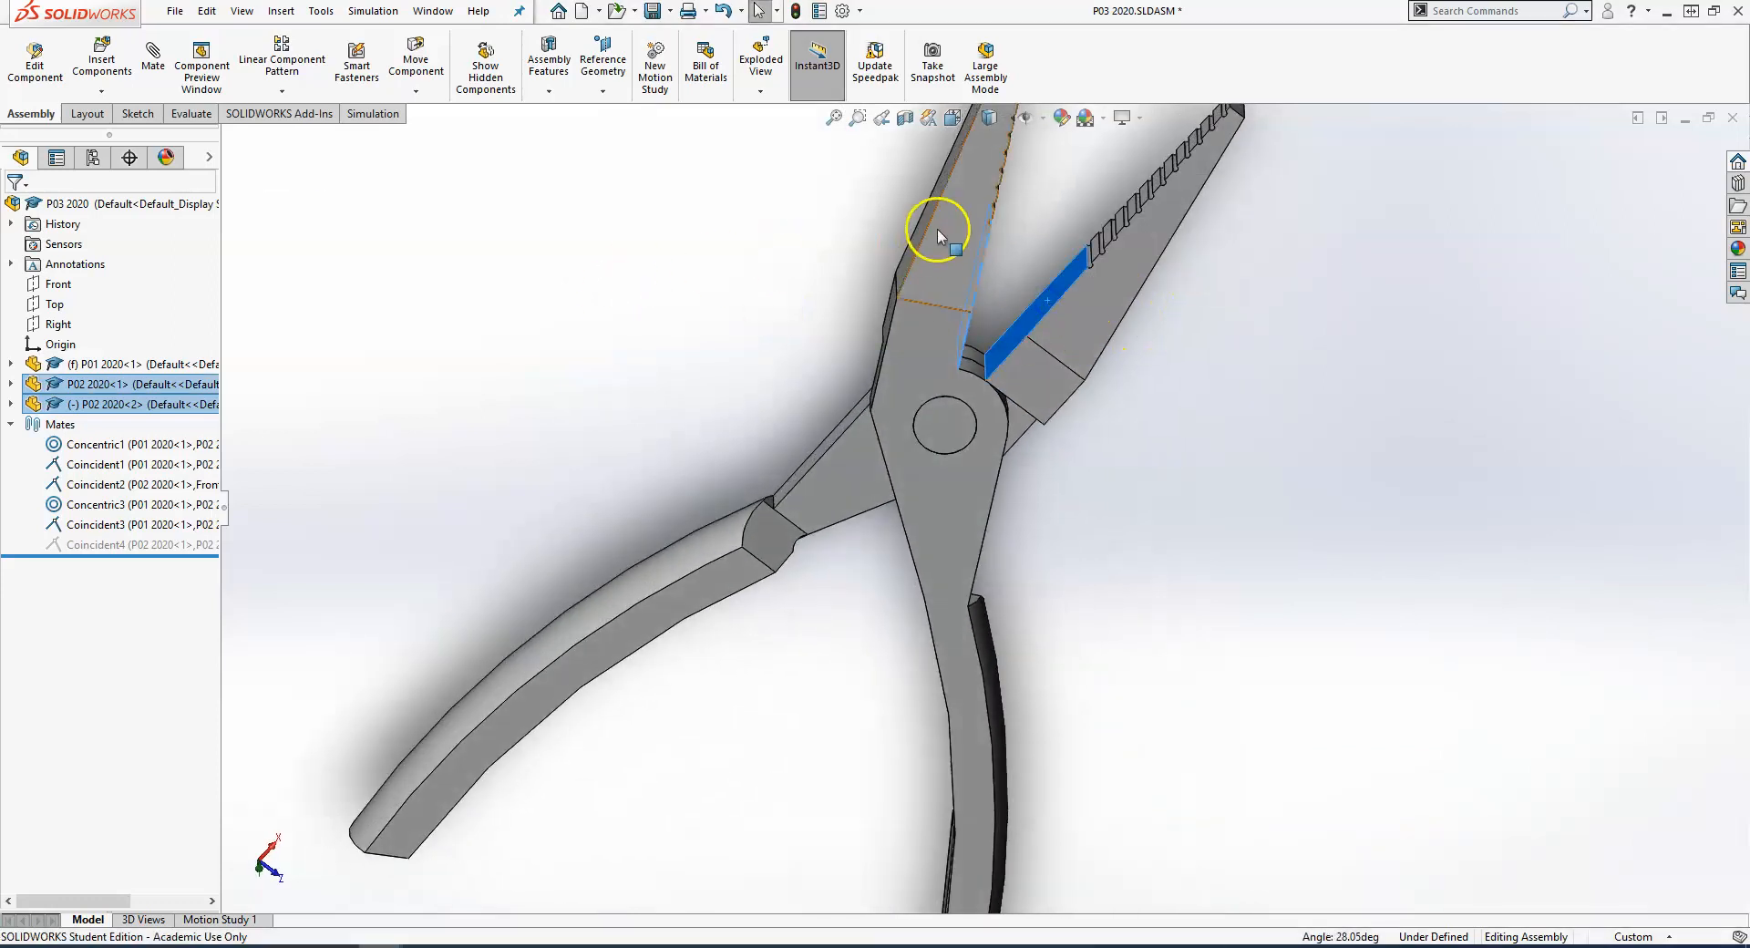
{"action": "left_click", "coordinate": [153, 57]}
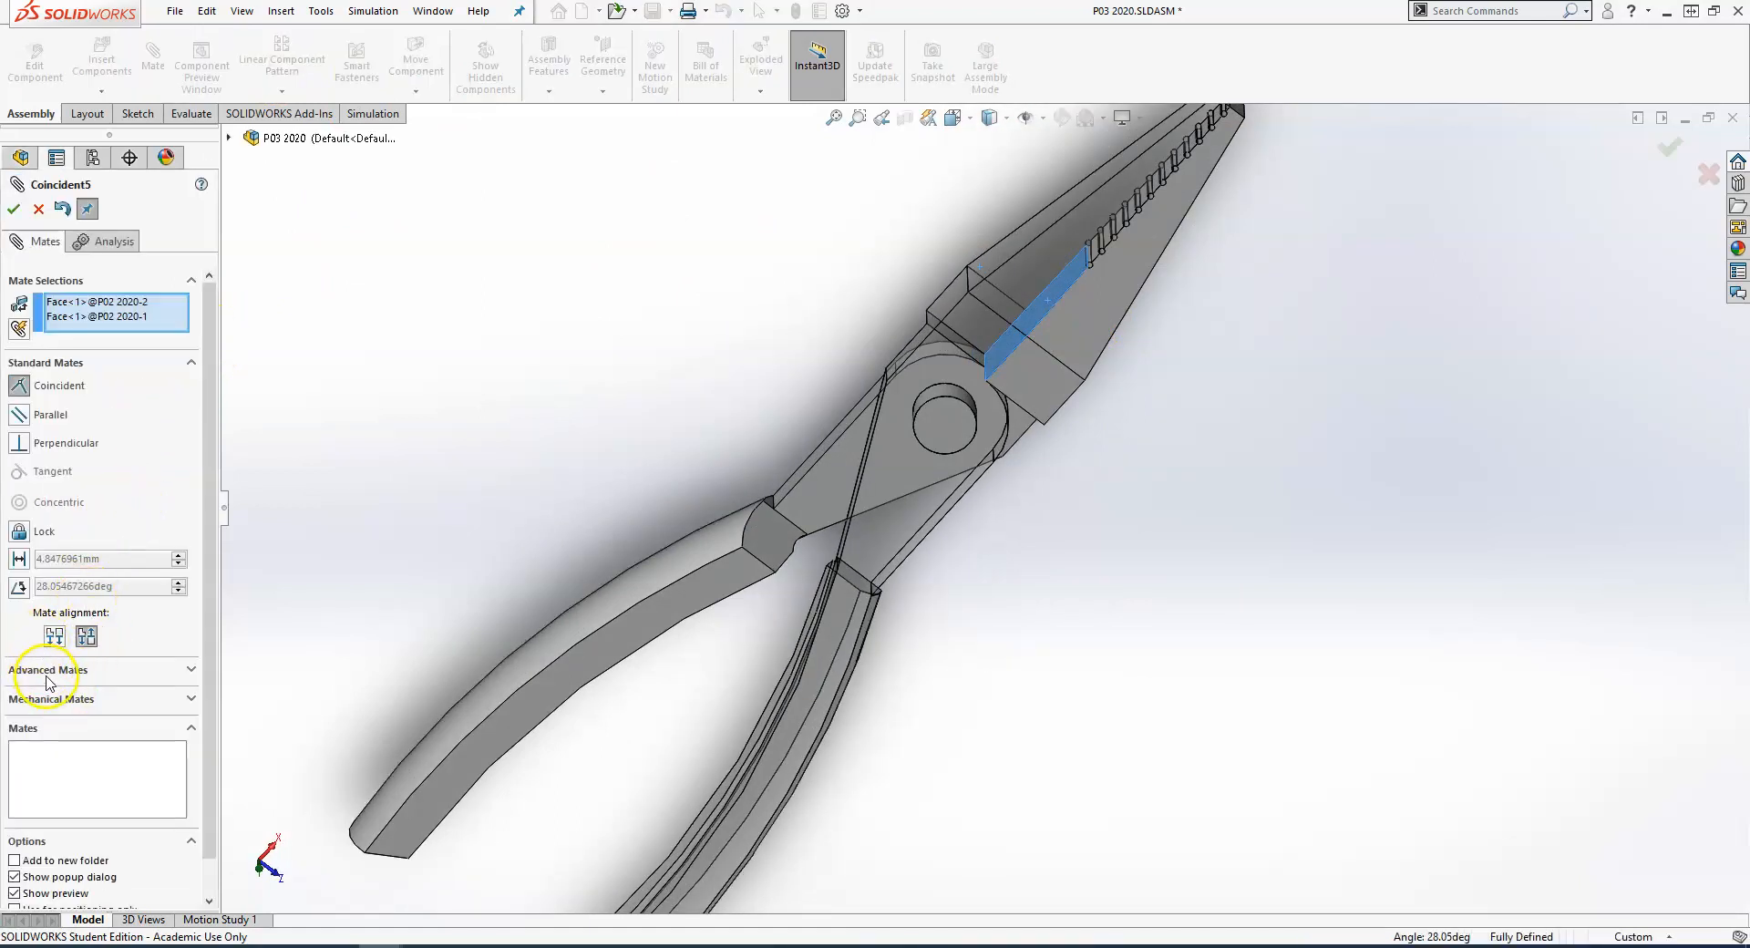
{"action": "left_click", "coordinate": [18, 586]}
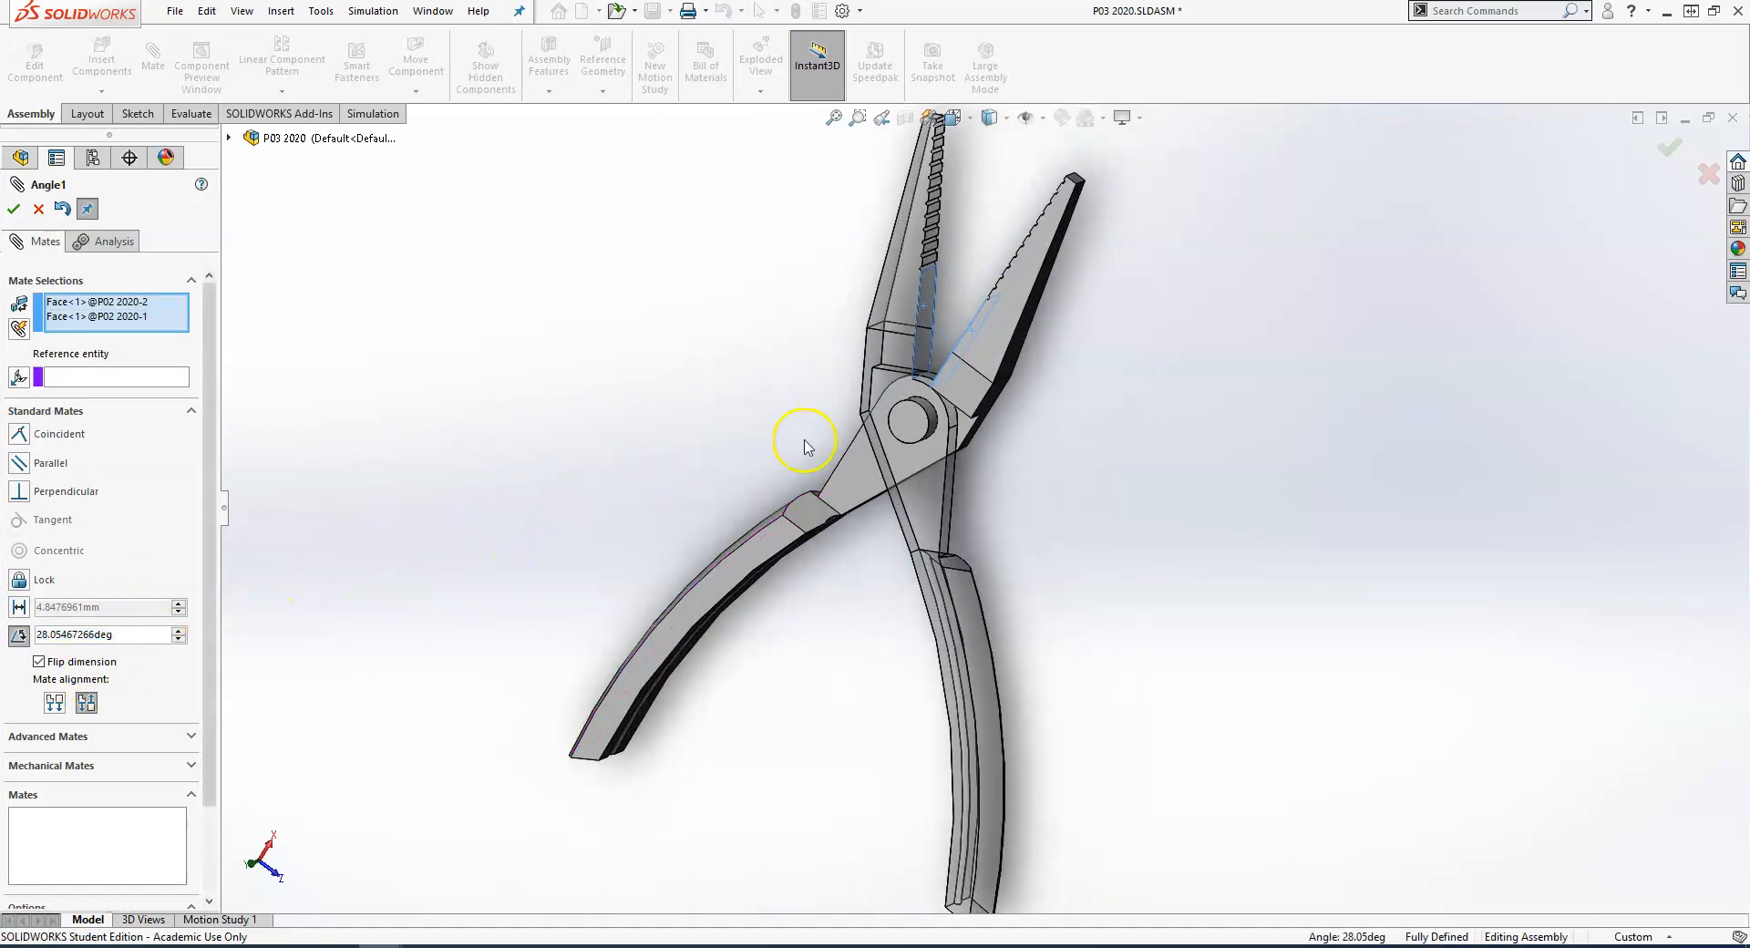
{"action": "left_click", "coordinate": [178, 631]}
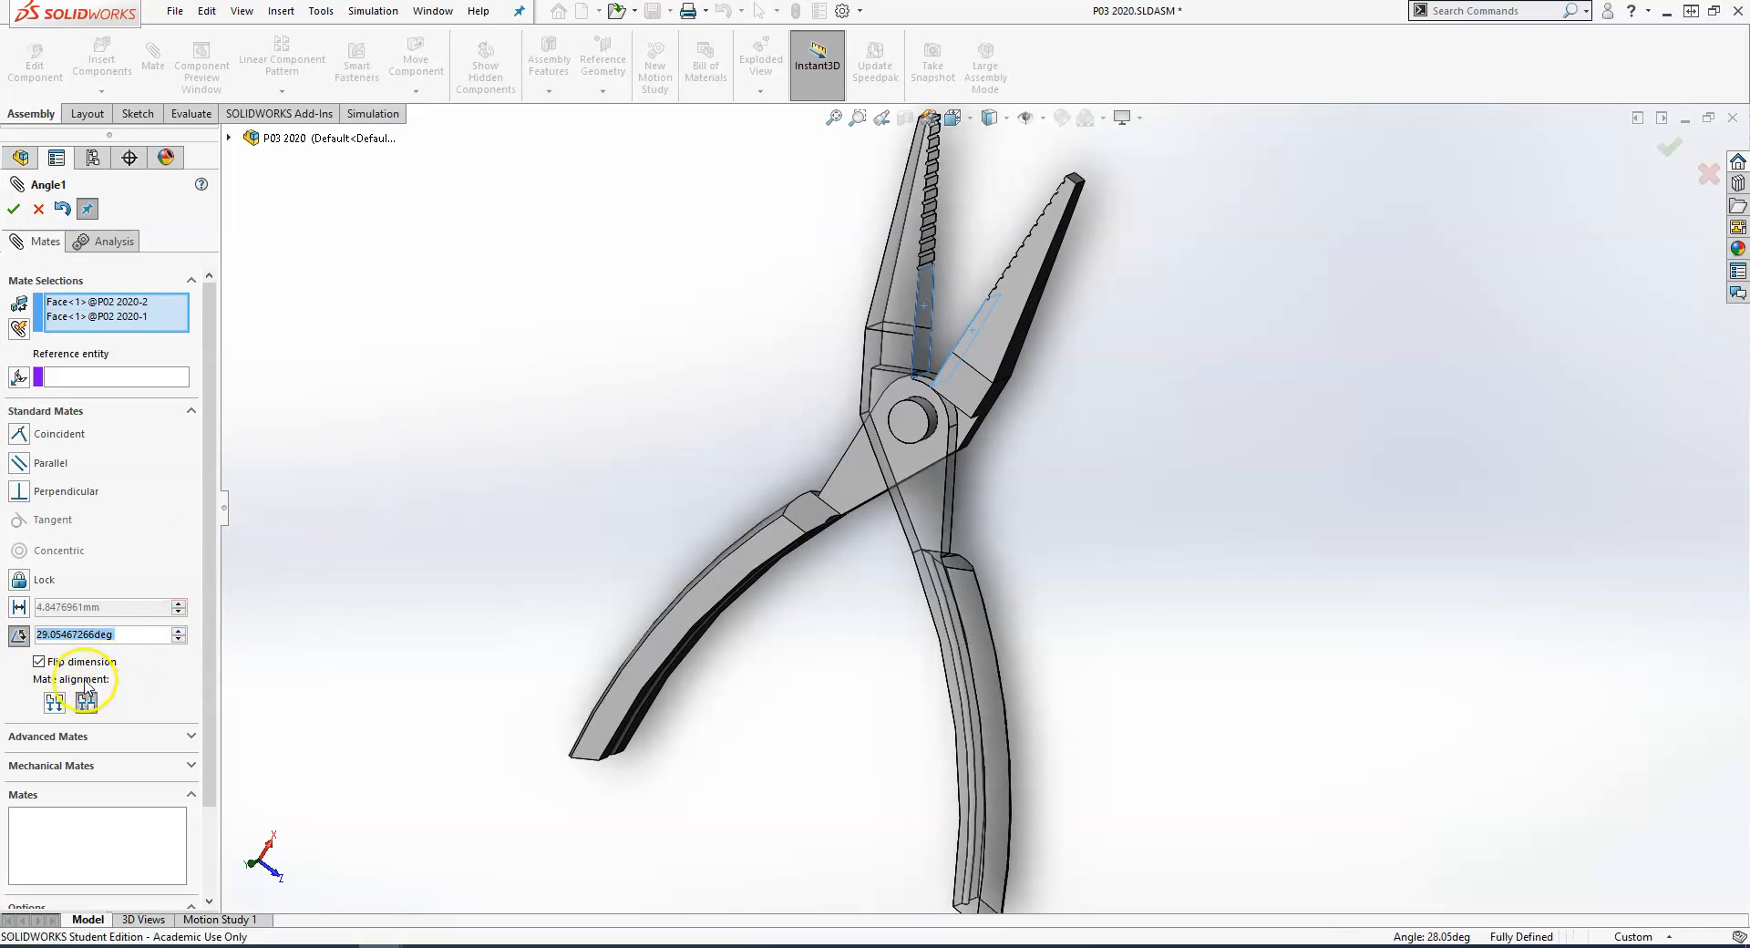
{"action": "left_click", "coordinate": [77, 738]}
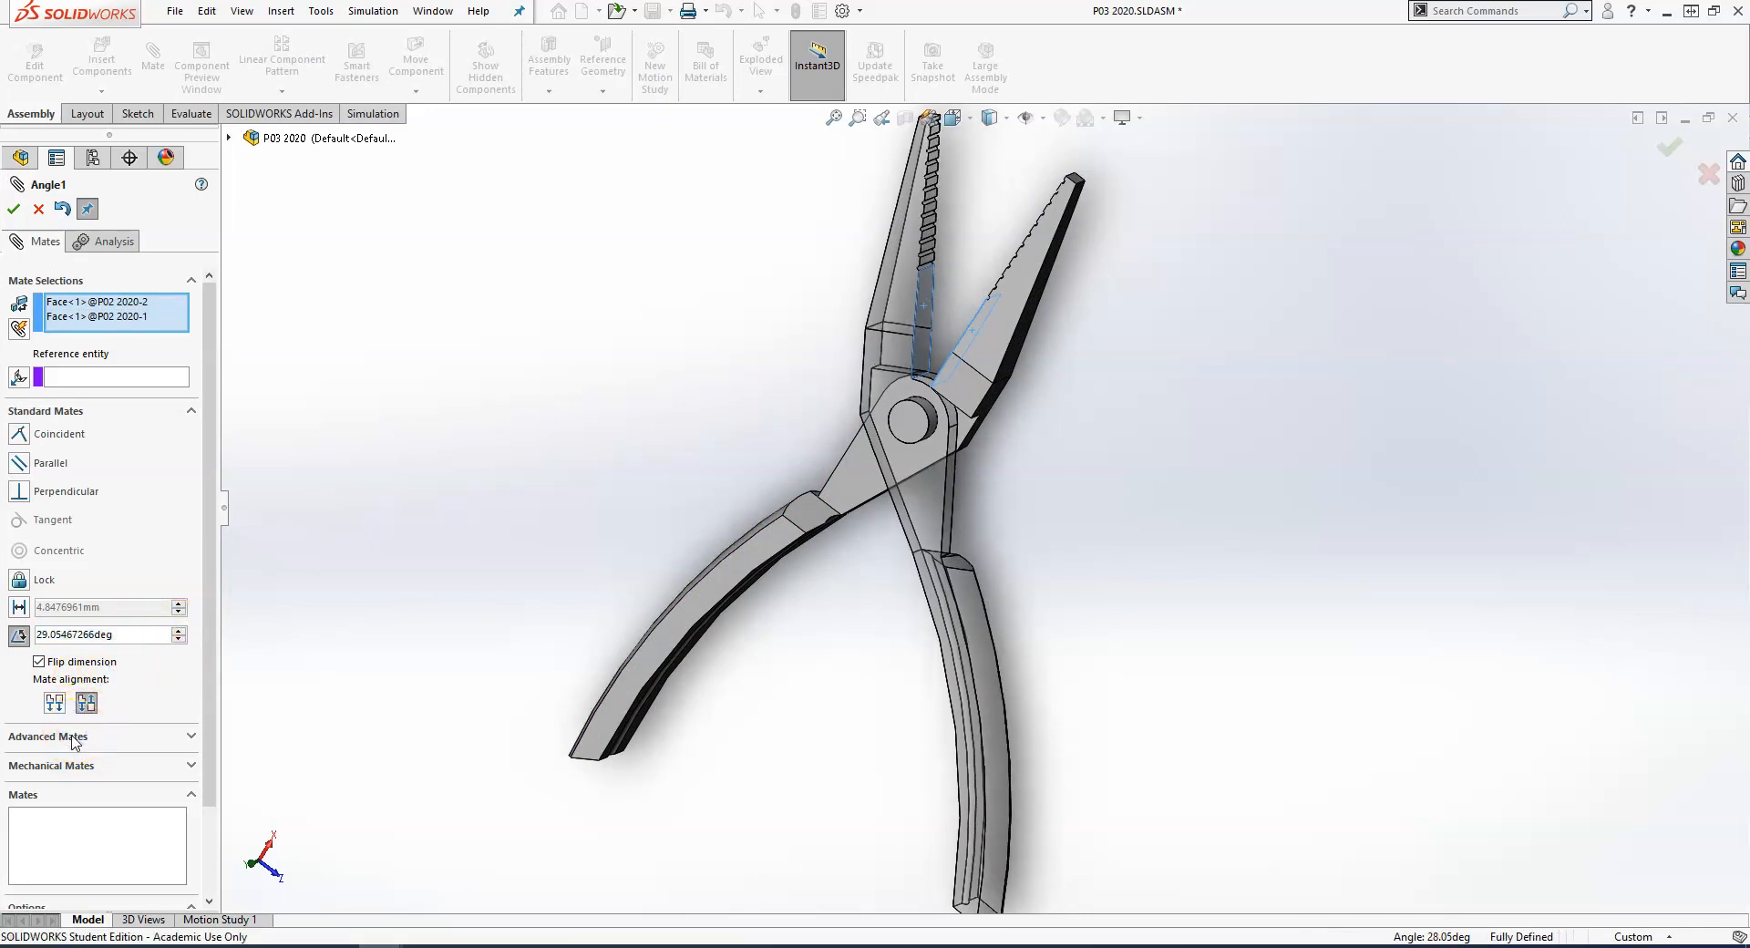
Turn the mate into a limit angle with a 0 degree minimum and 120 degree maximum, apply it, and swing the second plier body closed
{"action": "left_click", "coordinate": [192, 737]}
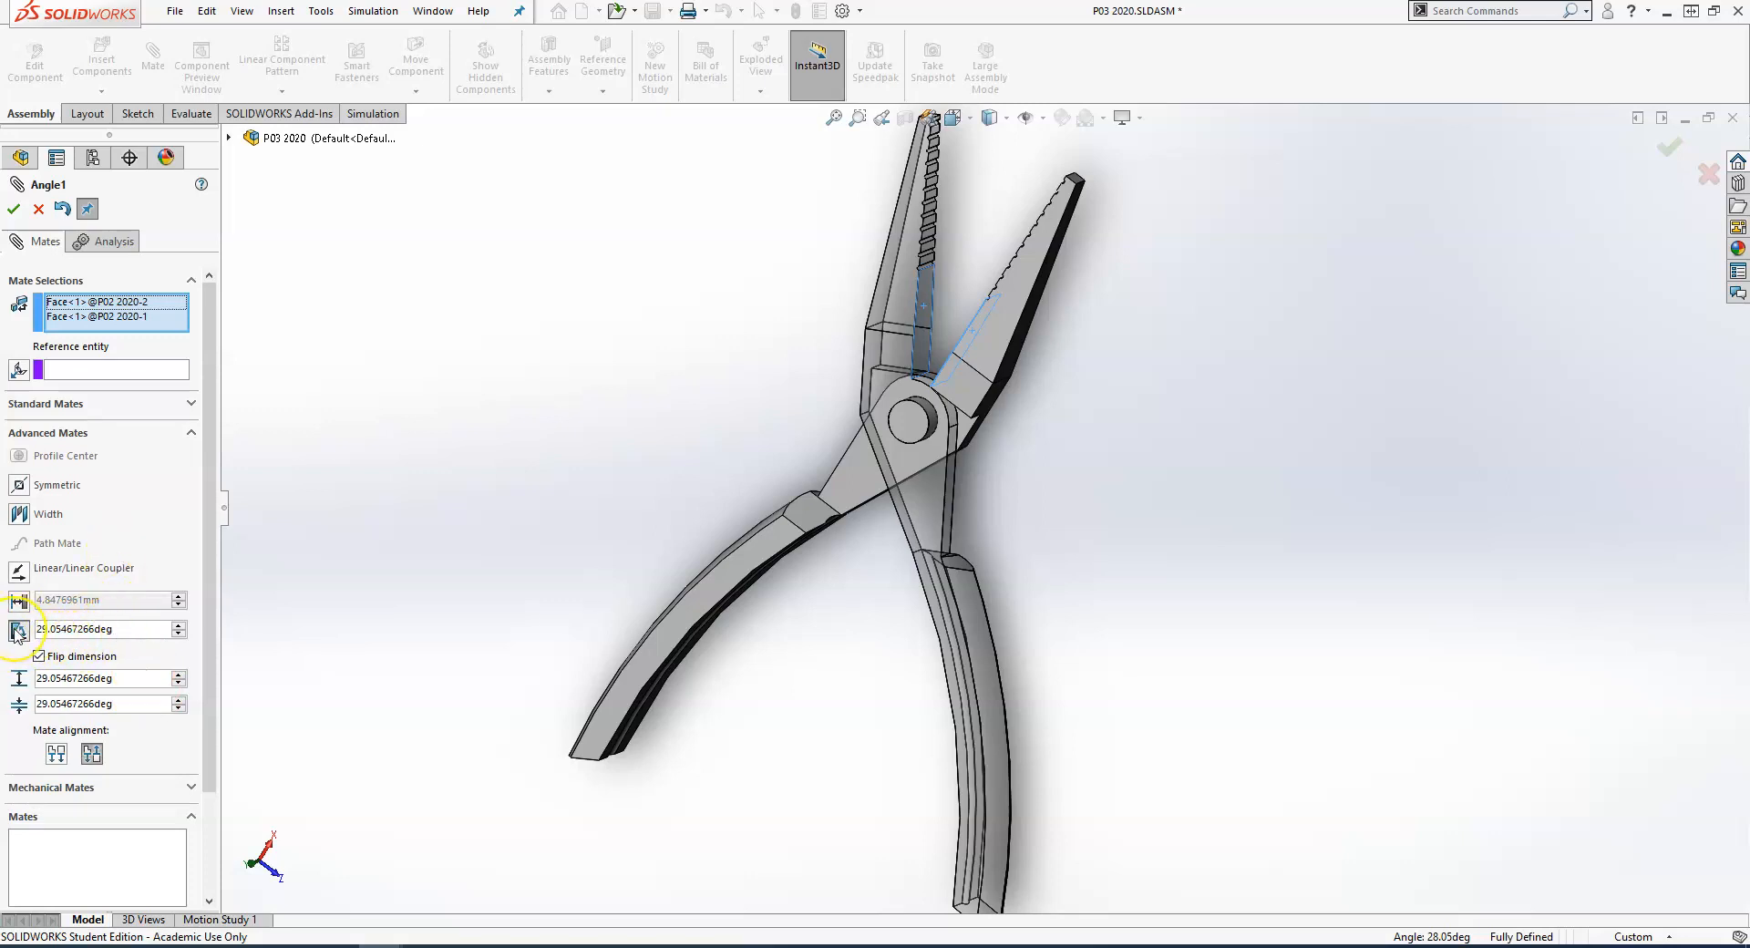
{"action": "double_click", "coordinate": [123, 704]}
{"action": "type", "text": "0"}
{"action": "key", "text": "Return"}
{"action": "double_click", "coordinate": [140, 678]}
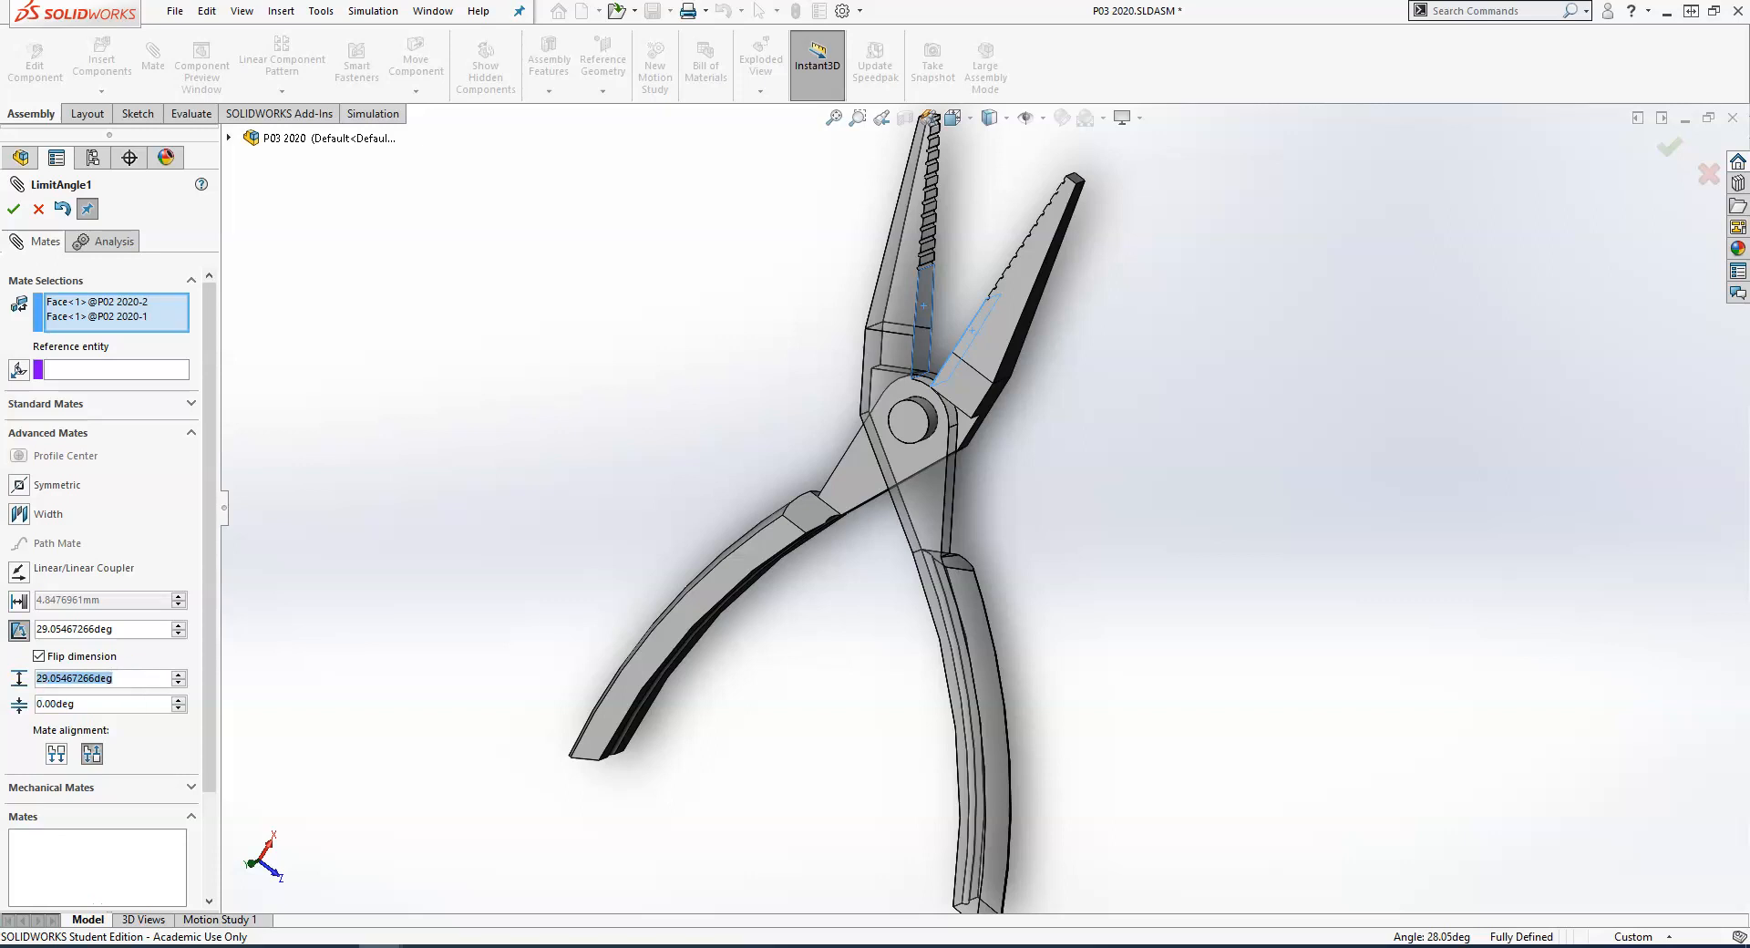
{"action": "type", "text": "120"}
{"action": "key", "text": "Return"}
{"action": "left_click", "coordinate": [14, 210]}
{"action": "left_click_drag", "start_coordinate": [971, 768], "coordinate": [622, 563]}
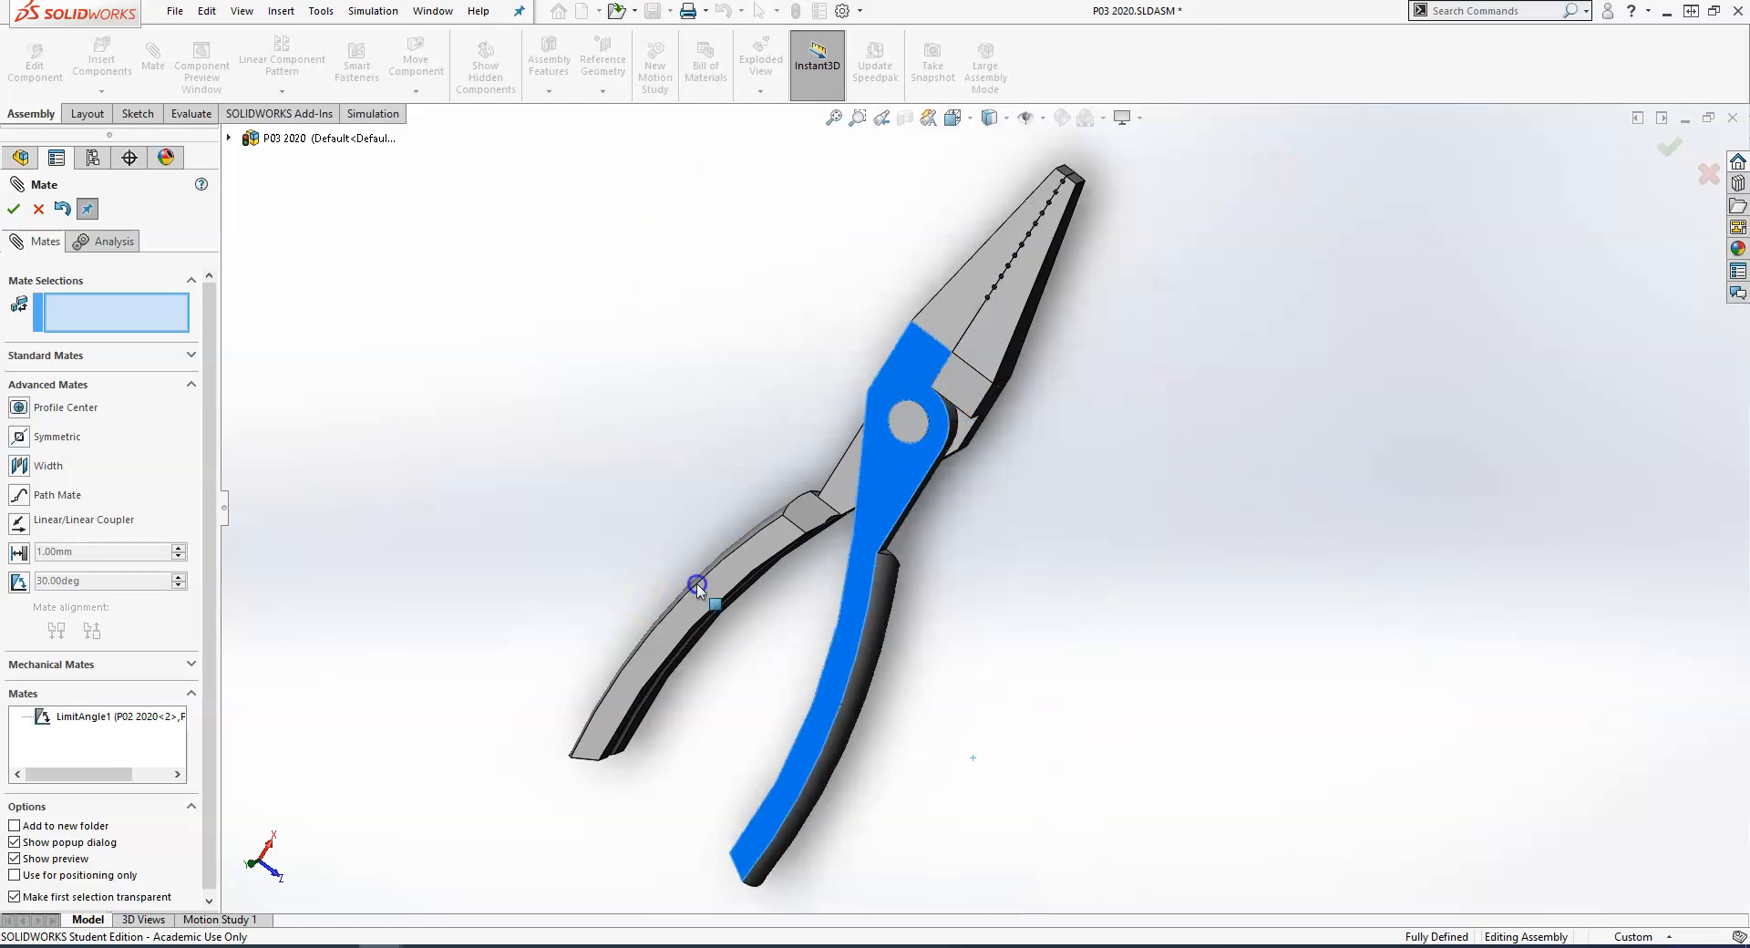
{"action": "left_click_drag", "start_coordinate": [919, 573], "coordinate": [873, 618]}
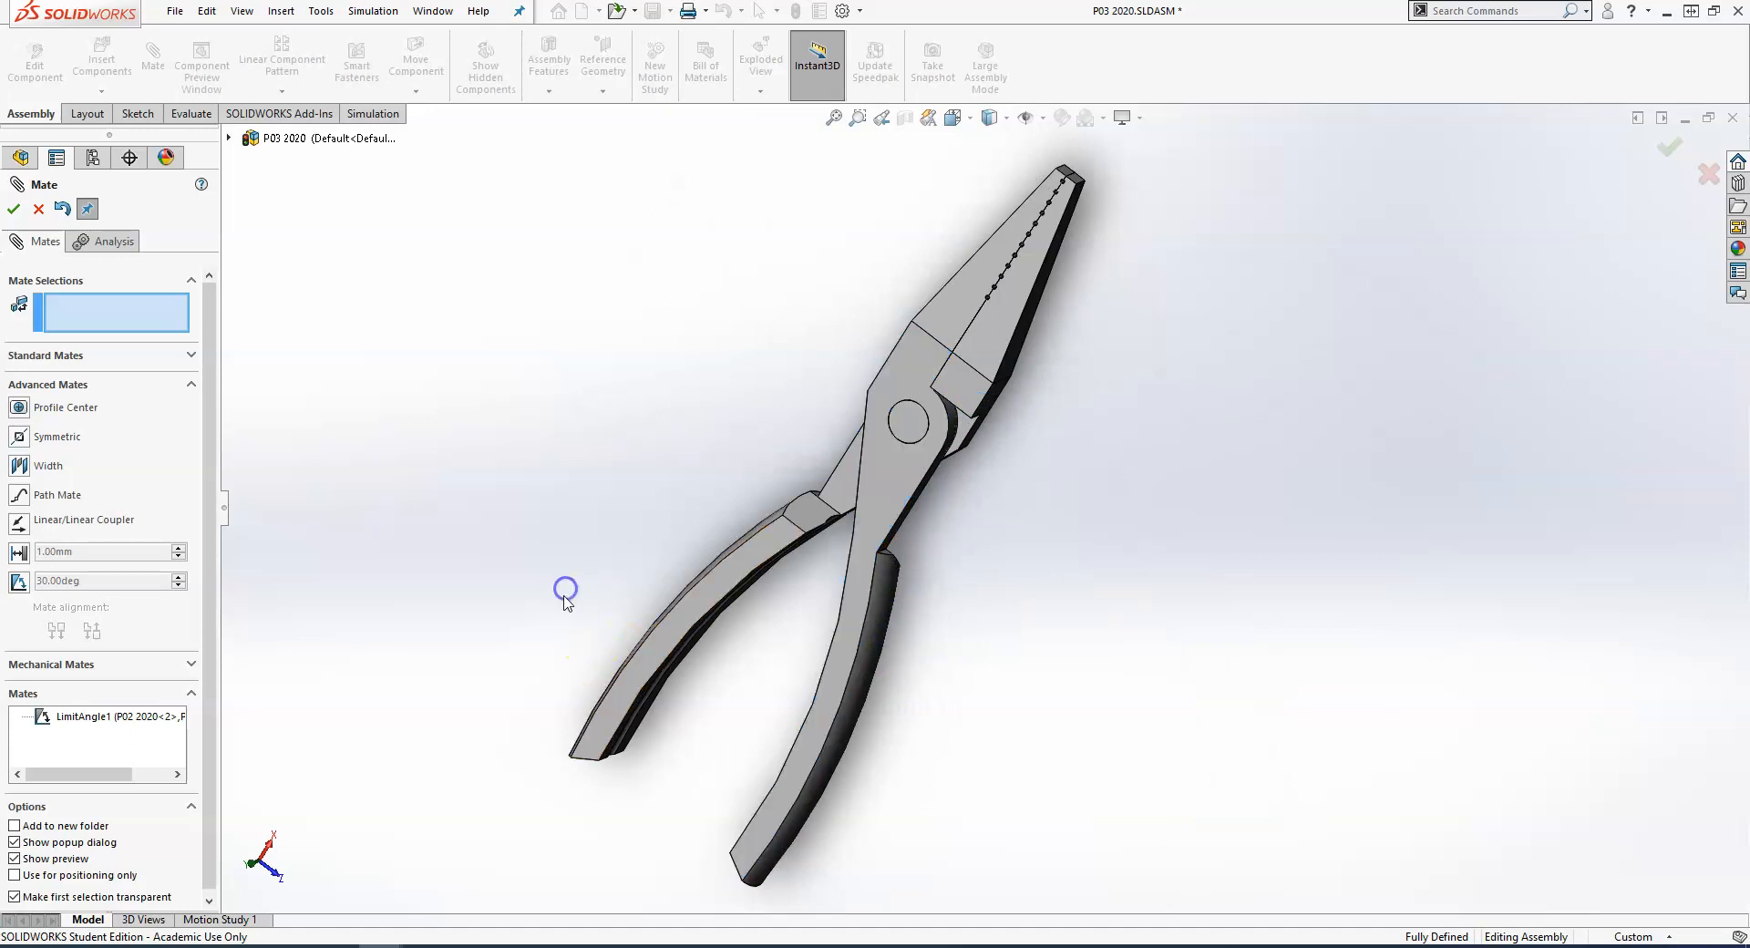
Edit the limit angle mate to a 70 degree maximum and a 6 degree current angle, apply it, and finish mating
{"action": "left_click", "coordinate": [137, 718]}
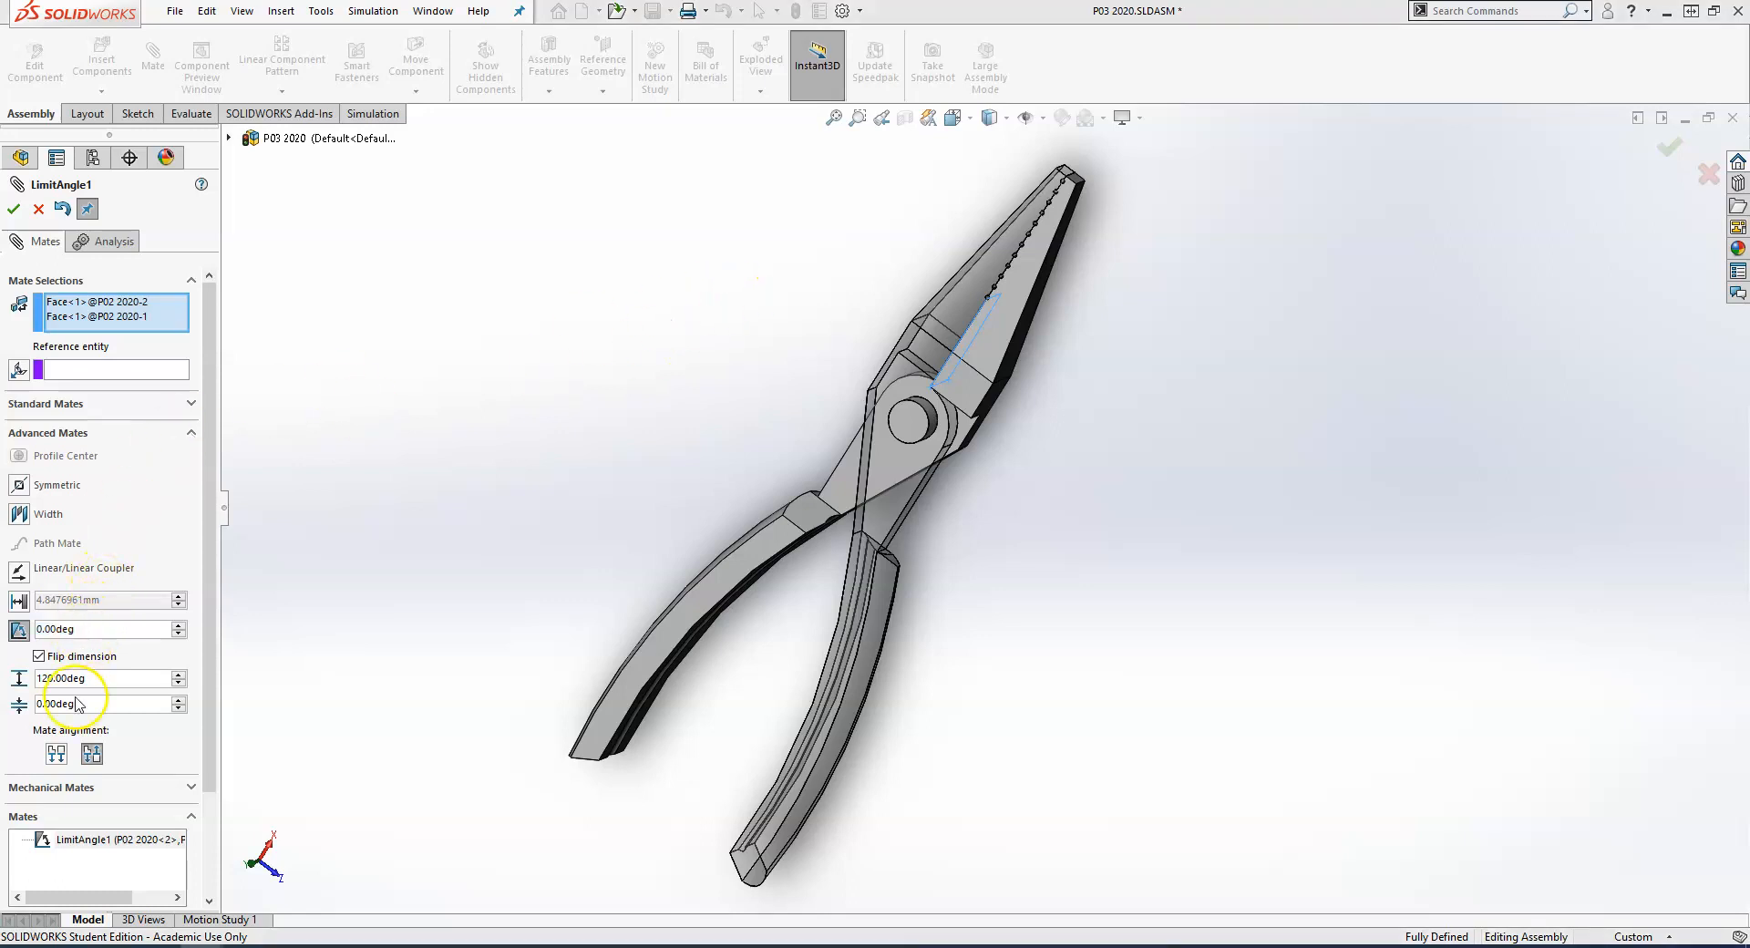
{"action": "left_click", "coordinate": [52, 676]}
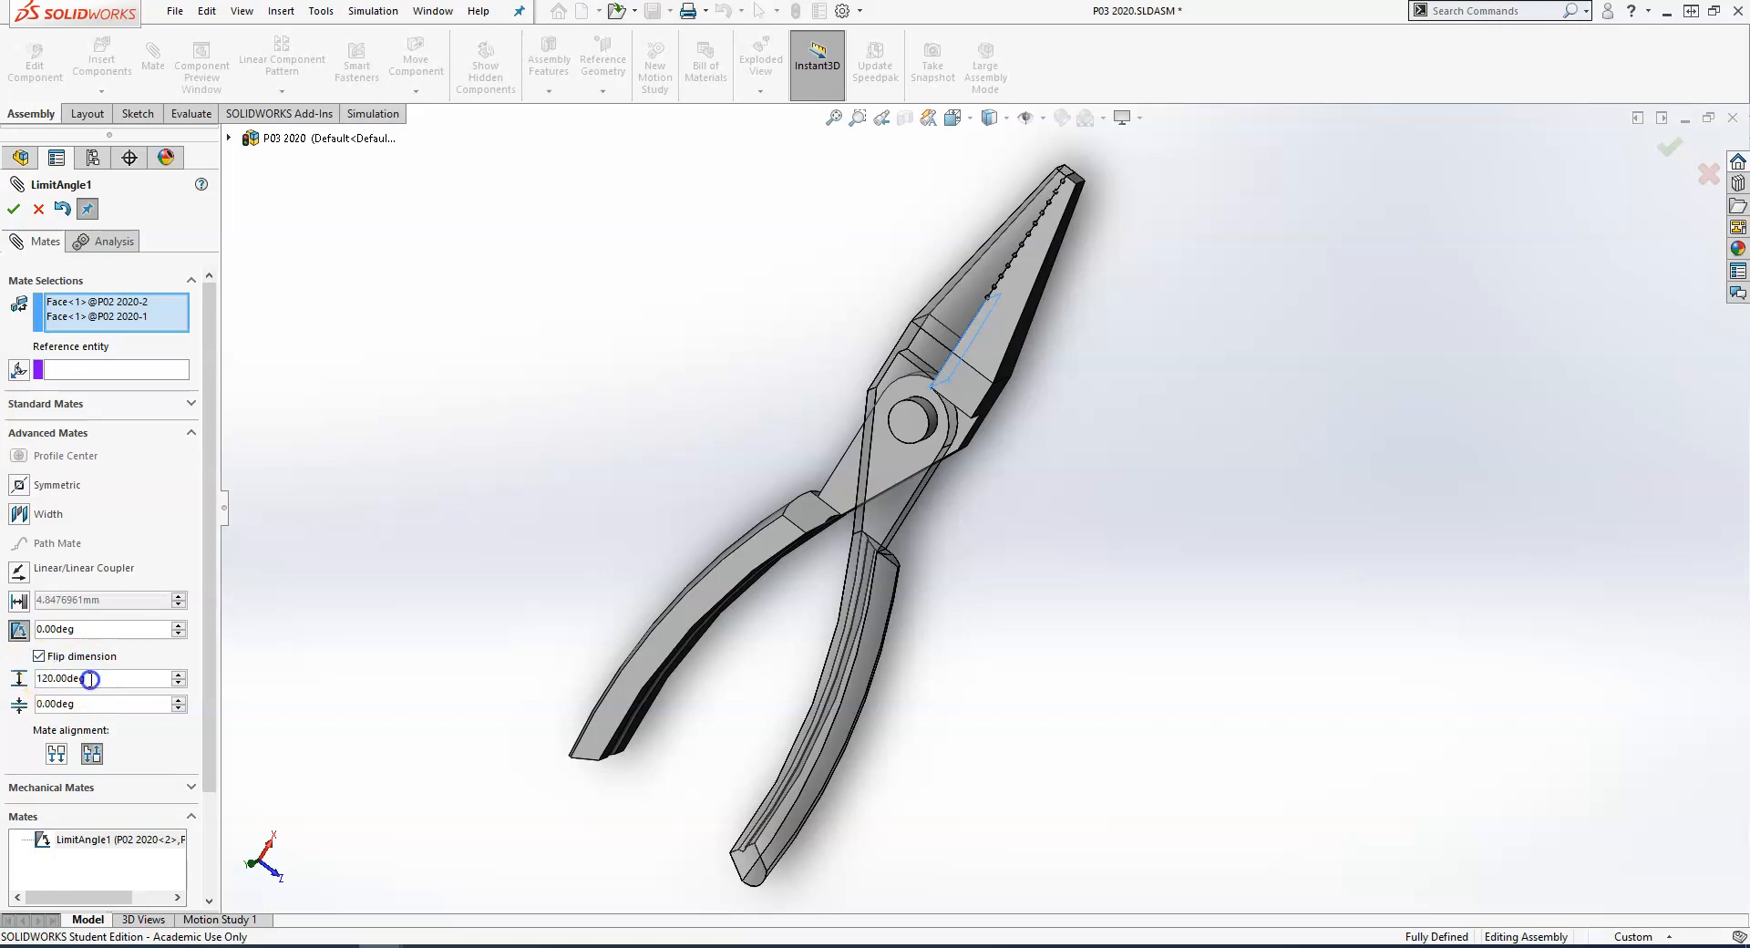
{"action": "type", "text": "70"}
{"action": "key", "text": "Return"}
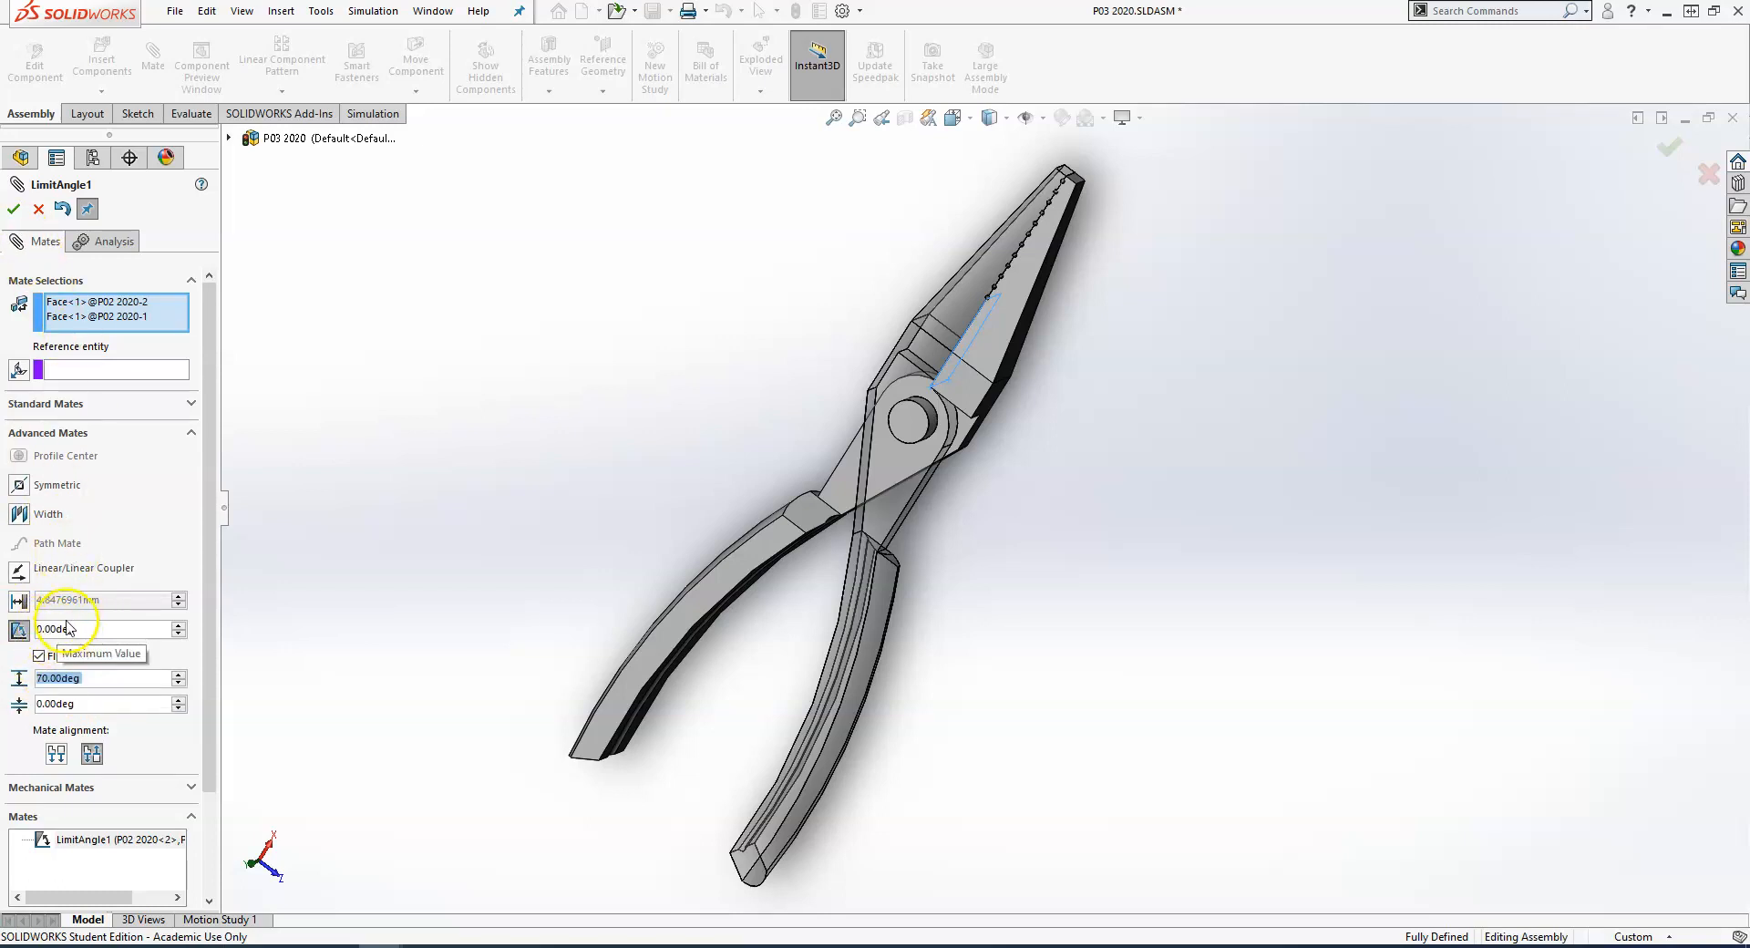
{"action": "left_click", "coordinate": [179, 626]}
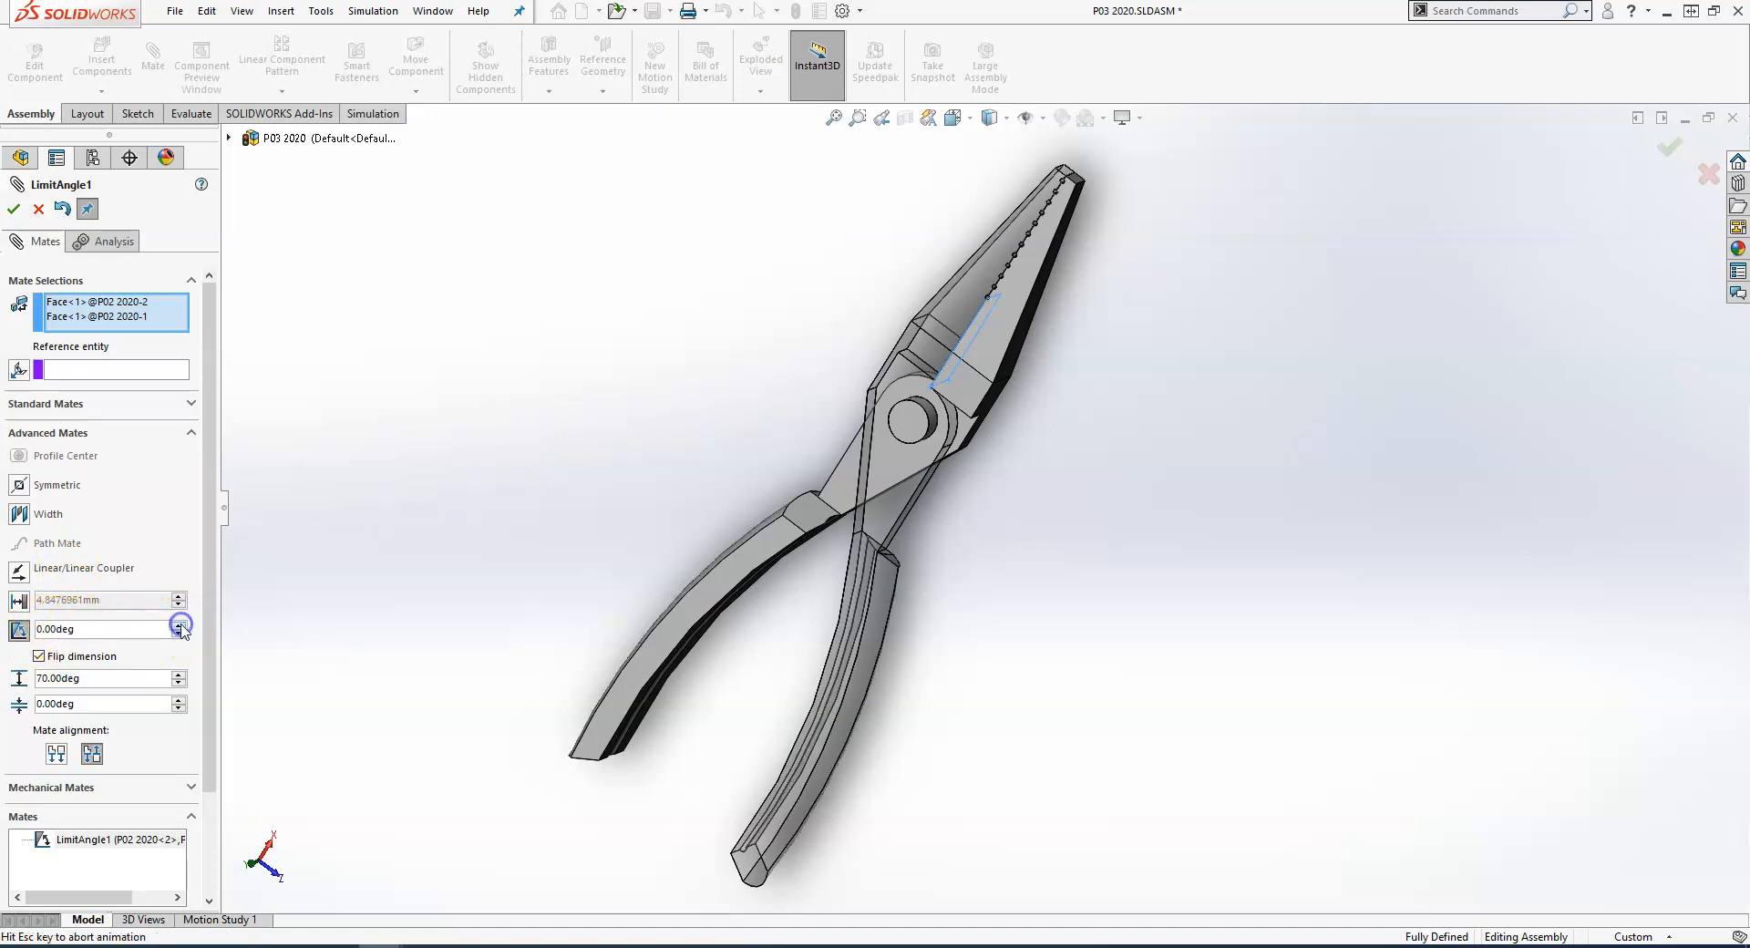
{"action": "left_click", "coordinate": [181, 625]}
{"action": "left_click", "coordinate": [180, 625]}
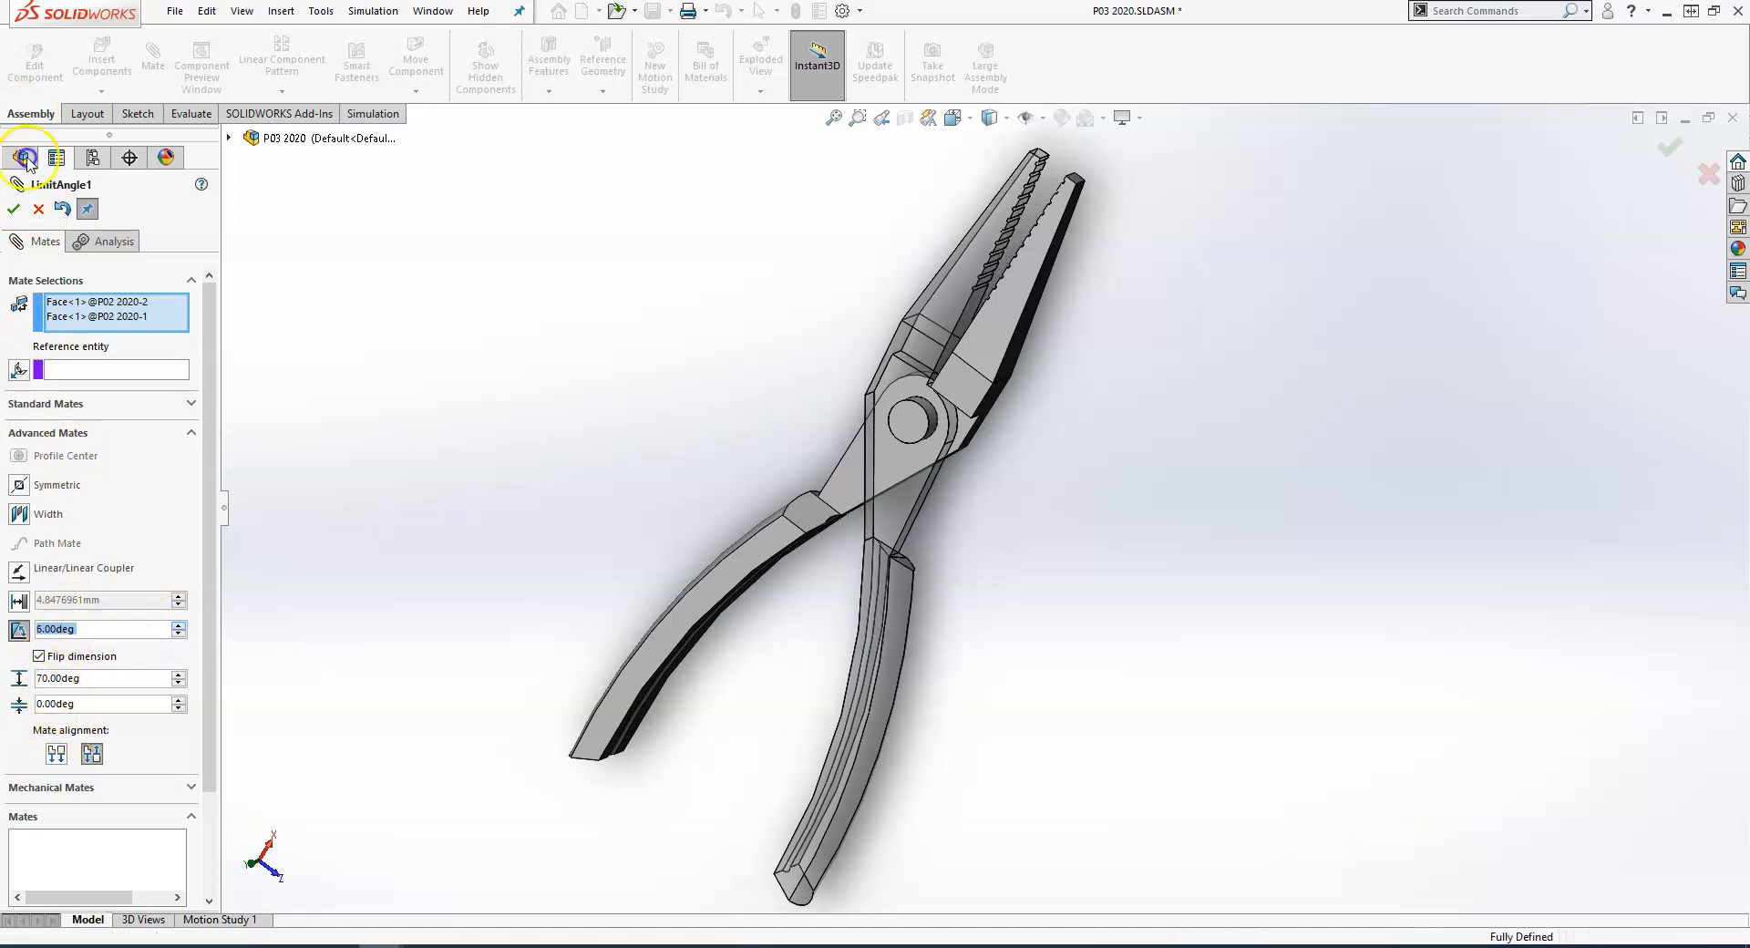
{"action": "left_click", "coordinate": [178, 626]}
{"action": "left_click", "coordinate": [179, 626]}
{"action": "left_click", "coordinate": [14, 209]}
{"action": "scroll", "coordinate": [676, 595], "scroll_direction": "up", "scroll_amount": 2}
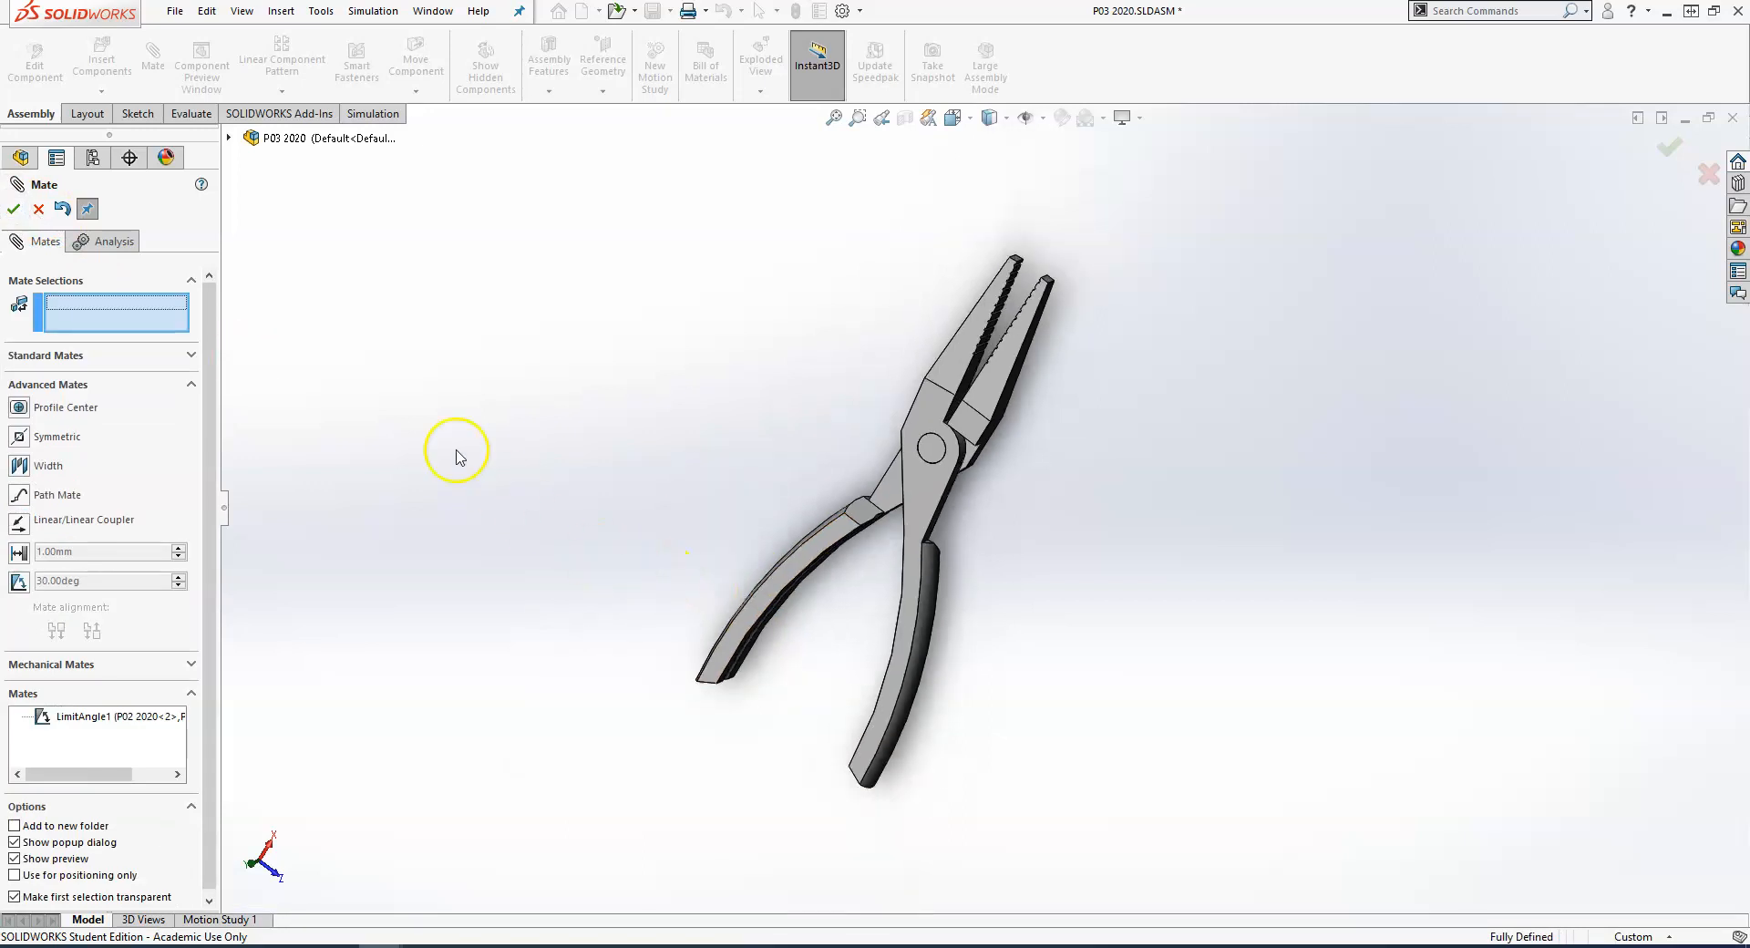
{"action": "left_click", "coordinate": [38, 209]}
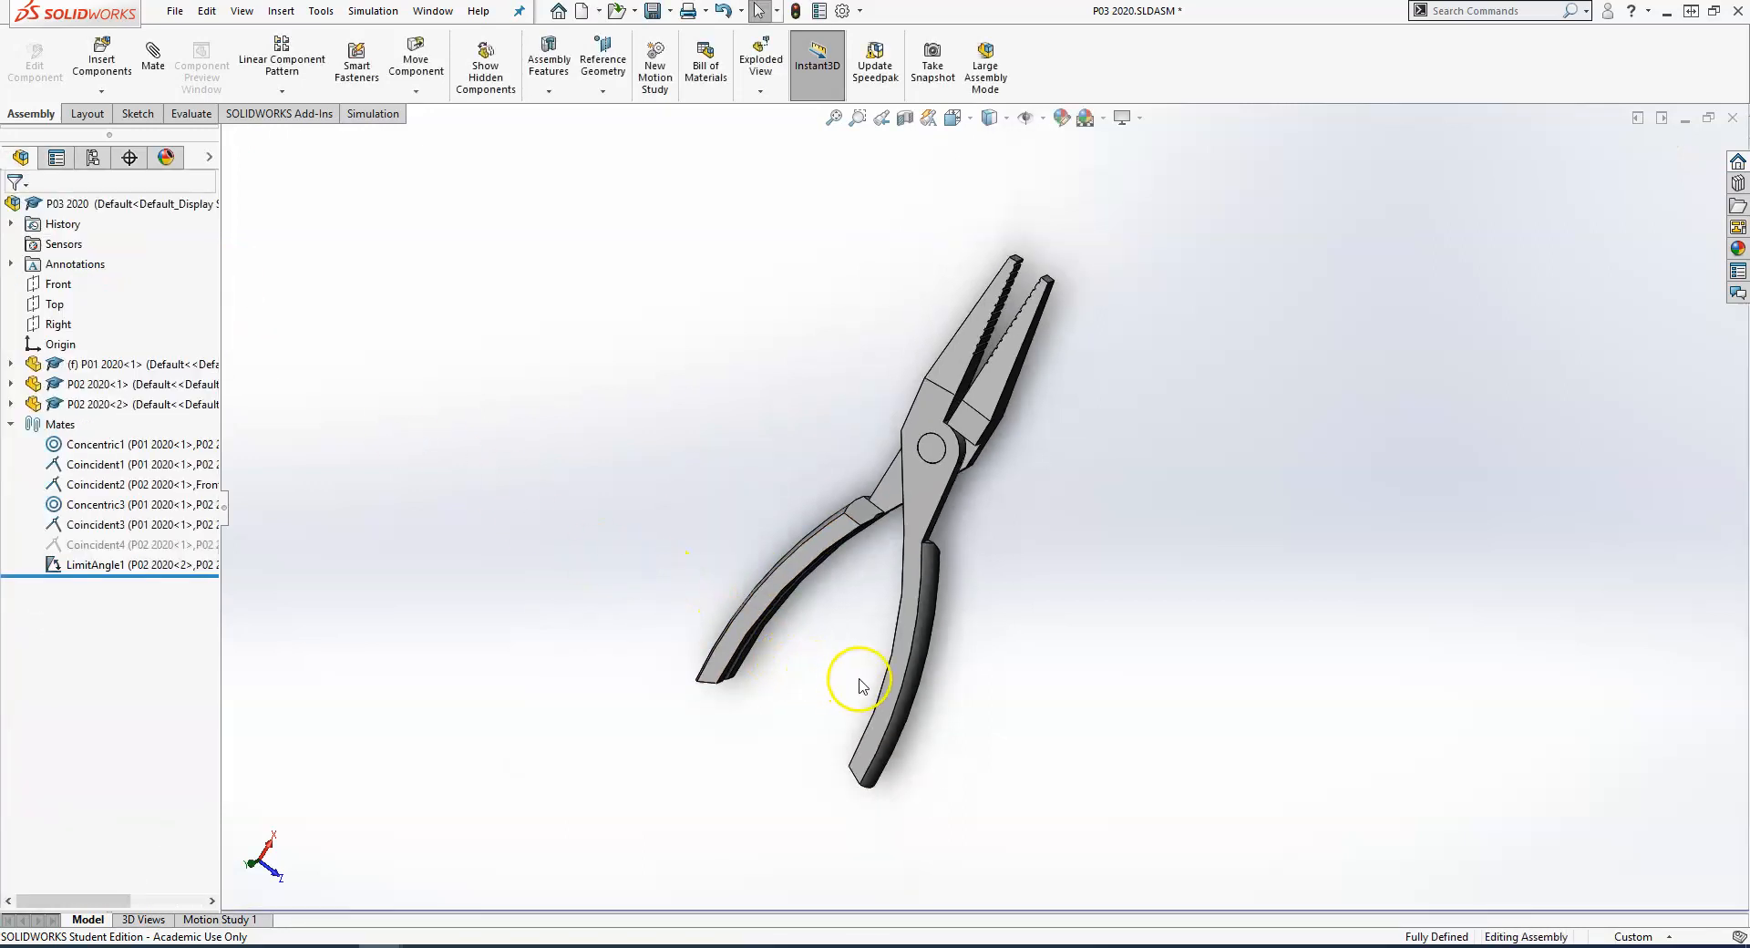
Swing the second plier body about the pin to its open limit and back until the jaws meet
{"action": "left_click_drag", "start_coordinate": [906, 707], "coordinate": [1237, 410]}
{"action": "left_click", "coordinate": [1051, 587]}
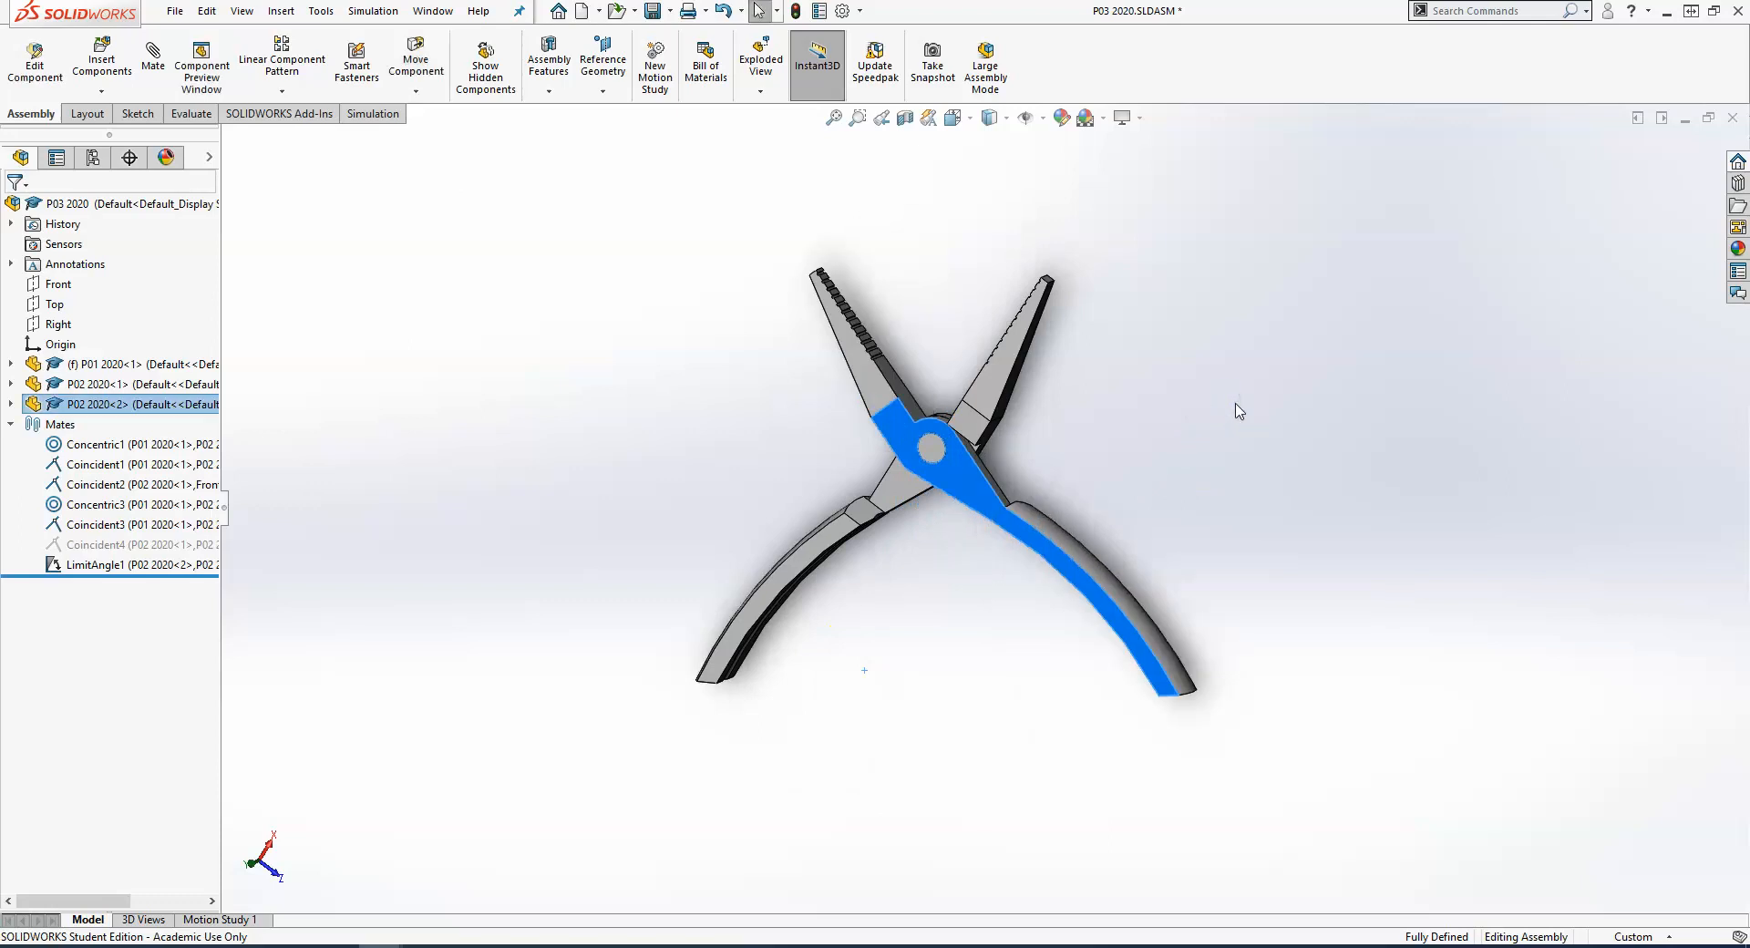
{"action": "left_click_drag", "start_coordinate": [997, 486], "coordinate": [596, 638]}
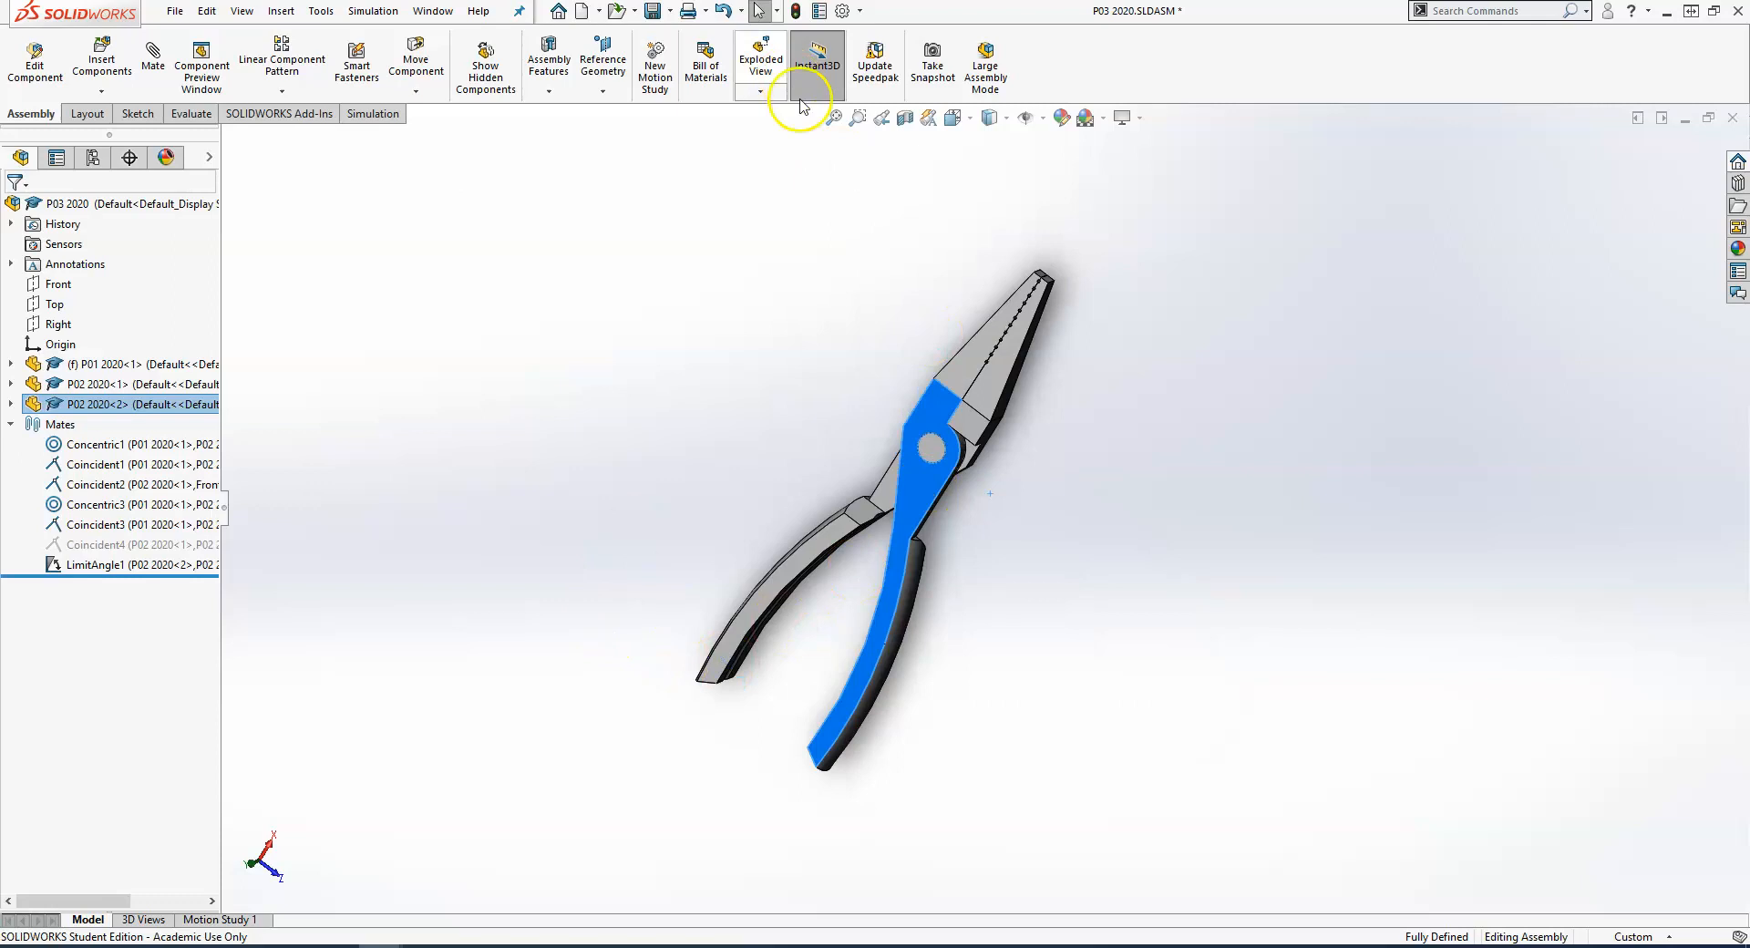
{"action": "left_click", "coordinate": [786, 353]}
{"action": "scroll", "coordinate": [957, 533], "scroll_direction": "down", "scroll_amount": 2}
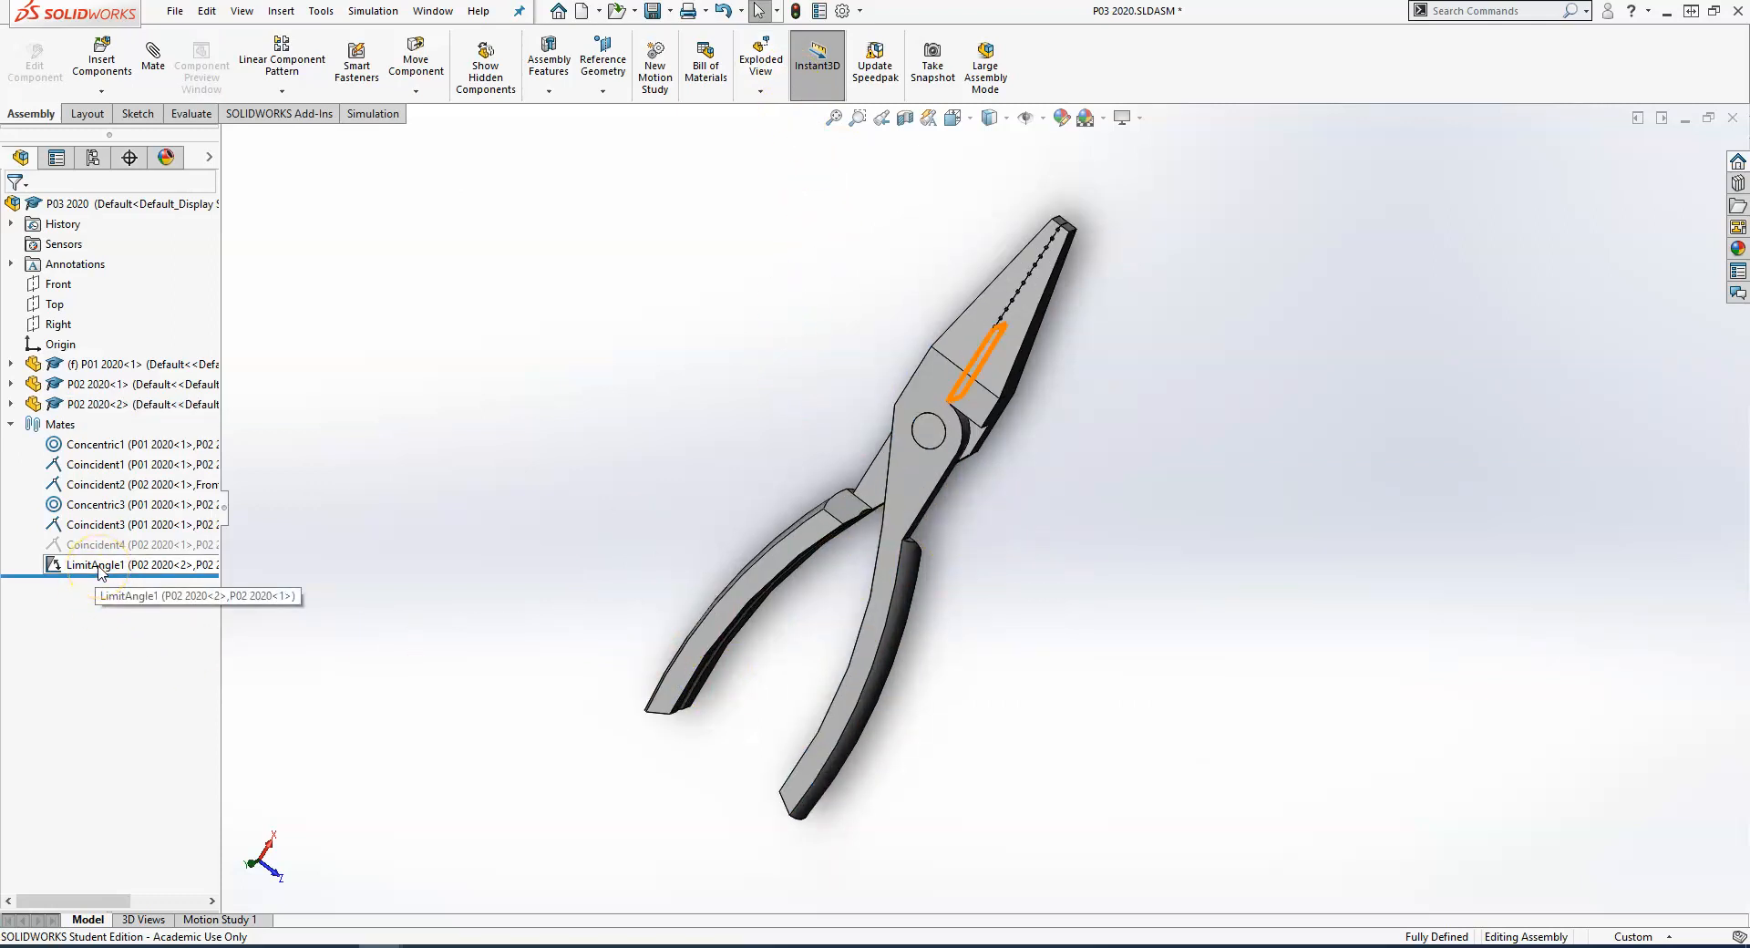
Examine the opening and closing motion in a flat-on view by swinging the second body's handle outward and back against its closed limit
{"action": "left_click", "coordinate": [713, 518]}
{"action": "middle_click_drag", "start_coordinate": [686, 531], "coordinate": [672, 429]}
{"action": "left_click", "coordinate": [669, 421]}
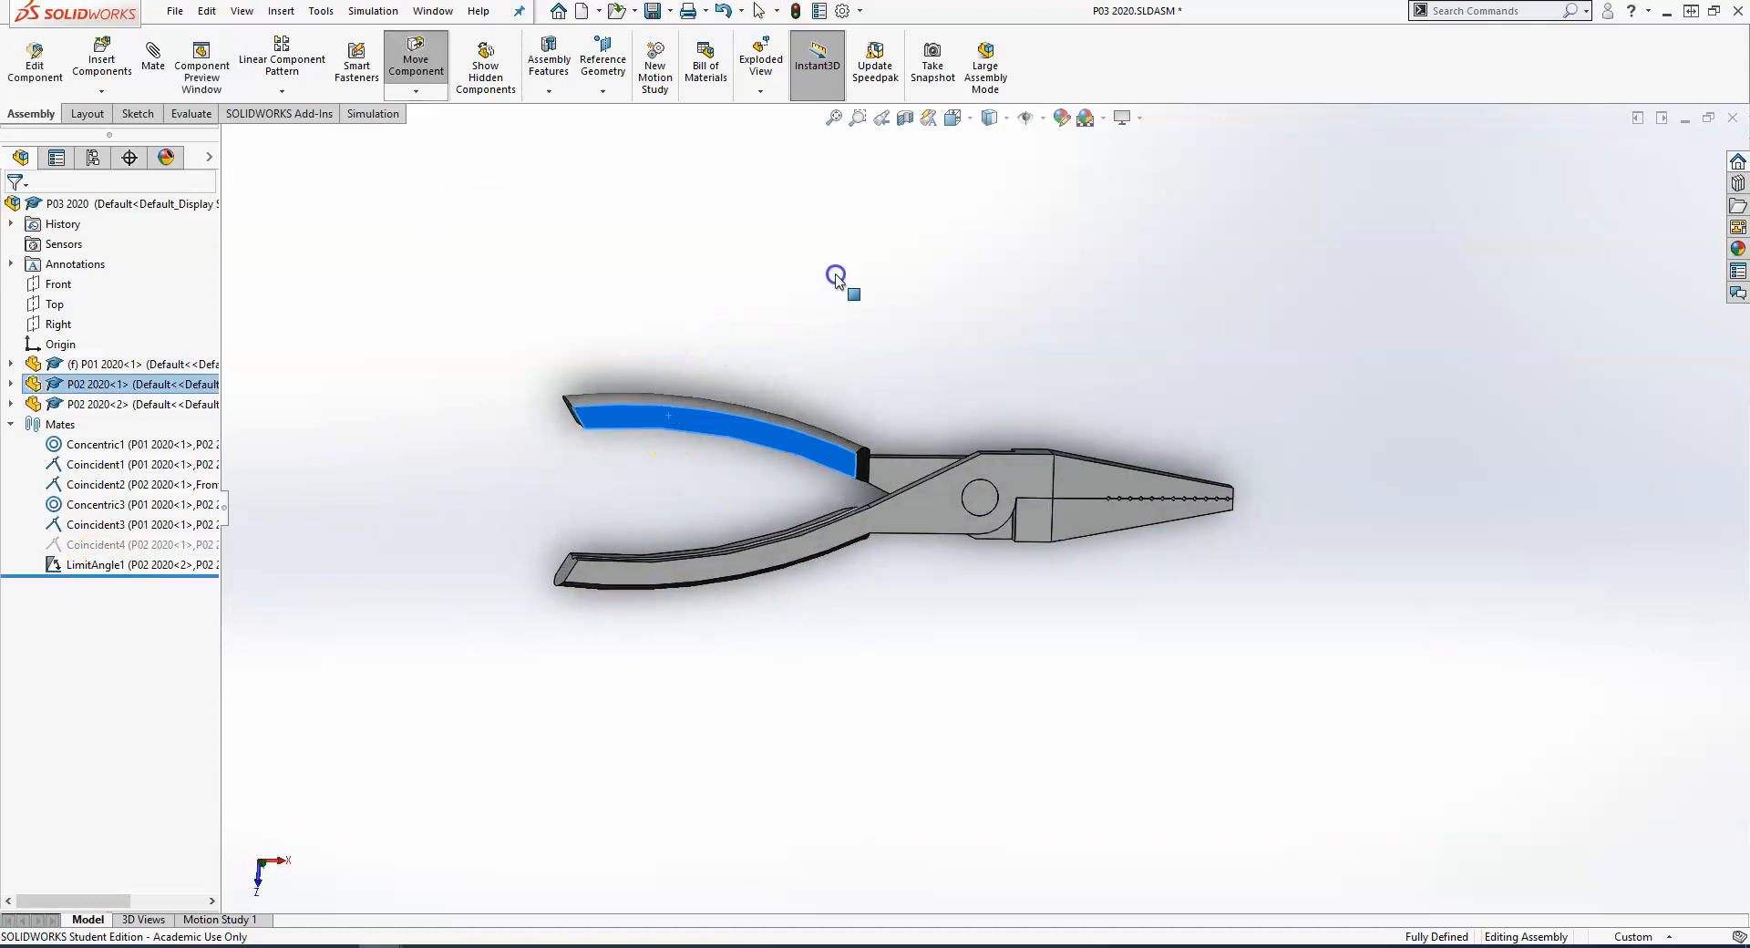
{"action": "left_click_drag", "start_coordinate": [656, 574], "coordinate": [590, 599]}
{"action": "left_click", "coordinate": [589, 599]}
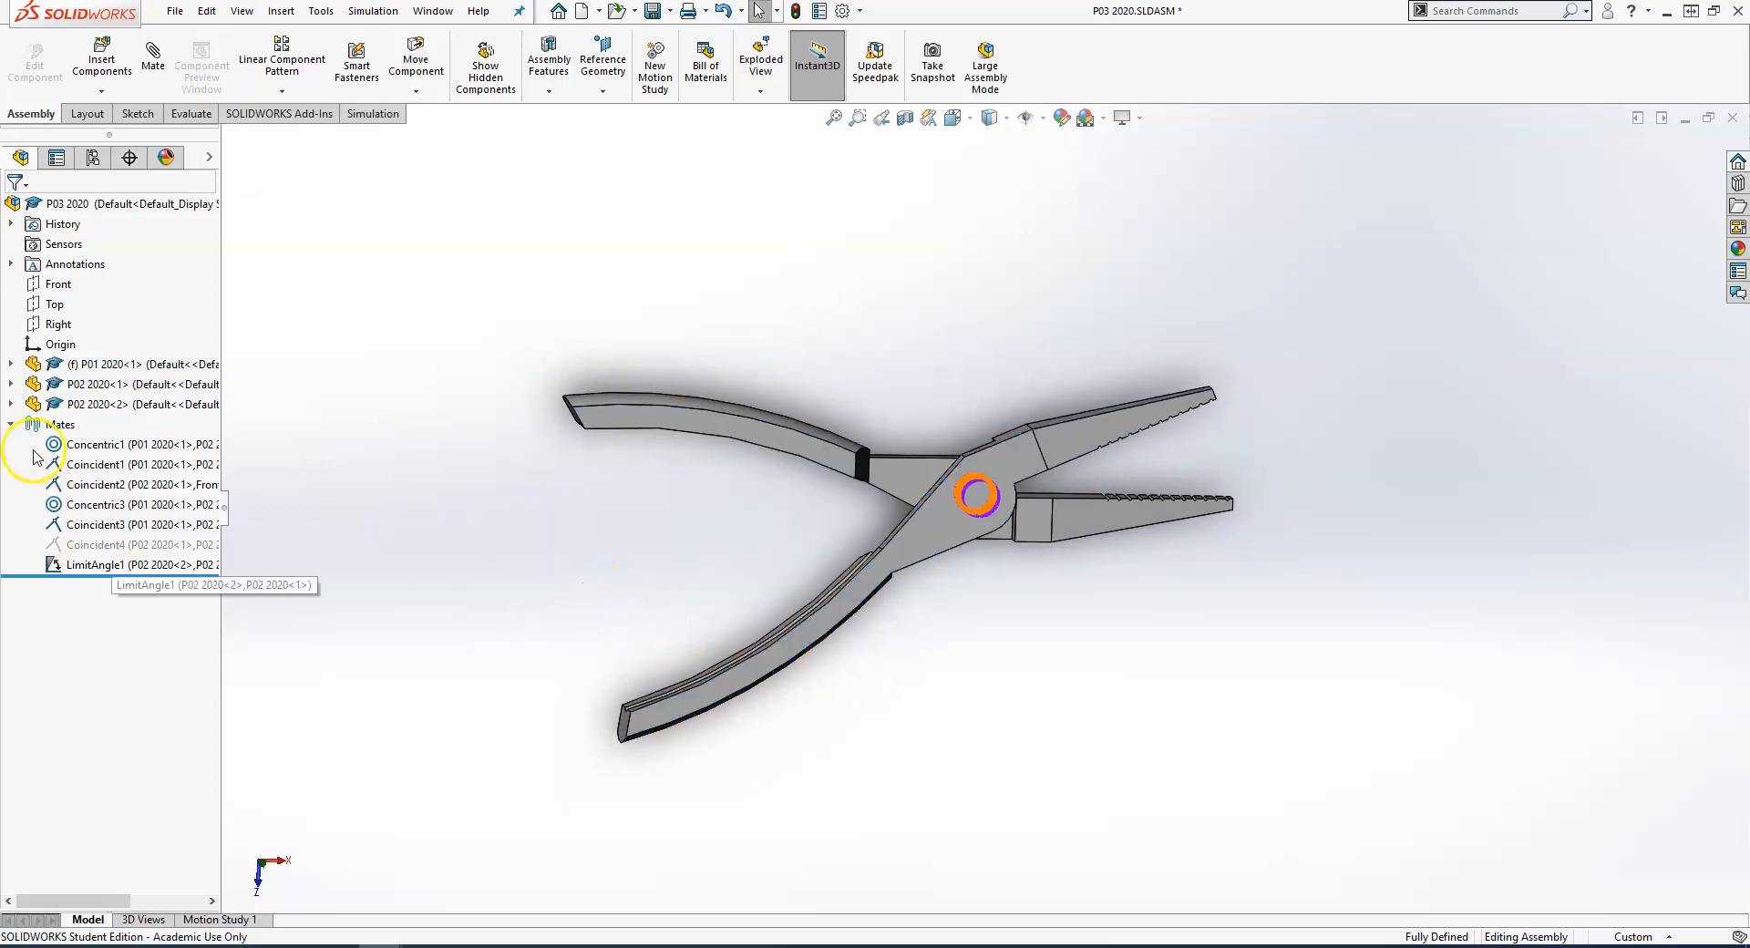
{"action": "left_click_drag", "start_coordinate": [644, 714], "coordinate": [1002, 571]}
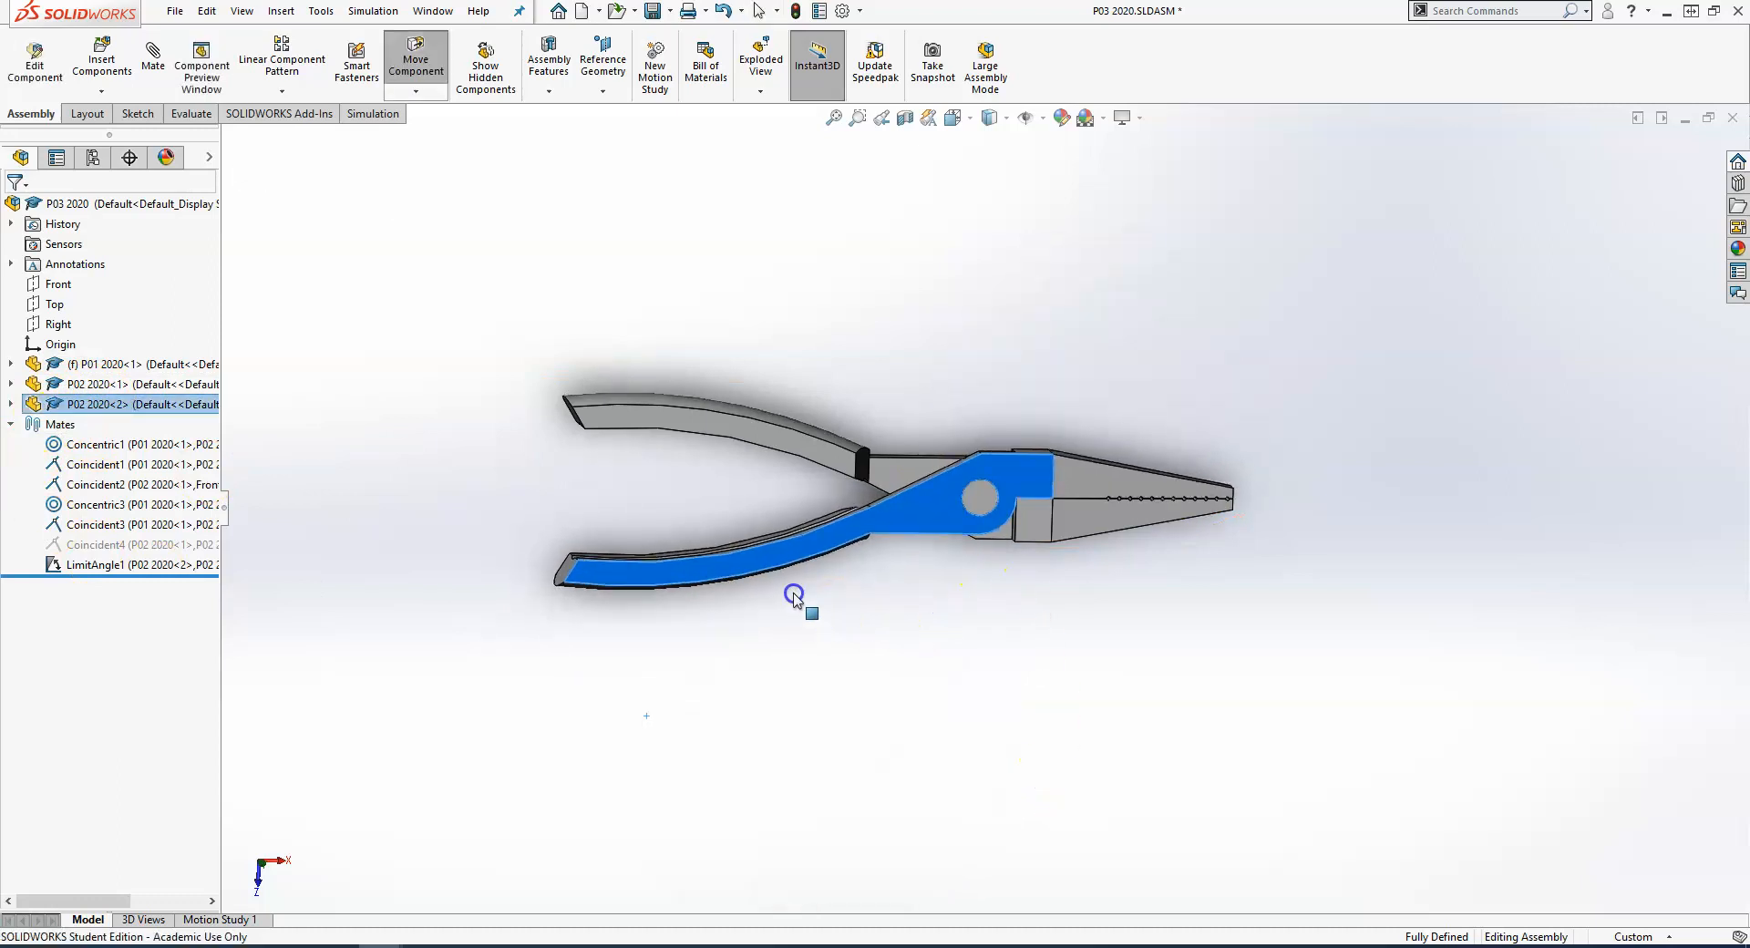
{"action": "scroll", "coordinate": [664, 590], "scroll_direction": "up", "scroll_amount": 2}
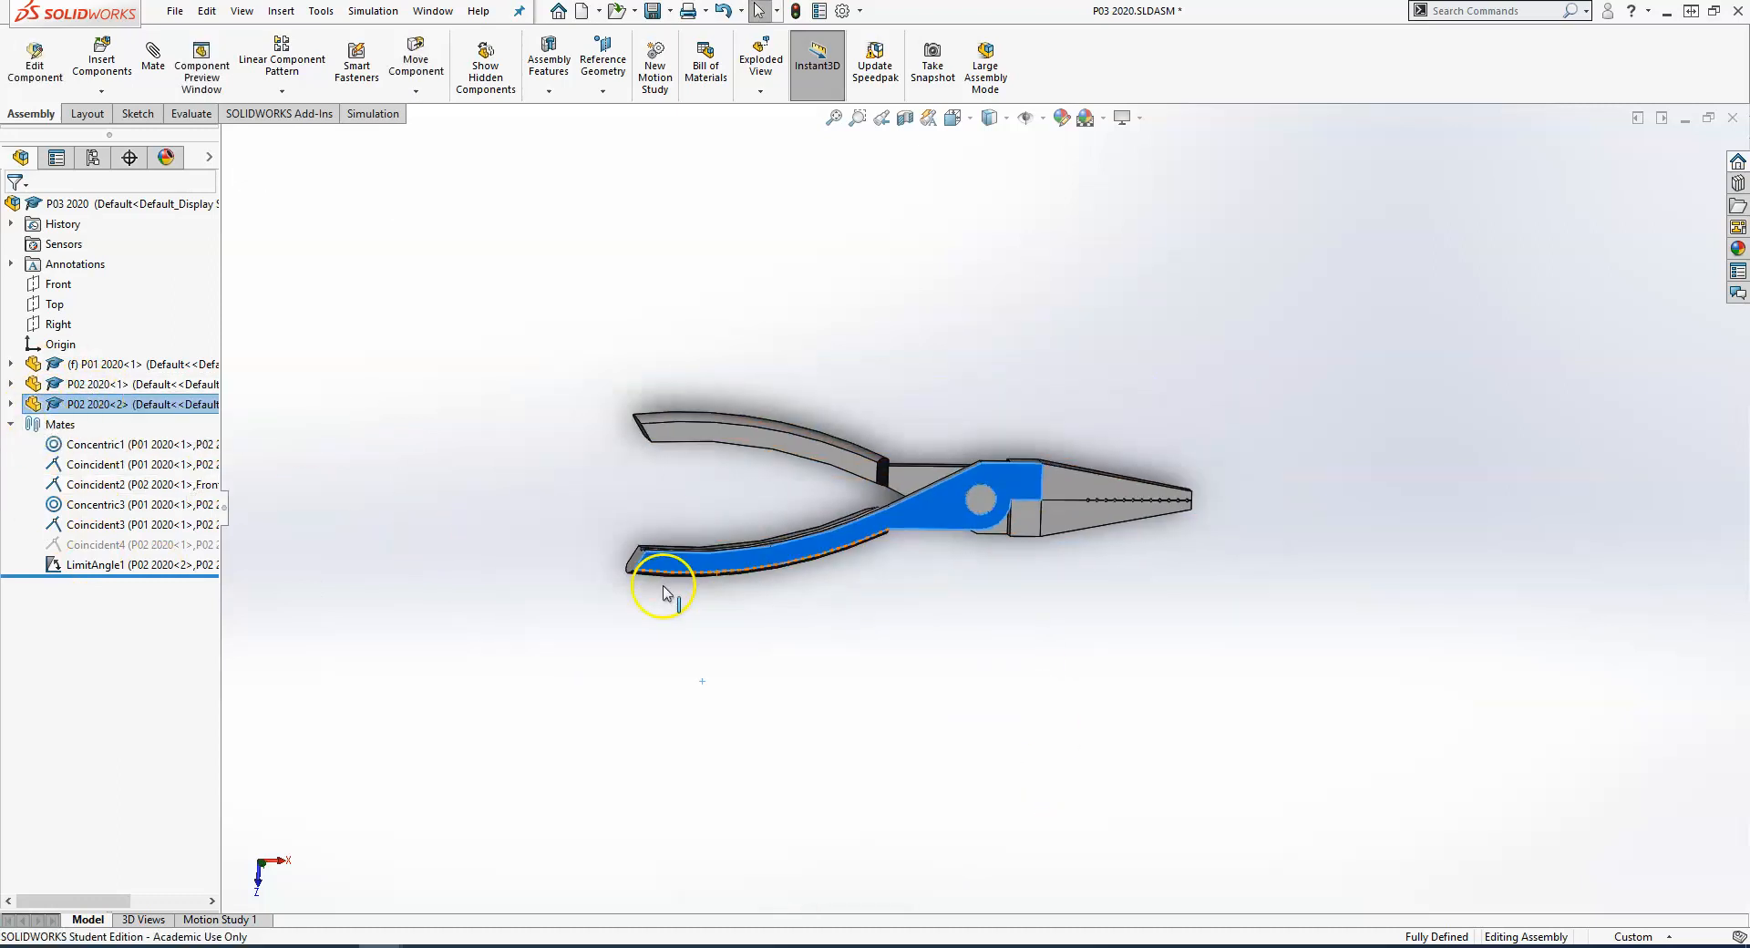
{"action": "left_click", "coordinate": [1008, 621]}
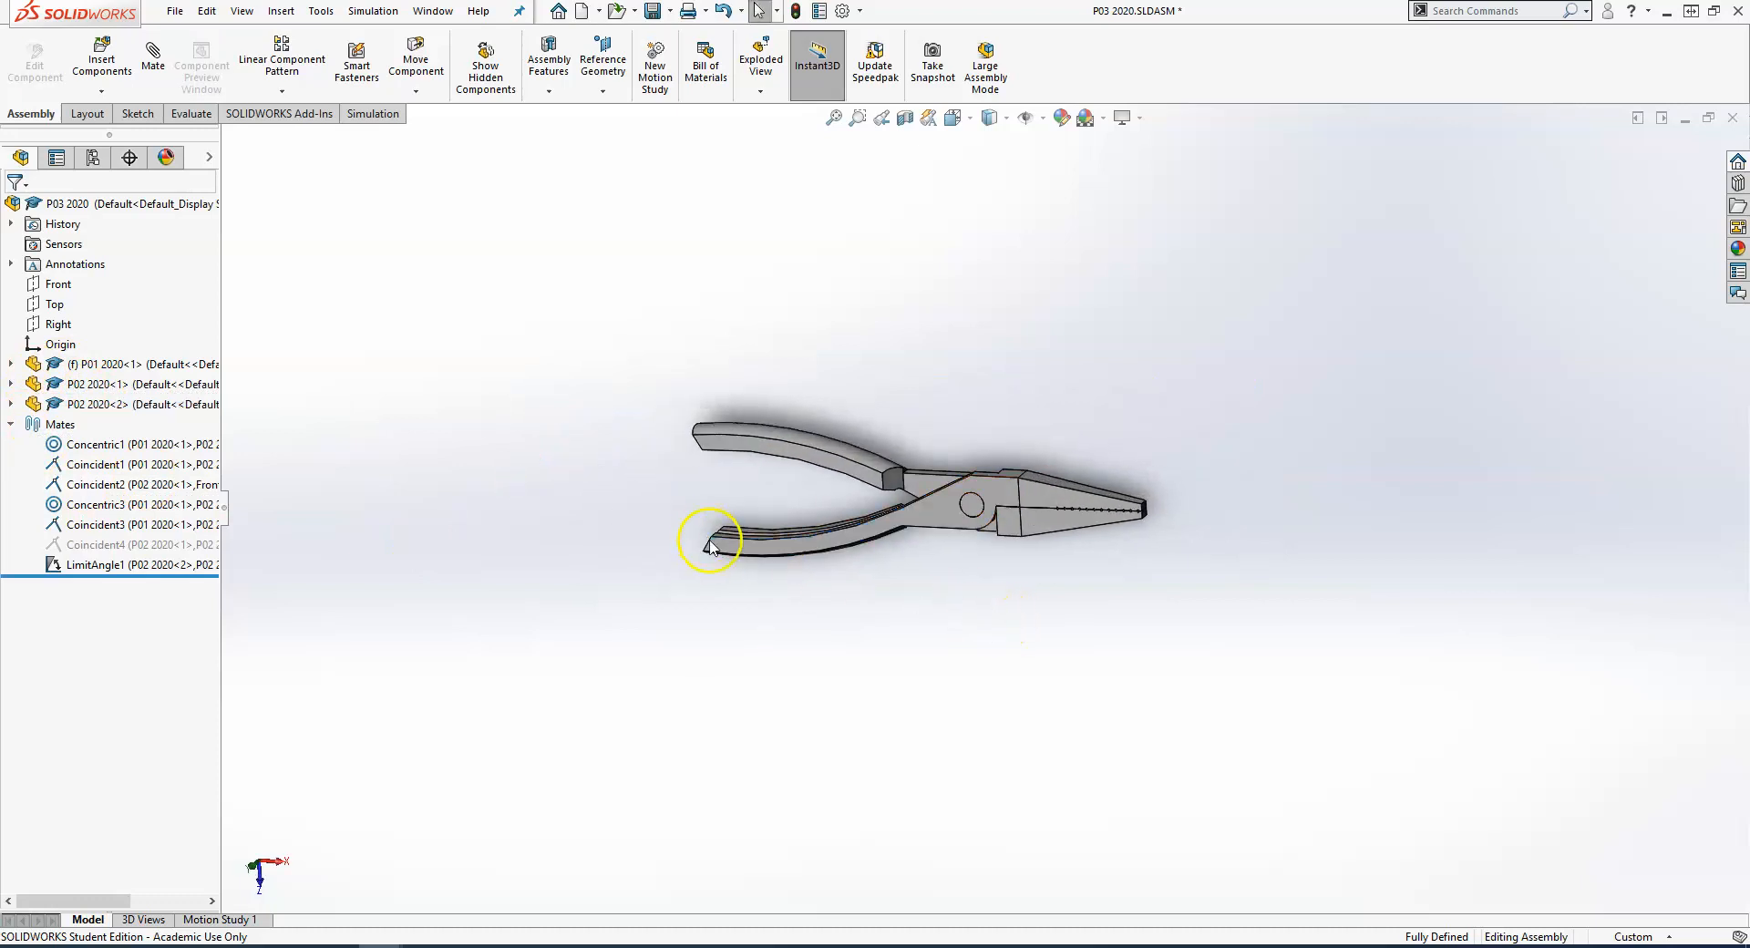
{"action": "left_click_drag", "start_coordinate": [725, 554], "coordinate": [777, 496]}
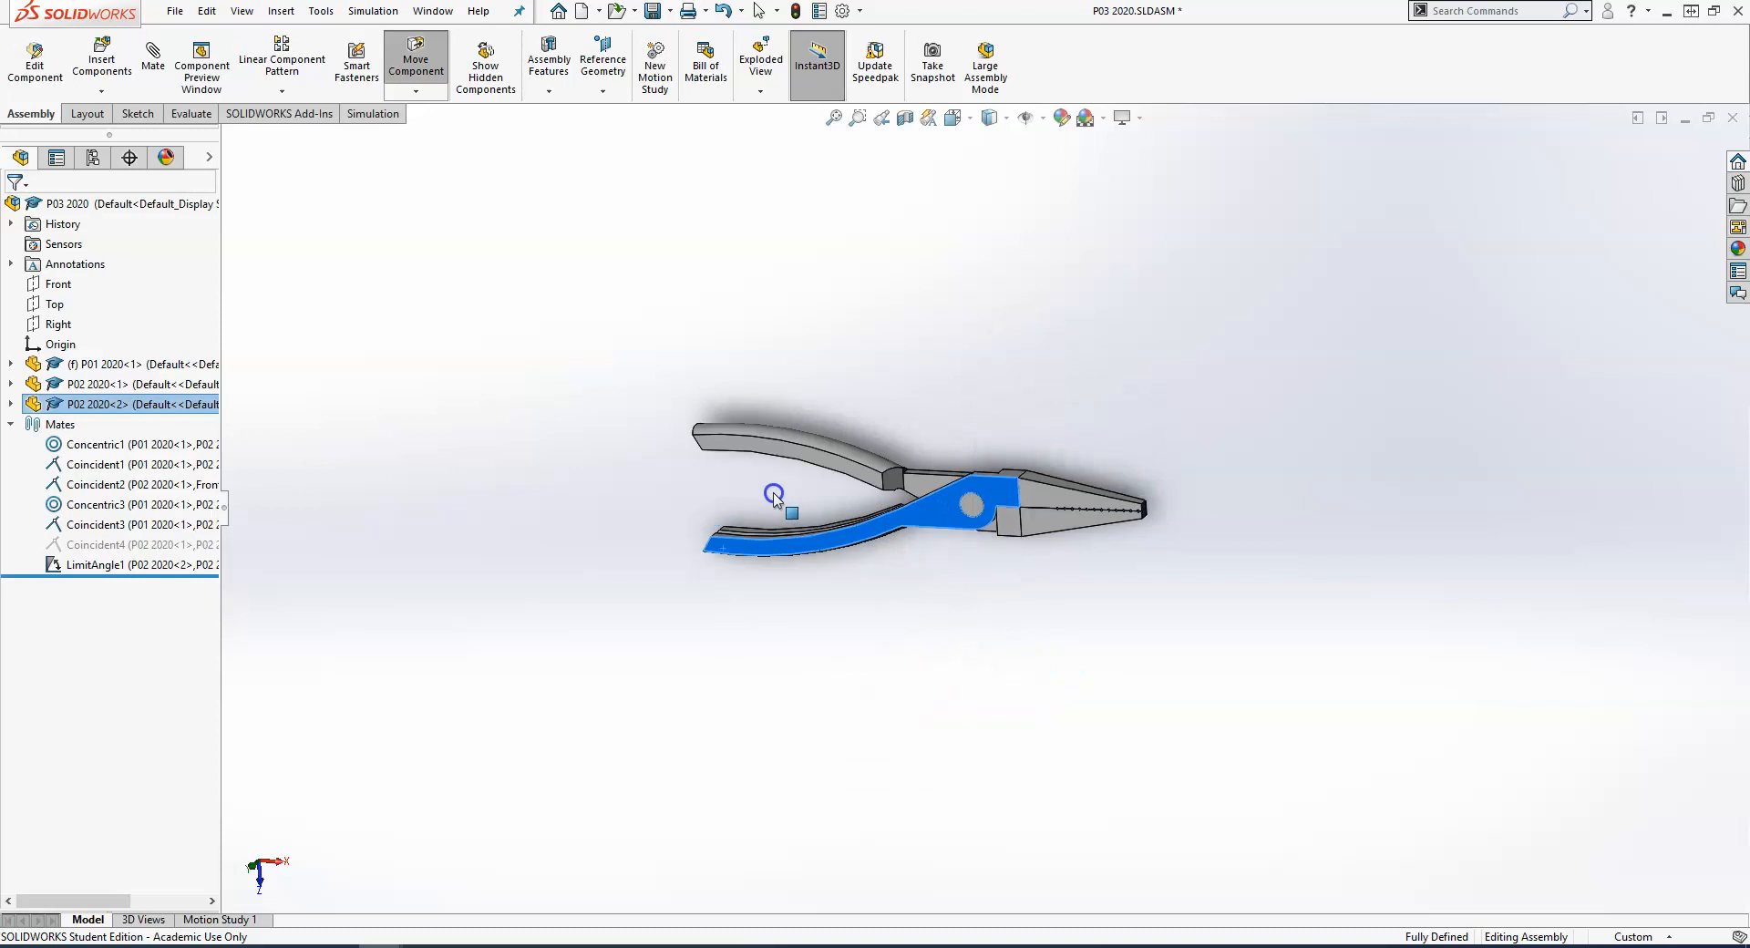
Start saving the assembly and cancel the save
{"action": "scroll", "coordinate": [938, 629], "scroll_direction": "down", "scroll_amount": 3}
{"action": "mouse_move", "coordinate": [942, 356]}
{"action": "middle_mouse_down"}
{"action": "mouse_move", "coordinate": [891, 336]}
{"action": "mouse_move", "coordinate": [820, 352]}
{"action": "mouse_move", "coordinate": [970, 344]}
{"action": "middle_mouse_up"}
{"action": "left_click", "coordinate": [970, 344]}
{"action": "scroll", "coordinate": [1043, 505], "scroll_direction": "up", "scroll_amount": 2}
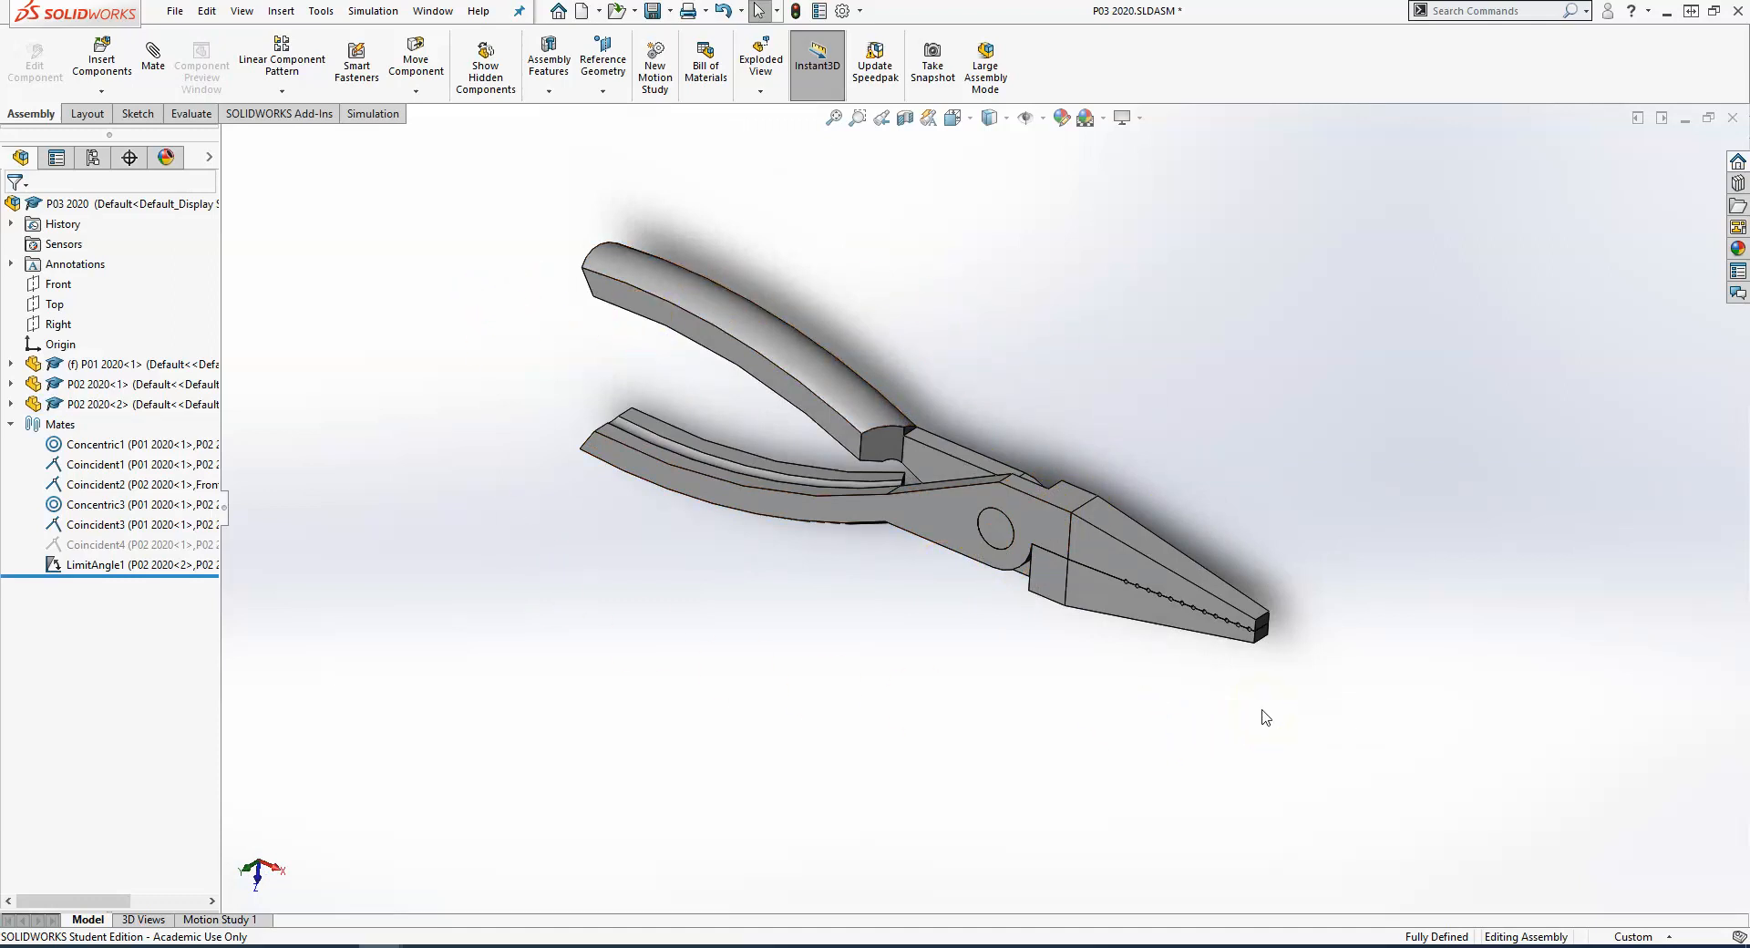
{"action": "key", "text": "ctrl+s"}
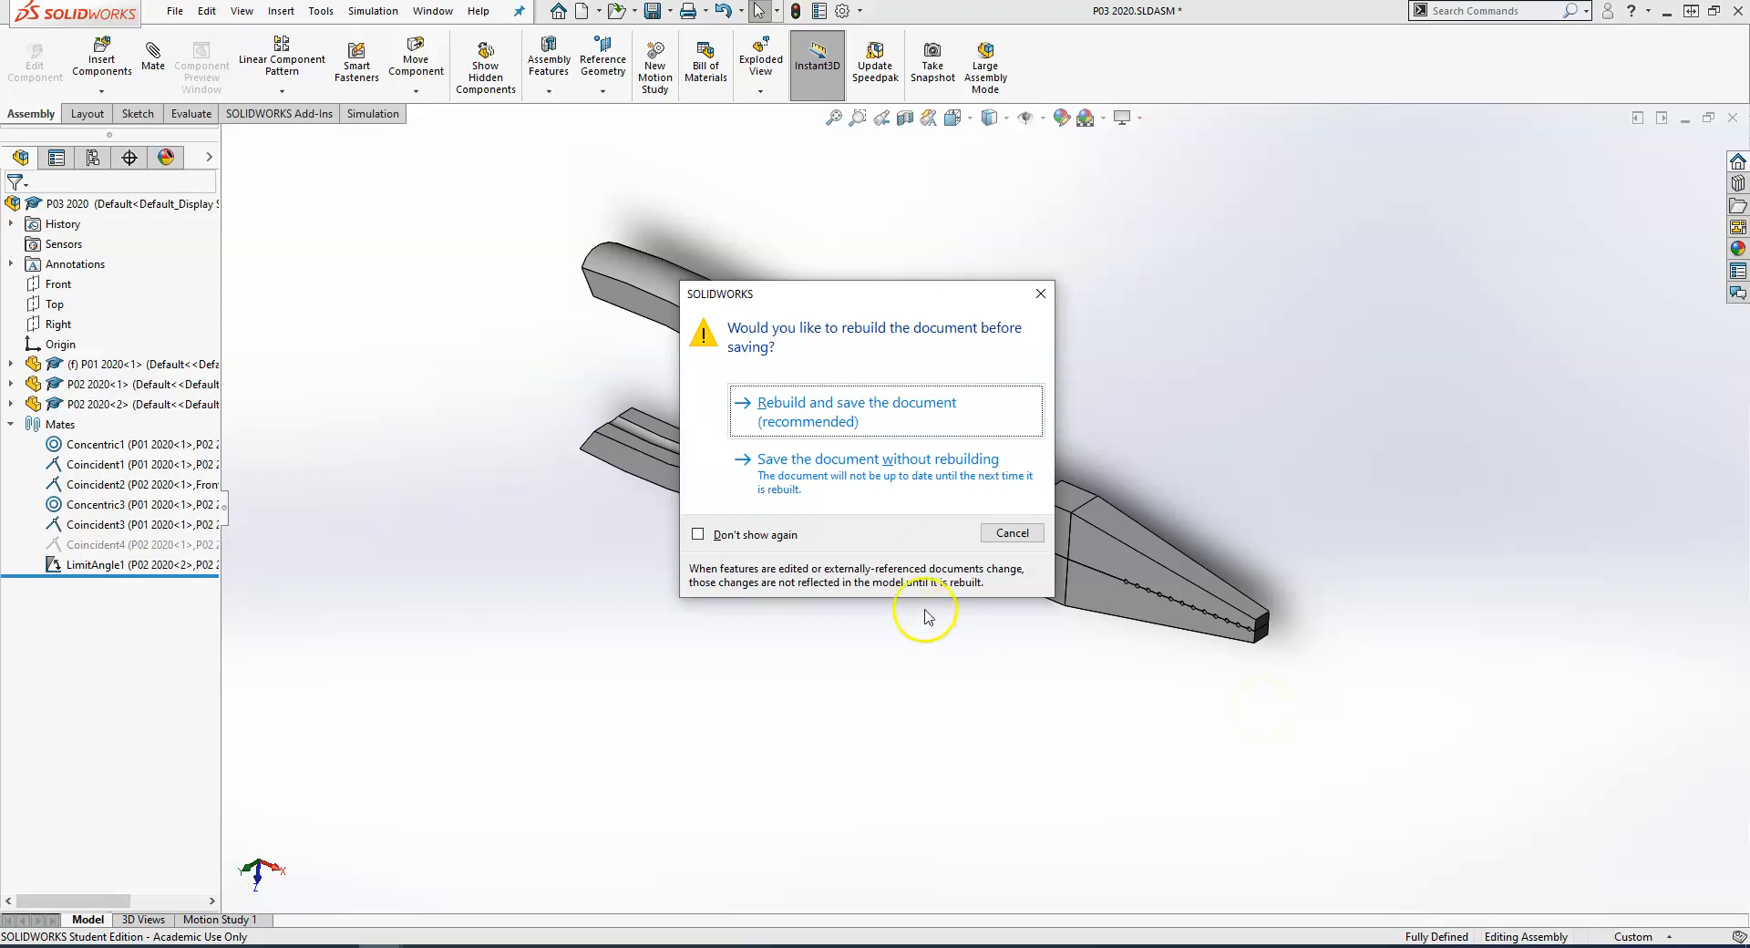
{"action": "left_click", "coordinate": [988, 531]}
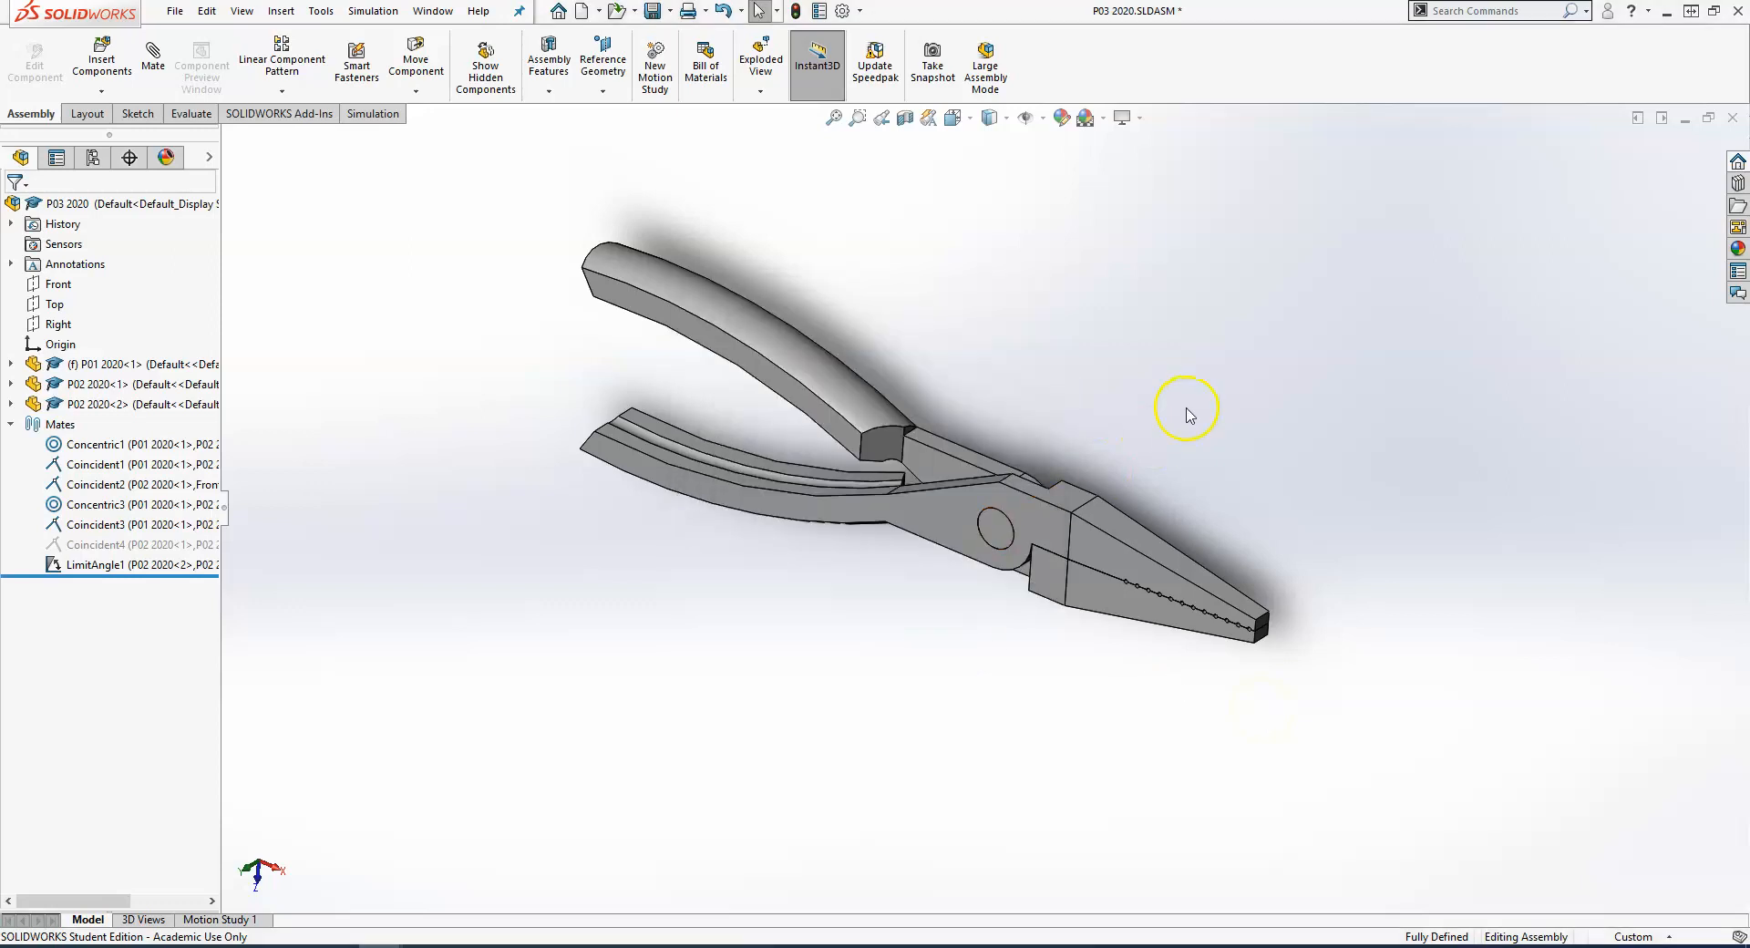